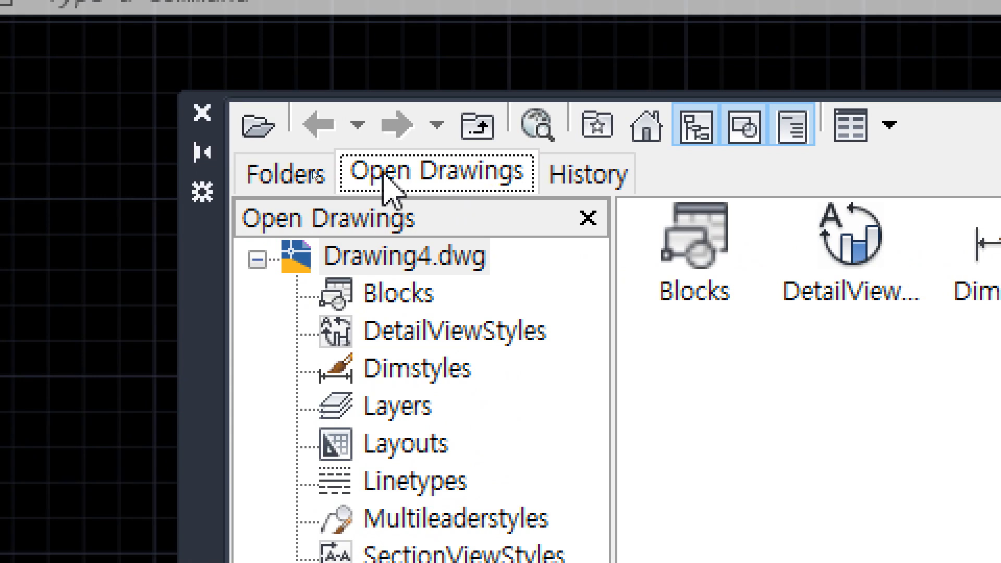
Examine DesignCenter's Folders, Open Drawings and History views and the content categories listed under Drawing4.dwg
click(286, 177)
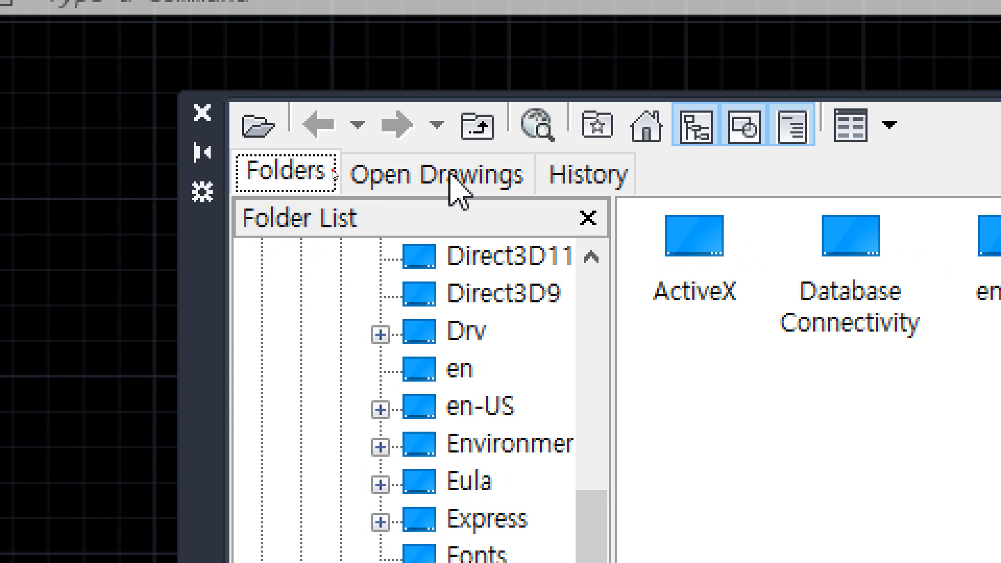
click(449, 177)
click(592, 172)
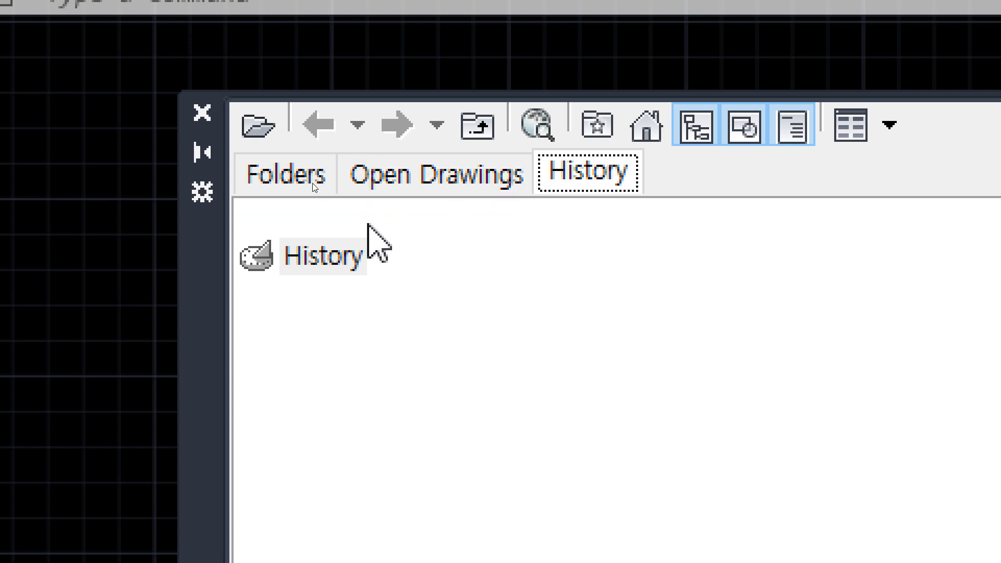
click(364, 258)
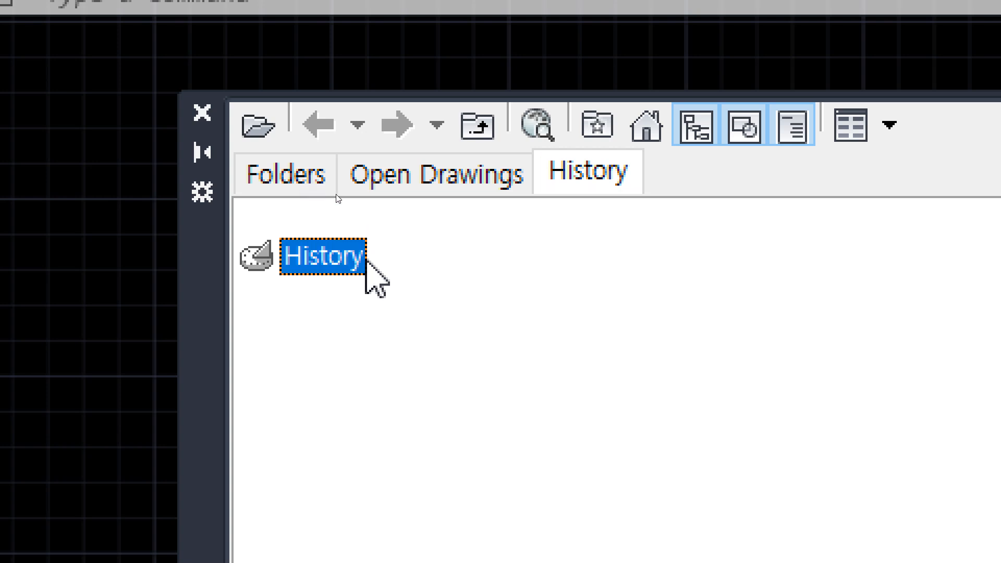
click(460, 149)
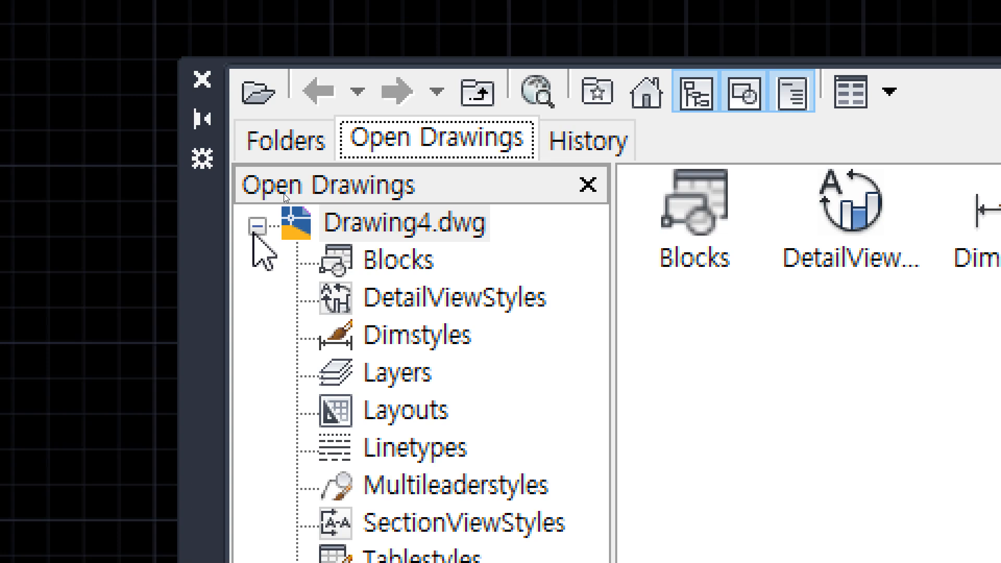
click(257, 232)
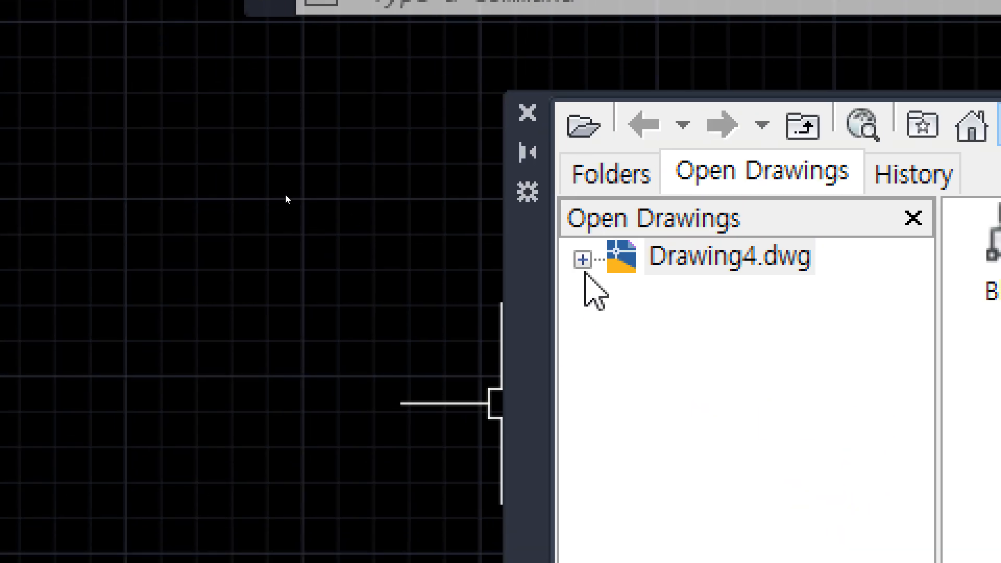
click(583, 260)
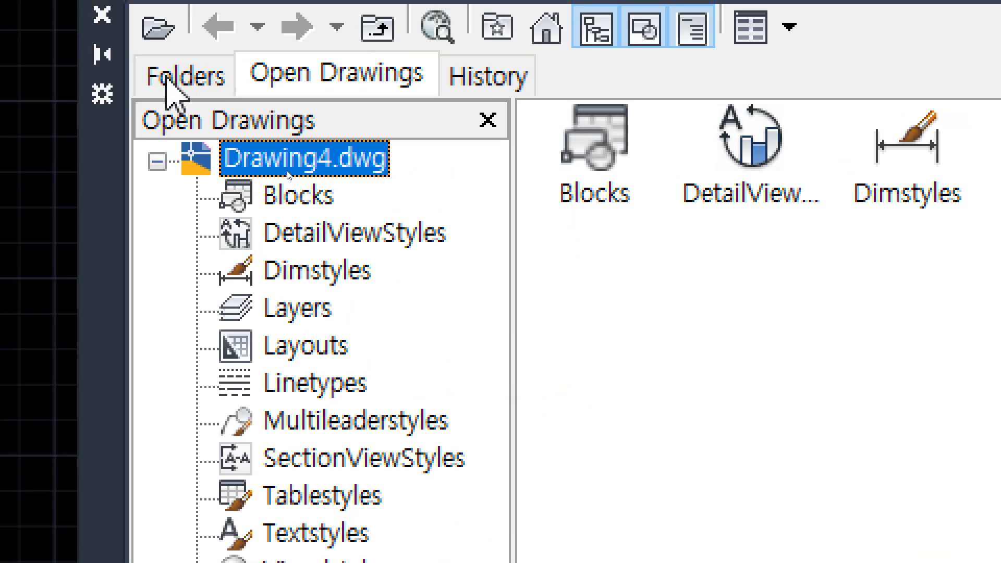
Browse DesignCenter's folder list to the drive folder holding the drawing files and load the contents of 220129.dwg
click(166, 77)
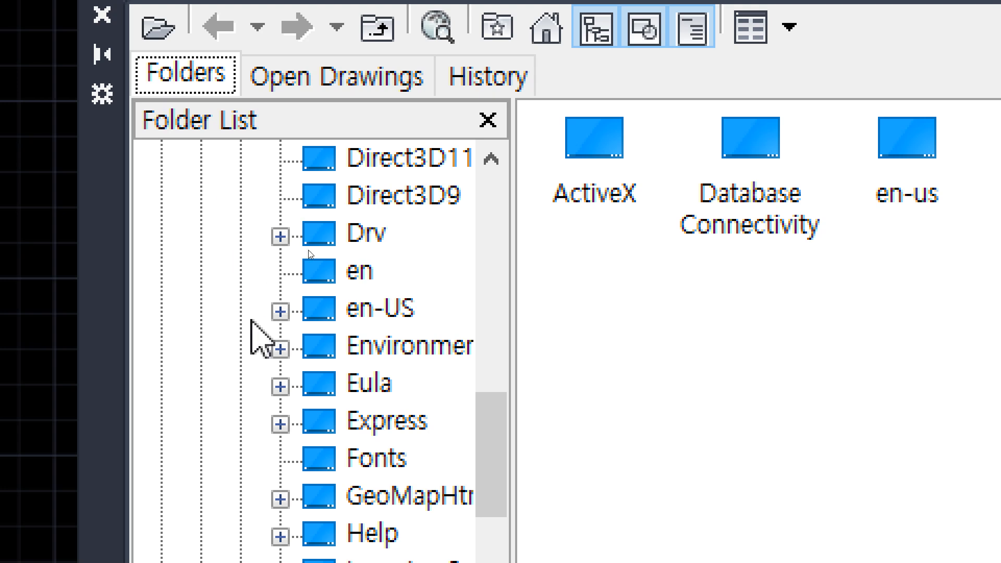
scroll(264, 409, up, 15)
scroll(181, 259, up, 2)
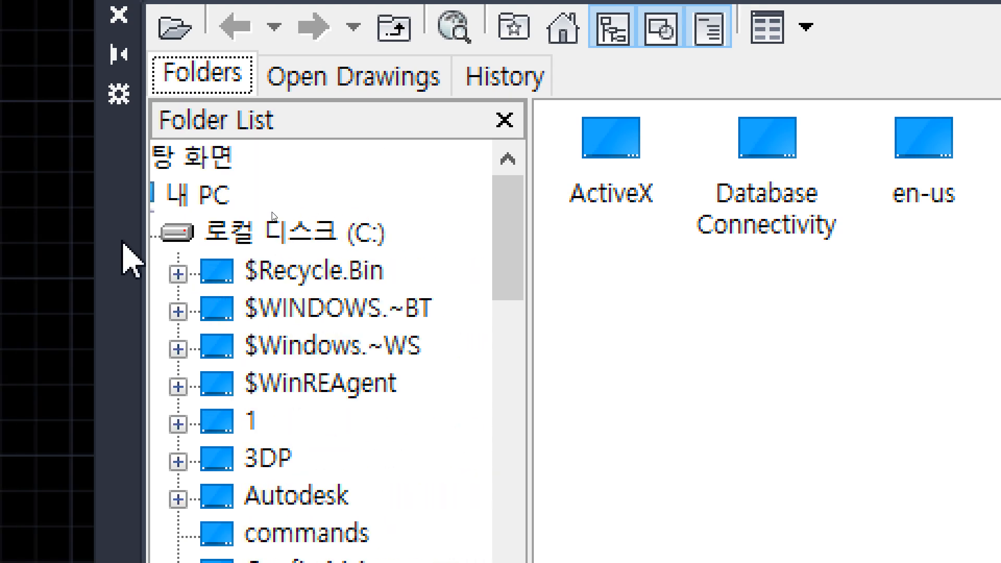
double_click(160, 233)
click(190, 274)
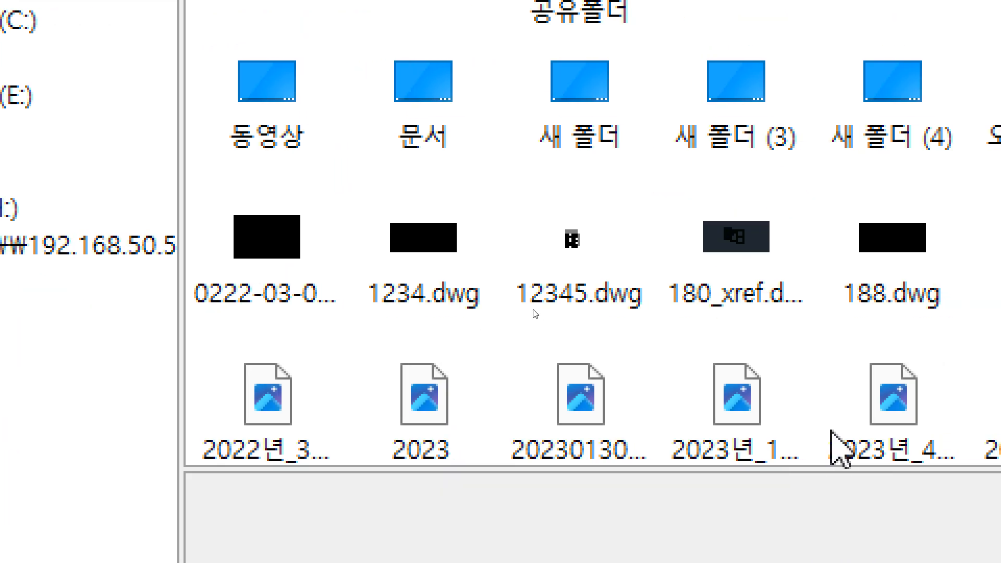
scroll(881, 485, down, 3)
scroll(882, 485, down, 4)
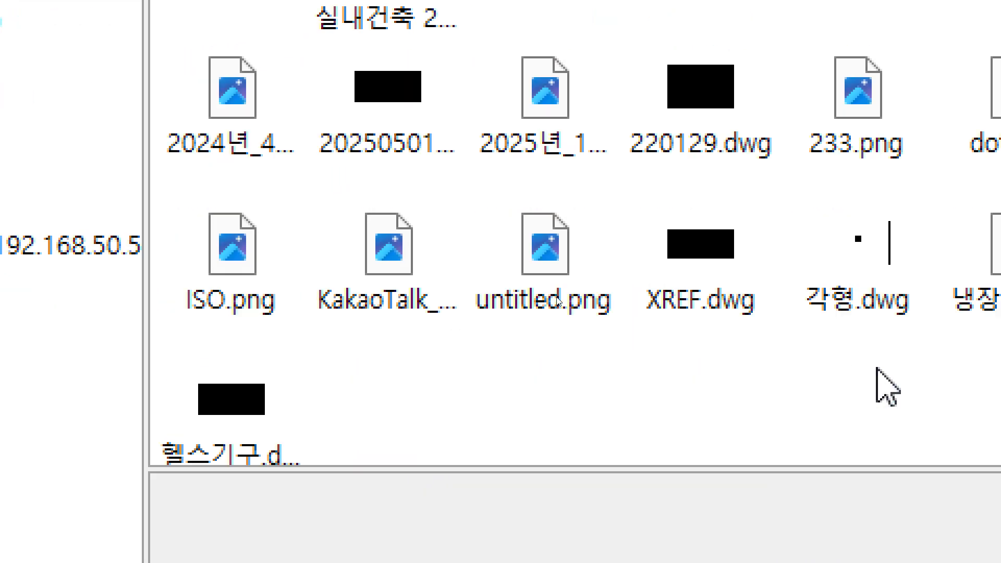
scroll(887, 386, up, 3)
click(699, 329)
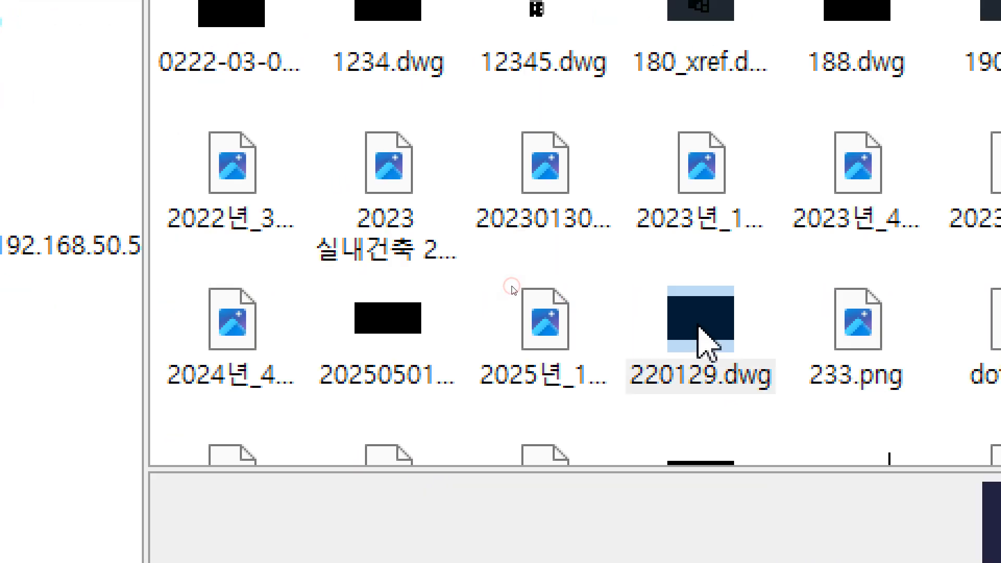
double_click(699, 327)
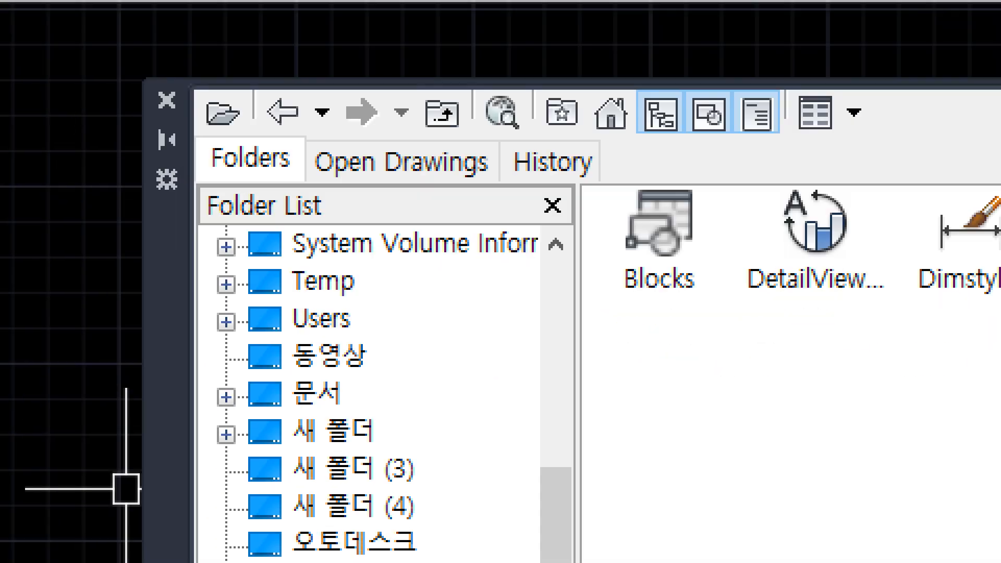
Expand 002 종횡단면도.dwg in the folder list and show its blocks
scroll(391, 438, down, 4)
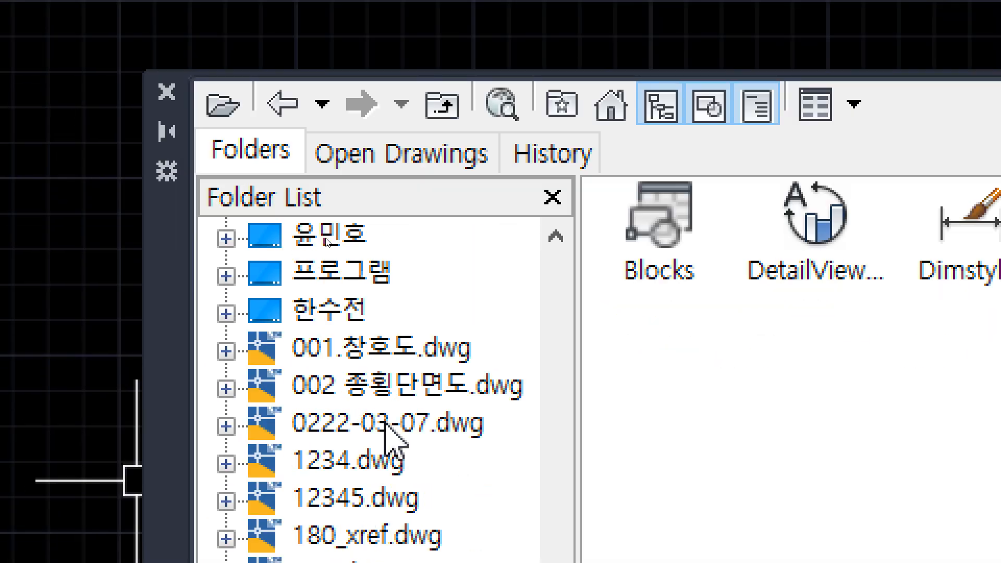
double_click(402, 275)
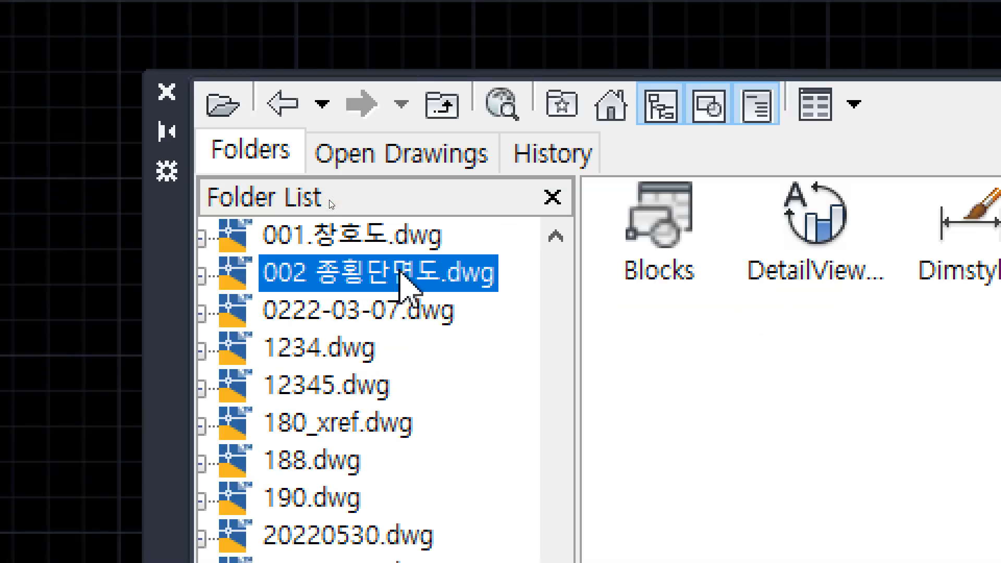
click(315, 308)
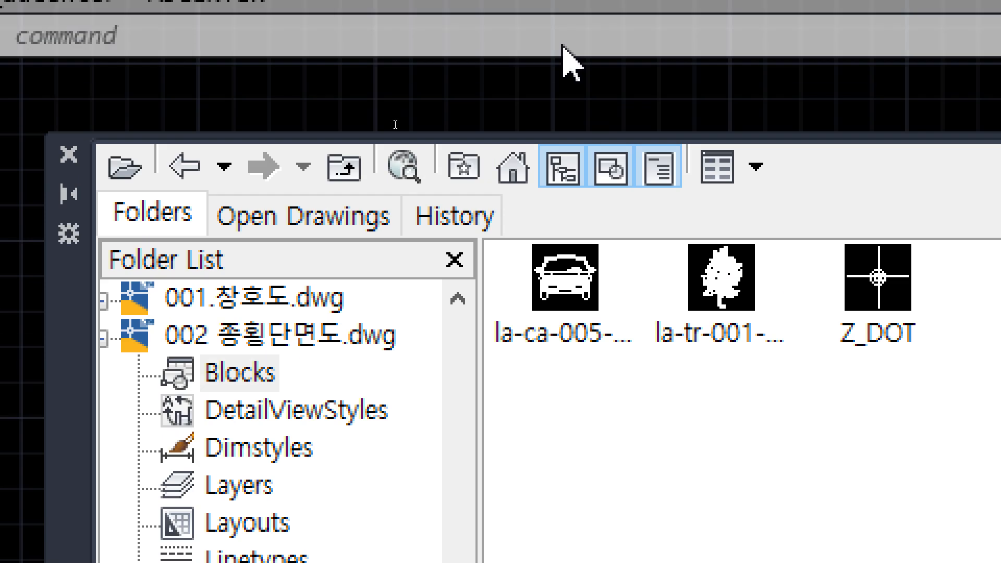
Insert the car block la-ca-005-D-E from 002 종횡단면도.dwg into the current drawing
drag(78, 326, 80, 375)
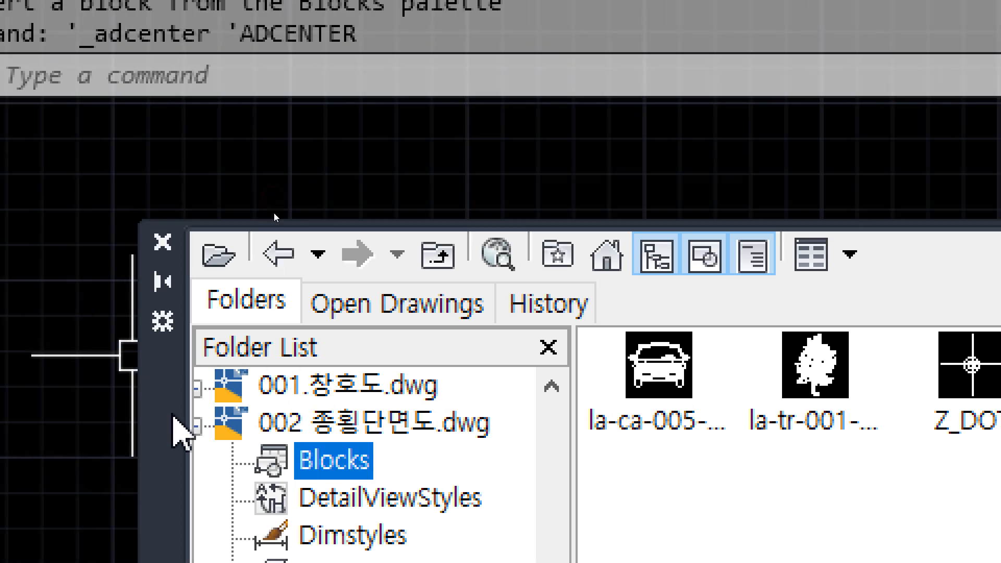
drag(180, 433, 180, 454)
mouse_move(664, 403)
mouse_down()
mouse_move(414, 99)
mouse_move(393, 175)
mouse_up()
middle_click(393, 173)
middle_click(393, 173)
scroll(393, 171, down, 5)
scroll(274, 190, down, 3)
mouse_move(357, 184)
middle_down()
mouse_move(94, 103)
mouse_move(95, 157)
middle_up()
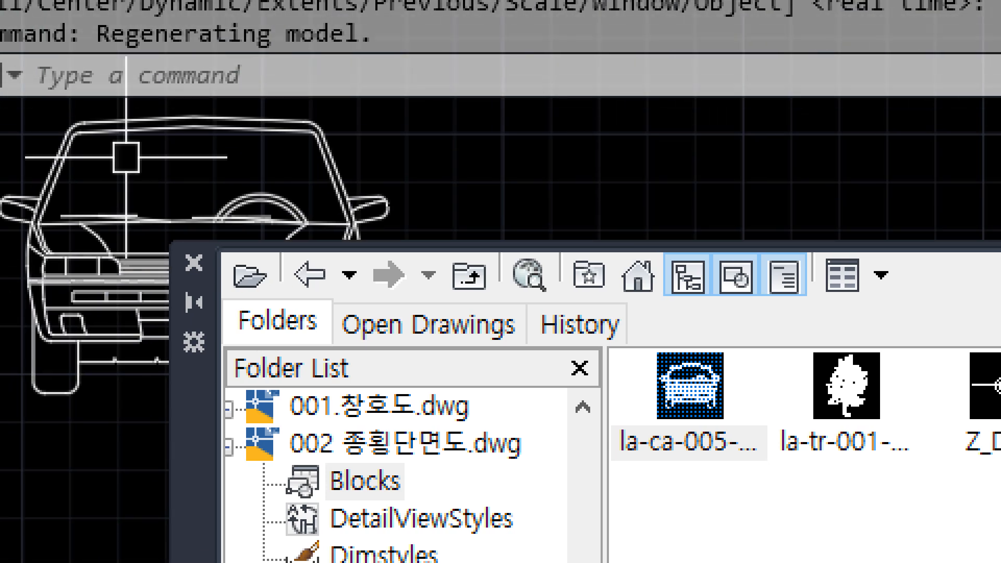
Insert the tree block la-tr-001-D-E into the drawing beside the car's front wheel
drag(198, 463, 357, 333)
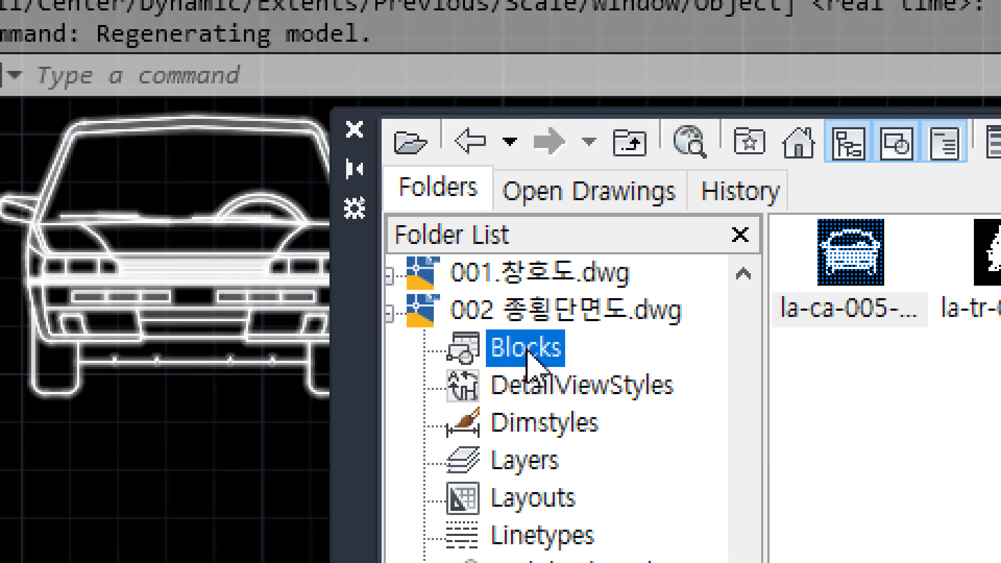
mouse_move(851, 269)
mouse_down()
mouse_move(767, 298)
mouse_move(0, 472)
mouse_move(0, 508)
mouse_up()
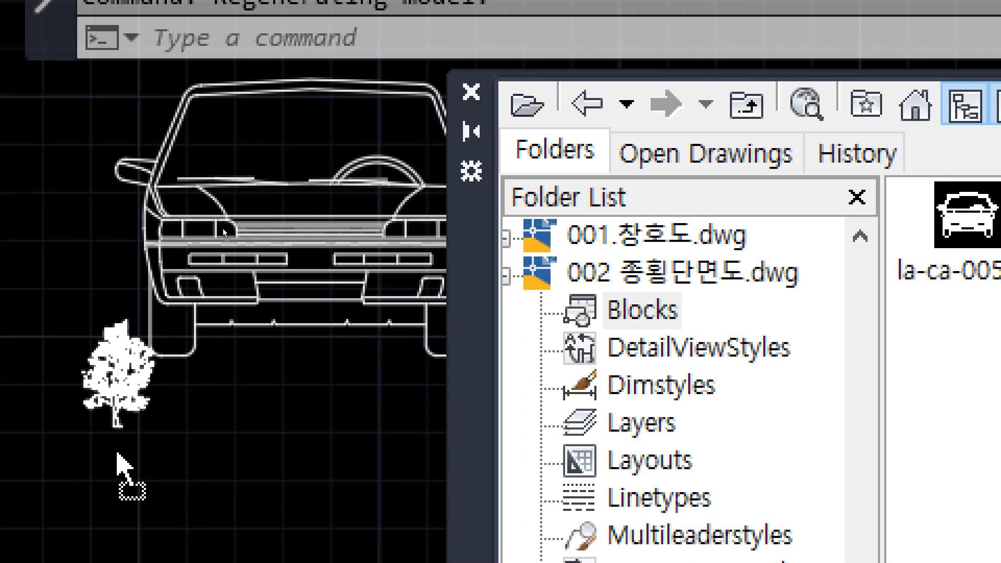
drag(117, 455, 116, 453)
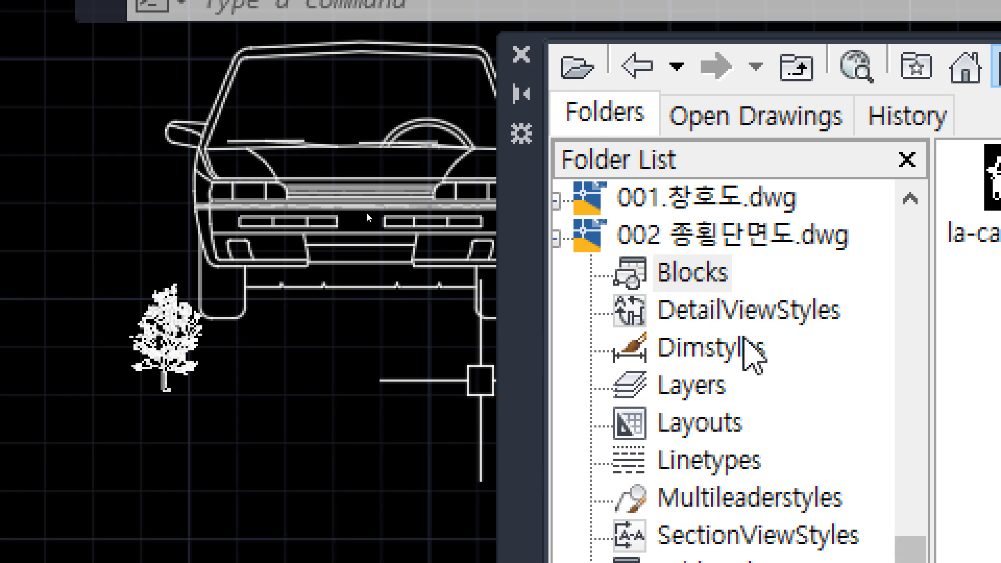
Copy several layers, including CEN and DIM, from 002 종횡단면도.dwg into the current drawing and check its layer list
click(665, 349)
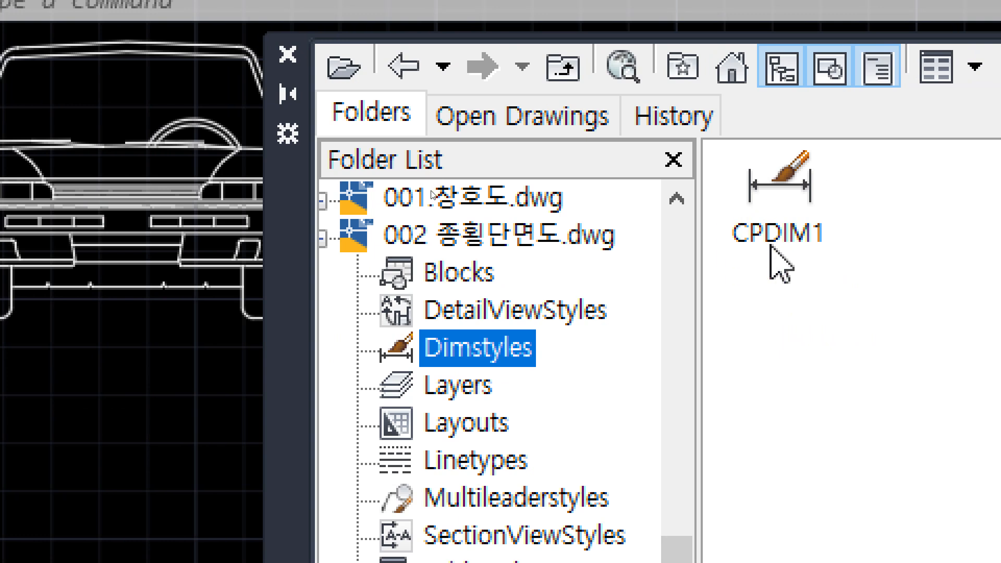
click(476, 387)
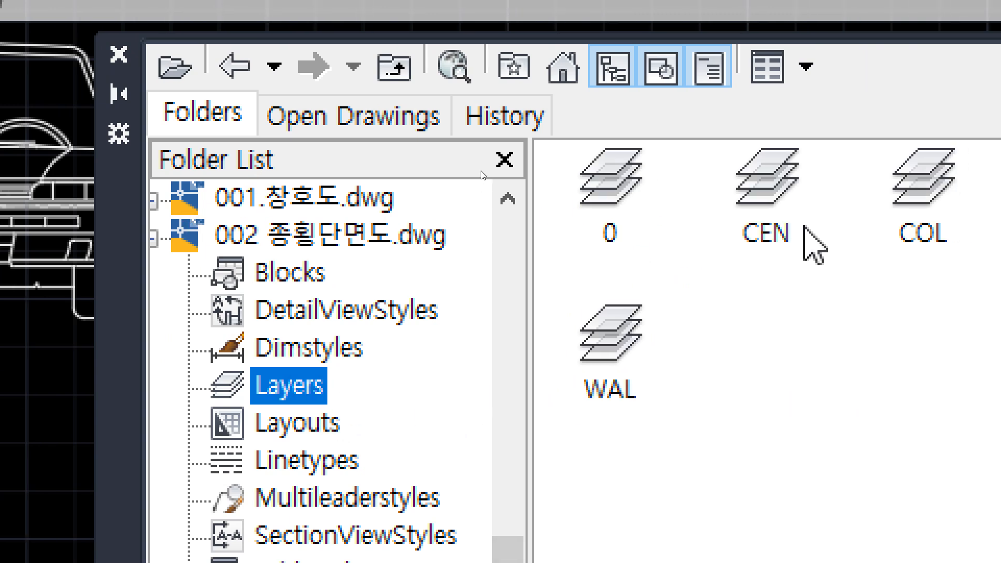
click(792, 183)
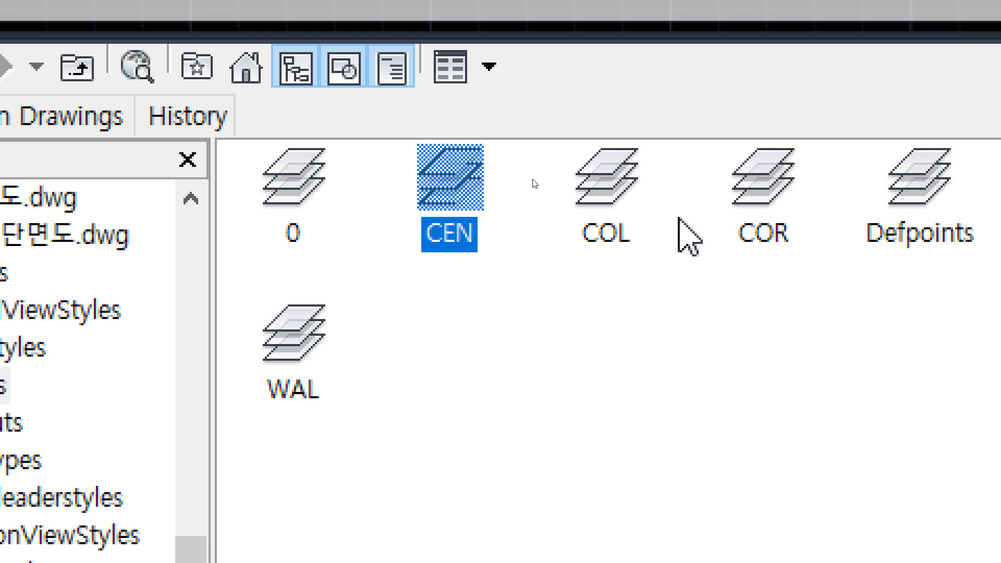
ctrl+click(808, 222)
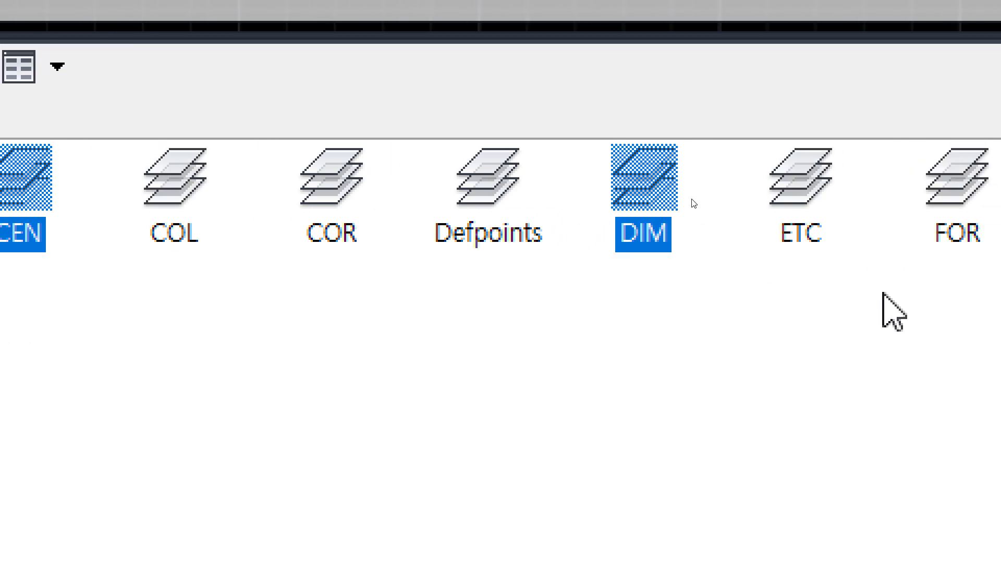
ctrl+click(765, 198)
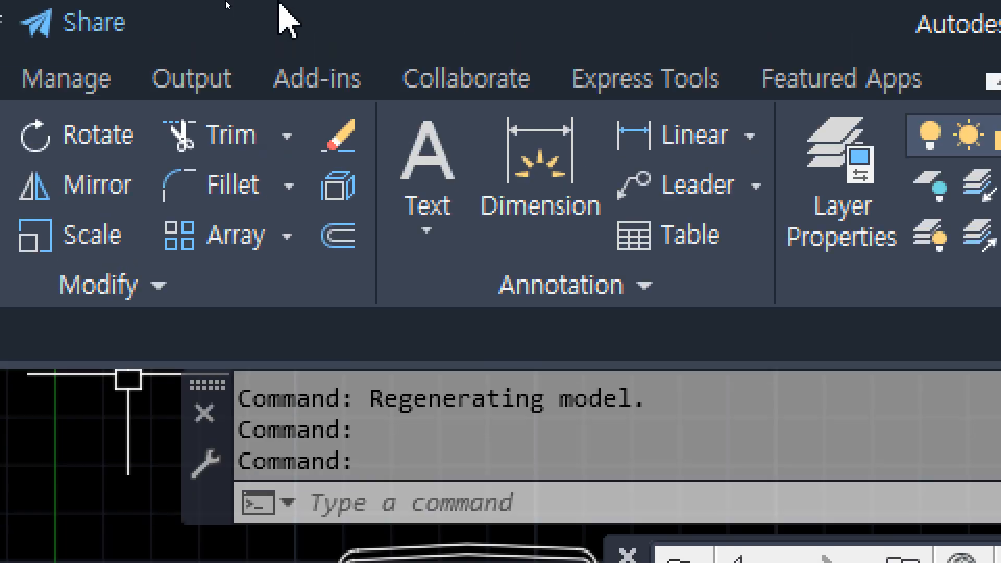
click(879, 143)
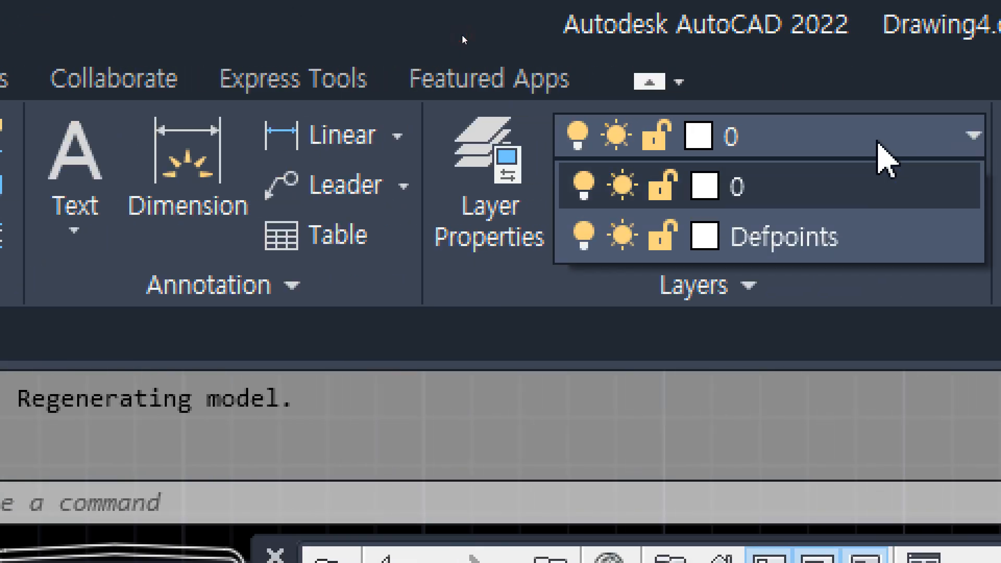
click(879, 144)
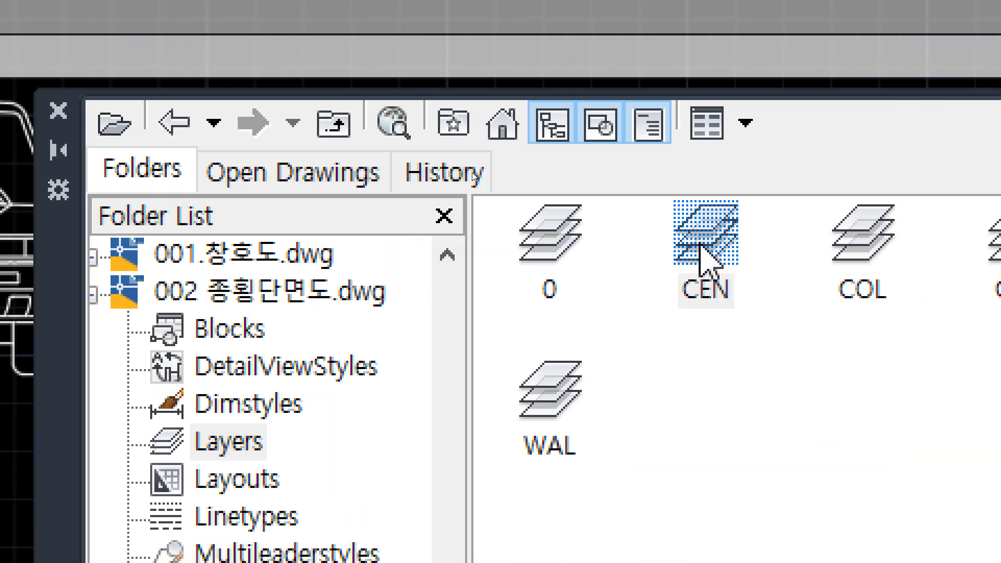
mouse_move(696, 228)
mouse_down()
mouse_move(127, 228)
mouse_move(128, 136)
mouse_up()
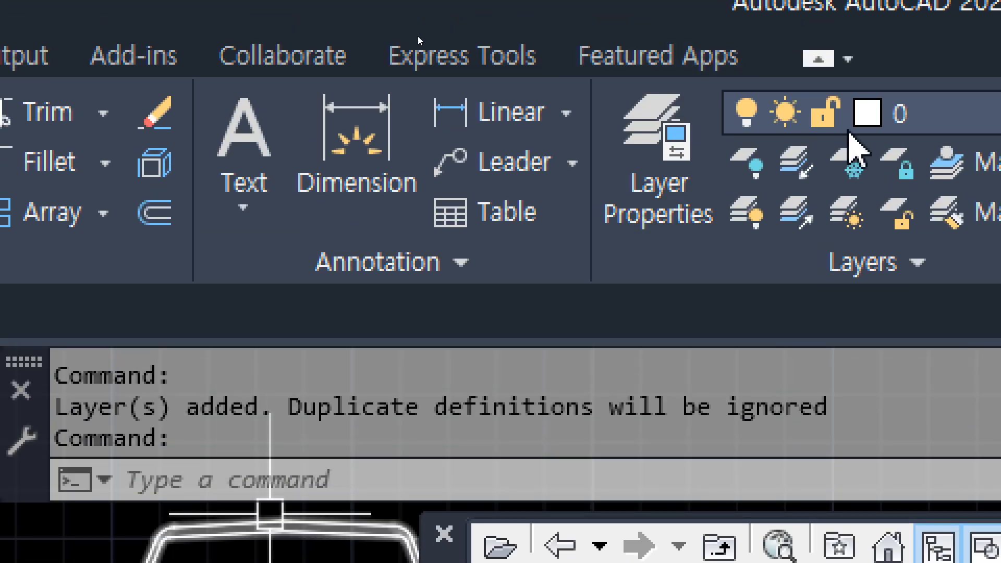
click(992, 48)
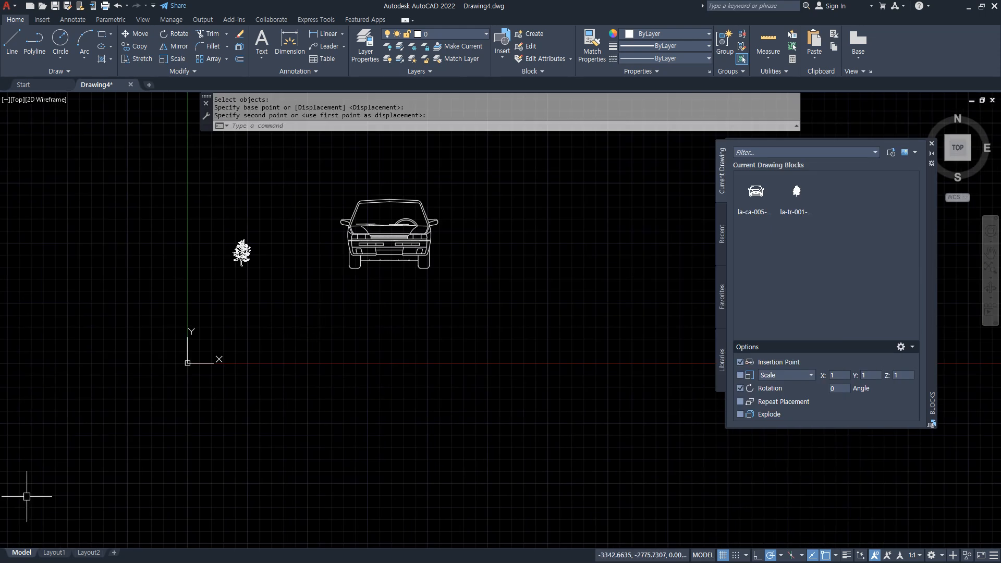
Switch to the Notepad notes, add "(block edit)" after BEdit, and return to AutoCAD
key(alt+Tab)
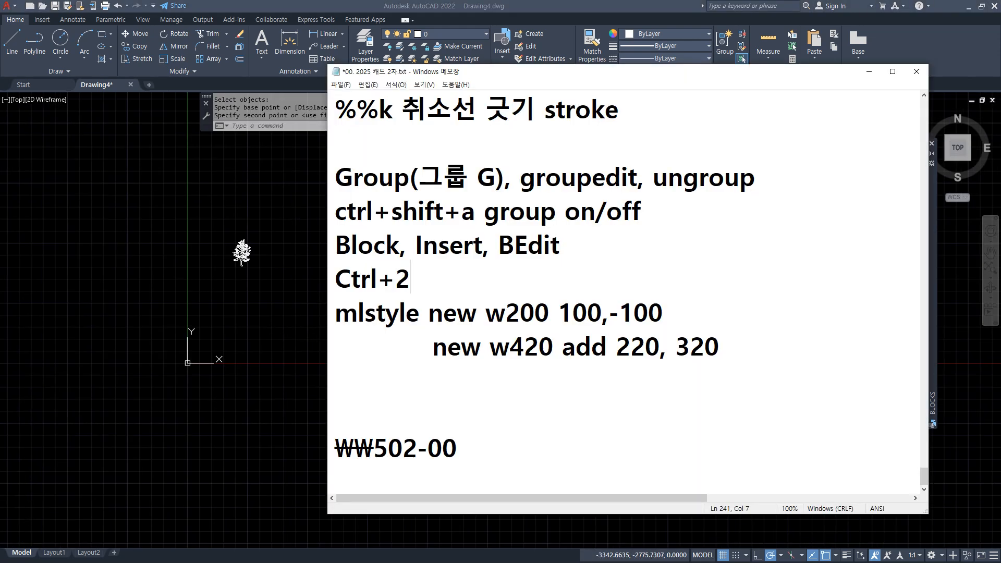
drag(506, 257, 590, 252)
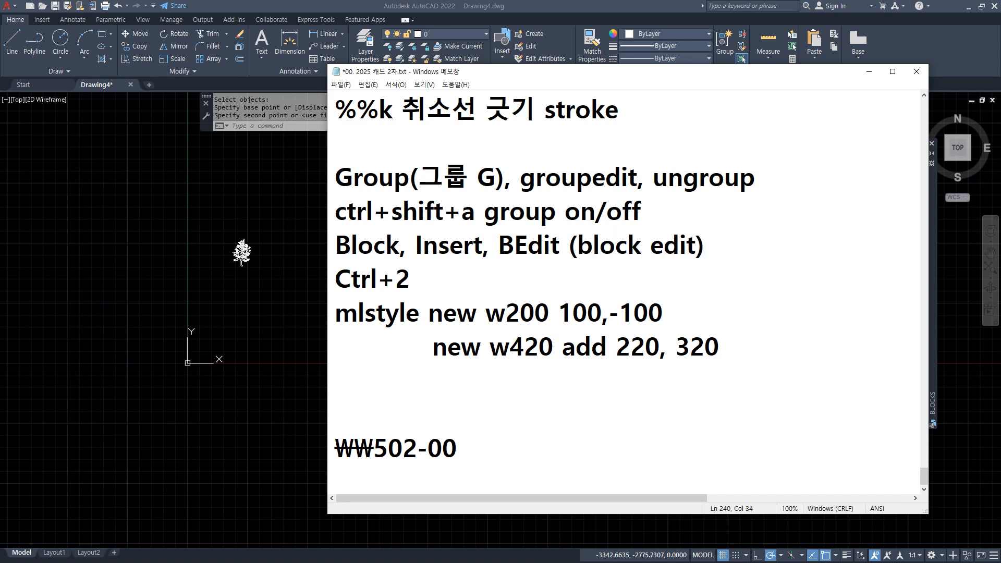
click(204, 226)
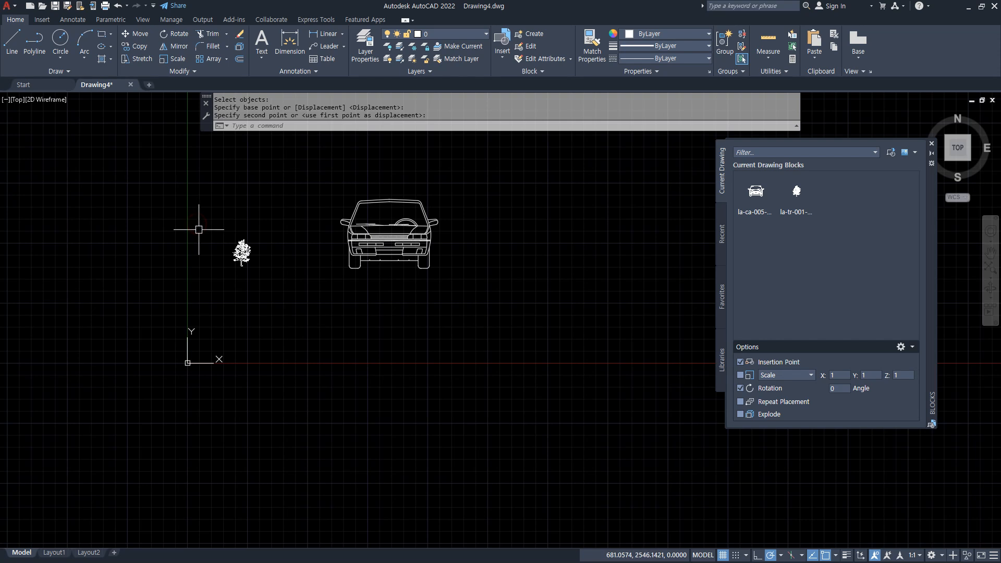
Open the Edit Block Definition dialog for the car block and cancel it
click(248, 254)
key(Escape)
click(389, 266)
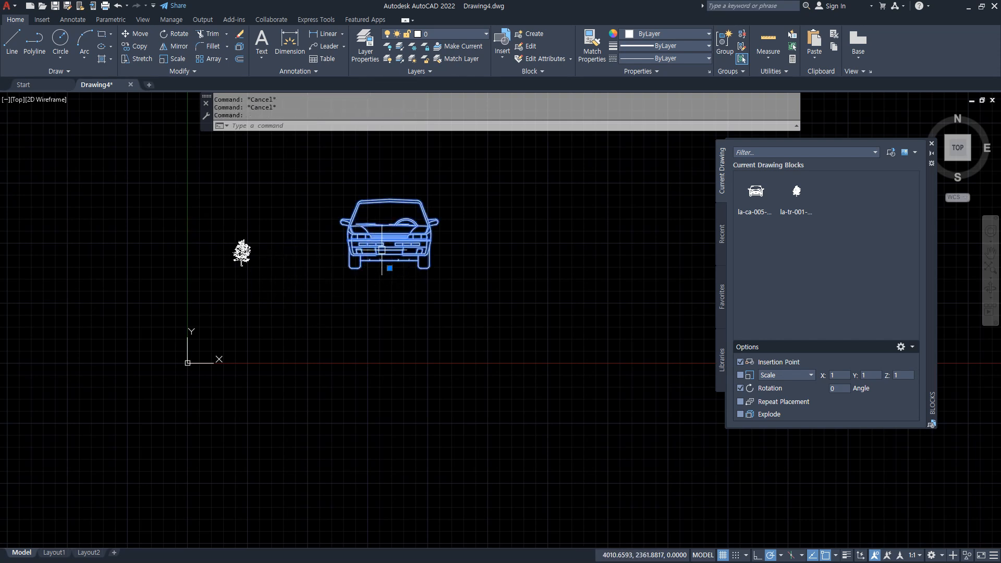
double_click(381, 227)
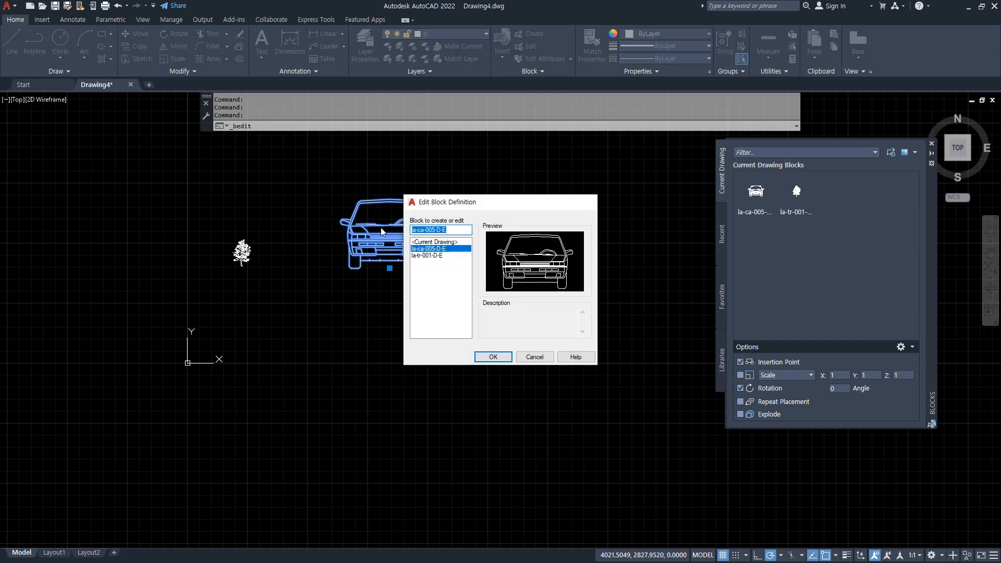
key(Escape)
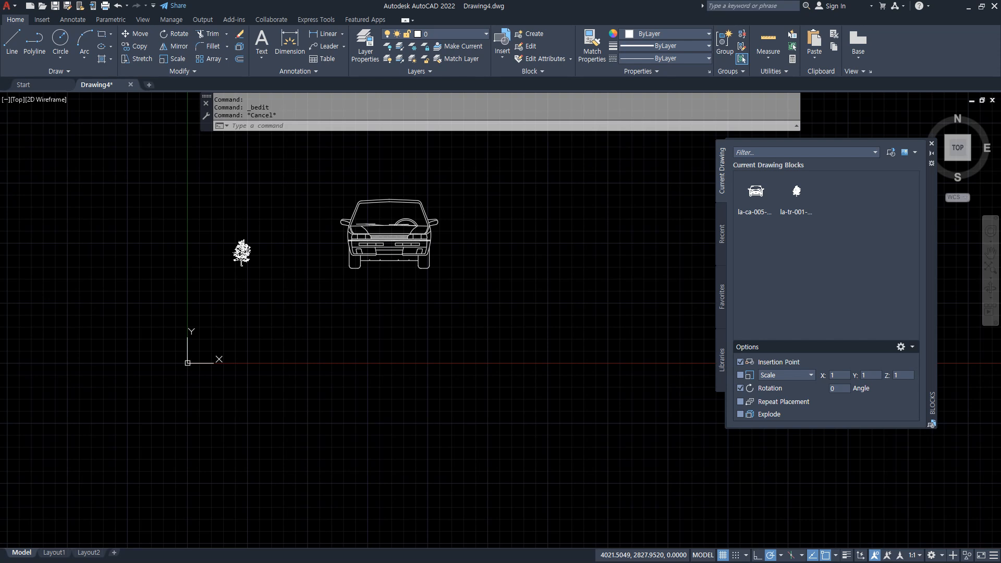
Open the car block la-ca-005-D-E for editing with the BEdit command
text(BE)
key(Return)
click(416, 251)
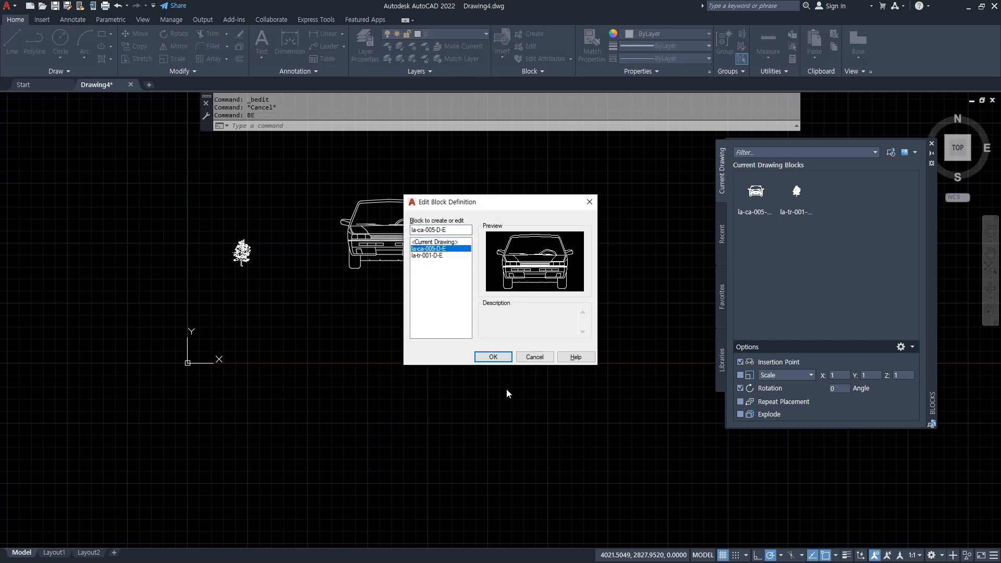
click(493, 357)
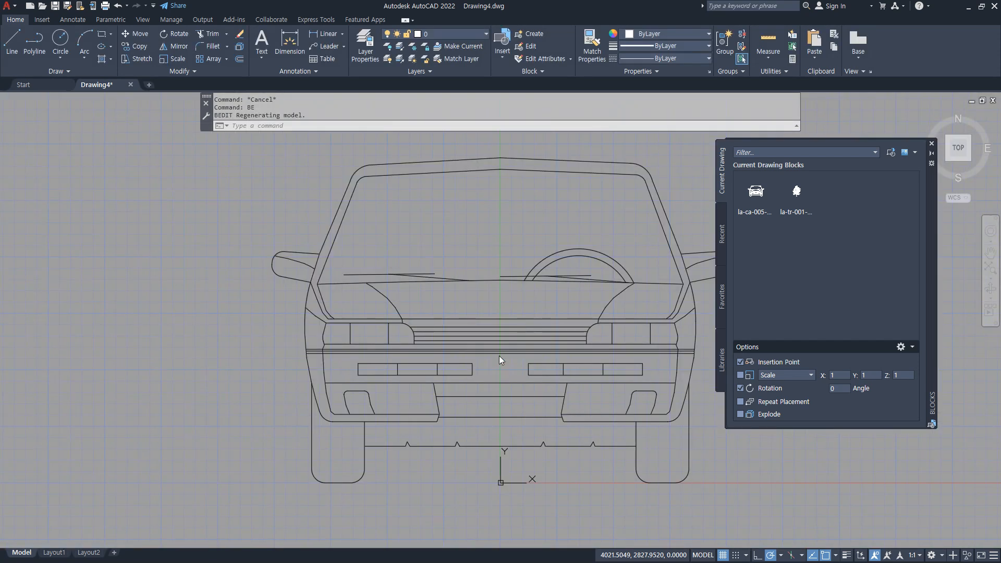
scroll(485, 339, down, 4)
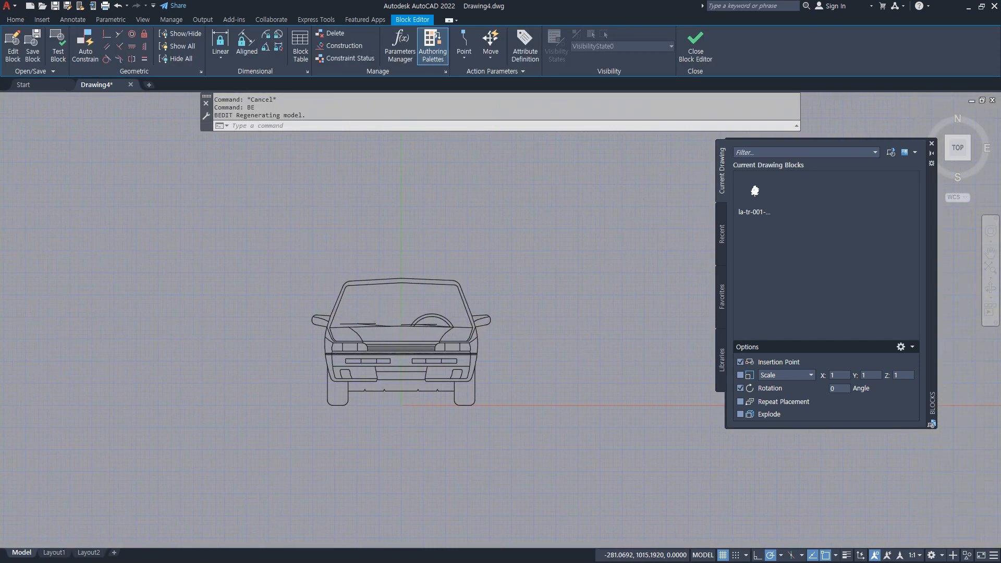
Draw three small circles of different sizes inside the car's windshield
scroll(410, 312, up, 5)
text(c)
click(393, 282)
click(392, 268)
key(space)
click(437, 268)
click(438, 256)
key(space)
click(307, 280)
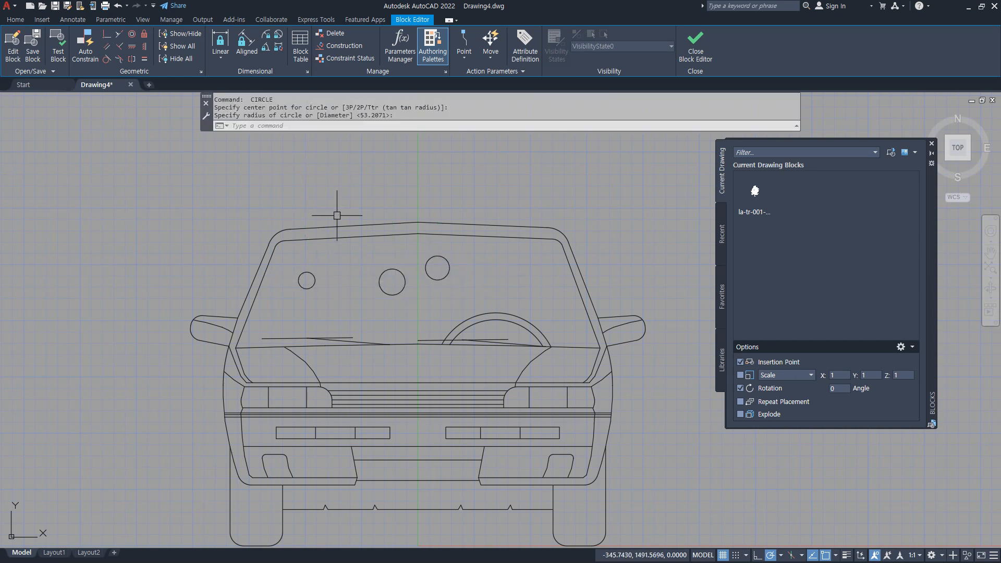
Draw four small circles in a row above the car's roof and save the changes to block la-ca-005-D-E
click(342, 192)
key(space)
click(465, 206)
click(465, 192)
key(space)
click(508, 210)
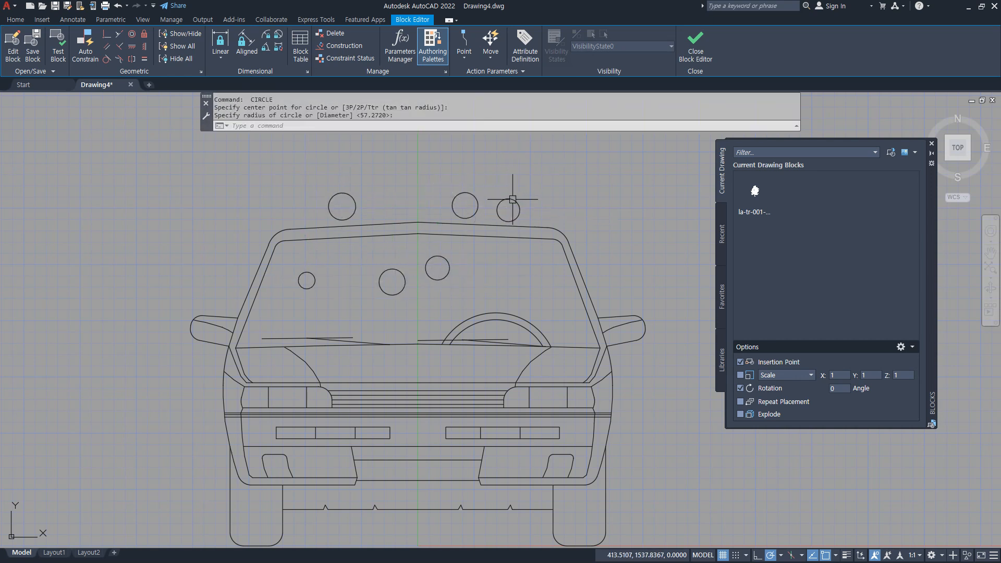
click(508, 198)
key(space)
click(260, 204)
click(266, 199)
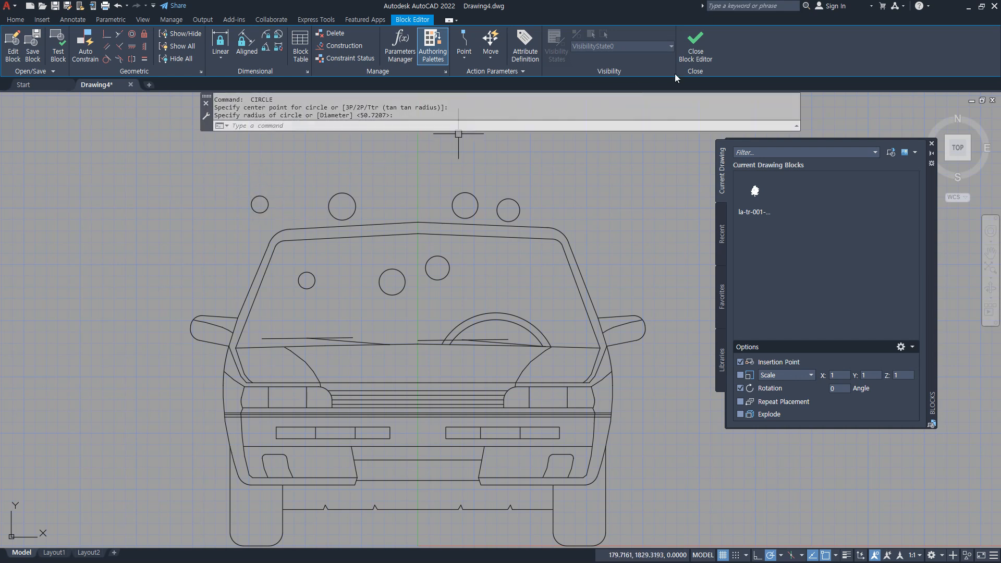
click(693, 57)
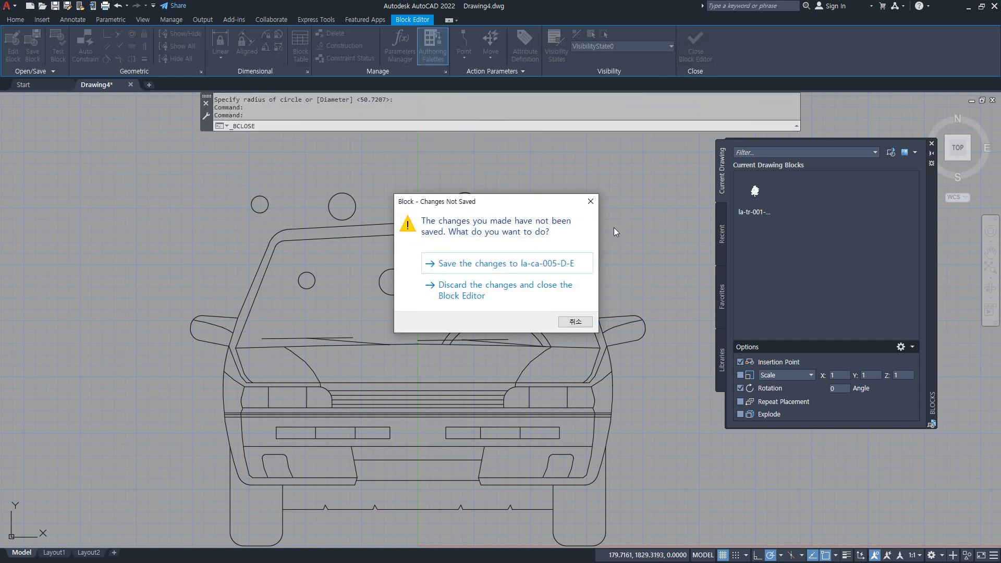
click(511, 265)
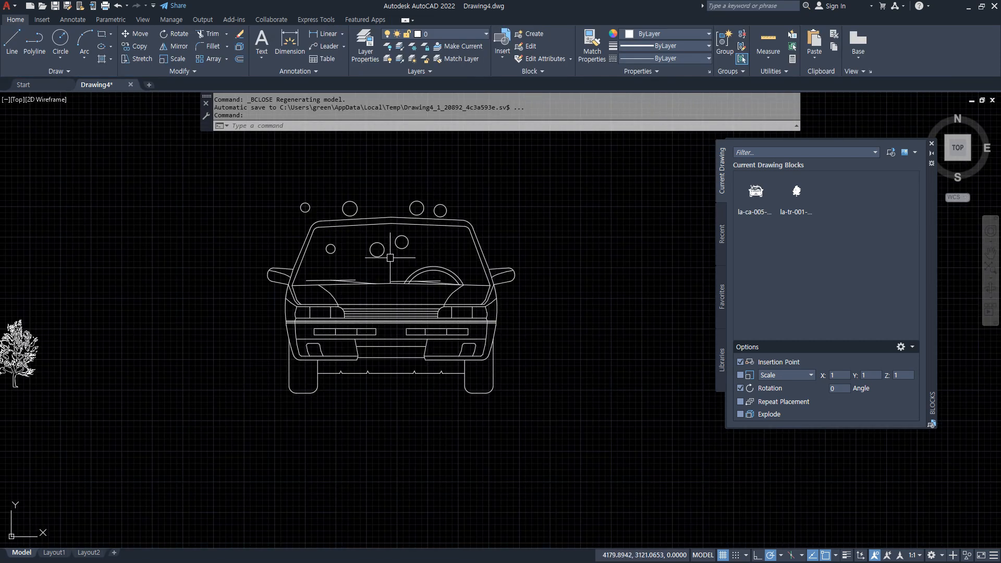
Reopen the car block for editing, delete all seven added circles, and save the block
double_click(391, 258)
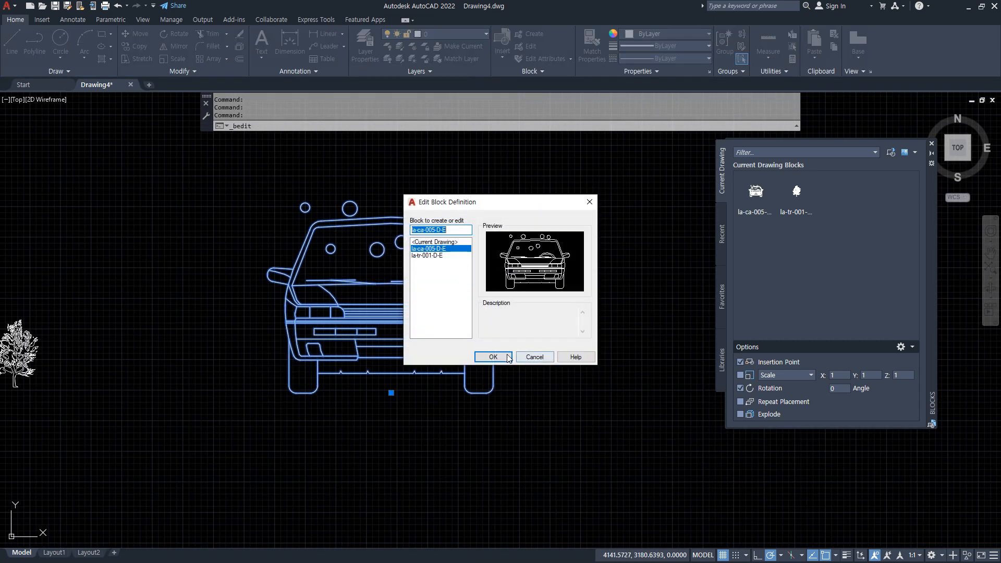
click(510, 358)
click(537, 253)
click(393, 225)
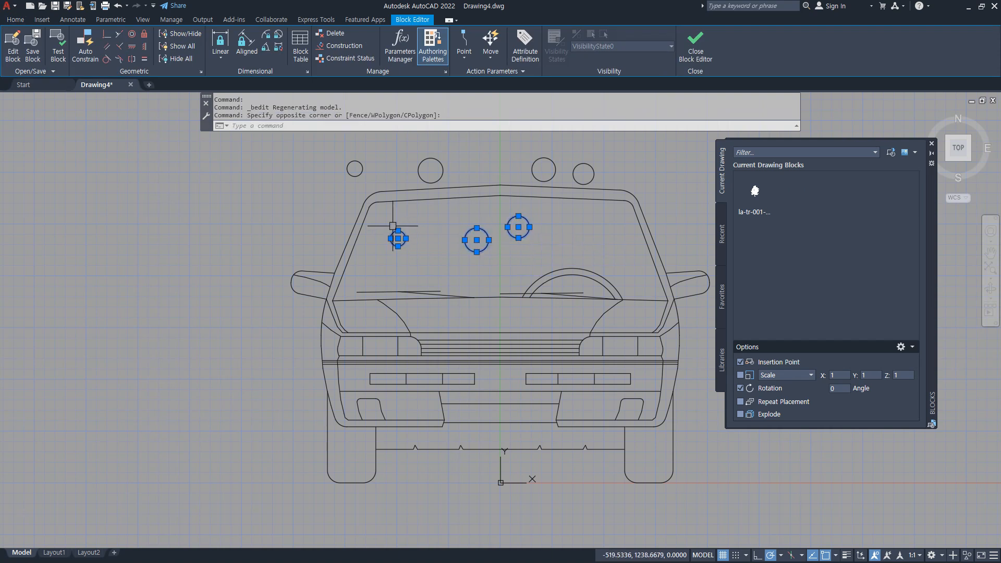
click(626, 150)
click(529, 186)
click(442, 150)
click(317, 176)
key(Delete)
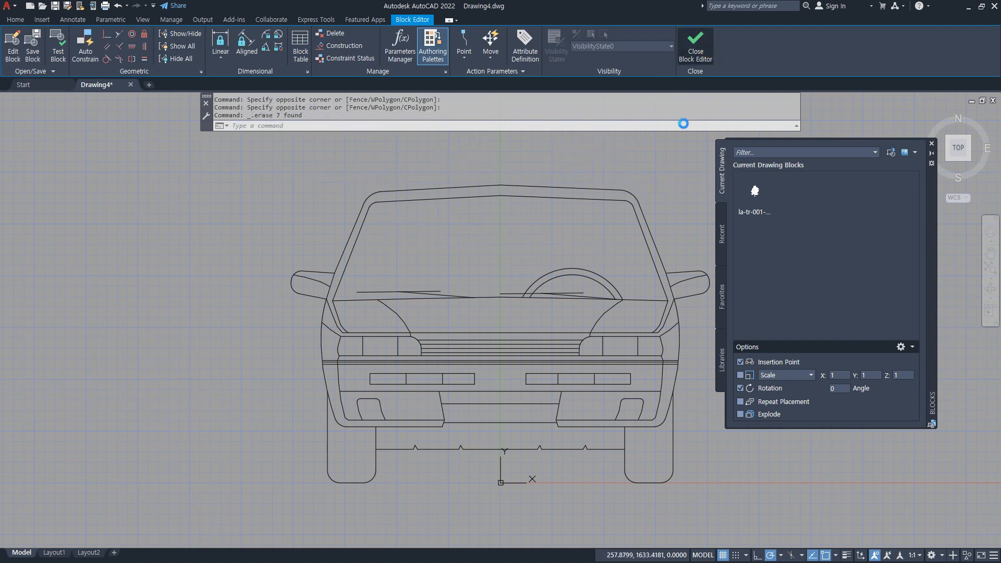
click(490, 269)
Try to insert the drawing 188.dwg as a block at 0,0
text(z)
key(Return)
text(a)
key(Return)
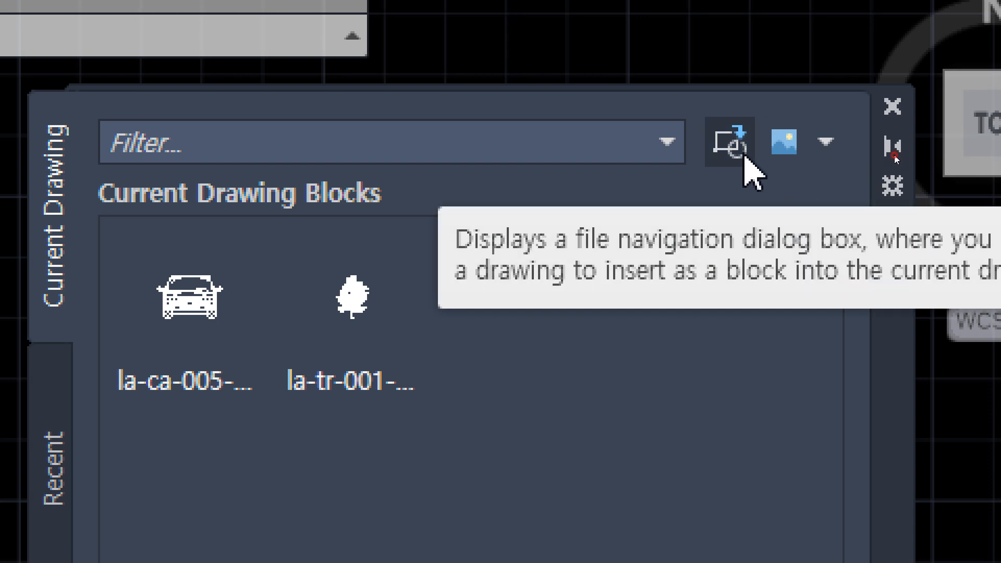
click(744, 155)
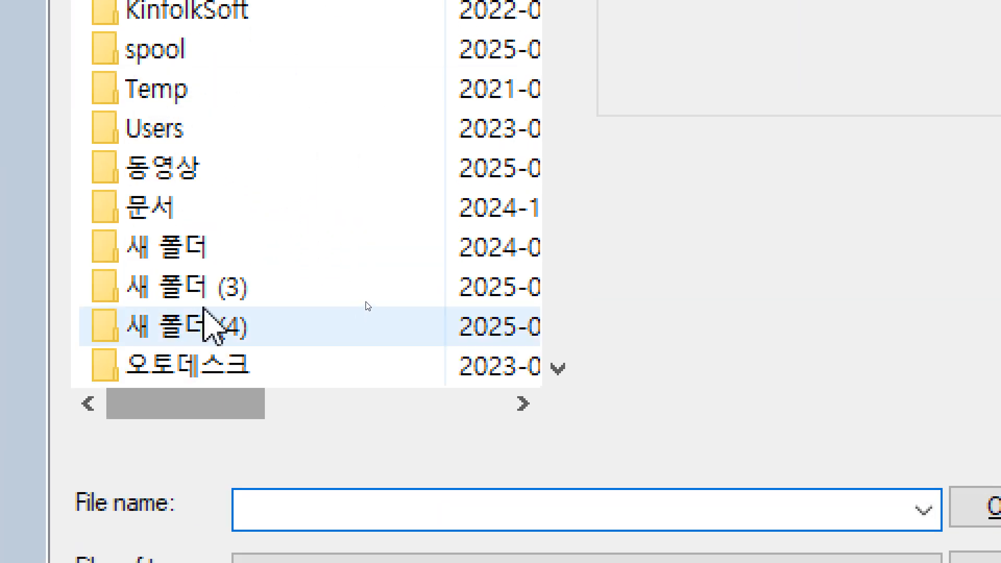
scroll(204, 309, down, 3)
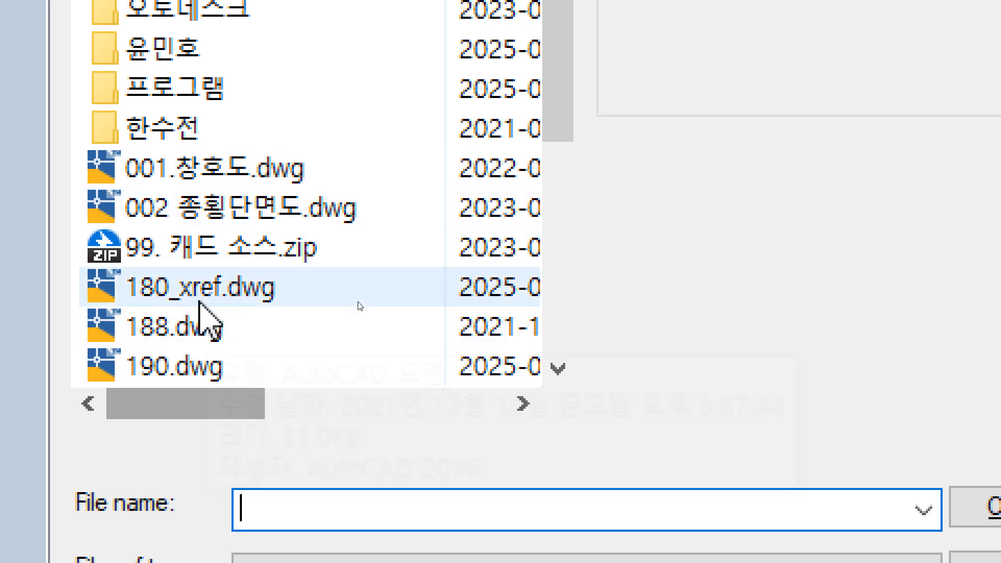
click(359, 298)
click(358, 314)
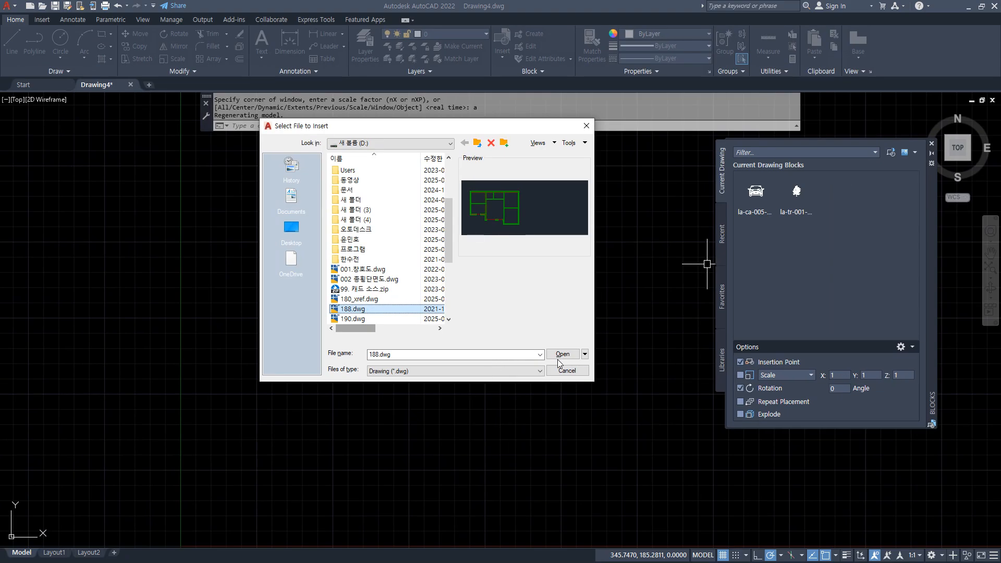
click(560, 356)
text(0)
key(Tab)
text(0)
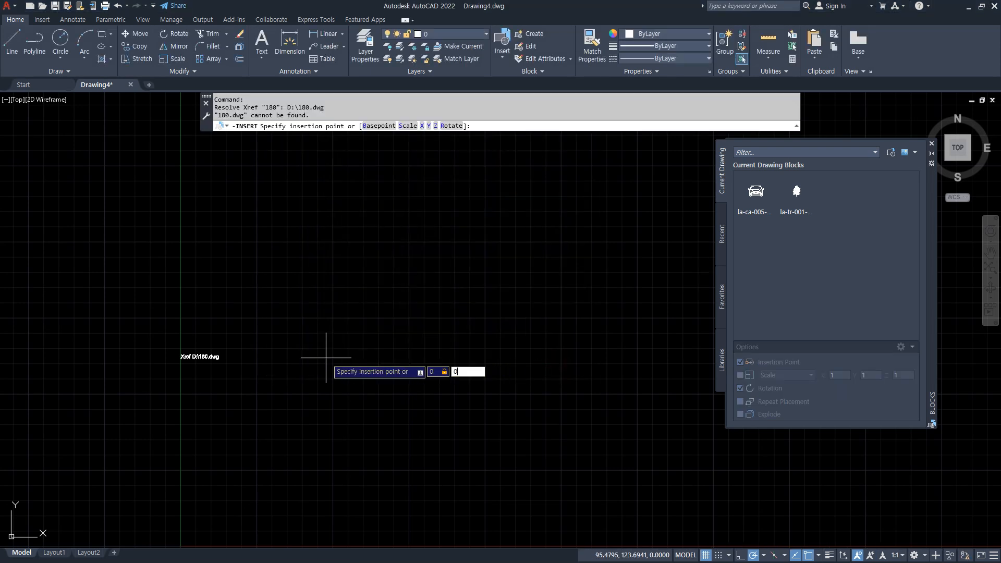
key(Return)
key(Escape)
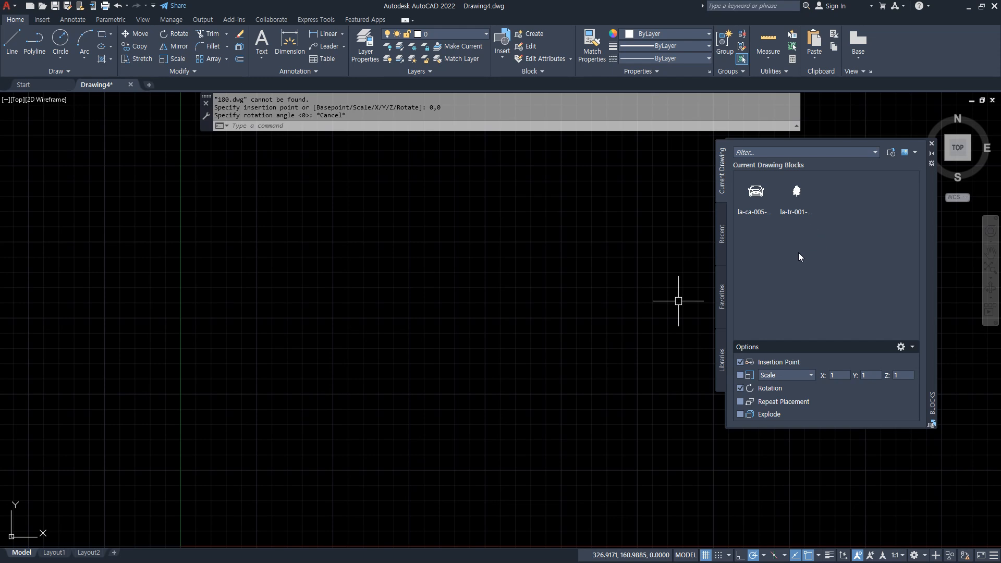
Preview several drawings on the D: drive and choose 20250501.dwg to insert as a block
click(891, 154)
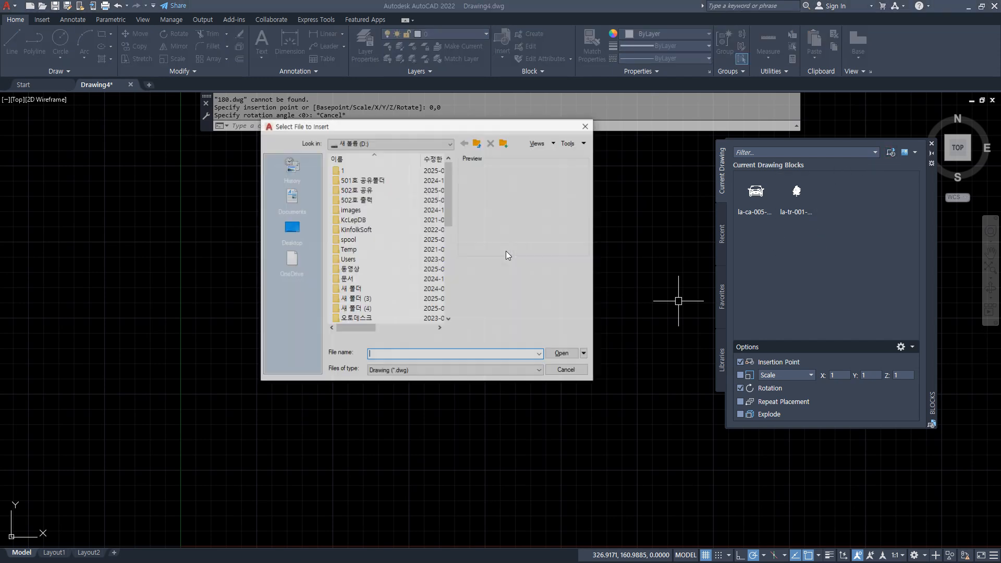
scroll(404, 250, down, 5)
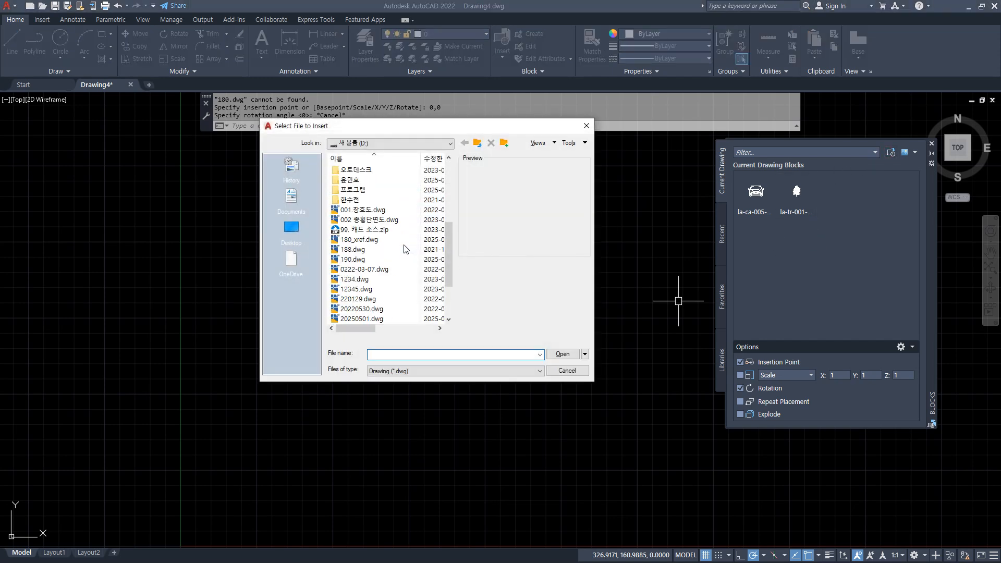
click(379, 280)
click(379, 299)
click(377, 309)
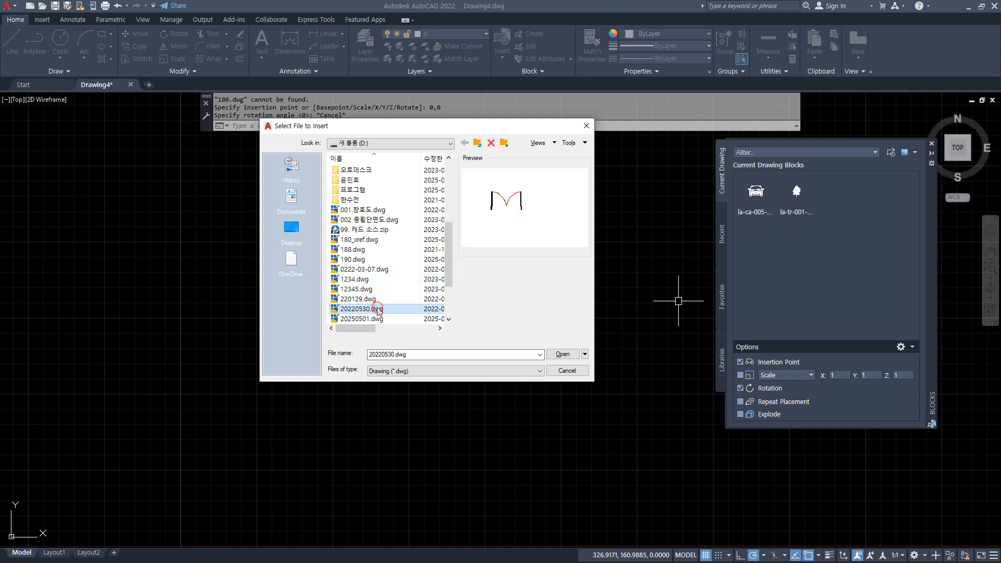
scroll(381, 289, down, 2)
click(377, 270)
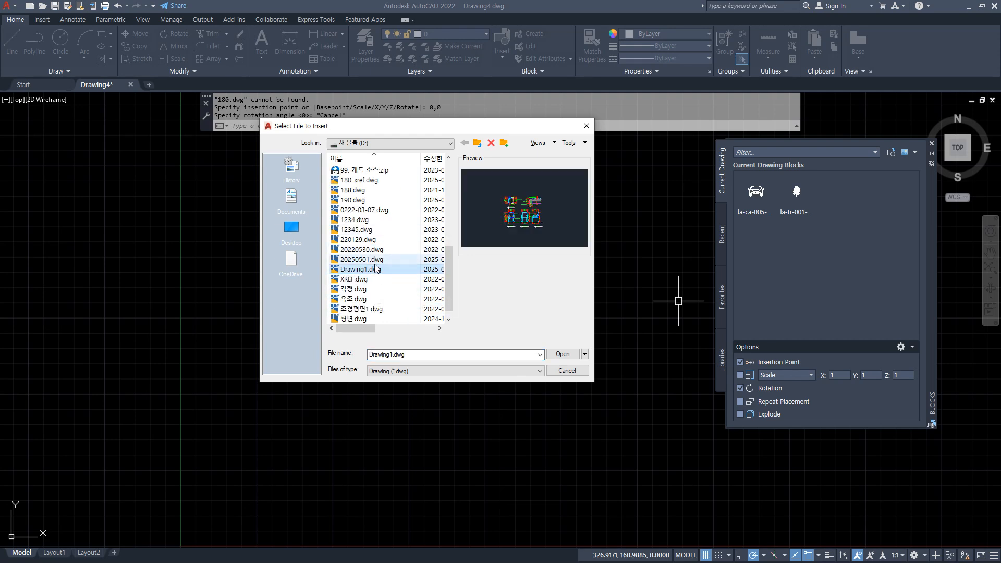
click(376, 261)
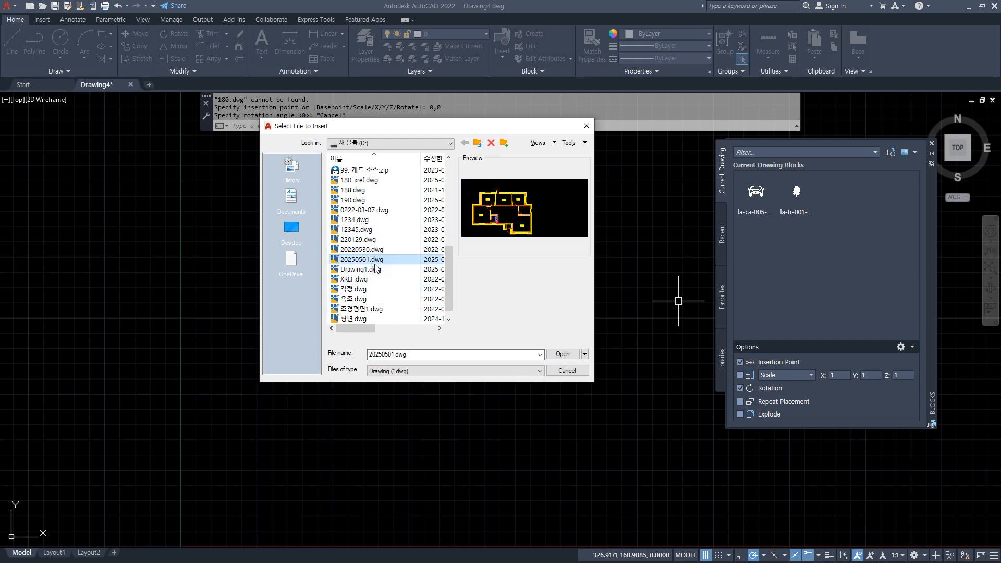
click(564, 355)
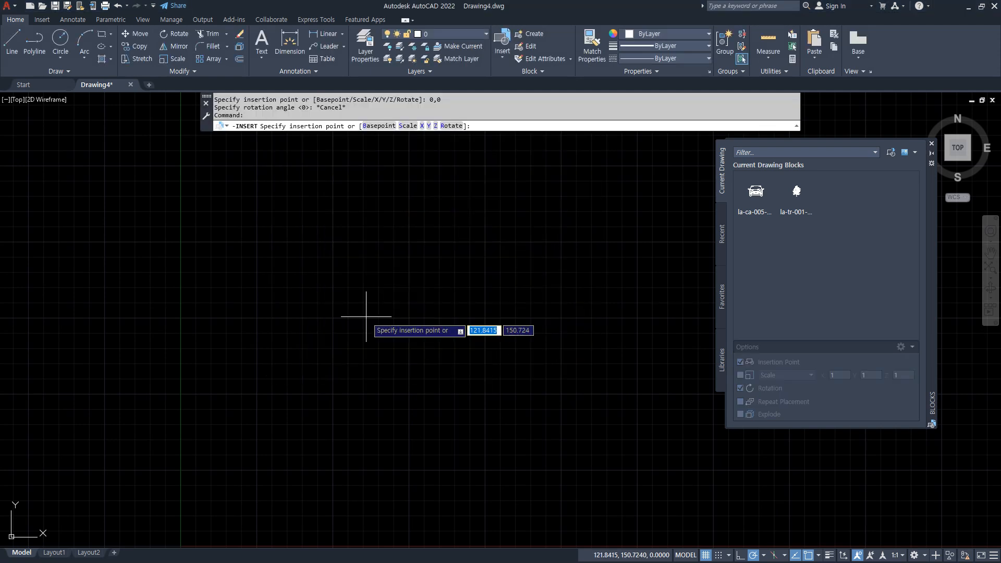
Place the 20250501 floor plan block at 0,0 with the default rotation angle of 0
text(0,0)
key(Return)
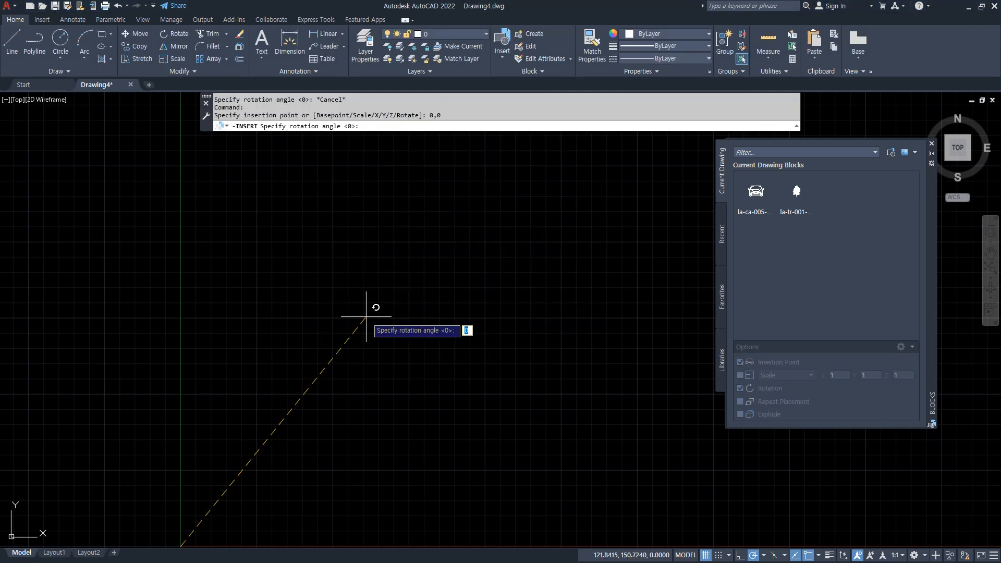
key(Return)
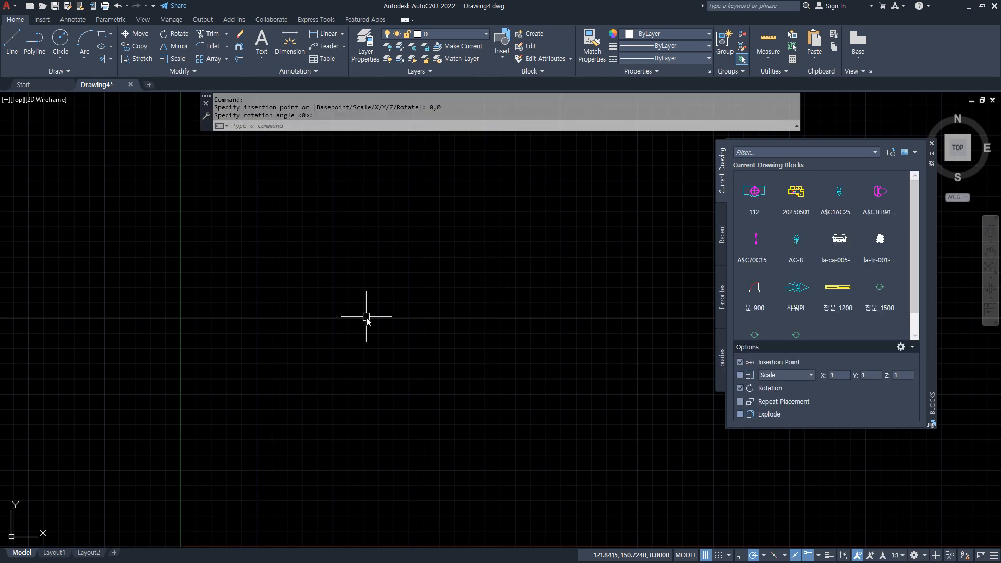
middle_click(395, 316)
middle_click(395, 316)
scroll(395, 316, down, 2)
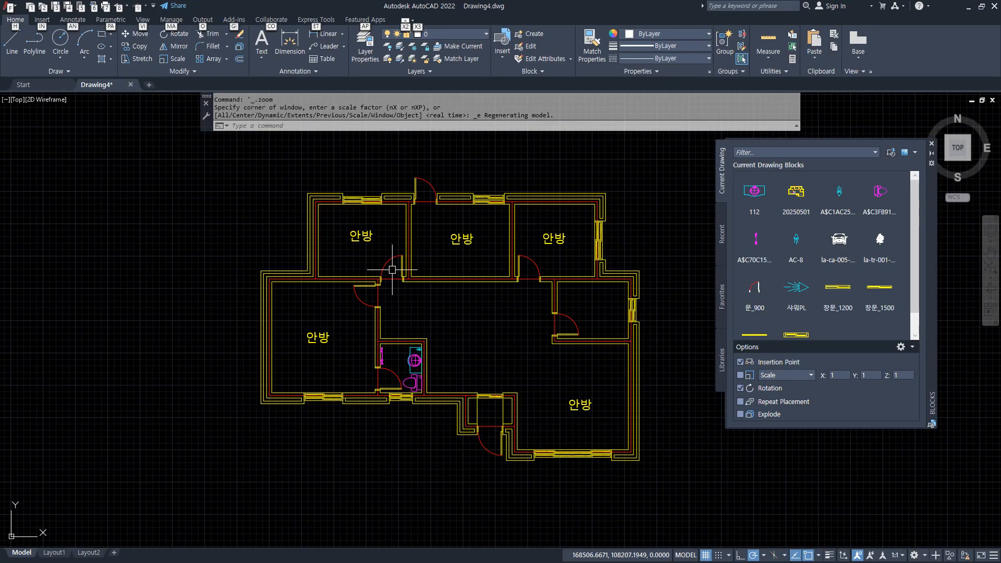
key(Escape)
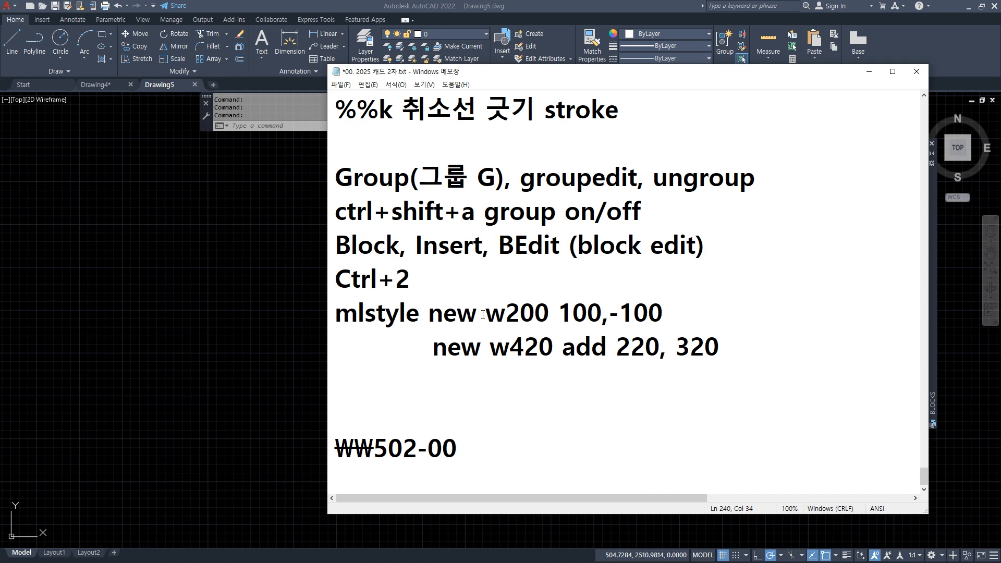
Add the line "xref 외부참조도면" above the last line of the Notepad notes and return to AutoCAD
click(588, 407)
text(xref)
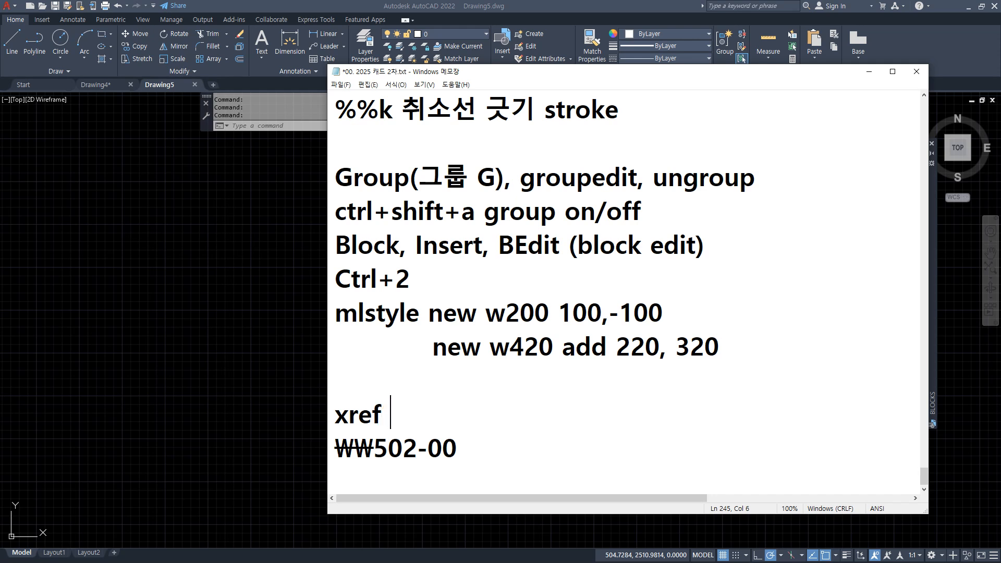
text(외부참)
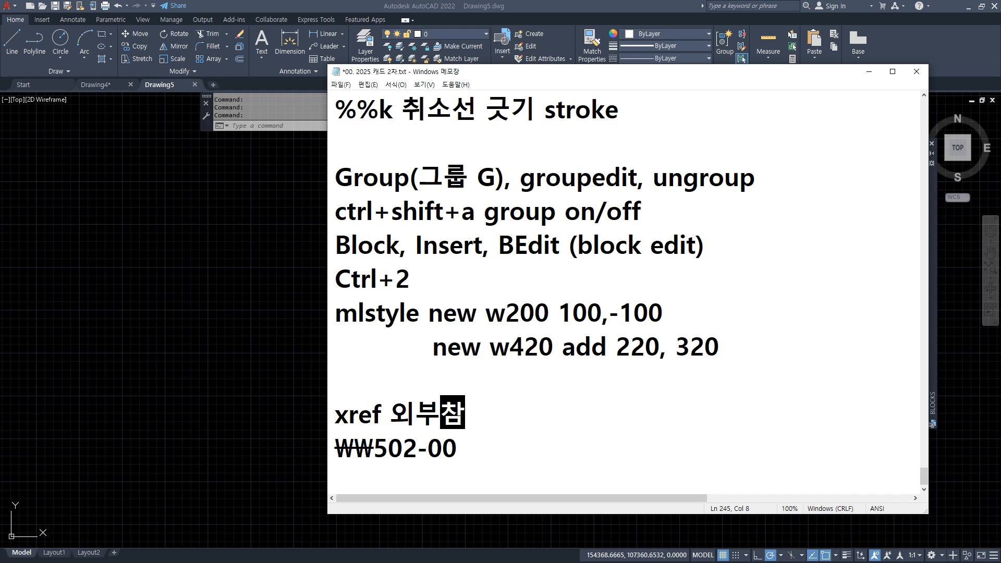
text(조도면)
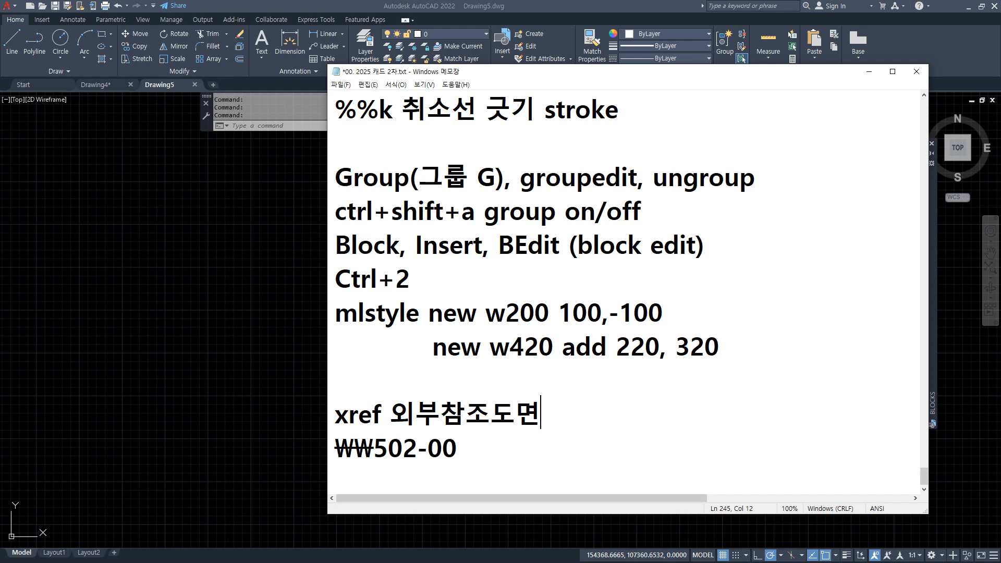
click(205, 124)
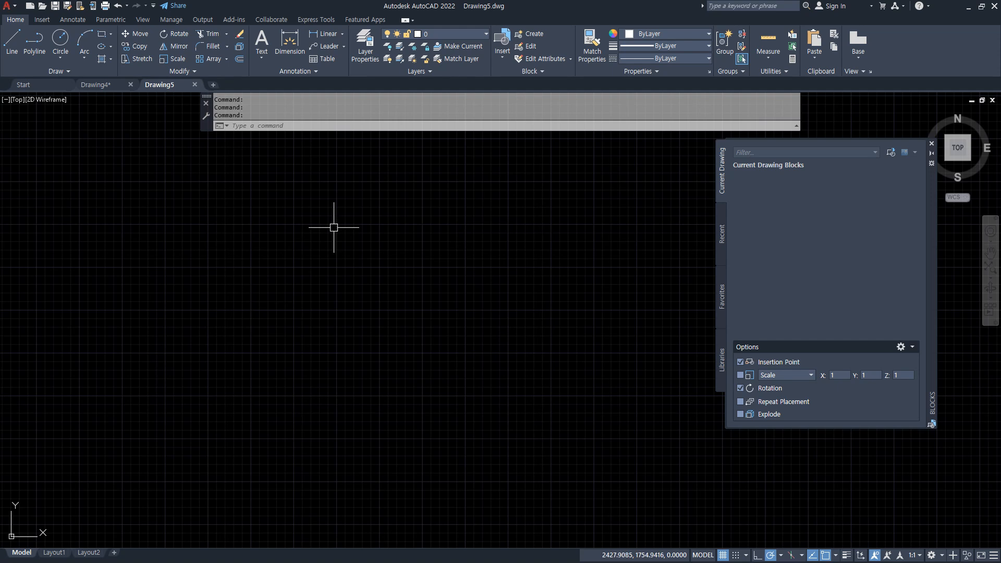
Open the External References palette in Drawing5 with XREF and move it toward the middle of the drawing area
click(111, 85)
click(159, 85)
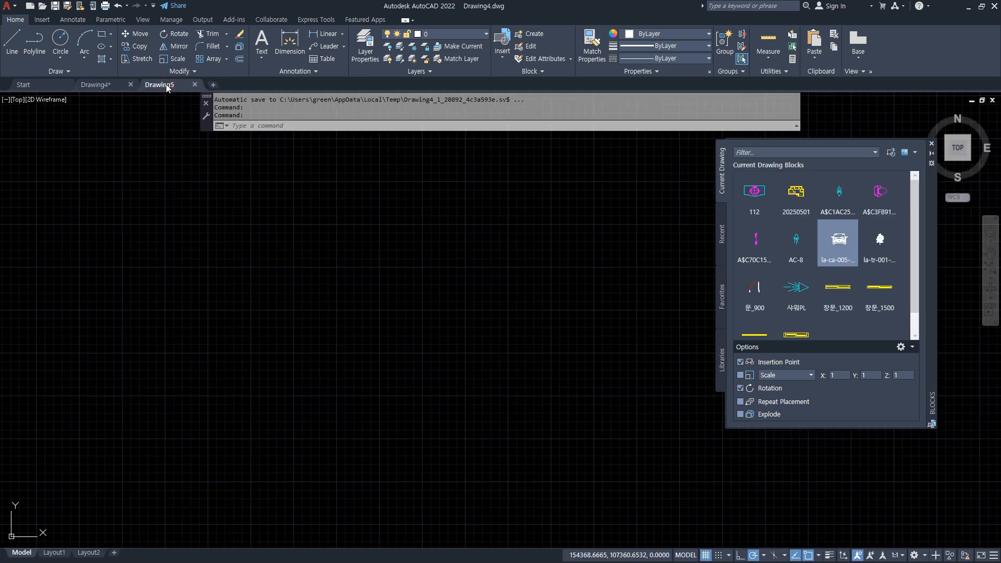
text(xref)
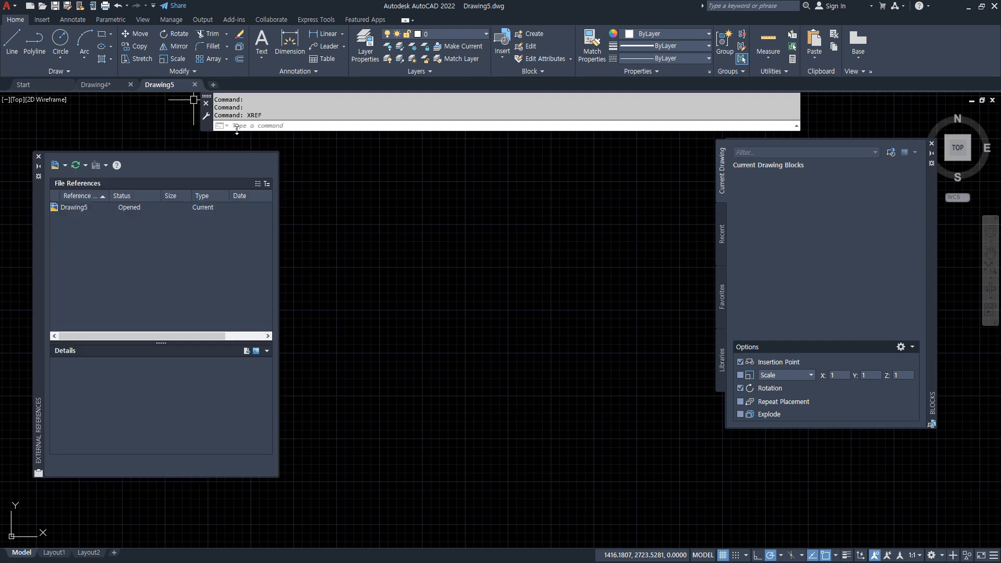
drag(40, 268, 247, 271)
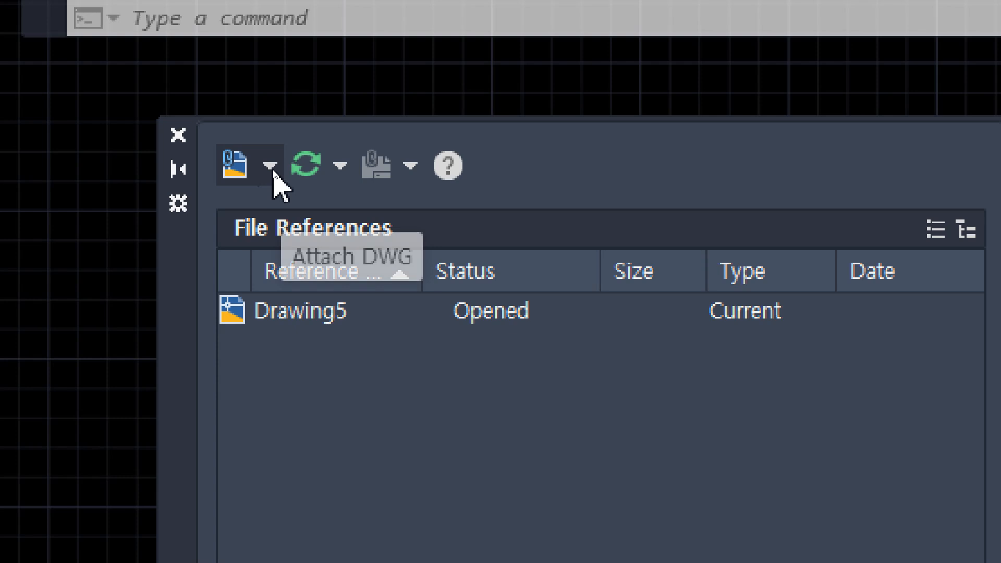
Start attaching a DWG reference and choose 20250501.dwg from the D: drive
click(272, 169)
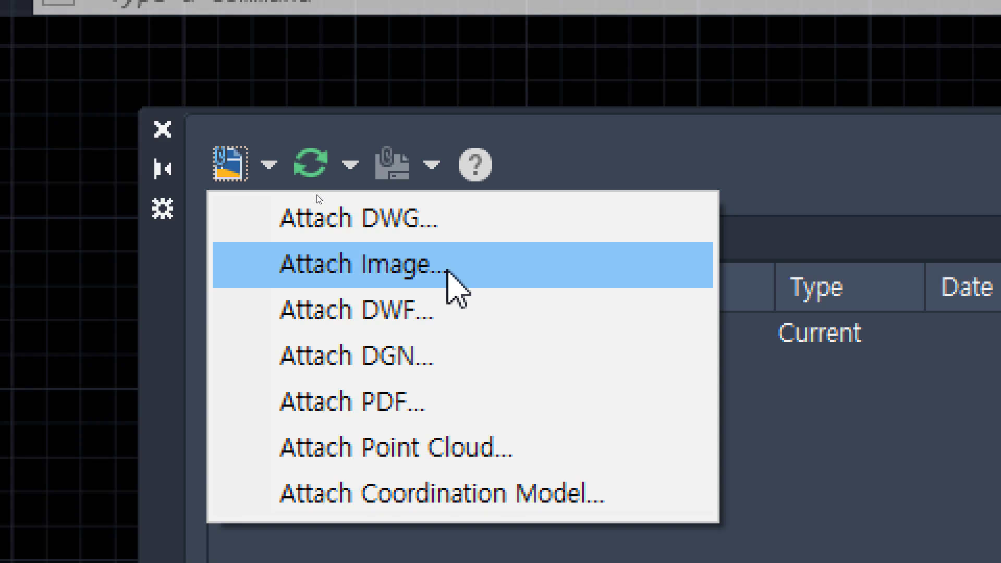
click(457, 230)
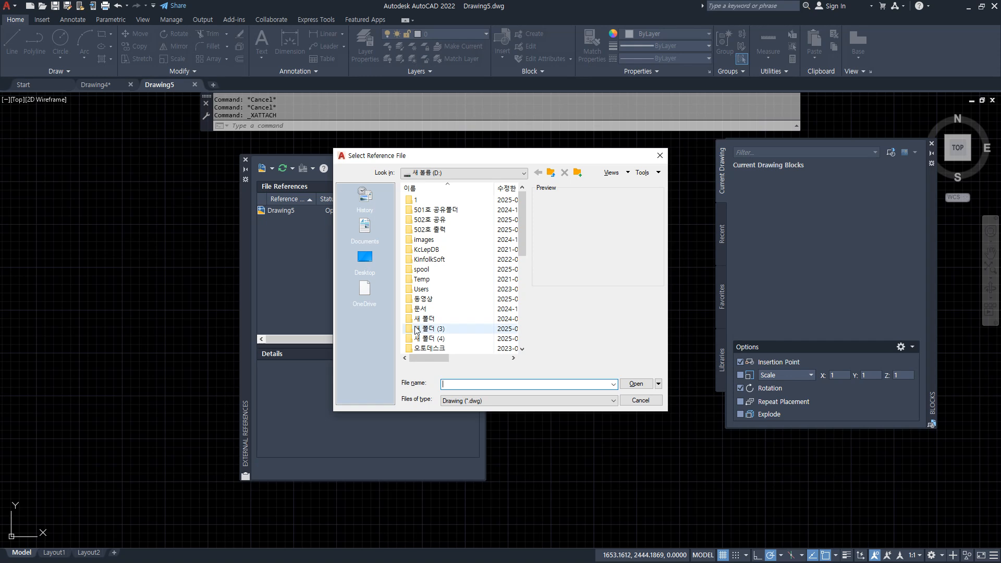
scroll(444, 332, down, 5)
scroll(444, 331, down, 2)
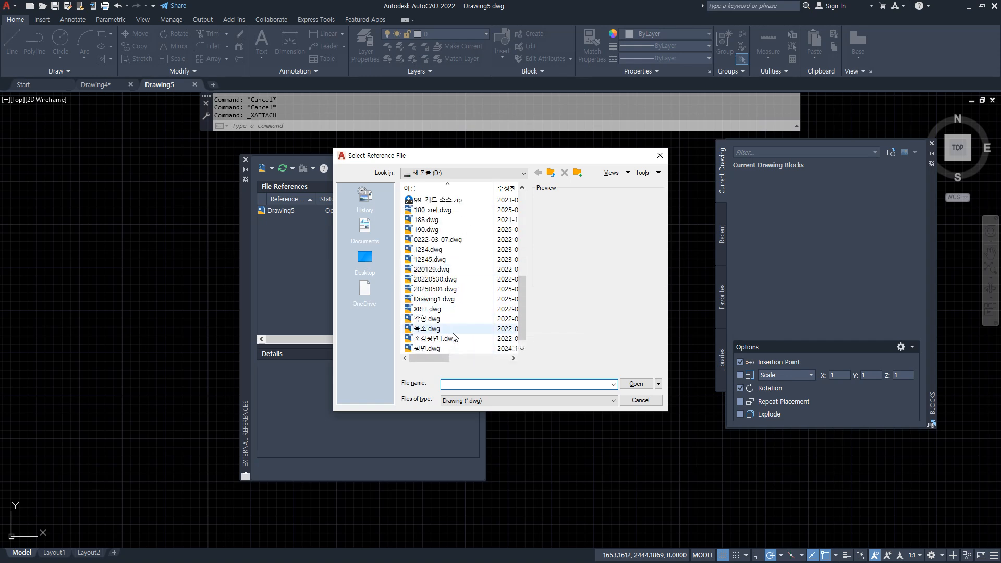
click(435, 289)
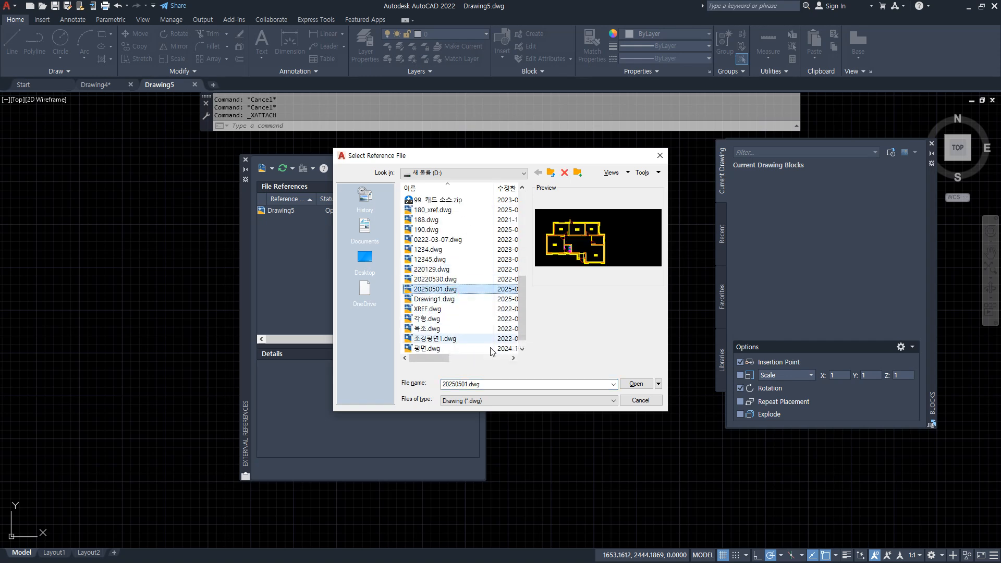
click(637, 384)
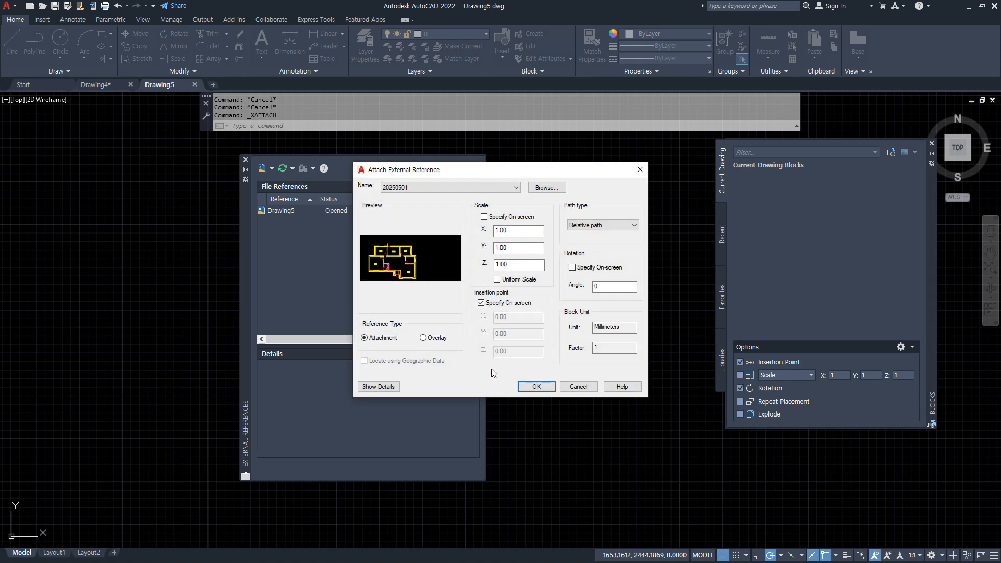
Attach the 20250501 reference at insertion point 0,0 with the default scale, rotation and relative path
click(536, 387)
text(0)
key(Tab)
text(0)
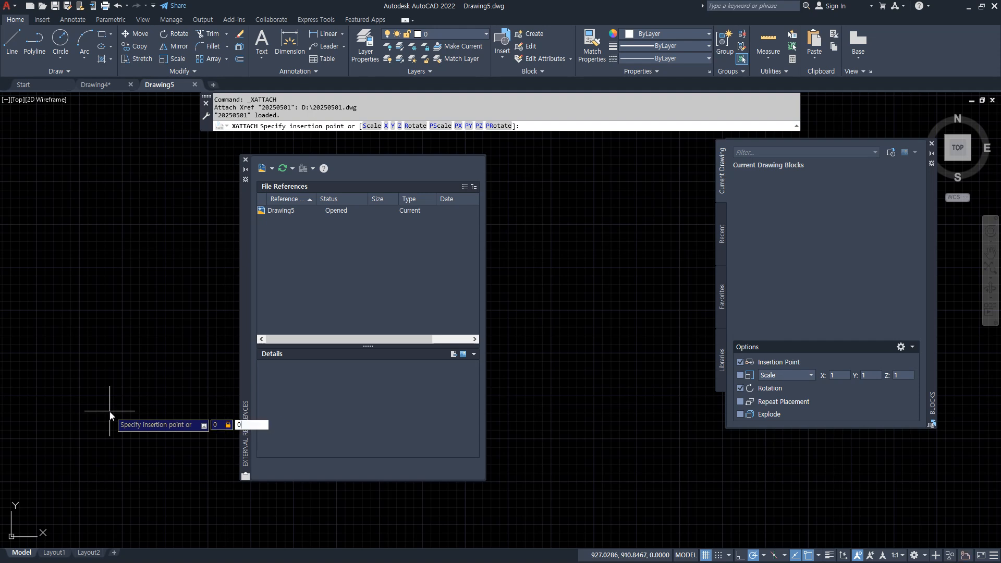
key(Return)
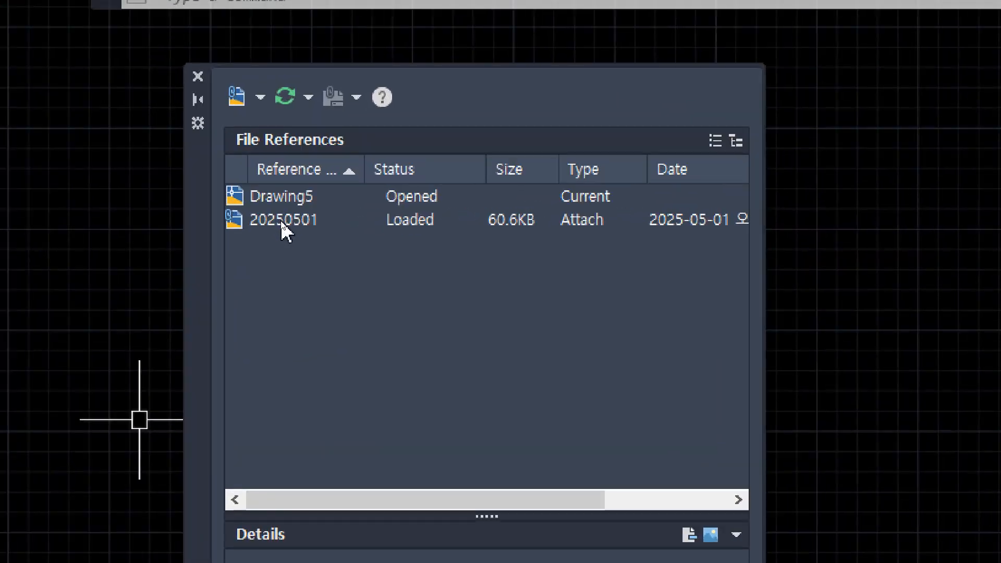
Check the 20250501 entry in the reference list and zoom to all to examine the attached floor plan
click(282, 221)
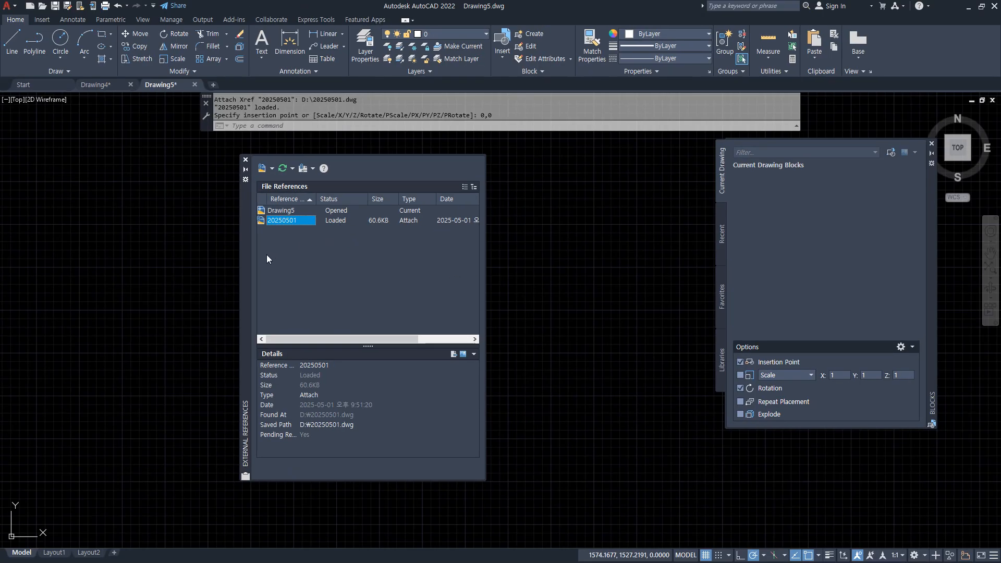
text(z)
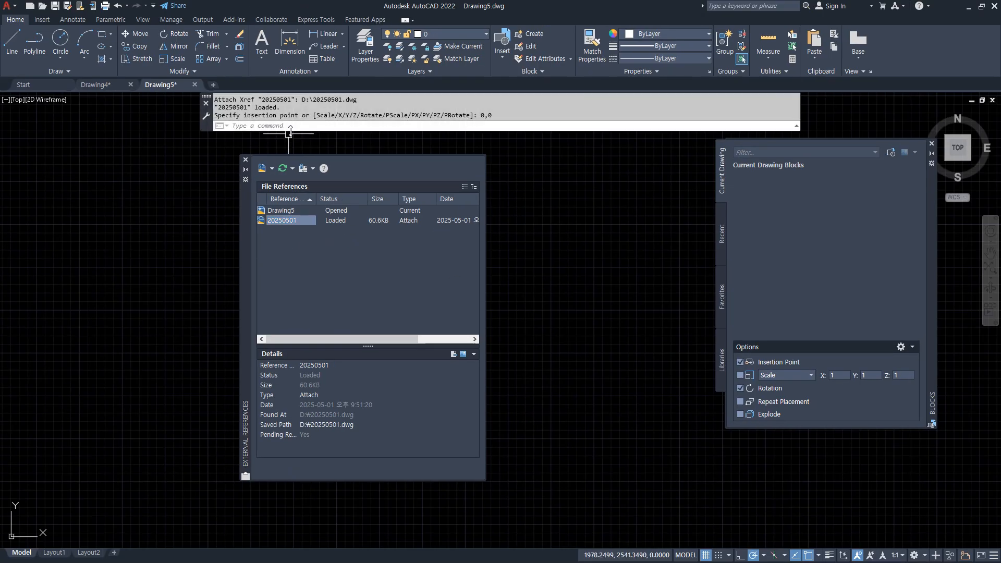
key(Return)
text(a)
key(Return)
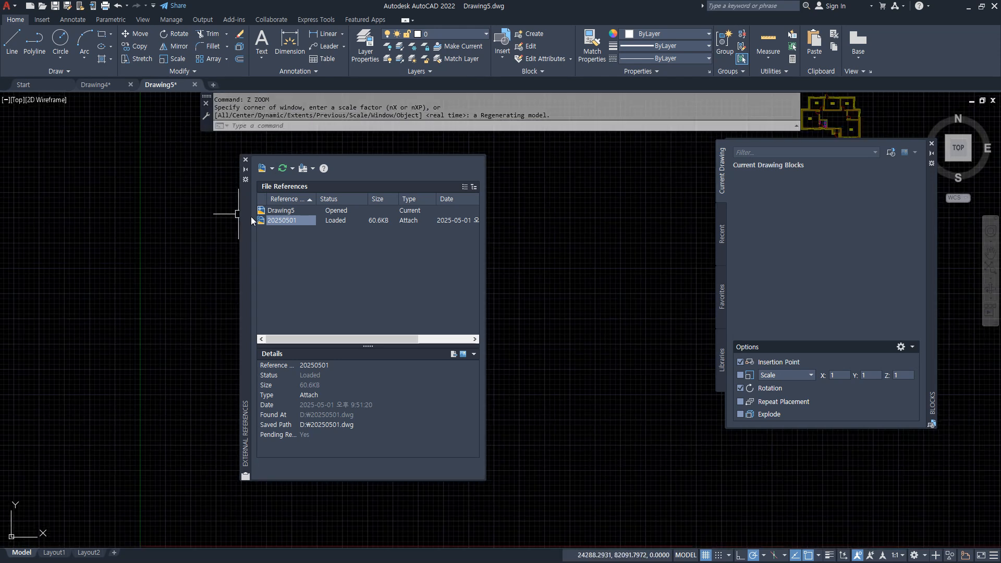
mouse_move(251, 217)
middle_down()
mouse_move(579, 208)
mouse_move(129, 438)
mouse_move(233, 358)
middle_up()
scroll(232, 357, up, 10)
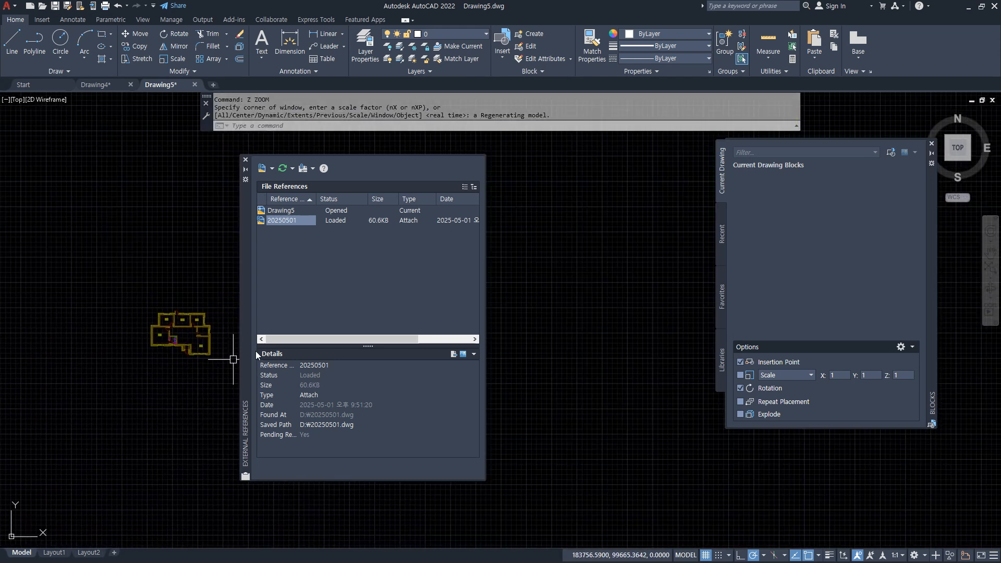
mouse_move(104, 327)
middle_down()
mouse_move(564, 329)
mouse_move(542, 345)
middle_up()
scroll(543, 343, down, 2)
Close the External References and Blocks palettes
click(246, 159)
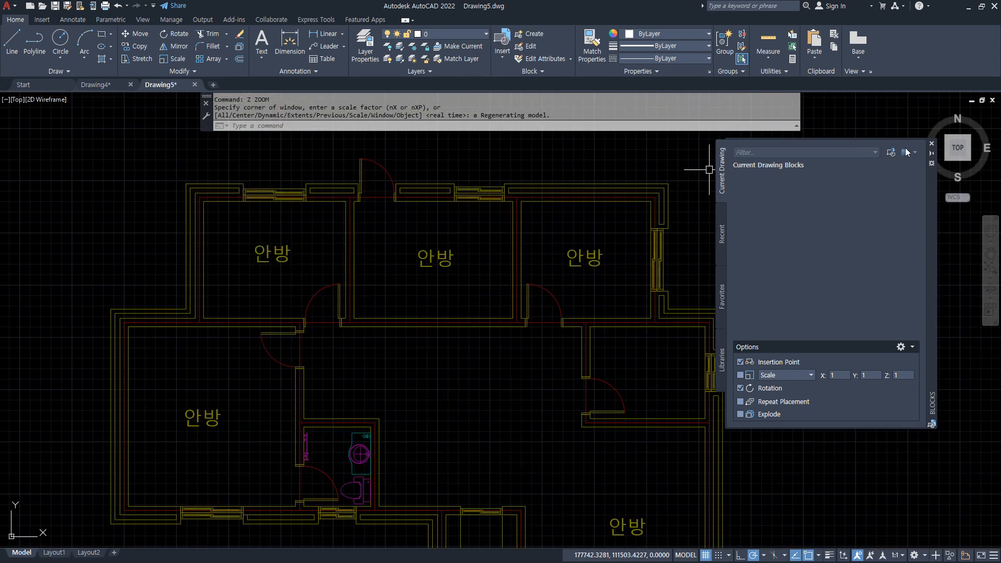
click(932, 143)
scroll(565, 330, down, 2)
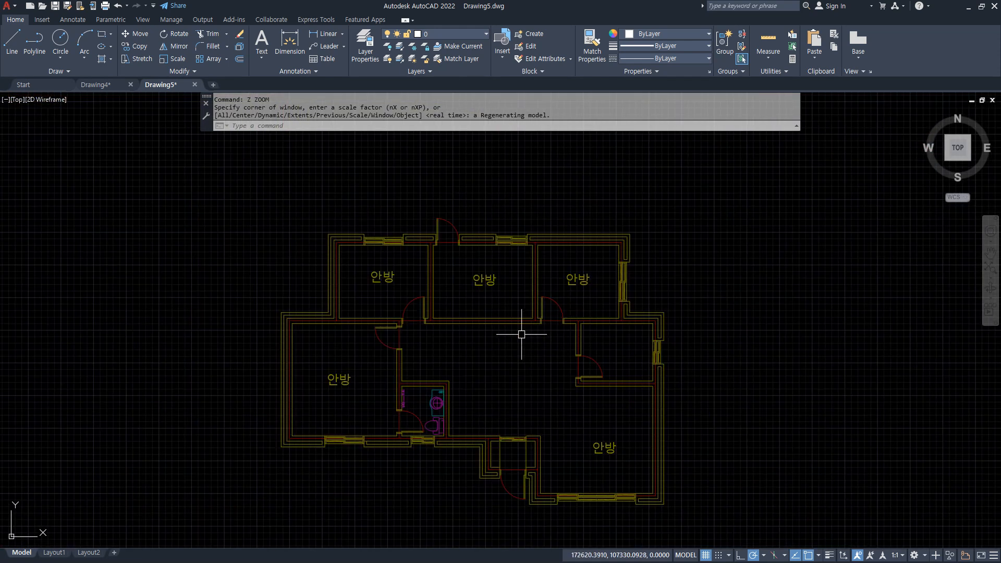
scroll(525, 336, up, 2)
middle_drag(521, 334, 518, 310)
click(350, 284)
click(291, 380)
key(Escape)
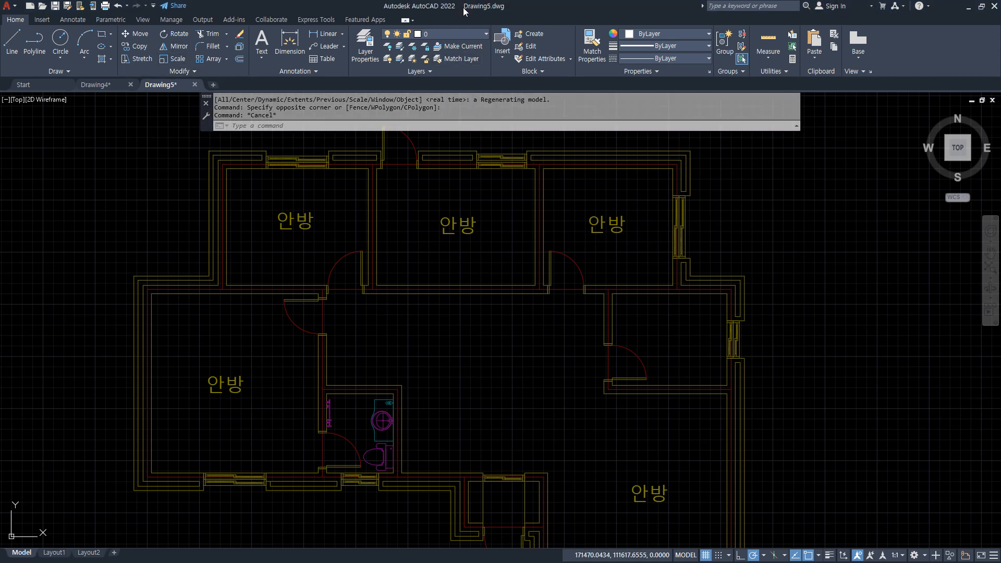
Open the source drawing 20250501.dwg from the D: drive
key(ctrl+o)
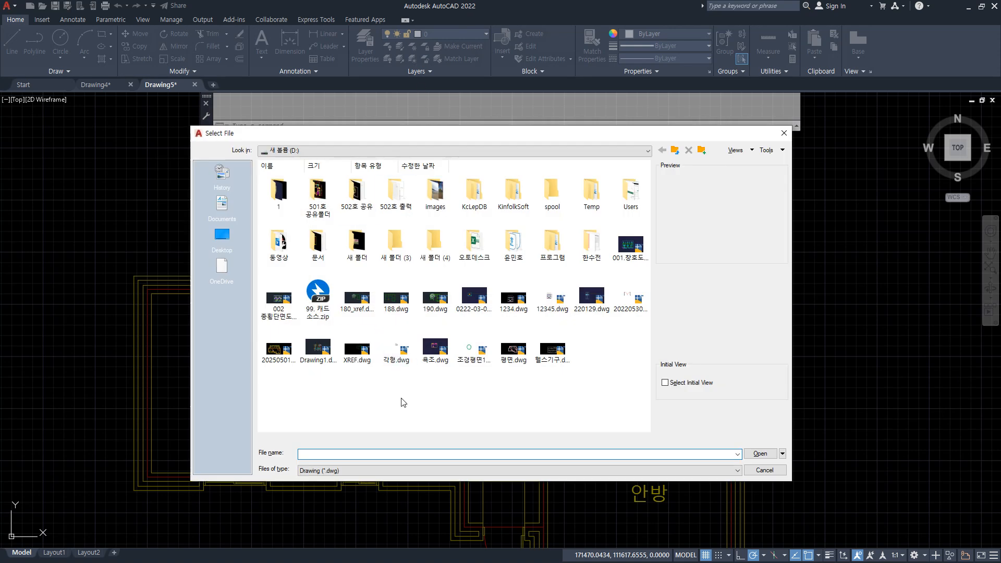
click(295, 365)
click(761, 454)
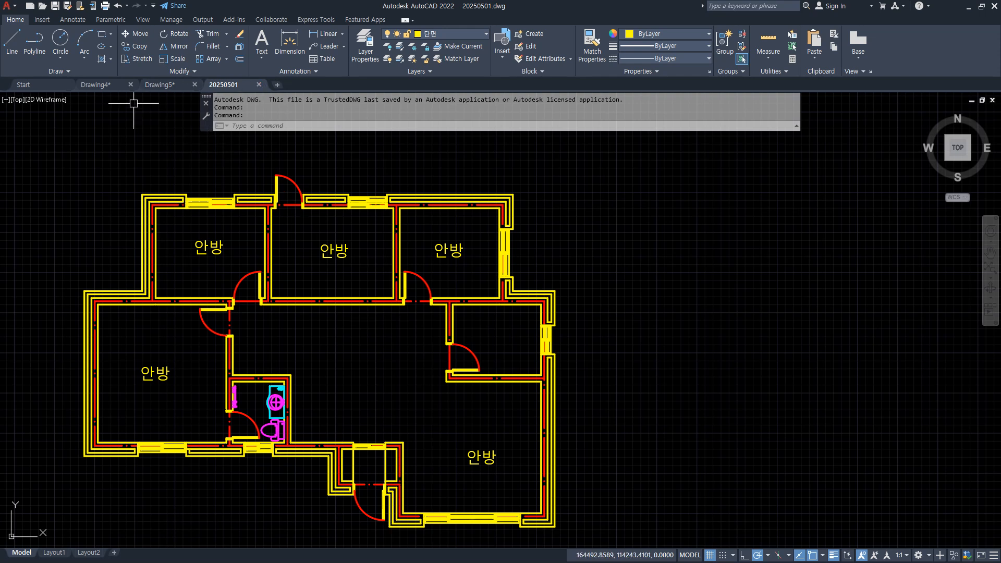
Compare the floor plans in Drawing4, Drawing5 and 20250501
click(97, 86)
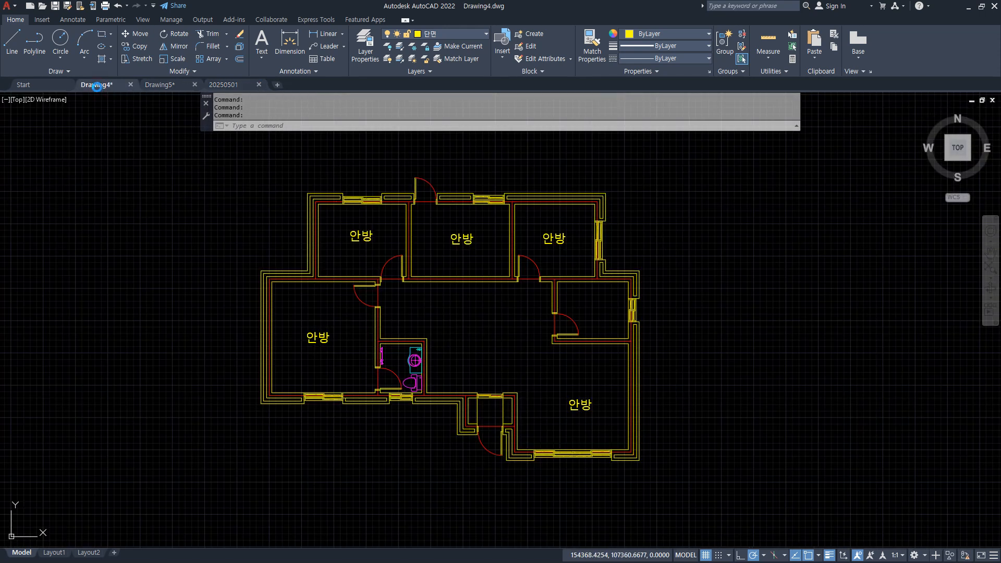
click(161, 87)
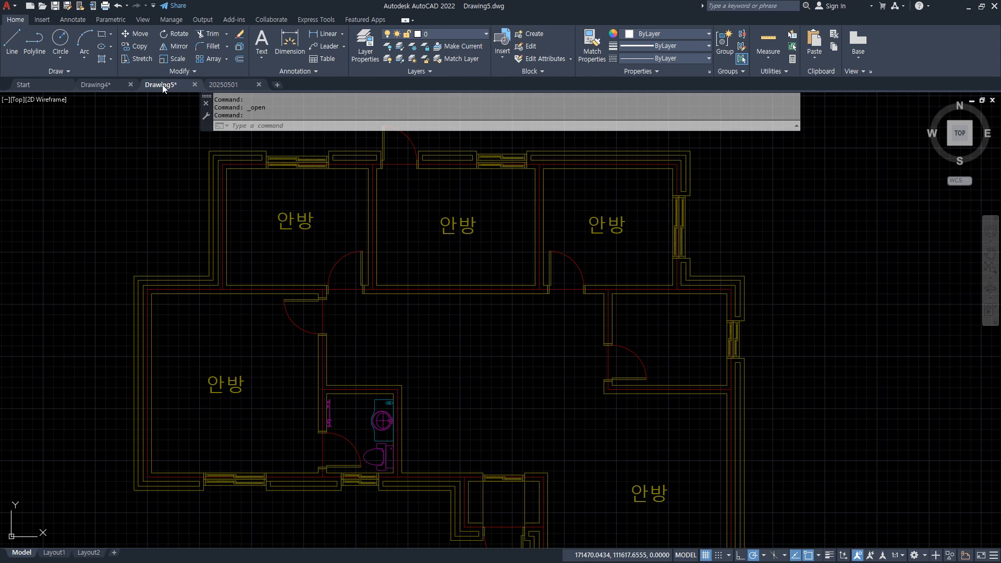
click(214, 88)
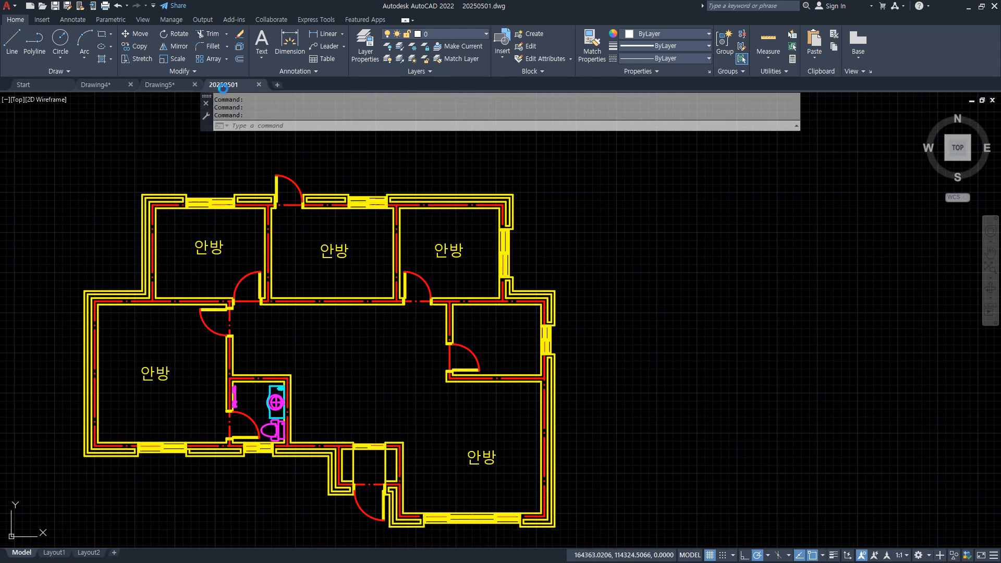
Draw a rectangle enclosing the whole floor plan in 20250501.dwg
scroll(327, 253, down, 2)
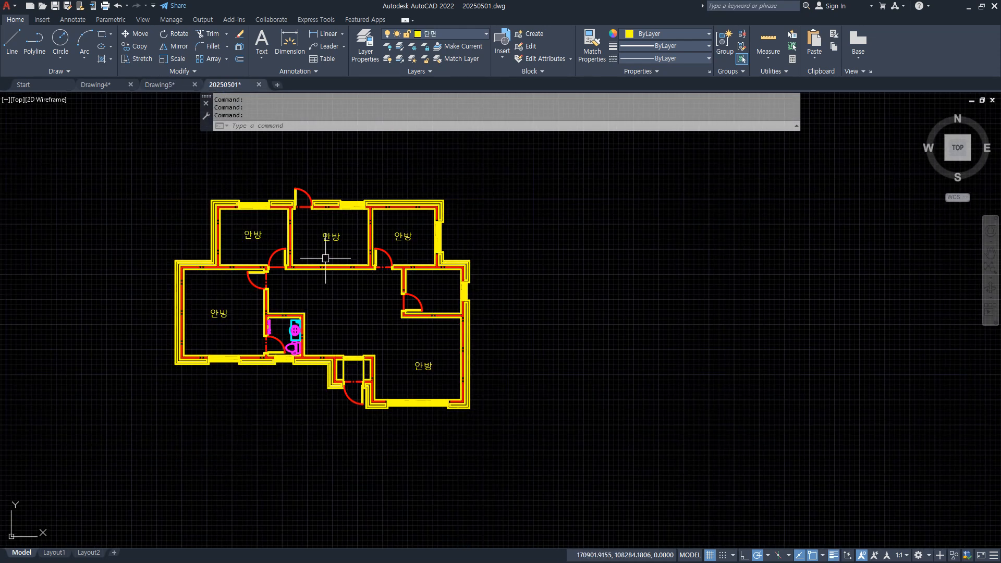
key(Return)
click(163, 159)
click(525, 430)
text(c)
key(Return)
click(548, 441)
key(Escape)
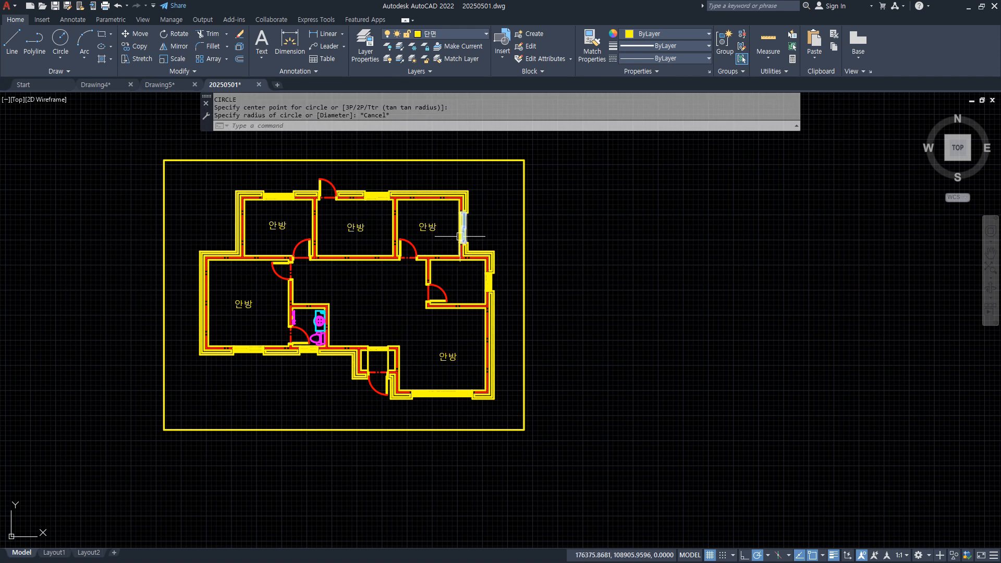
Draw a second, larger rectangle around the first one and save 20250501.dwg
text(rec)
key(Return)
click(541, 449)
click(150, 145)
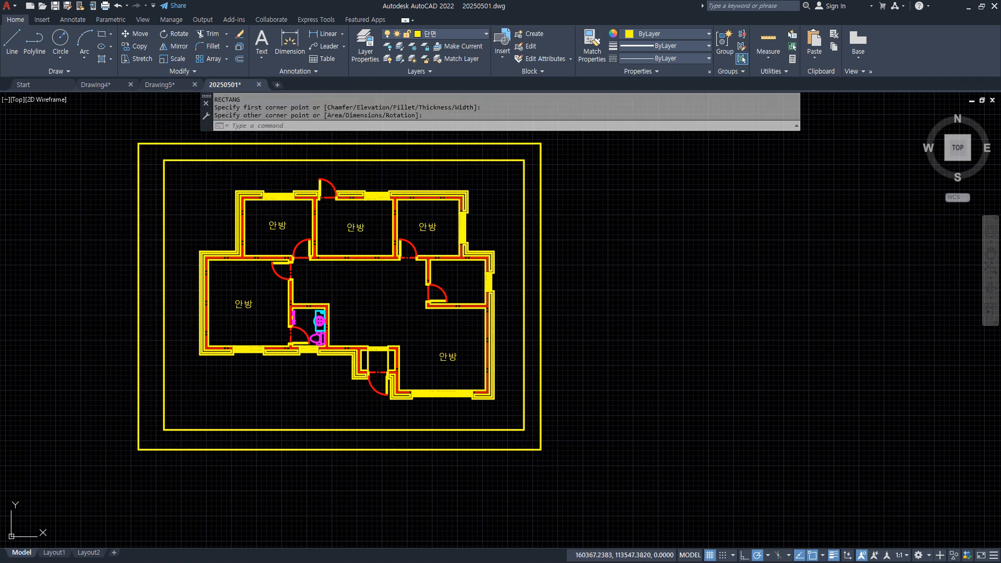
middle_drag(28, 93, 68, 119)
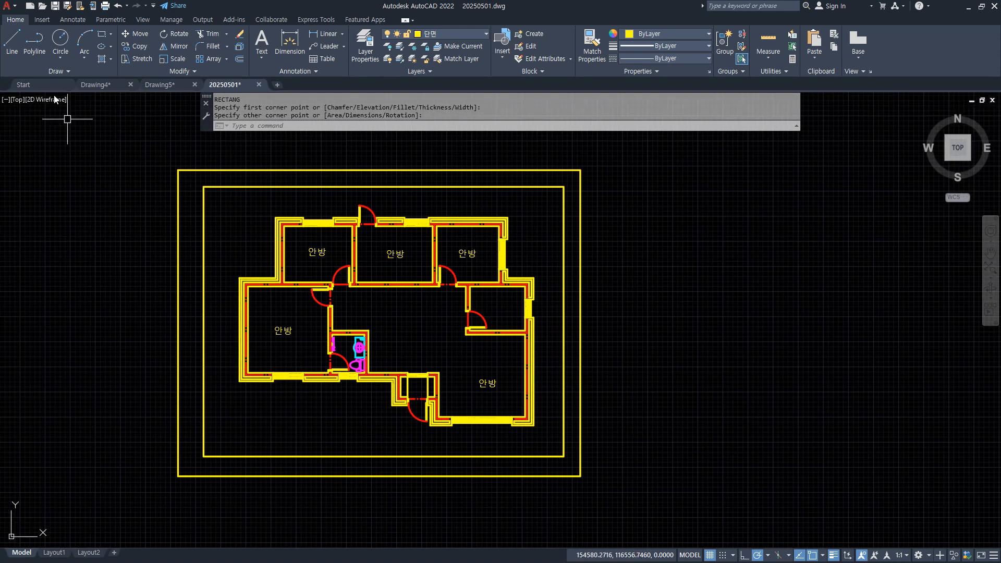
click(55, 6)
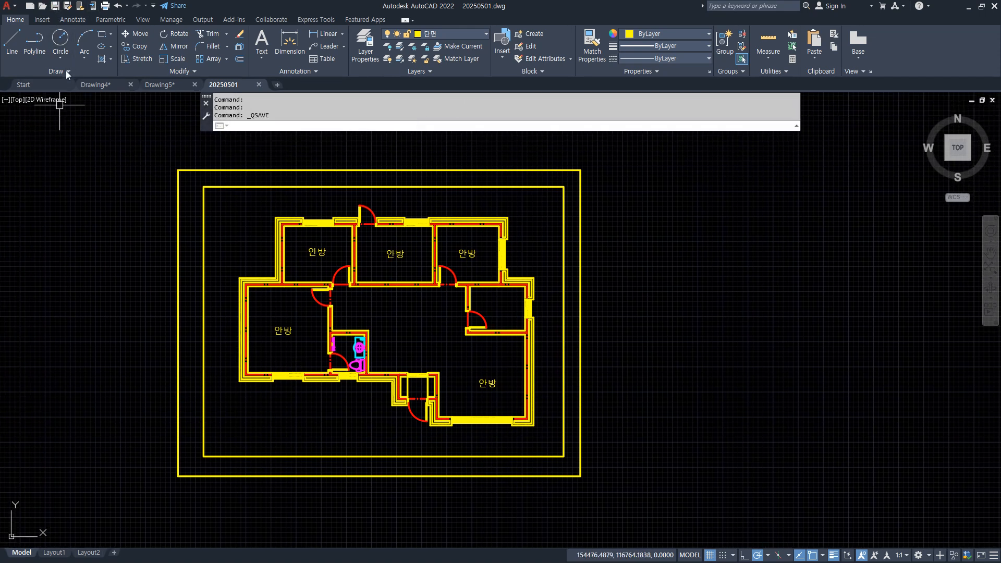
Check the inserted plan in Drawing4, then reload the modified 20250501 reference in Drawing5
click(100, 87)
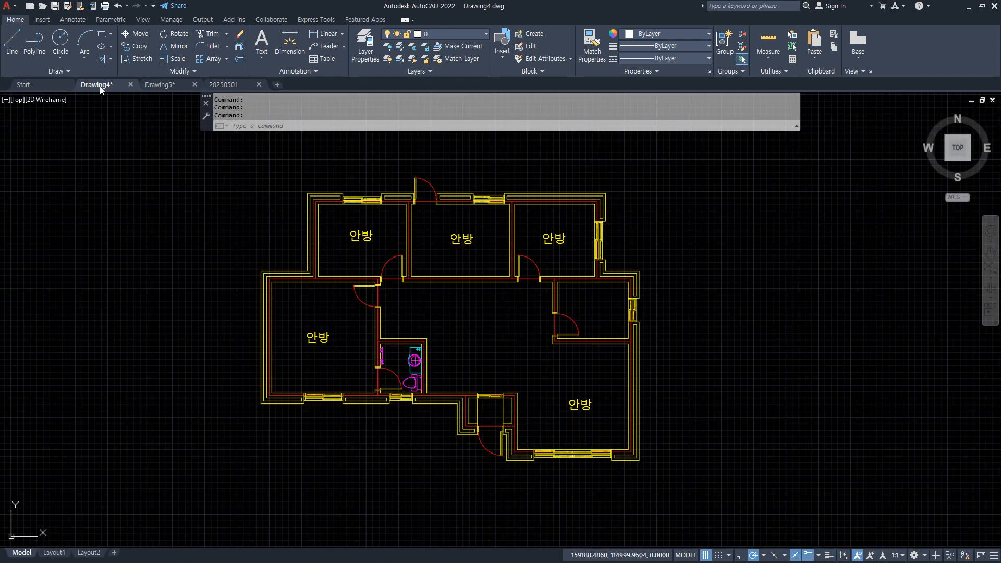
click(160, 87)
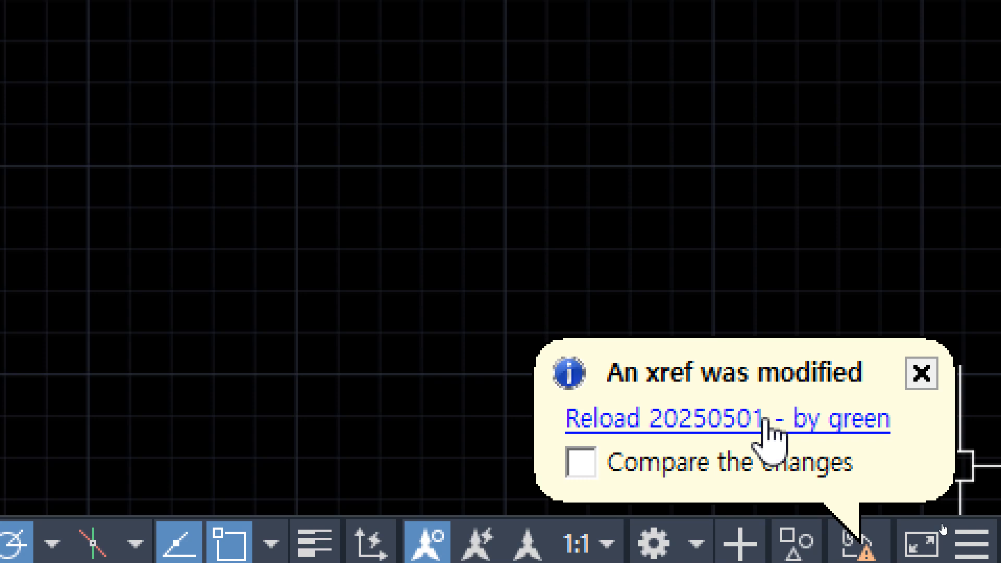
click(765, 420)
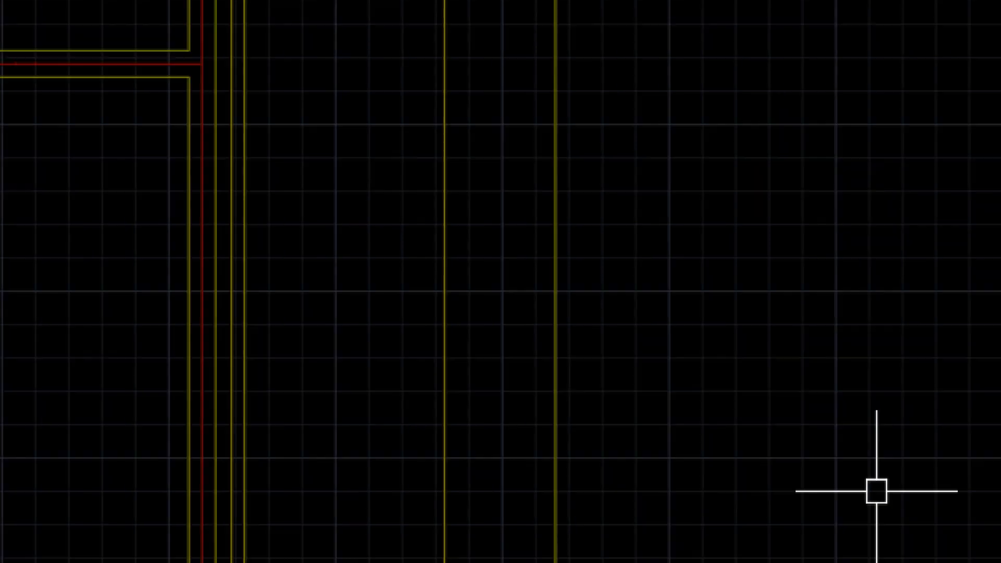
scroll(695, 450, down, 3)
middle_drag(659, 434, 595, 391)
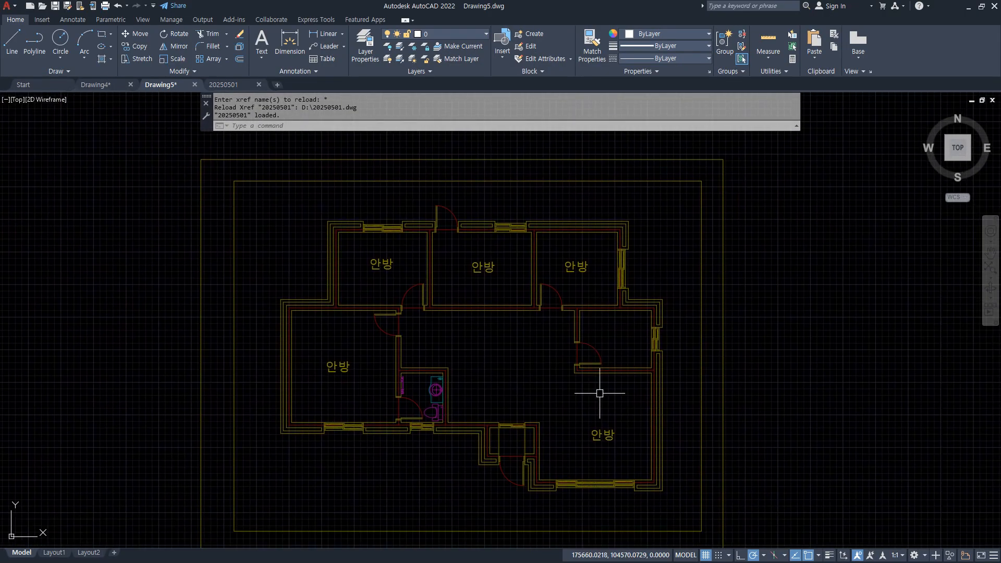
Erase both rectangles around the floor plan in 20250501.dwg and save the drawing
click(230, 89)
key(ctrl+s)
click(665, 155)
click(539, 206)
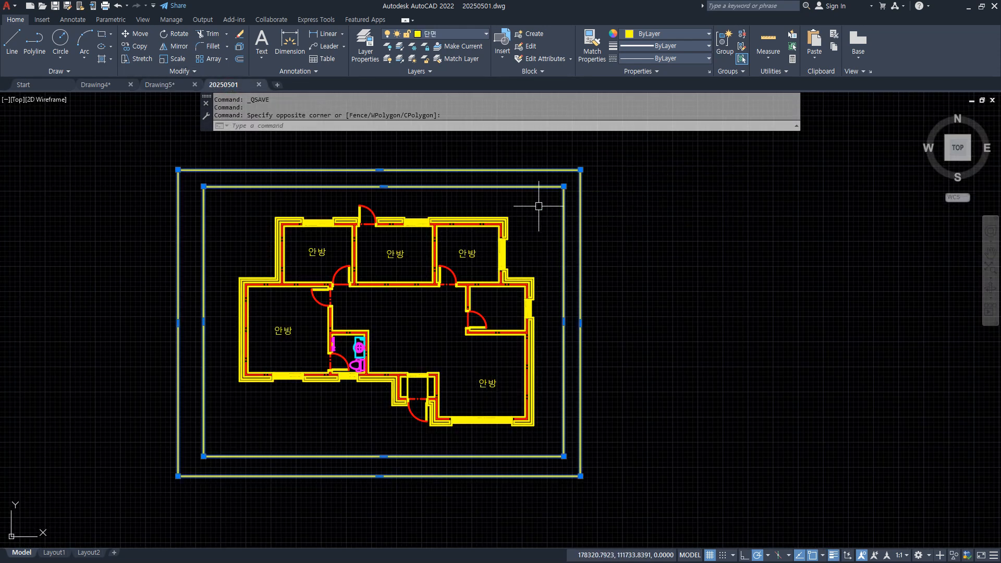
text(e)
key(Return)
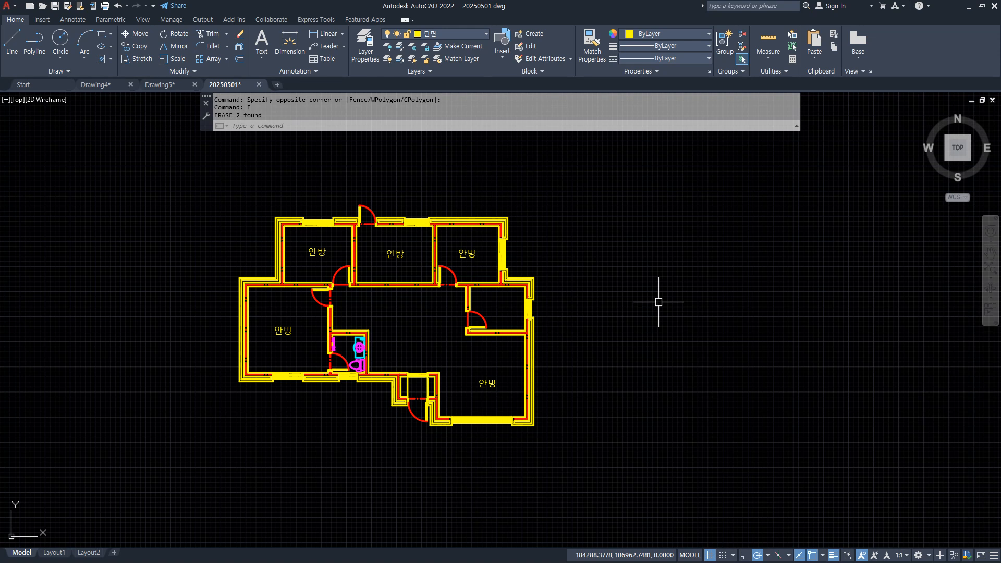
key(ctrl+s)
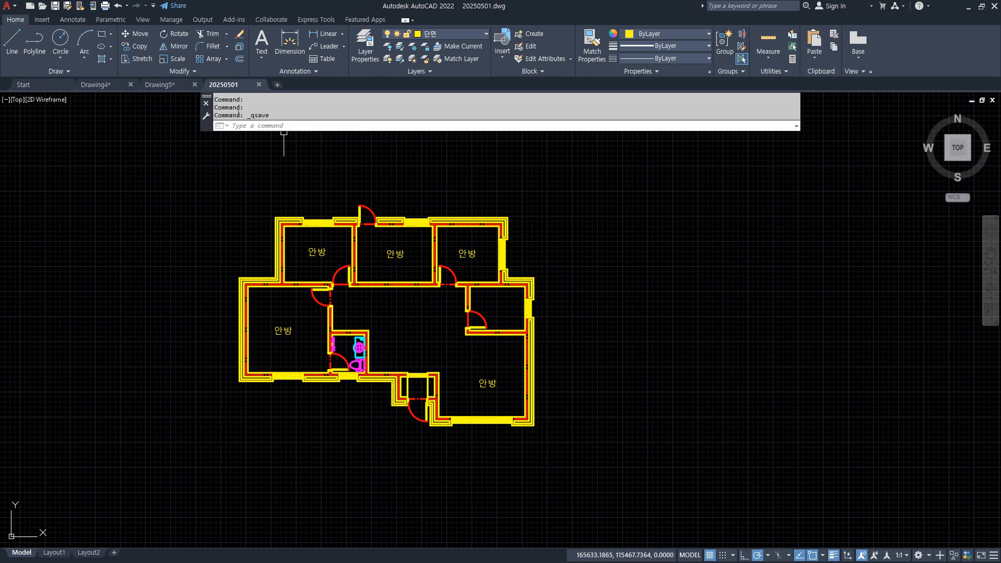
Reload the modified 20250501 external reference in Drawing5 with XREF, without comparing the differences
click(167, 87)
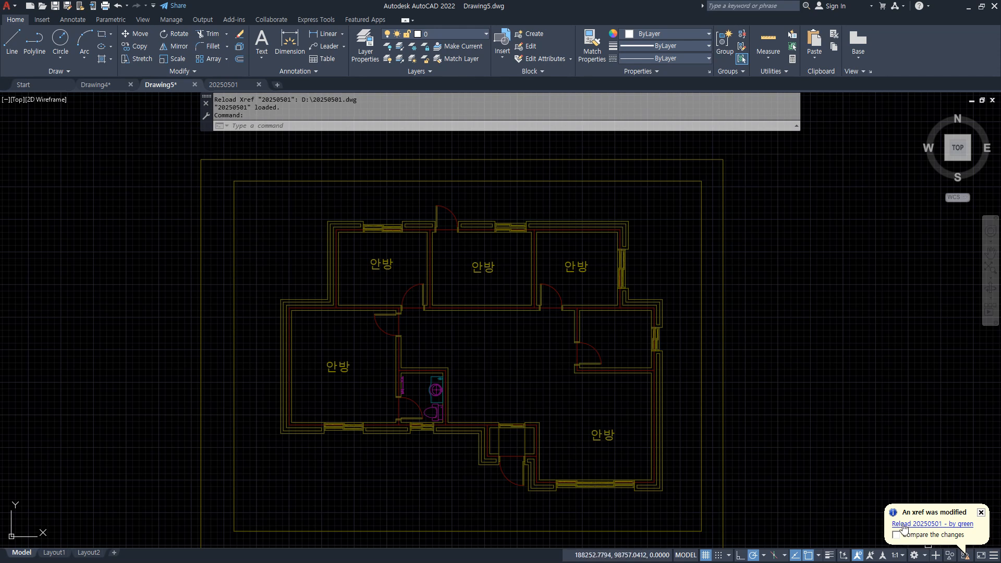
text(xref)
key(Return)
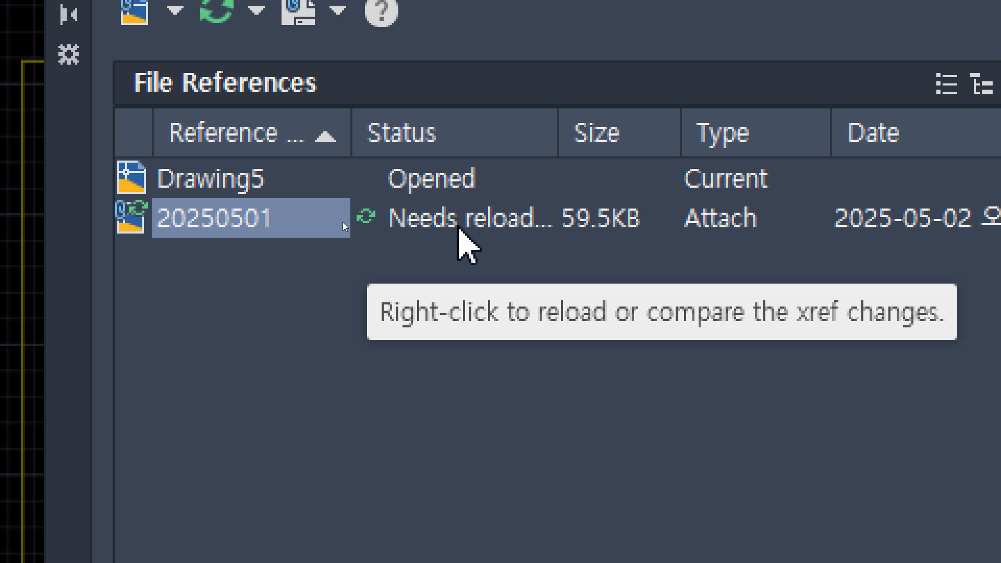
drag(548, 134, 639, 135)
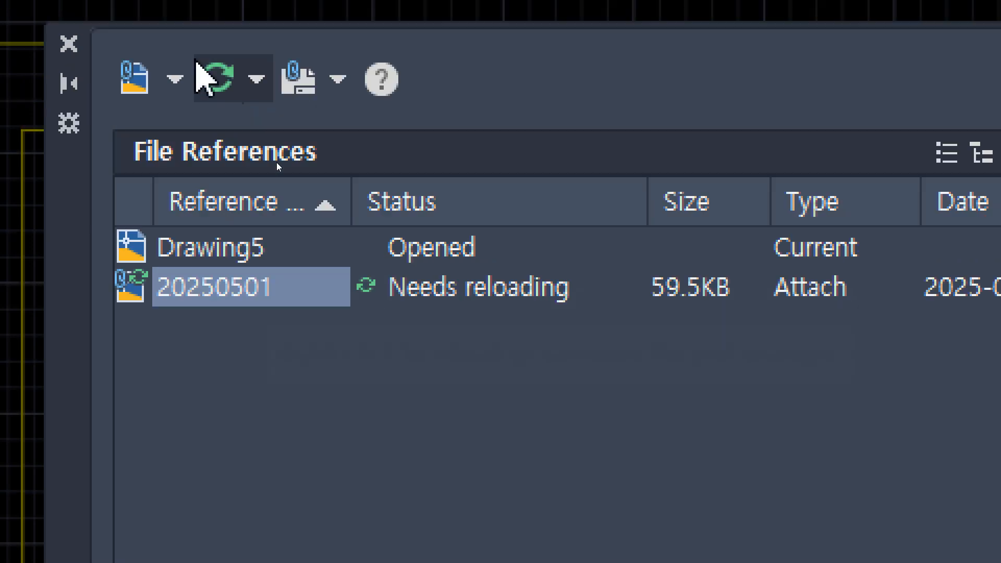
click(213, 77)
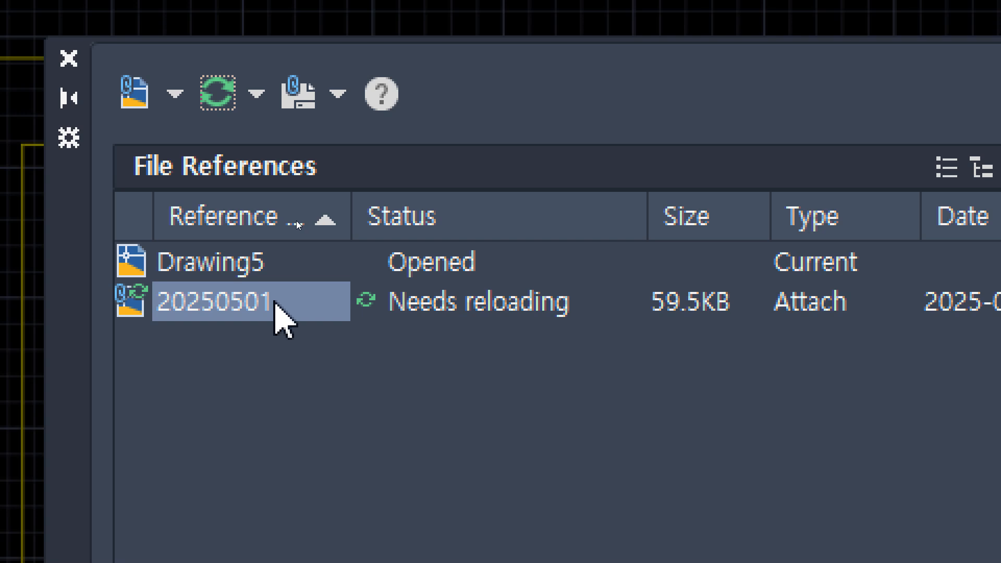
right_click(273, 302)
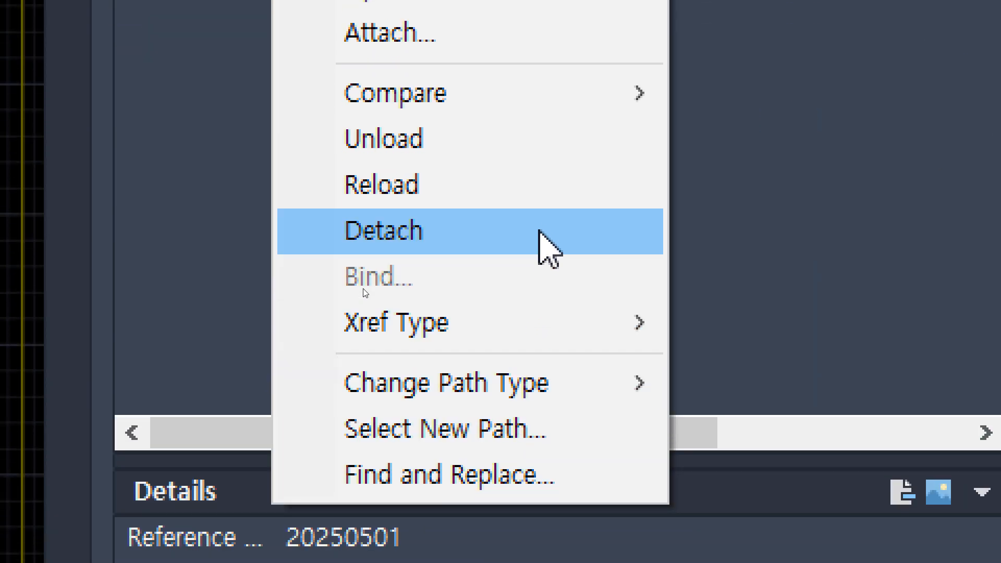
click(546, 194)
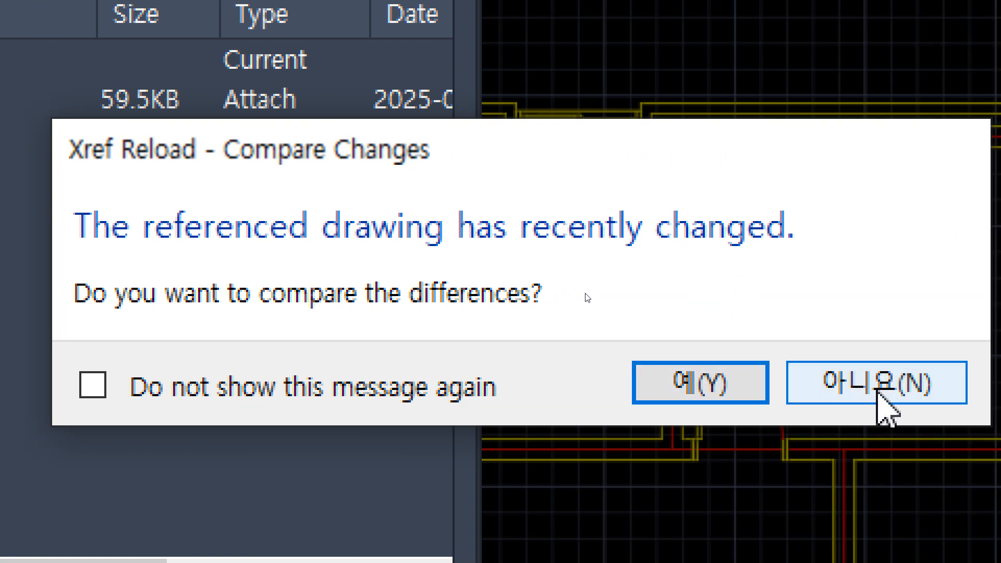
click(878, 388)
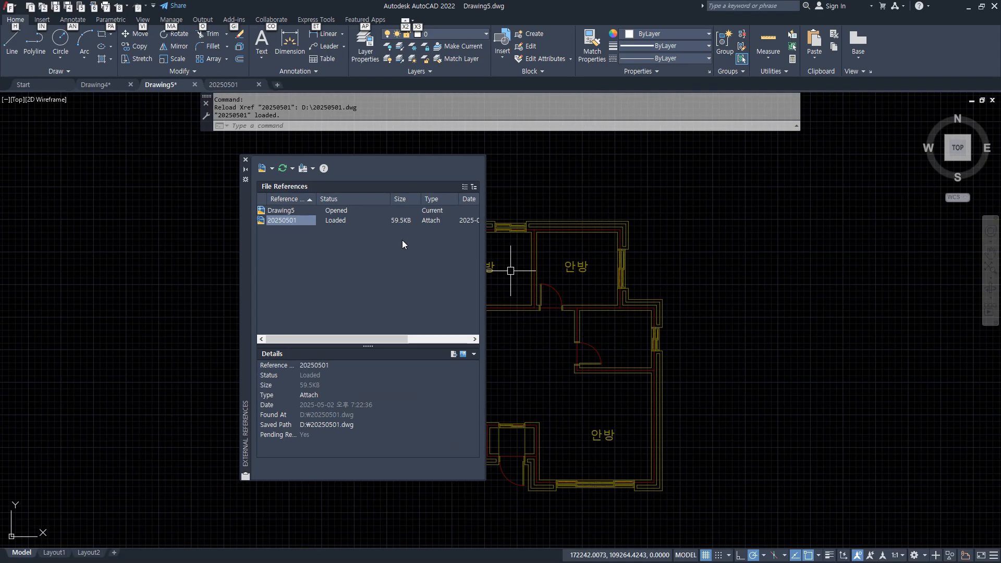
click(246, 161)
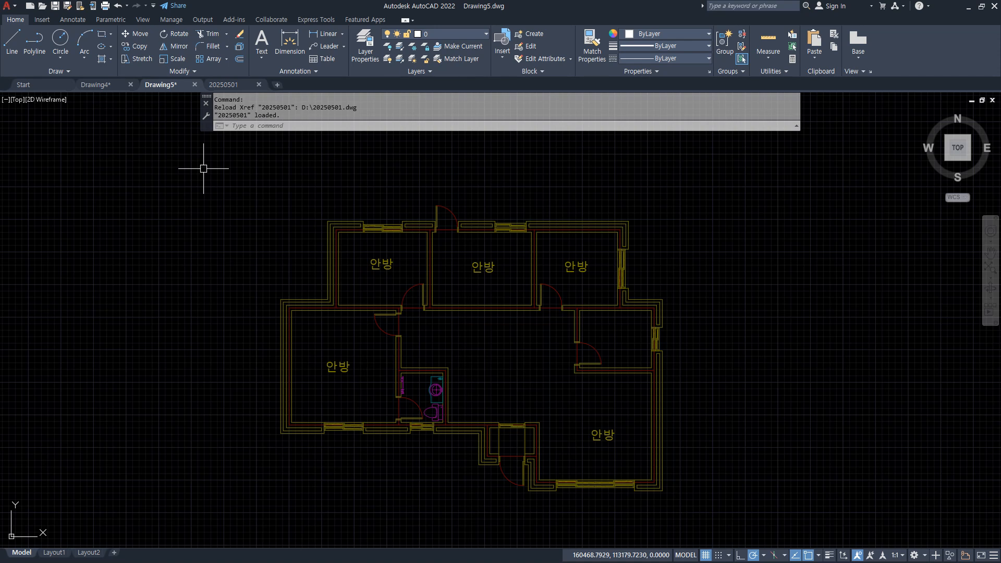
Draw a rectangle around the whole floor plan in 20250501.dwg
click(229, 86)
text(rec)
key(Return)
click(209, 193)
click(562, 444)
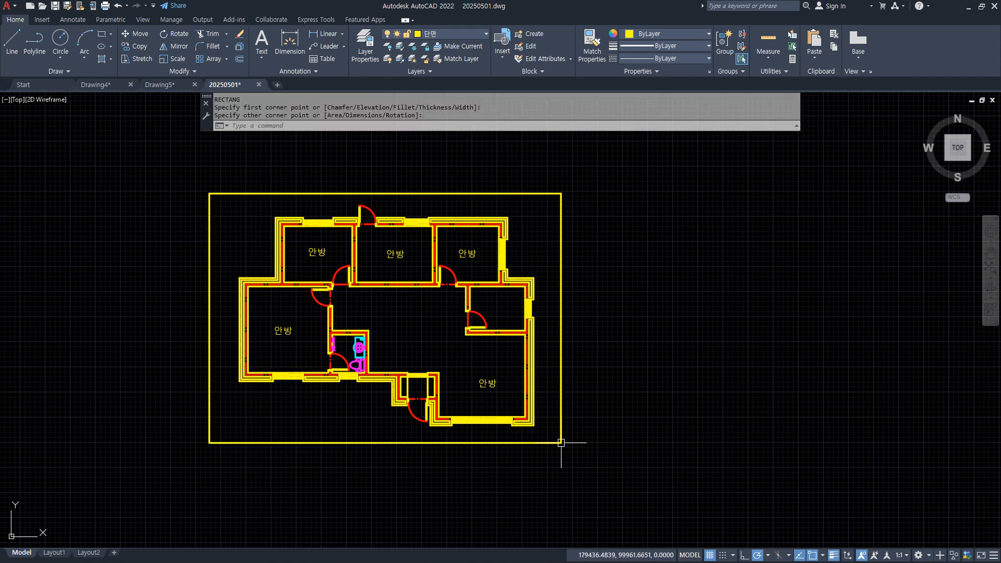
Save 20250501.dwg with the added rectangle and reload its reference in Drawing5
key(ctrl+s)
click(159, 86)
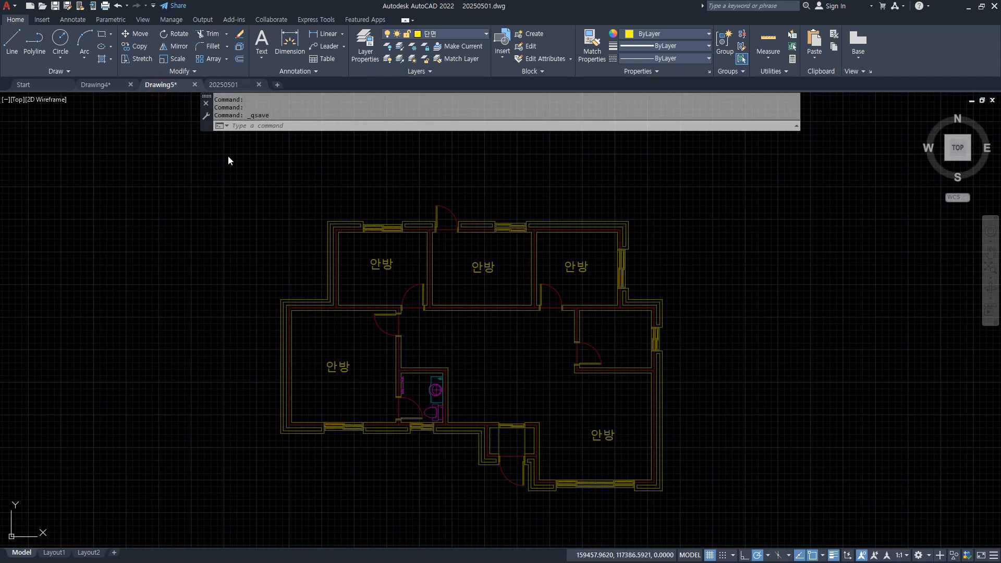
click(939, 524)
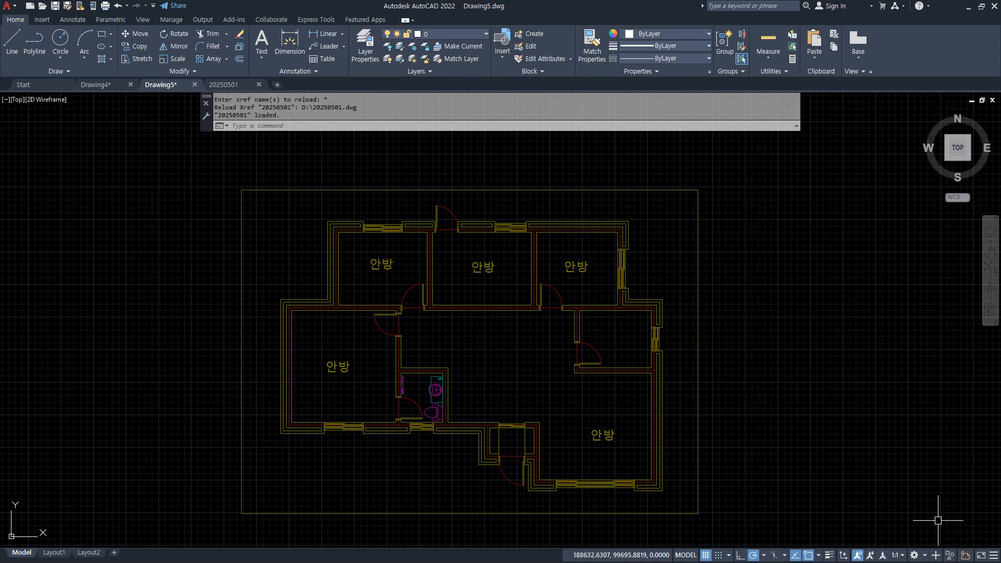
Erase the rectangle around the floor plan in 20250501.dwg
click(233, 86)
click(318, 198)
click(168, 172)
key(Delete)
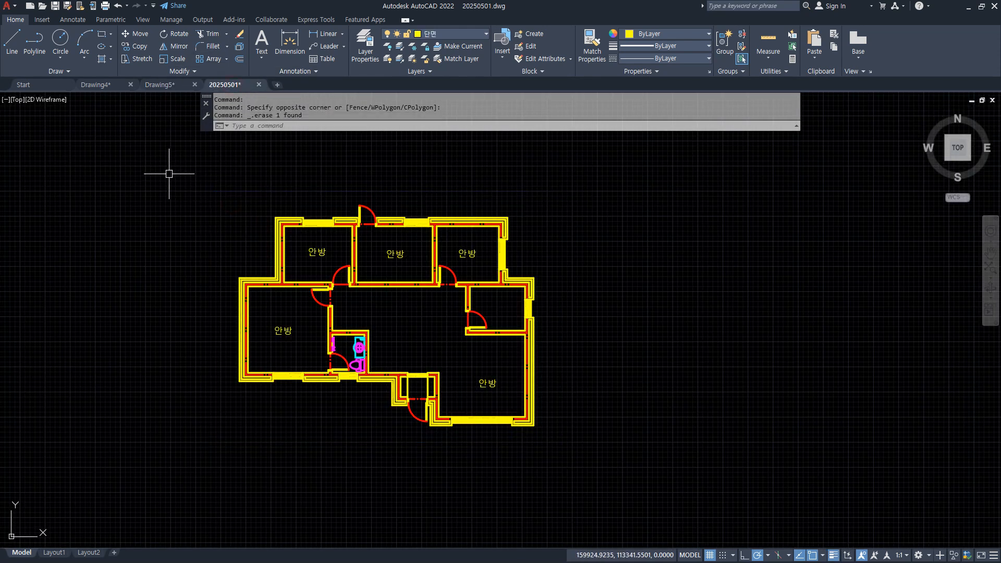
Save 20250501.dwg without the rectangle and reload its reference in Drawing5
key(ctrl+s)
click(165, 85)
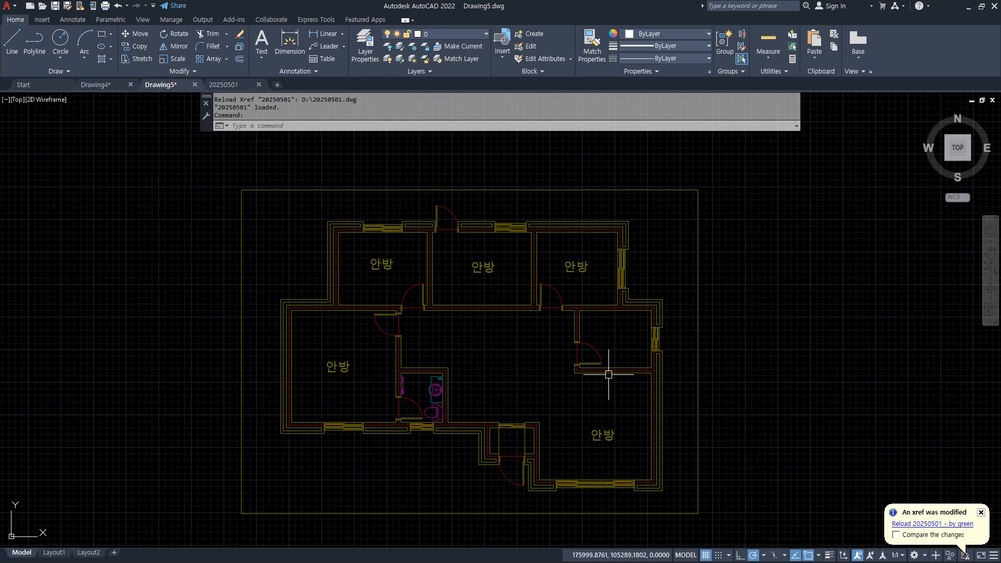
click(931, 524)
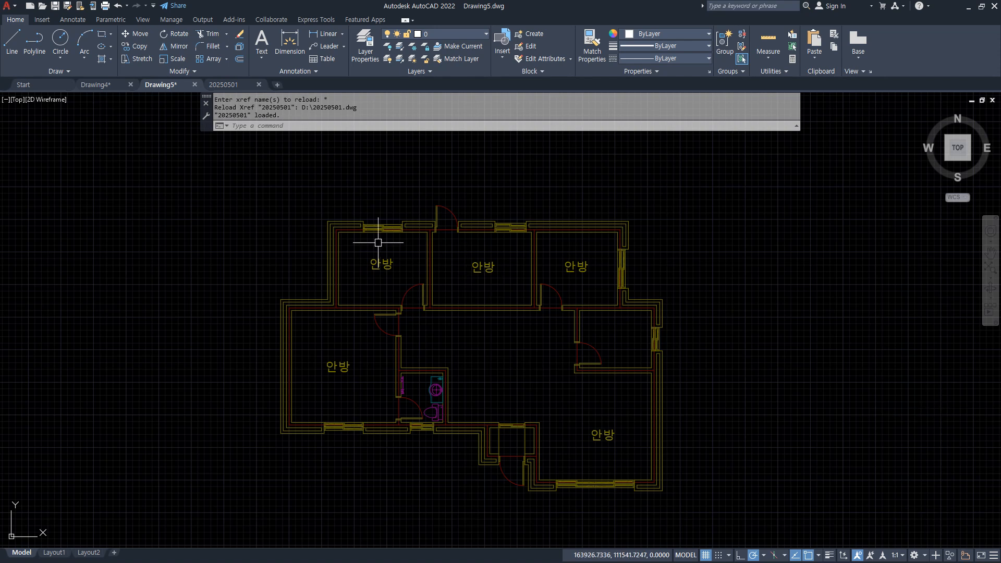
Compare the inserted plan in Drawing4 with the externally referenced plan in Drawing5
click(103, 86)
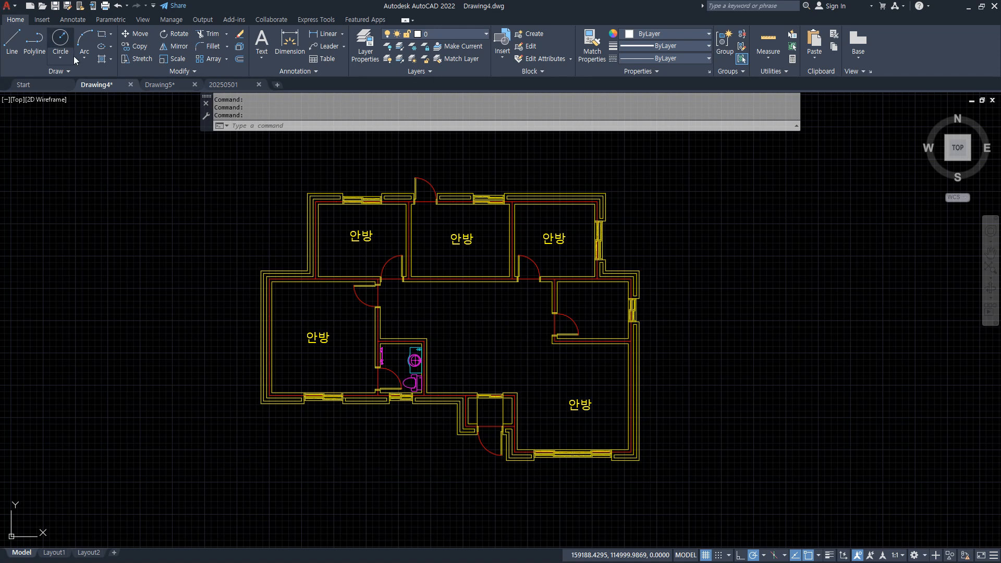
click(155, 85)
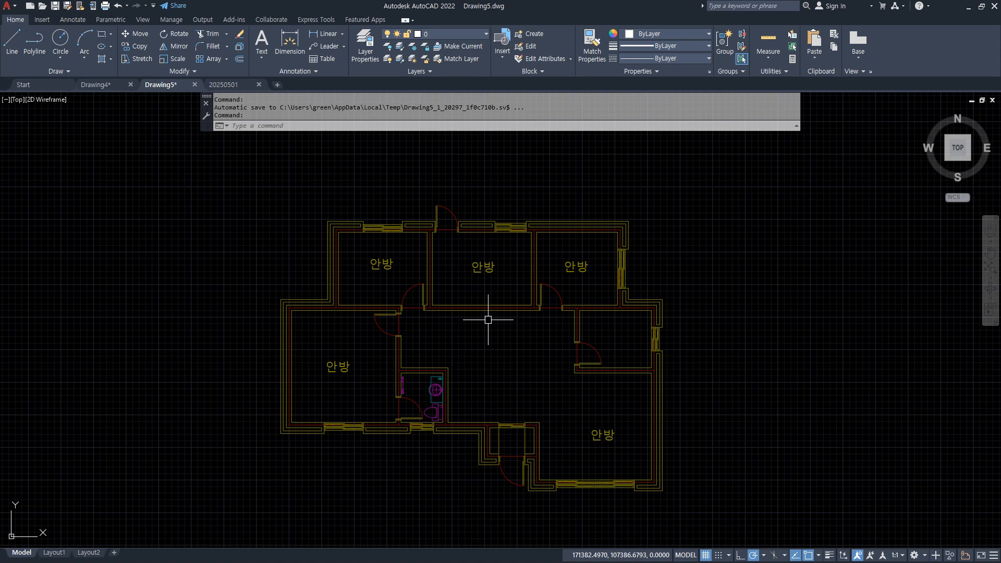
key(ctrl+shift+3)
drag(161, 189, 166, 219)
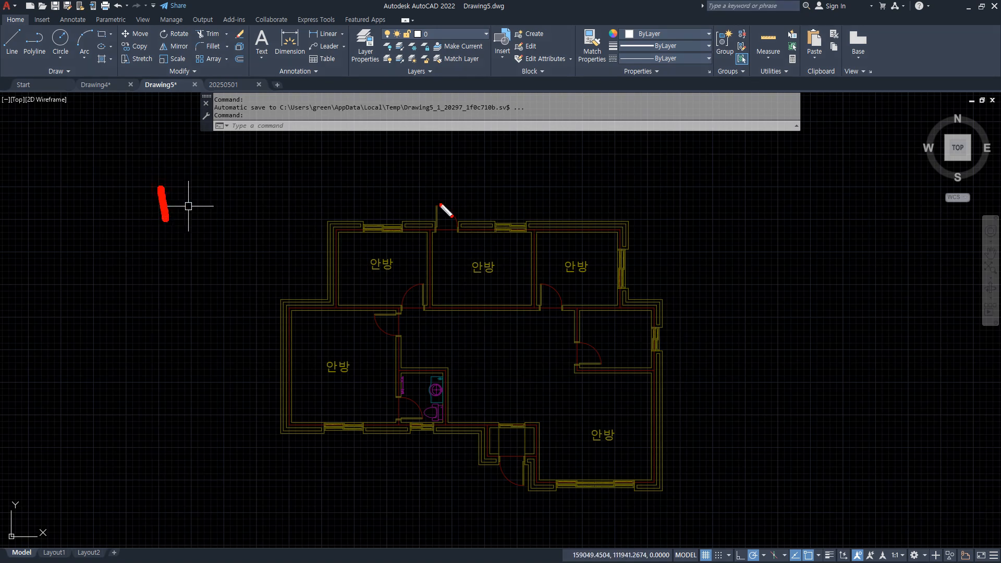
drag(483, 198, 528, 199)
drag(869, 190, 869, 214)
drag(899, 206, 921, 212)
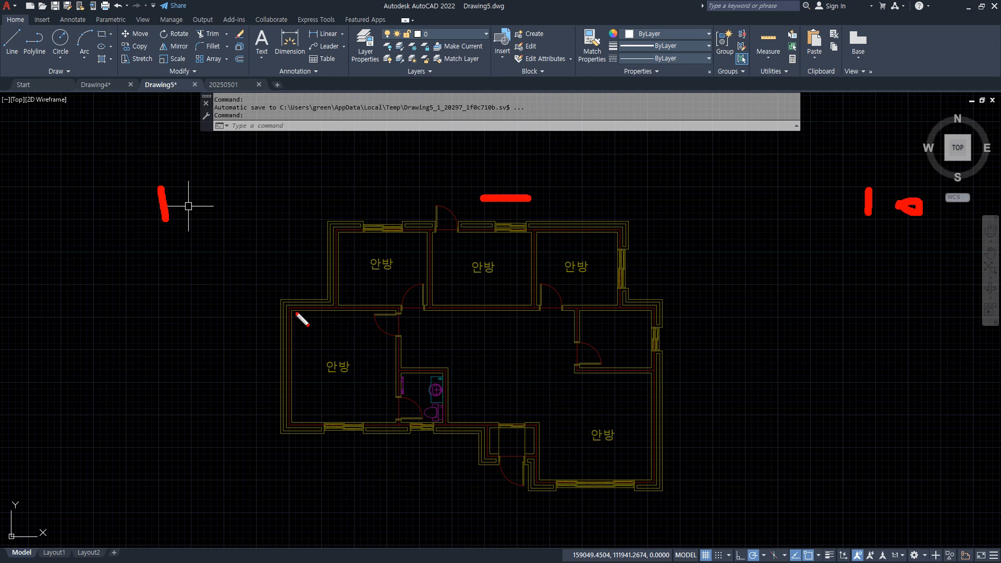
mouse_move(118, 305)
mouse_down()
mouse_move(154, 339)
mouse_move(166, 314)
mouse_move(225, 329)
mouse_move(247, 320)
mouse_up()
mouse_move(264, 309)
mouse_down()
mouse_move(257, 304)
mouse_move(269, 317)
mouse_up()
mouse_move(817, 276)
mouse_down()
mouse_move(837, 323)
mouse_move(943, 287)
mouse_up()
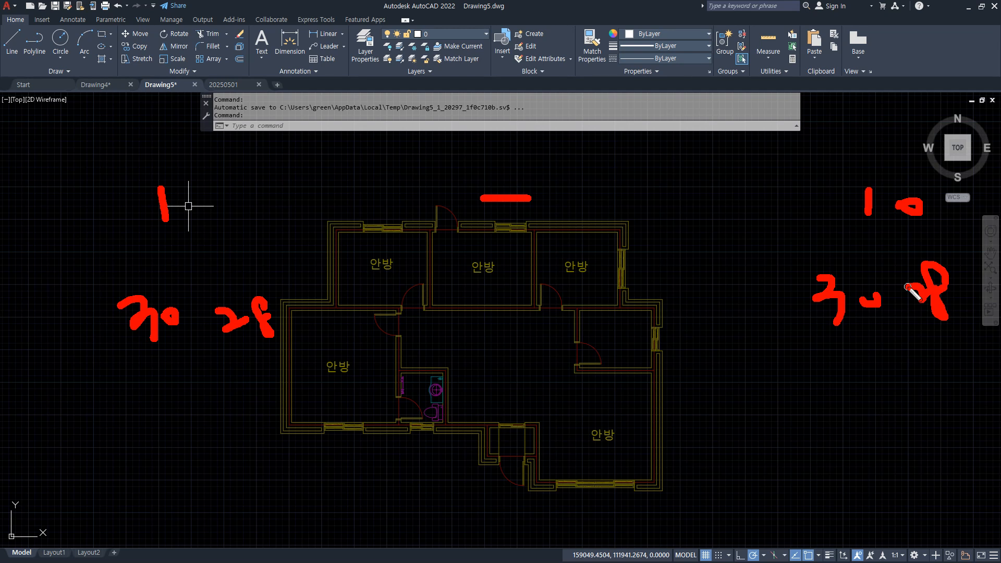
mouse_move(164, 381)
mouse_down()
mouse_move(165, 433)
mouse_move(151, 390)
mouse_move(183, 387)
mouse_up()
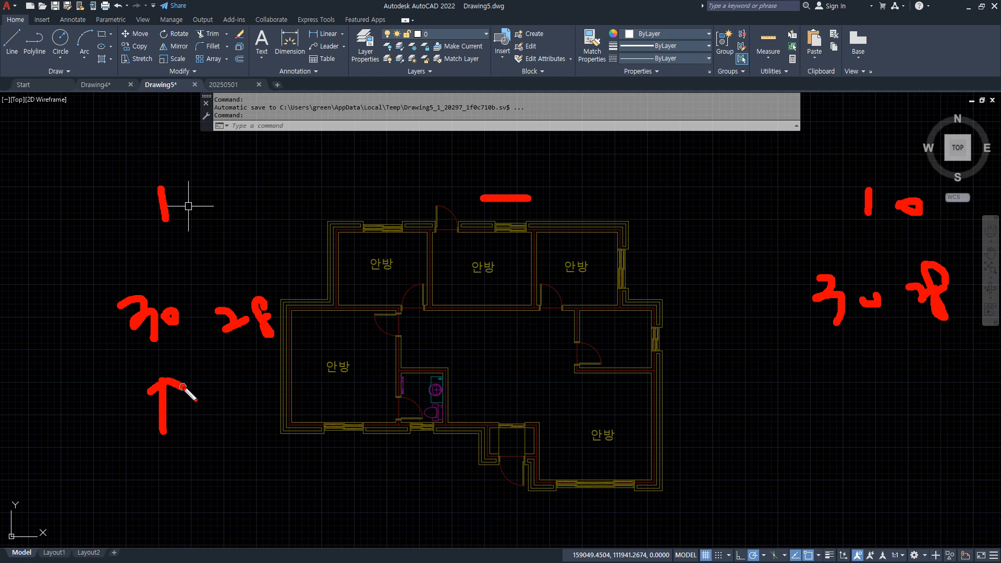
mouse_move(956, 341)
mouse_down()
mouse_move(966, 415)
mouse_move(935, 367)
mouse_up()
drag(956, 344, 978, 358)
click(977, 357)
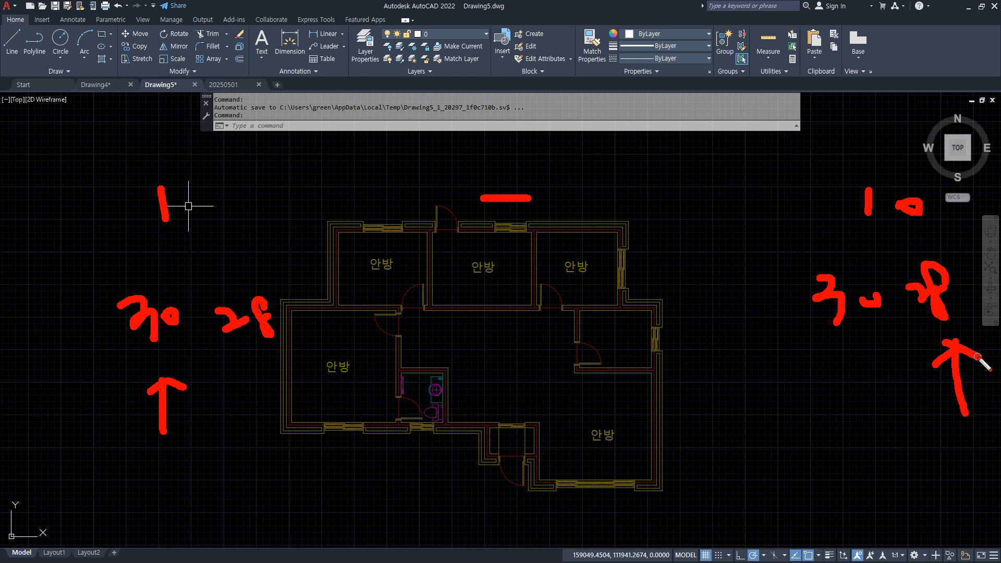
key(Escape)
key(Escape)
key(Escape)
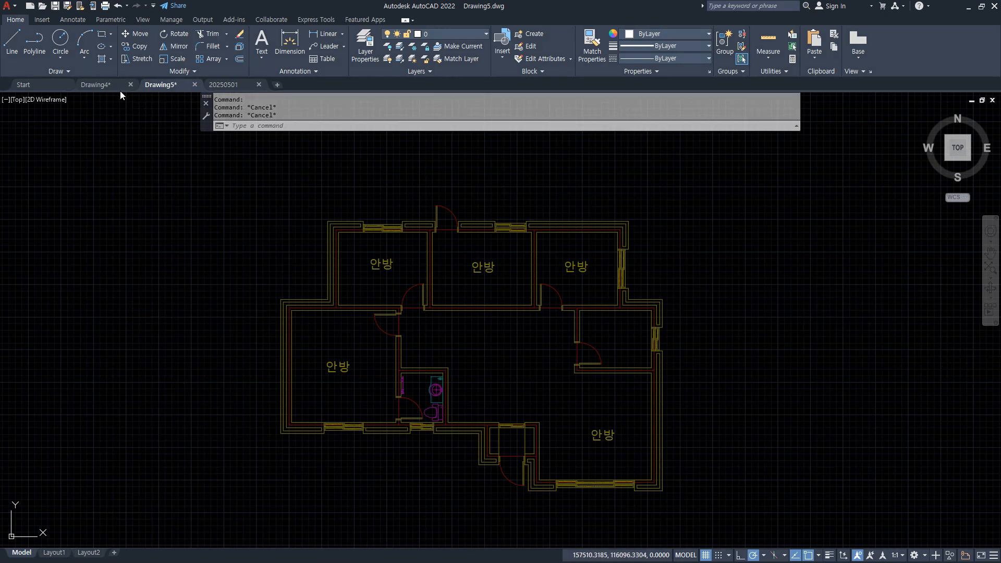
Save the source drawing 20250501.dwg and close it
click(222, 86)
key(ctrl+s)
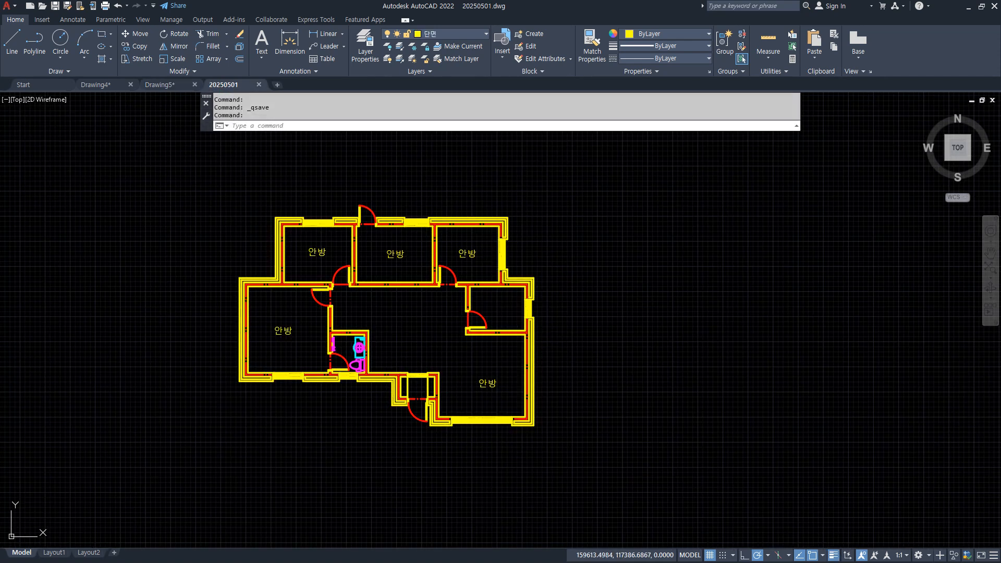
mouse_move(317, 170)
mouse_down()
mouse_move(174, 342)
mouse_move(577, 404)
mouse_move(286, 168)
mouse_move(247, 181)
mouse_up()
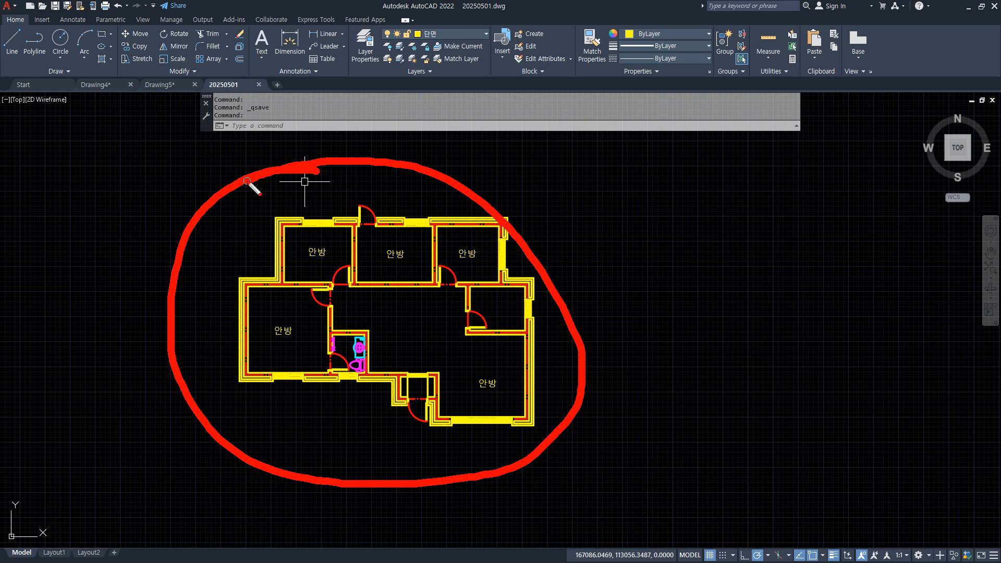
key(Escape)
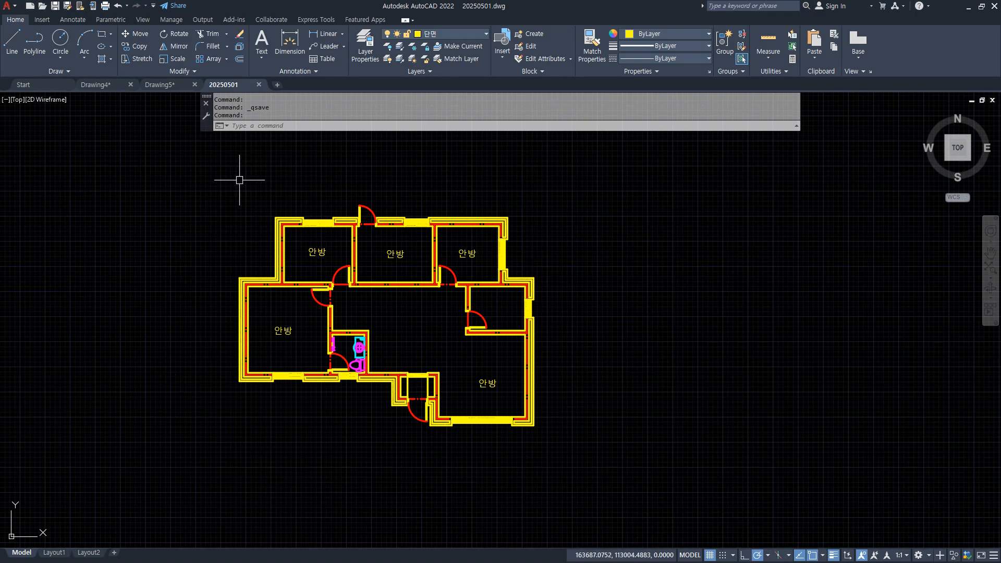
click(259, 85)
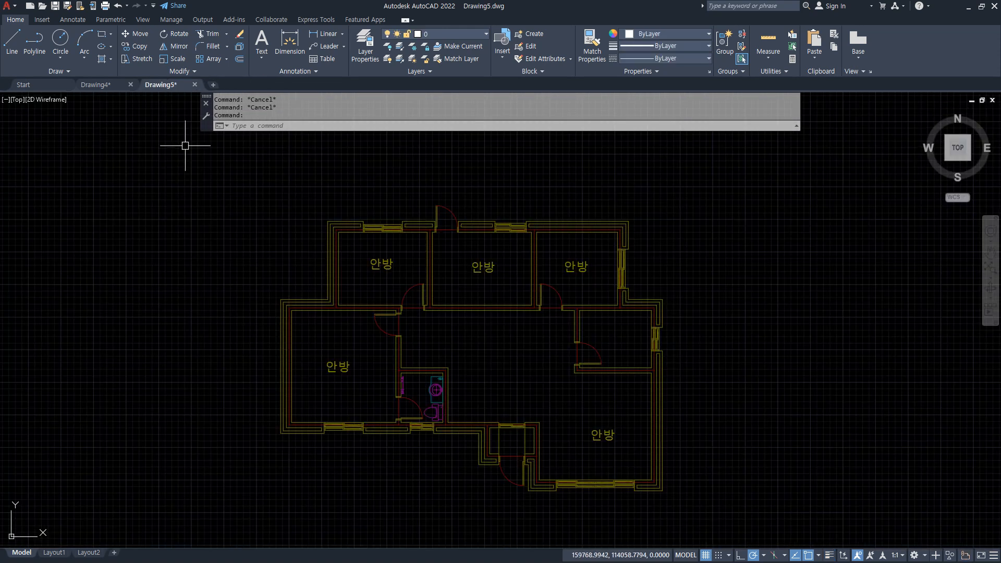
Save Drawing5 on drive D as 20250502.dwg and close the drawing
key(ctrl+s)
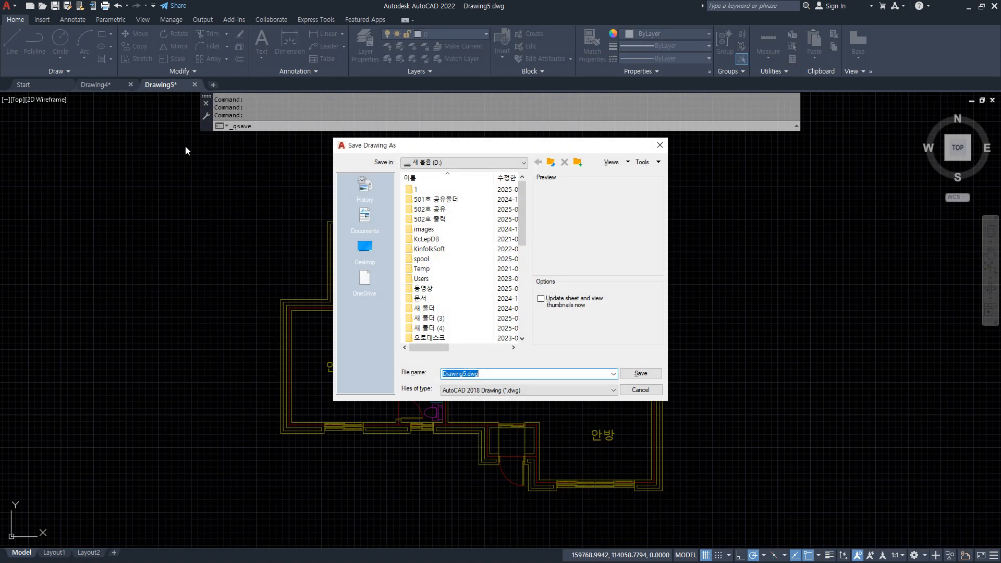
text(20250202)
key(Return)
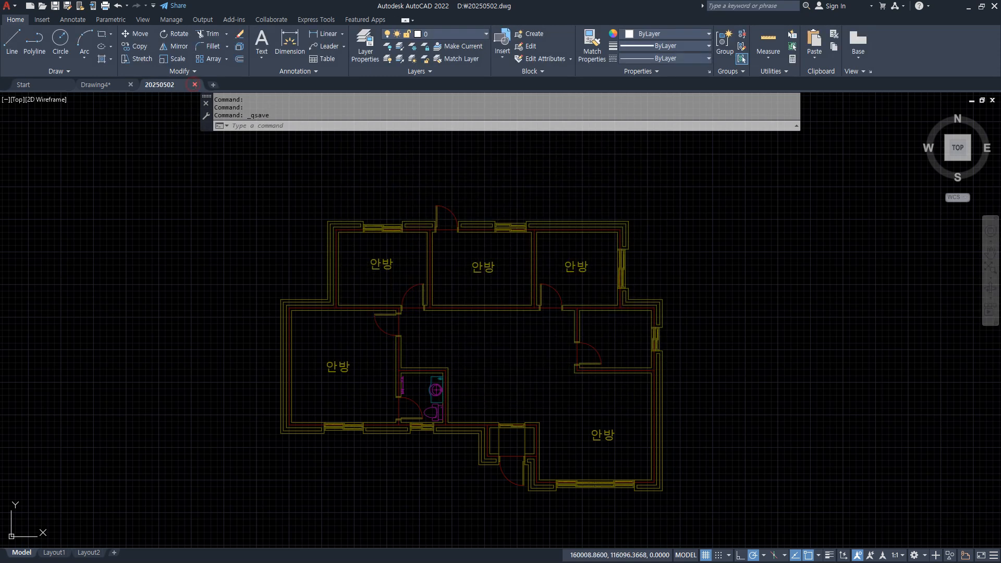
click(195, 85)
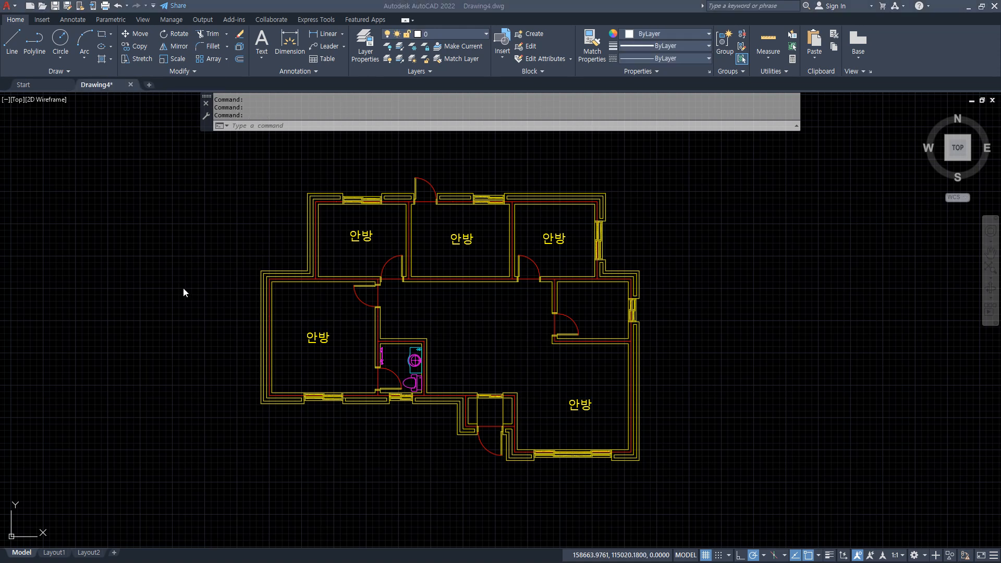
Browse drive D in File Explorer to locate the drawings 20250501.dwg and 20250502.dwg
key(super+e)
scroll(208, 470, down, 5)
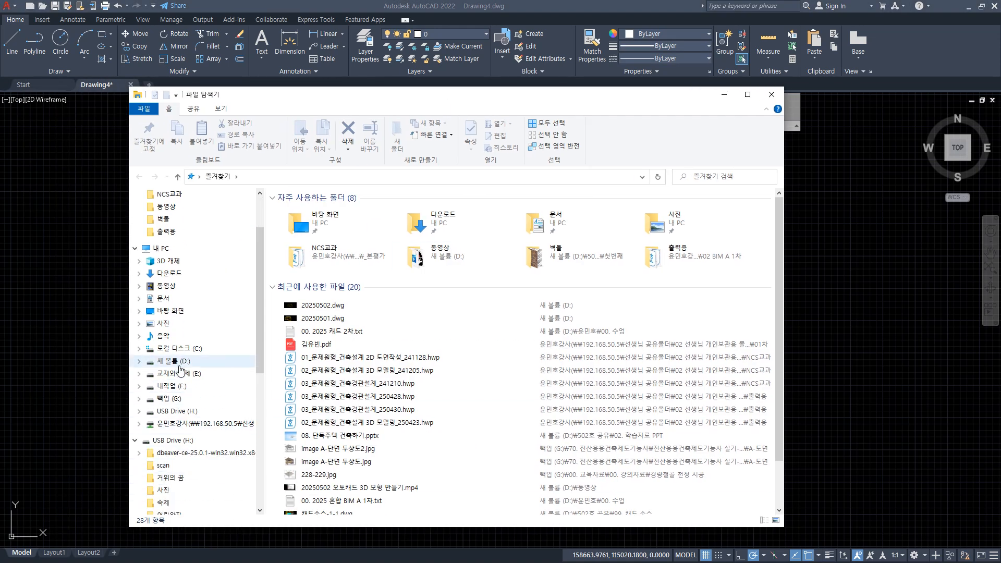
click(176, 362)
scroll(511, 387, down, 5)
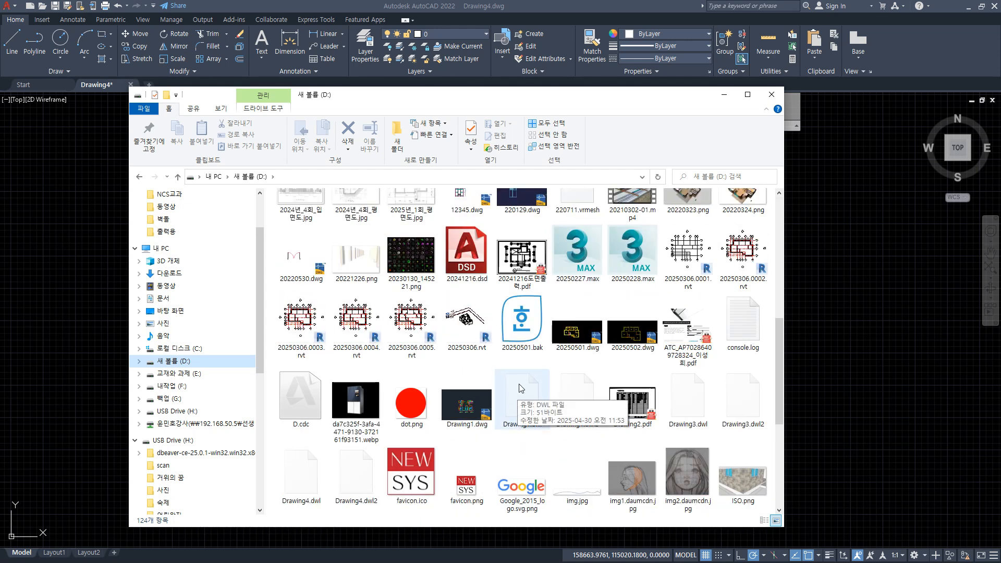
scroll(521, 386, down, 5)
scroll(531, 354, up, 15)
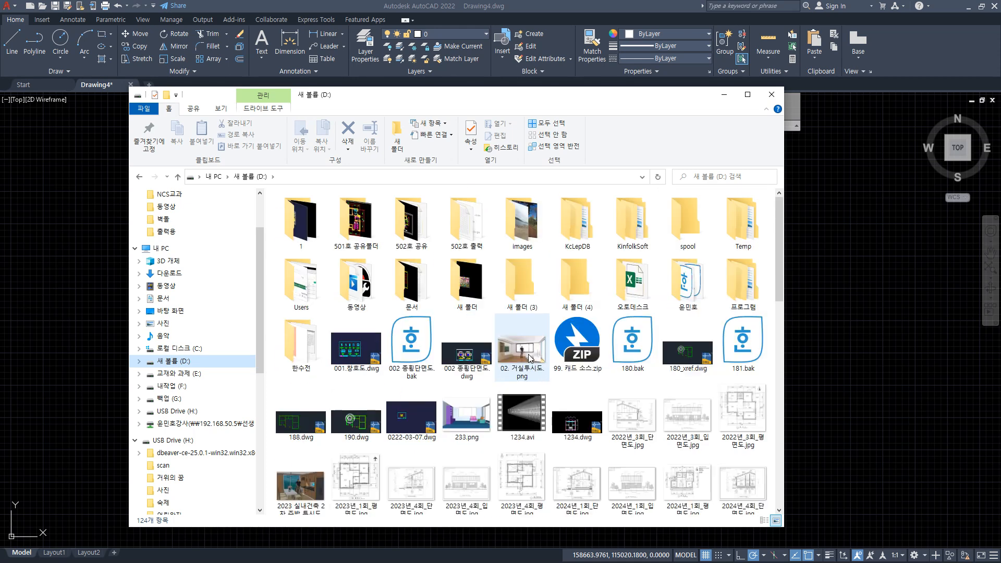
scroll(531, 357, down, 3)
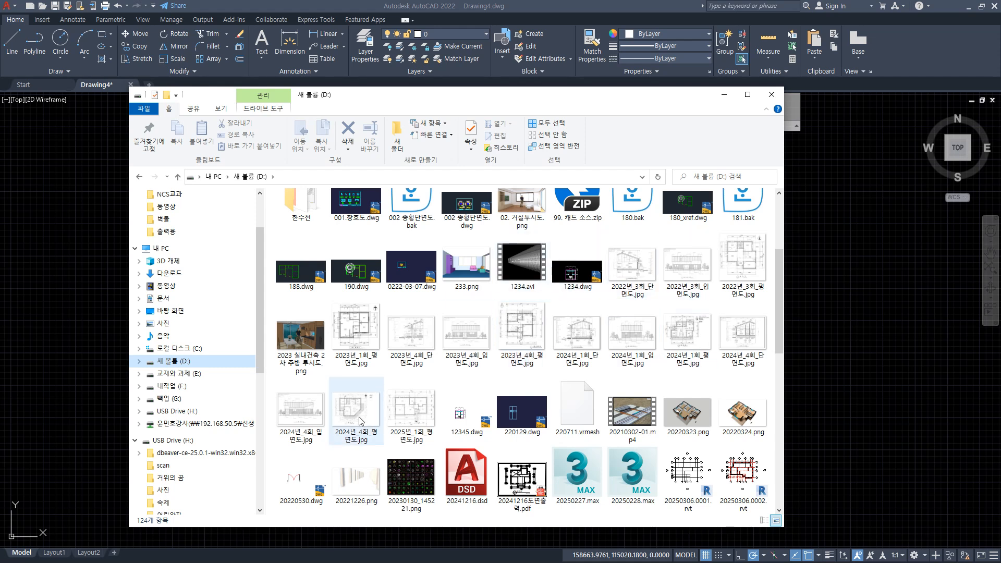
scroll(574, 413, down, 4)
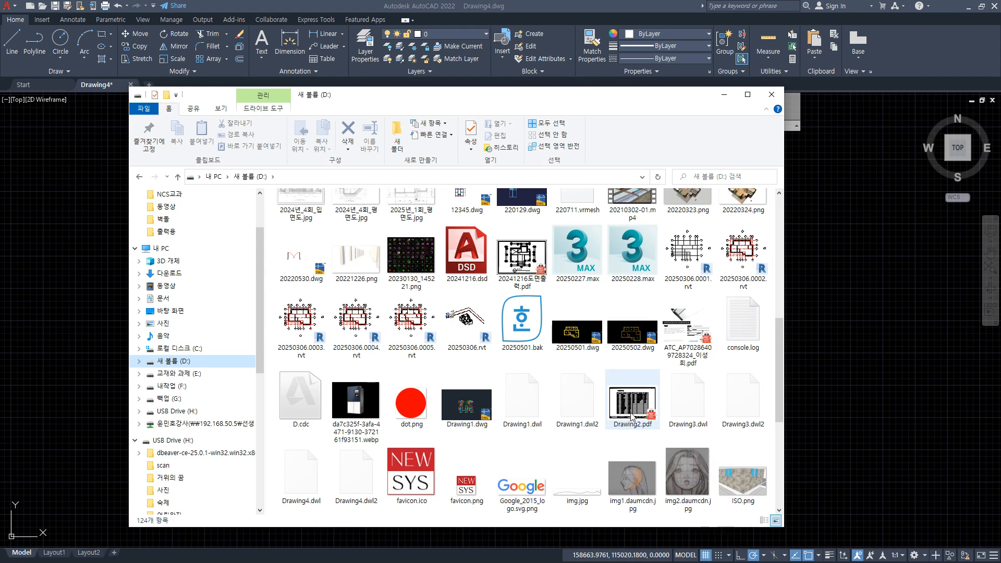
scroll(633, 412, down, 4)
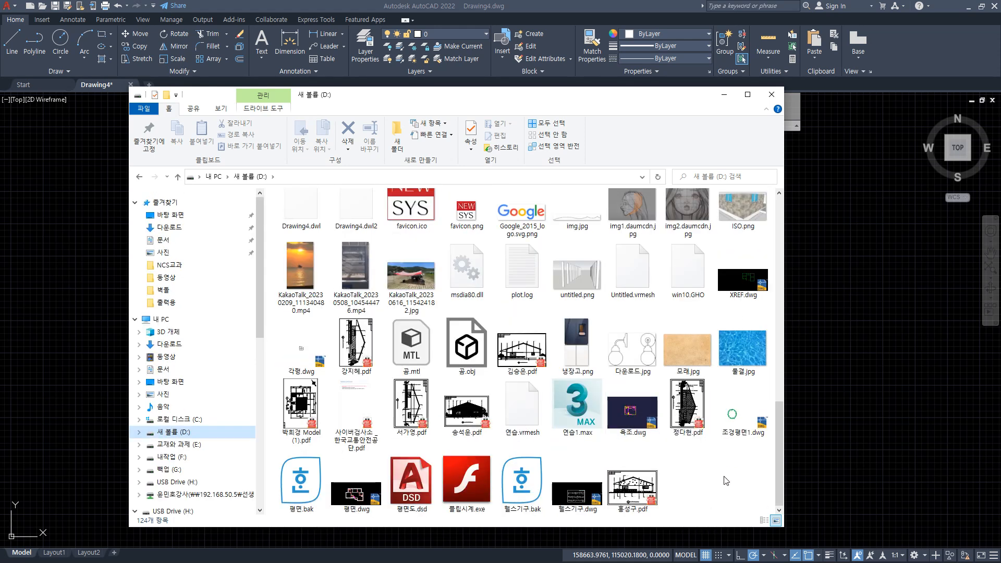
click(714, 500)
key(2)
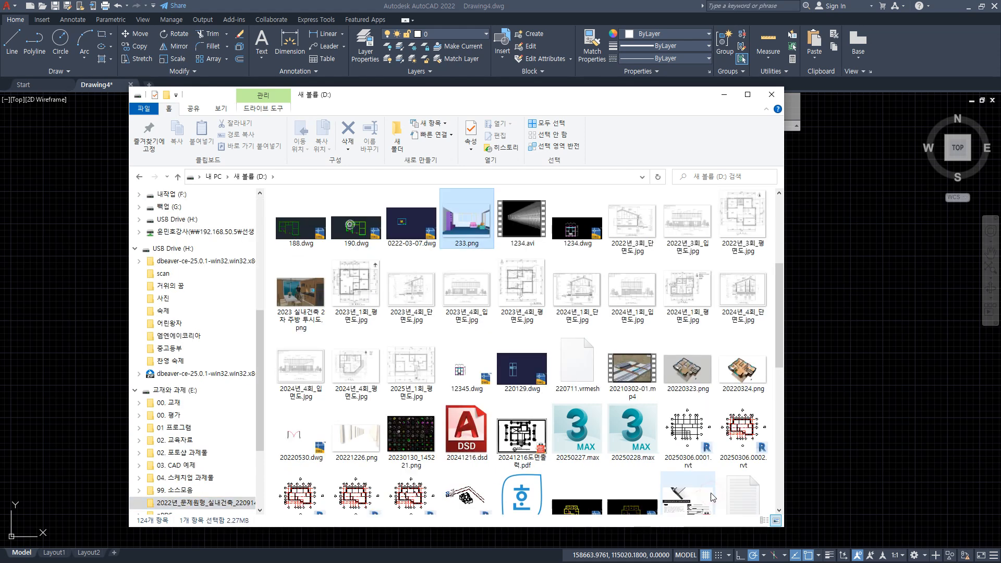
key(0)
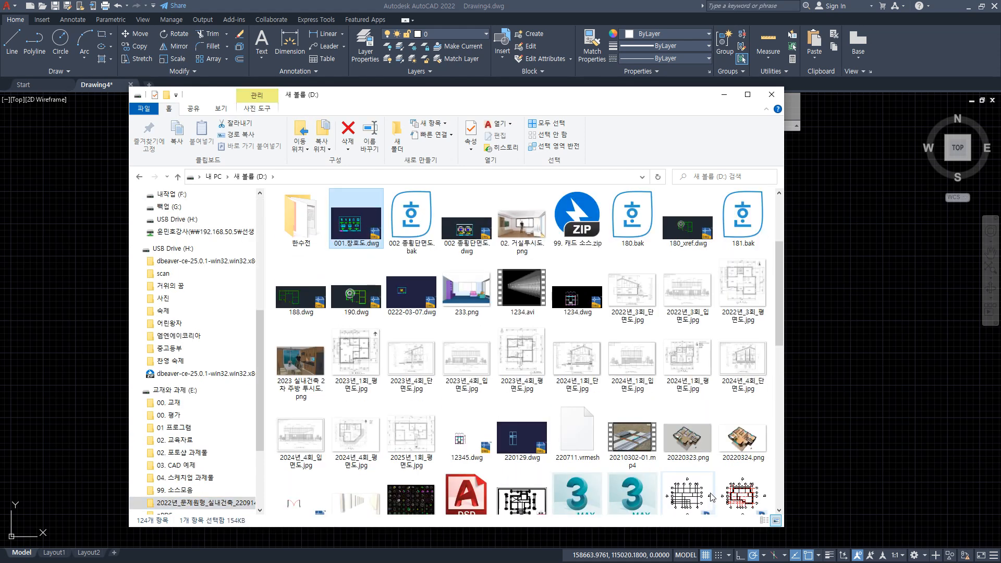
key(2)
key(0)
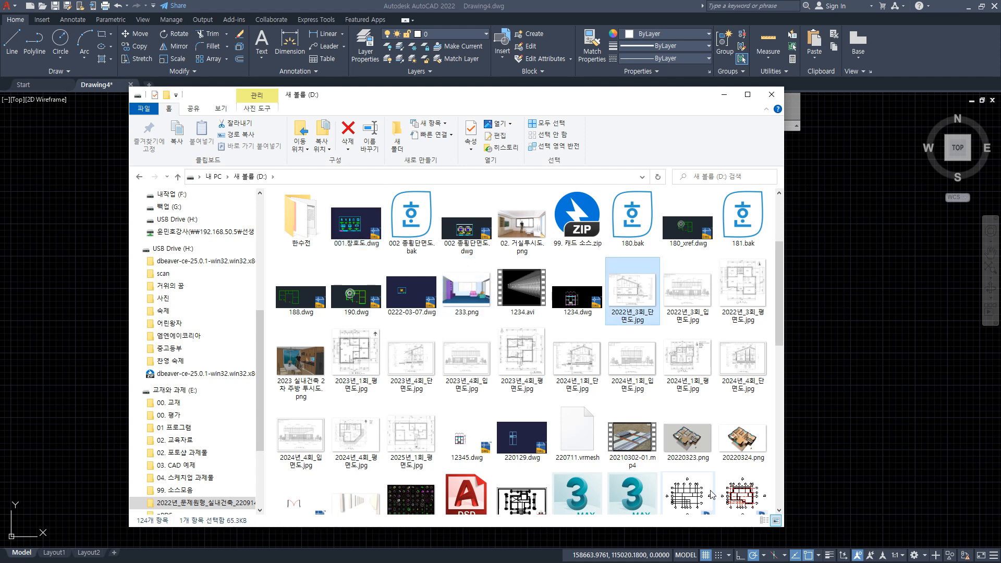
key(2)
key(0)
key(2)
key(5)
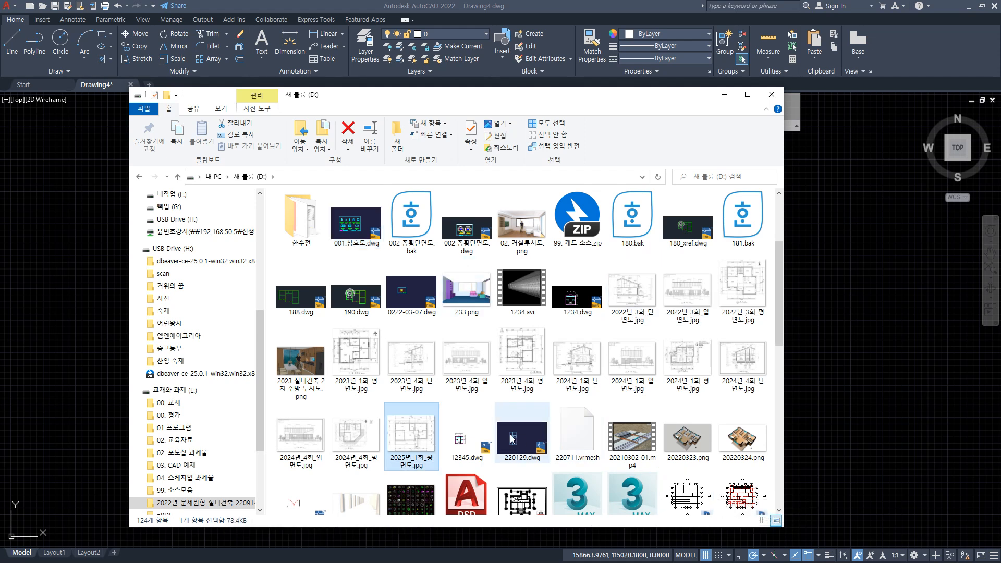
scroll(514, 440, down, 6)
scroll(508, 438, up, 3)
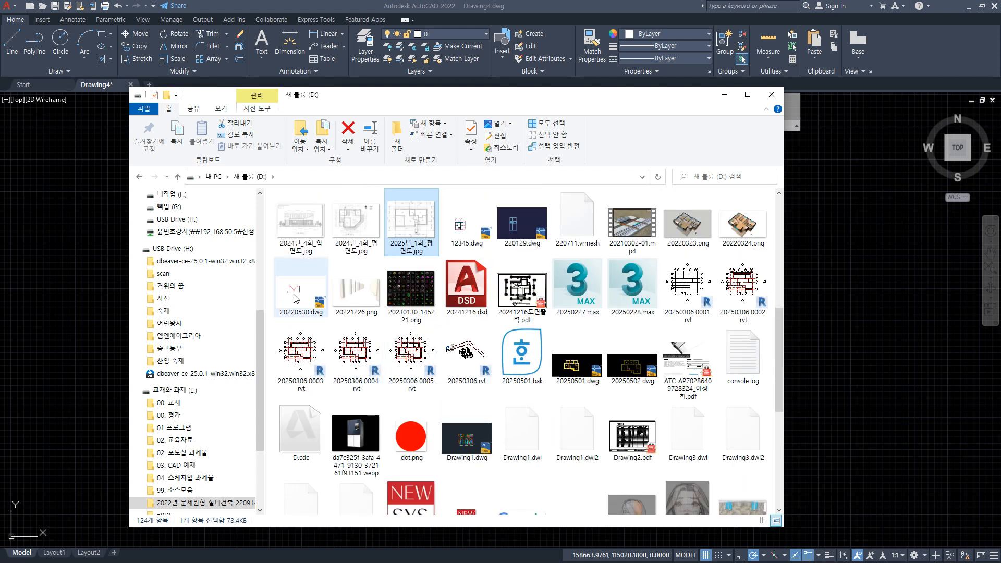
Rename the source drawing 20250501.dwg on drive D as "99. 20250501.dwg"
click(577, 367)
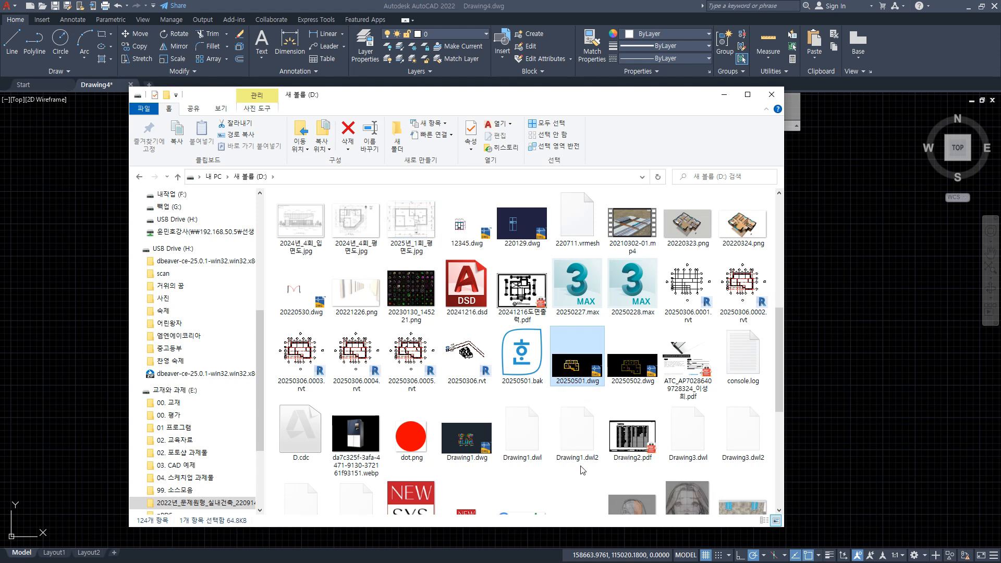
key(F2)
key(Home)
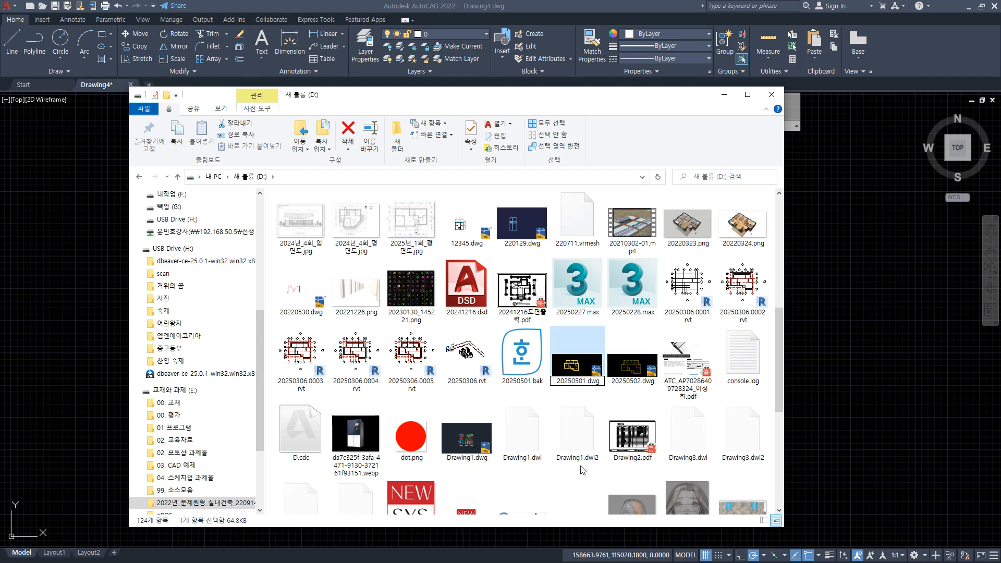
text(99.)
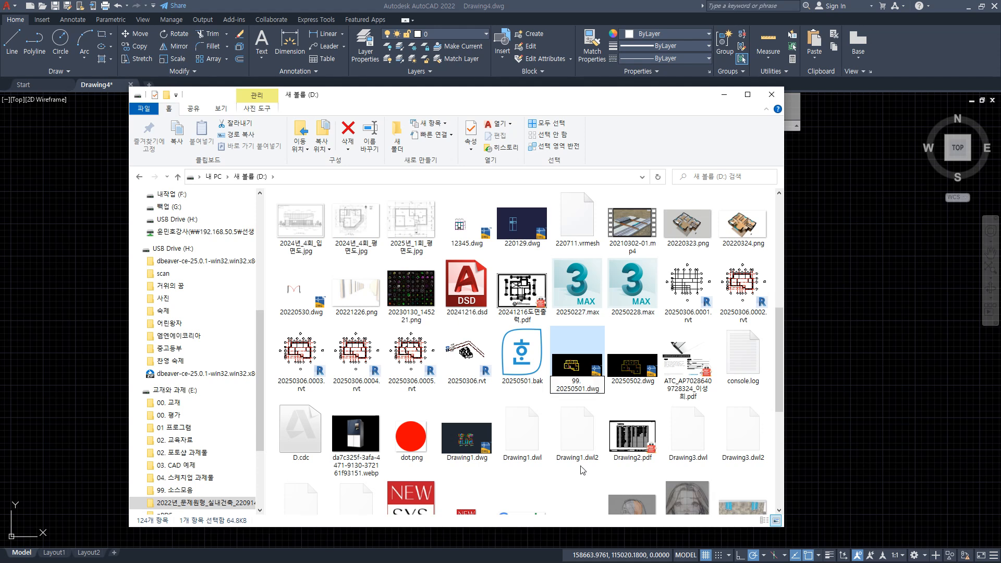
key(Return)
Open 20250502.dwg from drive D in AutoCAD, ignoring unresolved reference files, and show the drawing's full extents
click(625, 371)
drag(625, 372, 496, 6)
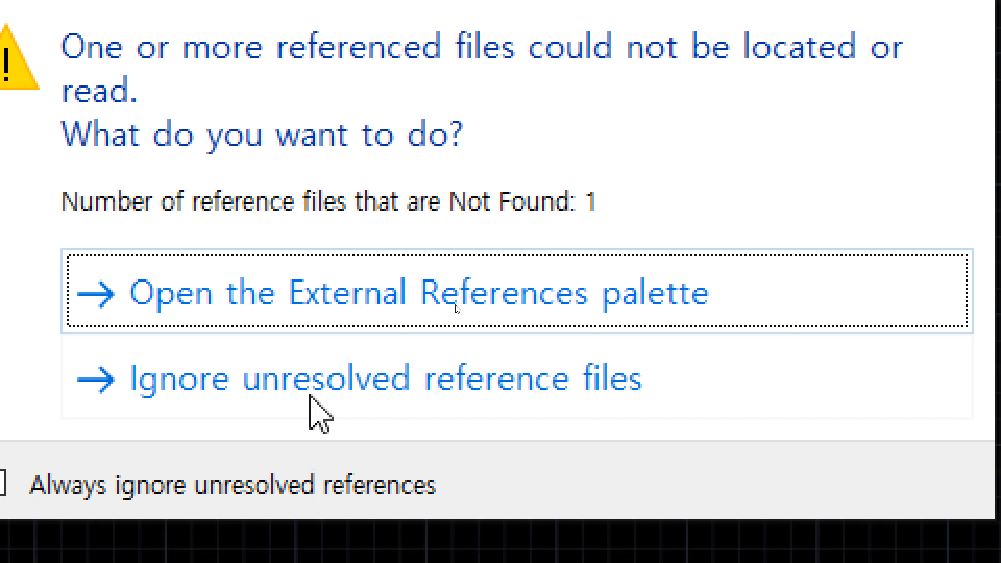
click(313, 550)
middle_click(438, 275)
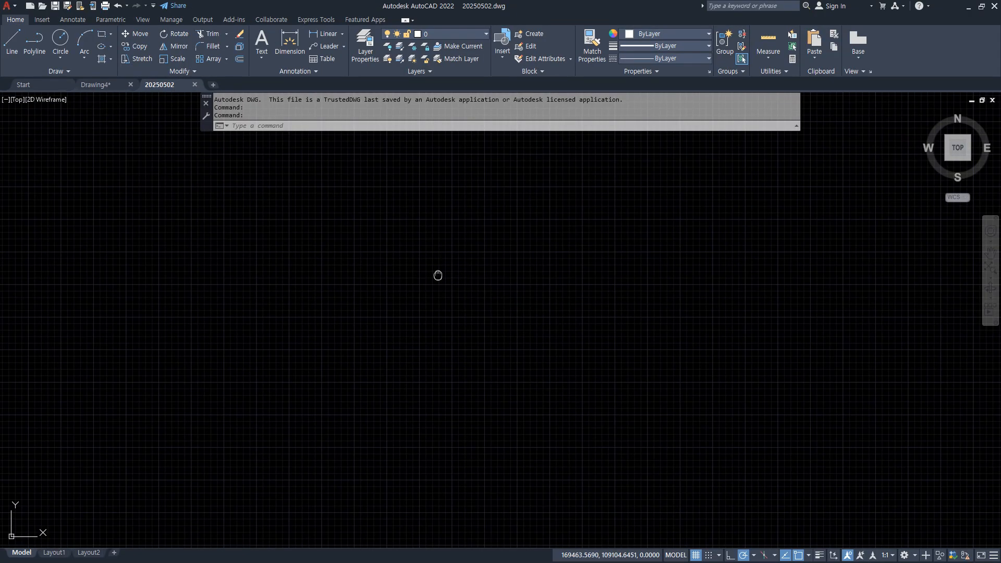
middle_click(438, 275)
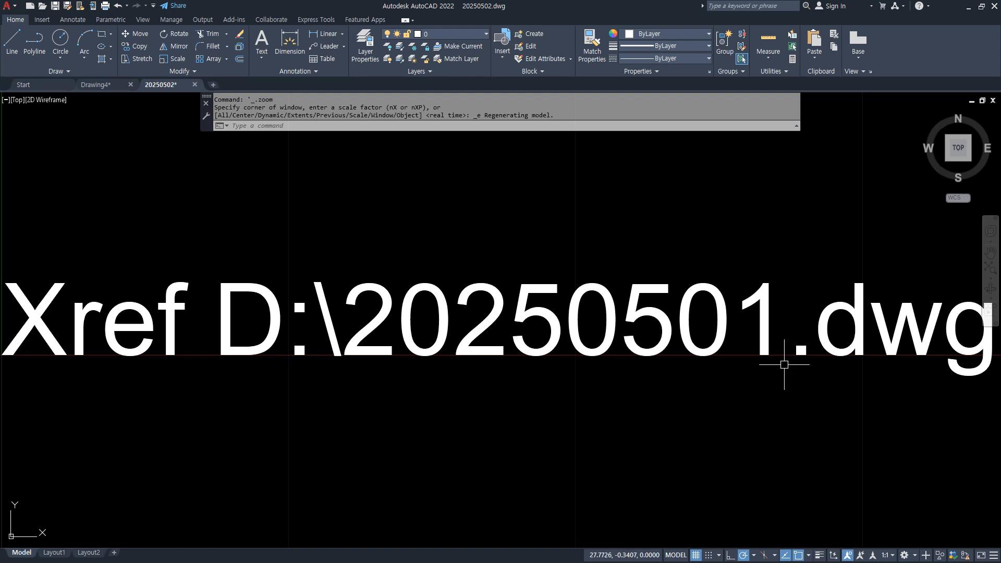
Run XREF to list the external references and show the details of the 20250501 reference
text(xref)
key(Return)
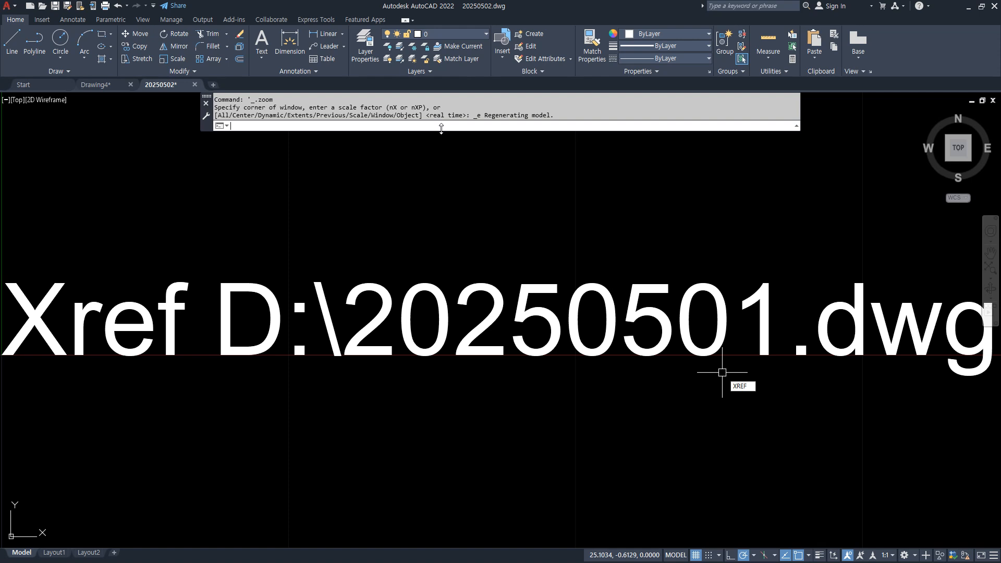
key(Escape)
key(Escape)
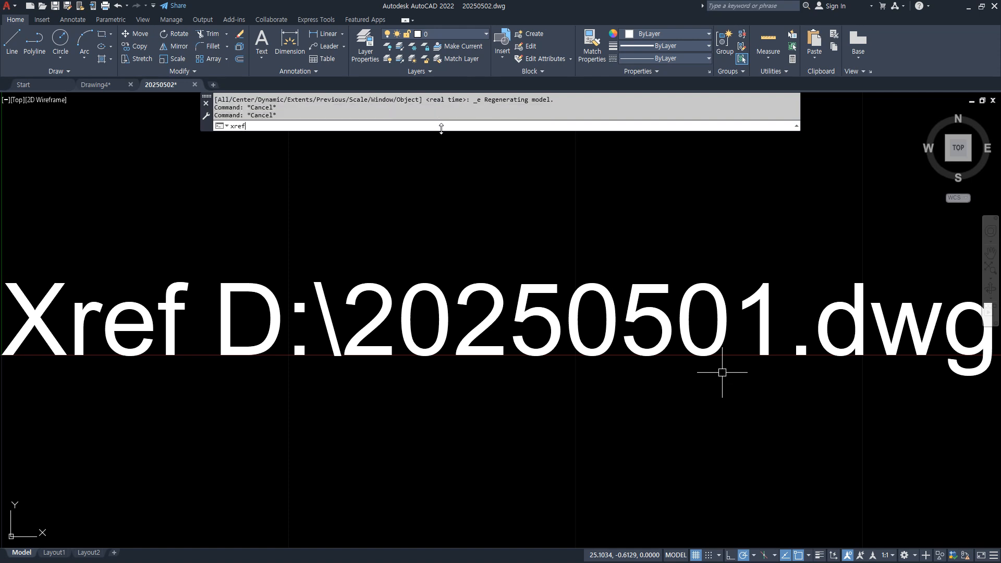
key(Return)
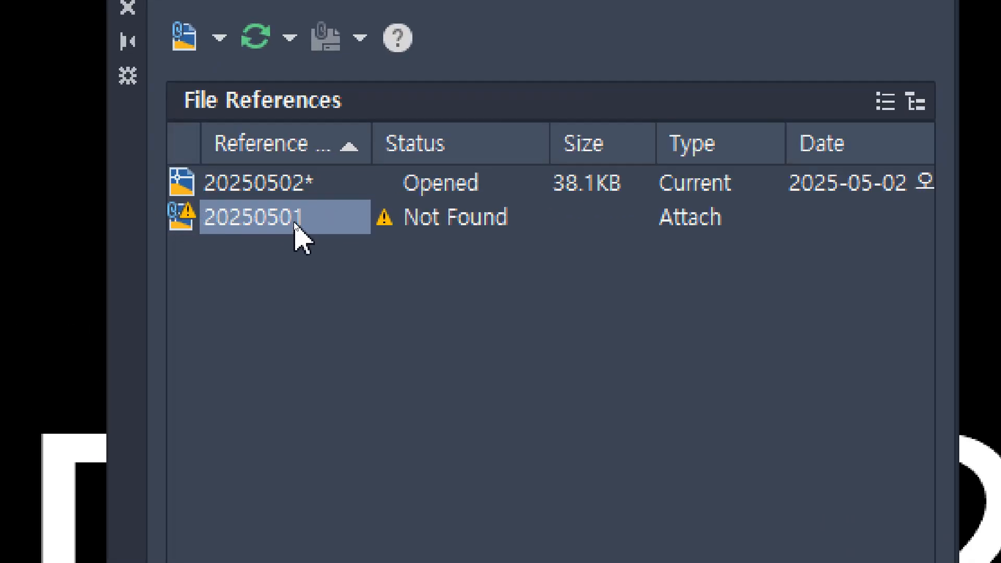
click(335, 226)
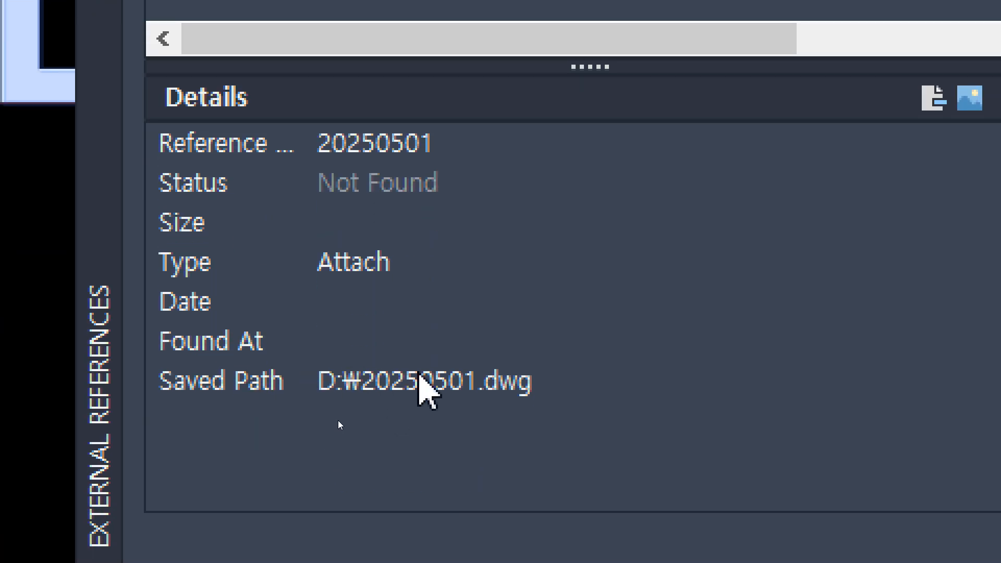
Repath the 20250501 reference to "99. 20250501.dwg" on drive D, close the reference list and show the whole plan
click(499, 386)
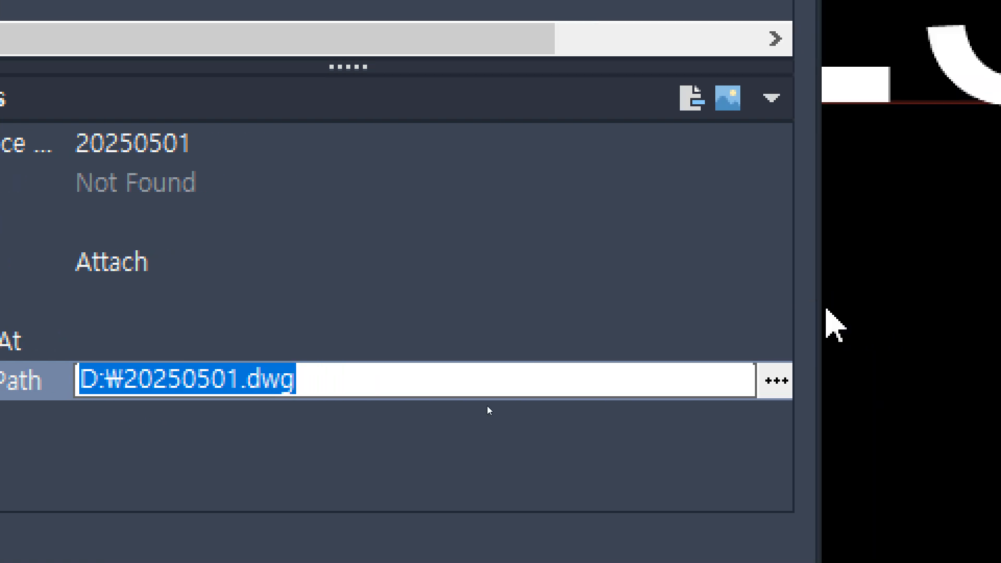
drag(821, 313, 608, 313)
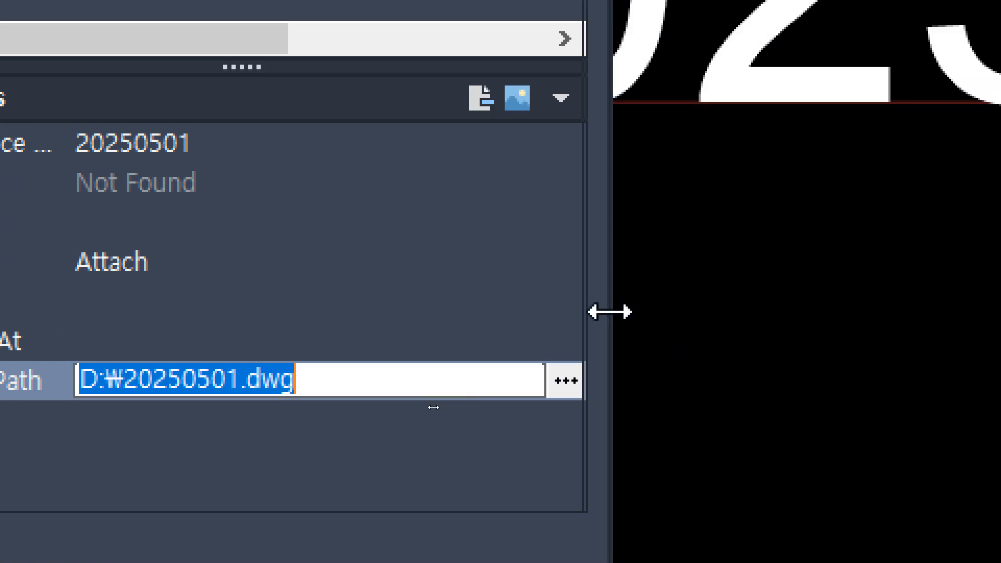
click(576, 390)
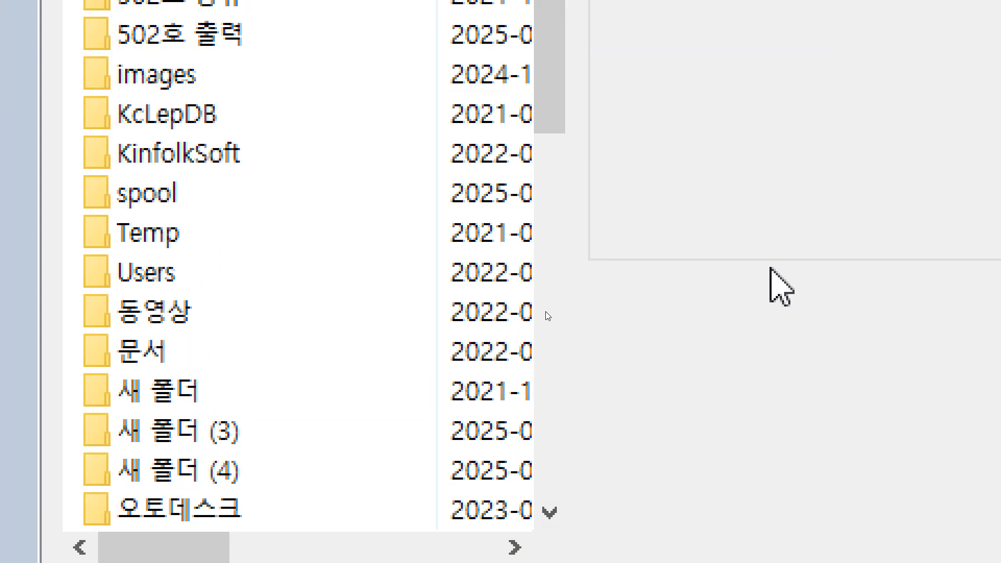
scroll(792, 14, down, 5)
scroll(385, 464, down, 3)
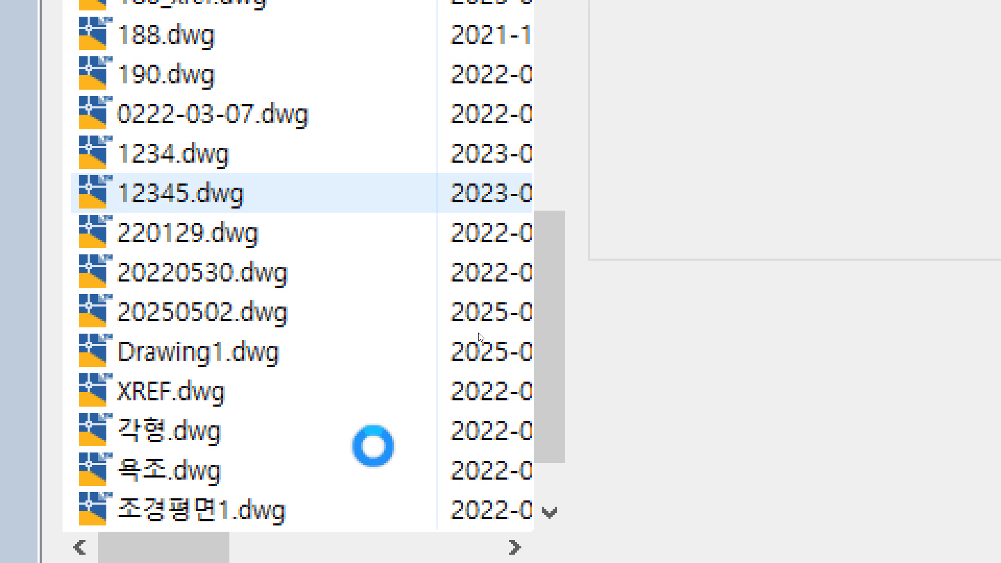
scroll(378, 463, up, 3)
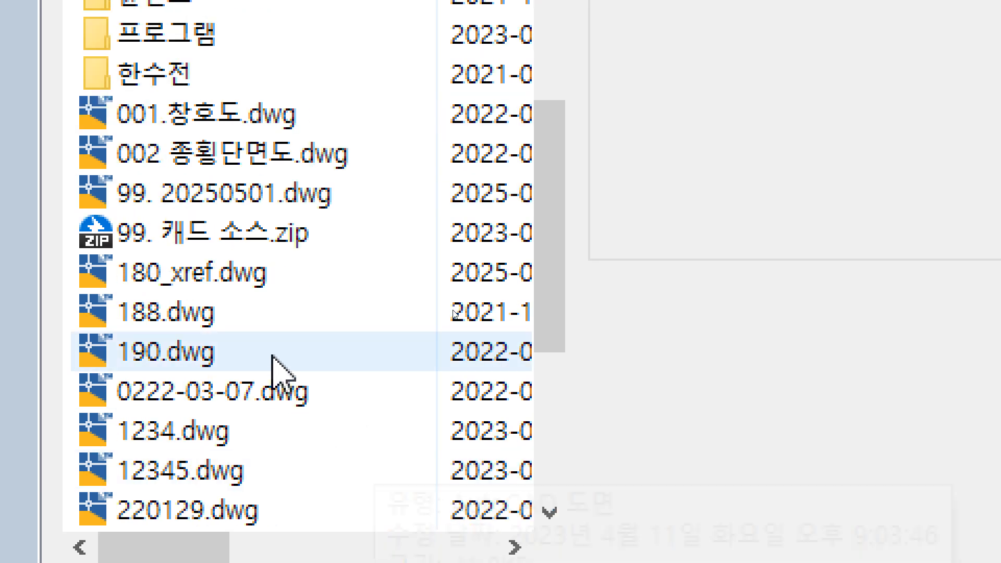
click(207, 192)
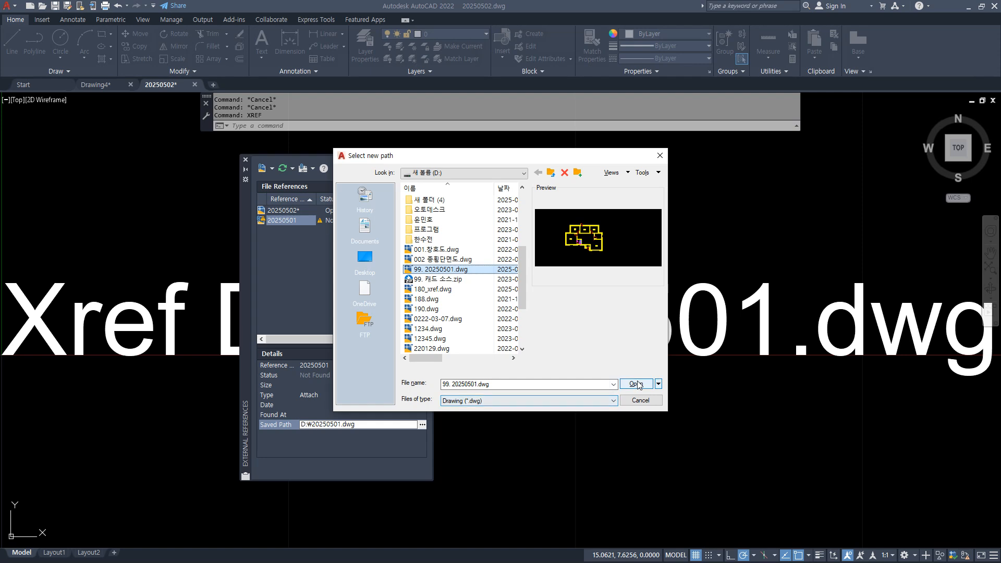
click(641, 386)
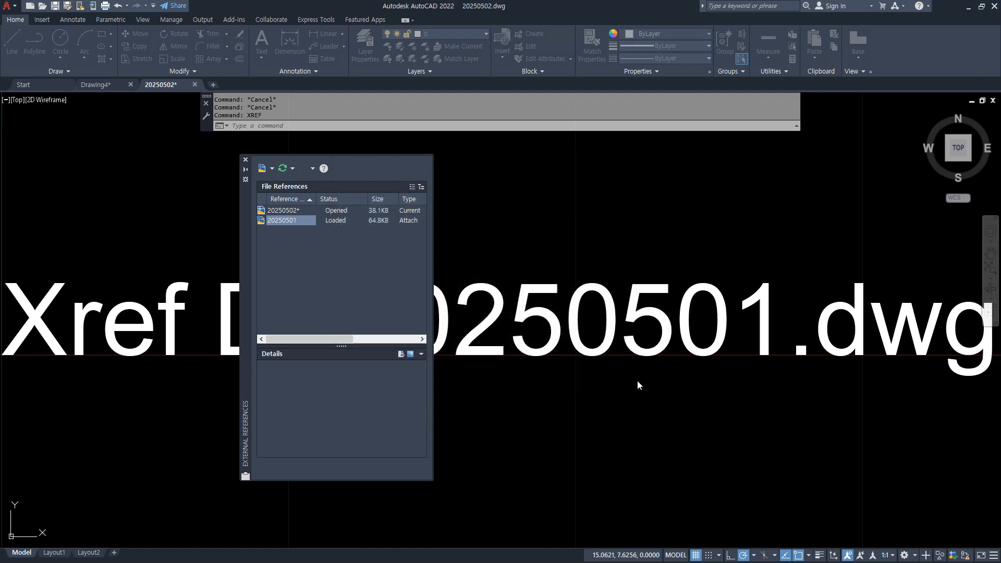
click(246, 159)
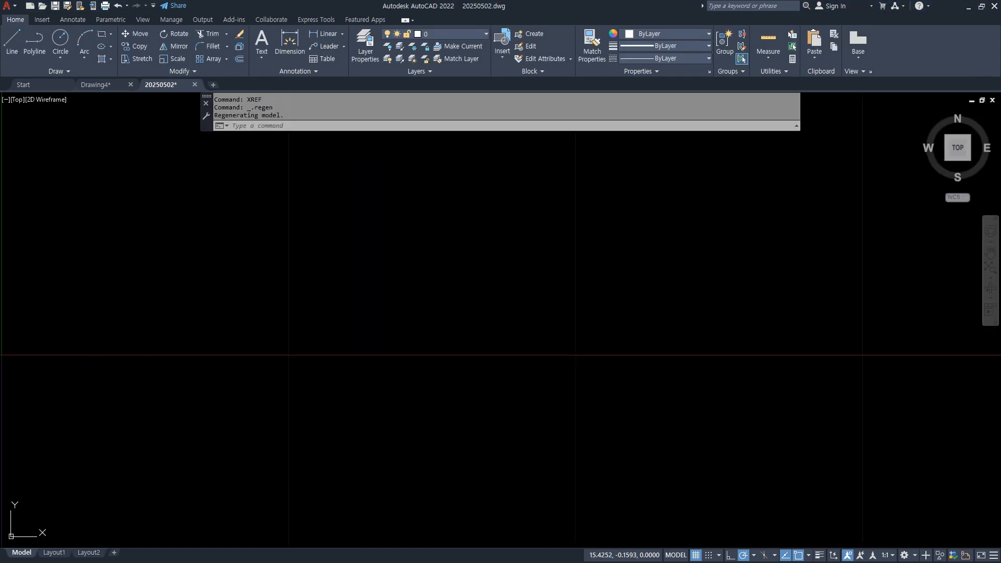
middle_click(443, 358)
middle_click(443, 358)
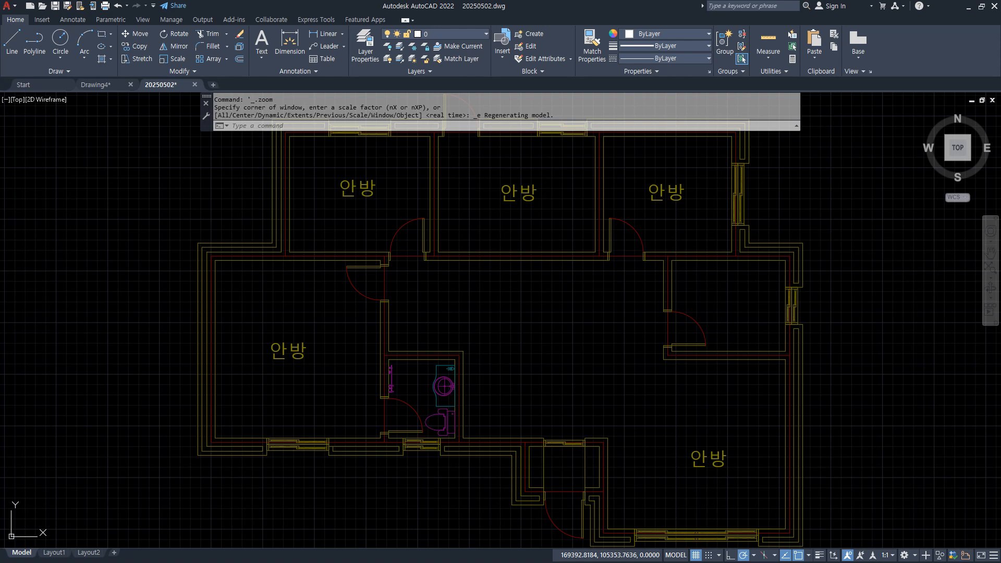
Switch to the Notepad lesson notes and append ", wipeout" to the XClip line
key(alt+Tab)
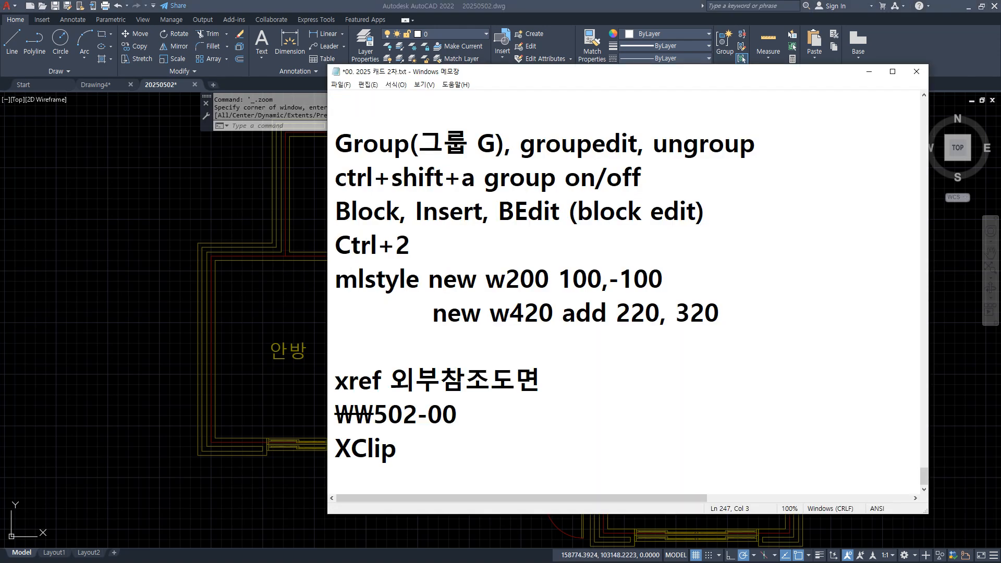
key(Return)
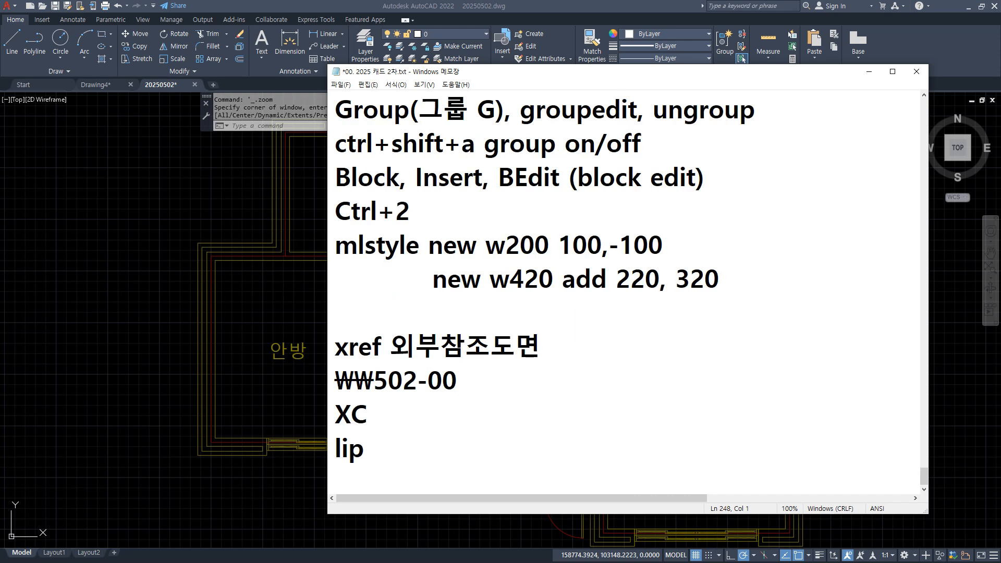
key(BackSpace)
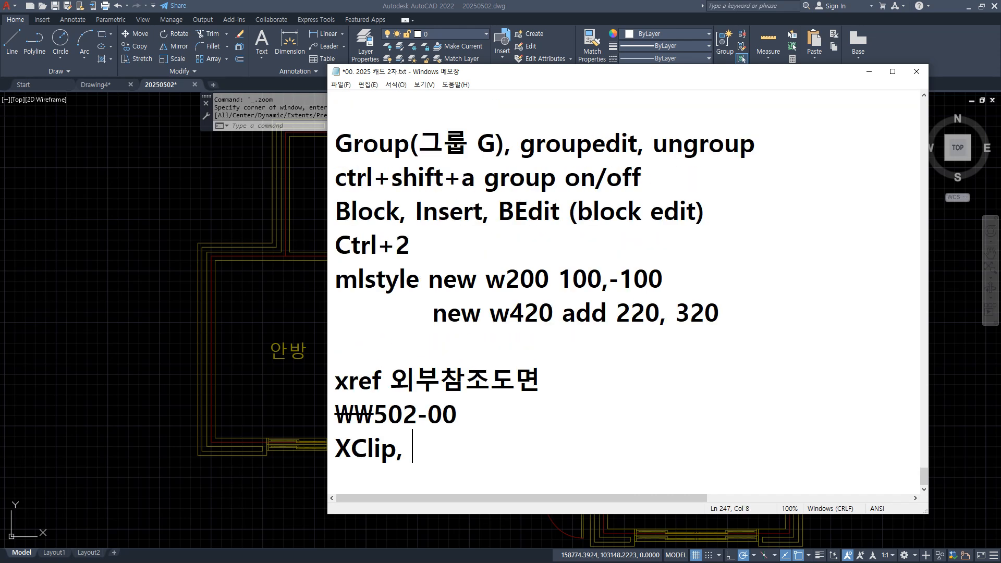
text(wipeout)
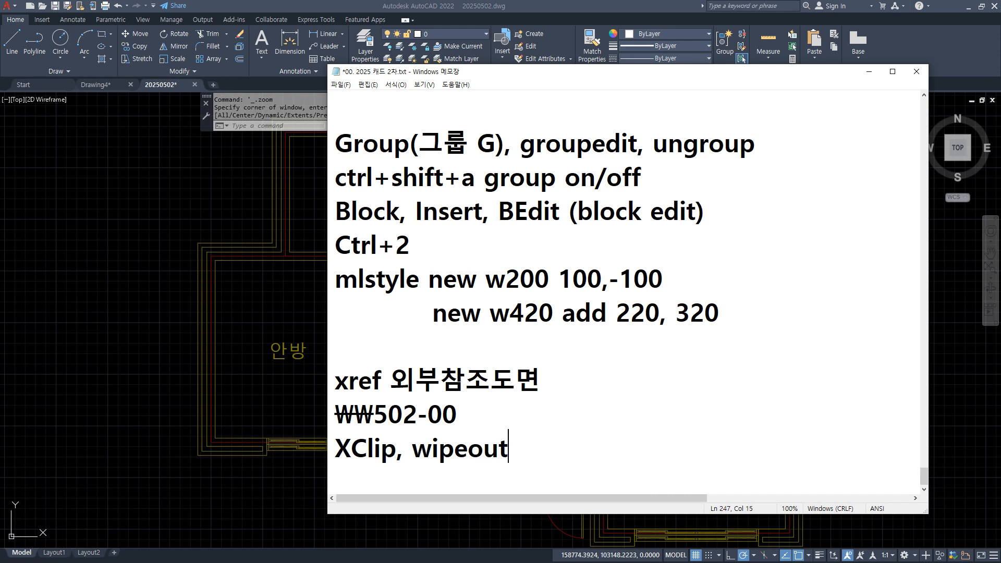
Insert a line reading "가리기" above the "XClip, wipeout" line in the notes
key(Up)
key(Return)
text(블)
key(BackSpace)
key(BackSpace)
key(BackSpace)
text(ㅠ)
key(BackSpace)
text(가리기)
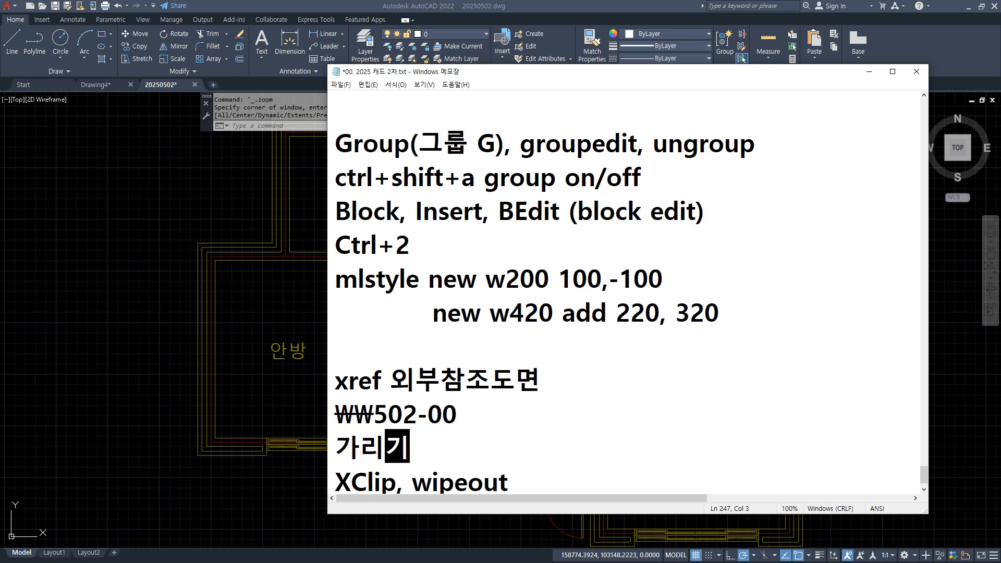
Extend the masking note to "도면 가리기" and insert "(블록 자르기)" after XClip in the lesson notes
scroll(661, 430, down, 1)
key(Home)
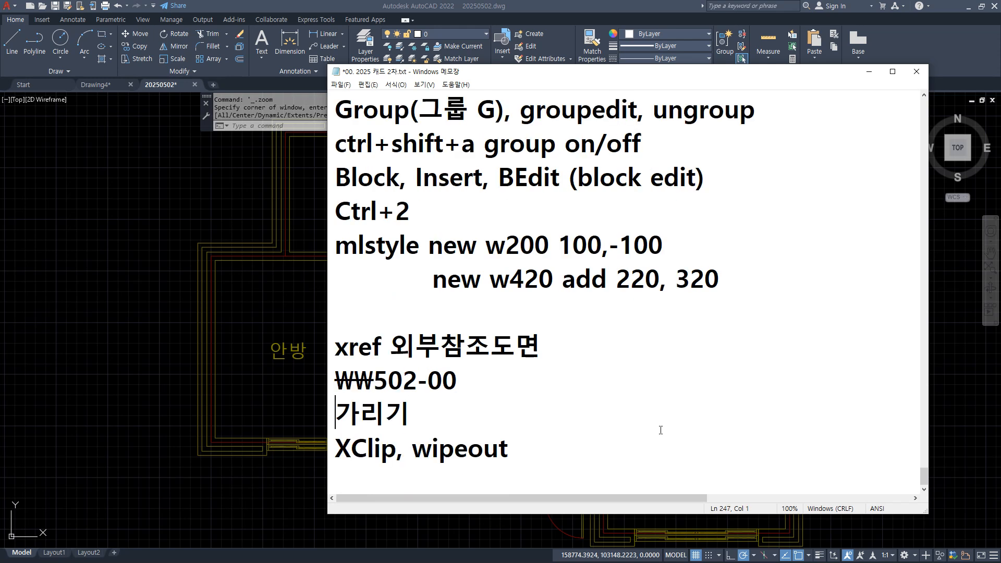
text(ㄷ도면 )
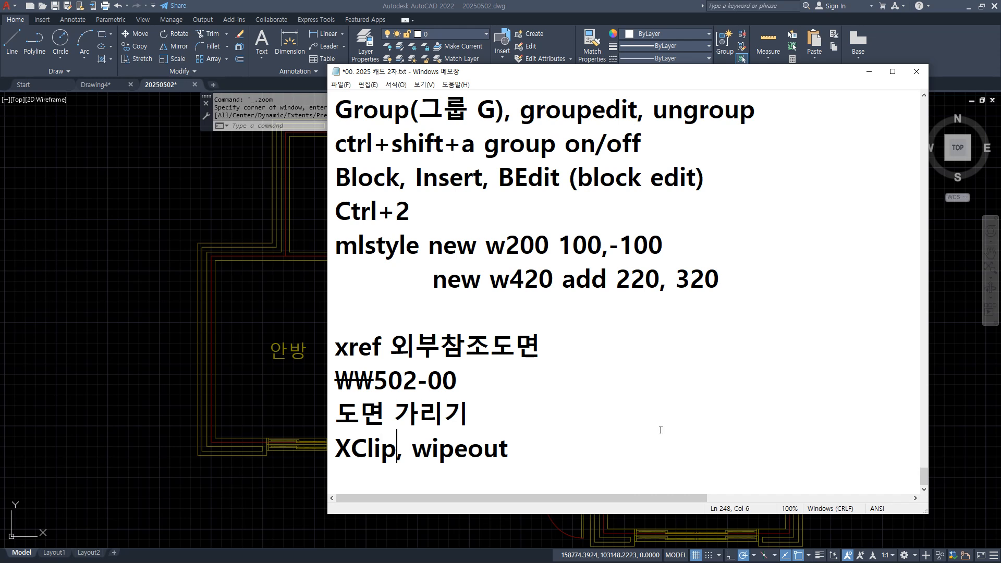
text((블록 자)
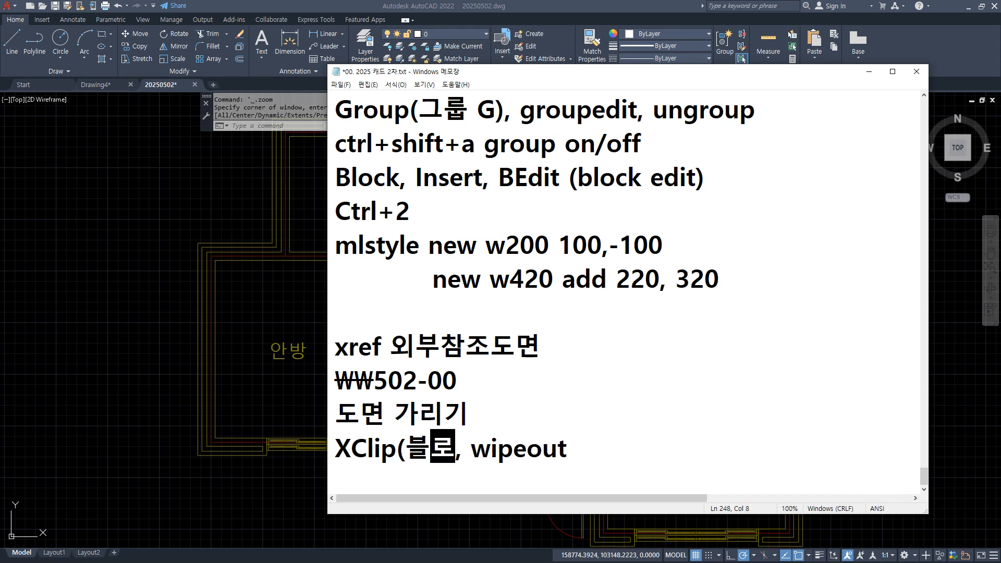
text(르기))
Delete the separate "도면 가리기" line and add "(도면 가리기)" after wipeout instead
click(470, 413)
key(shift+Home)
key(Delete)
key(Delete)
click(661, 431)
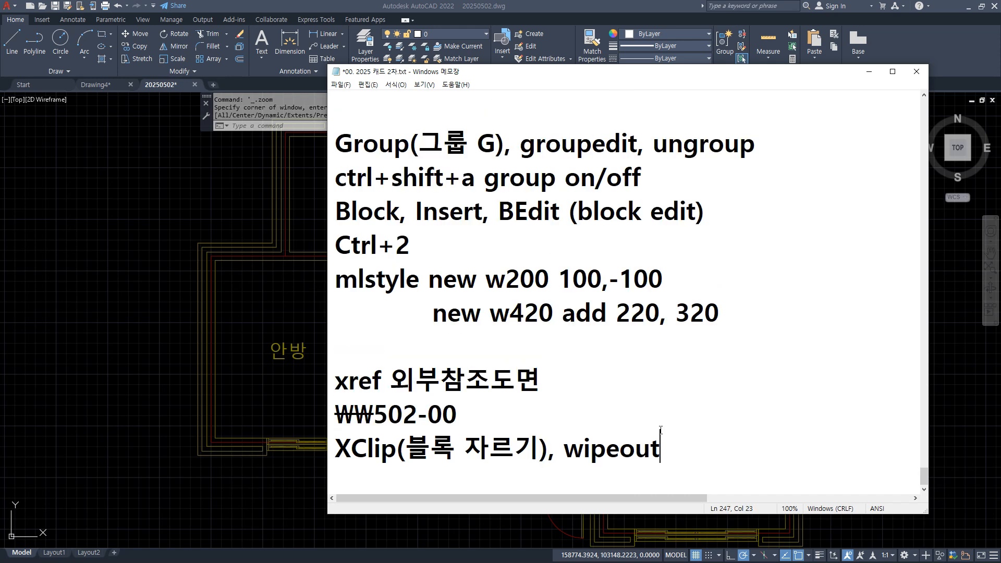
text((도면 가리기))
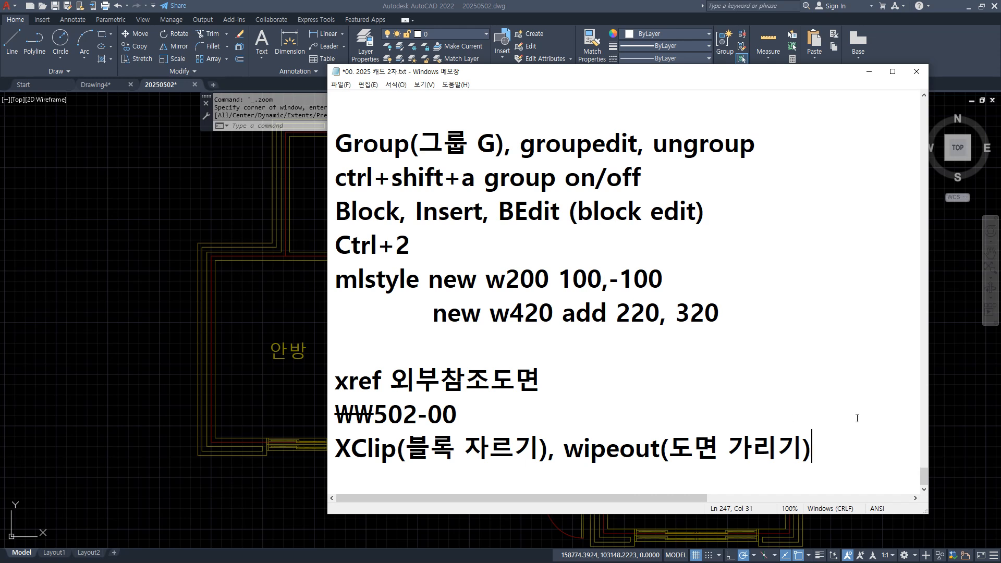
Put the wipeout note on its own line and append ", draworder(도면순서)" to it
click(561, 446)
key(Return)
text(, )
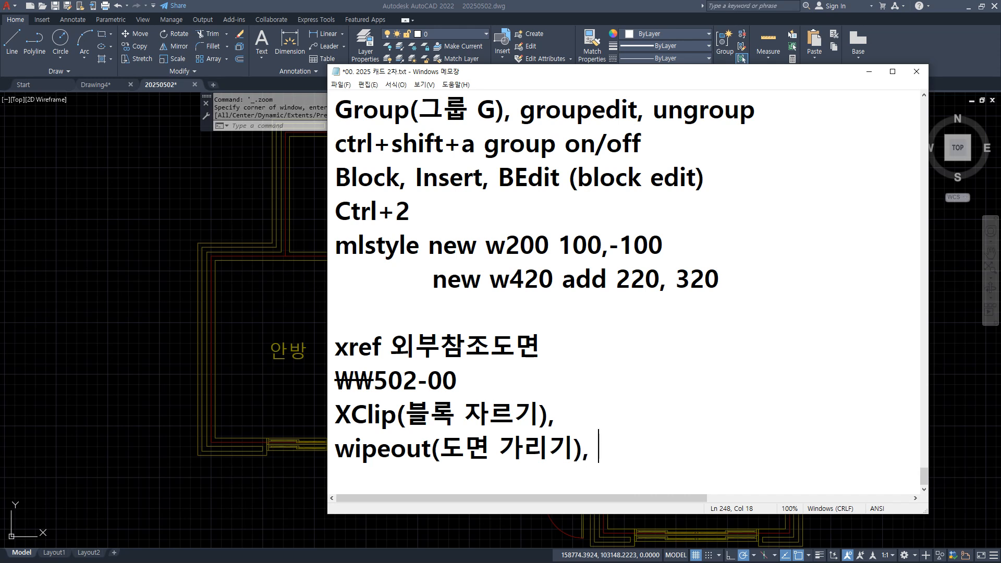
text(ㅇㄱㅁㅈ)
key(BackSpace)
key(BackSpace)
key(BackSpace)
key(BackSpace)
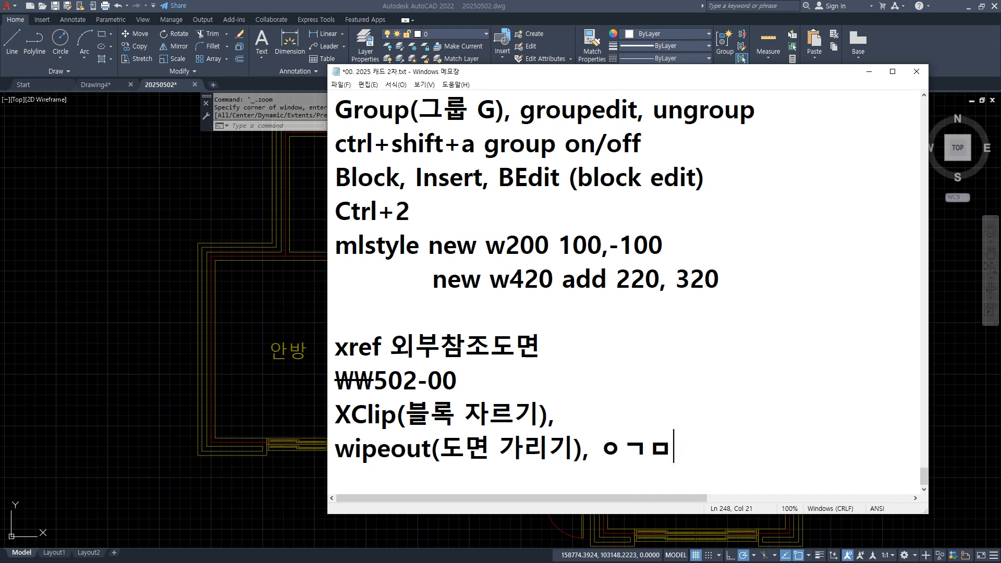
text(dra)
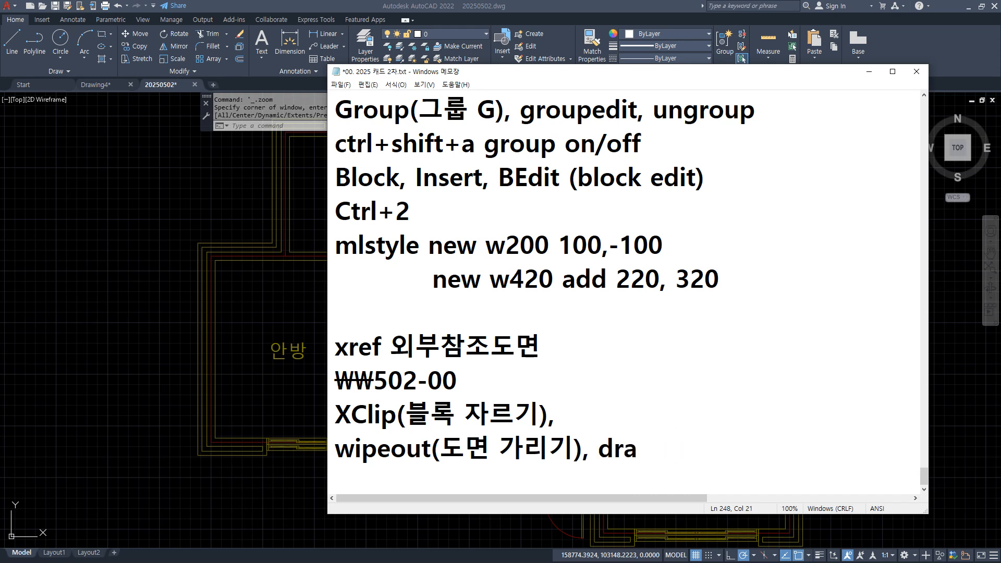
text(worder)
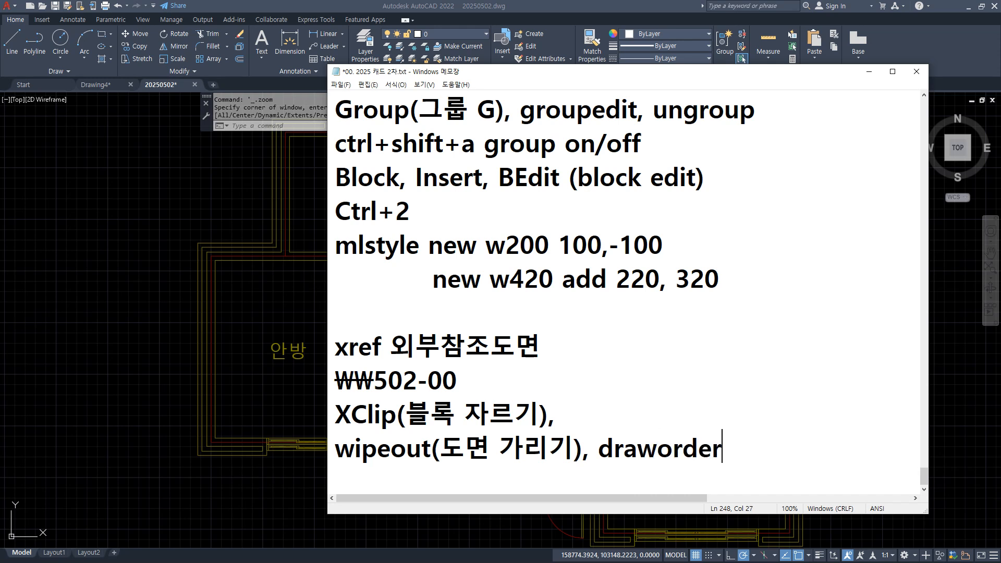
text((도면수)
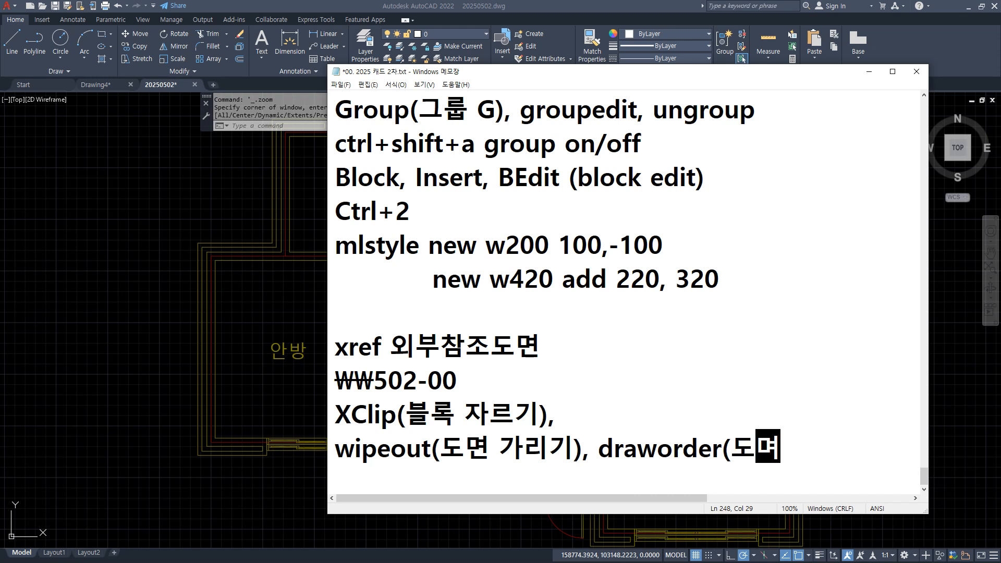
text(ㄴ서))
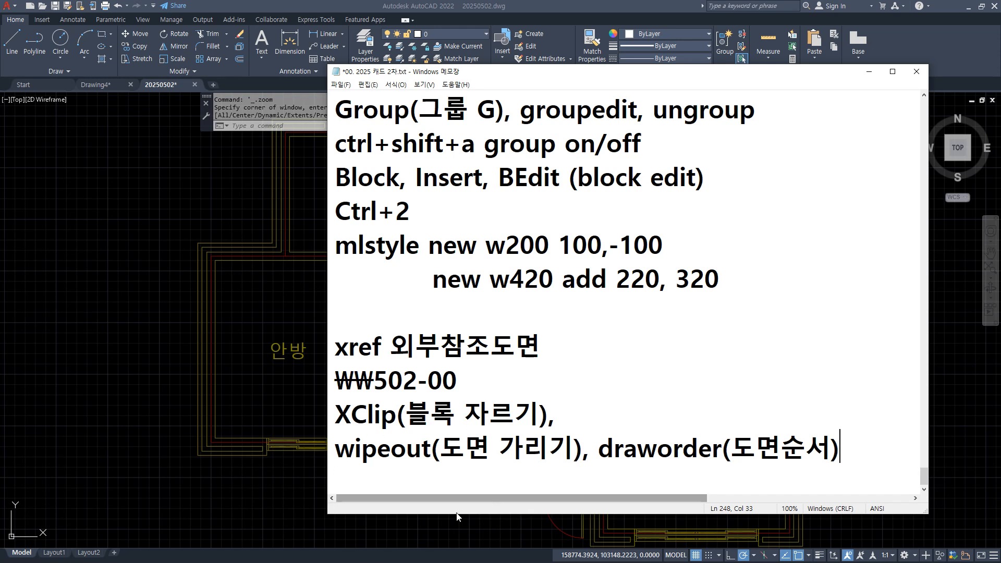
Switch to AutoCAD and create a four-sided Wipeout covering the upper-right room of the plan
click(160, 252)
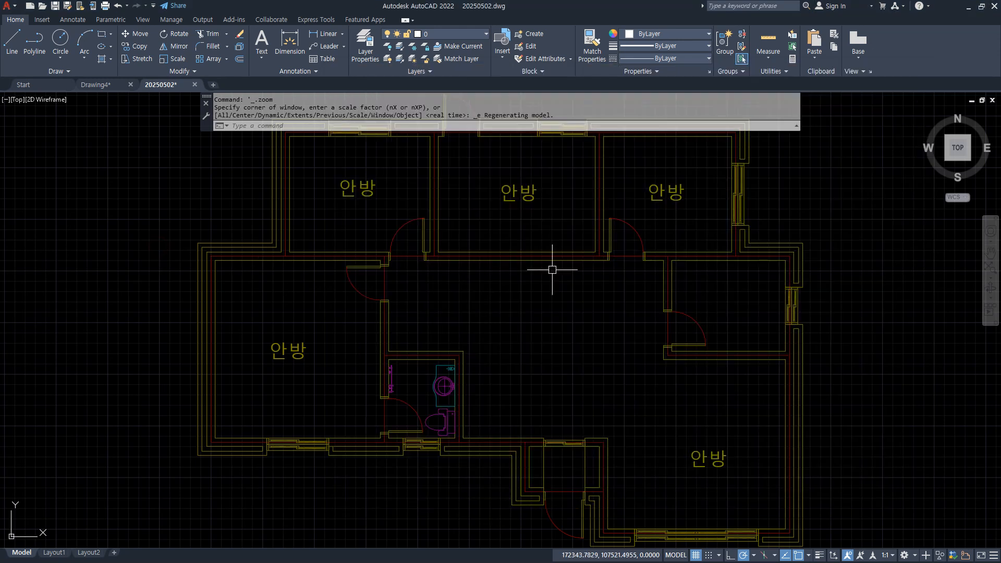
scroll(512, 335, down, 2)
text(wipeout)
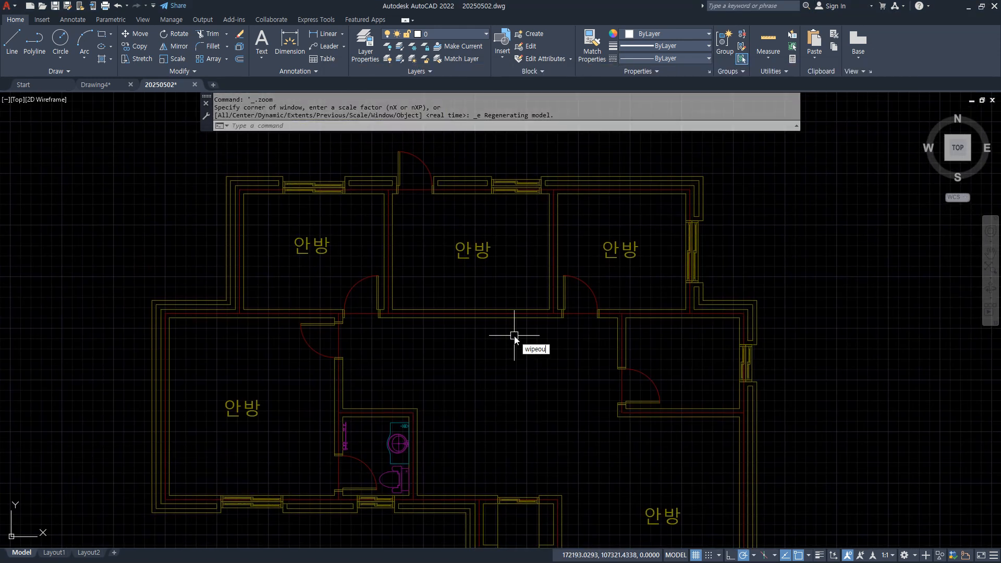
key(Return)
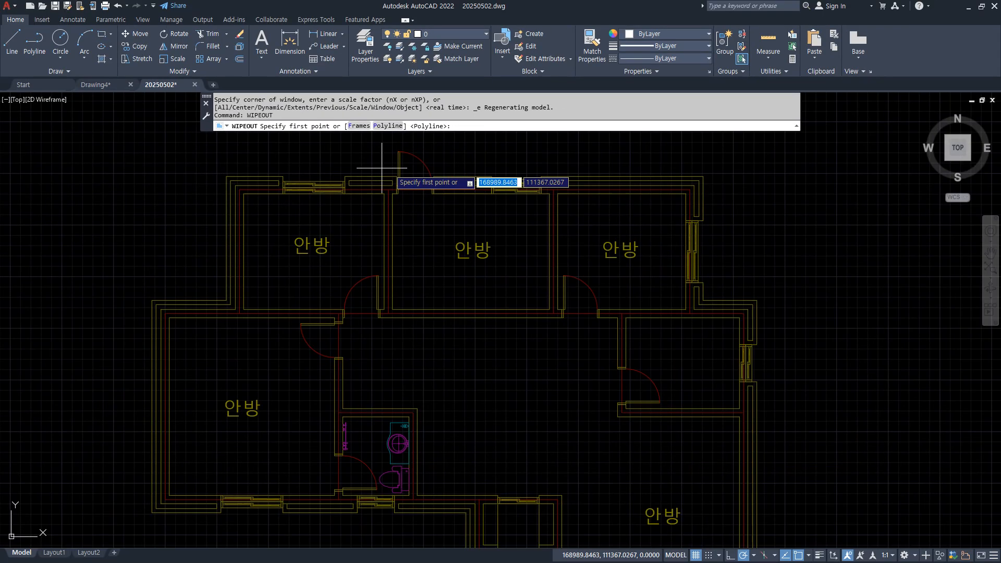
click(523, 172)
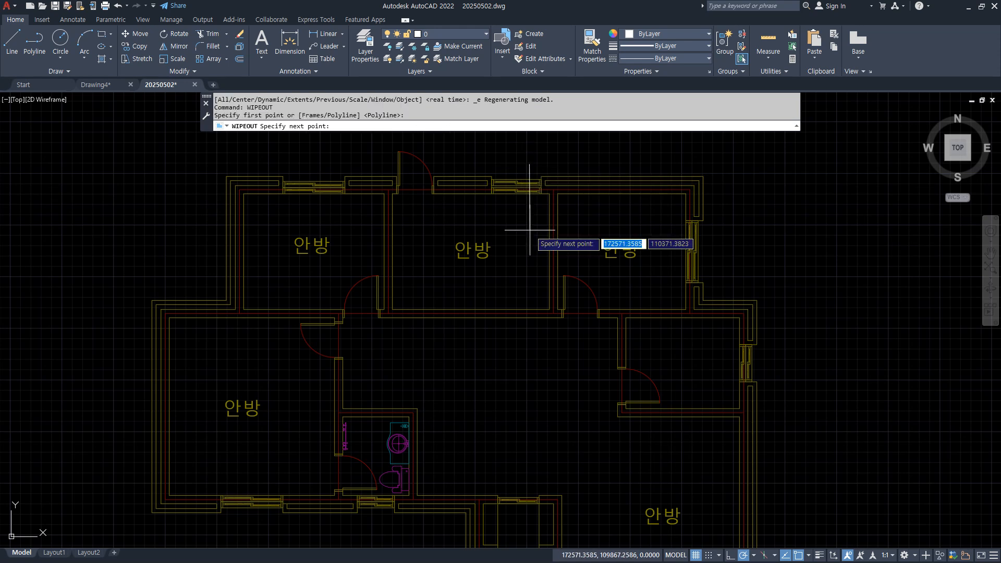
click(535, 325)
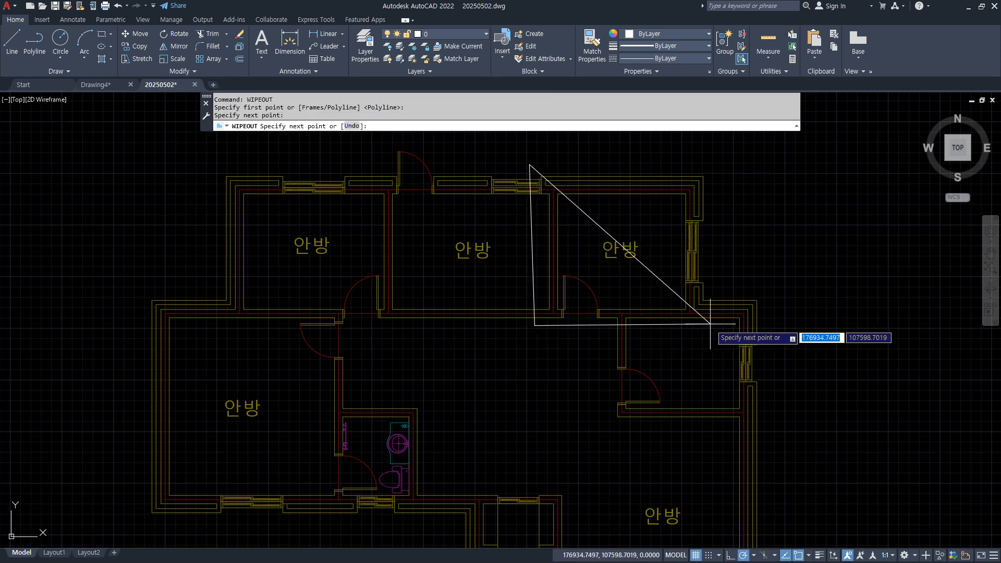
click(756, 158)
key(Return)
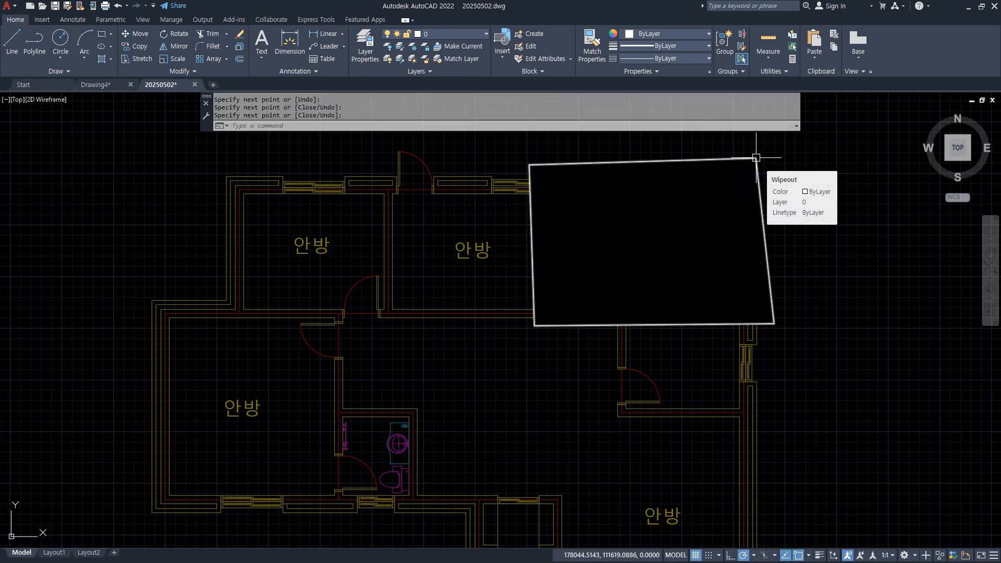
Move the wipeout from the upper-right room over to the upper-left room
text(m)
key(Return)
click(757, 158)
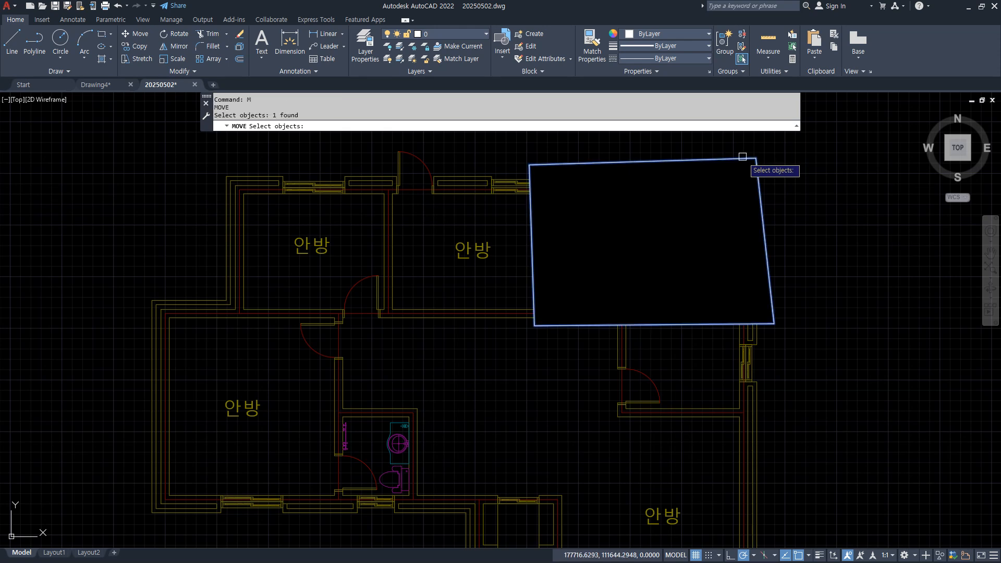
key(Return)
click(807, 168)
click(439, 178)
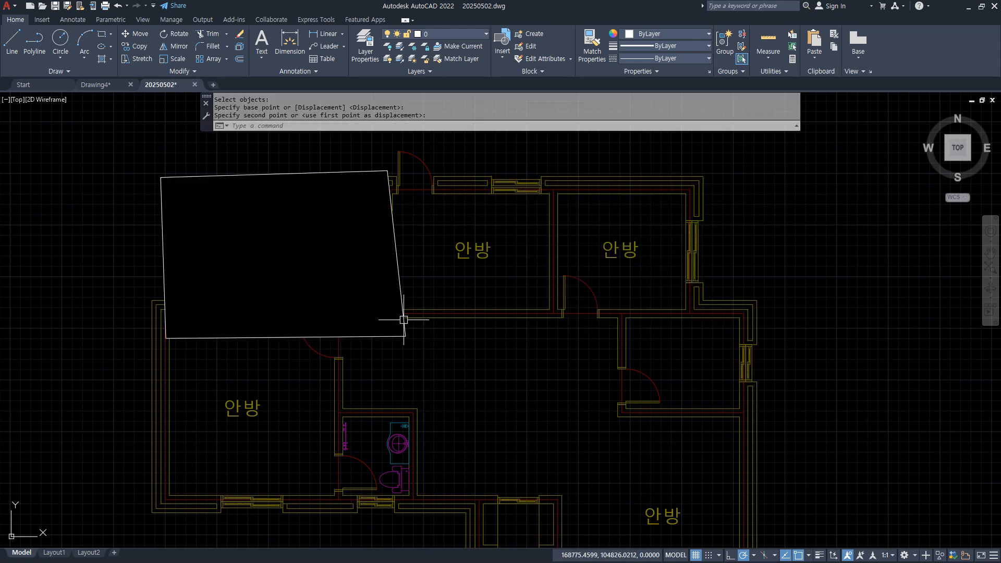
Preview another move of the wipeout and erase it from the upper-left room
key(Return)
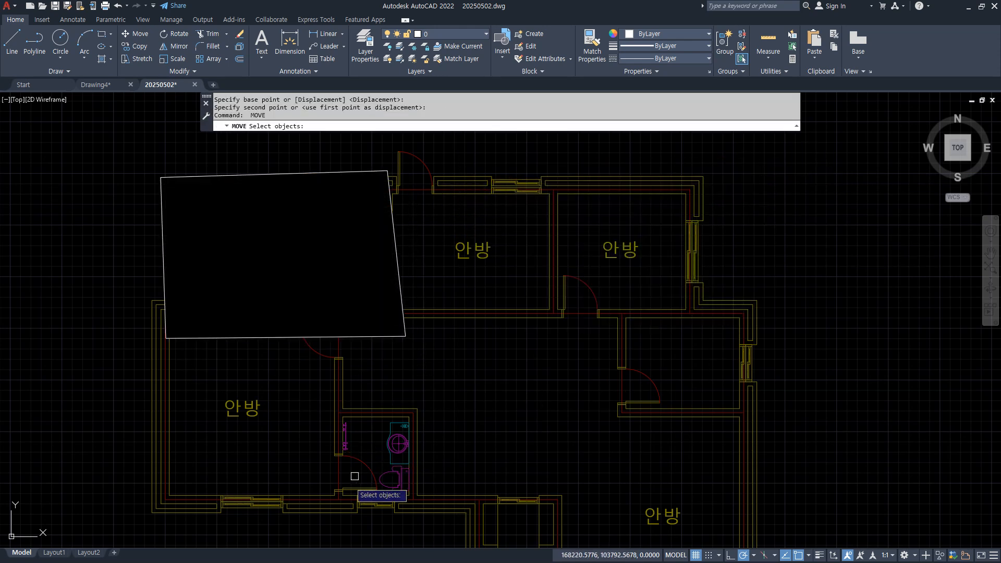
click(364, 338)
key(Return)
click(270, 233)
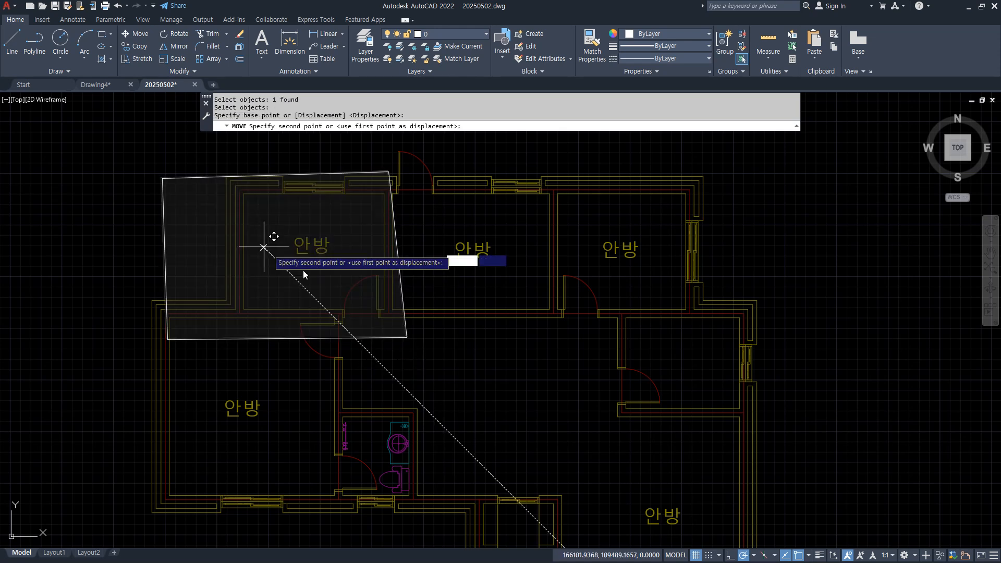
click(393, 338)
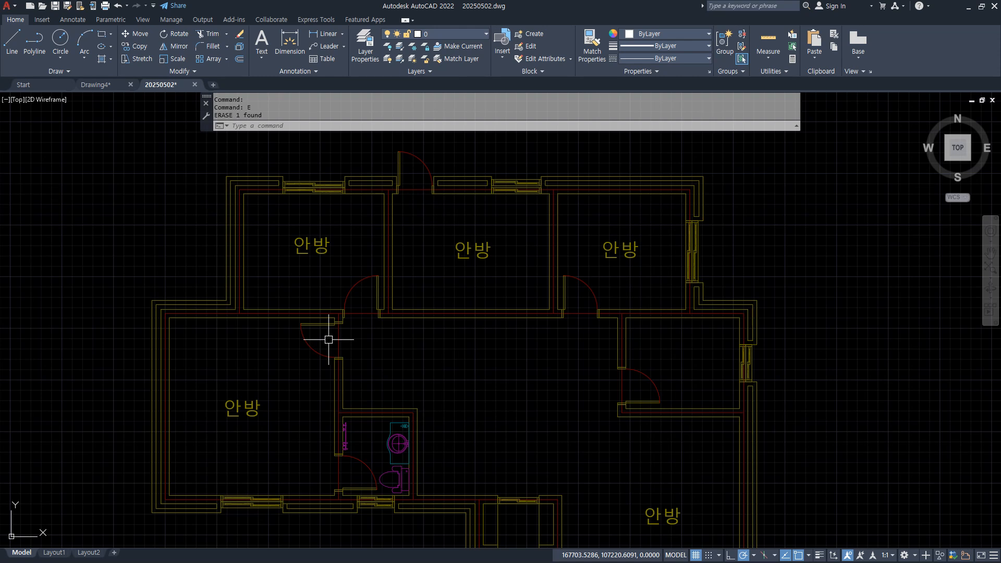
Draw a 6-sided polygon inscribed in a circle, centred in the upper-left room with a vertex pointing straight up
text(pl)
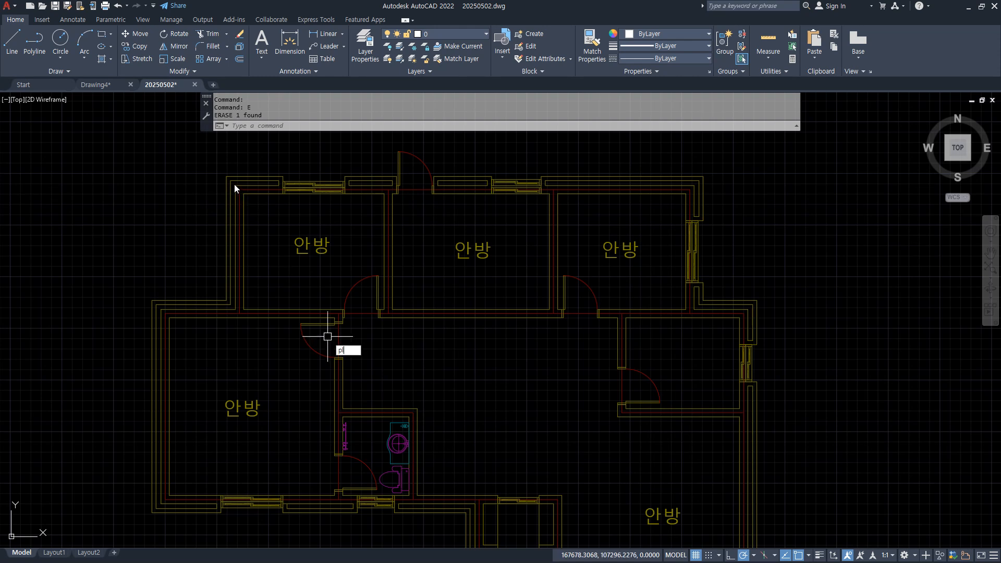
key(Escape)
text(pol)
key(Return)
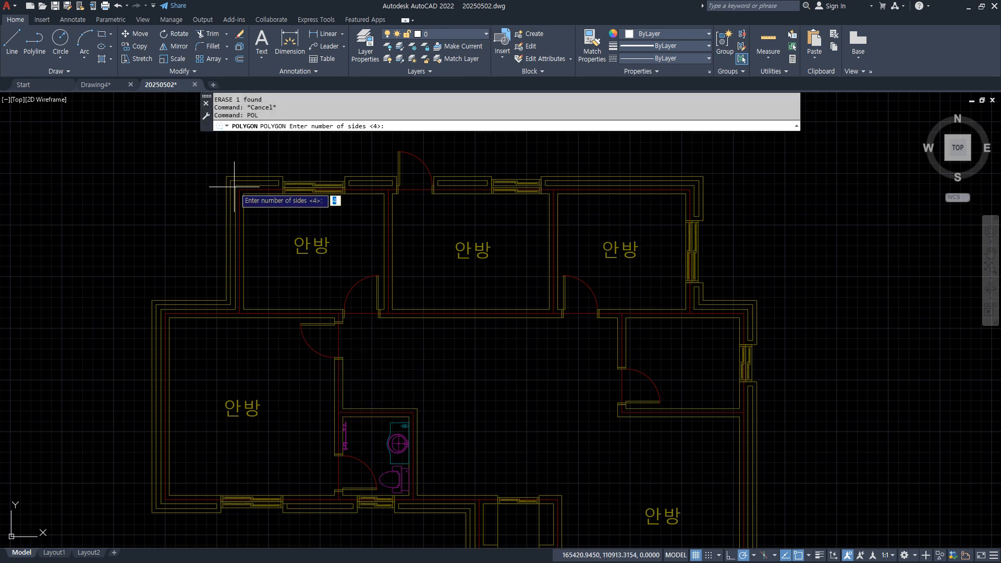
text(6)
key(Return)
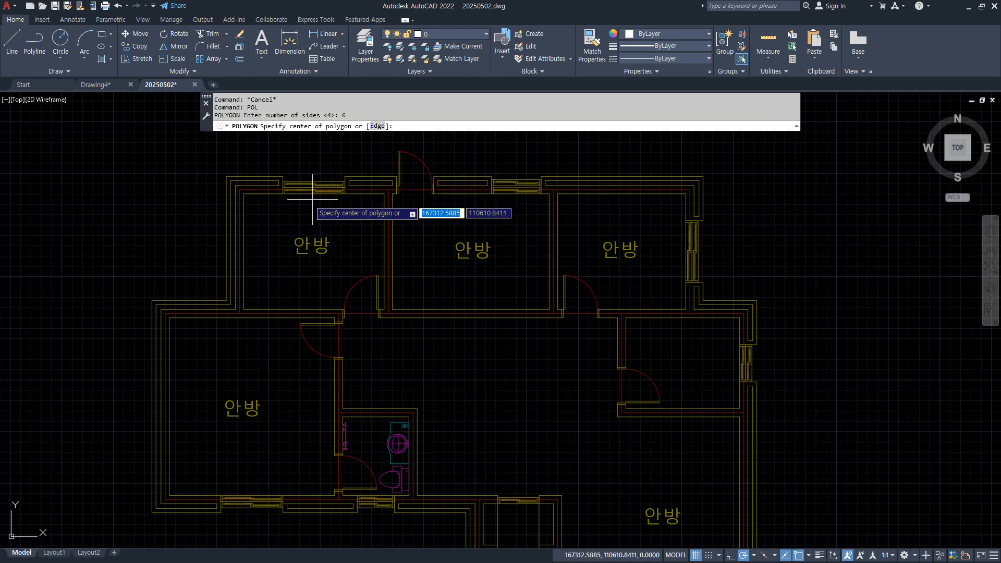
click(316, 224)
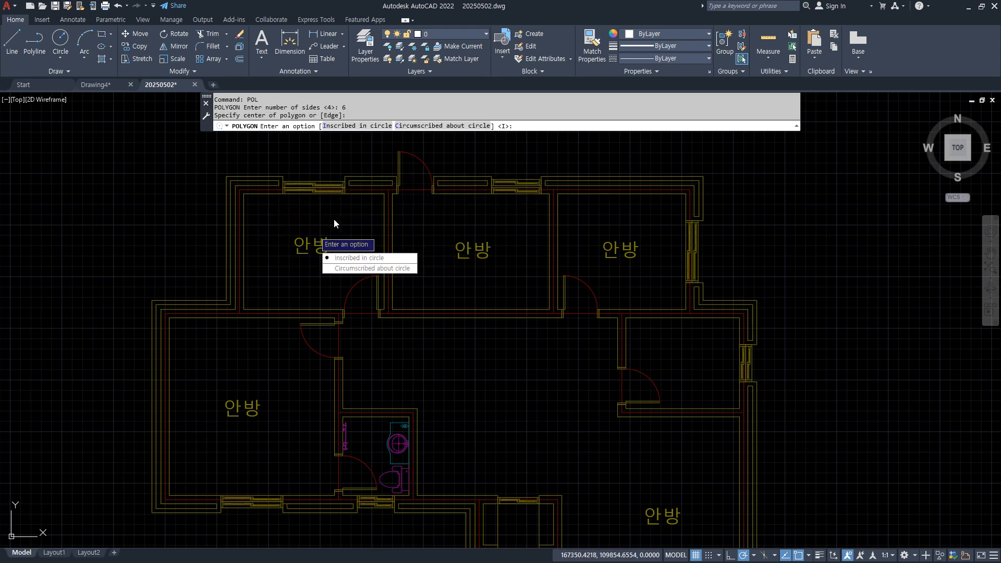
click(355, 258)
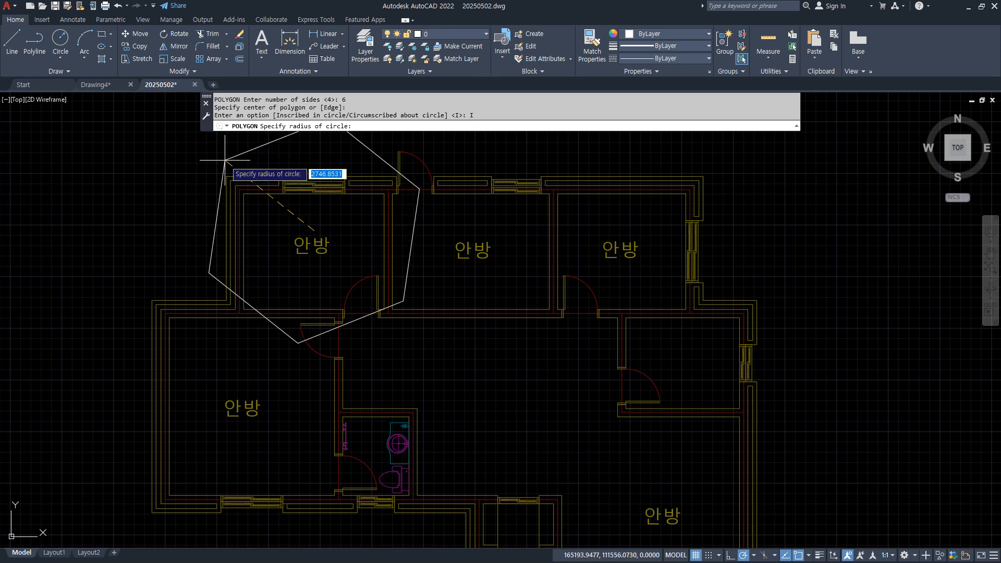
click(314, 142)
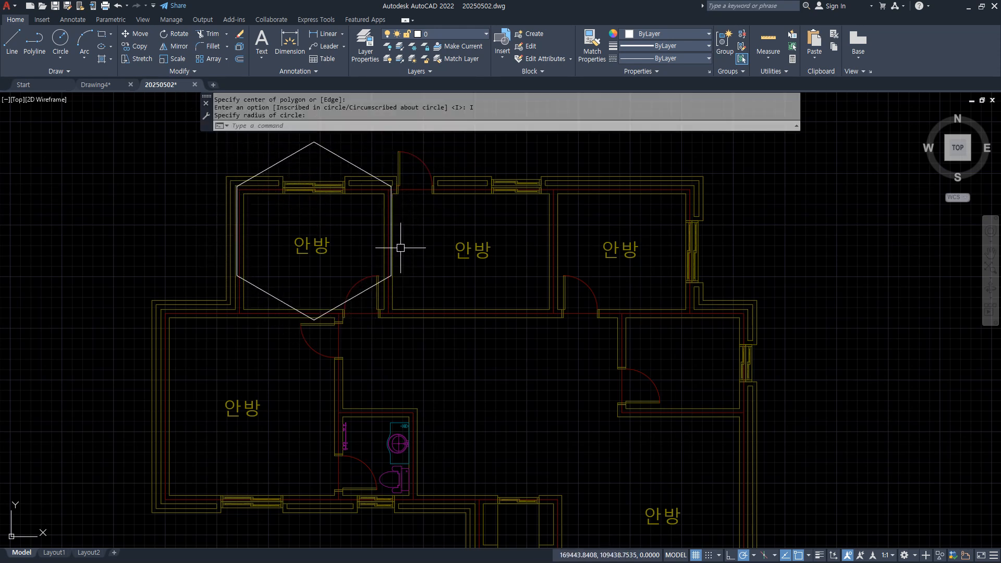
Convert the hexagon into a wipeout using the Polyline option, erasing the source polyline, and delete the resulting wipeout
text(wipeo)
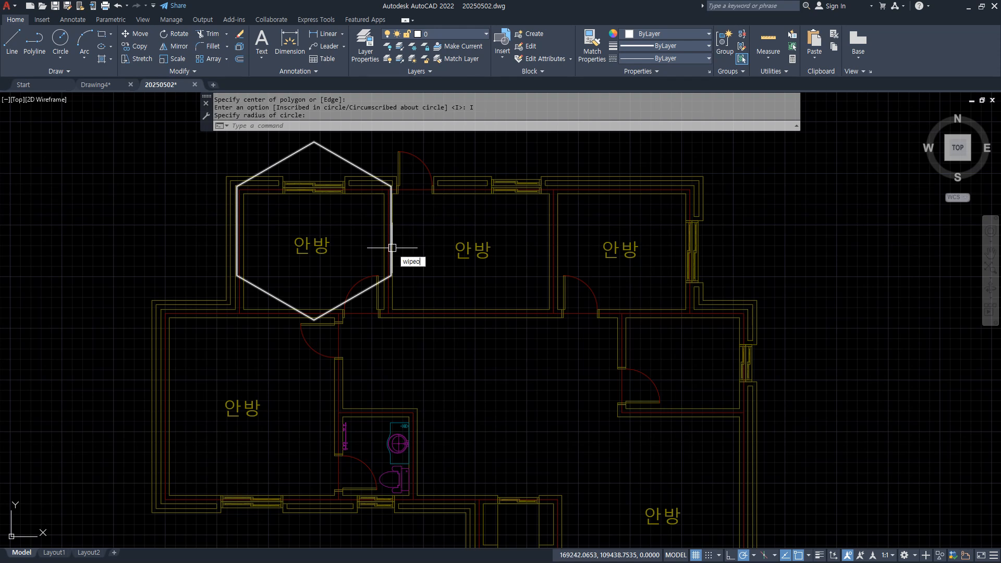
key(Return)
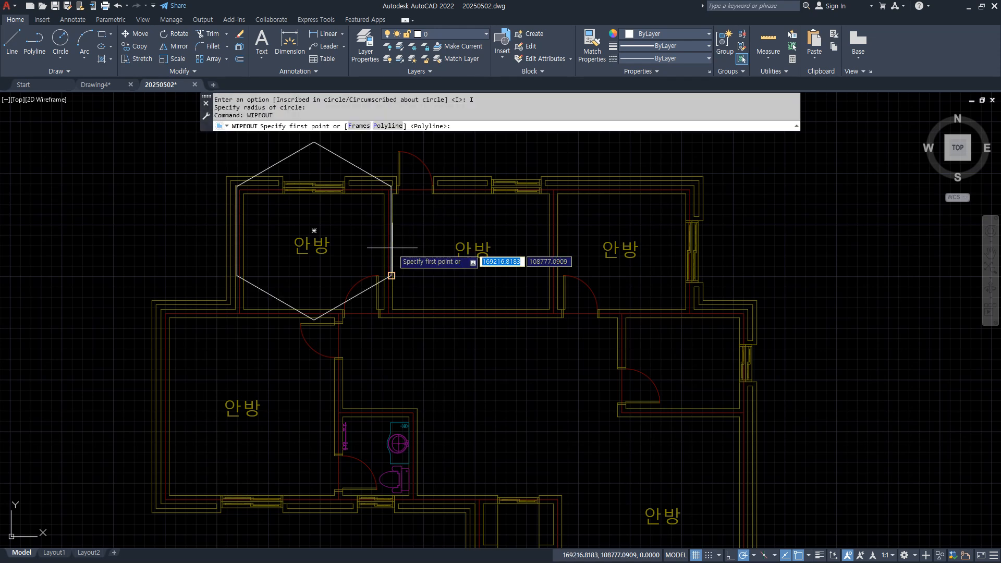
click(391, 127)
click(342, 155)
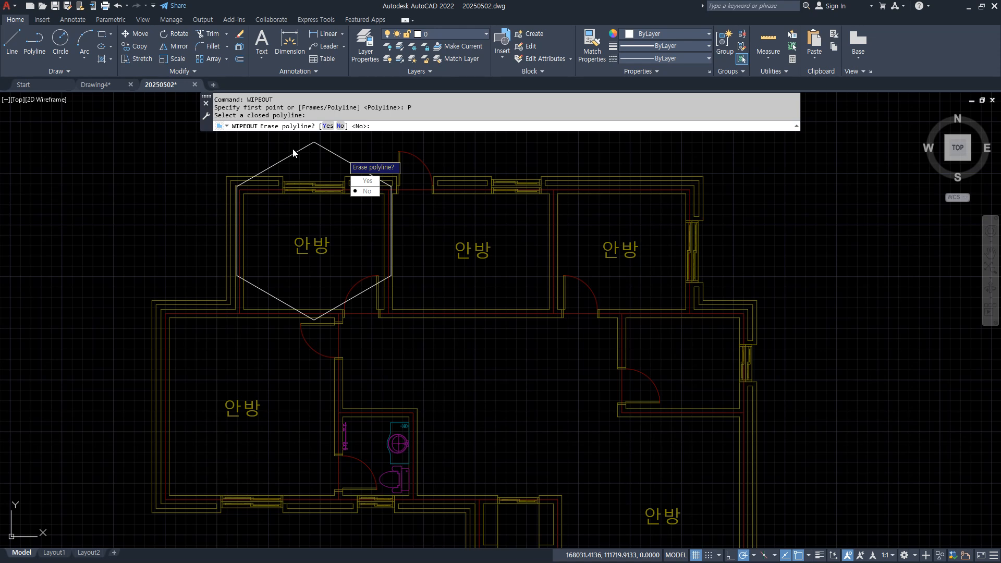
click(365, 181)
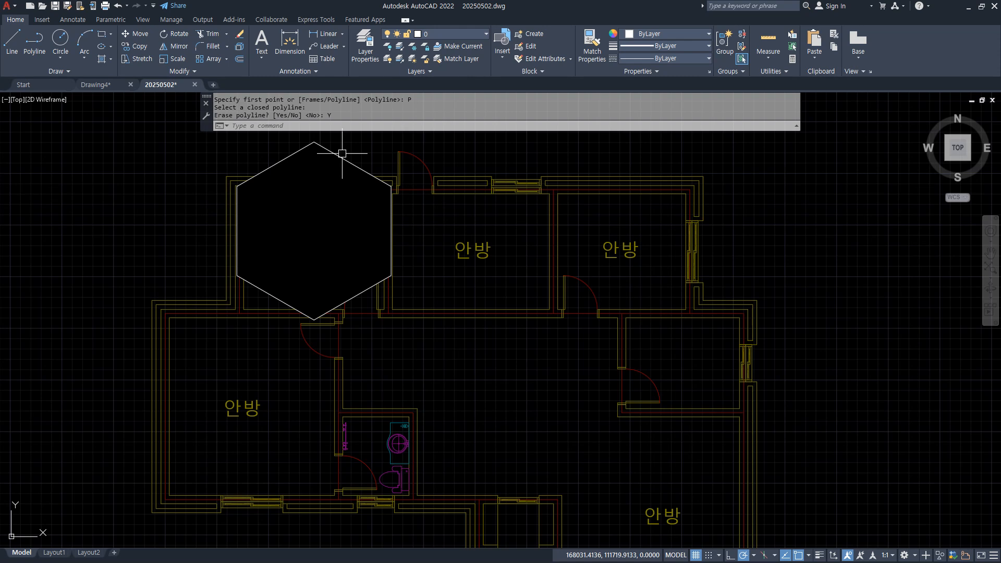
click(344, 155)
key(Delete)
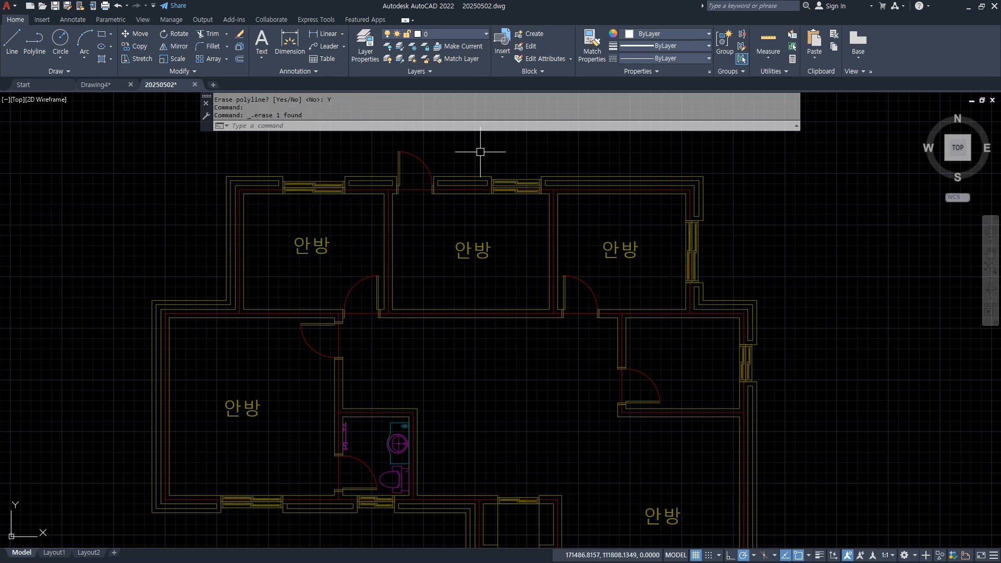
Draw a circle centred in the upper-right room and large enough to extend beyond the room's walls
text(c)
key(Return)
click(617, 249)
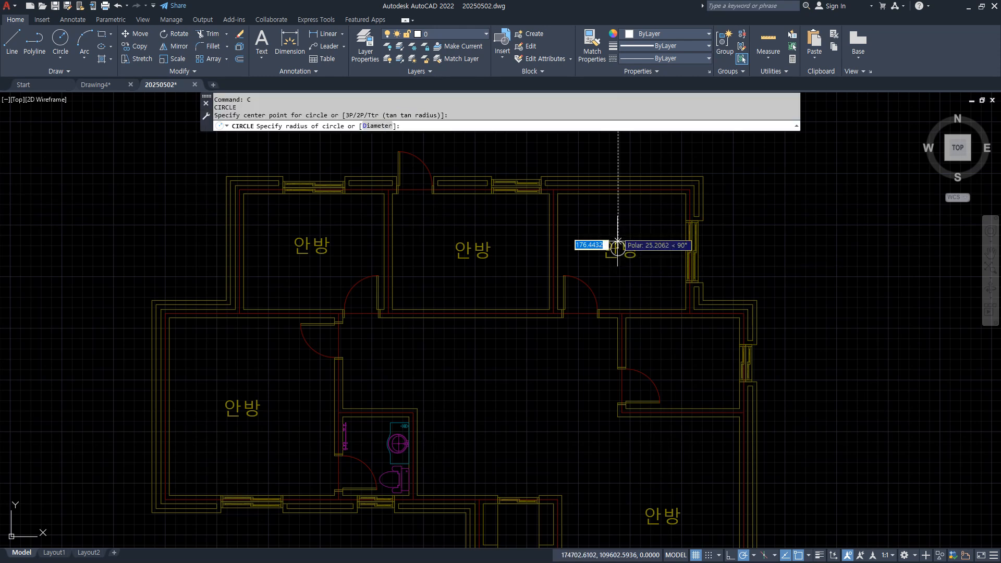
click(613, 143)
Try to convert the circle over the upper-right room into a wipeout with the Polyline option, and erase the circle
text(wipeout)
key(Return)
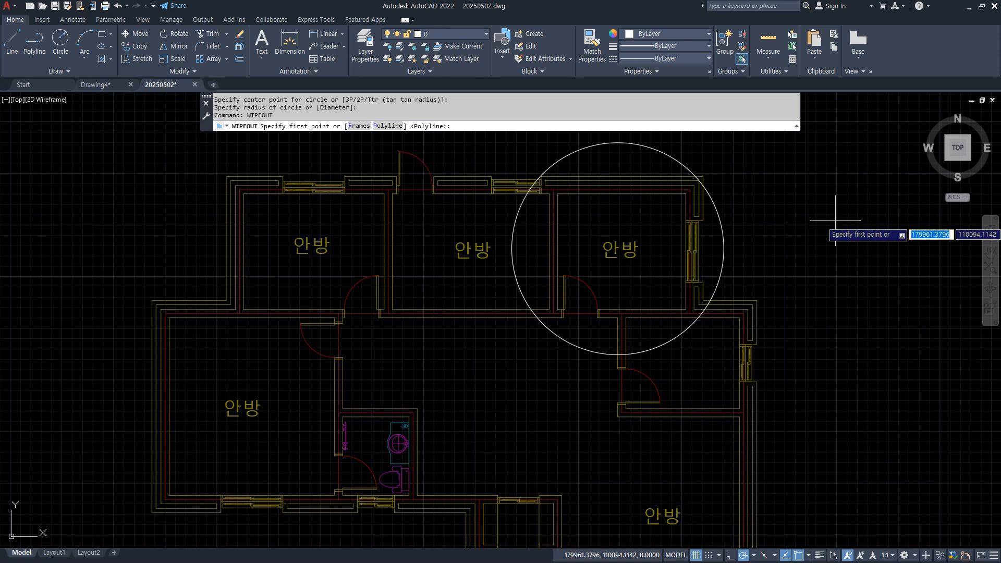
click(389, 127)
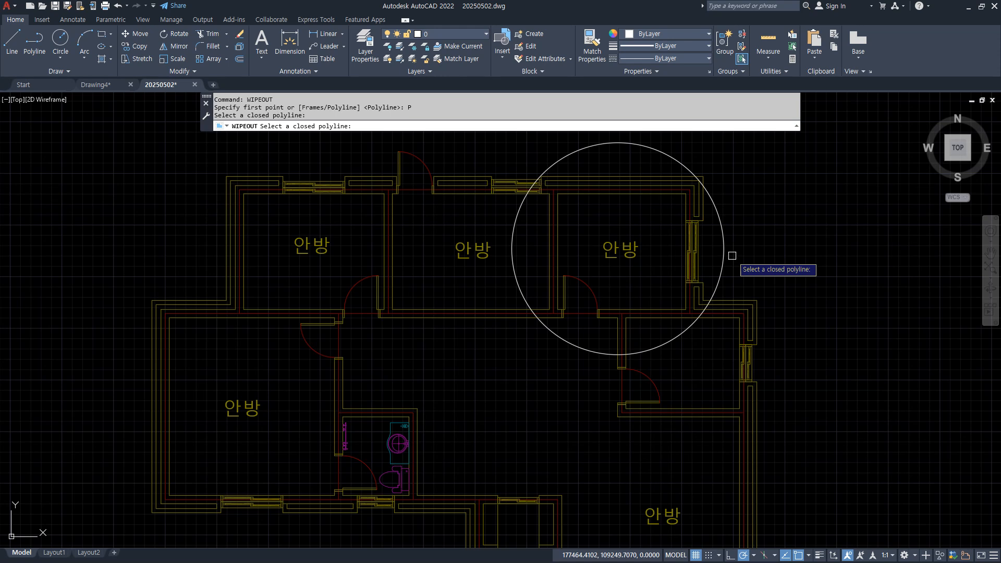
key(Escape)
click(724, 239)
text(e)
key(Return)
Draw a vertically elongated ellipse over the upper-right room, extending beyond the room's upper, lower and outer walls
text(el)
key(Return)
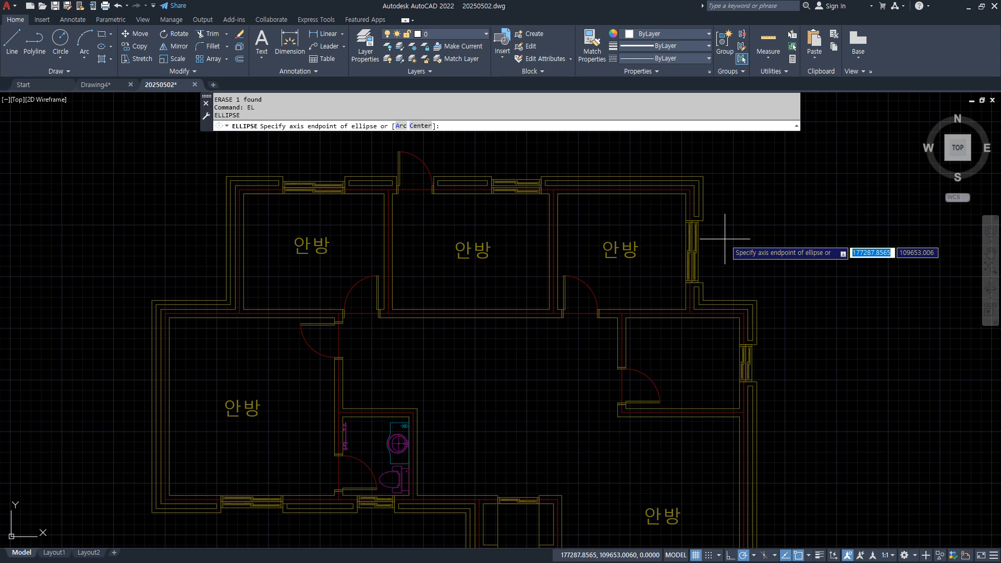
click(632, 192)
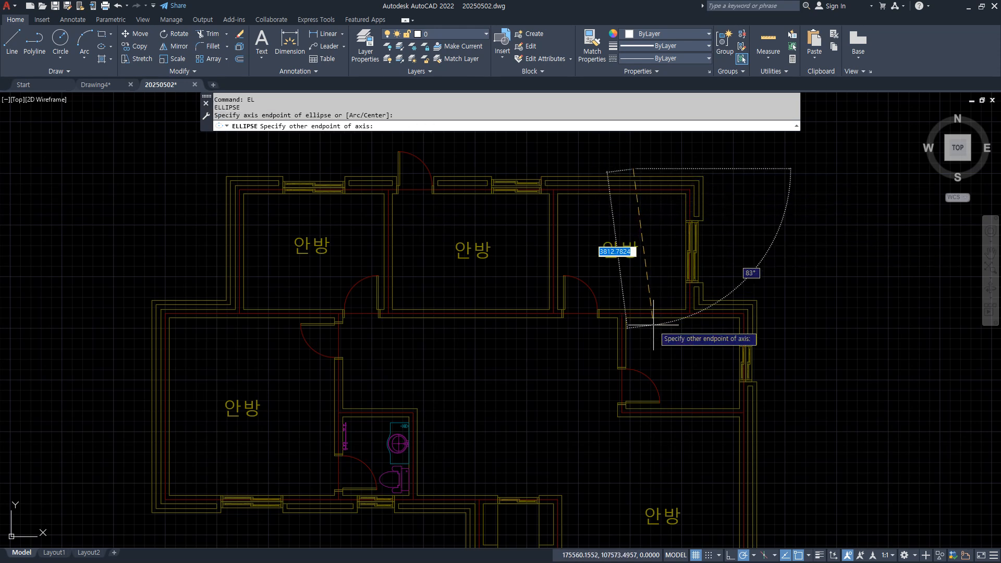
click(635, 353)
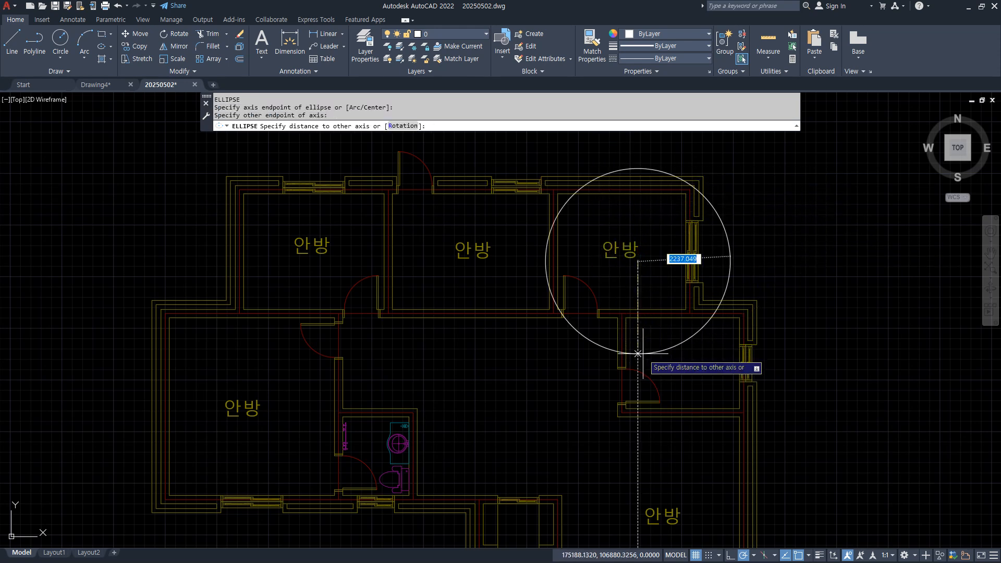
click(711, 263)
Try to convert the ellipse into a wipeout with the Polyline option, and erase the ellipse
text(wipoeu)
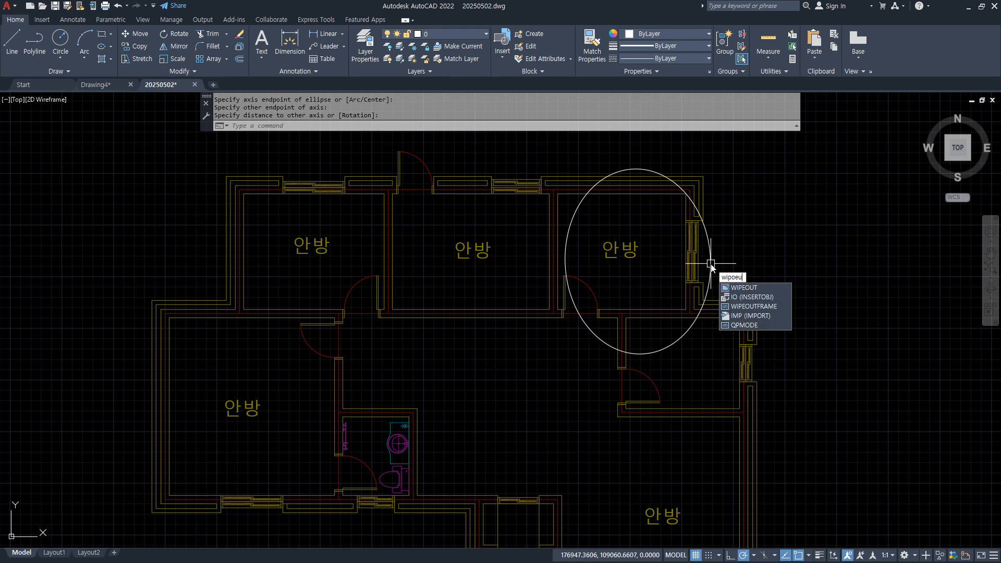
key(Return)
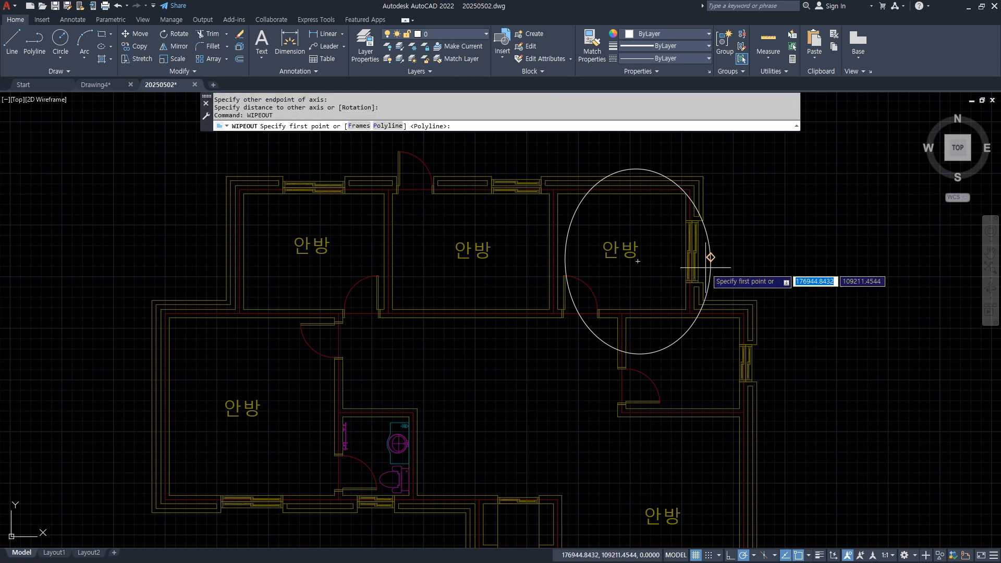
key(Return)
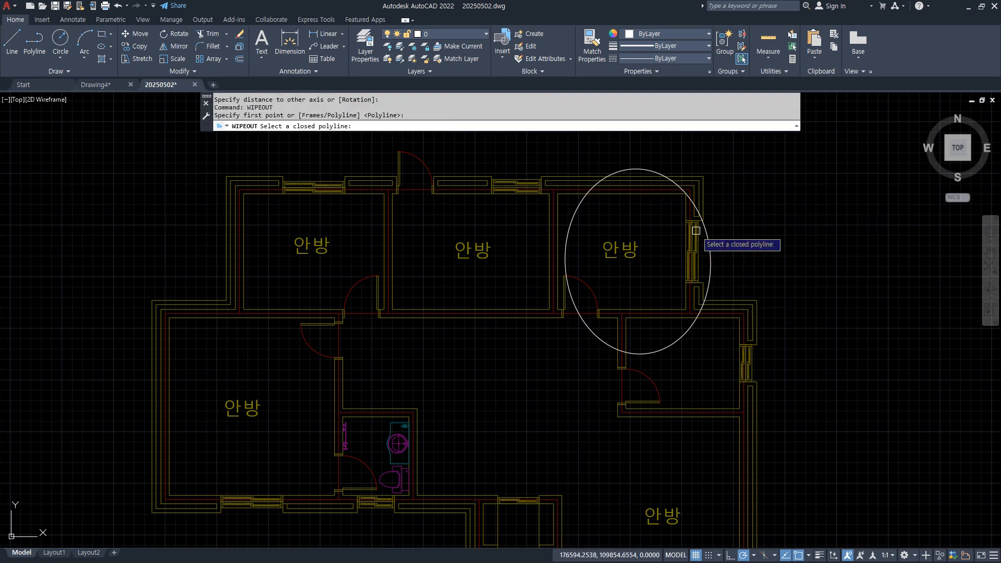
click(713, 235)
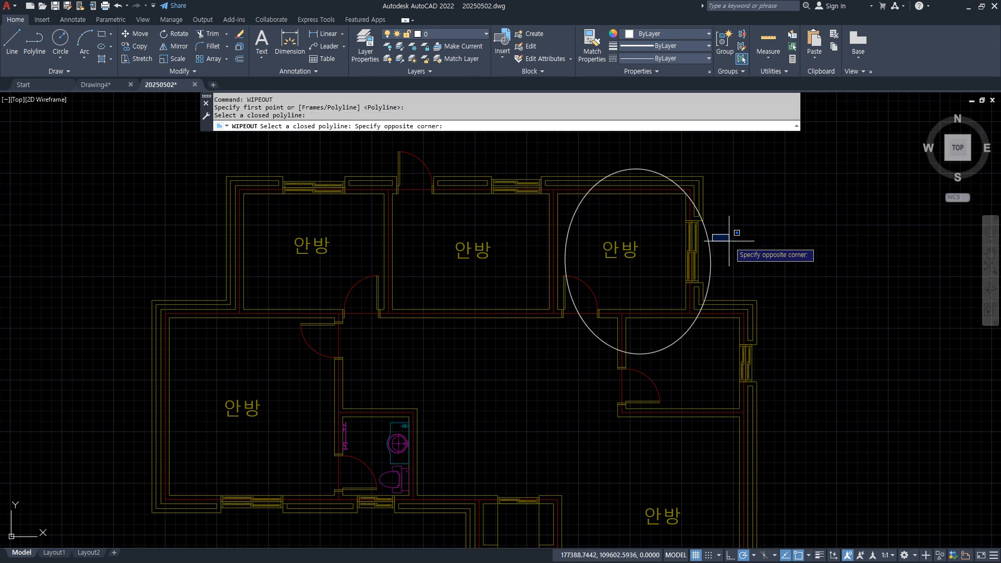
key(Escape)
click(577, 211)
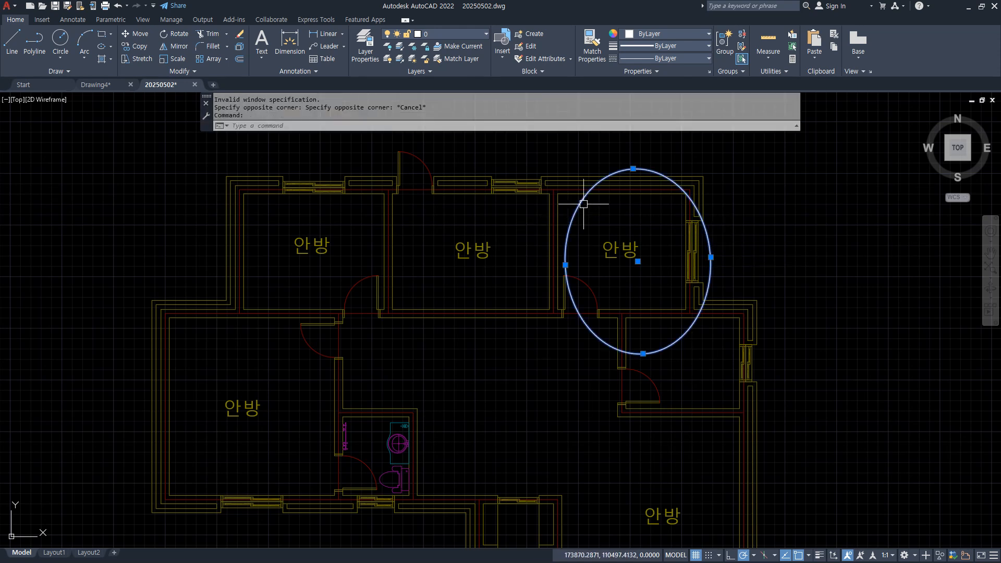
text(E)
key(Return)
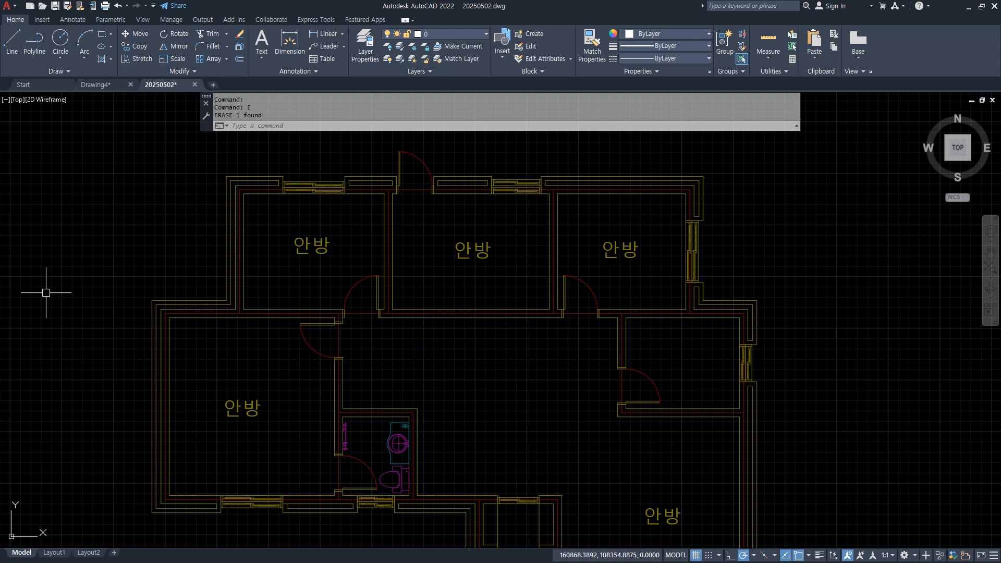
Switch to the Notepad notes and add the line "pellipse 0/1 - 변수" below the wipeout and draworder line
key(alt+Tab)
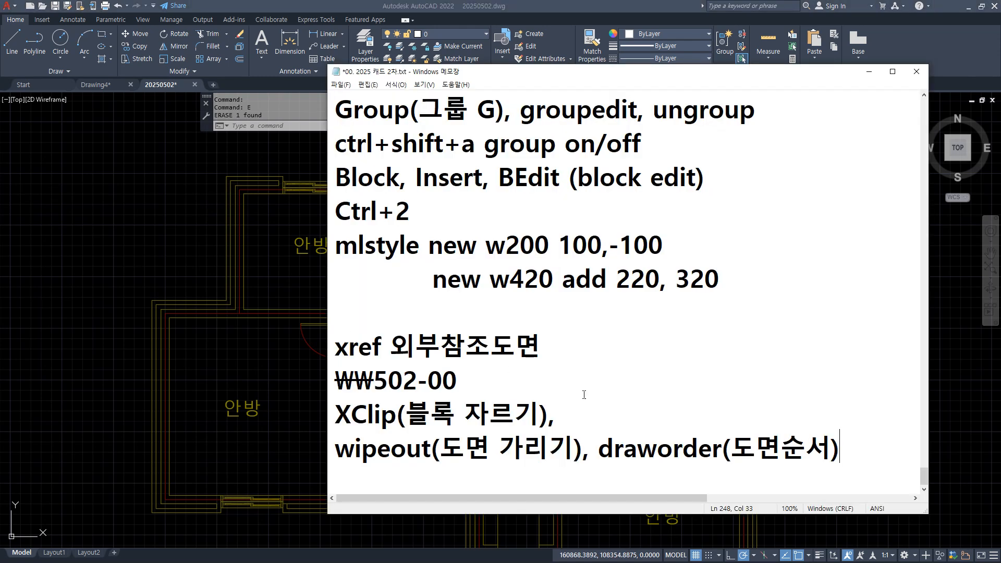
key(Return)
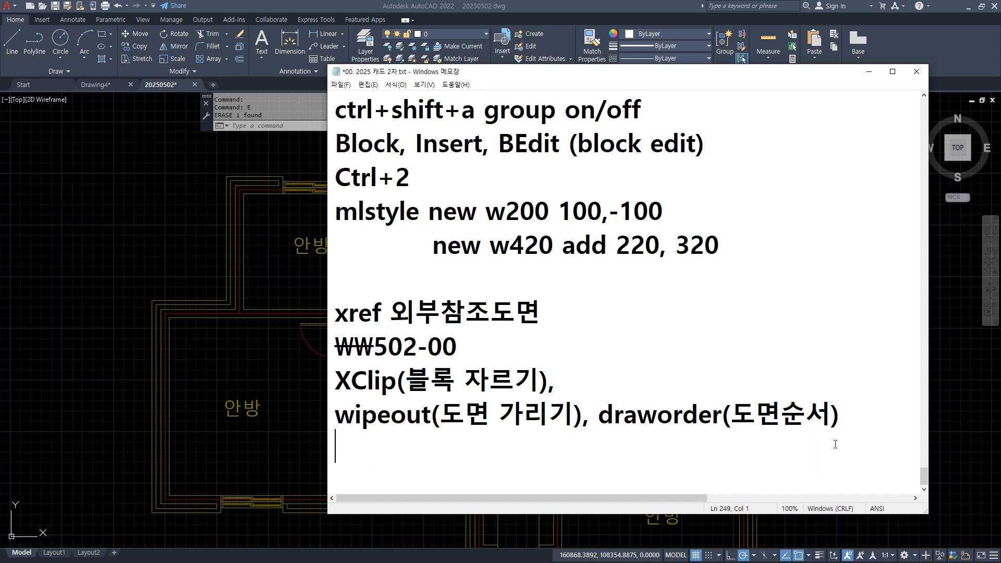
text(ㅔ)
key(BackSpace)
text(pellipse)
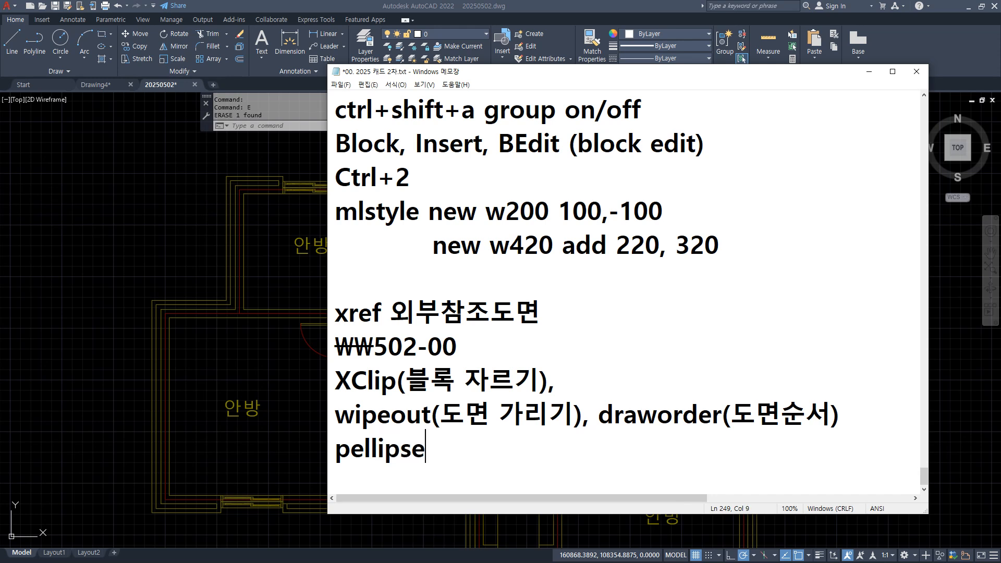
text( 0/1)
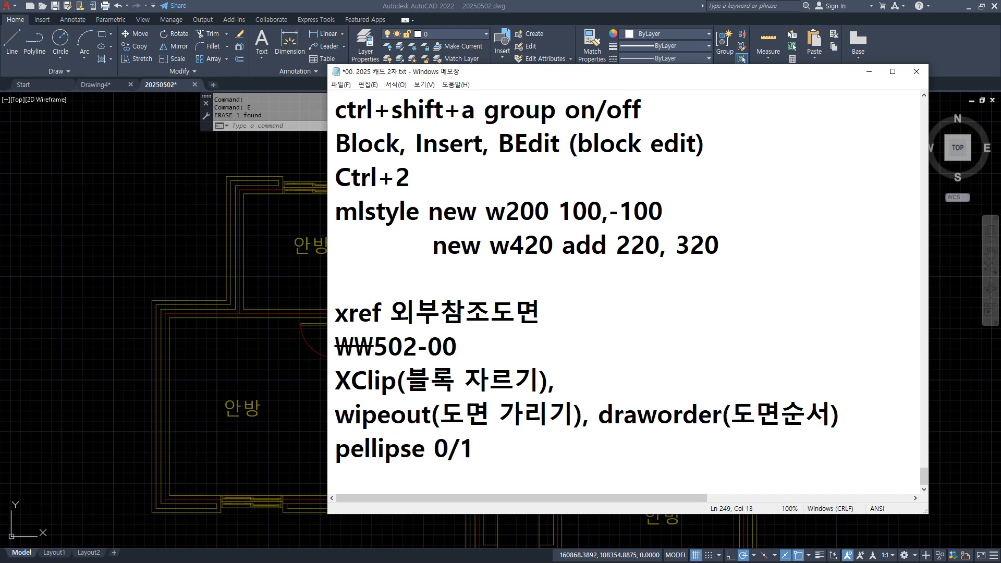
text( - 변수)
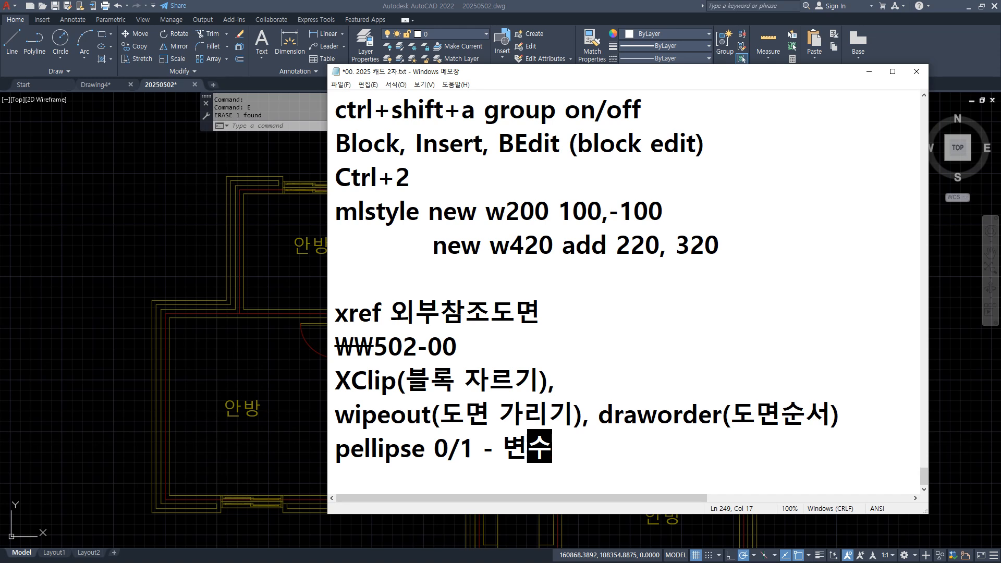
Add the line "filedia - 파일 대화상자" at the end of the notes
key(Return)
text(fil)
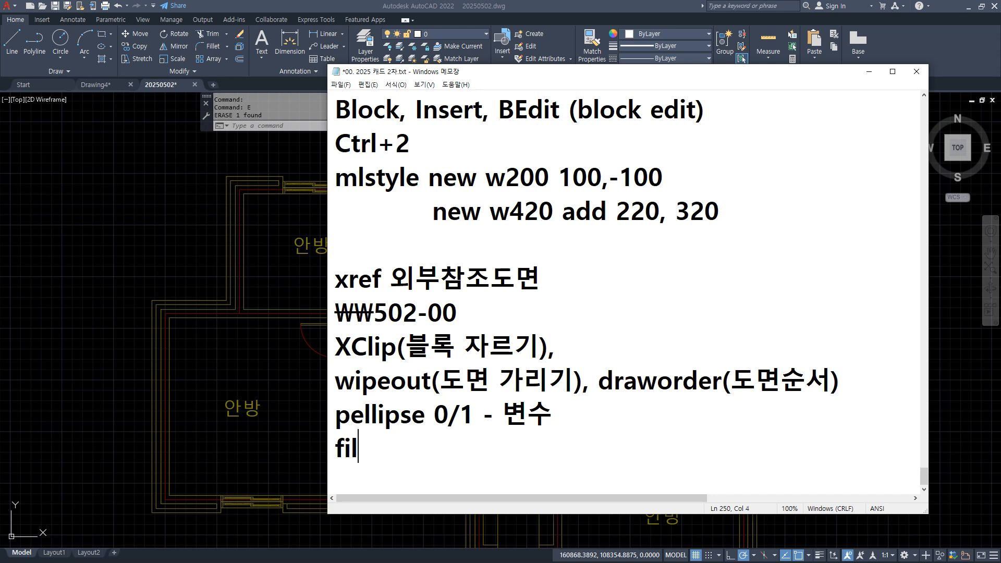
text(edia)
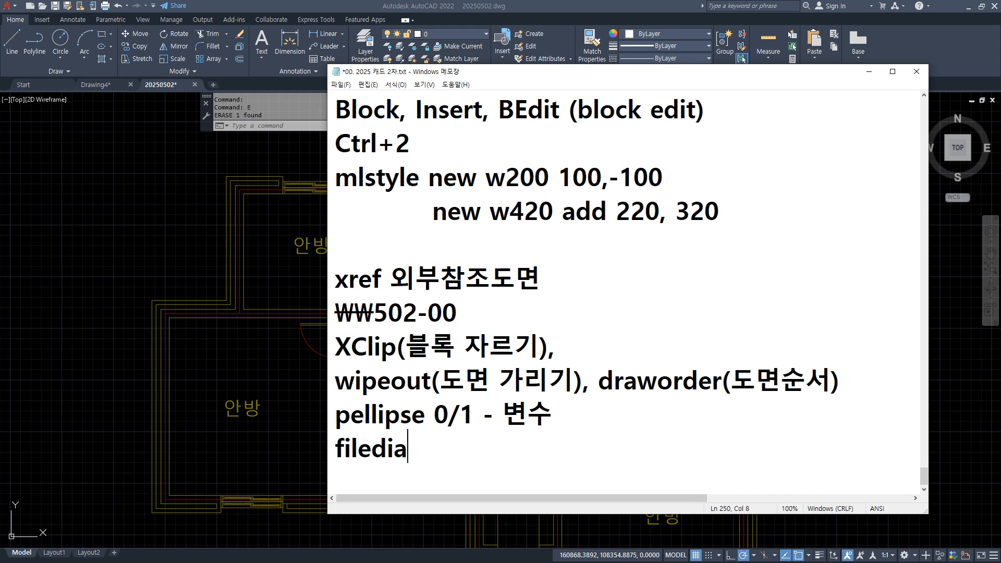
text(- )
text(파일 대화상)
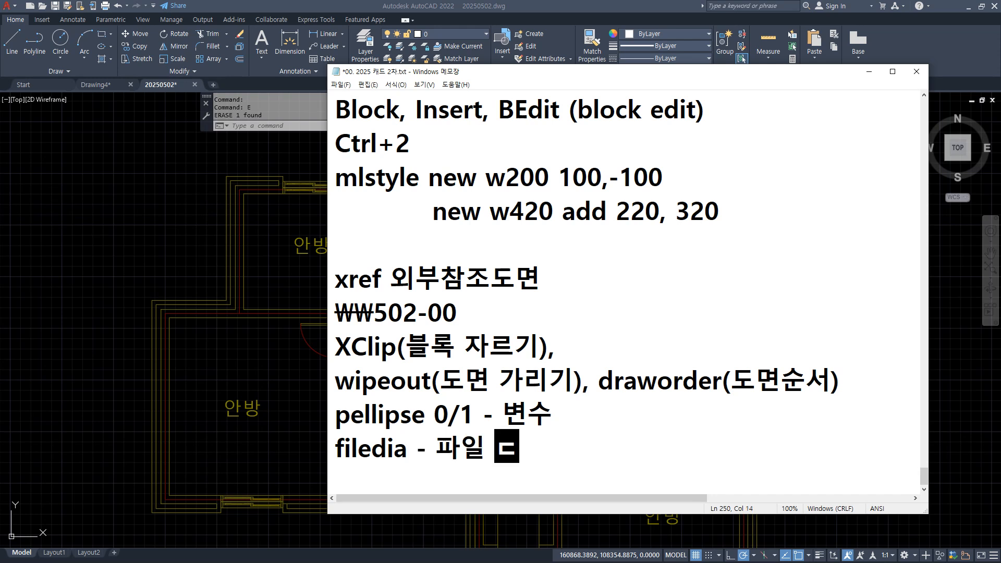
text(자)
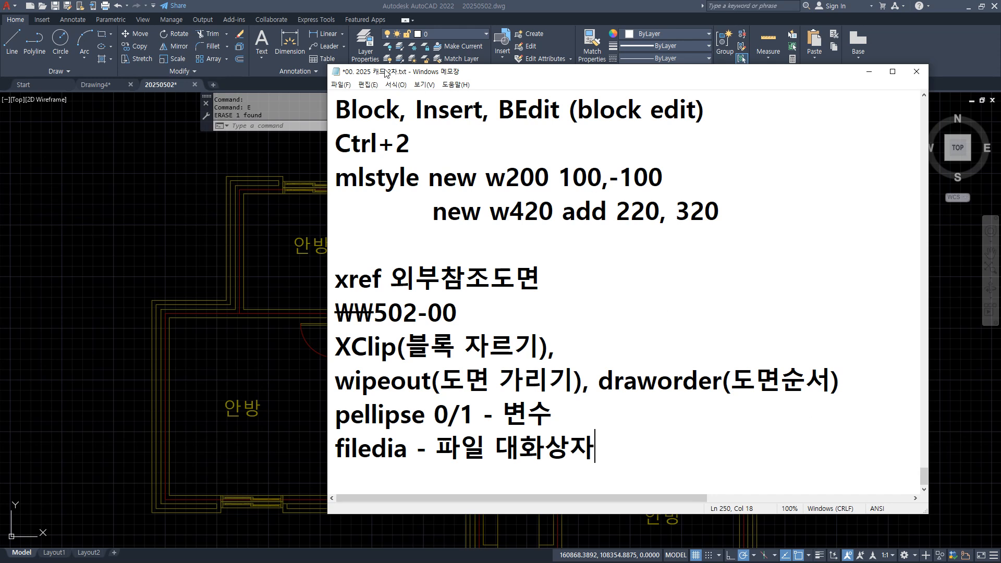
Switch to AutoCAD, start a new drawing to view the template selection dialog, and cancel it
click(281, 128)
text(new)
key(Return)
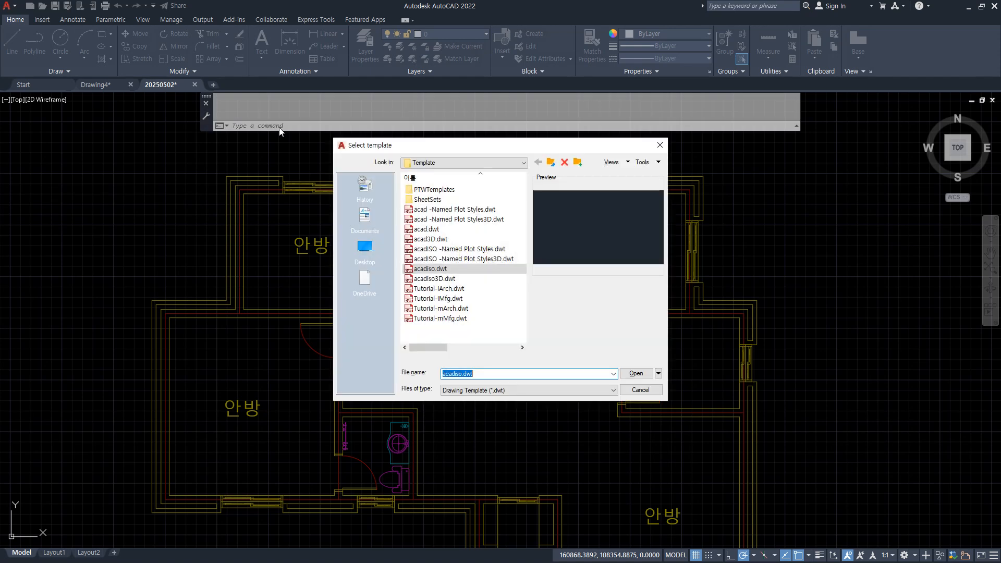
key(Escape)
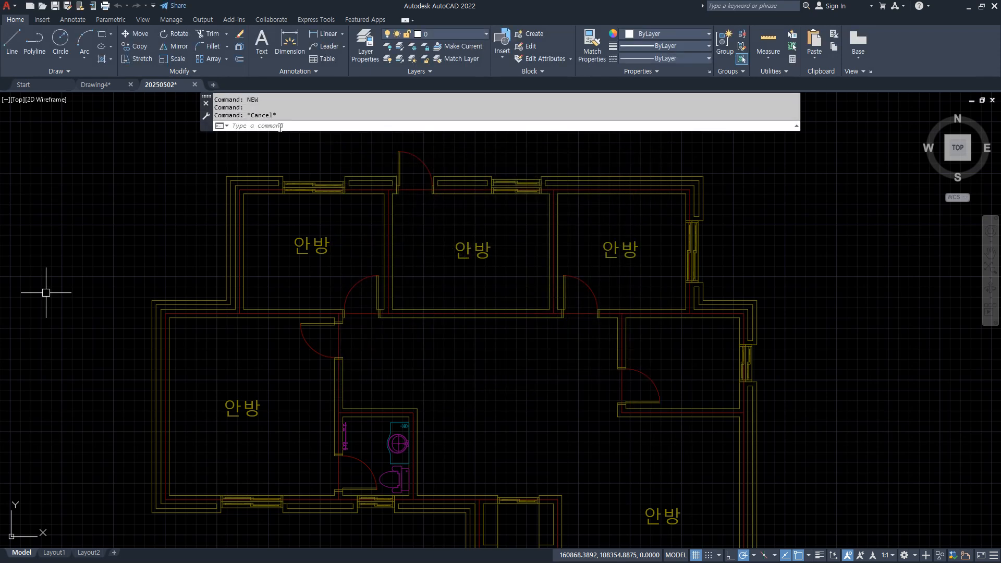
Set the FILEDIA system variable to 0 and create a new drawing without the file dialog
text(filedia)
key(Return)
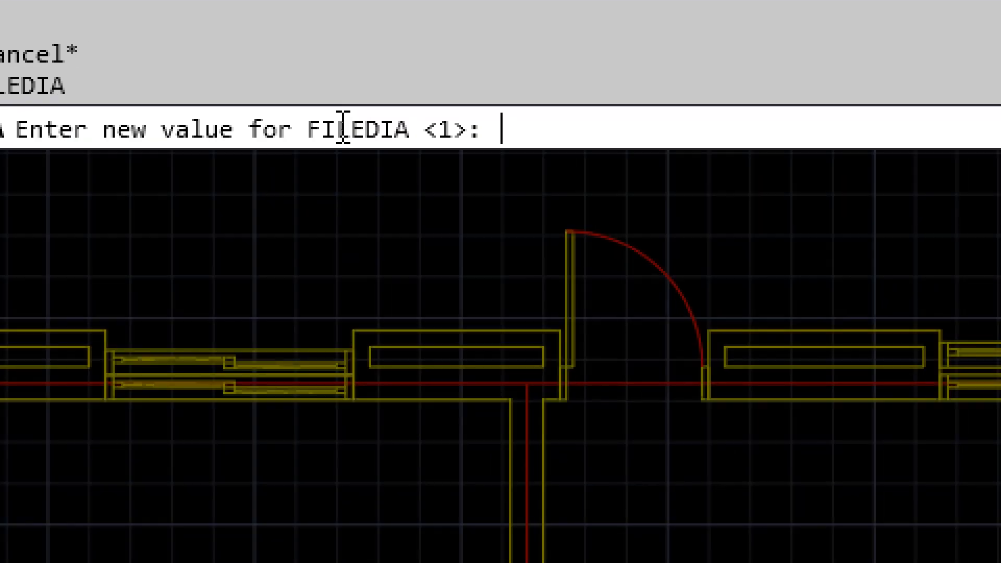
text(0)
key(Return)
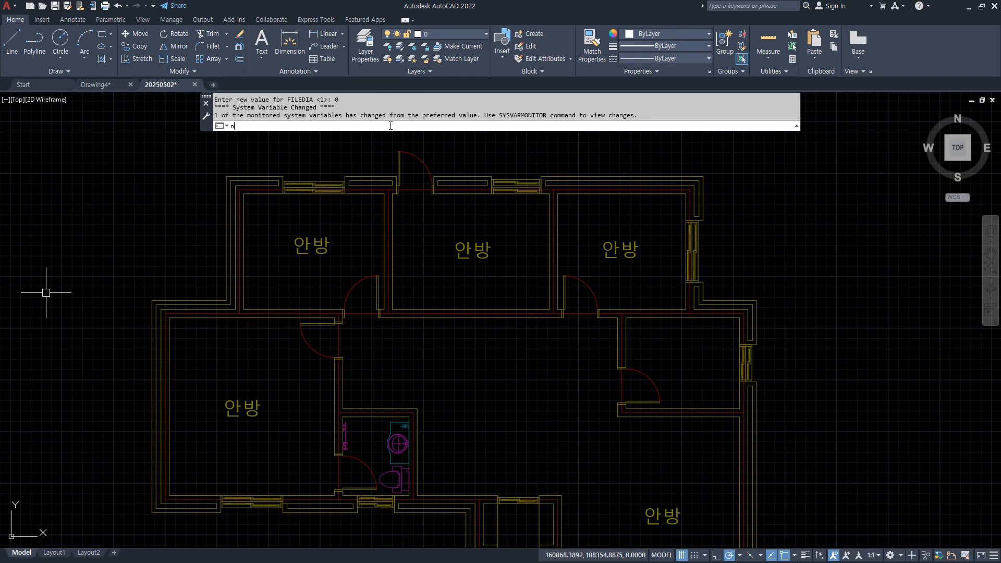
text(new)
key(Return)
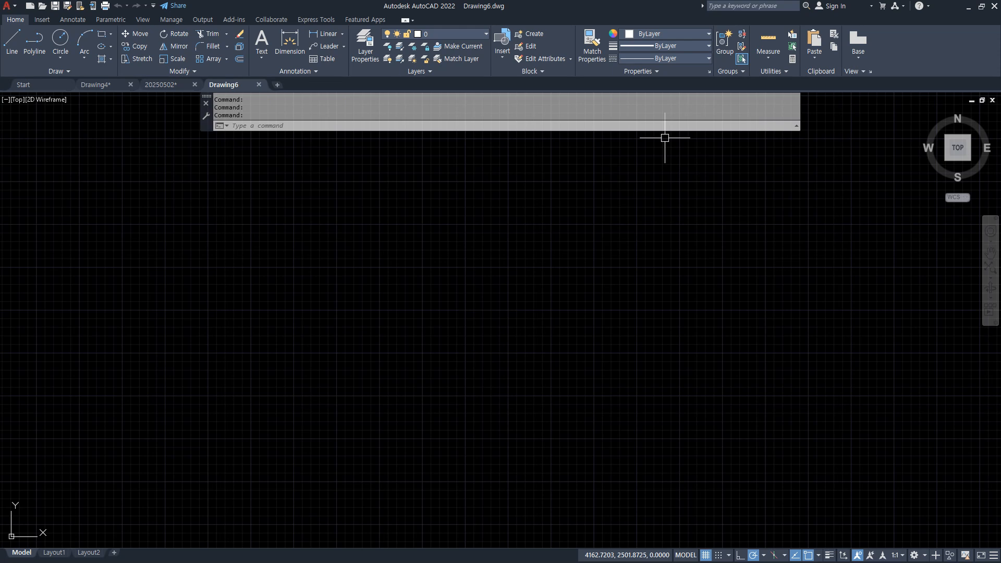
Close the new blank drawing and set the FILEDIA system variable to 1 in 20250502.dwg
click(258, 85)
text(filedia)
key(Return)
text(1)
key(Return)
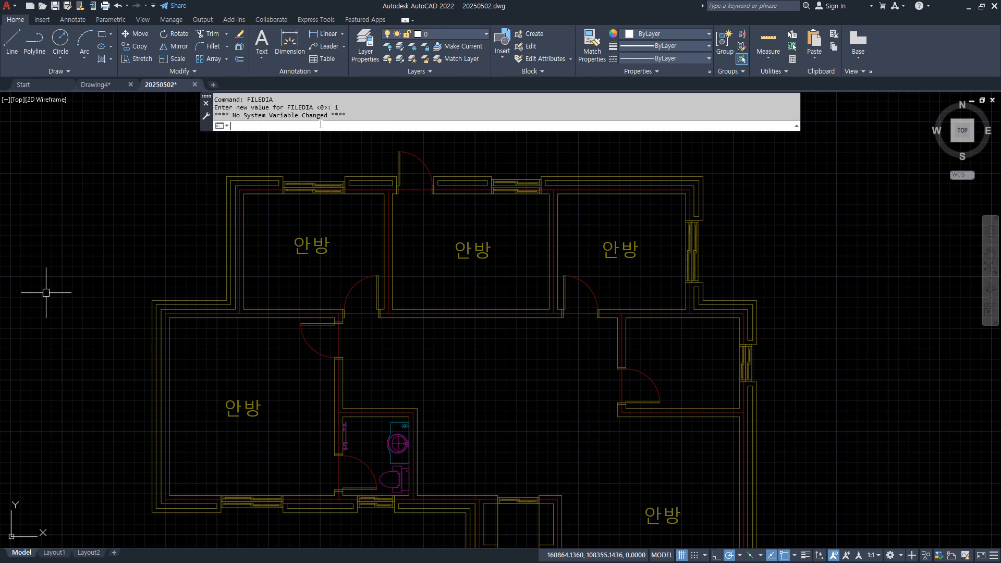
Check that starting a new drawing offers the template selection dialog with FILEDIA on, and cancel it
text(ne)
key(Return)
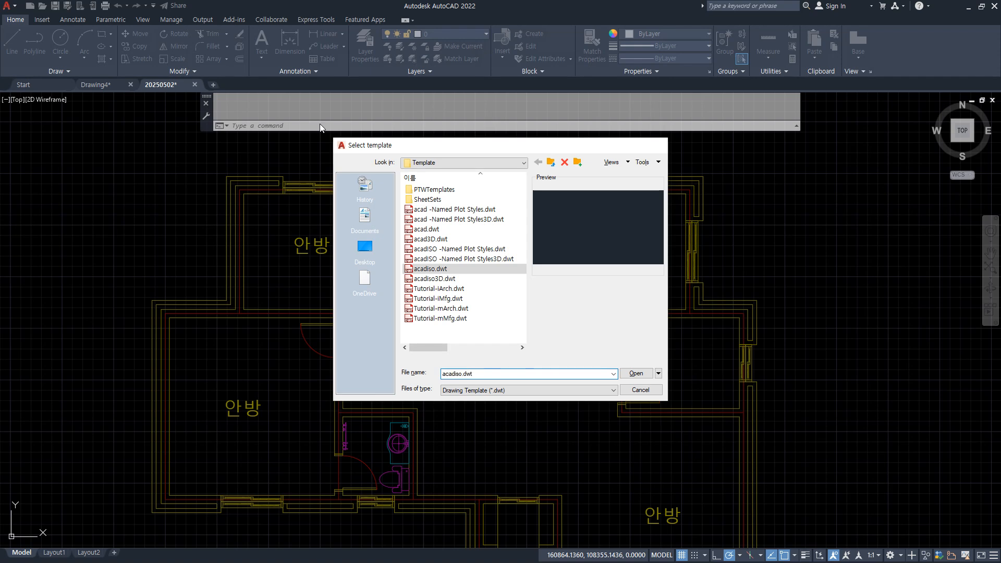
key(Escape)
key(Escape)
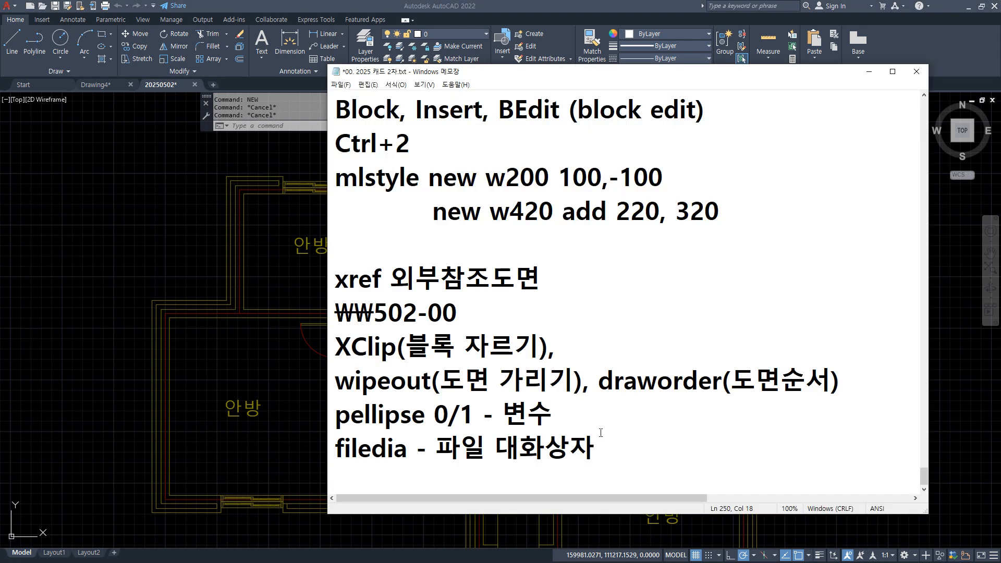
drag(316, 469, 645, 468)
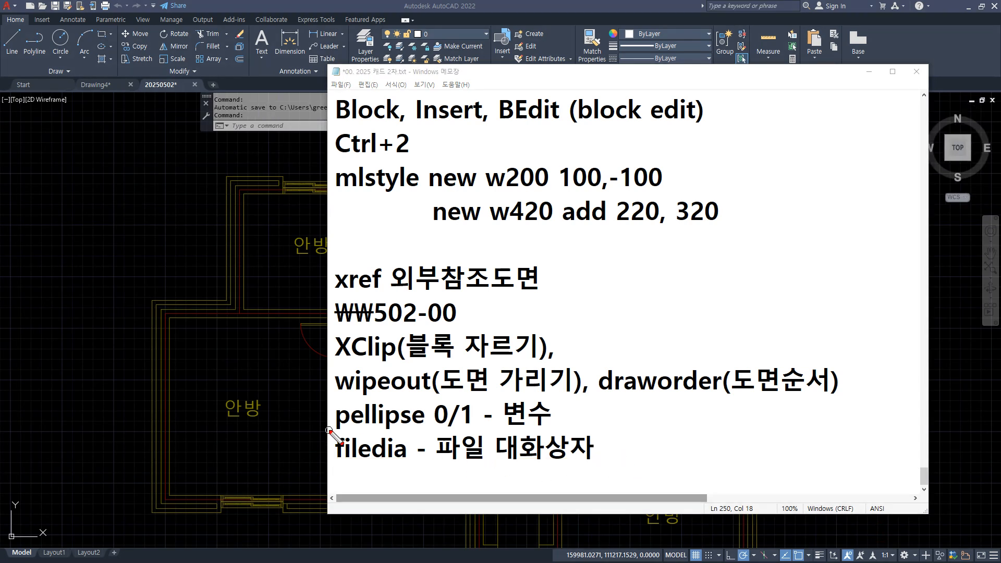
drag(327, 430, 540, 430)
Set the PELLIPSE system variable to 1 so that ellipses are drawn as polylines
click(307, 314)
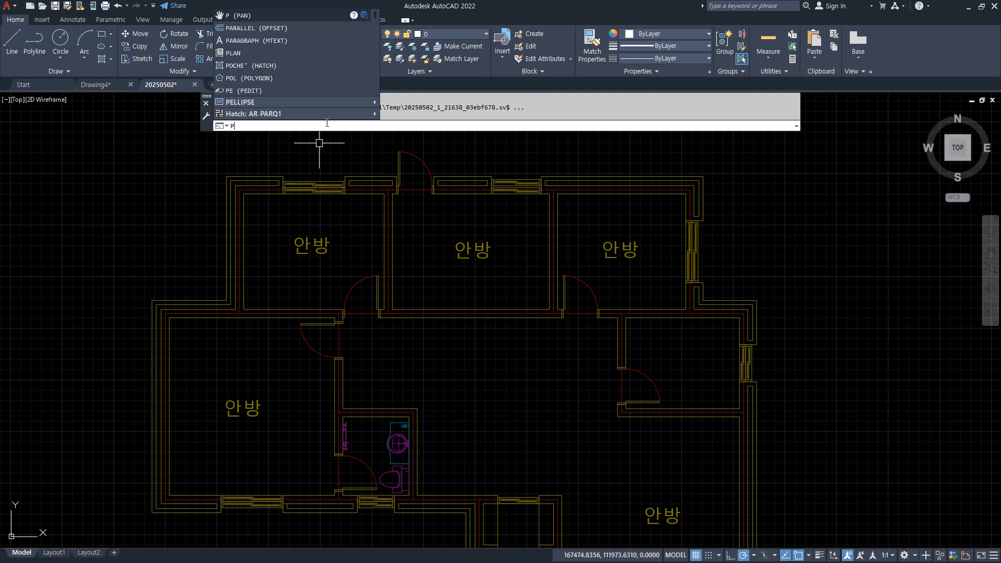
text(ellipse)
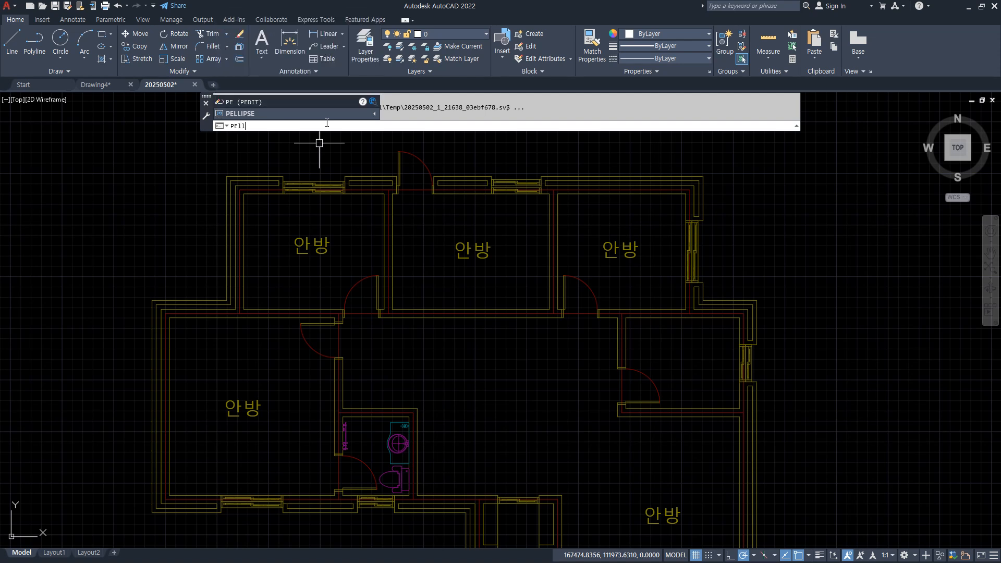
key(Return)
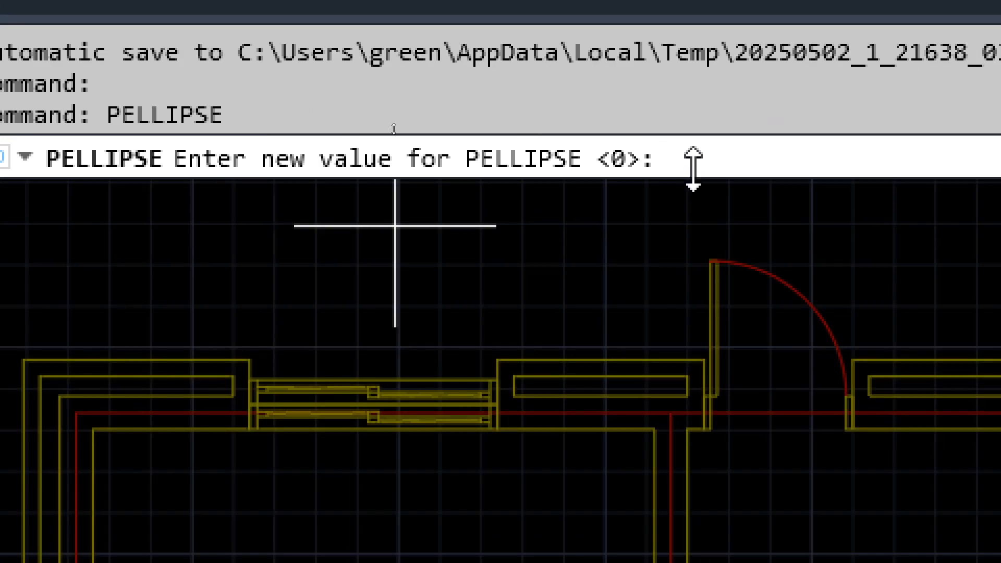
text(1)
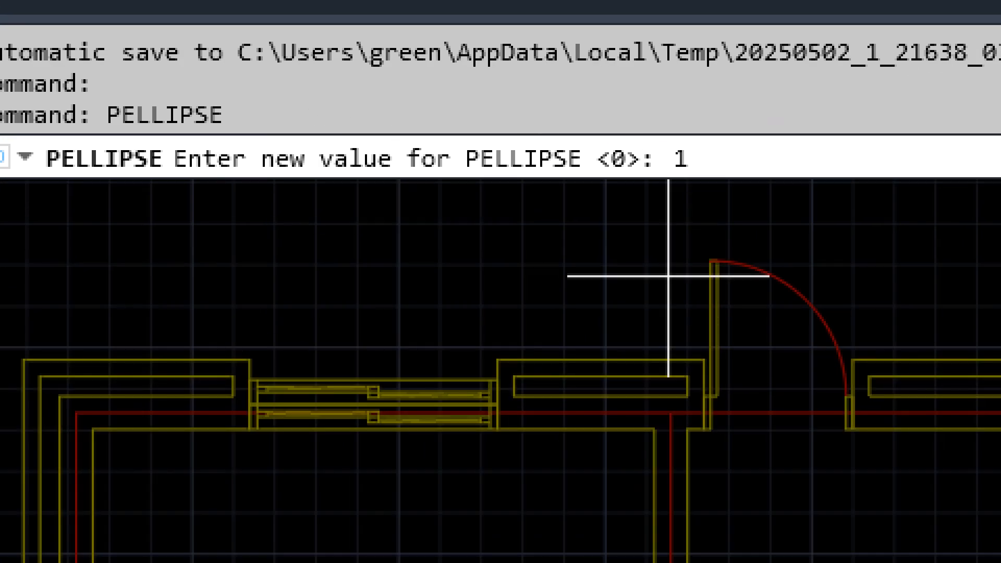
key(Return)
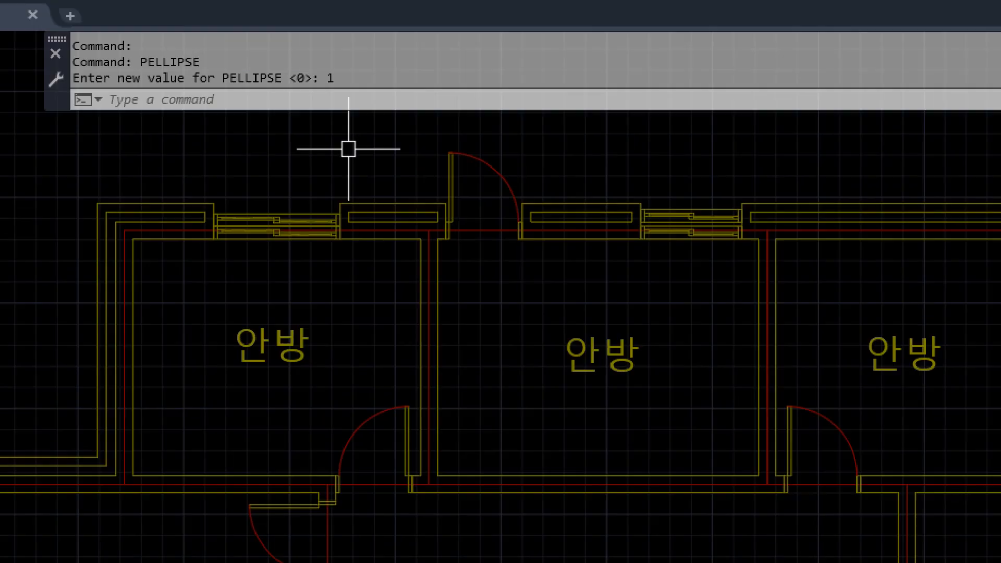
key(Escape)
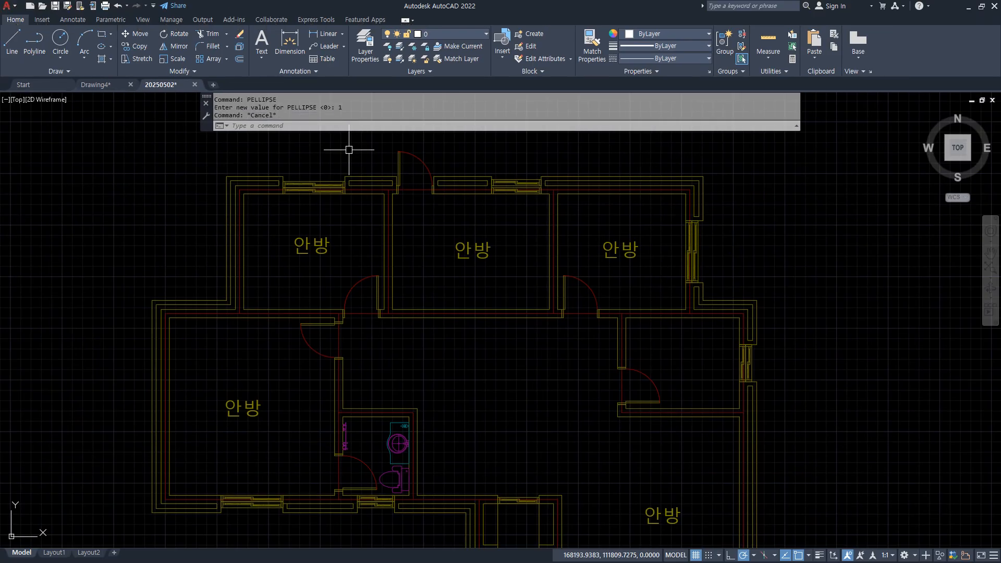
Draw an ellipse over the upper-right corner of the floor plan with a vertical half-axis of about 1362
text(el)
key(Return)
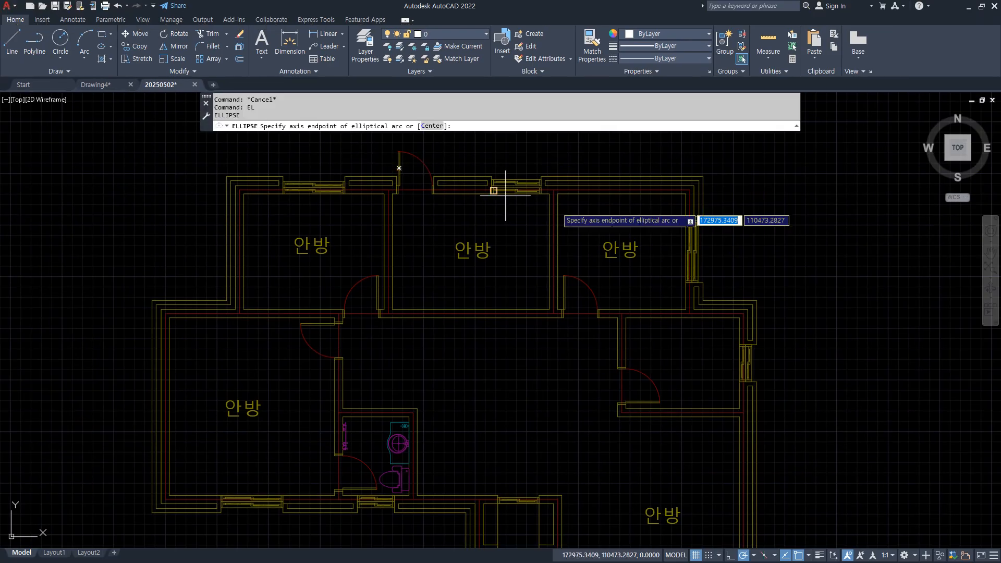
click(666, 254)
click(666, 142)
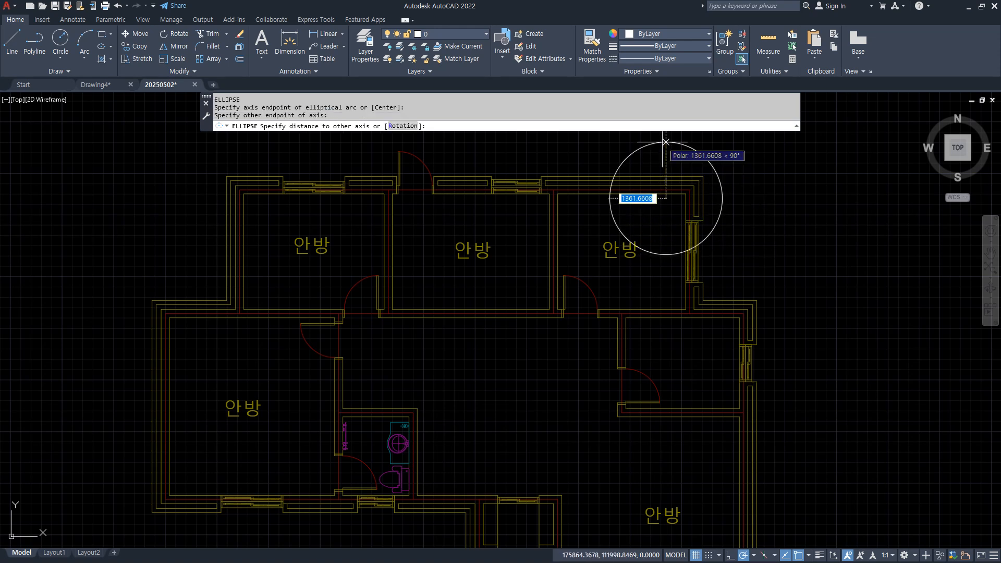
click(721, 167)
click(726, 178)
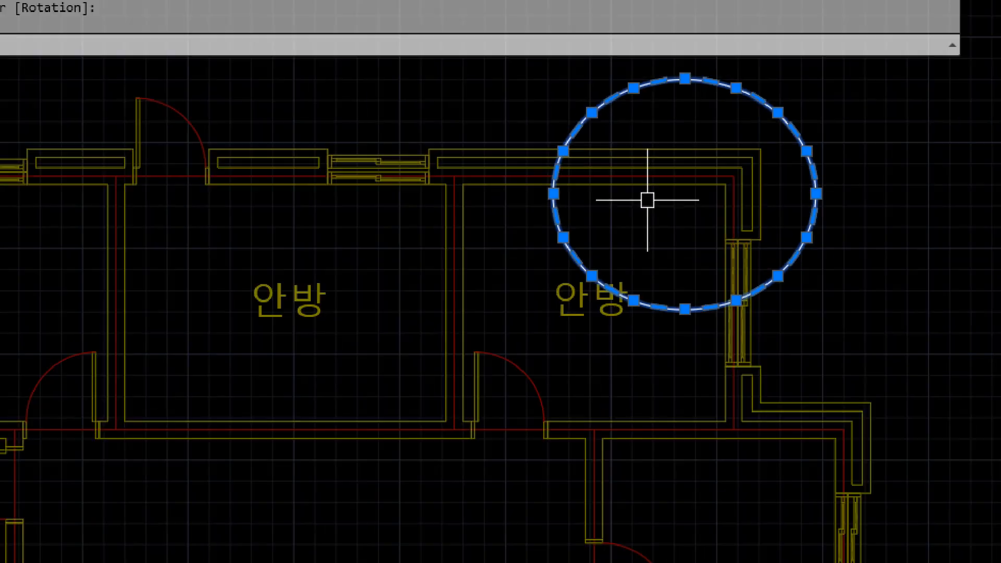
key(Escape)
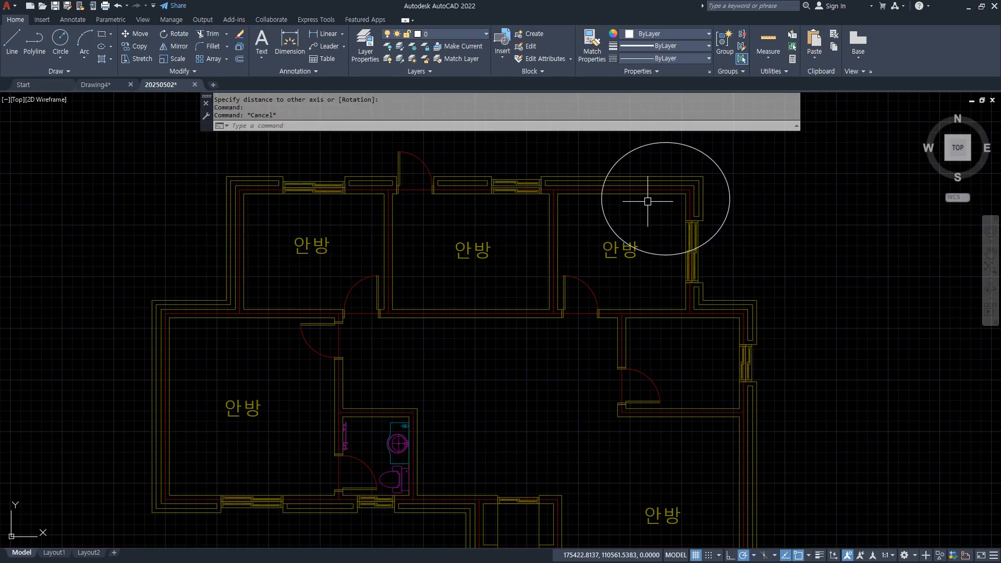
Try to create a wipeout from the ellipse with the Polyline option and inspect the ellipse's vertices
text(wipeout)
key(Return)
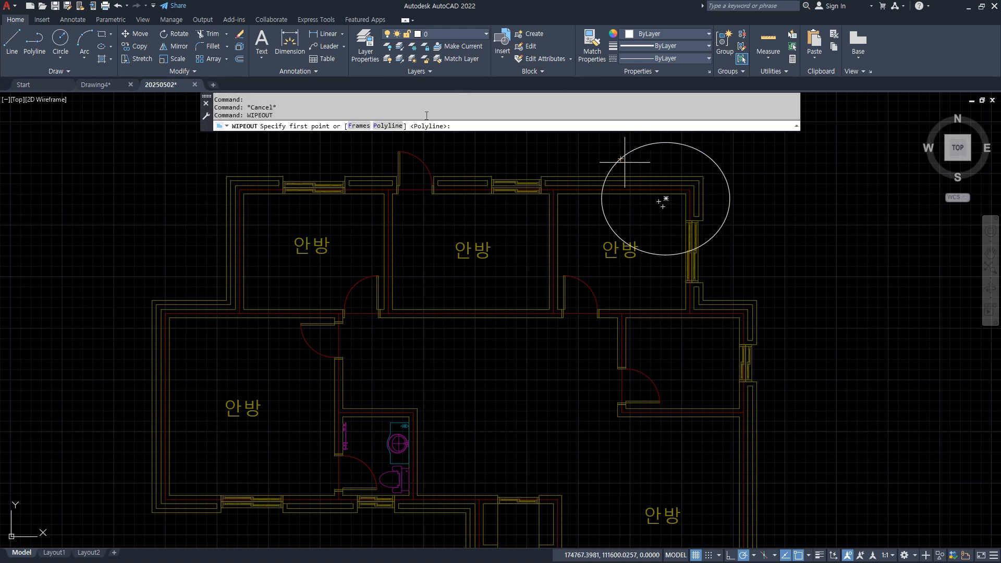
click(389, 125)
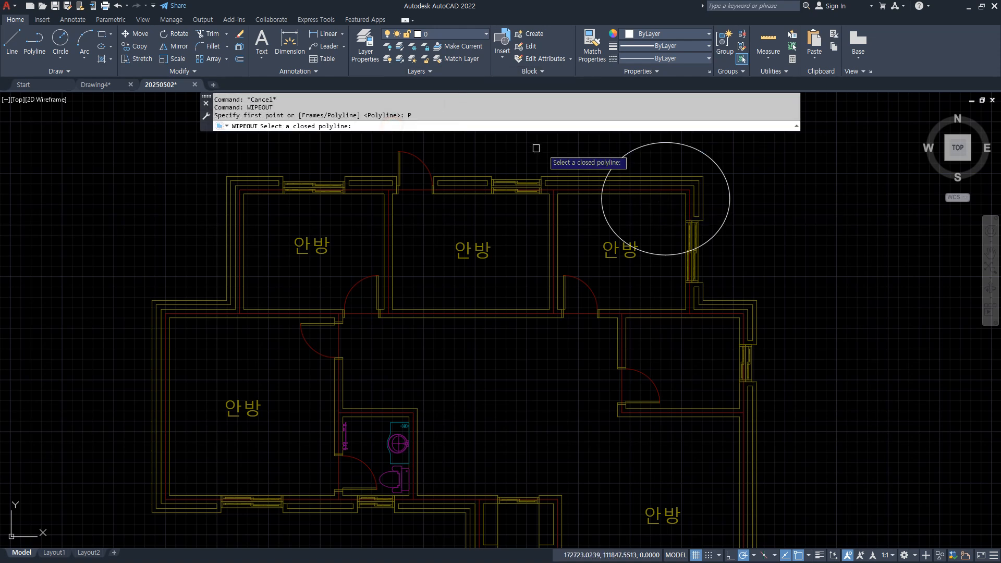
click(692, 145)
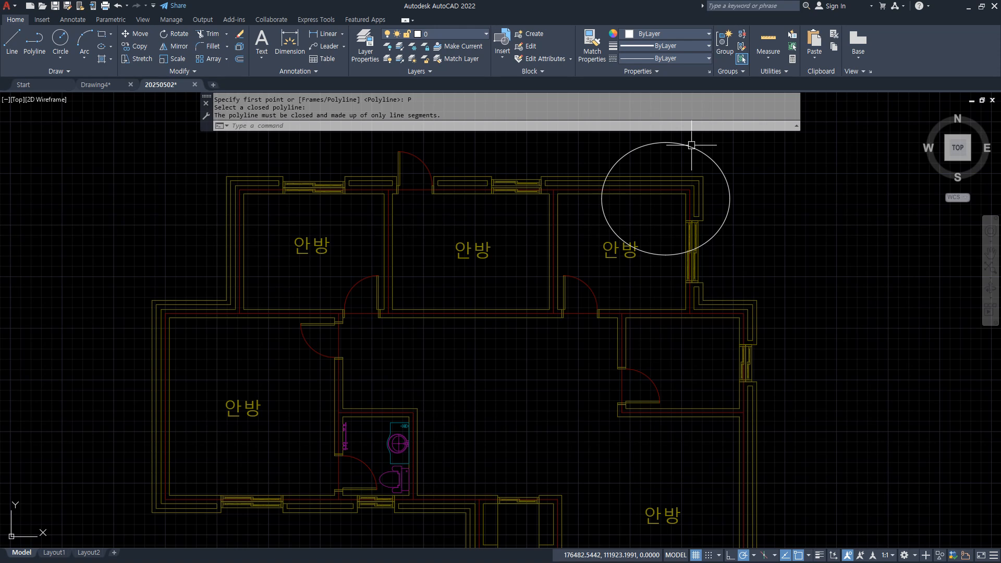
click(773, 162)
click(723, 240)
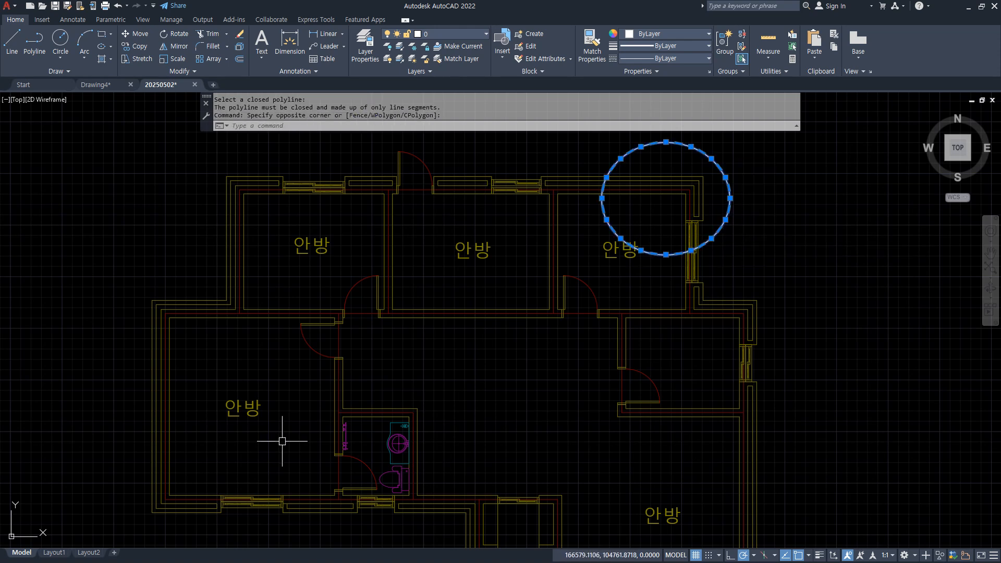
Set the PELLIPSE system variable to 0
text(P)
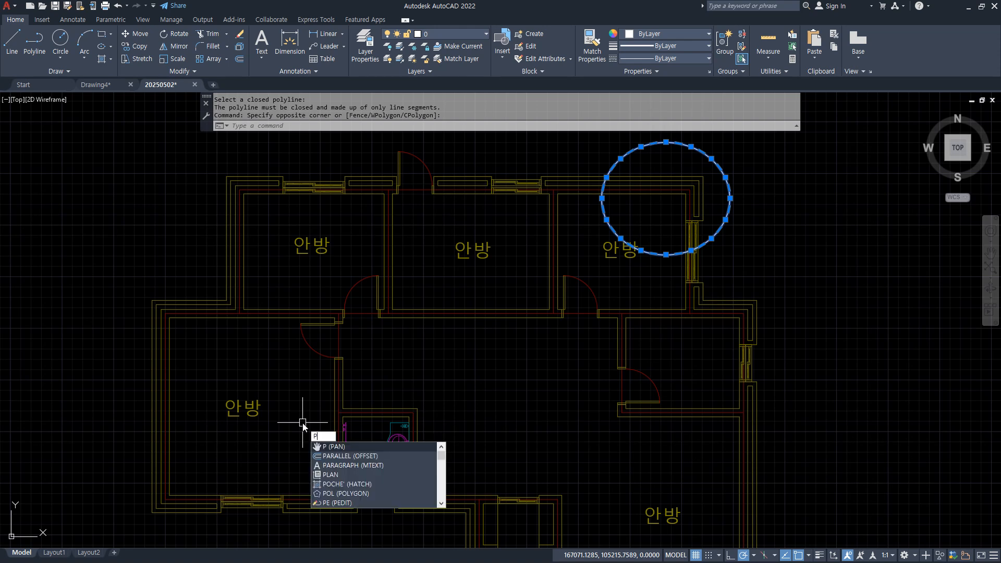
text(ellipse)
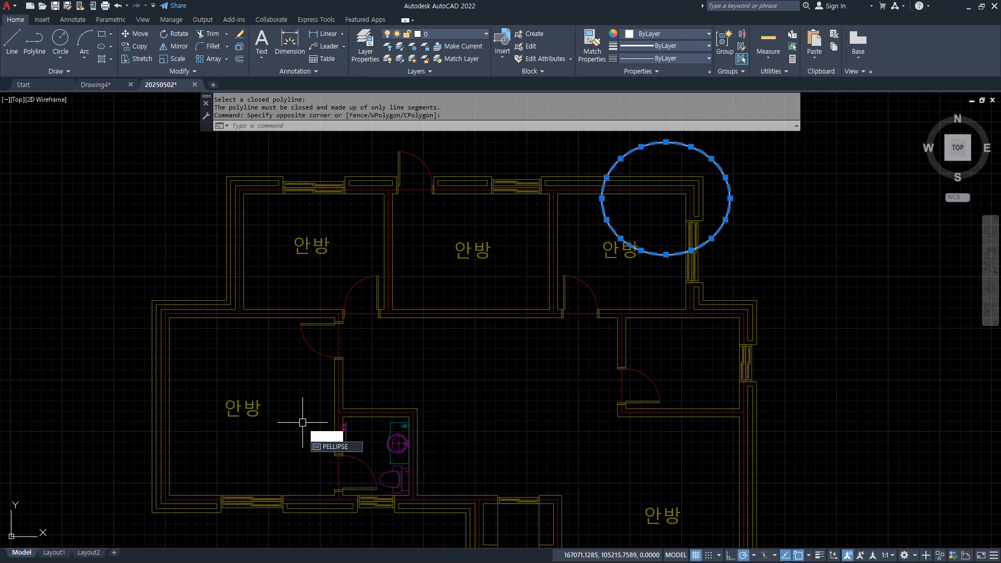
key(Return)
text(0)
key(Return)
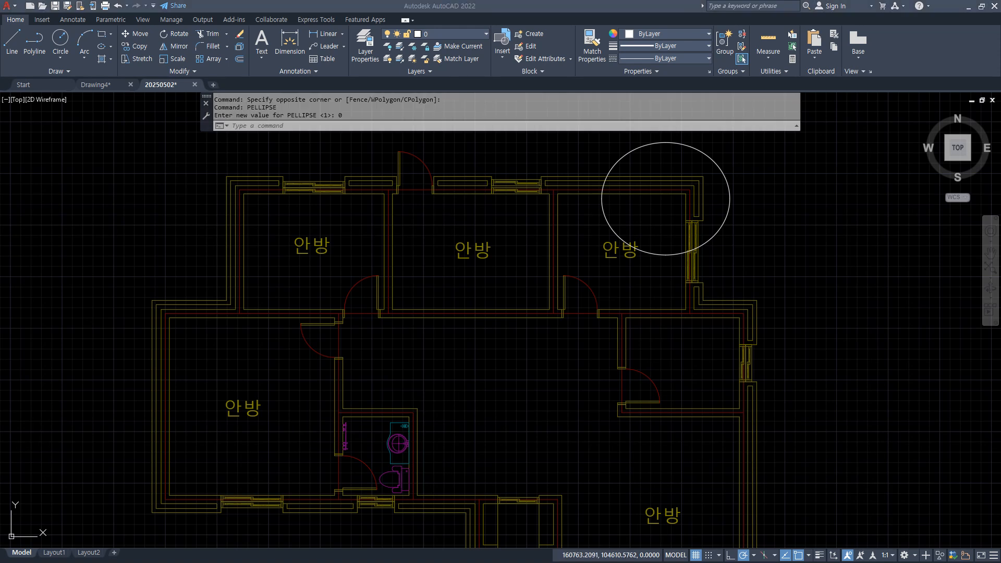
key(alt+Tab)
key(ctrl+2)
drag(327, 433, 671, 433)
key(Escape)
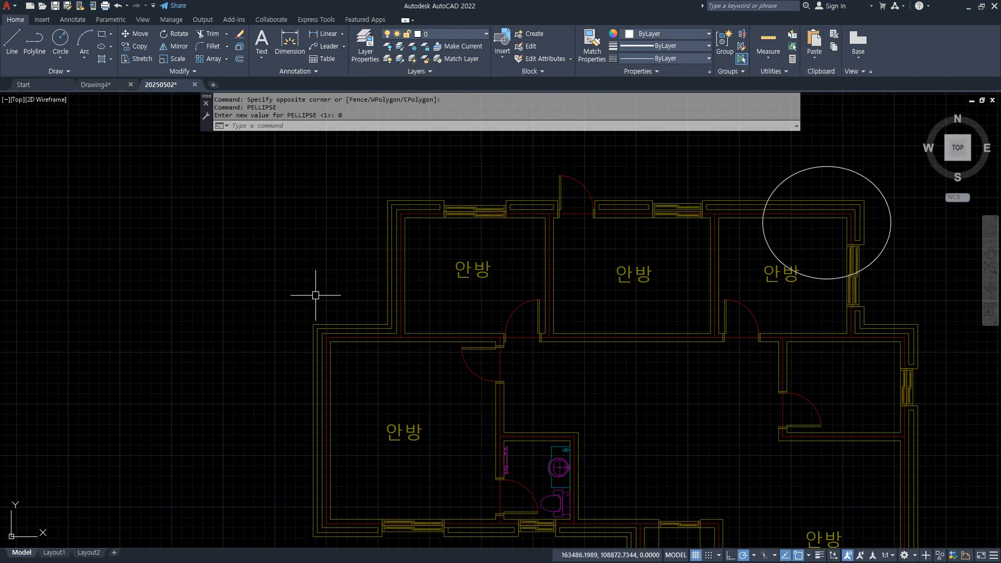
Draw a four-point wipeout in the empty space beside the plan, from about (160635, 111861) around to about (163423, 112113)
text(wipeout)
key(Return)
click(198, 172)
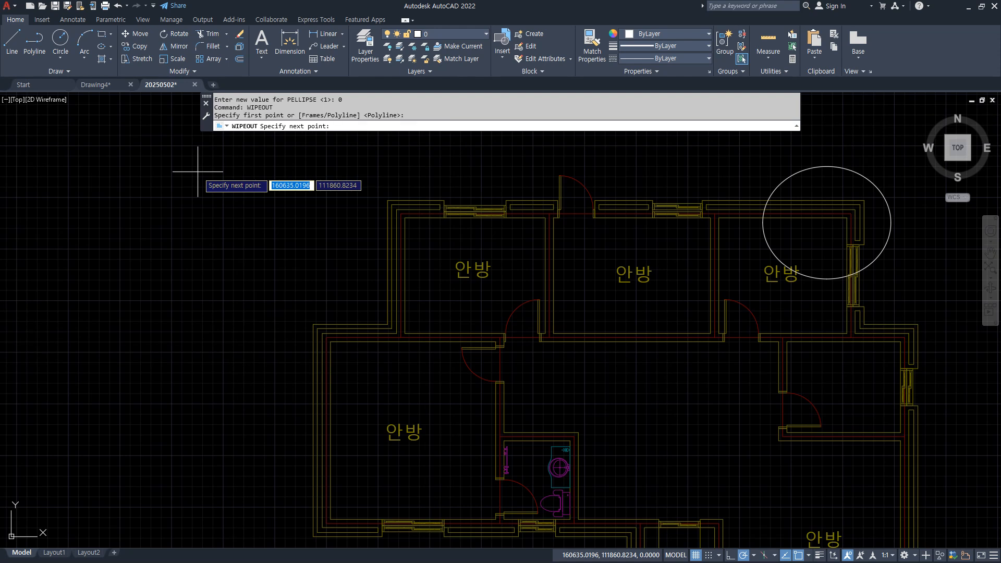
click(193, 291)
click(321, 286)
click(313, 162)
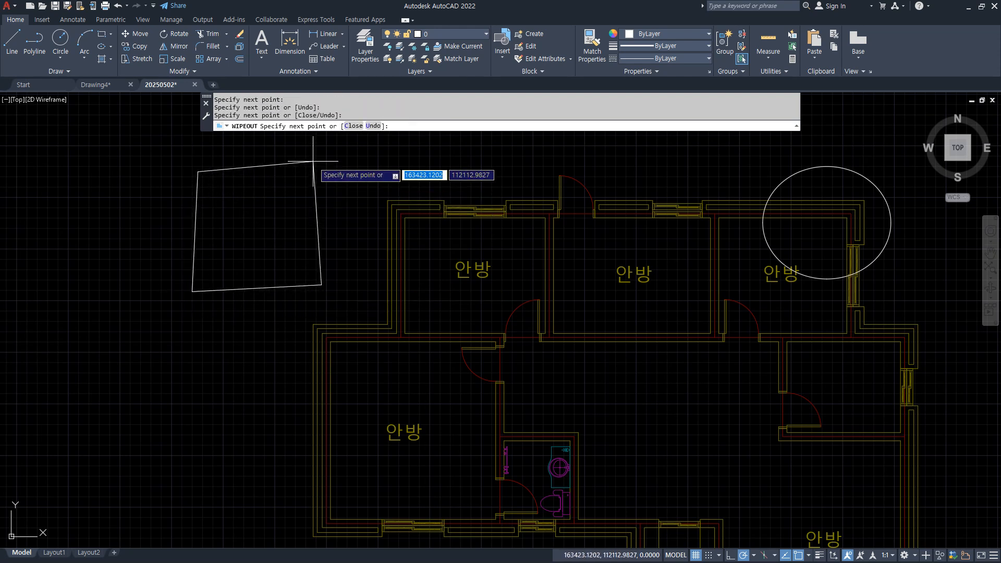
key(Return)
Draw a second four-point wipeout overlapping the first one, offset toward its lower left
key(Return)
click(124, 192)
click(275, 190)
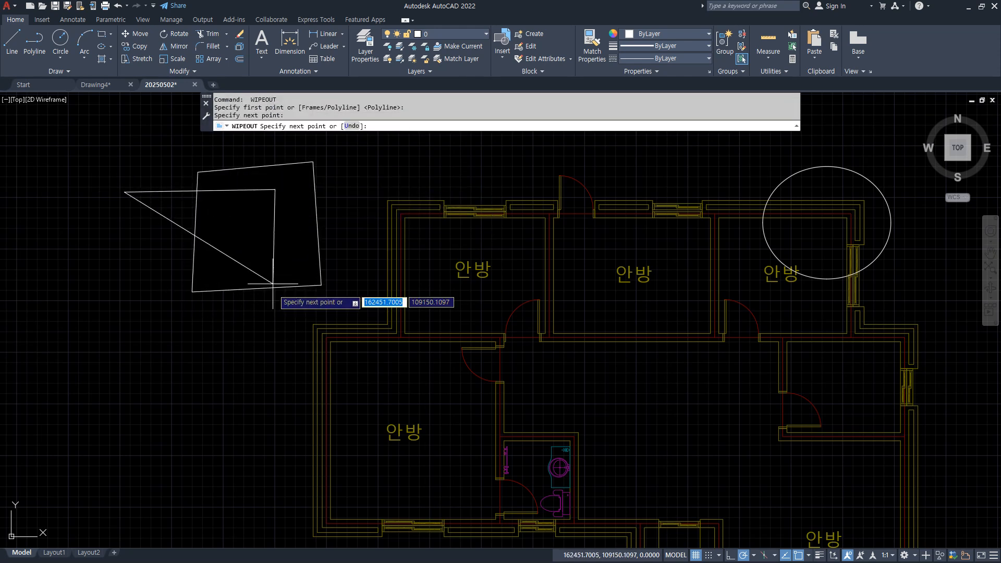
click(276, 322)
click(143, 334)
key(Return)
Draw a third four-point wipeout overlapping the second one, slightly lower and to its right
key(Return)
click(153, 235)
click(175, 370)
click(305, 372)
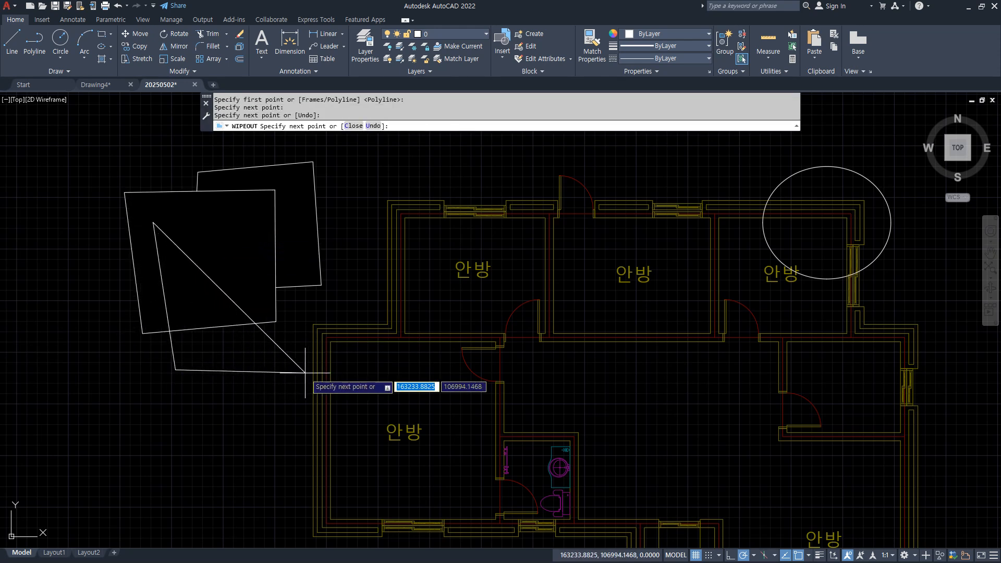
click(303, 218)
key(Return)
Draw a fourth four-point wipeout overlapping the third one and the outer walls at the plan's left side
key(Return)
click(186, 249)
click(214, 425)
click(368, 401)
click(349, 242)
key(Return)
key(Return)
click(256, 227)
key(Escape)
Draw a fifth, larger four-point wipeout overlapping the fourth one and covering part of the lower-left room
key(Return)
click(255, 270)
click(292, 465)
click(465, 407)
click(414, 272)
key(Return)
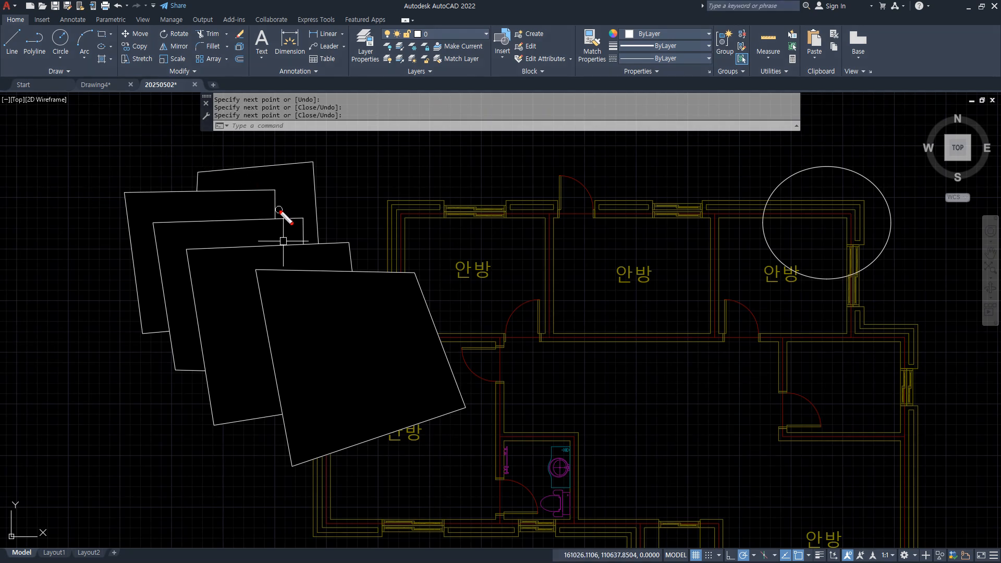
drag(370, 368, 359, 360)
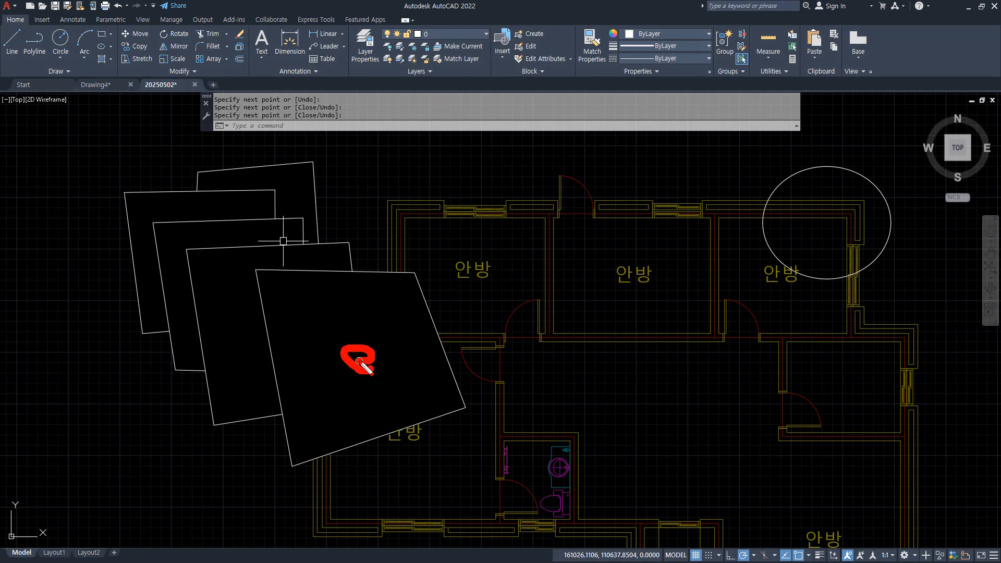
Use DRAWORDER with Above objects to bring the third wipeout above the fourth wipeout
text(w)
text(r)
key(BackSpace)
key(BackSpace)
text(d)
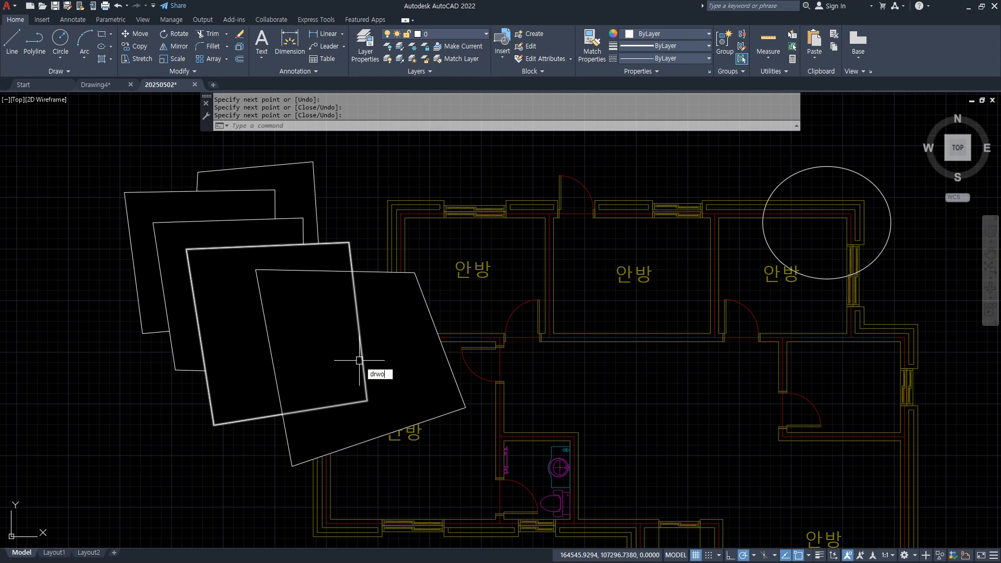
text(rw)
key(BackSpace)
text(a)
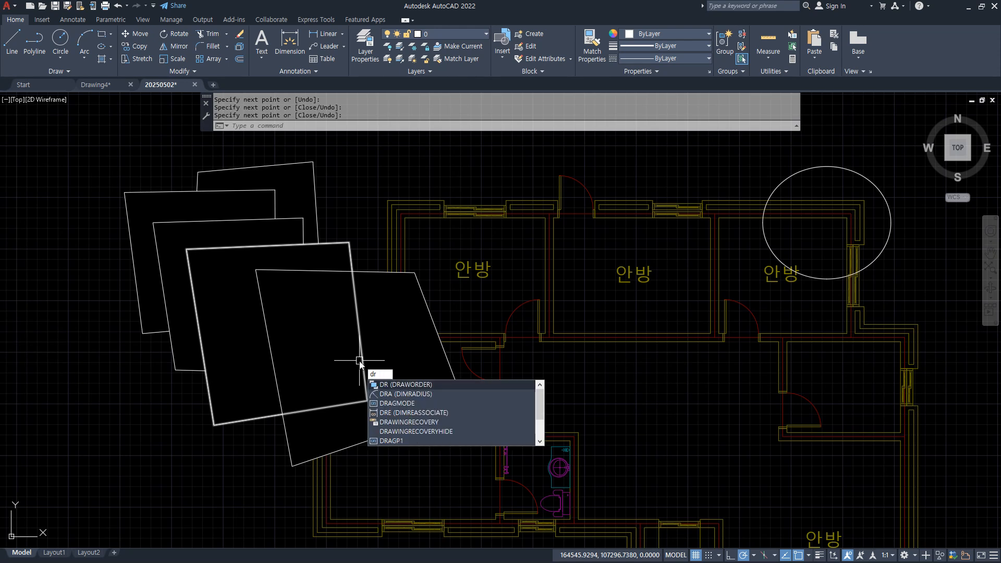
text(worder)
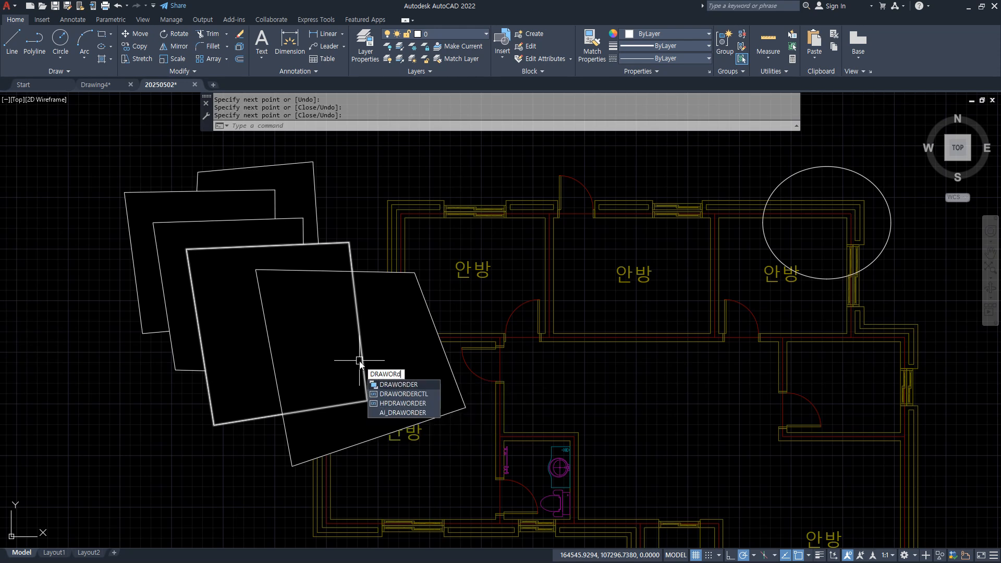
key(Return)
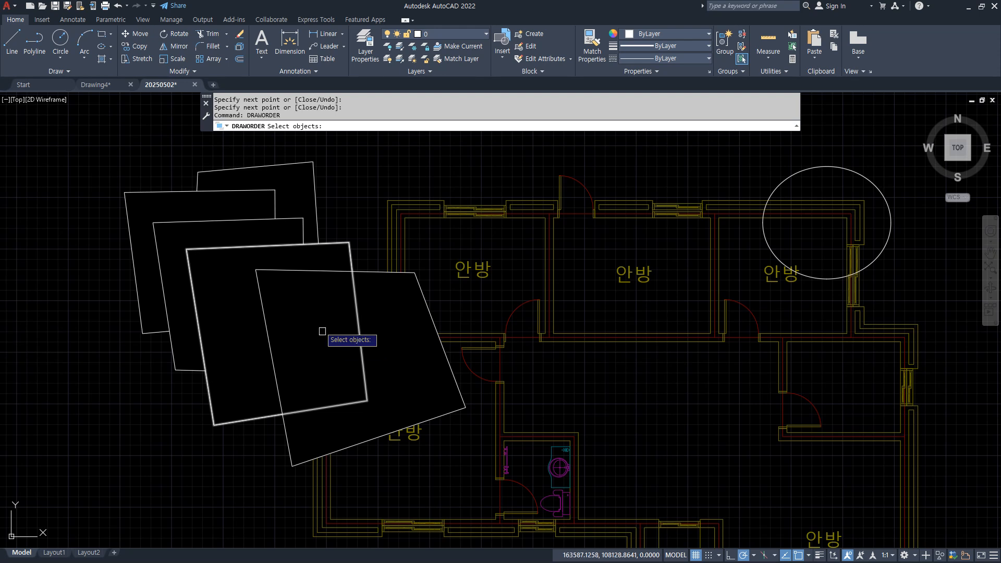
click(241, 221)
key(Return)
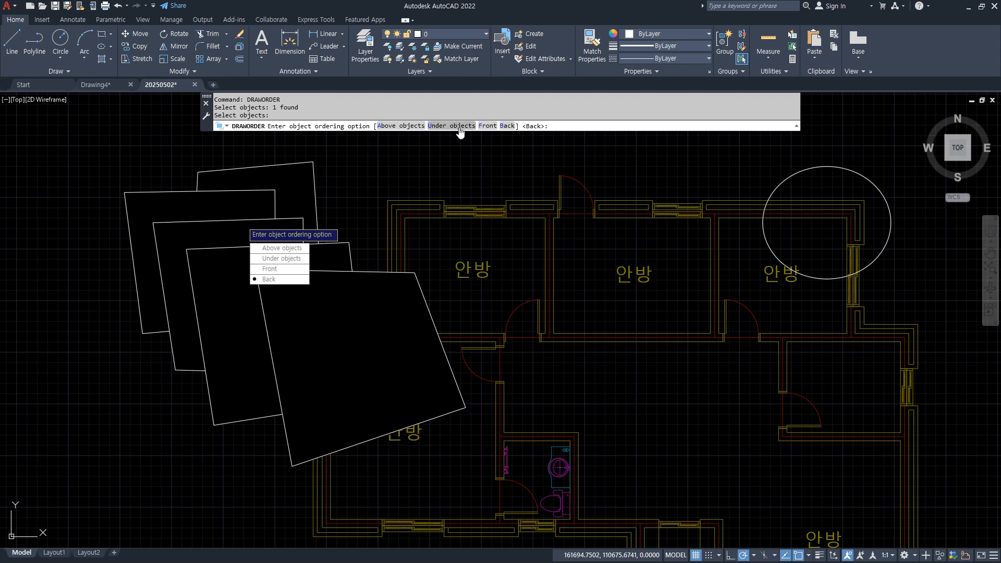
click(388, 126)
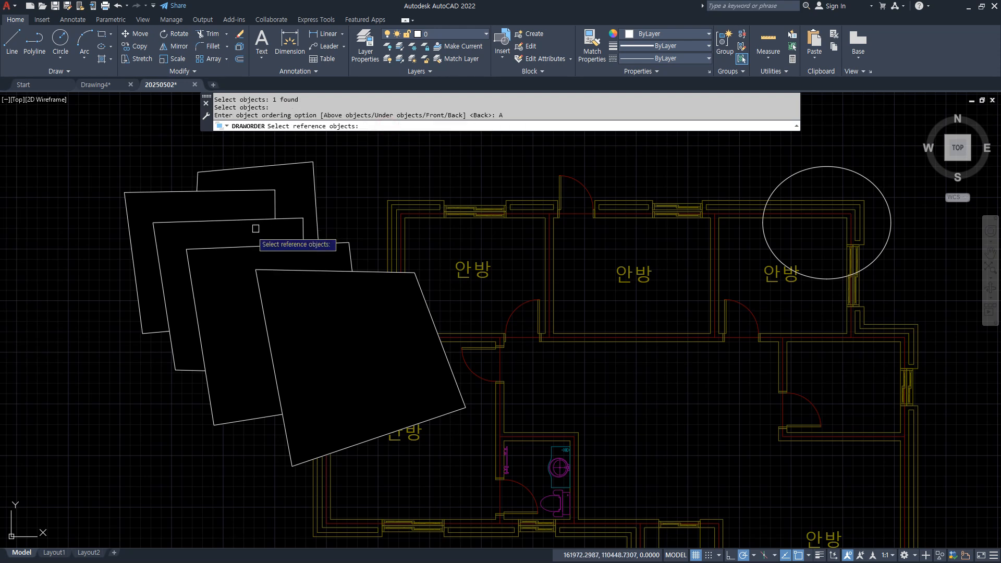
click(225, 246)
key(Return)
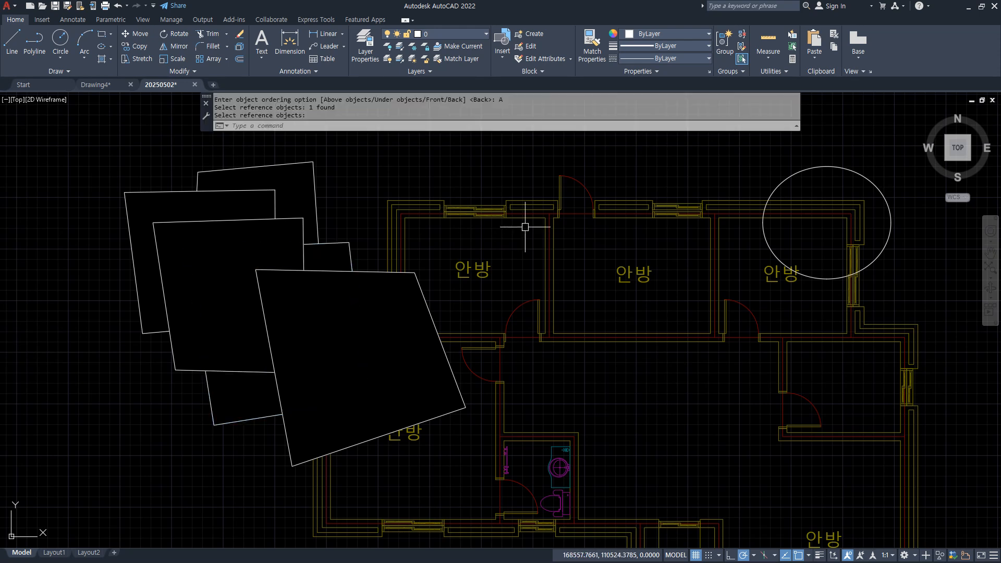
mouse_move(332, 246)
mouse_down()
mouse_move(194, 258)
mouse_move(204, 382)
mouse_up()
drag(293, 225, 304, 228)
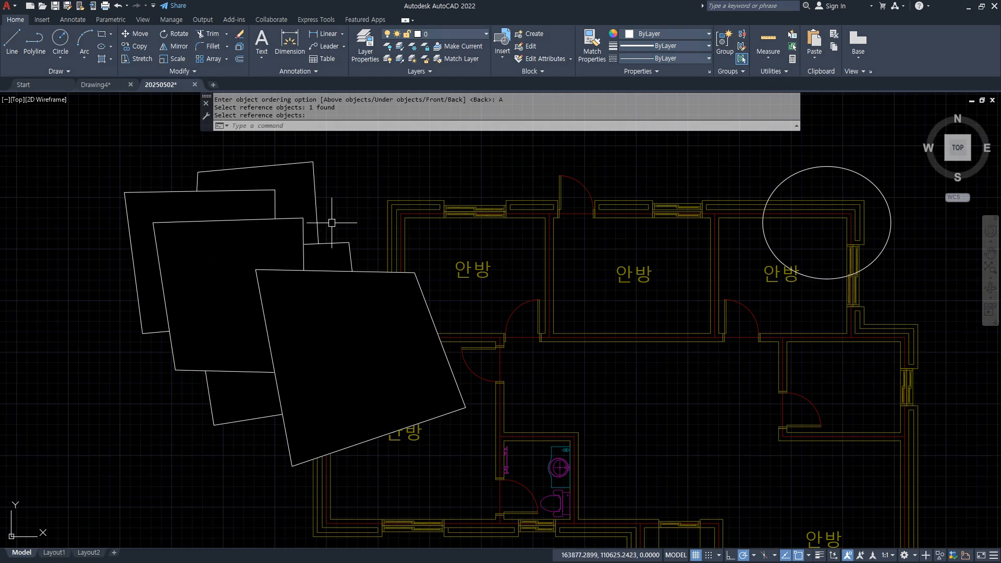
Use DRAWORDER with Above objects to bring the fourth wipeout above the third wipeout
key(Return)
click(343, 240)
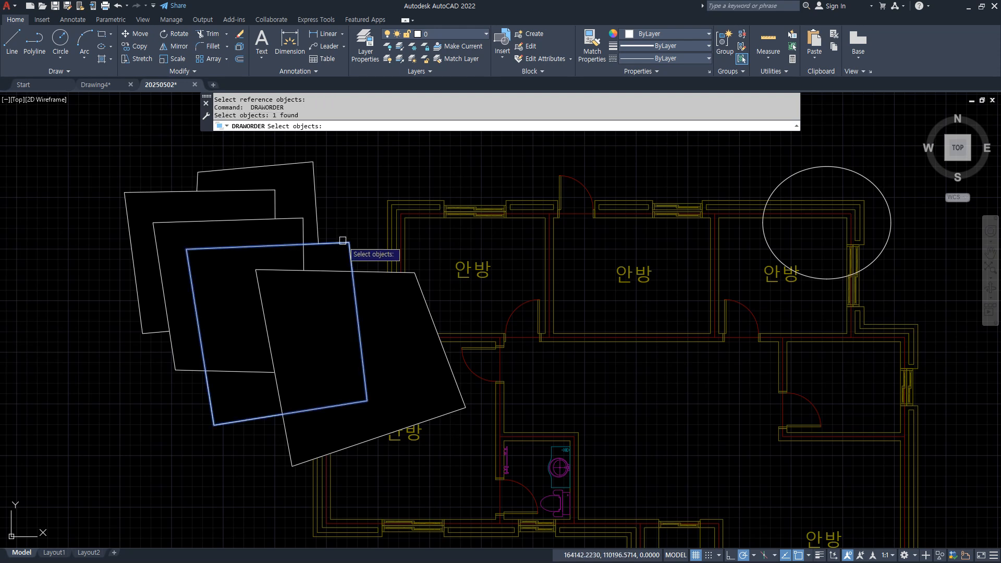
key(Return)
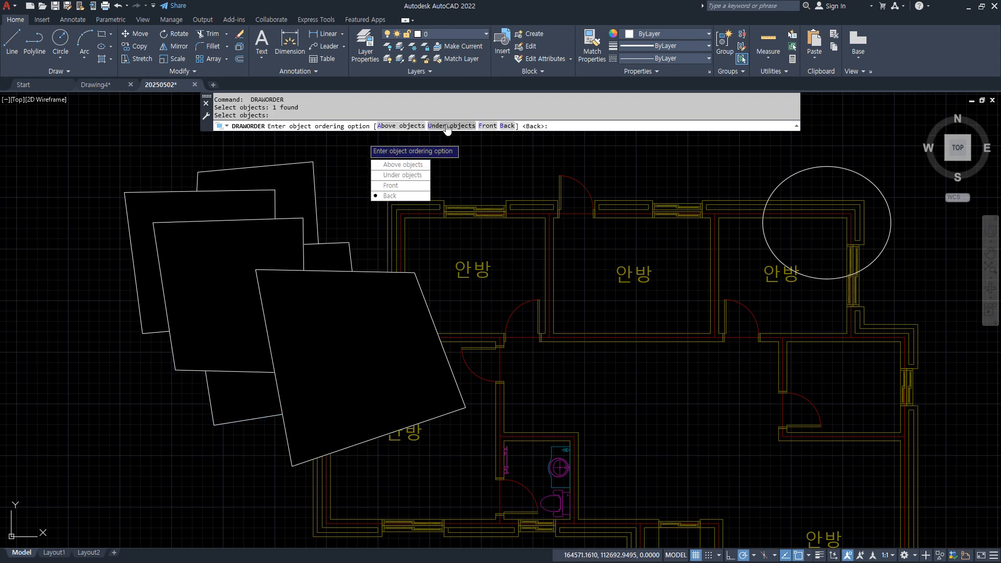
click(411, 127)
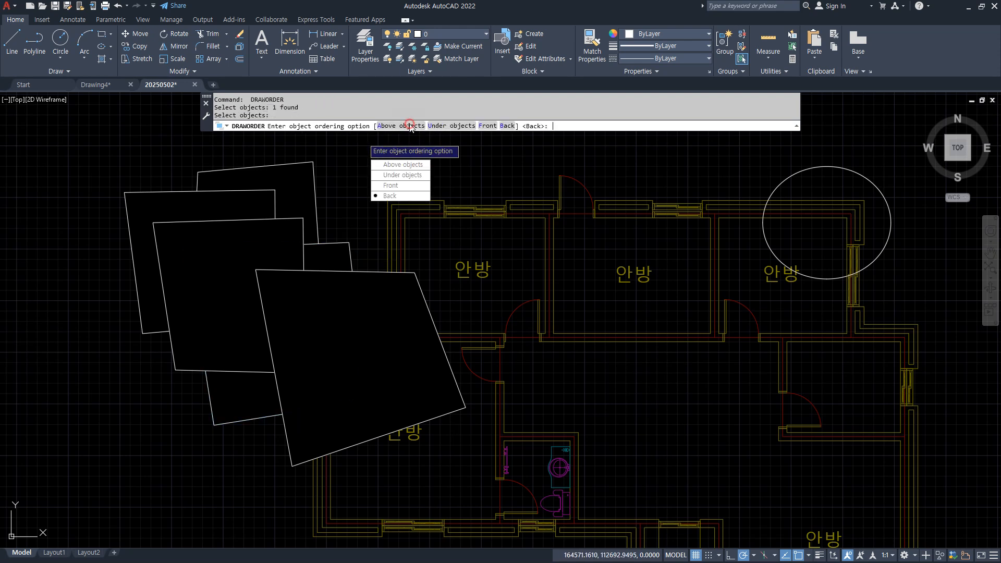
click(195, 222)
key(Return)
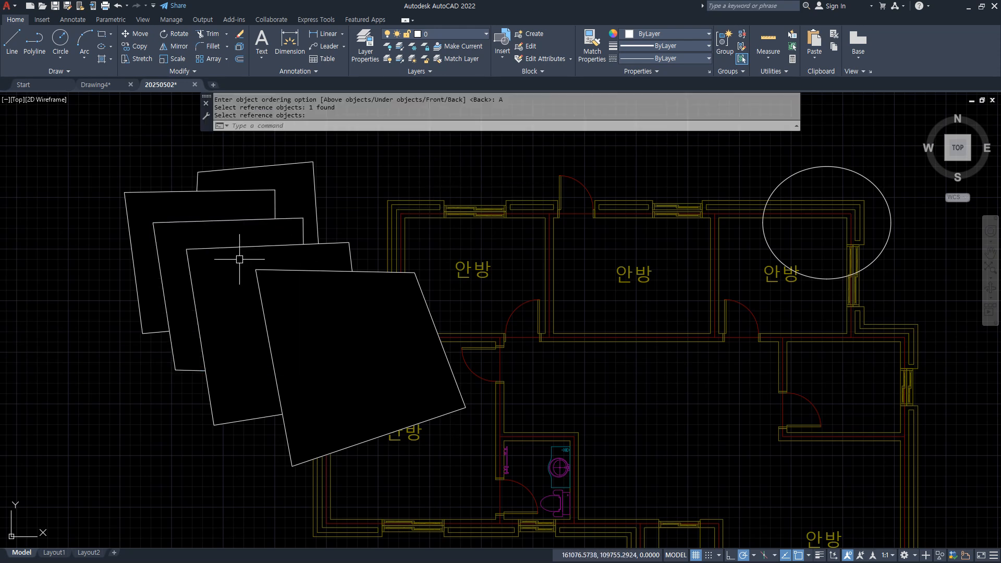
Send the third wipeout under the second wipeout with the Send Under Objects draw order option
key(Return)
click(193, 222)
right_click(193, 222)
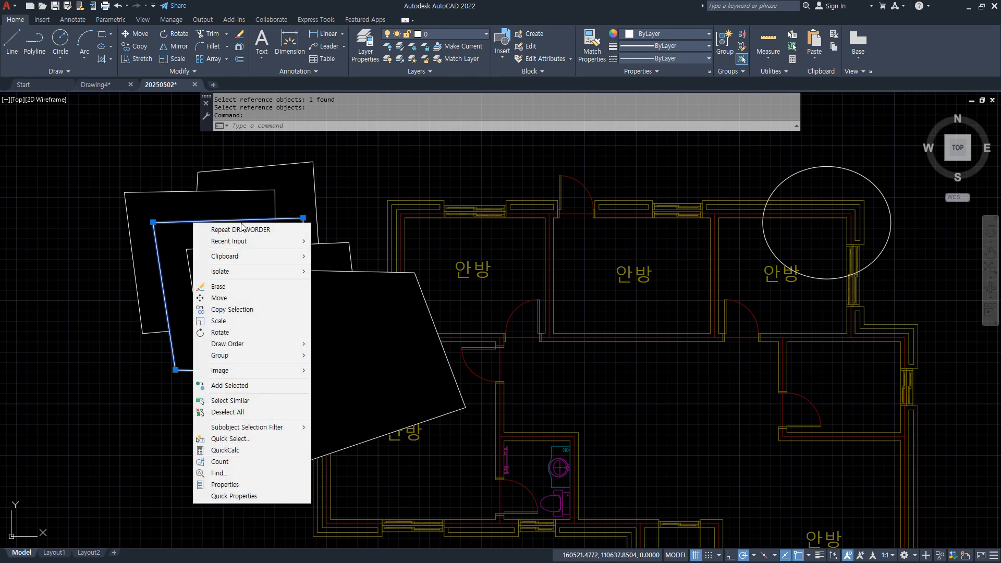
mouse_move(257, 347)
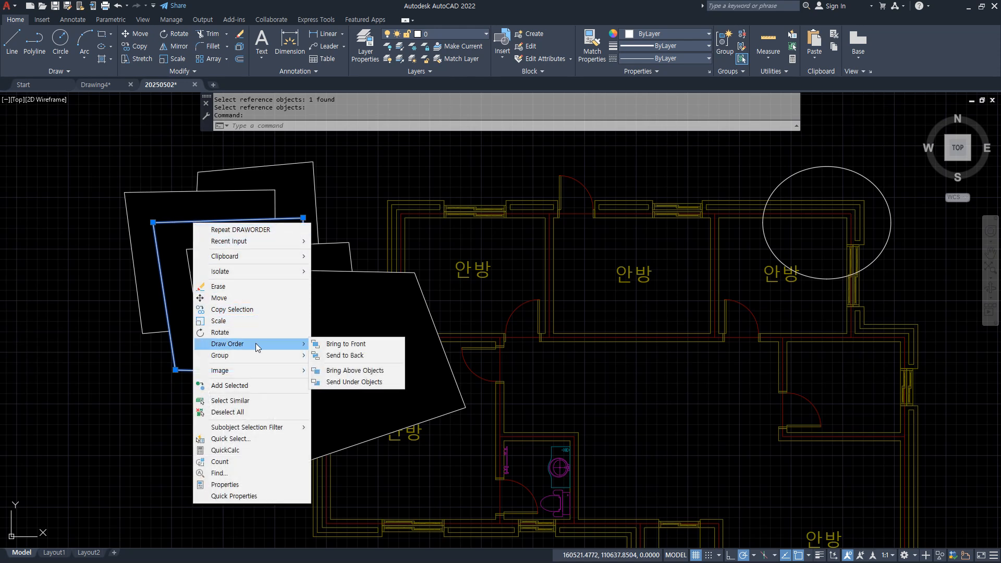
click(389, 384)
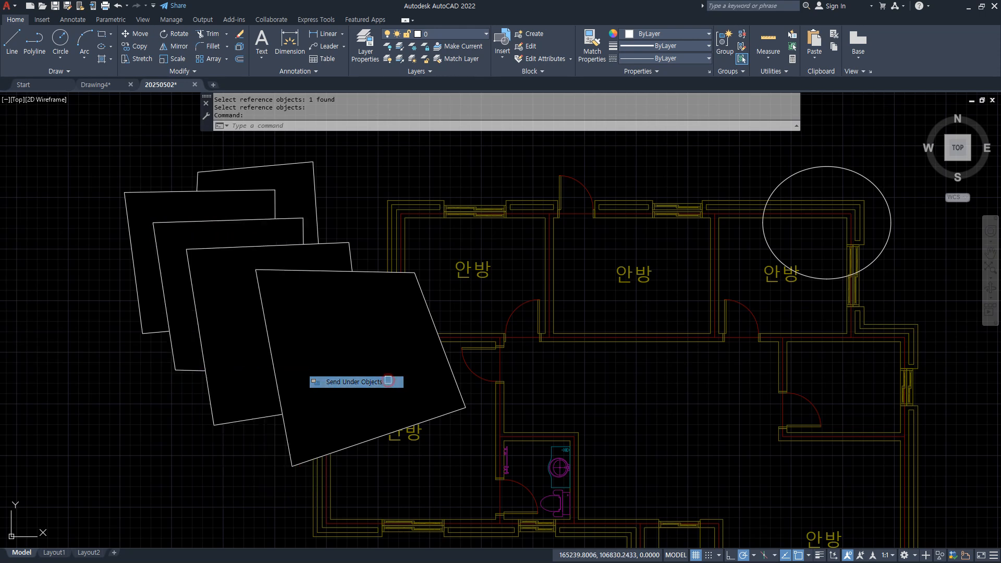
click(276, 219)
key(Return)
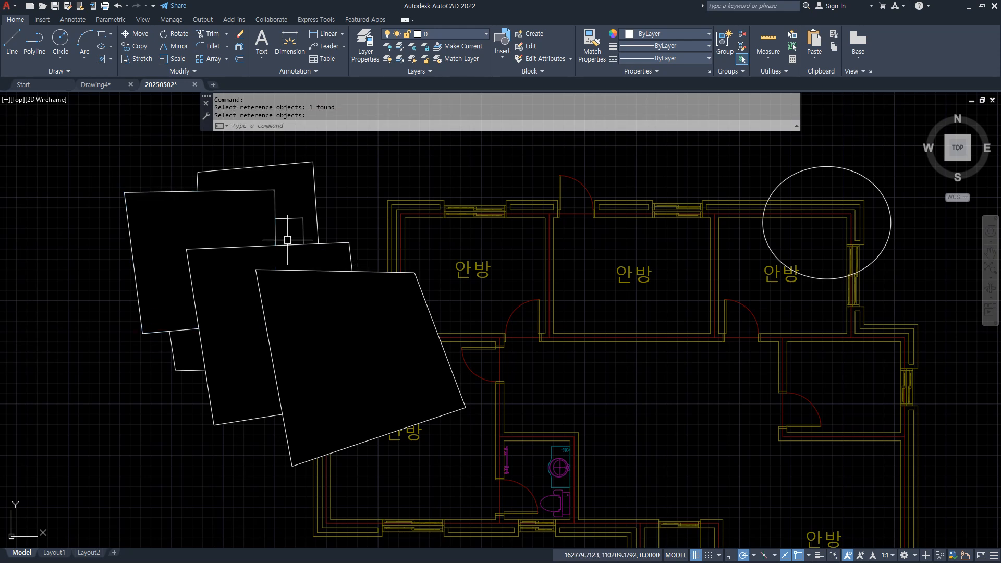
Send the fourth wipeout under the second wipeout with the Send Under Objects draw order option
click(297, 244)
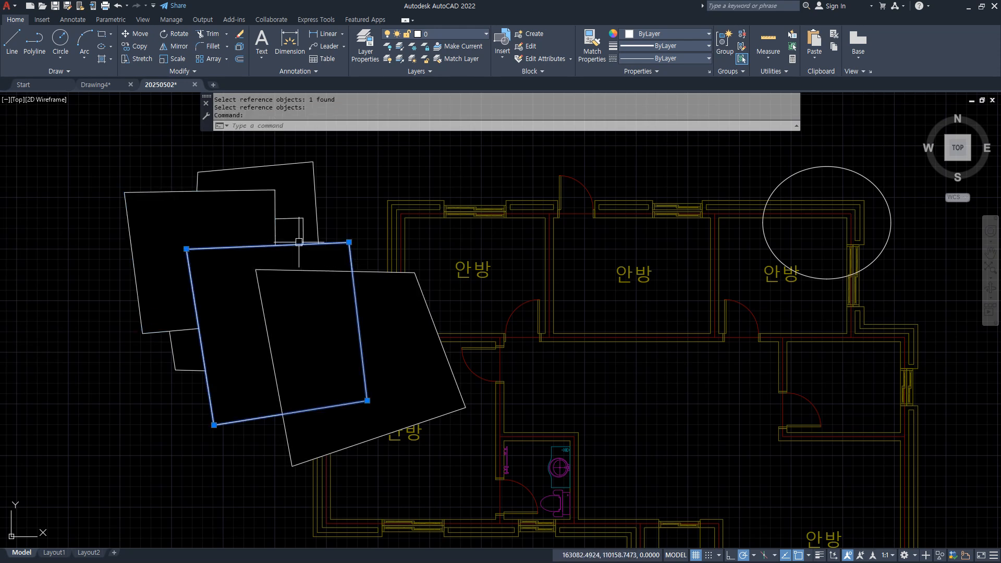
right_click(300, 244)
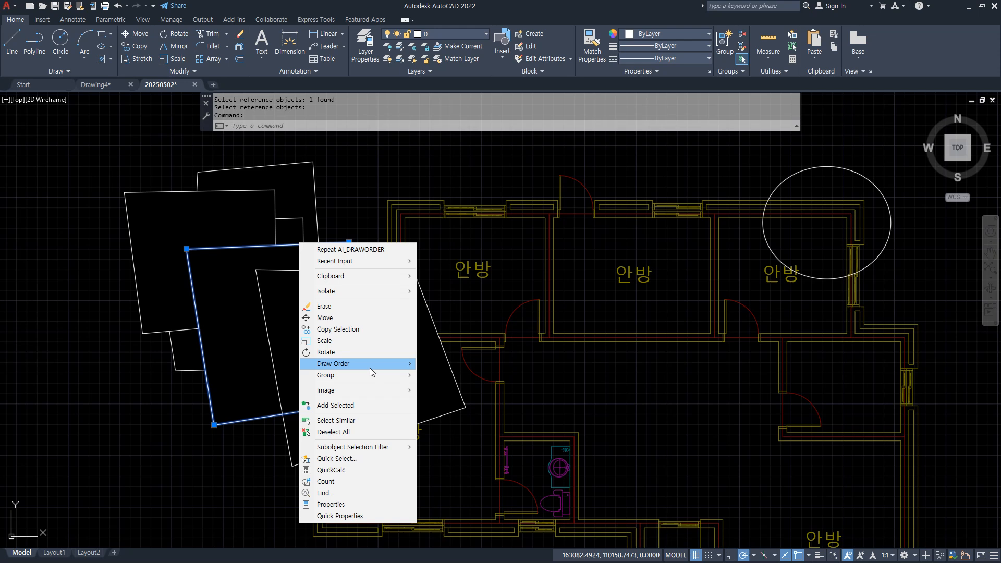
mouse_move(365, 364)
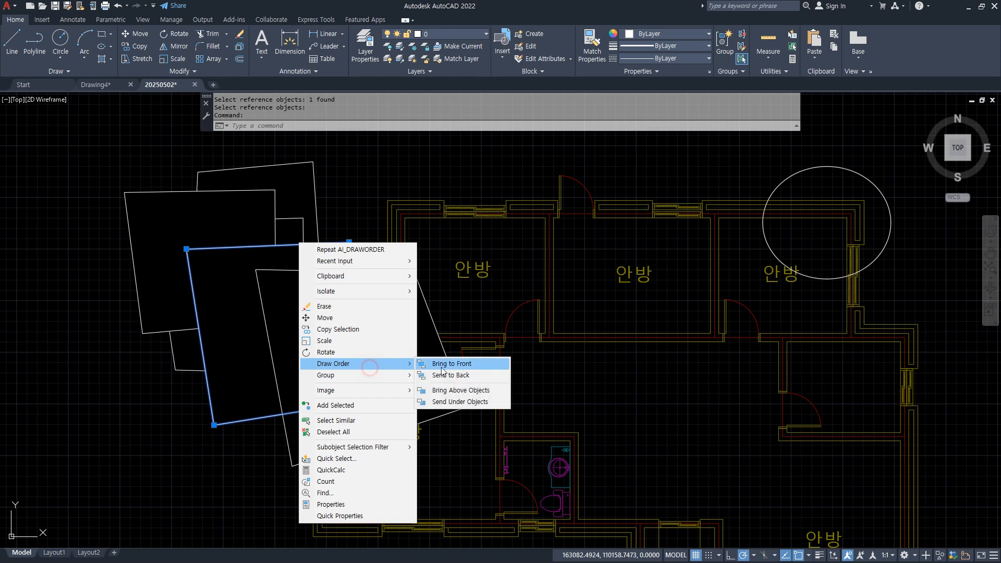
click(476, 405)
click(276, 212)
key(Return)
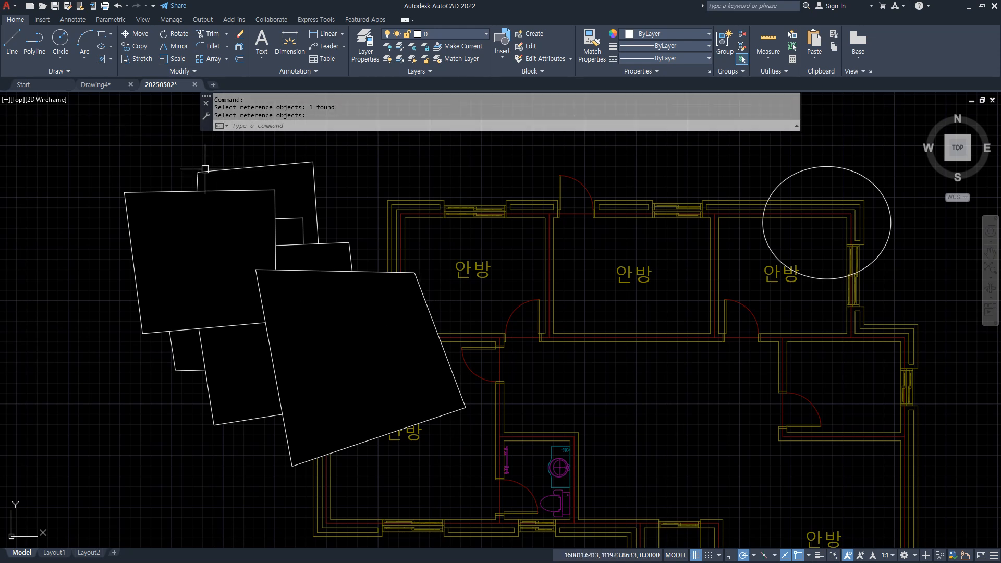
Bring the first, uppermost wipeout to the front of the overlapping stack with the Bring to Front draw order option
click(308, 163)
right_click(307, 161)
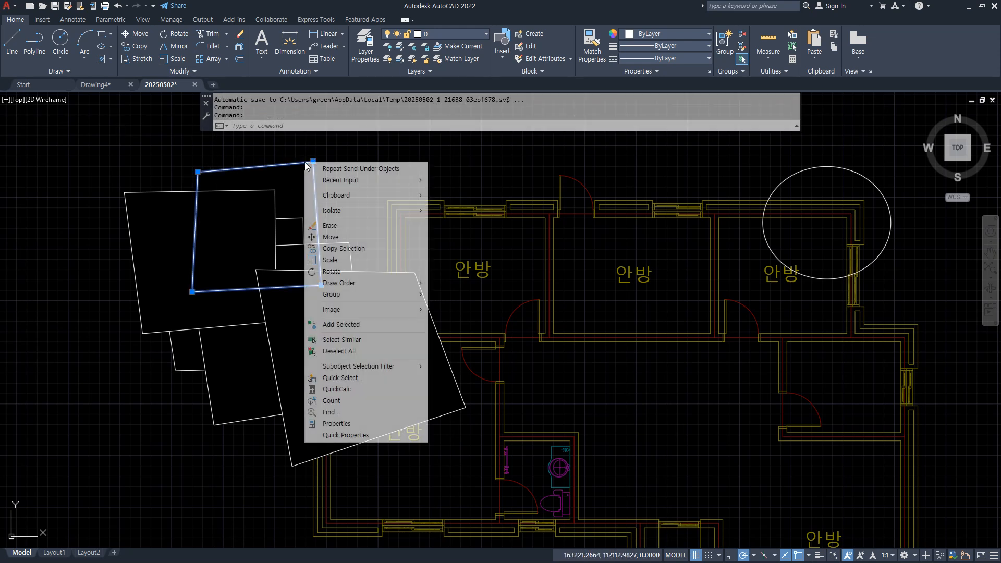
mouse_move(386, 284)
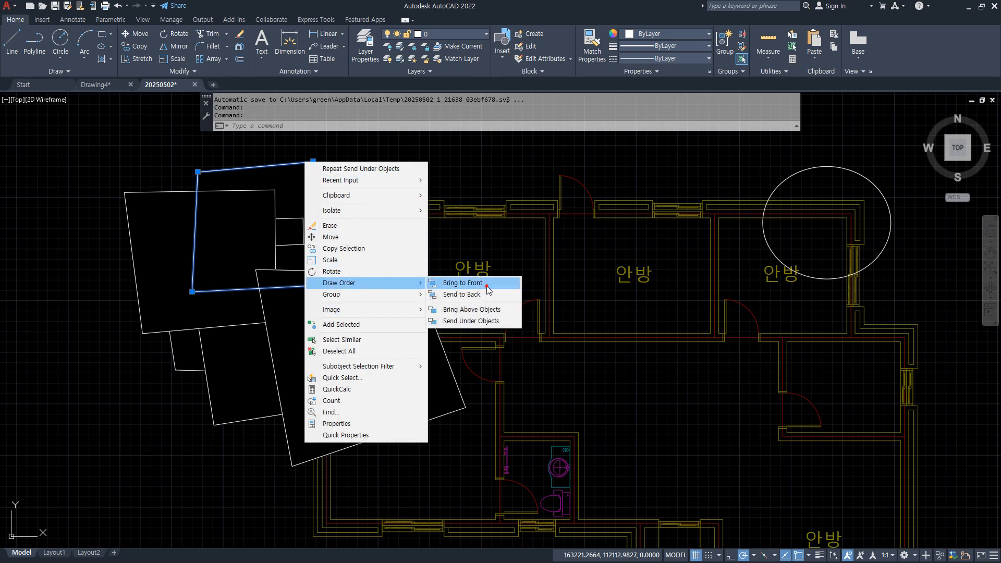
click(488, 285)
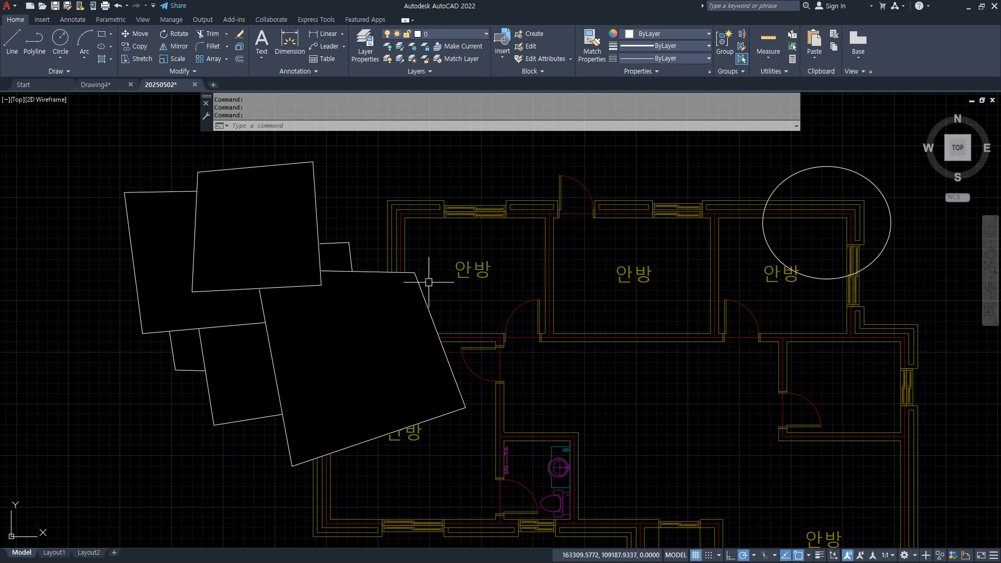
Send the first wipeout behind all the others with the Send to Back draw order option
click(318, 195)
right_click(318, 195)
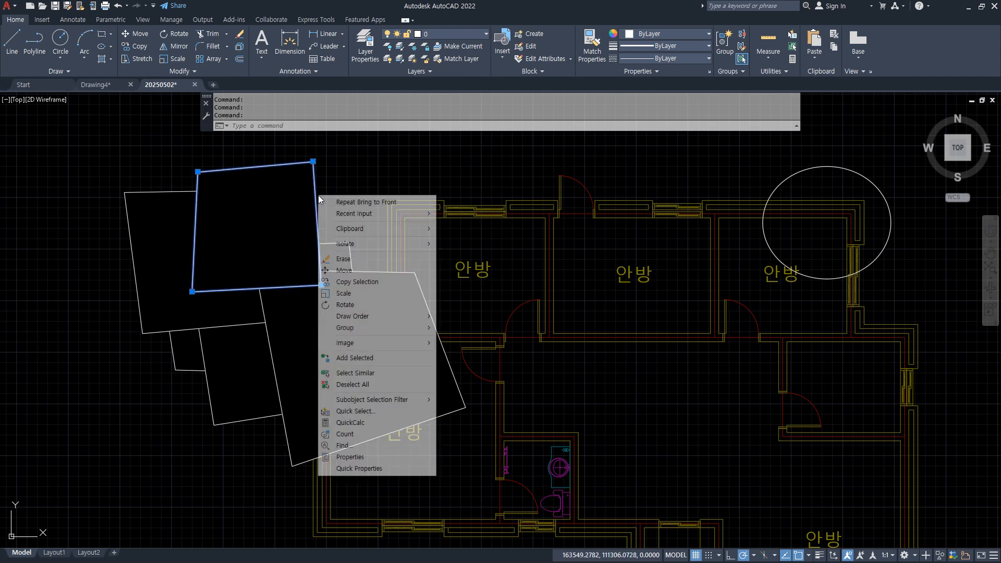
mouse_move(367, 320)
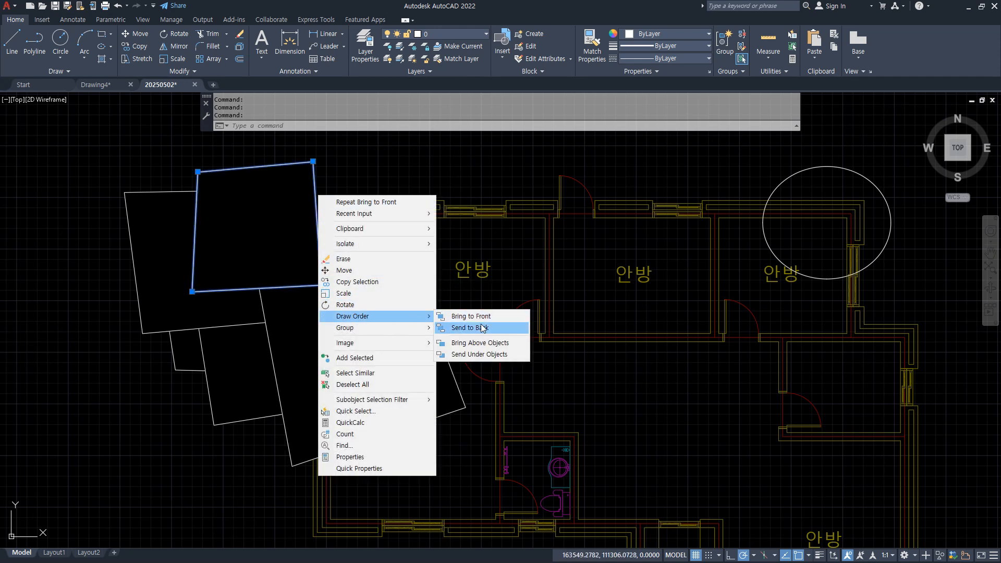
click(501, 333)
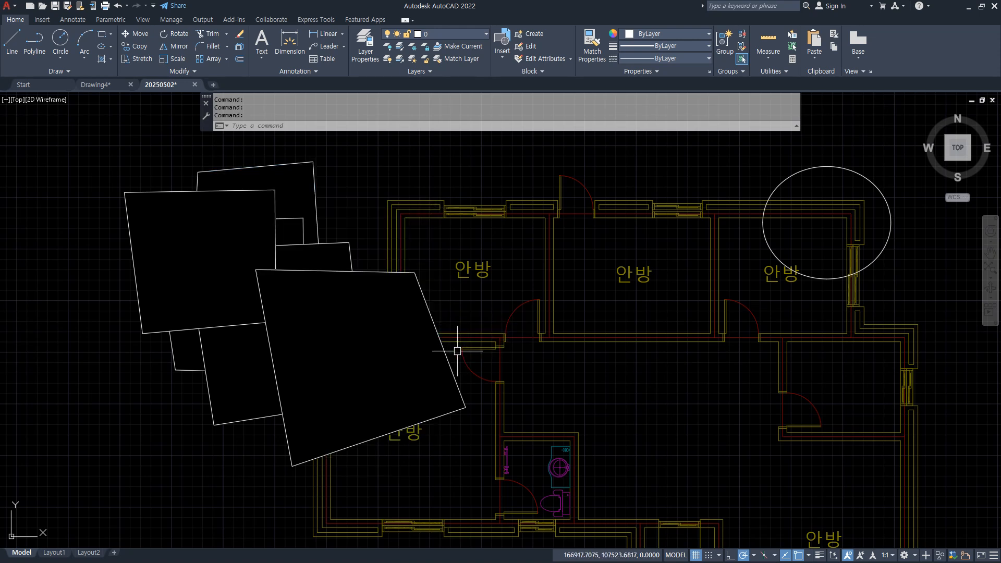
click(20, 263)
click(308, 168)
key(Escape)
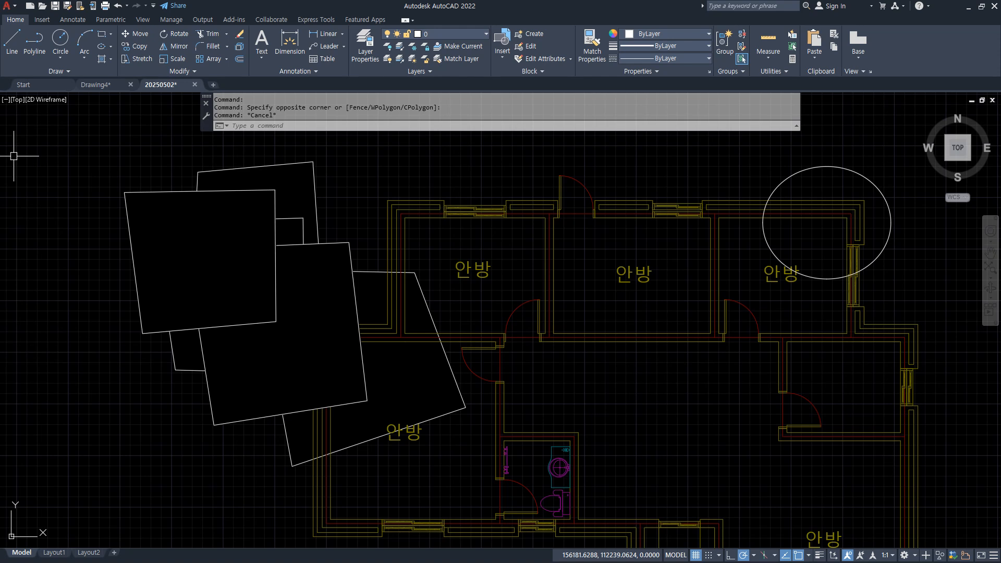
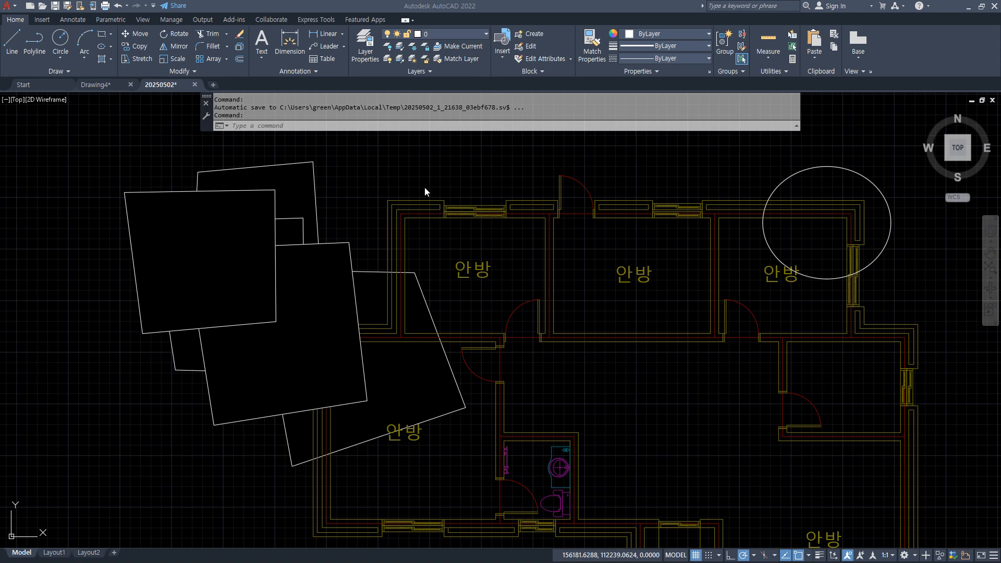
Erase the five overlapping wipeouts and the circular wipeout over the upper-right room
click(346, 158)
click(220, 276)
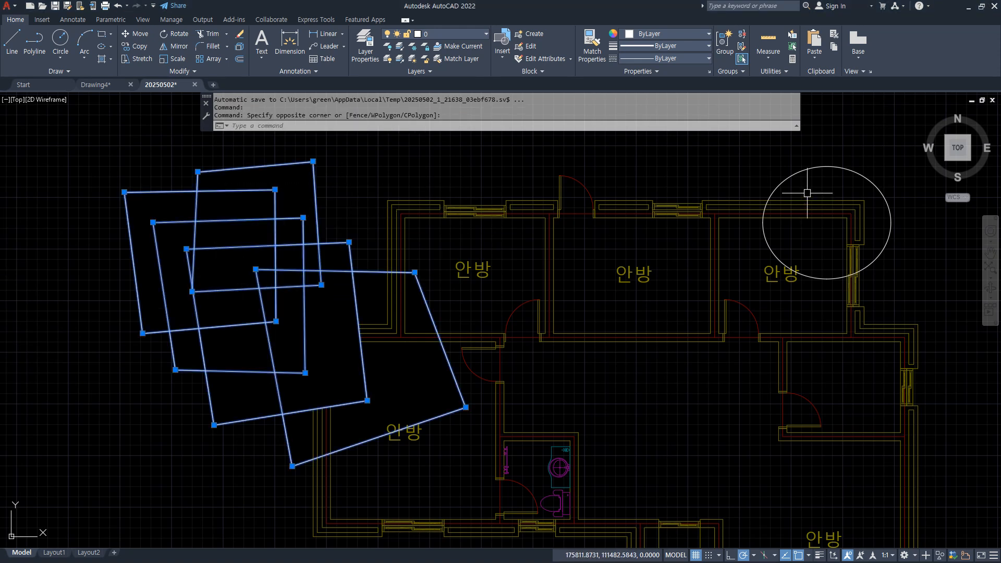
key(Delete)
click(828, 172)
click(766, 150)
text(E)
key(Return)
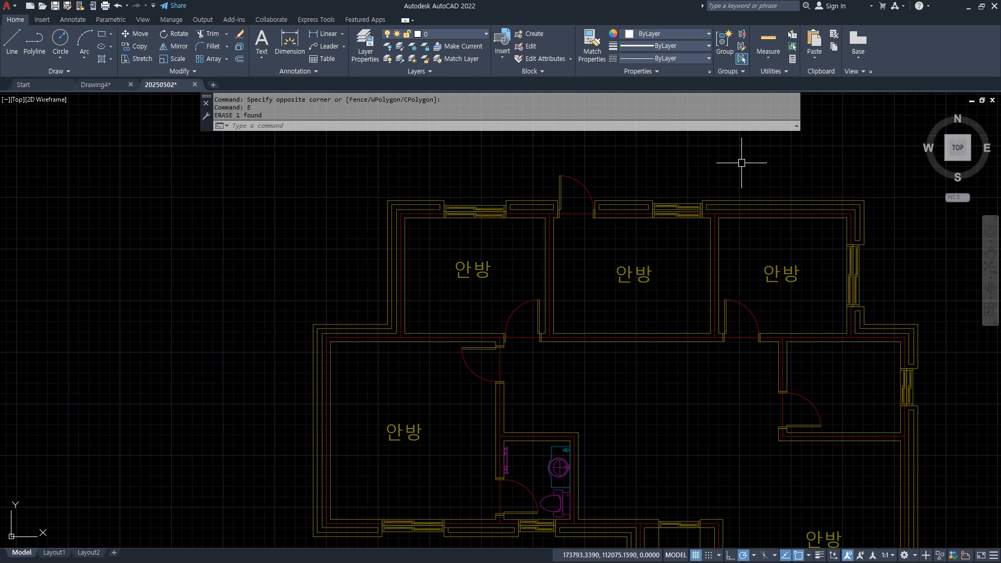
Clip the floor plan with XCLIP, using a new rectangular boundary around the upper-right room
text(XC)
key(Return)
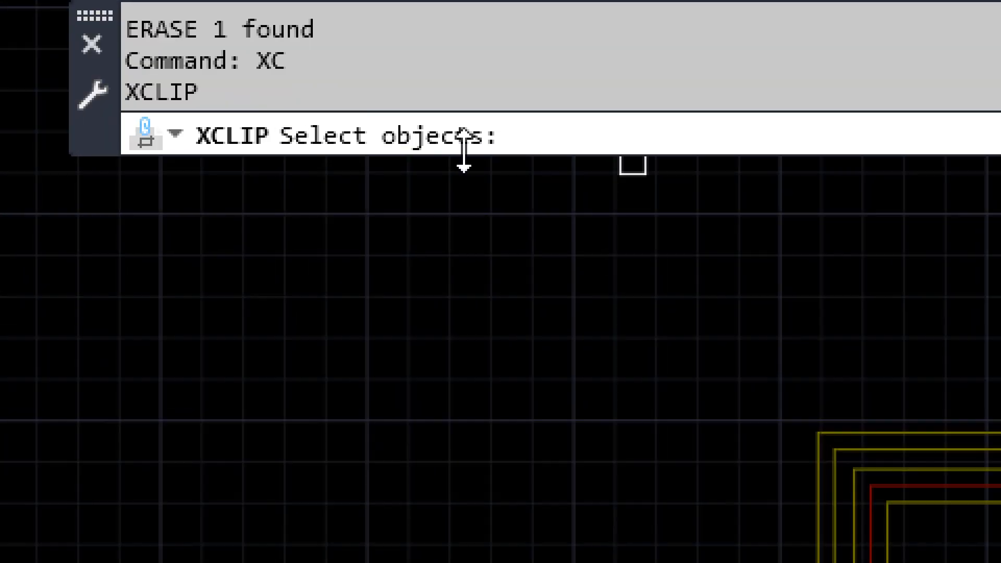
scroll(338, 155, down, 2)
scroll(618, 254, down, 2)
middle_drag(789, 427, 0, 365)
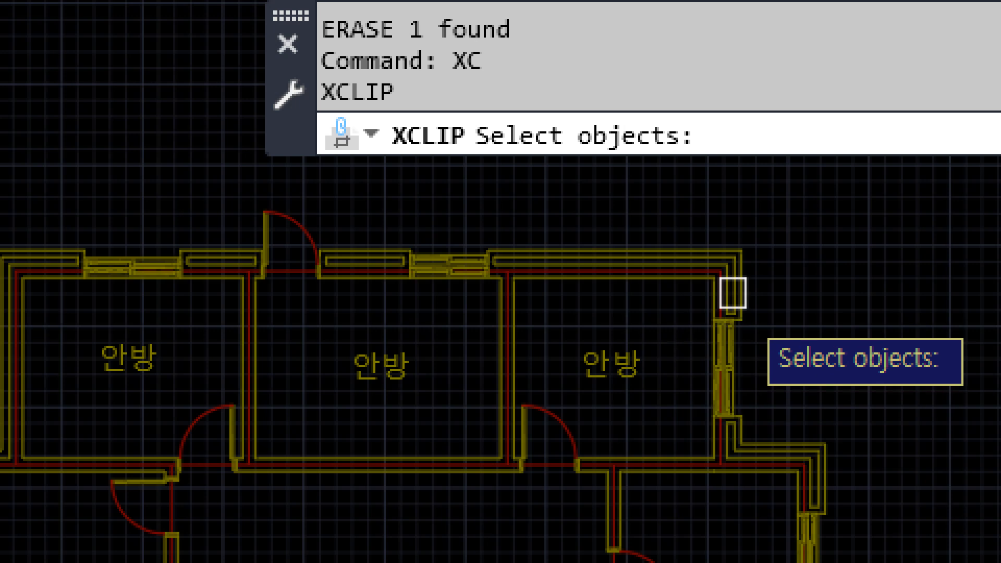
click(522, 271)
key(Return)
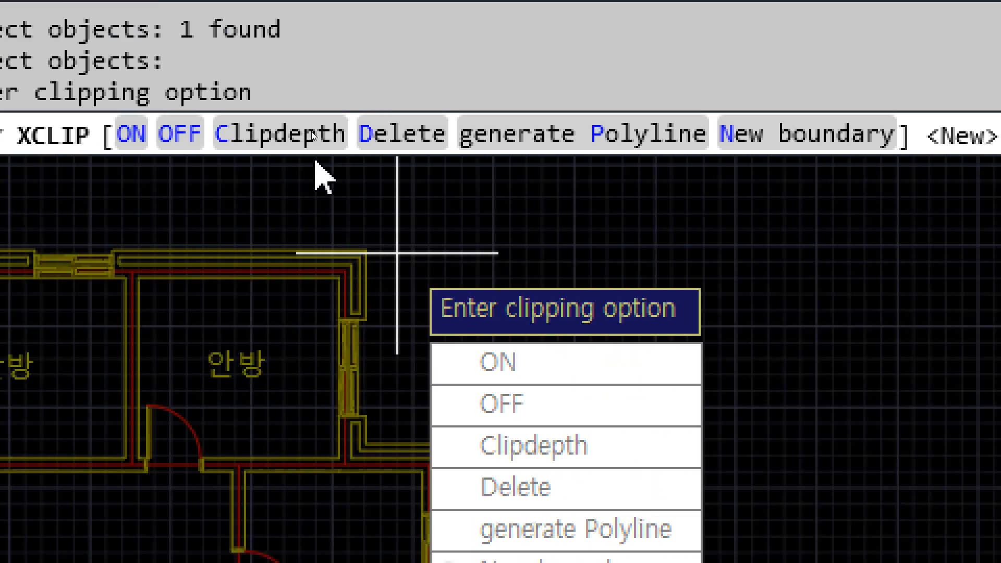
click(812, 137)
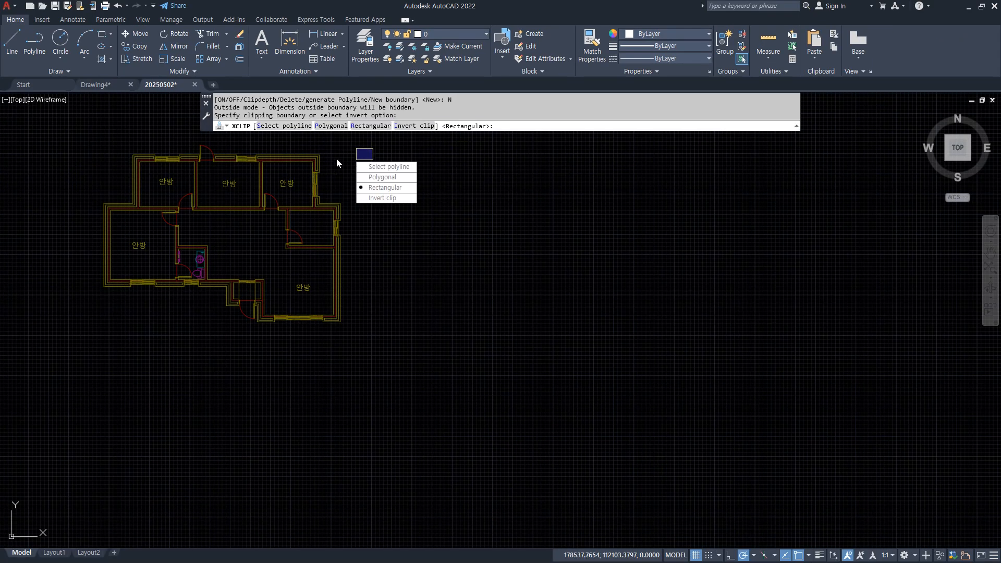
click(361, 127)
click(337, 141)
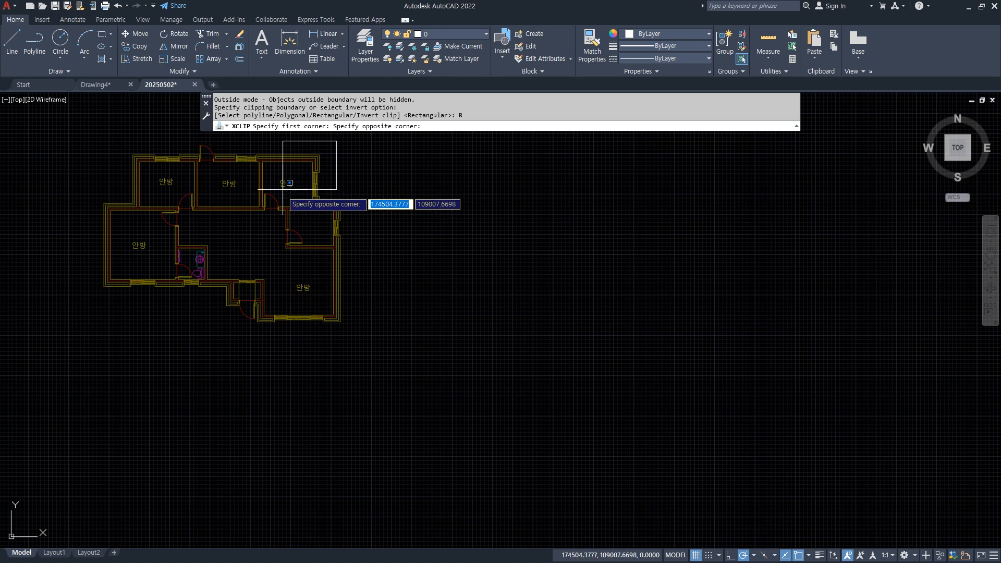
click(241, 222)
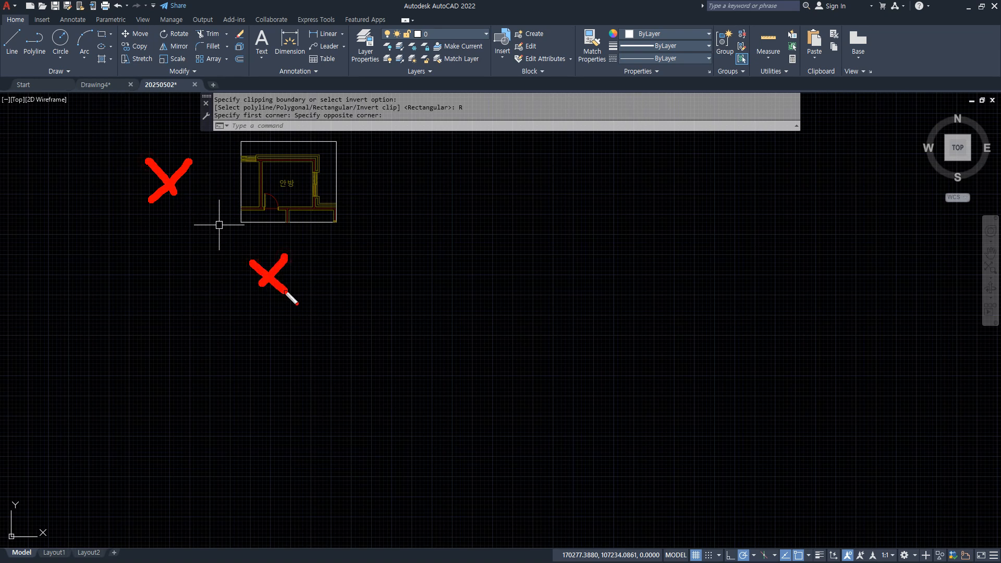
key(Escape)
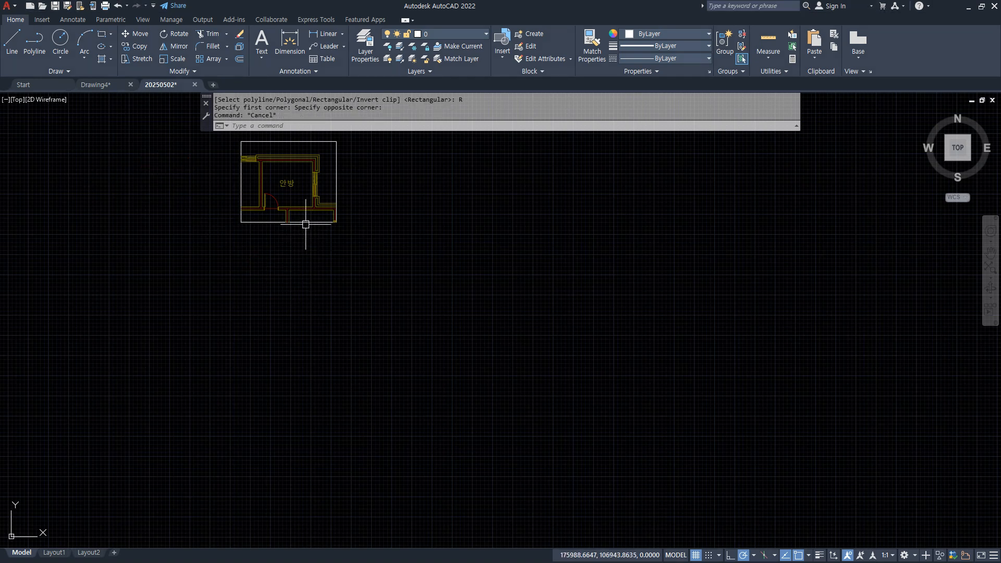
Remove the rectangular clip from the floor plan with the Delete option of XCLIP
text(XC)
key(Return)
click(307, 221)
key(Return)
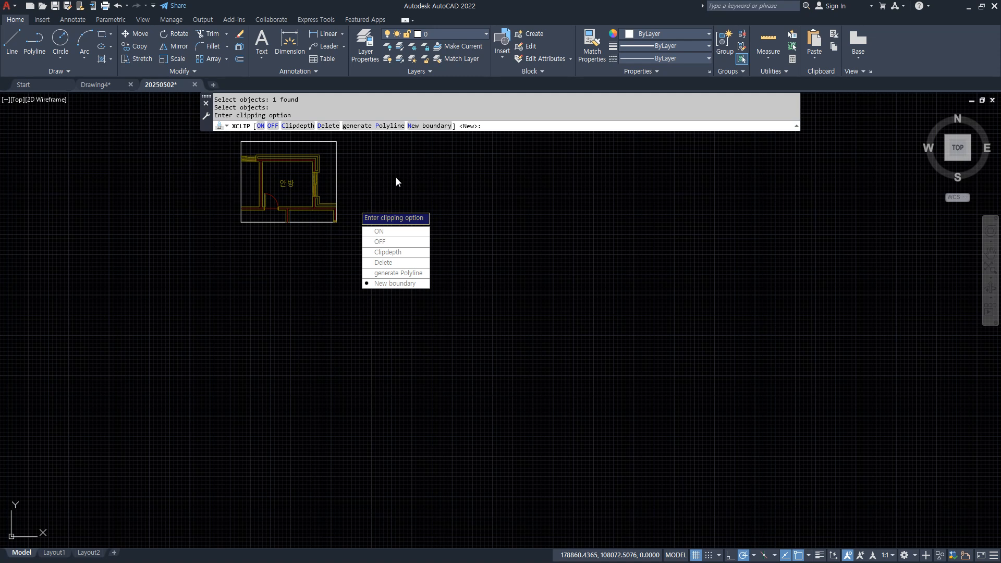
click(329, 126)
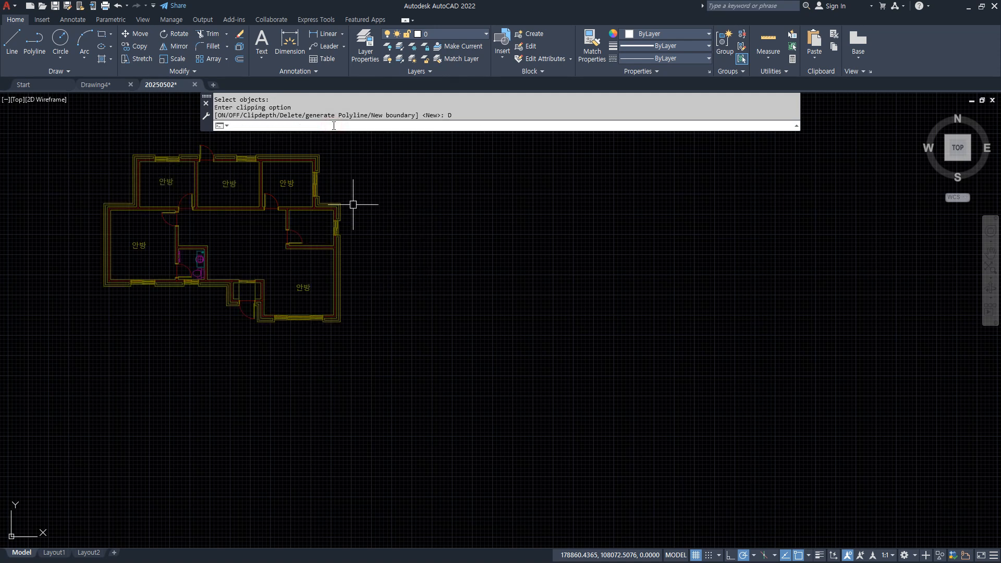
Clip the floor plan with XCLIP, using a new five-point polygonal boundary around the three upper rooms
text(z)
key(Return)
text(e)
key(Return)
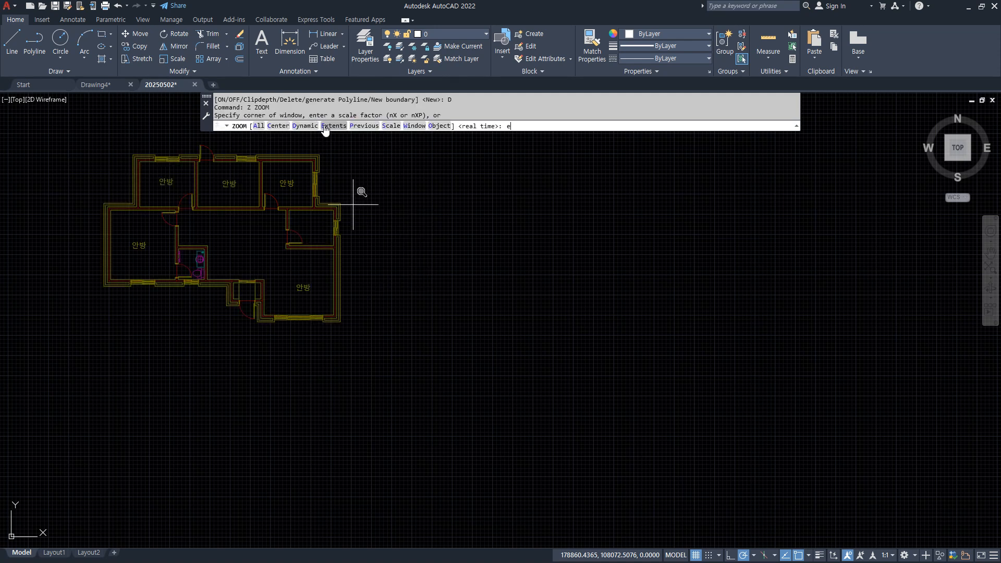
text(xc)
key(Return)
click(471, 221)
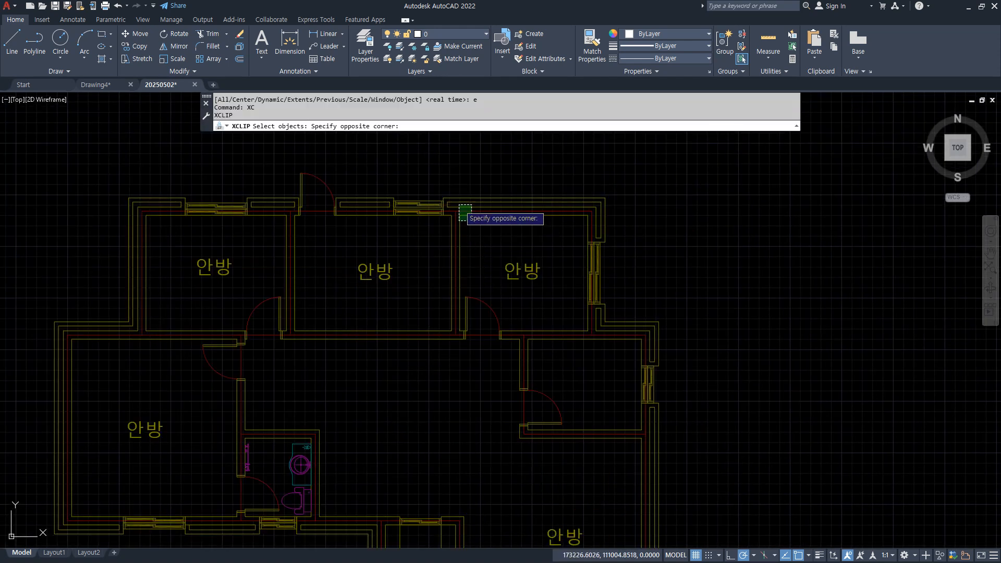
click(472, 201)
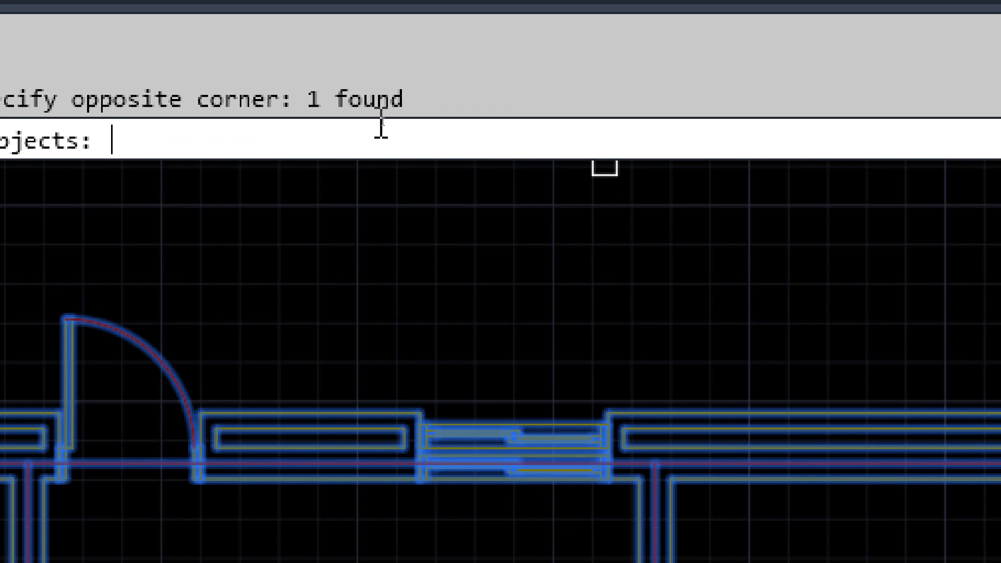
key(Return)
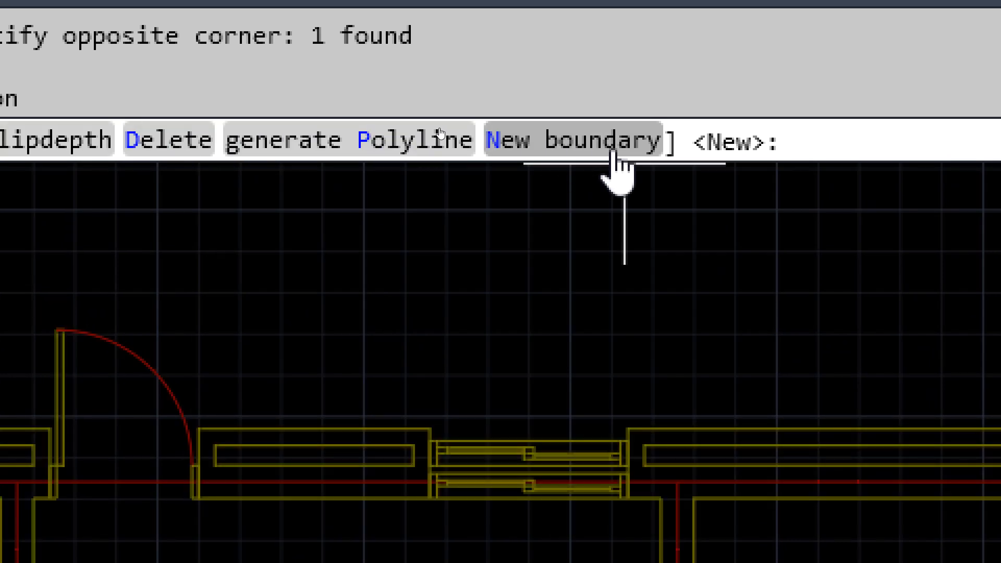
click(543, 141)
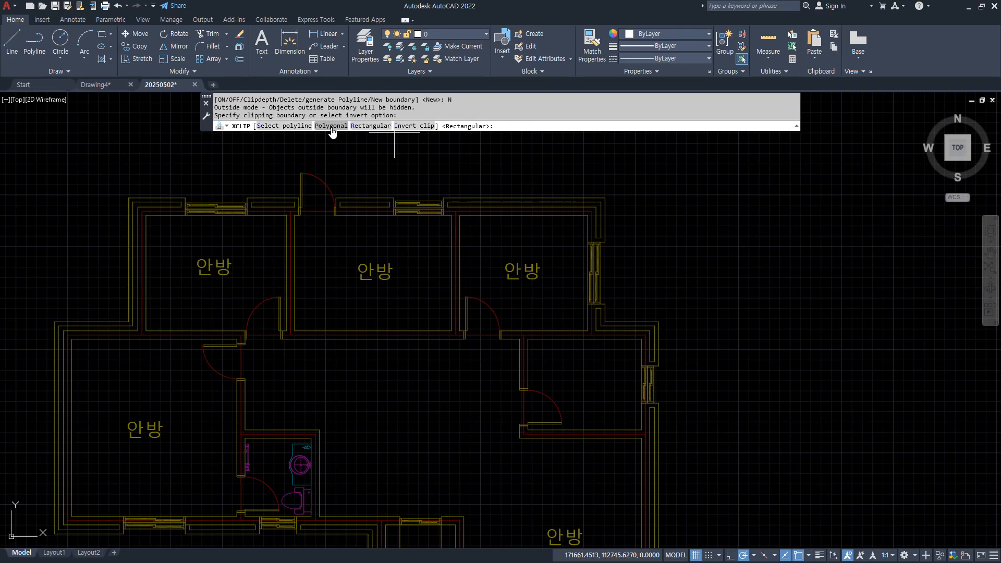
click(333, 133)
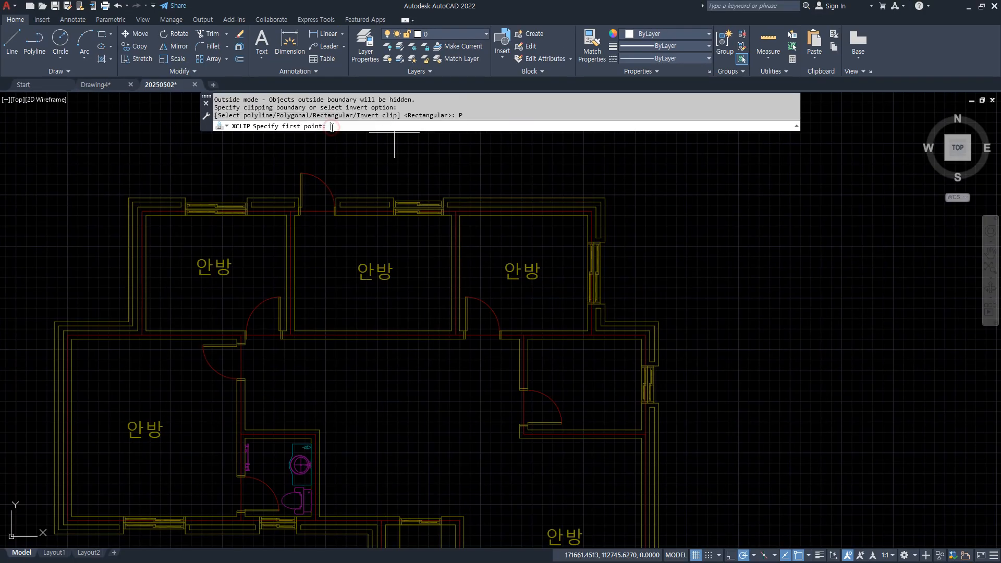
click(601, 190)
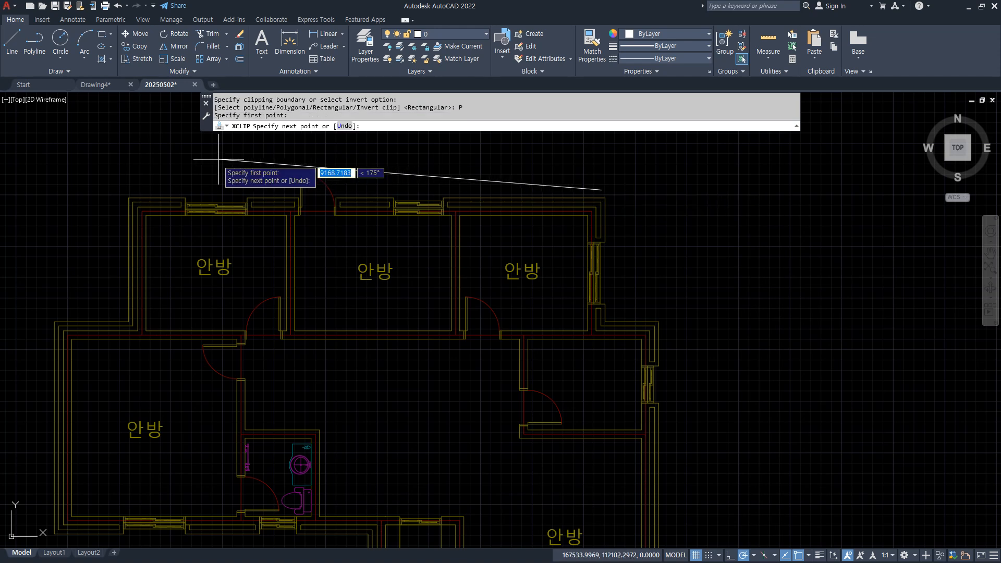
click(120, 190)
click(120, 351)
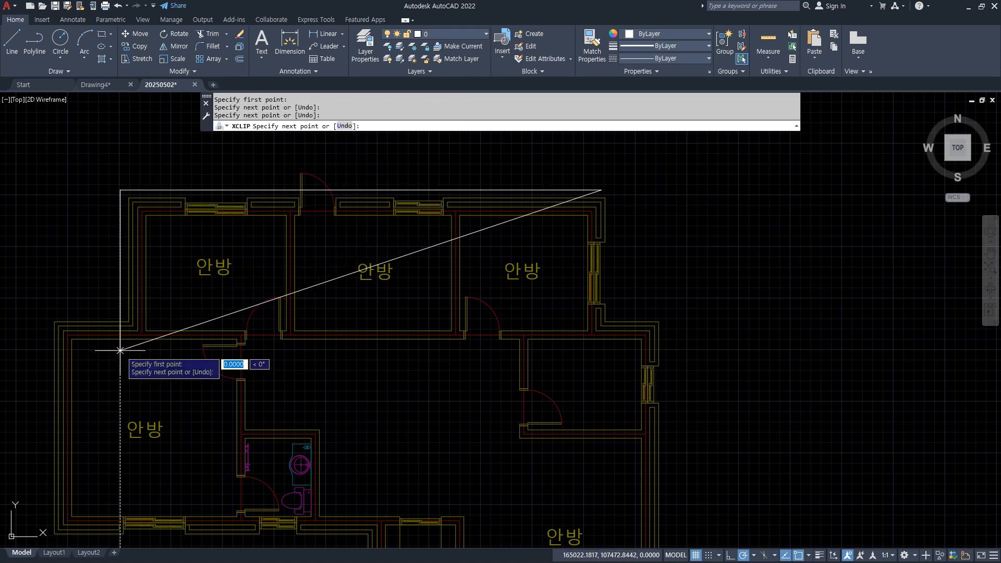
click(620, 350)
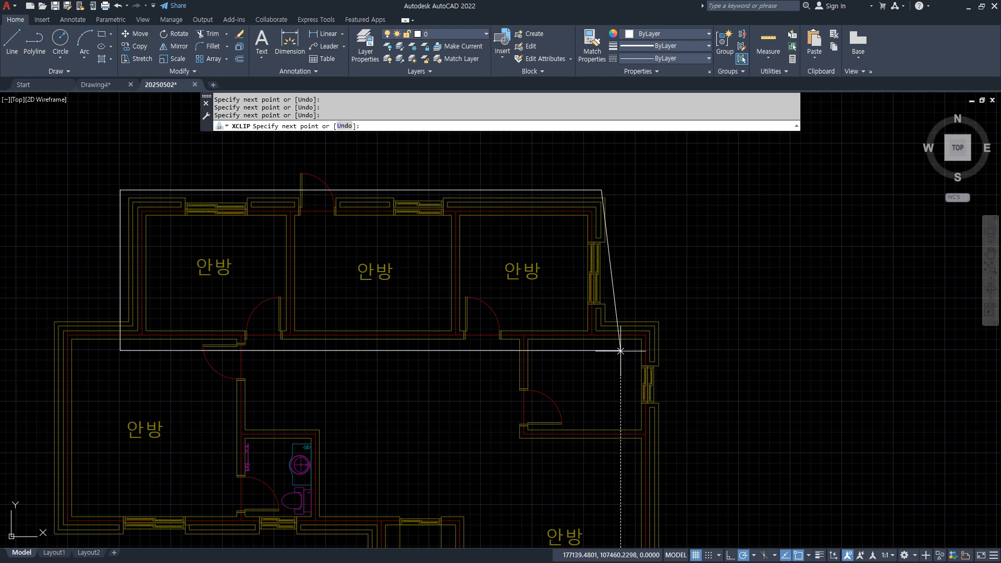
click(620, 189)
key(Return)
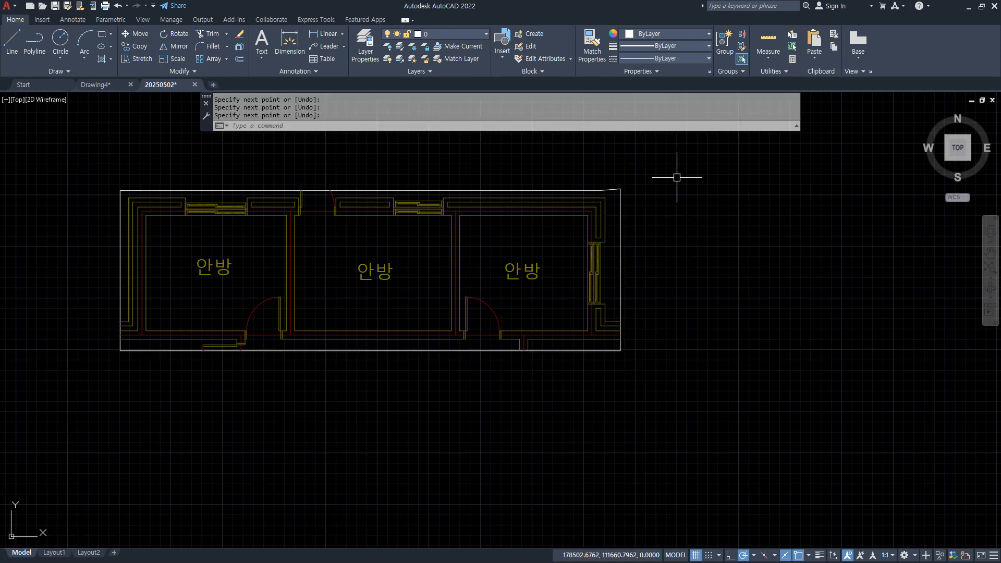
Undo the five-point polygonal clip around the three upper rooms
key(ctrl+z)
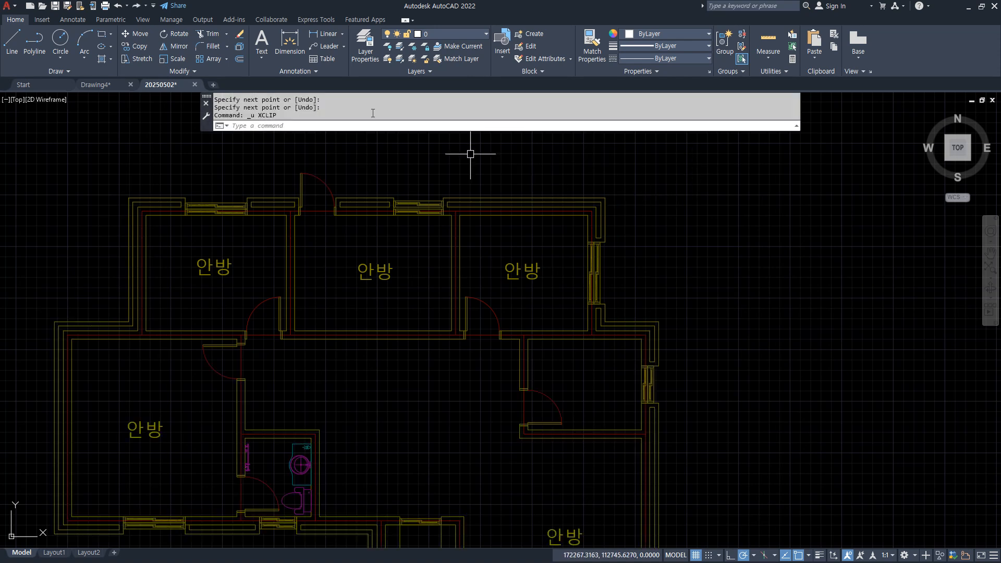
Clip the floor plan with XCLIP using an irregular sixteen-point polygonal boundary that cuts into the upper-middle room, and undo that clip
text(xclip)
key(Return)
click(451, 211)
key(Return)
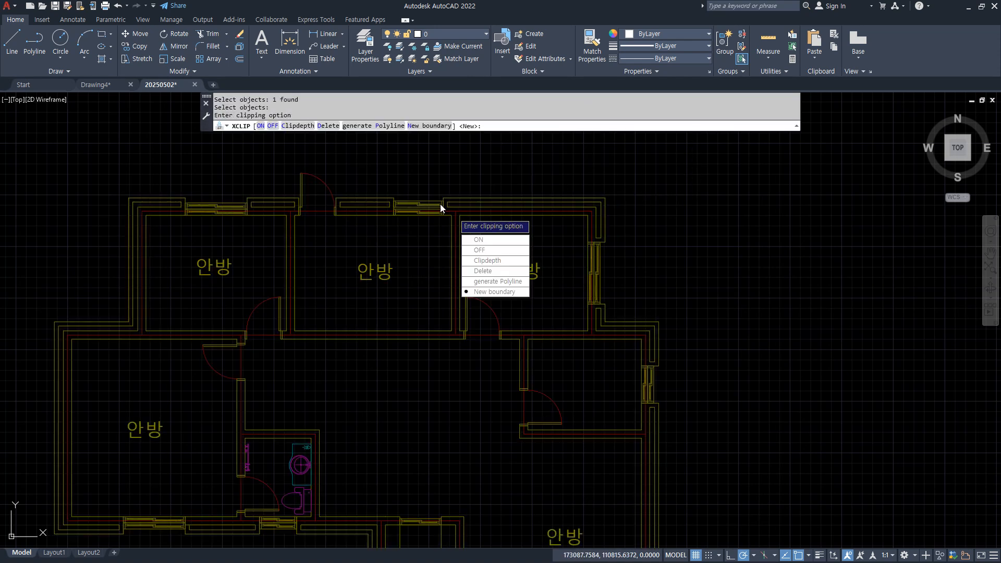
key(Return)
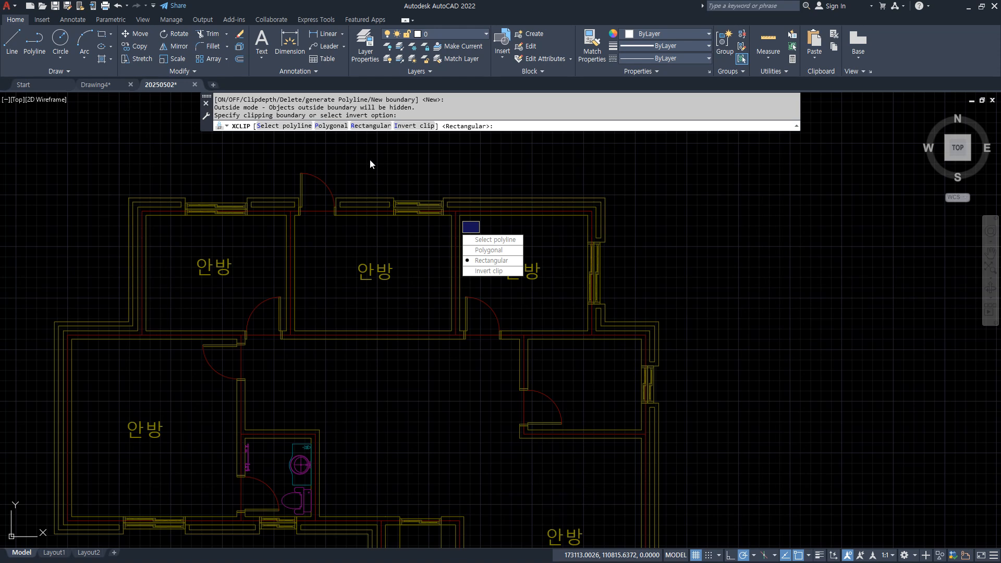
click(332, 126)
click(627, 178)
click(425, 178)
click(425, 312)
click(314, 312)
click(313, 157)
click(110, 162)
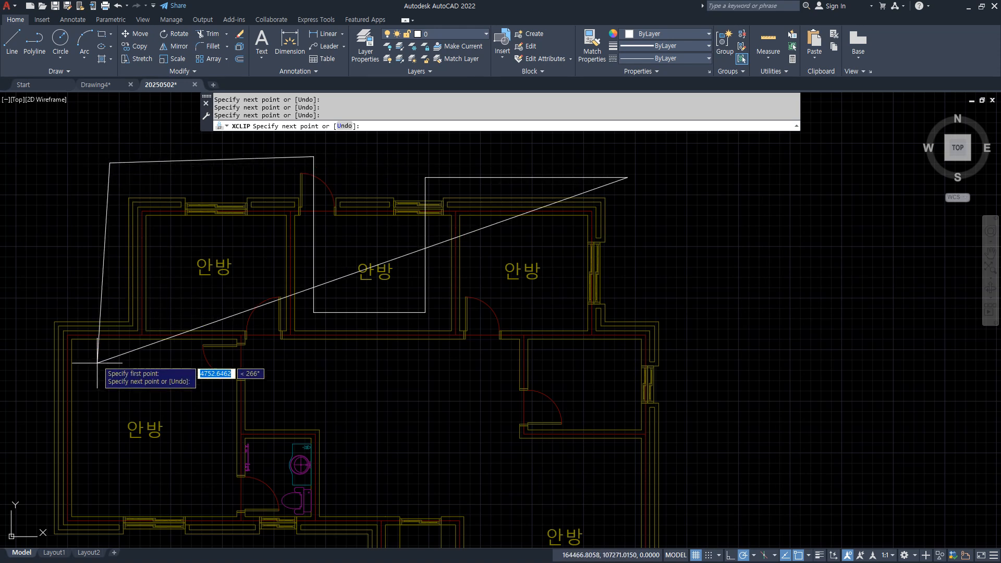
click(116, 382)
click(190, 389)
click(197, 501)
click(412, 512)
click(443, 408)
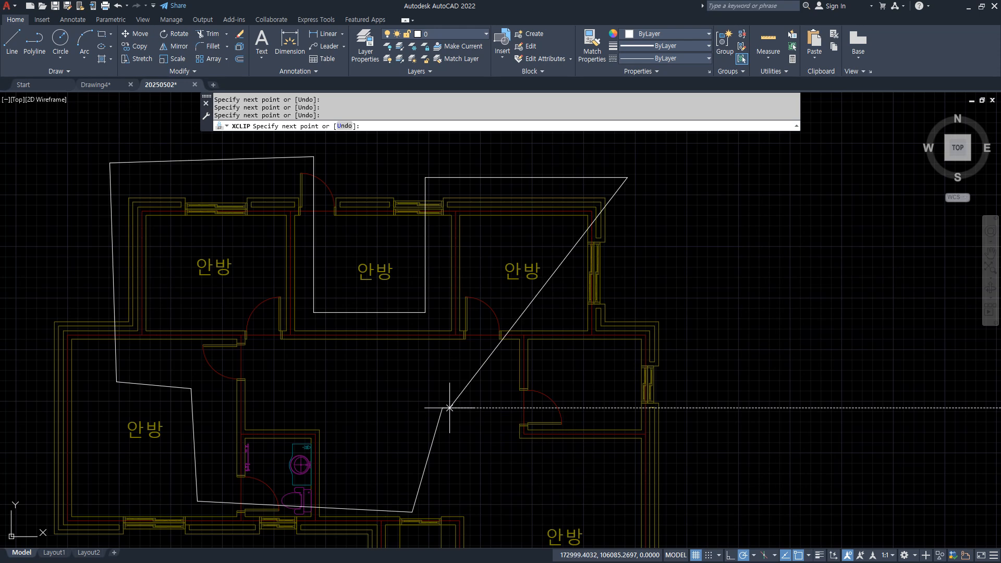
click(484, 408)
click(479, 456)
click(692, 455)
click(703, 313)
click(629, 304)
key(Return)
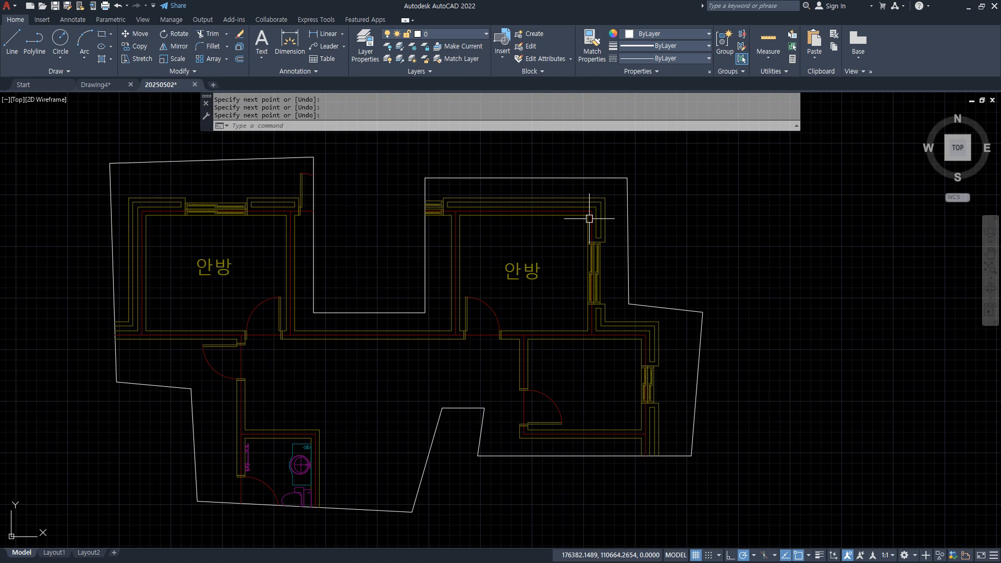
key(ctrl+z)
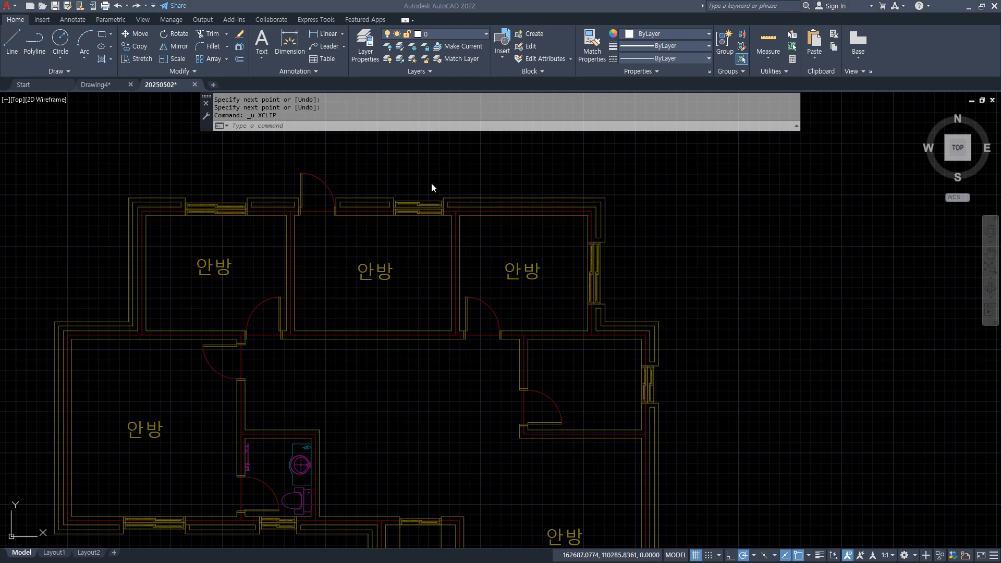
Draw a rectangle around the upper-right room
click(432, 184)
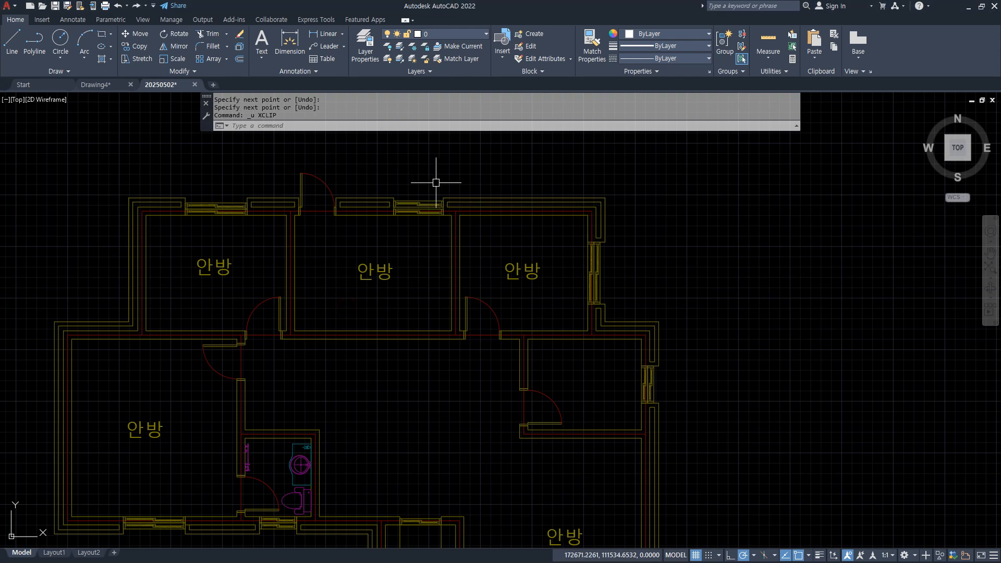
text(rec)
key(Return)
click(432, 174)
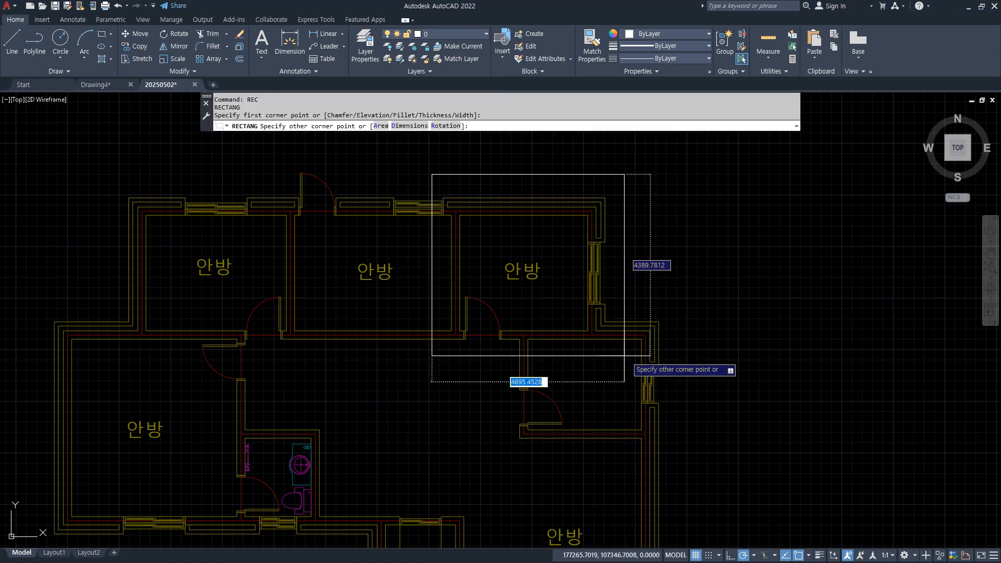
click(626, 365)
Draw a circle around the upper-left room, centred on its label
text(c)
key(Return)
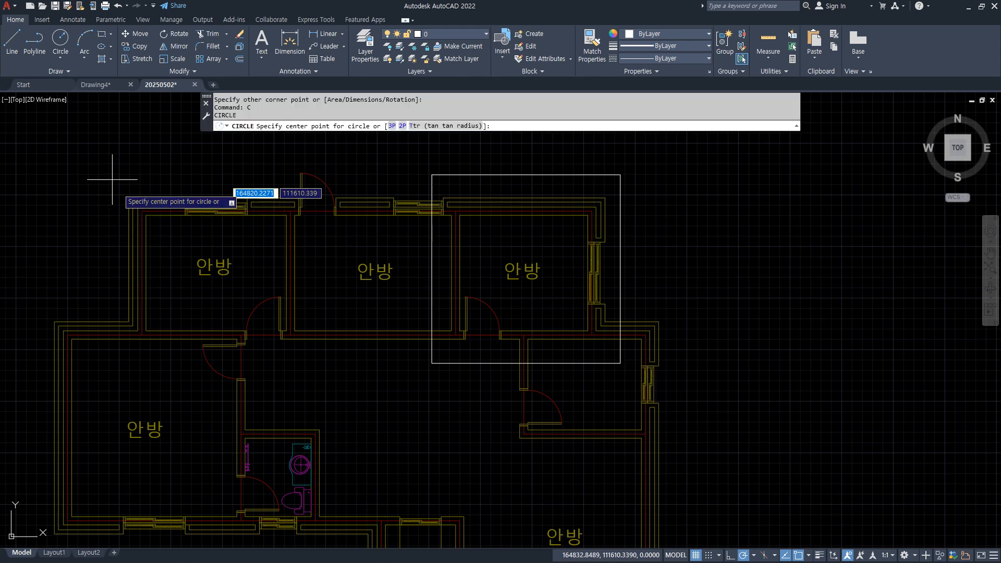
click(211, 265)
click(196, 156)
Set the PELLIPSE system variable to 1
middle_drag(322, 451, 272, 291)
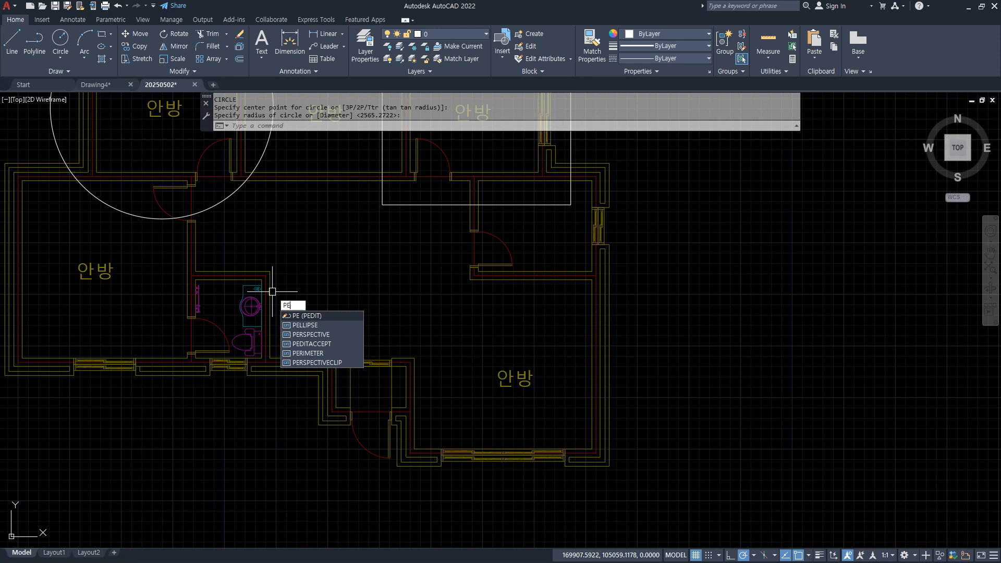
text(pse)
key(Return)
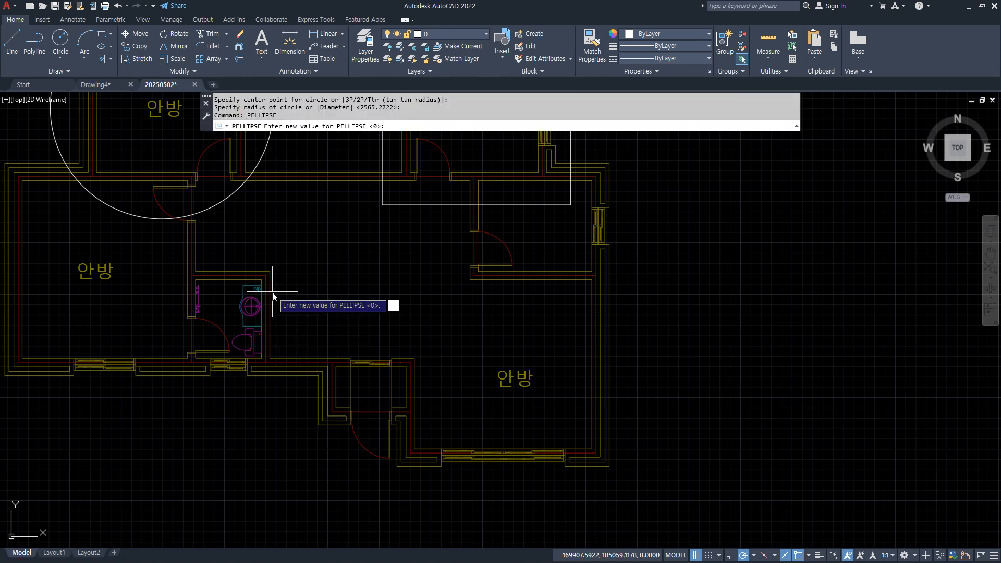
text(1)
key(Return)
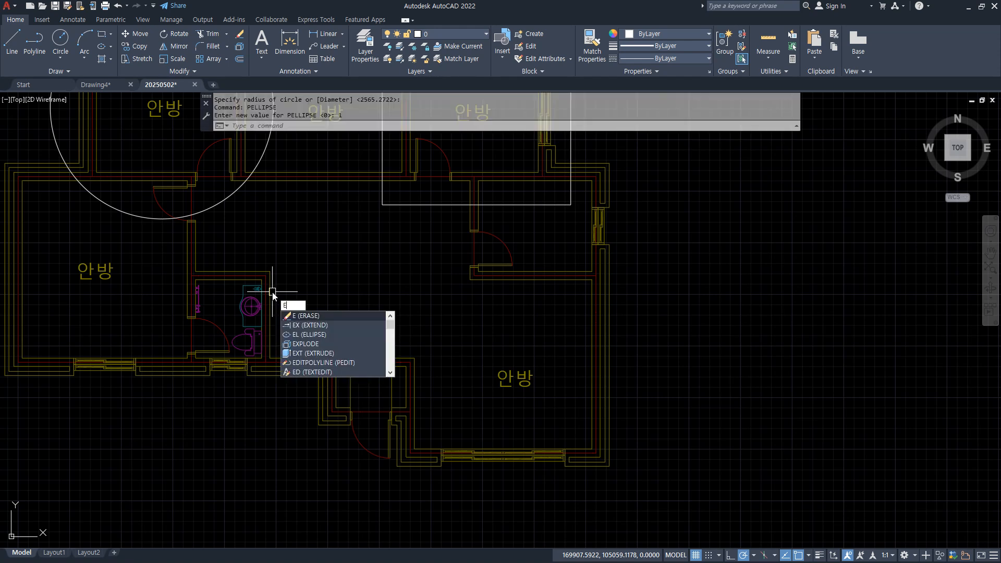
Draw a tilted ellipse by its centre, running diagonally from near the upper-left circle down across the lower-right room
text(l)
key(Return)
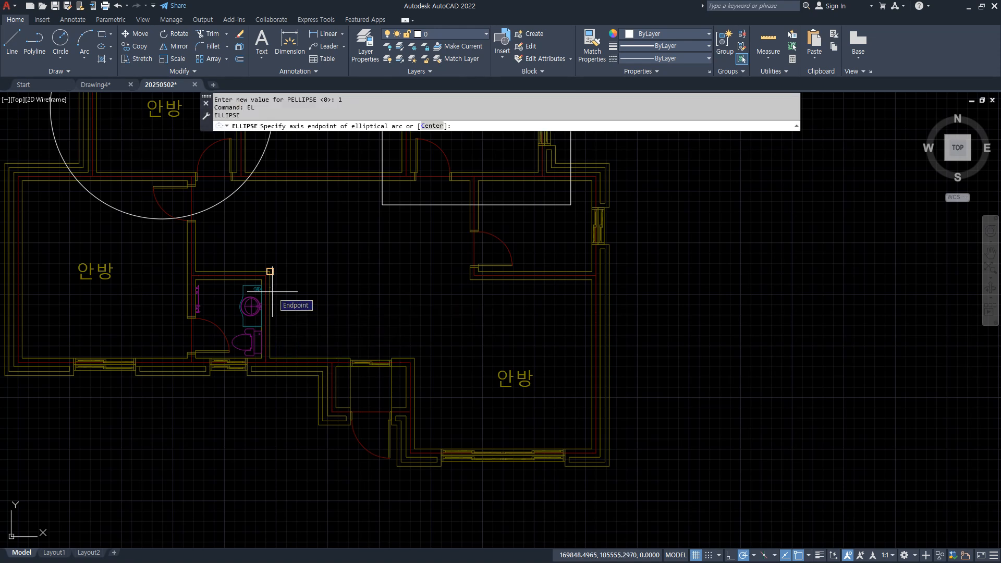
text(c)
key(Return)
click(439, 326)
click(634, 472)
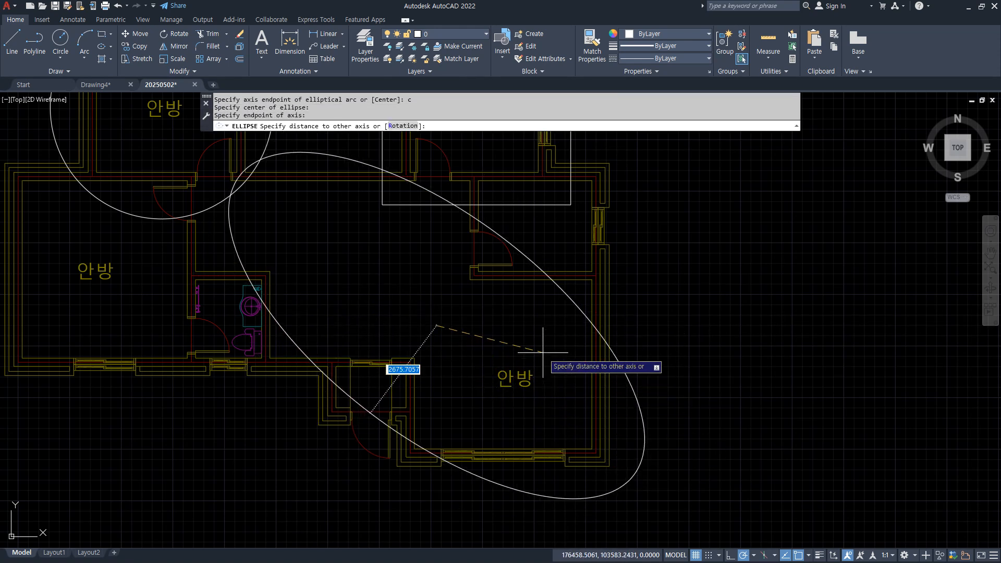
click(532, 326)
Try to clip the floor plan with XCLIP's Select polyline option, using the rectangle around the upper-right room
middle_drag(198, 271, 165, 368)
text(xc)
key(Return)
click(549, 260)
key(Return)
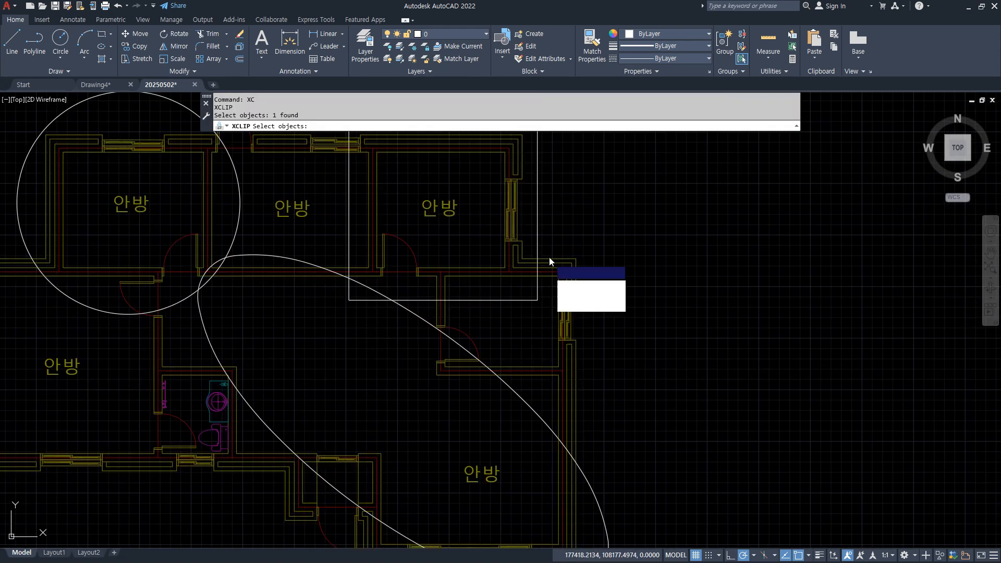
key(Return)
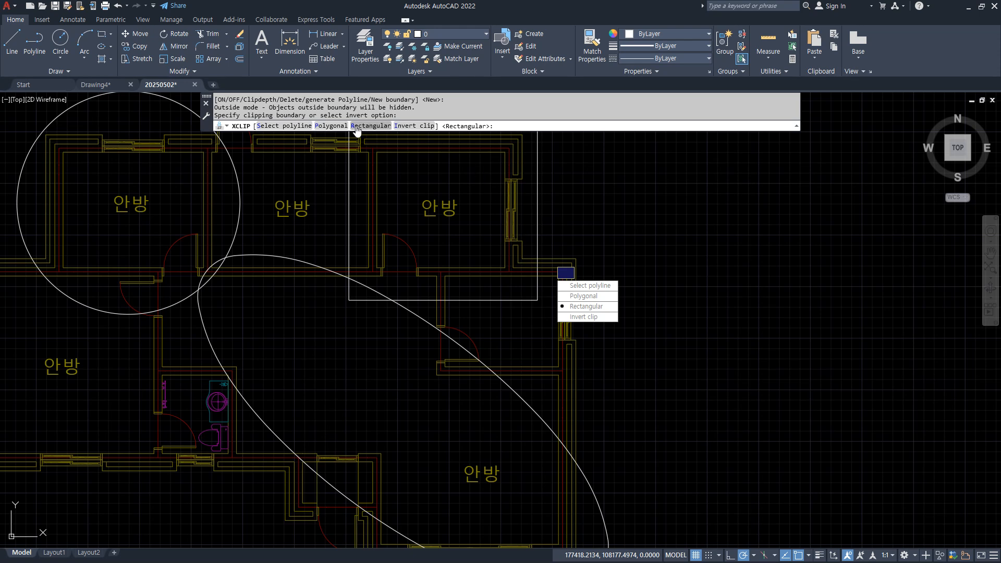
click(296, 127)
click(346, 181)
click(354, 224)
click(349, 211)
scroll(347, 191, down, 4)
middle_drag(350, 192, 379, 217)
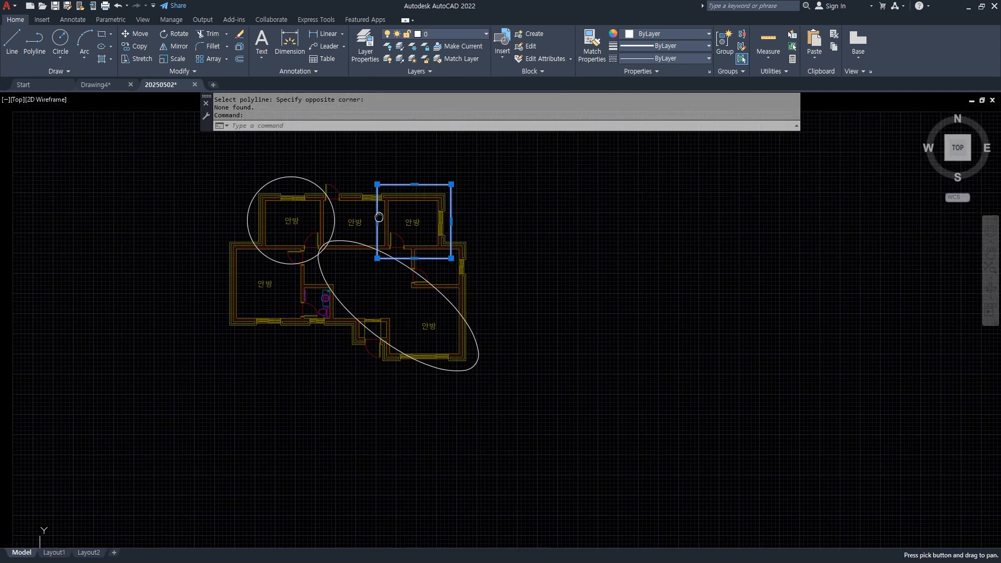
scroll(379, 217, up, 2)
key(Escape)
key(Escape)
Clip the floor plan with XCLIP by selecting the upper-right rectangle as the boundary polyline, and undo that clip
text(xclip)
key(Return)
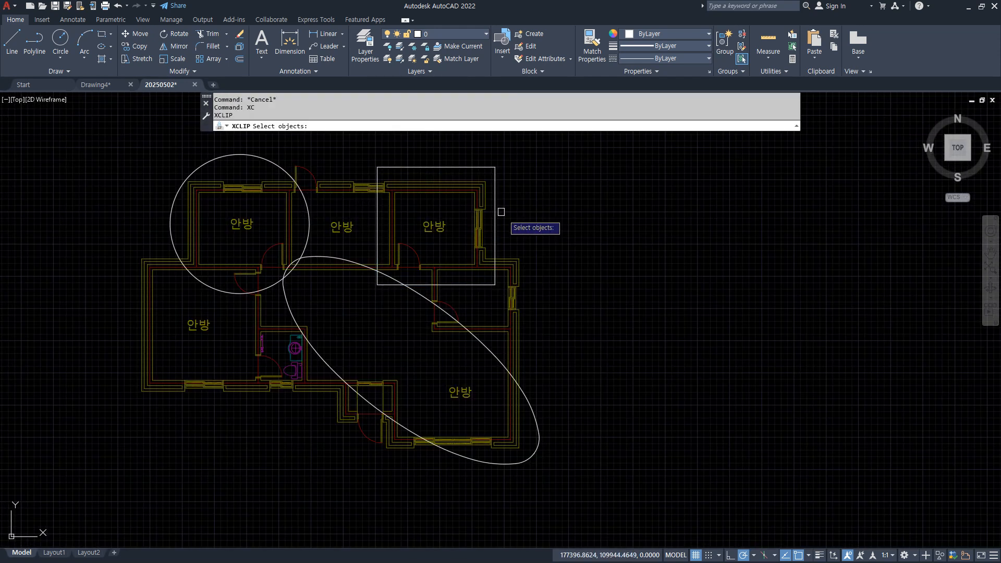
click(480, 241)
key(Return)
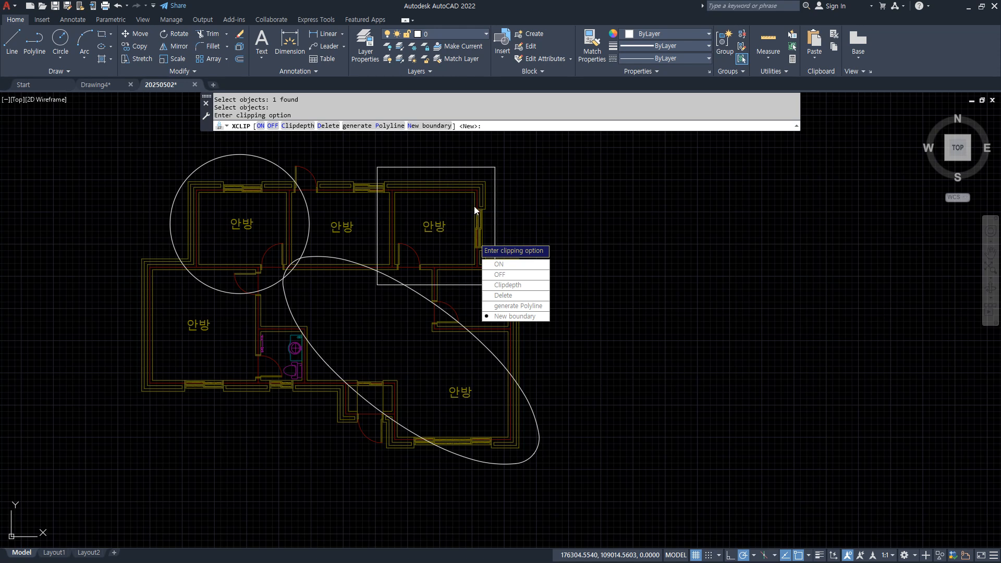
key(Return)
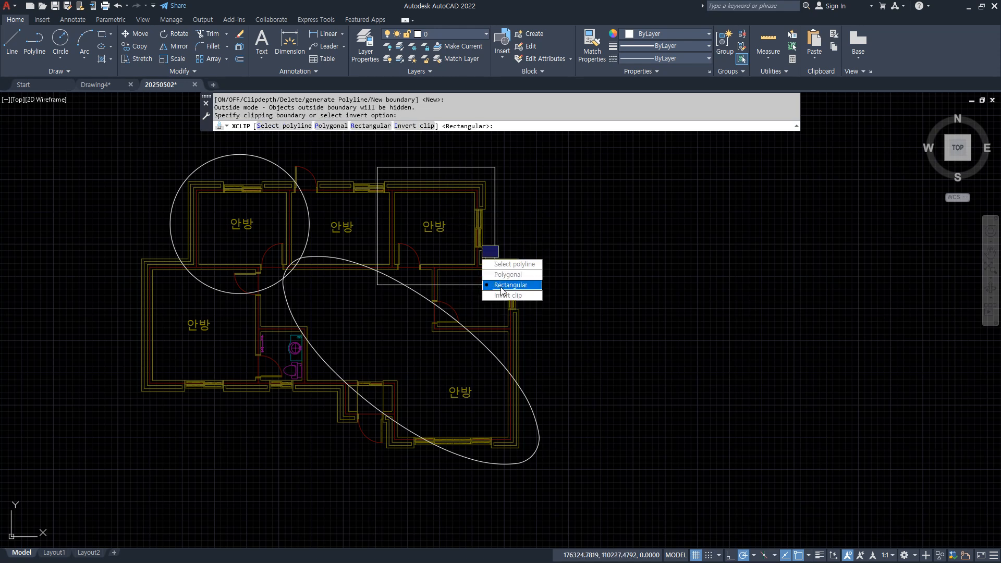
click(511, 265)
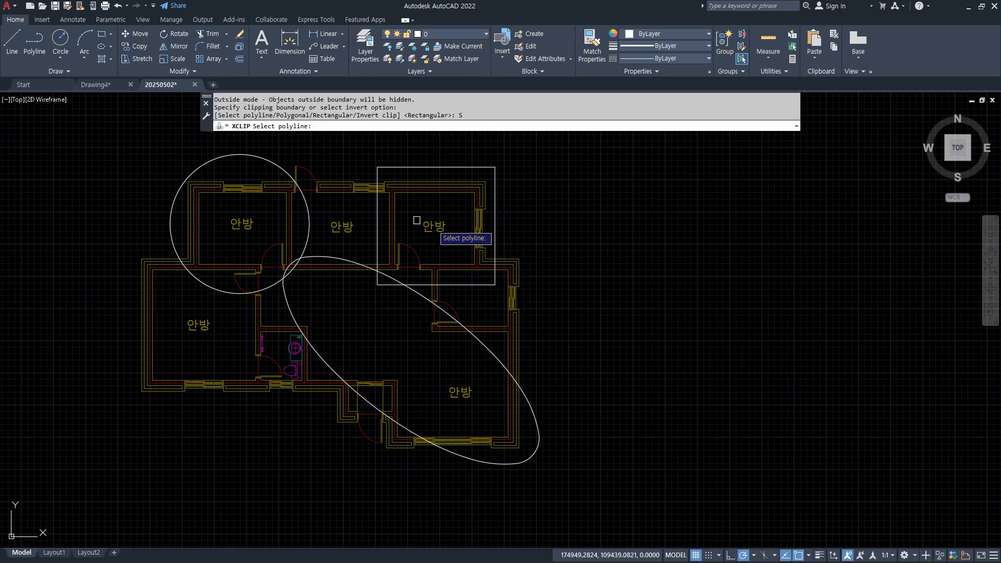
click(378, 211)
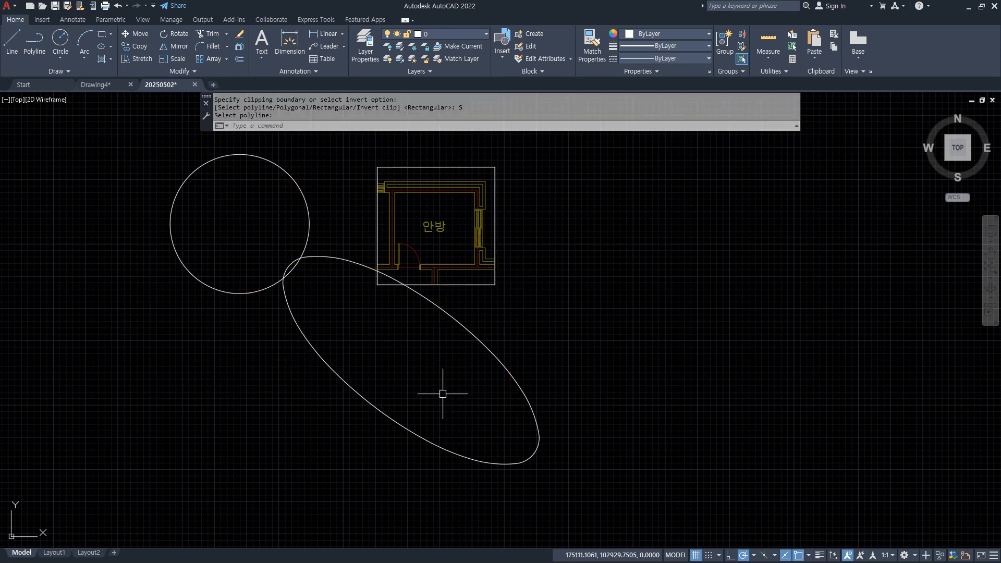
key(ctrl+z)
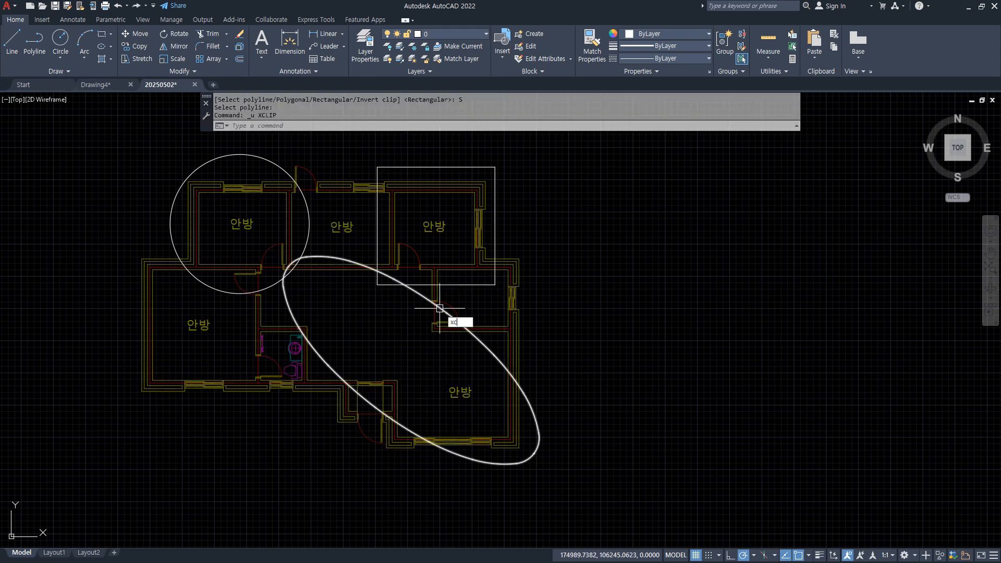
Clip the floor plan with XCLIP's Select polyline option, trying the circle first and using the ellipse as the boundary
text(lip)
key(Return)
click(405, 186)
key(Return)
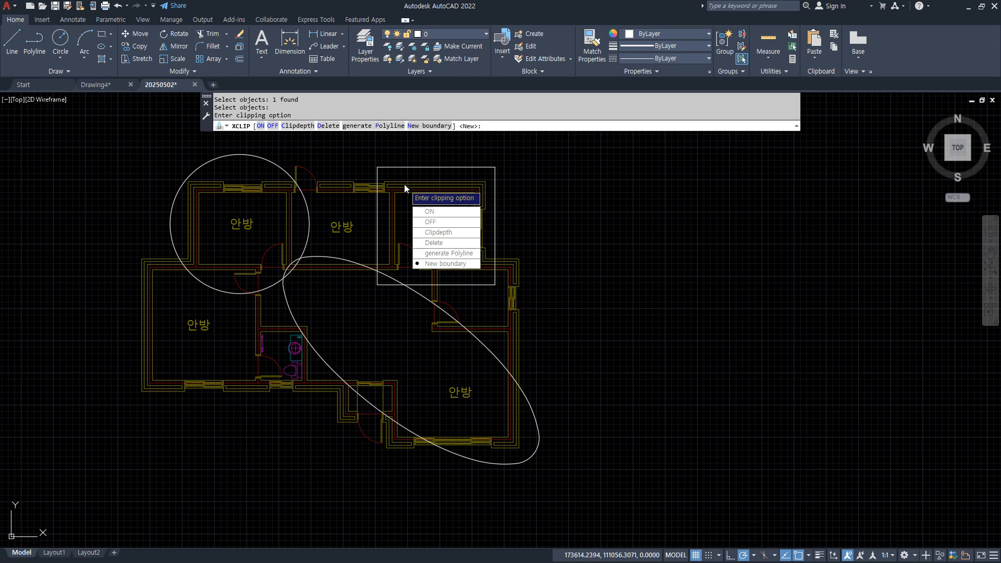
key(Return)
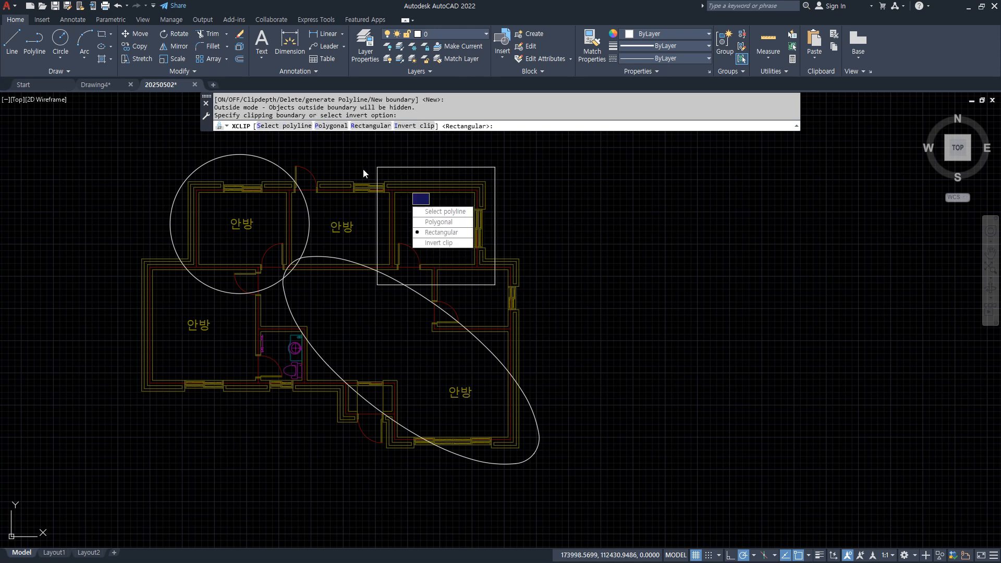
click(290, 126)
click(268, 154)
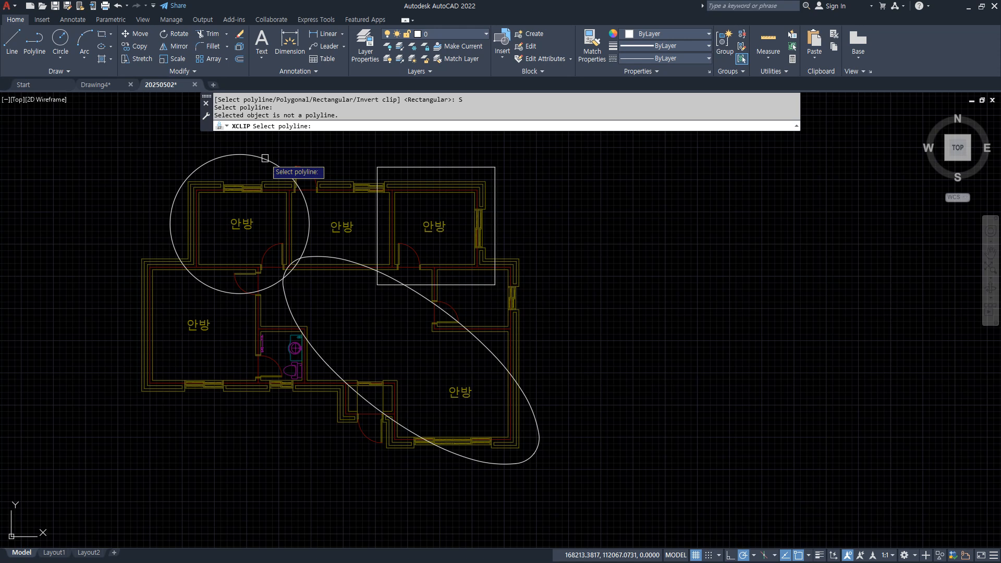
click(346, 257)
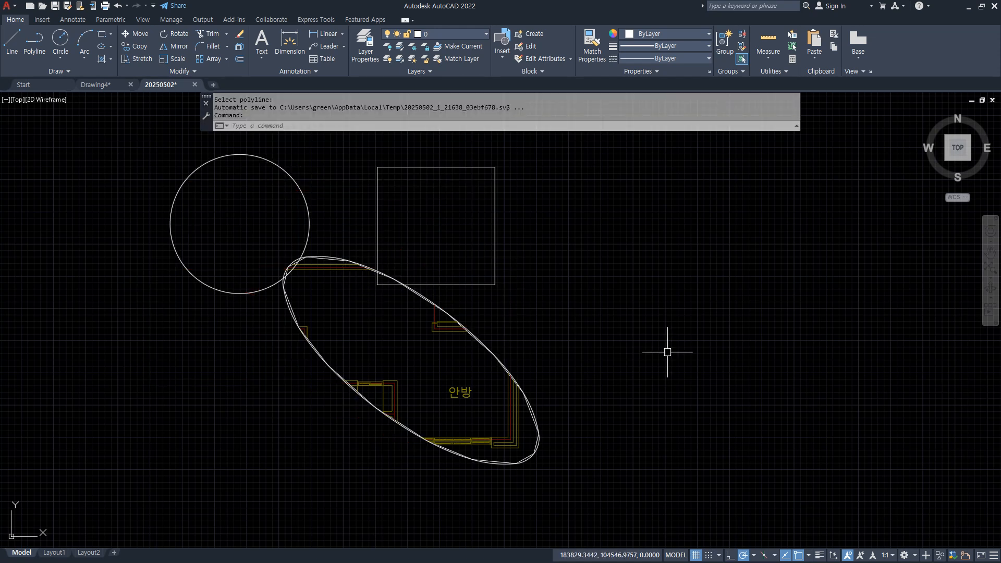
Examine how closely the clip boundary follows the curve of the ellipse
scroll(568, 441, up, 6)
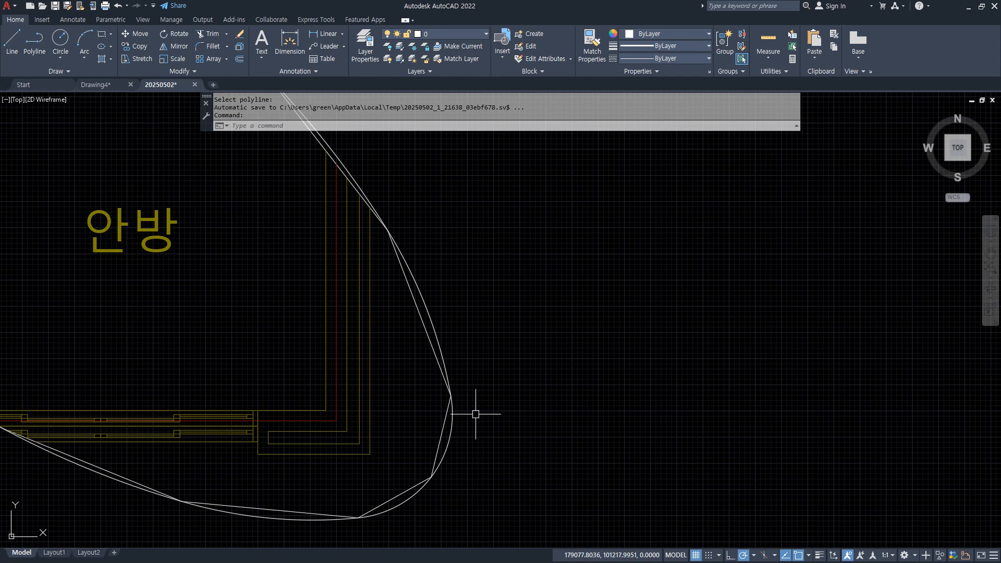
middle_drag(405, 352, 440, 438)
scroll(370, 238, up, 2)
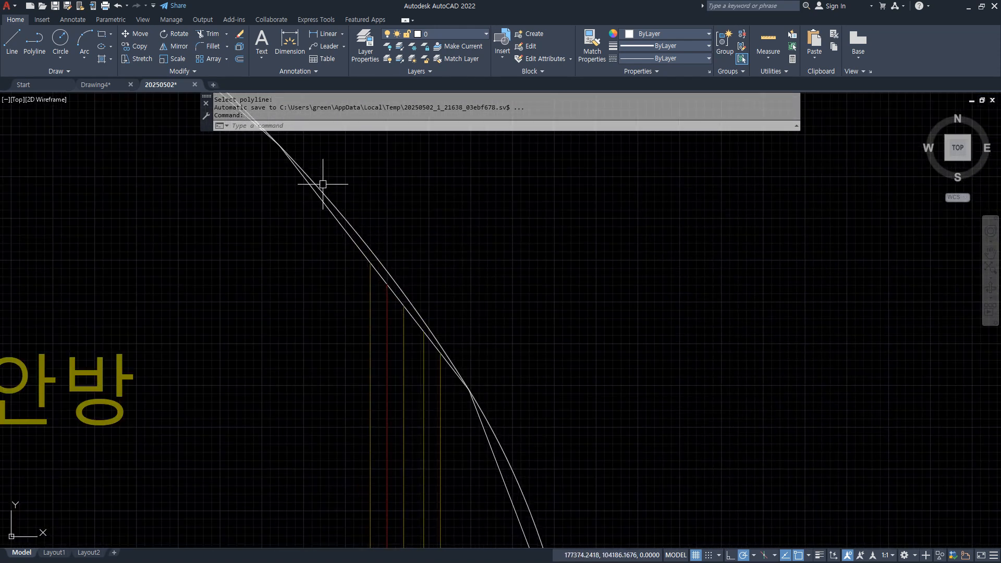
scroll(324, 186, down, 2)
scroll(421, 416, down, 2)
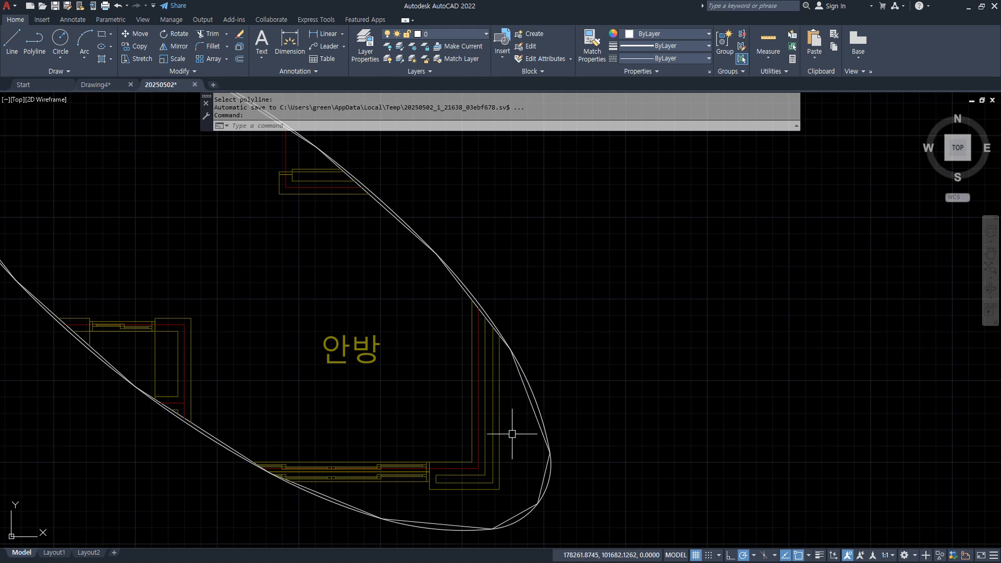
scroll(420, 301, down, 2)
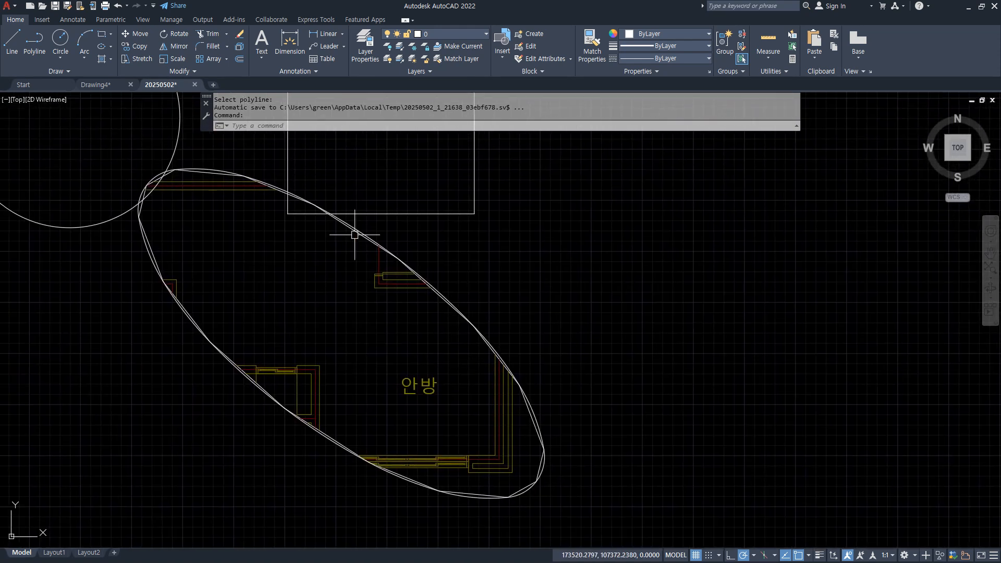
scroll(321, 354, down, 2)
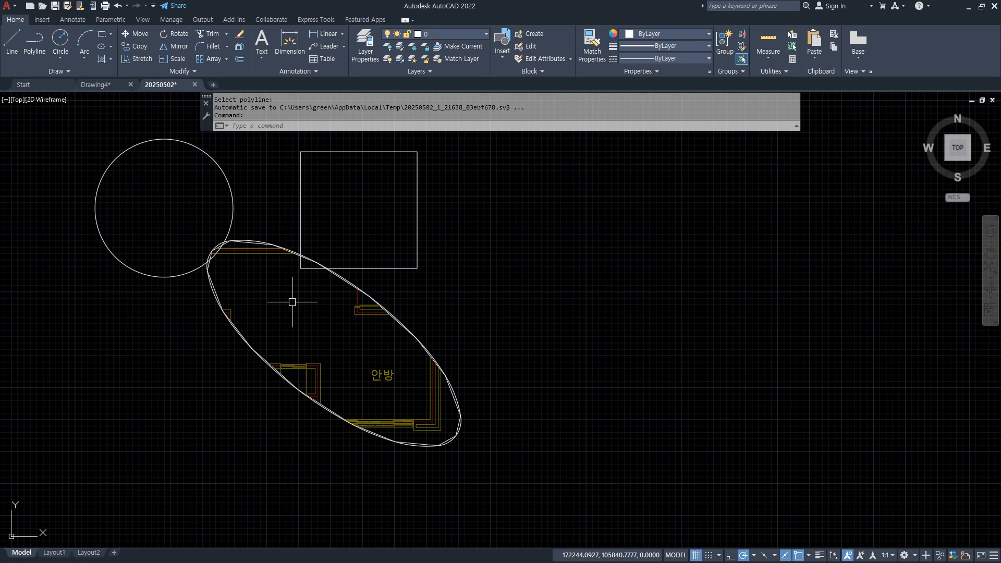
Undo the ellipse clip and erase the circle and the ellipse
key(ctrl+z)
key(ctrl+z)
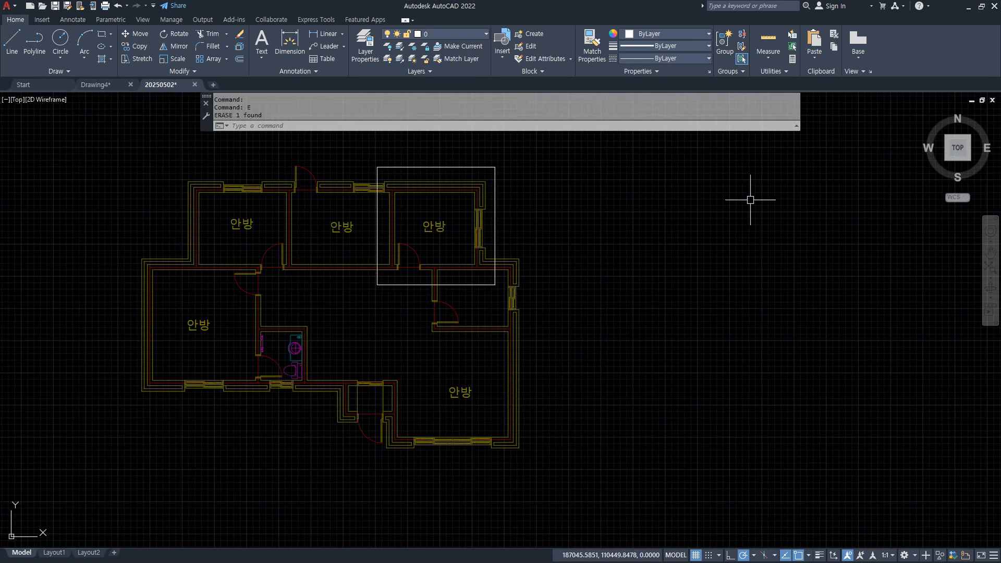
Clip the floor plan with XCLIP using the upper-right rectangle as a new boundary polyline, and undo that clip
key(Return)
click(475, 193)
key(Return)
key(Down)
key(Down)
key(Down)
key(Down)
key(Down)
key(Down)
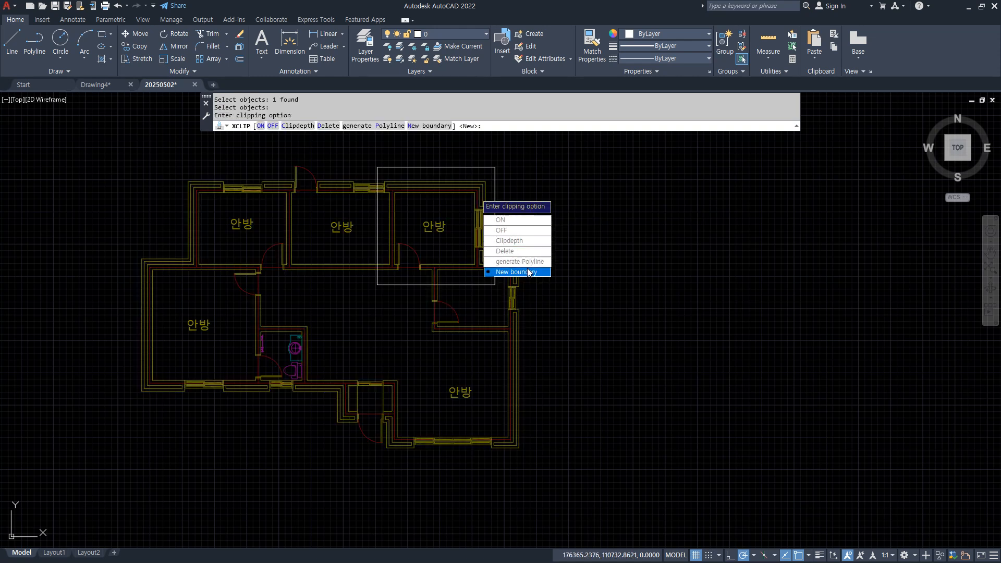
key(Return)
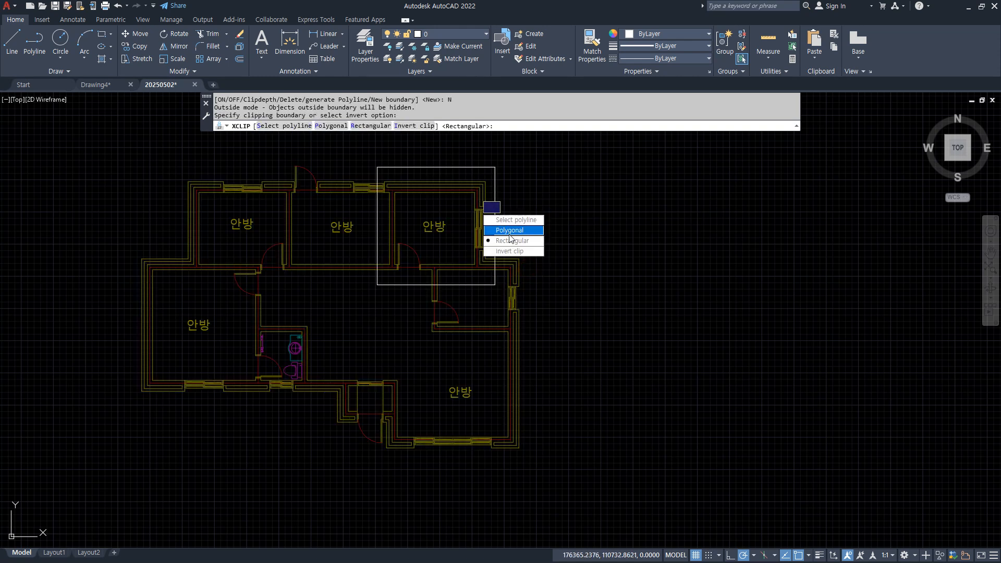
click(522, 220)
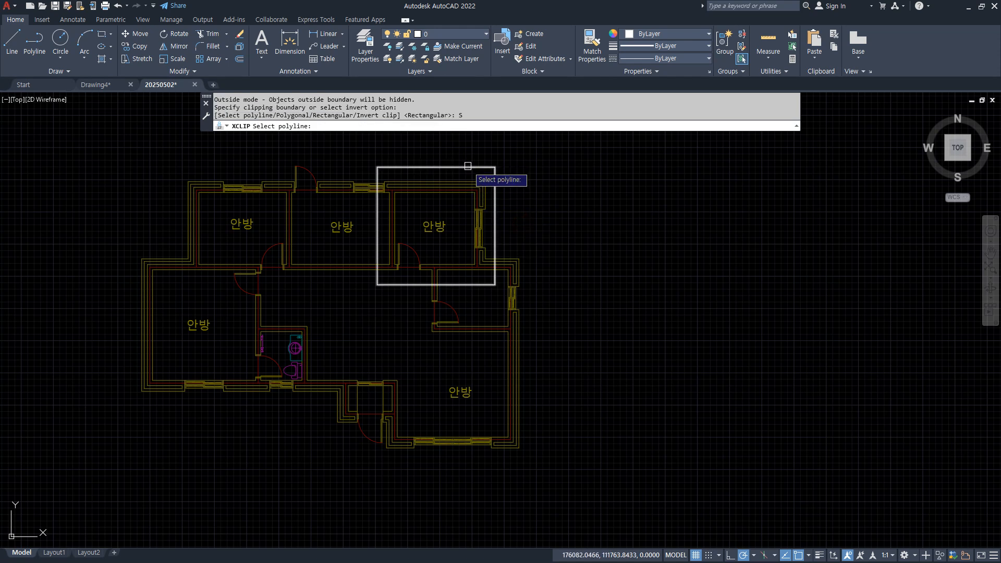
click(468, 167)
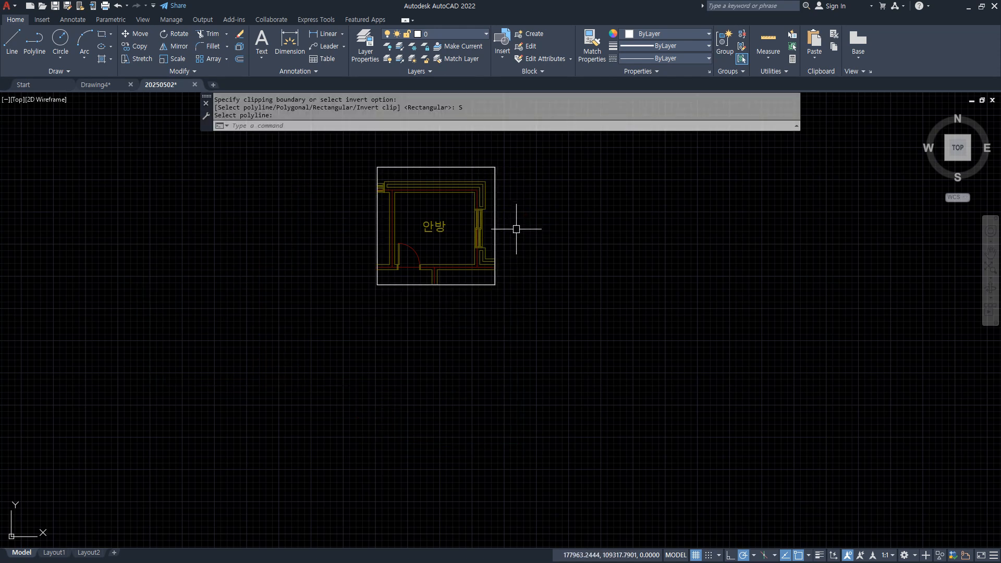
key(ctrl+z)
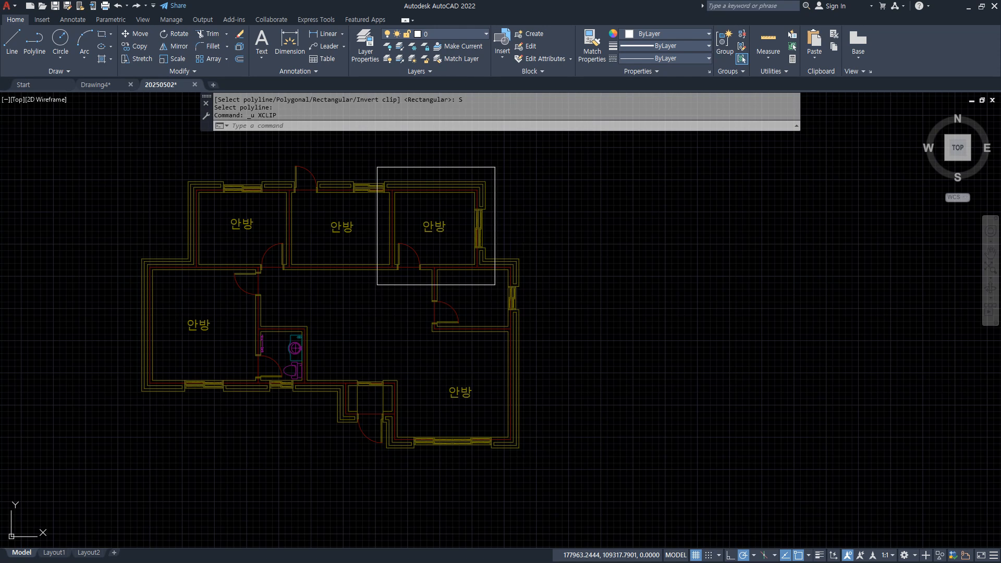
Clip the floor plan with XCLIP's Invert clip option, selecting the upper-right rectangle as the boundary polyline to hide everything inside it
key(Return)
click(480, 219)
key(Return)
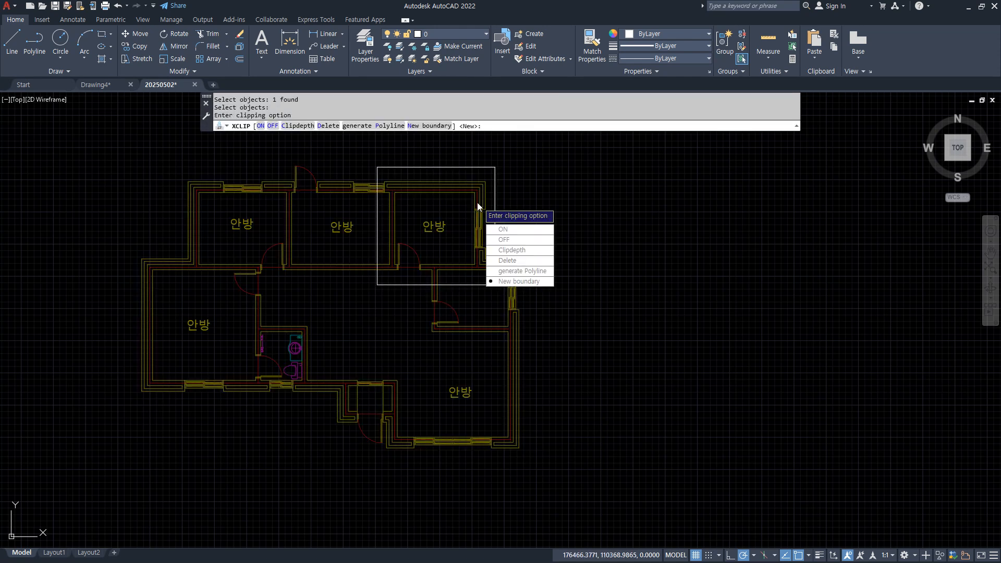
click(500, 281)
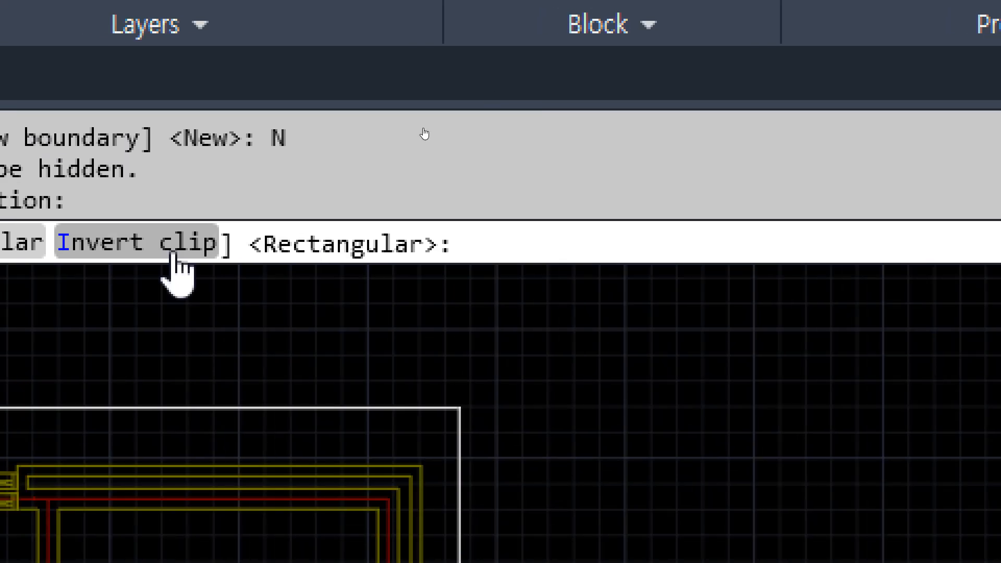
click(157, 250)
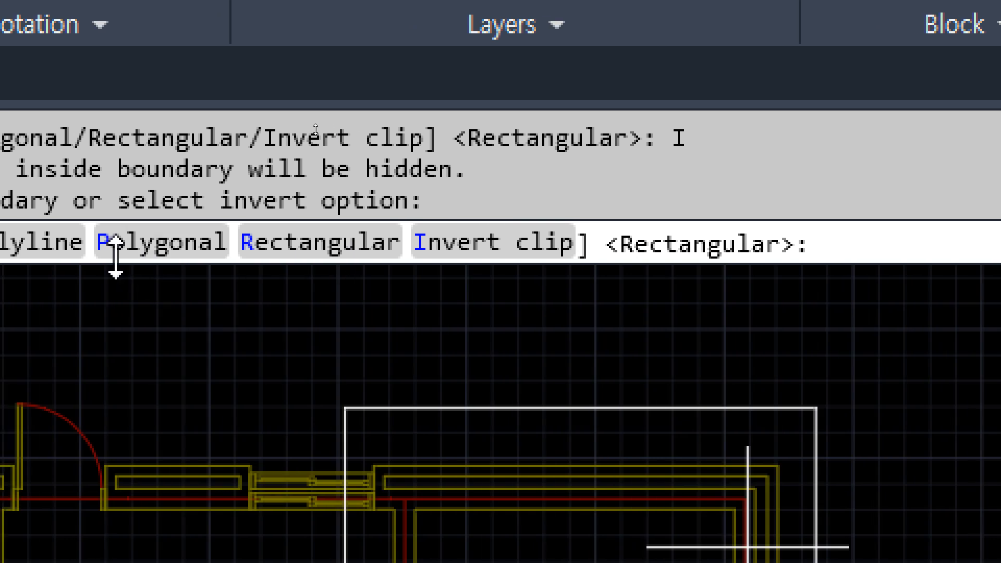
click(1, 245)
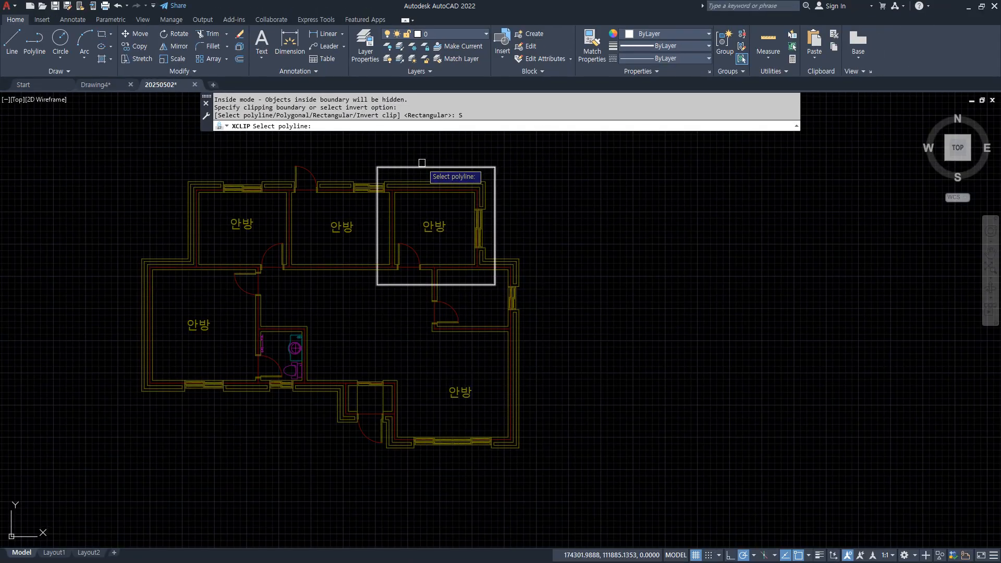
click(670, 401)
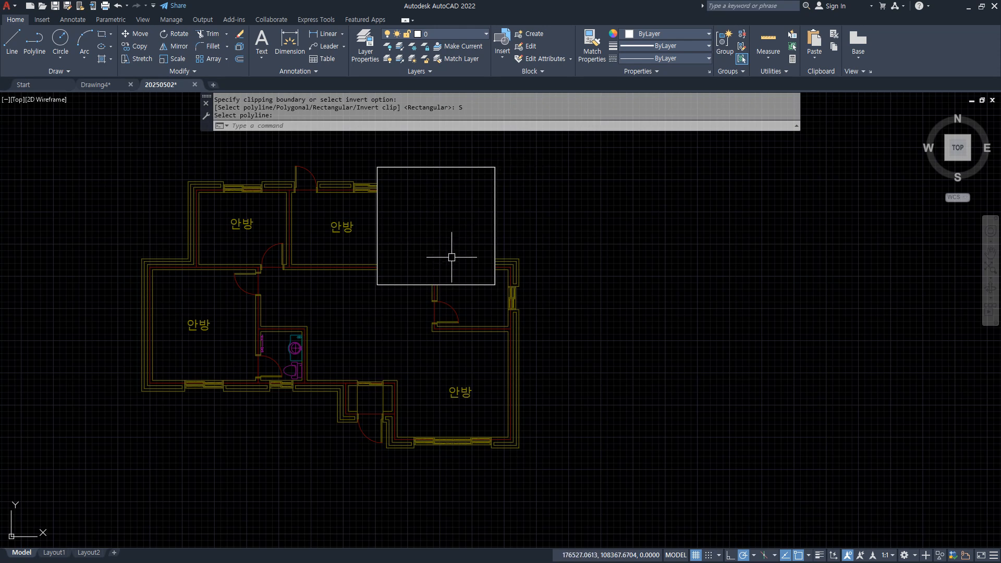
click(575, 247)
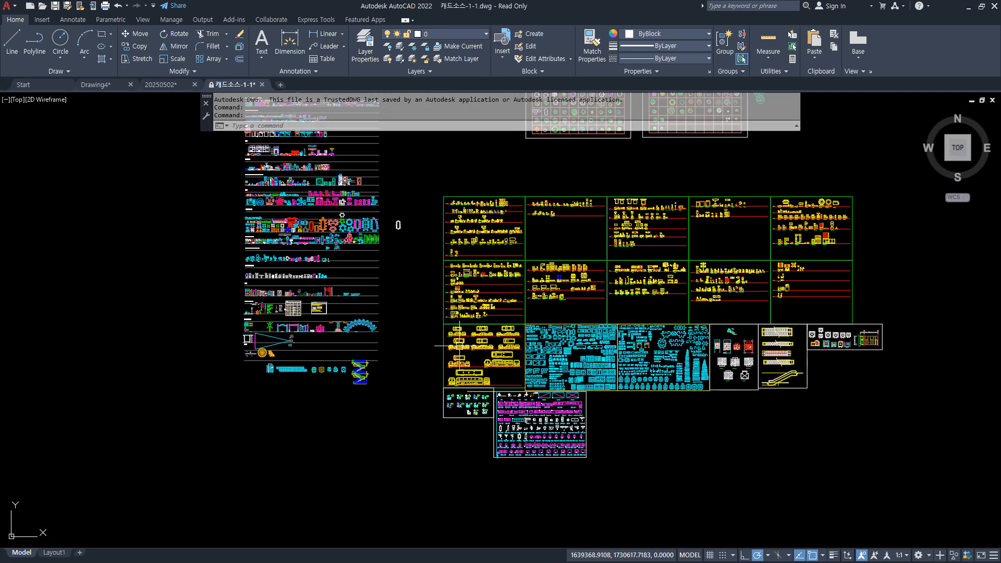
Copy the first plan-view sofa set in the 소파 section of the 캐드소스-1-1 drawing to the clipboard
mouse_move(459, 346)
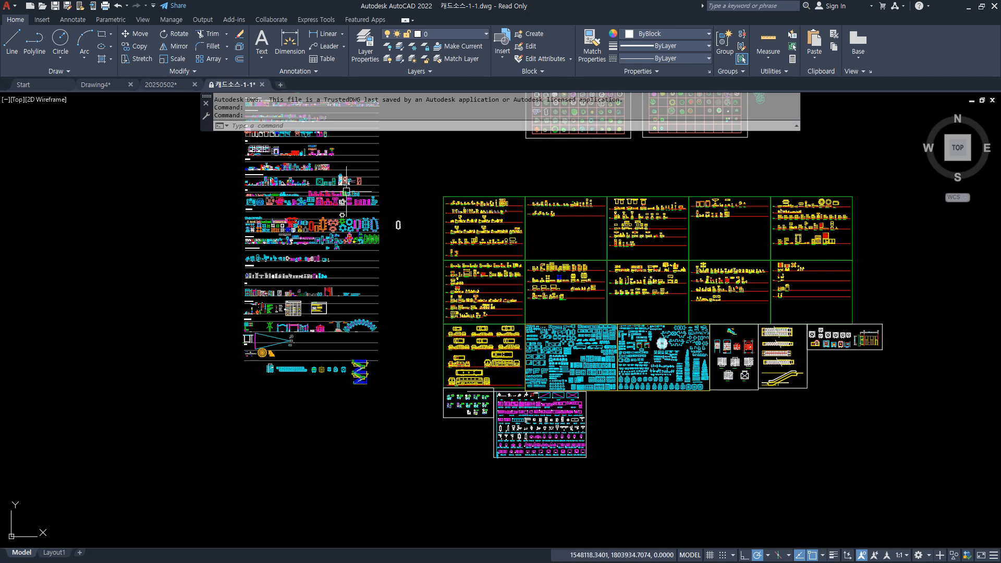
scroll(235, 224, up, 8)
scroll(238, 258, up, 4)
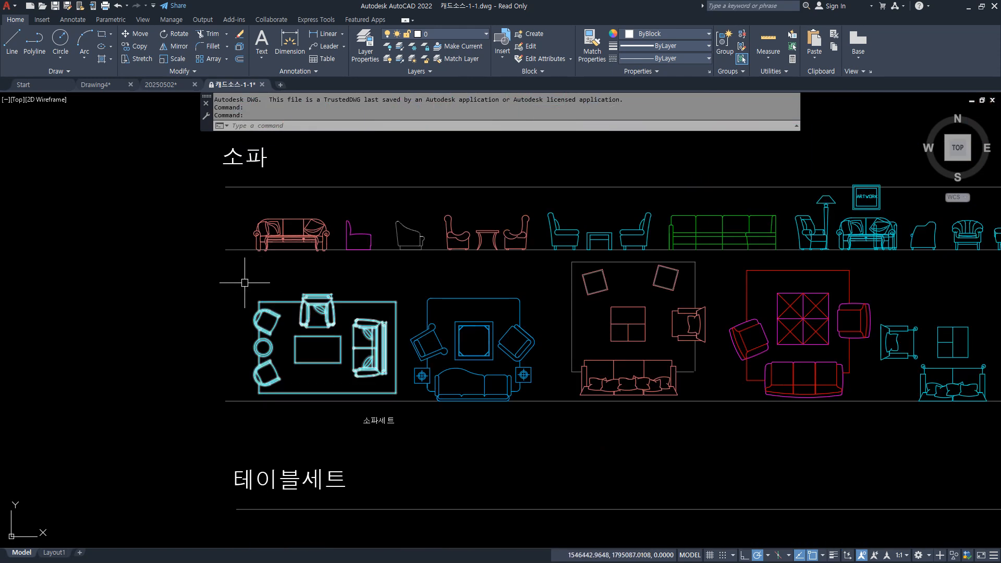
click(233, 279)
click(402, 411)
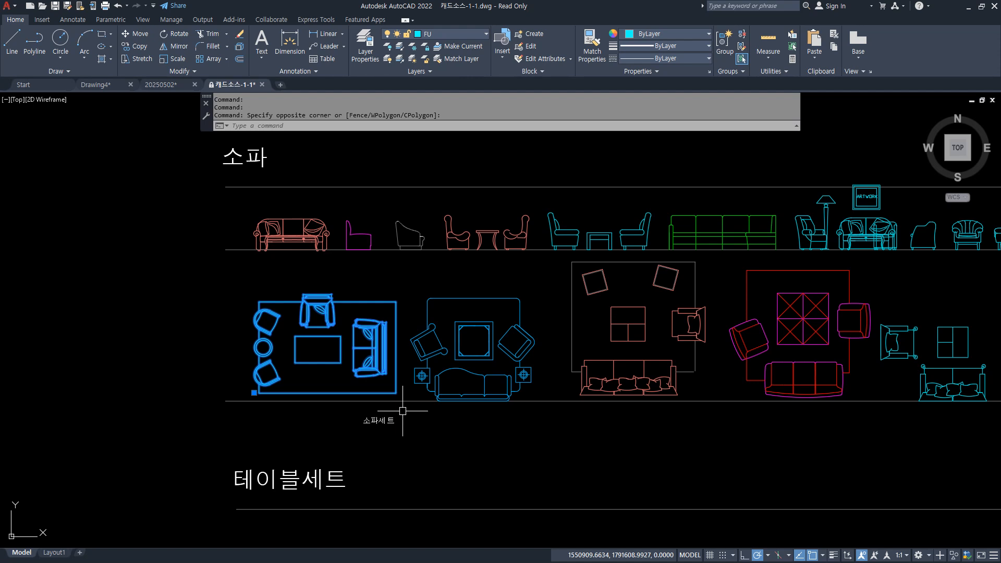
key(Escape)
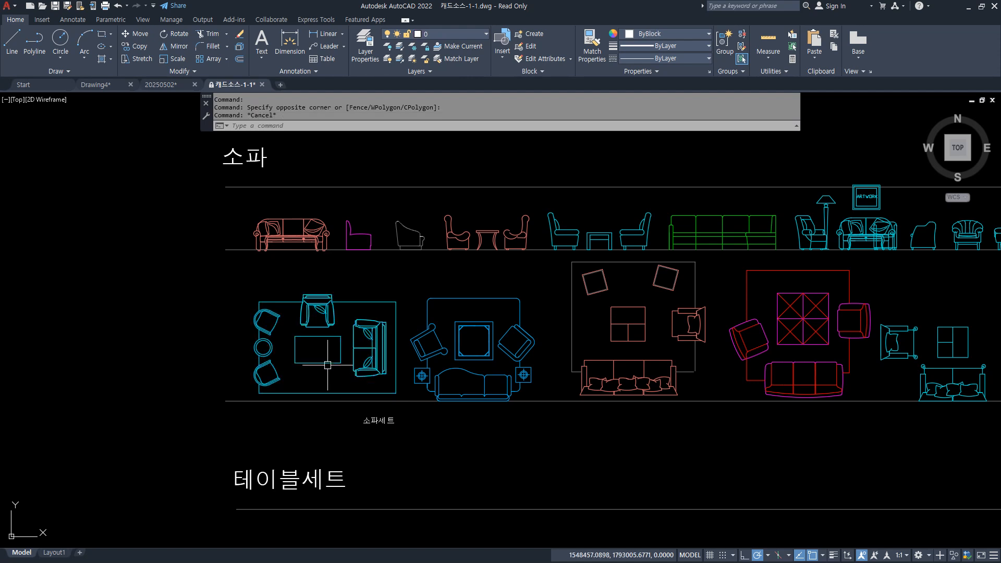
click(196, 264)
click(405, 400)
key(ctrl+c)
Paste the sofa set into a new drawing with its insertion point at 0,0 and fit everything in view
click(280, 84)
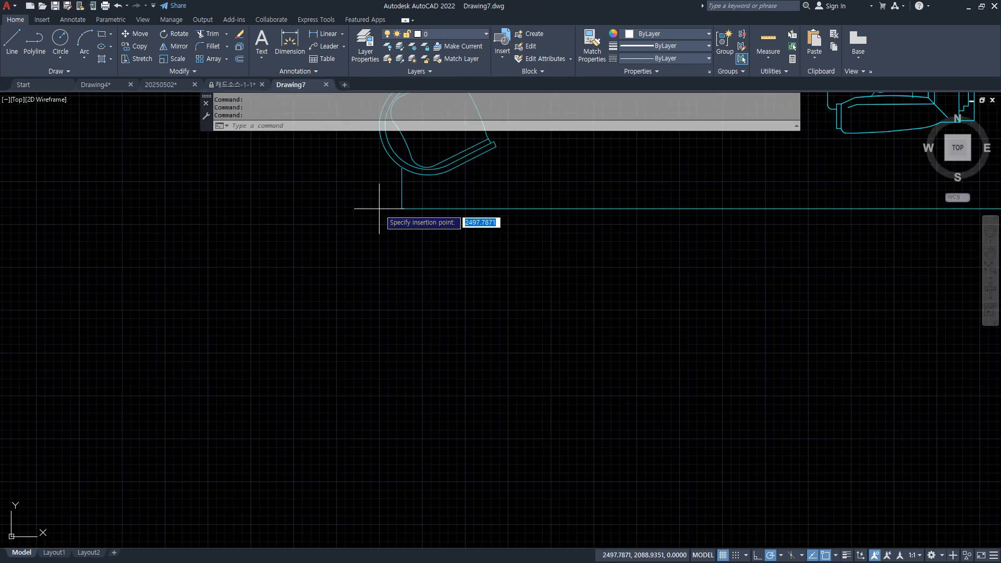
key(ctrl+v)
text(0,0)
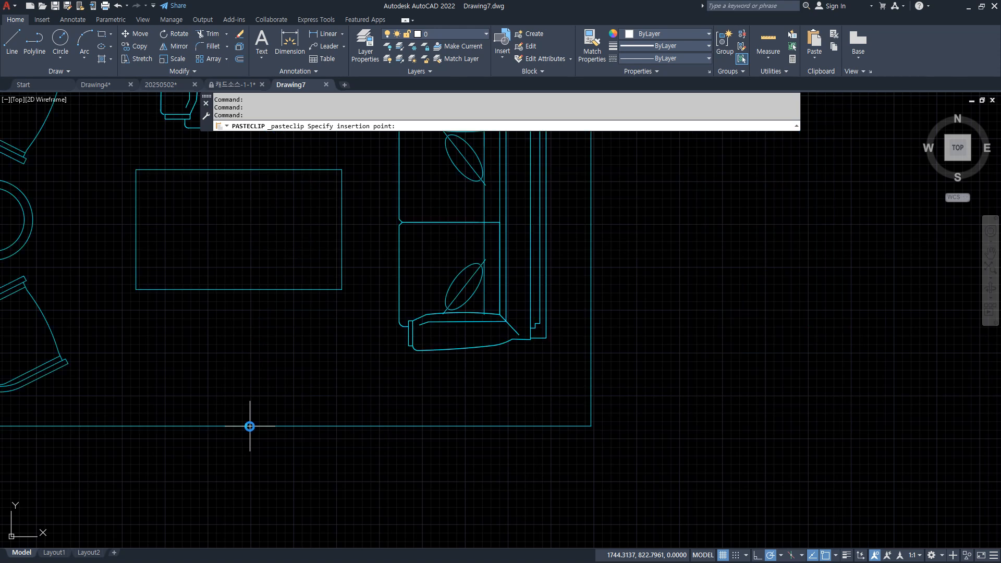
key(Return)
text(z)
key(Return)
text(a)
key(Return)
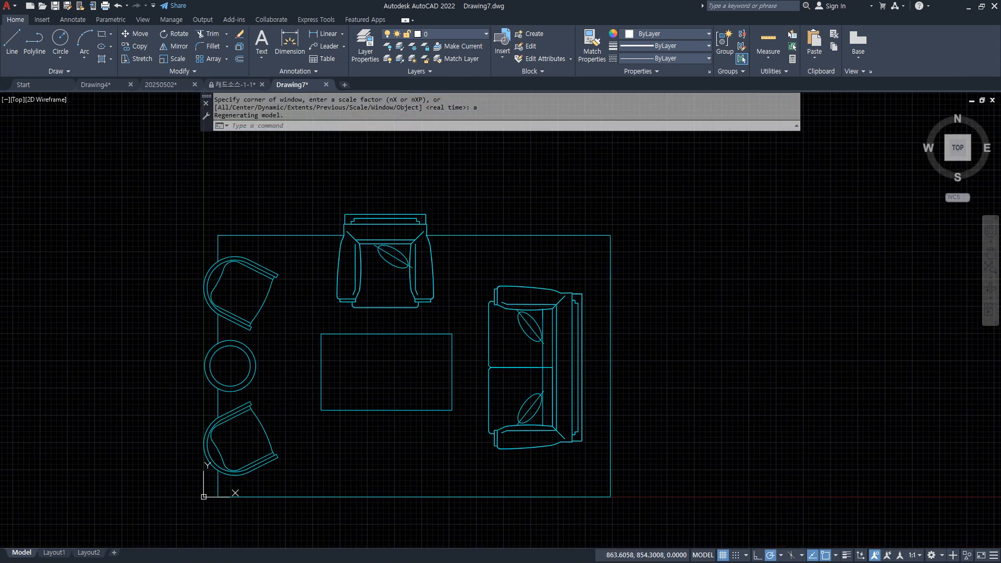
Save the new drawing on drive D: under the file name 쇼파세트
key(ctrl+s)
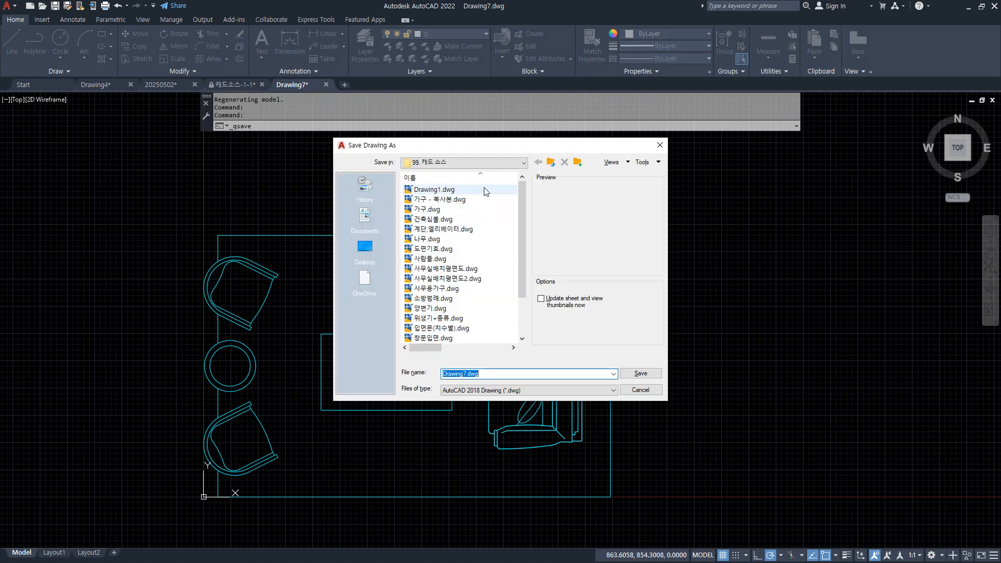
click(468, 162)
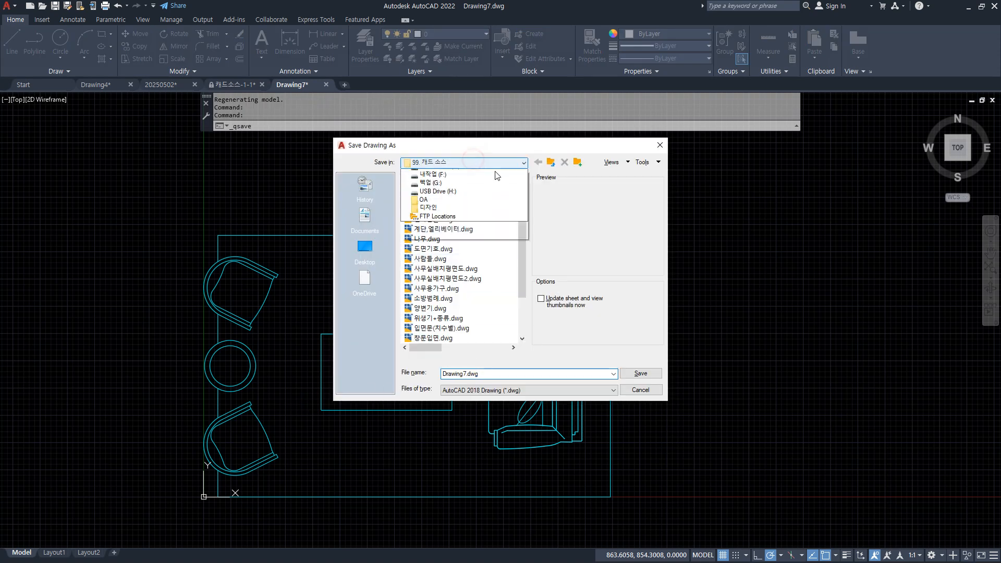
scroll(497, 176, up, 5)
click(482, 197)
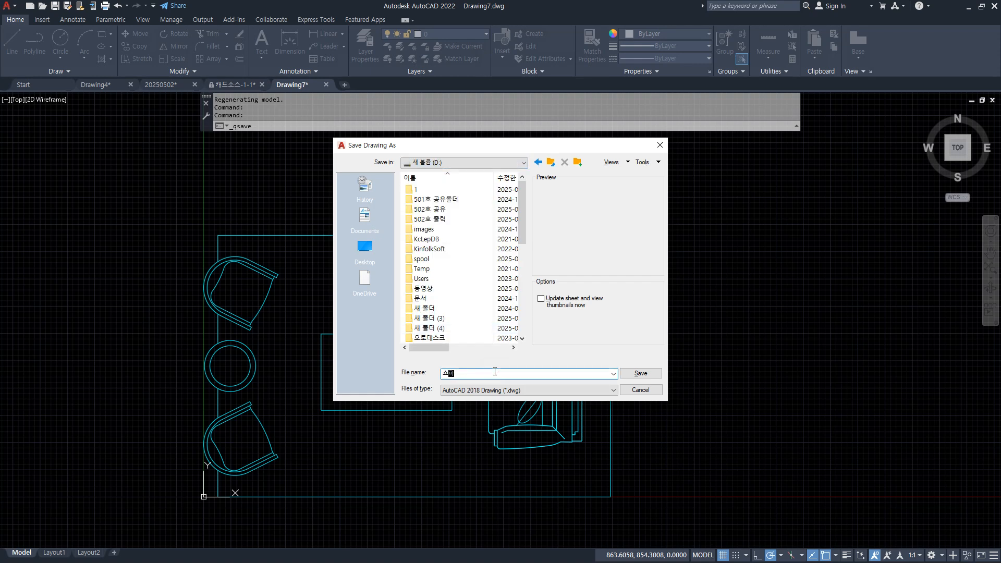
key(Return)
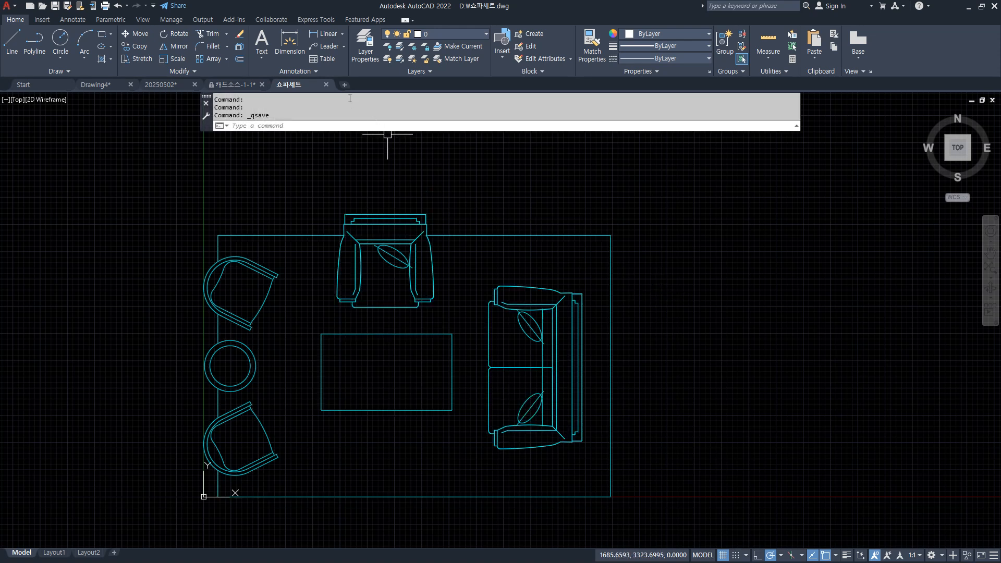
Return to the 캐드소스-1-1 drawing and start WBLOCK with the lower-left corner of the first sofa set's rug as base point
click(233, 84)
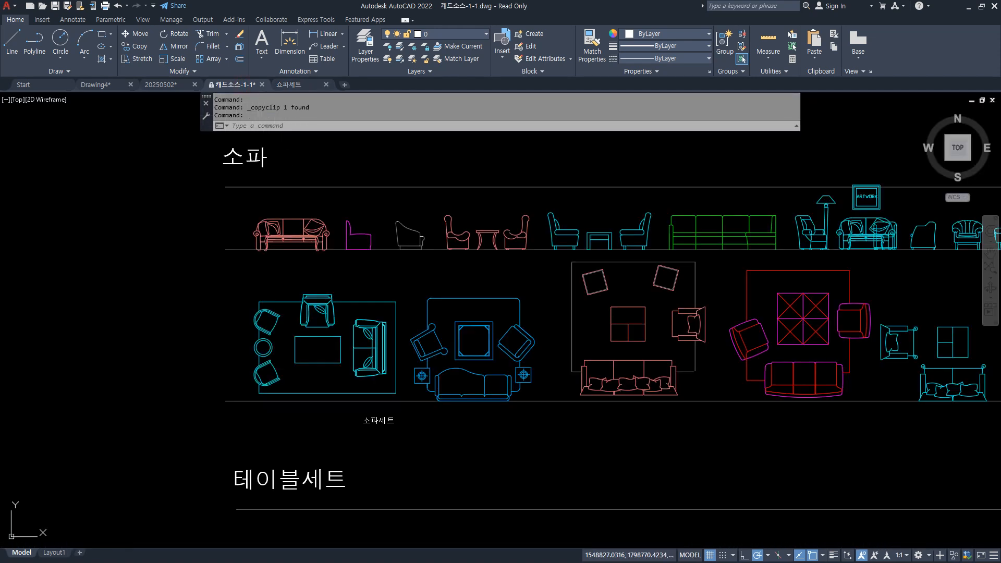
text(w)
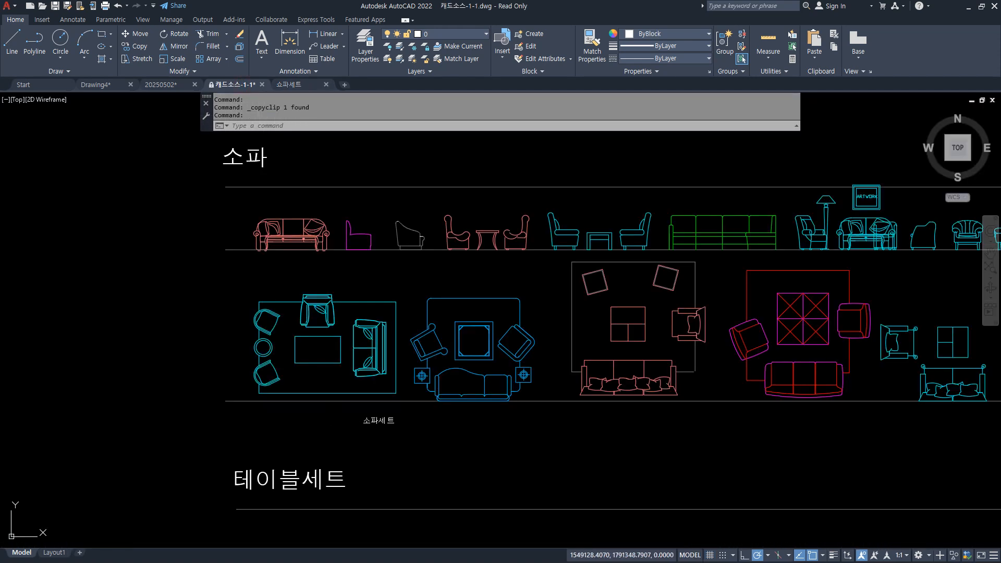
key(Return)
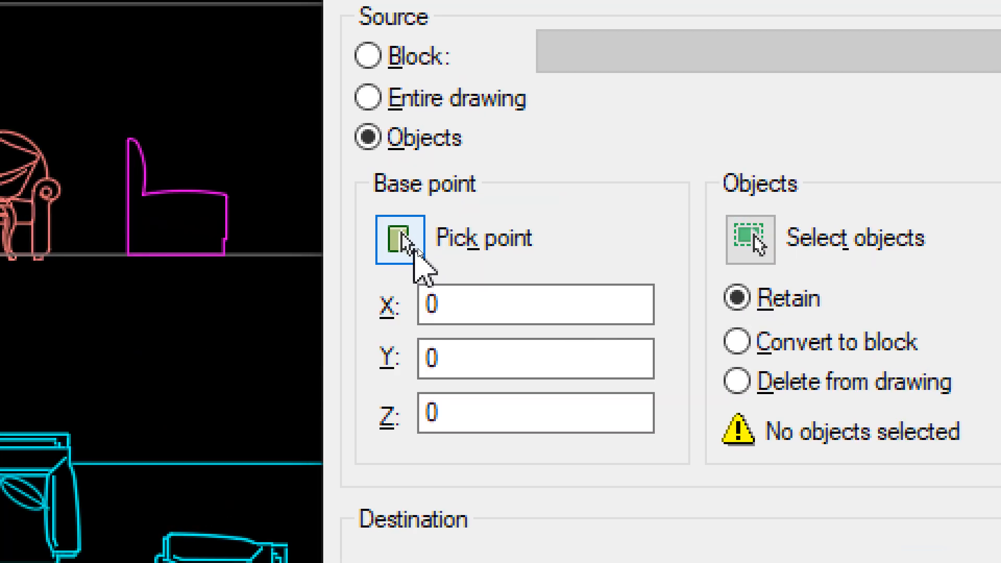
click(415, 249)
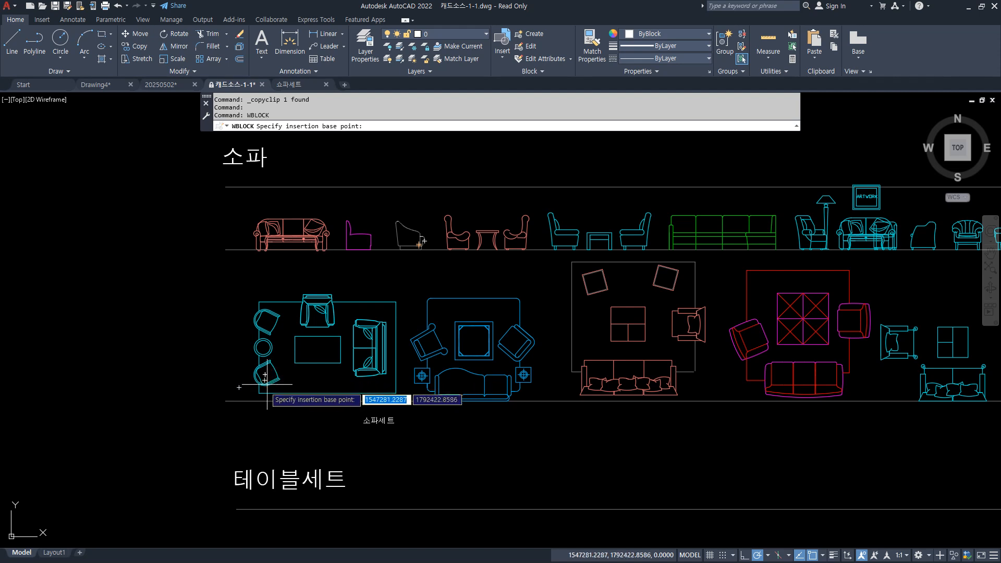
click(260, 393)
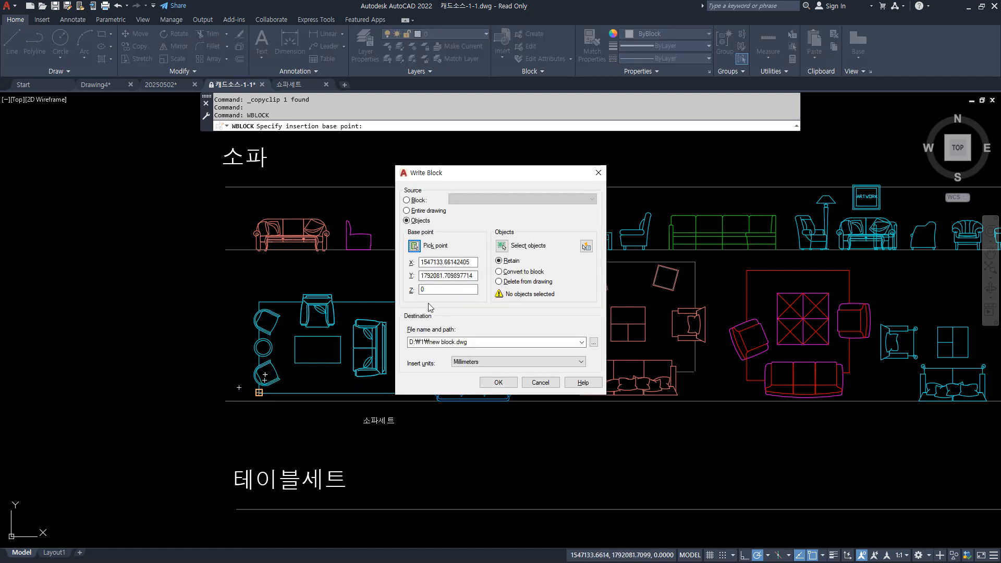
Select the whole first sofa set as the object to write out as a block
click(500, 246)
click(245, 282)
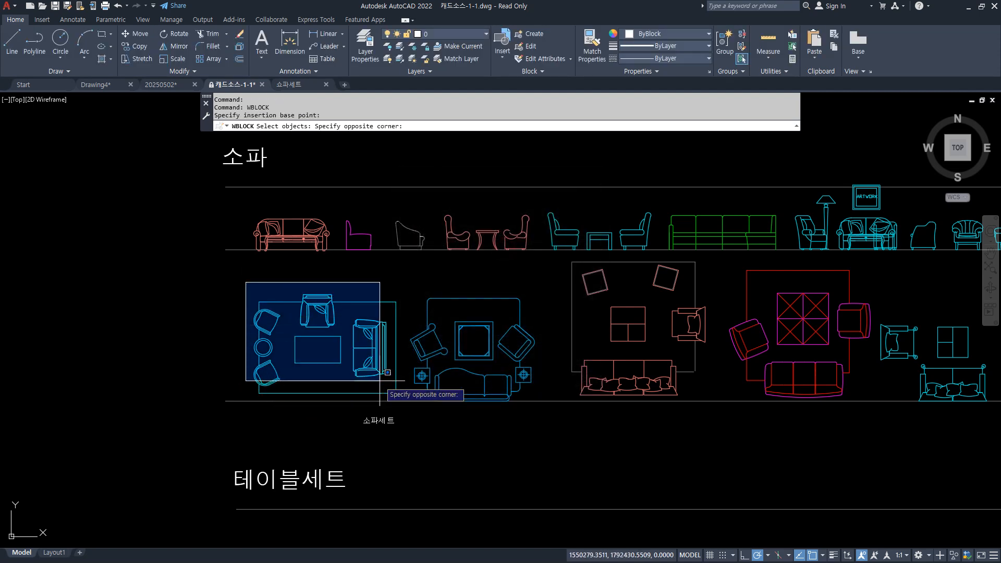
click(396, 397)
click(399, 401)
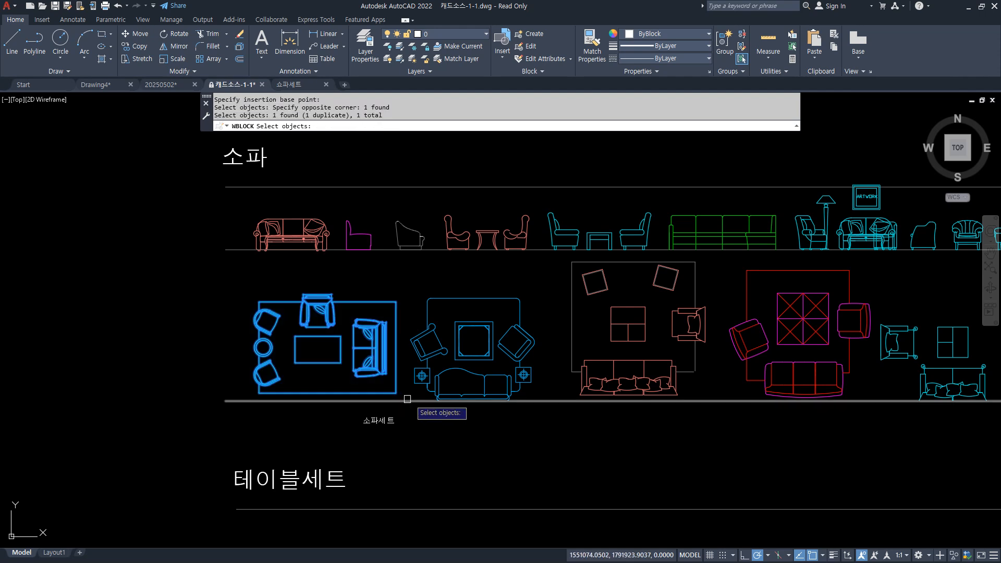
key(Return)
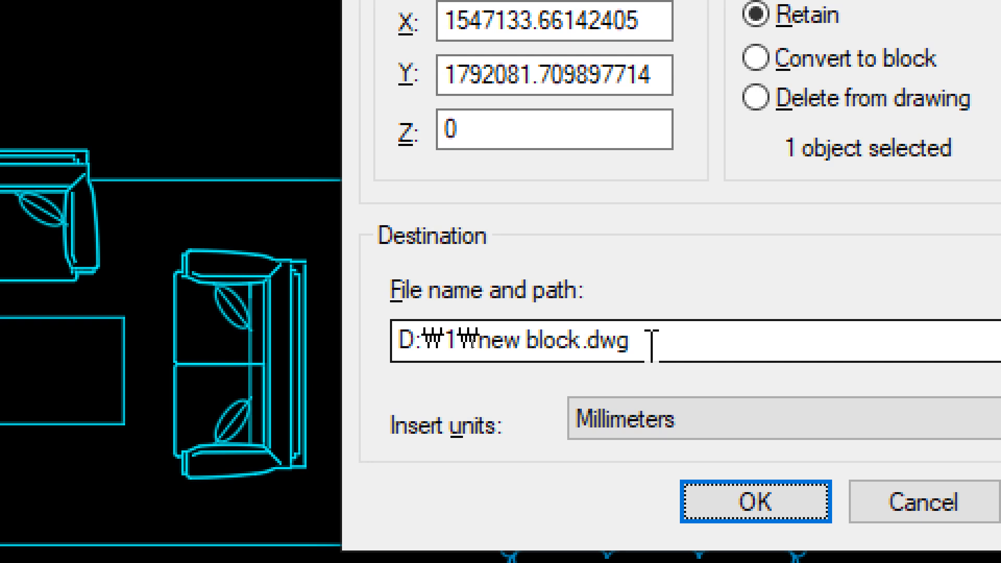
Set the block's destination file to 쇼파세트.dwg in folder 1 on drive D:
click(878, 346)
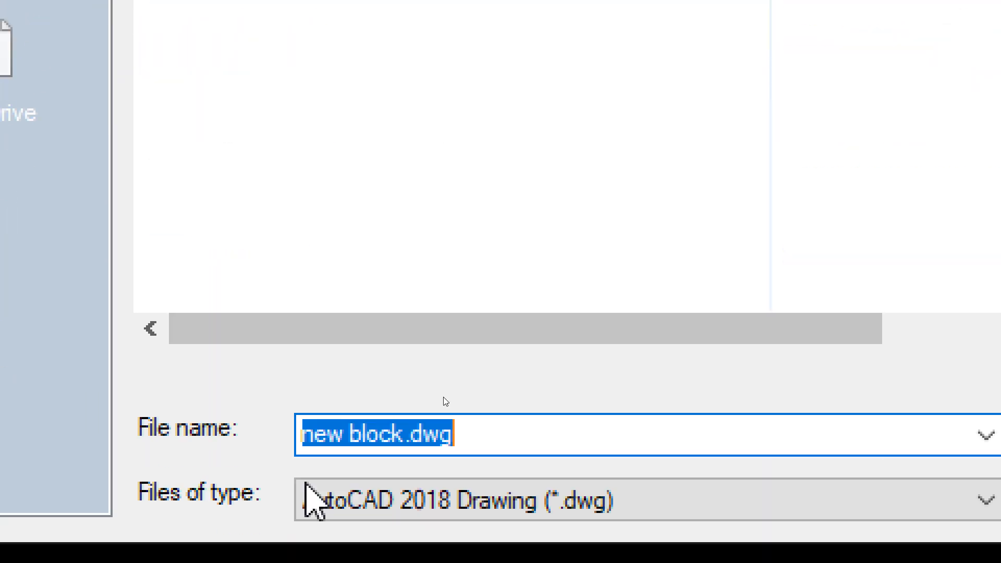
text(소파세트)
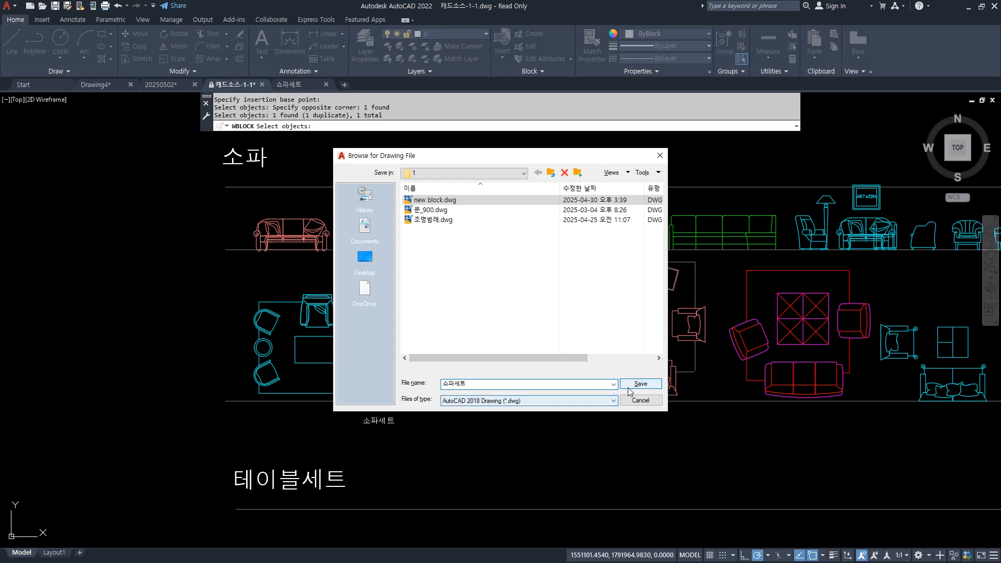
click(640, 384)
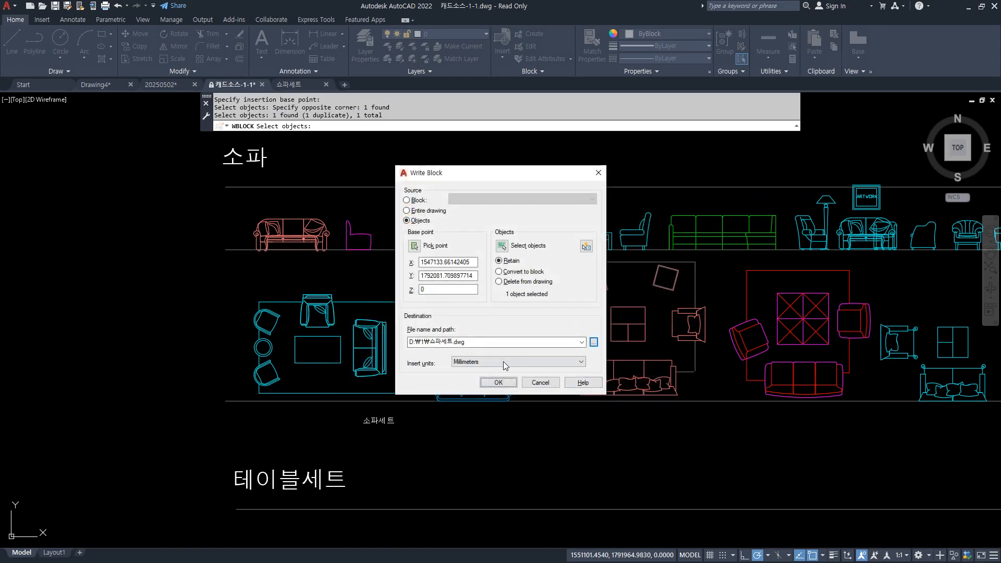
drag(36, 3, 33, 81)
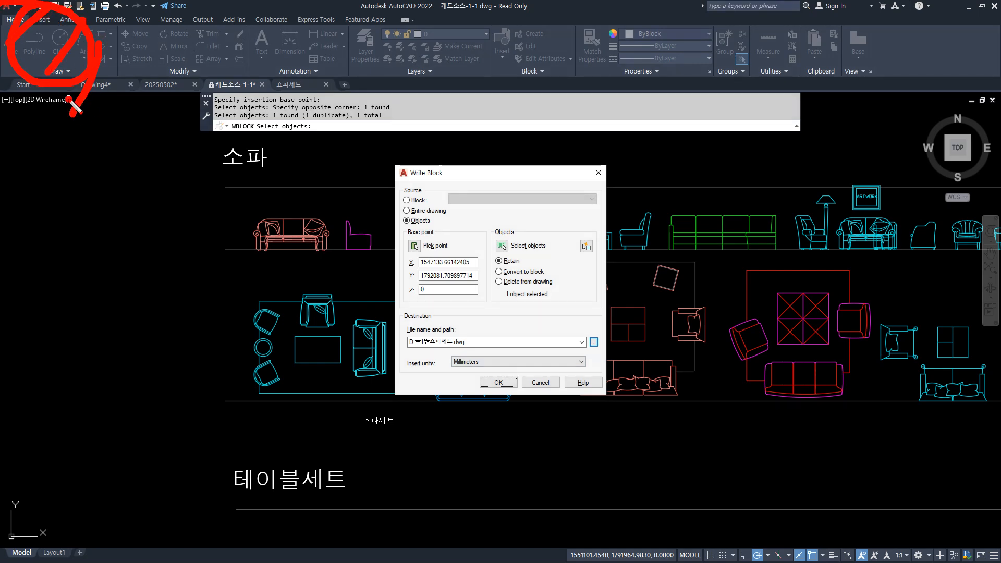
key(Escape)
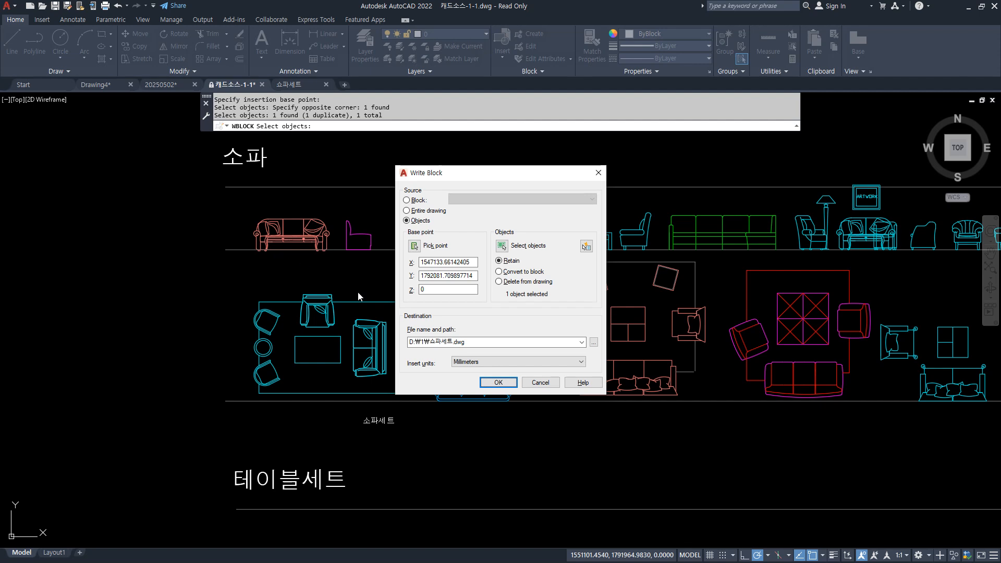
Write out the sofa set block and open the resulting 쇼파세트.dwg from folder 1 on drive D:
click(497, 384)
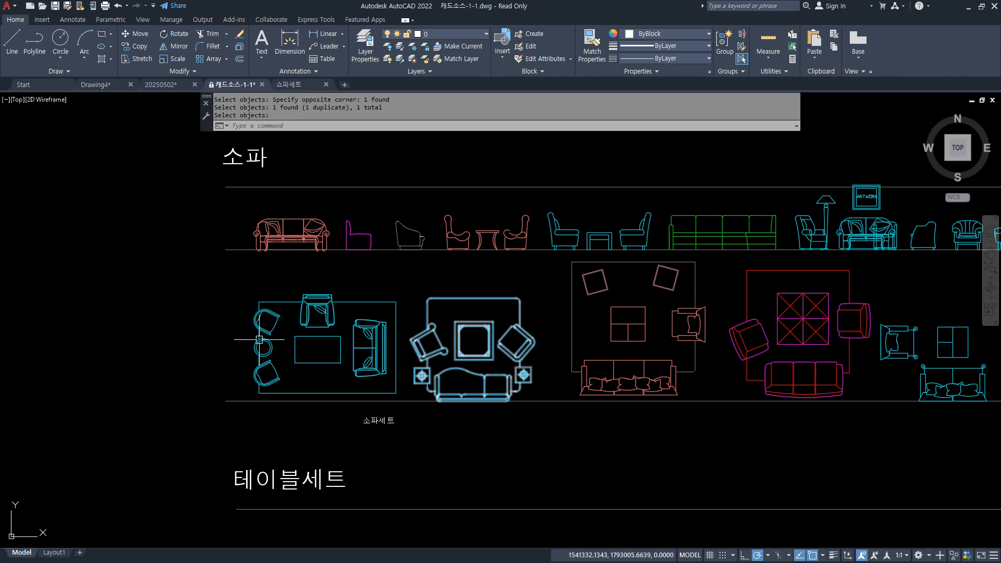
key(alt+Tab)
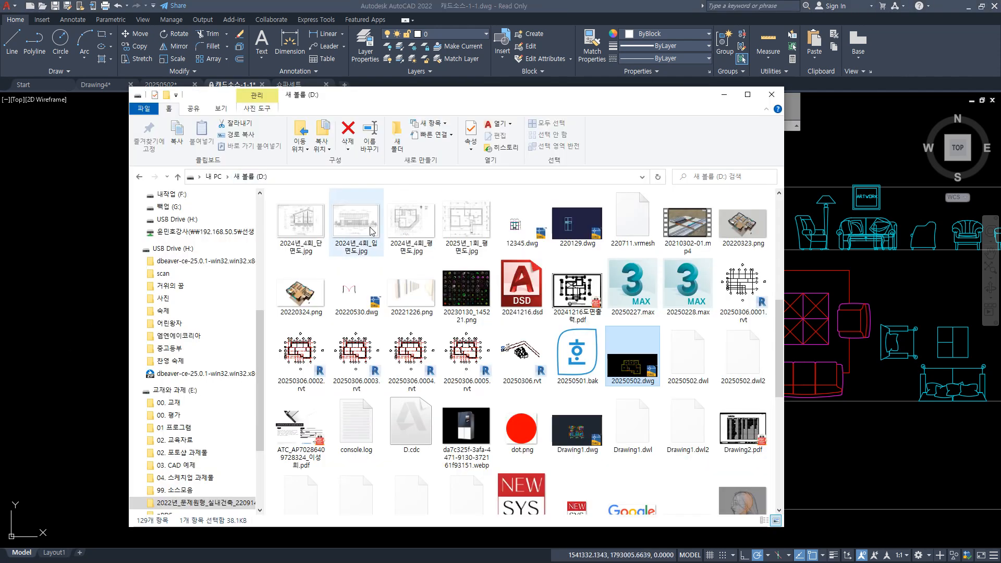
scroll(169, 328, up, 2)
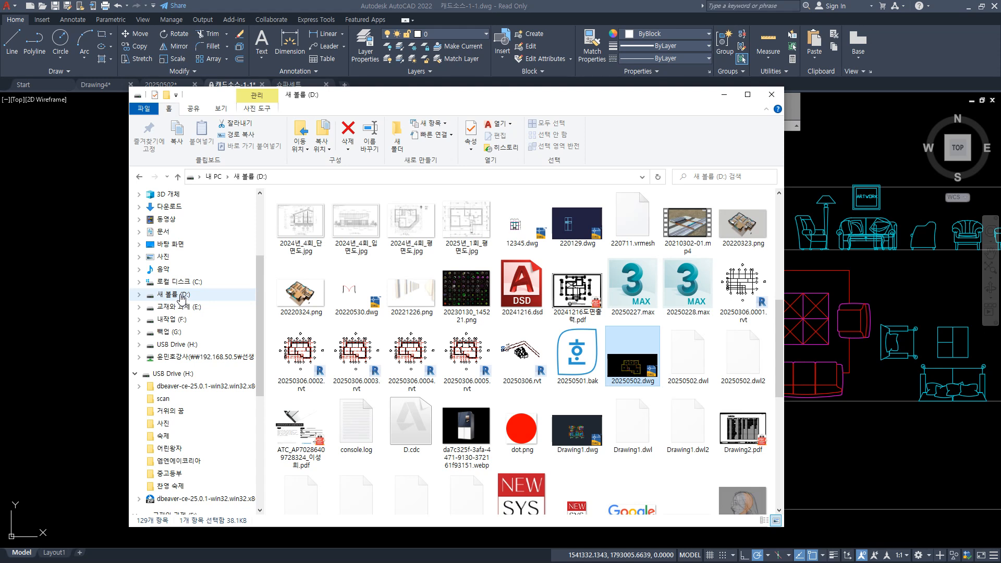
click(172, 294)
double_click(291, 229)
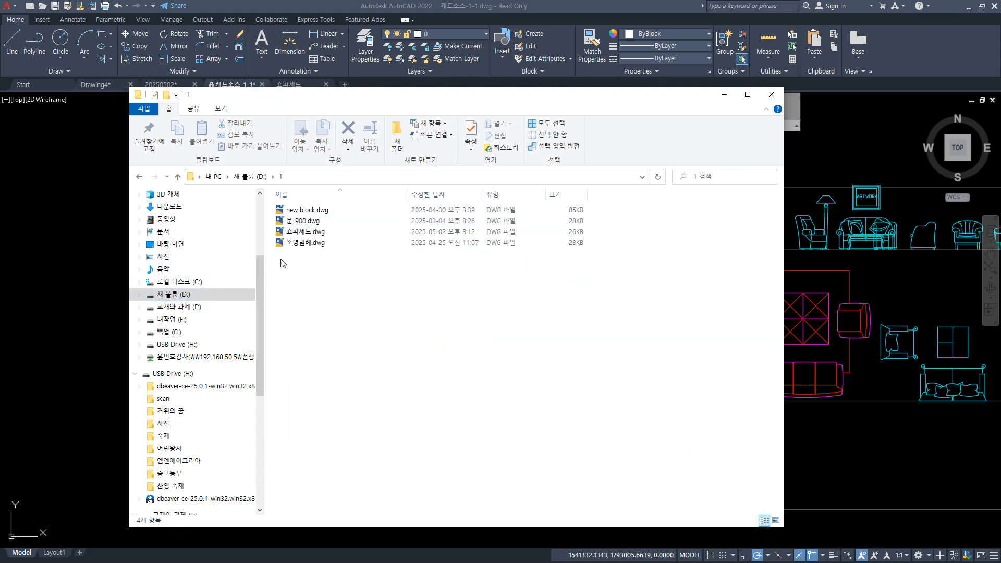
click(298, 236)
double_click(285, 236)
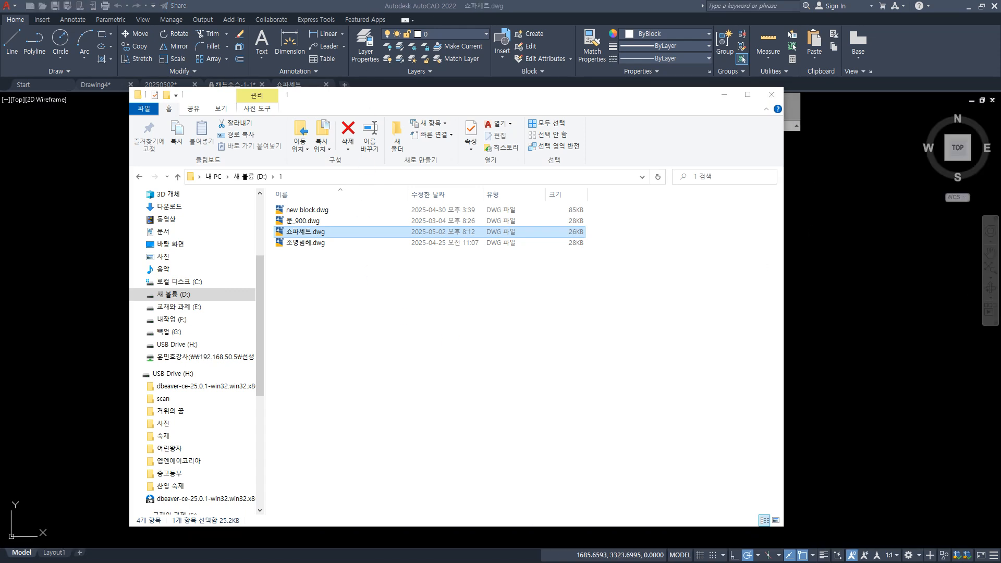
click(817, 181)
click(532, 388)
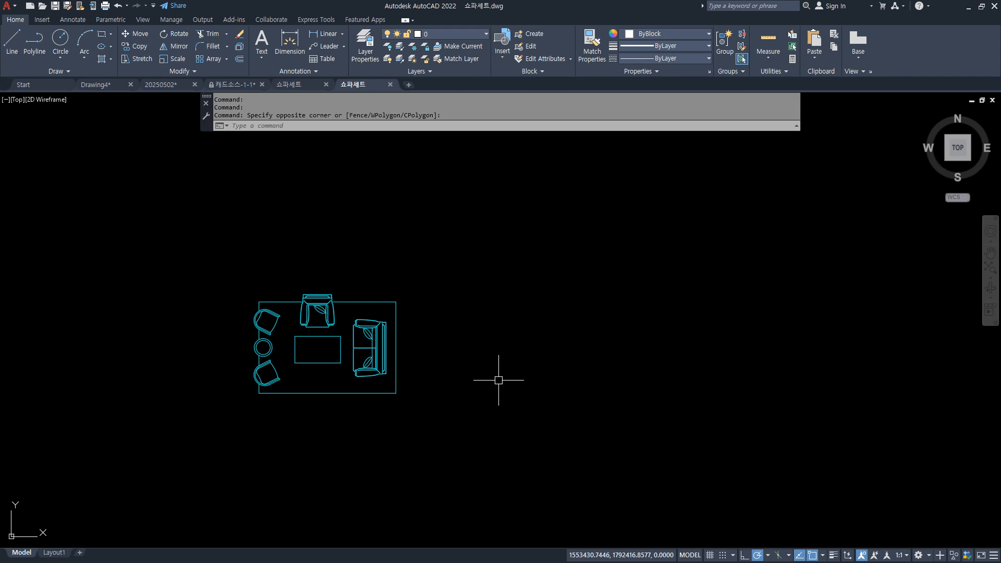
Create a new drawing and add "(블록속성)" after "ATTDef, attedit" in the Notepad lecture notes
key(ctrl+n)
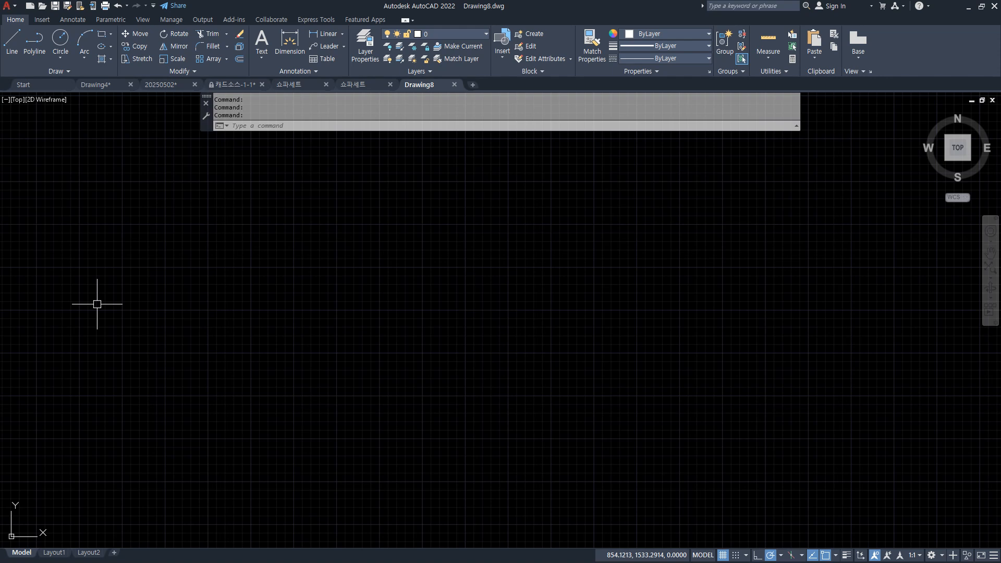
key(alt+Tab)
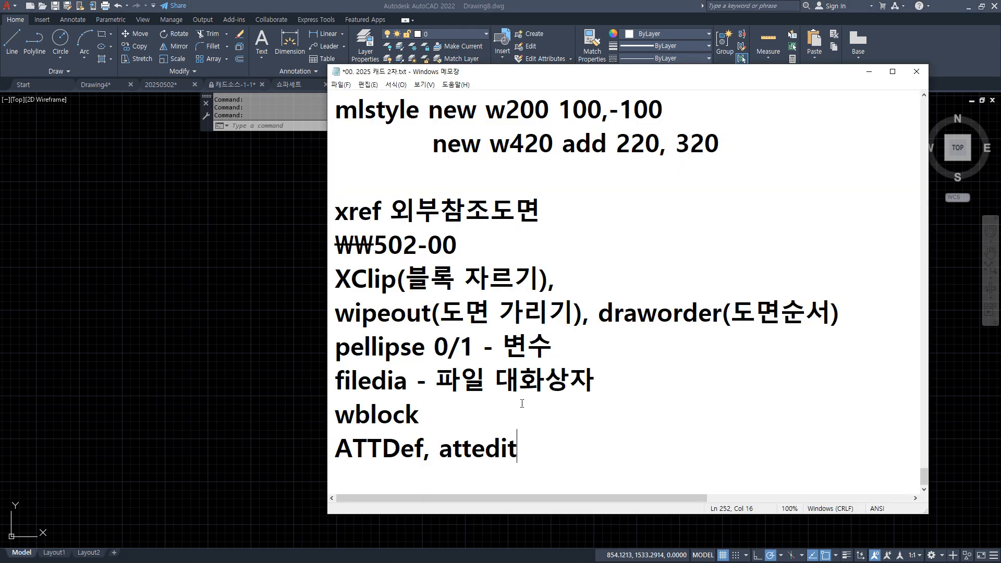
text(ㄹㄹ)
text(속성))
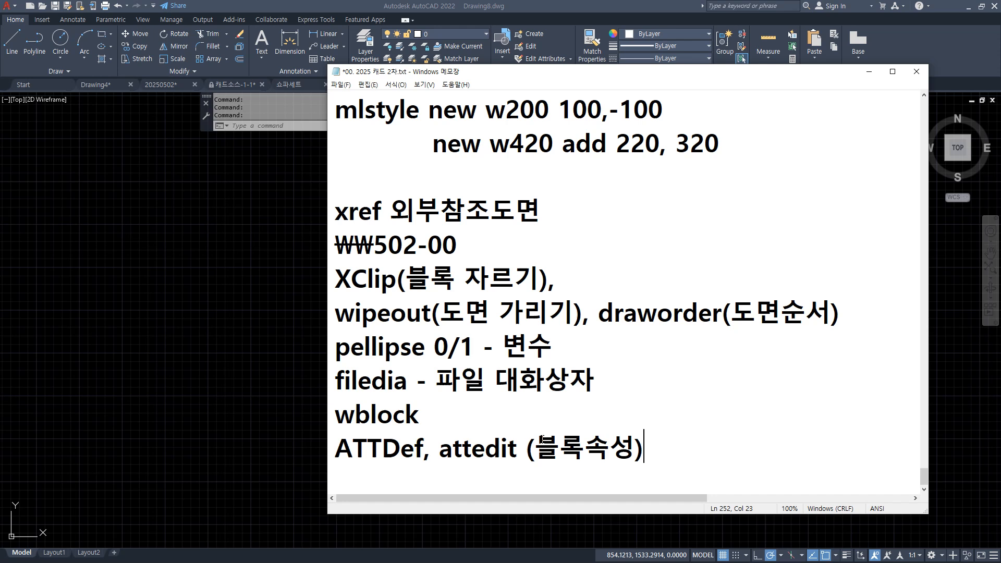
Return to the new AutoCAD drawing and draw a horizontal and a vertical construction line through one common point
click(308, 295)
text(z)
key(Return)
text(a)
key(Return)
text(xl)
key(Return)
click(382, 369)
click(428, 368)
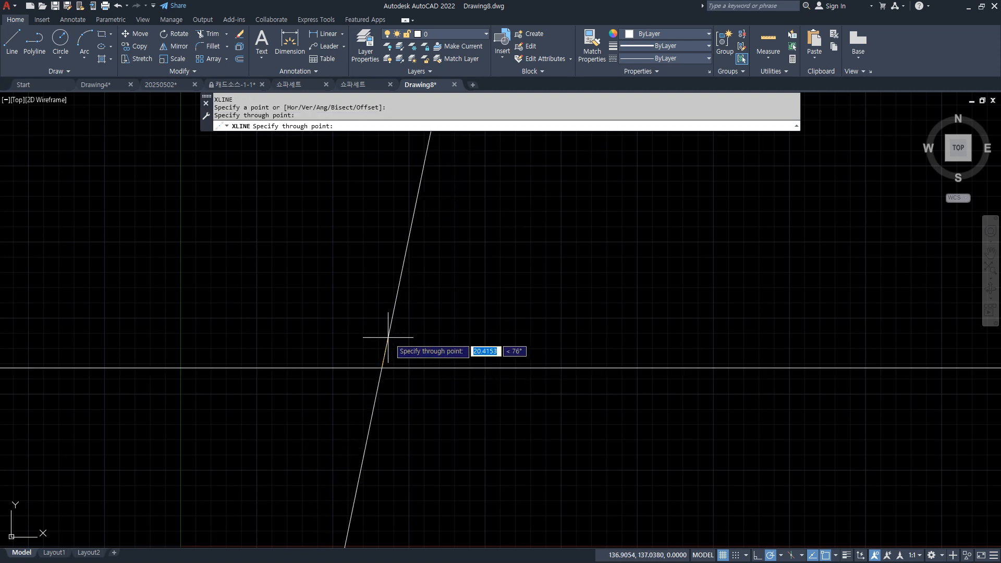
click(383, 336)
key(Return)
Trim both construction lines at their intersection, keeping only the upward and rightward parts as an L-shaped corner
text(tr)
key(Return)
click(411, 451)
click(306, 317)
key(Return)
Offset the horizontal line upward three times at a spacing of 8 to form three rows
text(o)
key(Return)
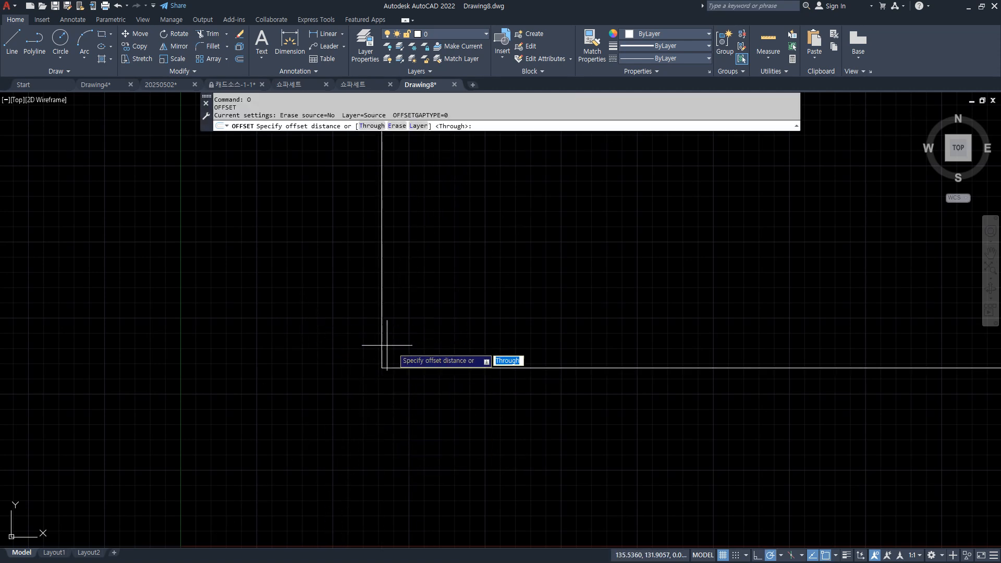
text(8)
key(Return)
click(417, 369)
click(418, 351)
click(420, 357)
click(411, 341)
click(409, 344)
click(409, 311)
scroll(407, 365, up, 6)
key(Return)
Offset the vertical line 20 to the right and offset that copy another 30 to form two columns
text(o)
key(Return)
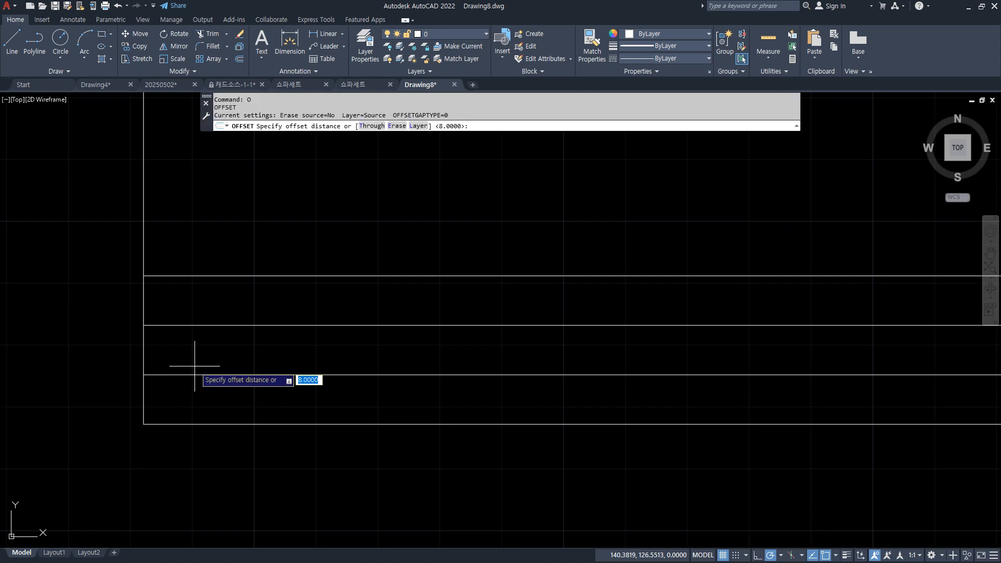
text(20)
key(Return)
click(144, 353)
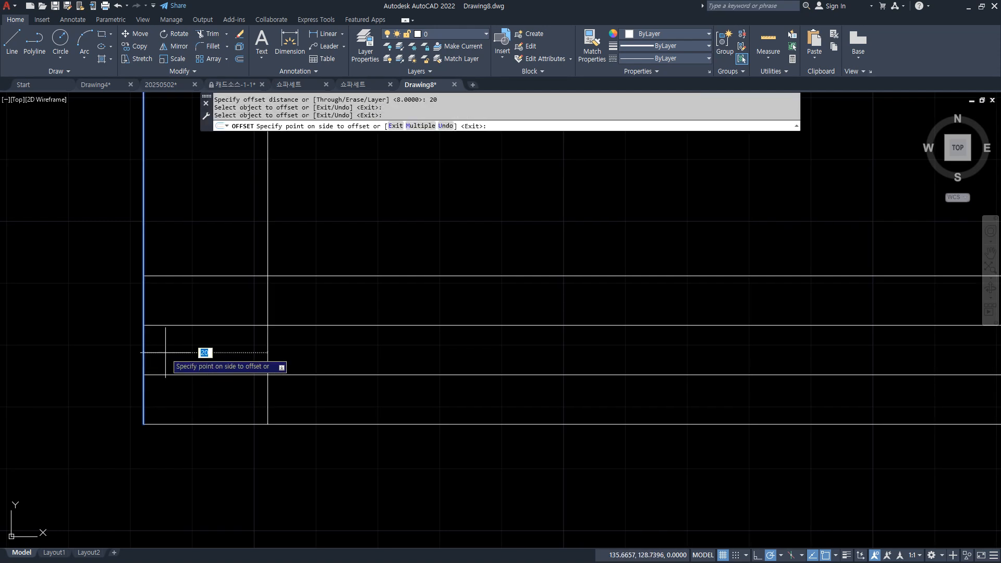
click(181, 352)
key(Return)
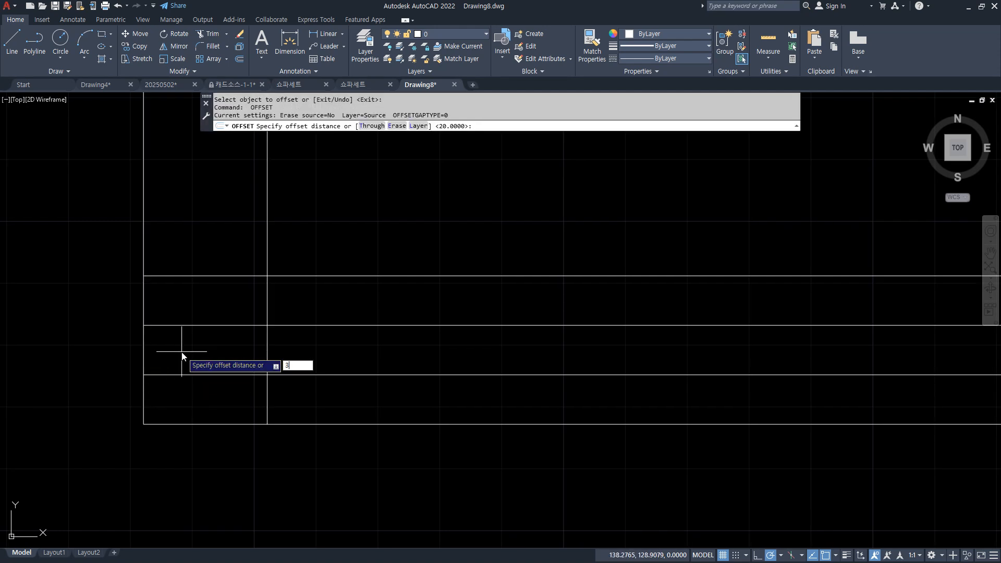
key(Return)
click(267, 358)
click(325, 358)
key(Return)
Trim the line ends beyond the outer edges to leave a closed table of three rows and two columns
text(tr)
key(Return)
drag(484, 467, 474, 334)
click(478, 203)
key(Return)
click(523, 243)
click(78, 223)
key(Escape)
key(Escape)
key(Escape)
key(Escape)
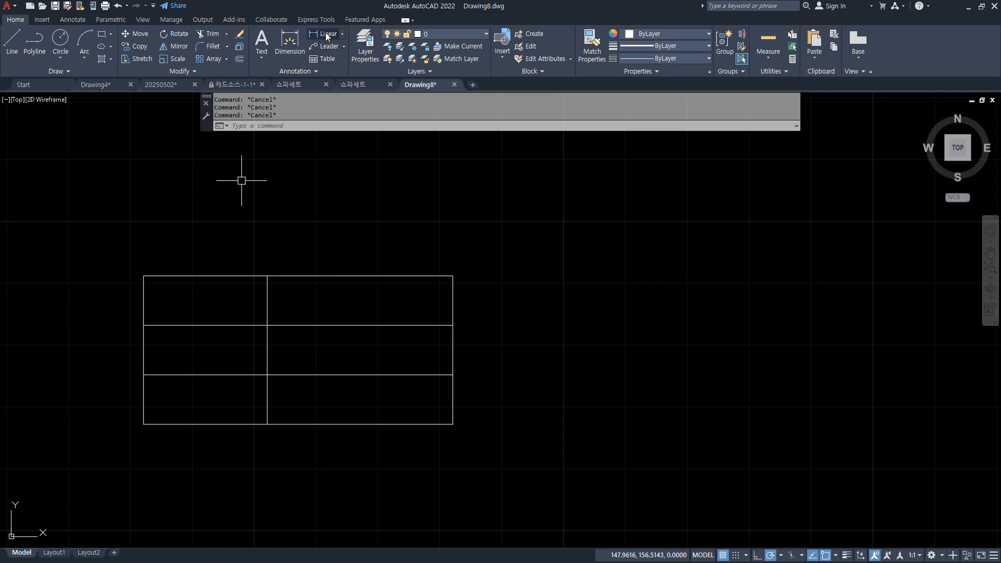
Add linear dimensions to the top row's height and to the widths of both table columns
click(329, 36)
click(144, 325)
click(143, 276)
click(103, 301)
key(Return)
click(144, 276)
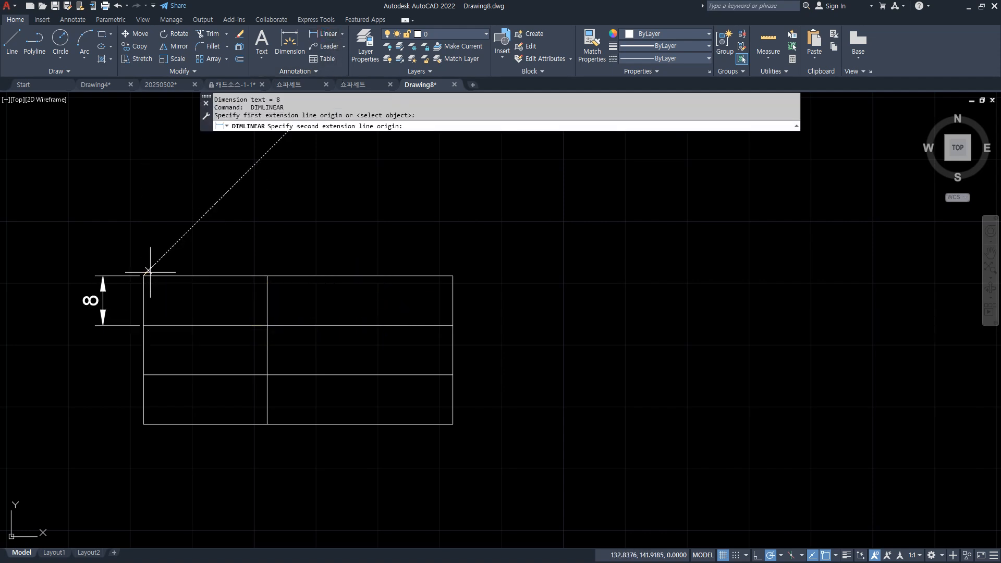
click(267, 276)
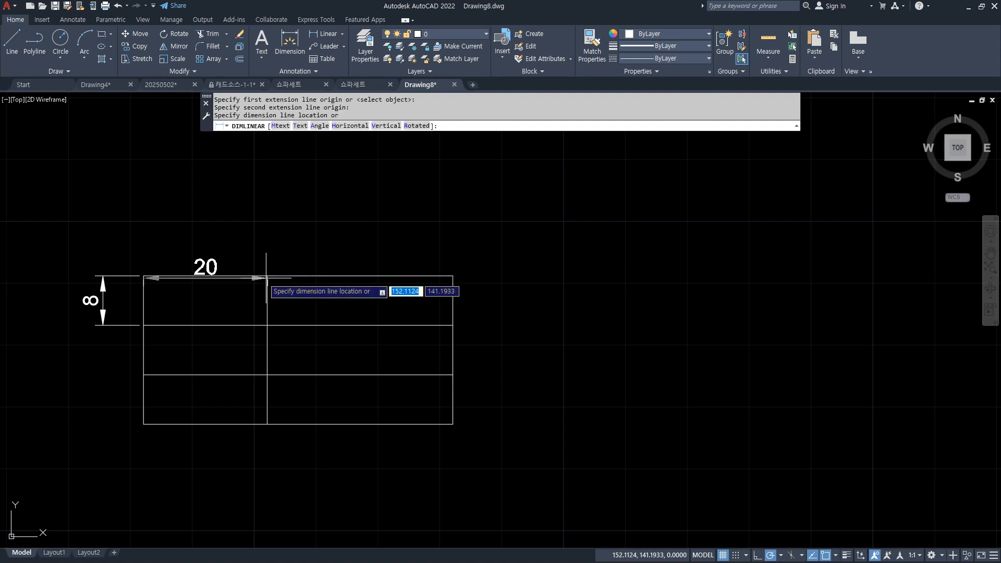
click(226, 250)
key(Return)
click(267, 276)
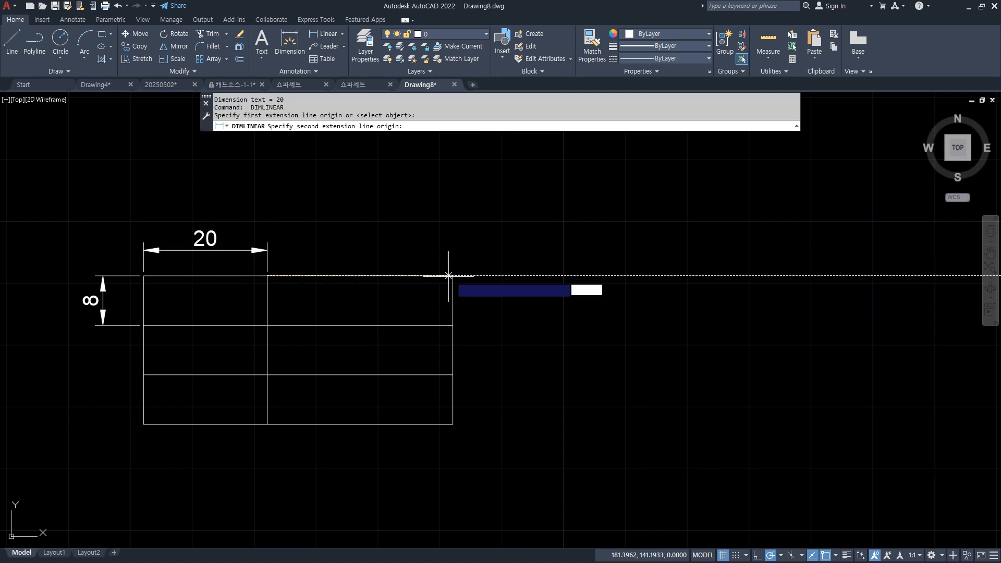
click(452, 276)
click(273, 250)
Delete the three linear dimensions around the table
middle_drag(417, 411, 472, 406)
click(514, 250)
click(224, 251)
click(167, 267)
click(139, 343)
key(Delete)
mouse_move(266, 410)
mouse_down()
mouse_move(237, 317)
mouse_move(275, 388)
mouse_up()
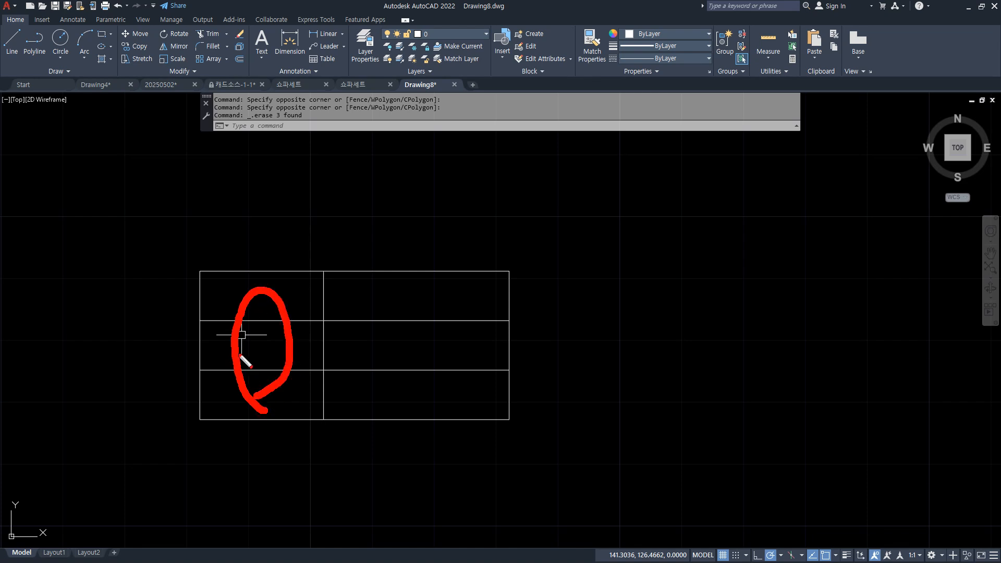
key(Escape)
Start a multiline text in the upper-left table cell, with its frame spanning the cell's width
text(t)
key(Return)
click(200, 272)
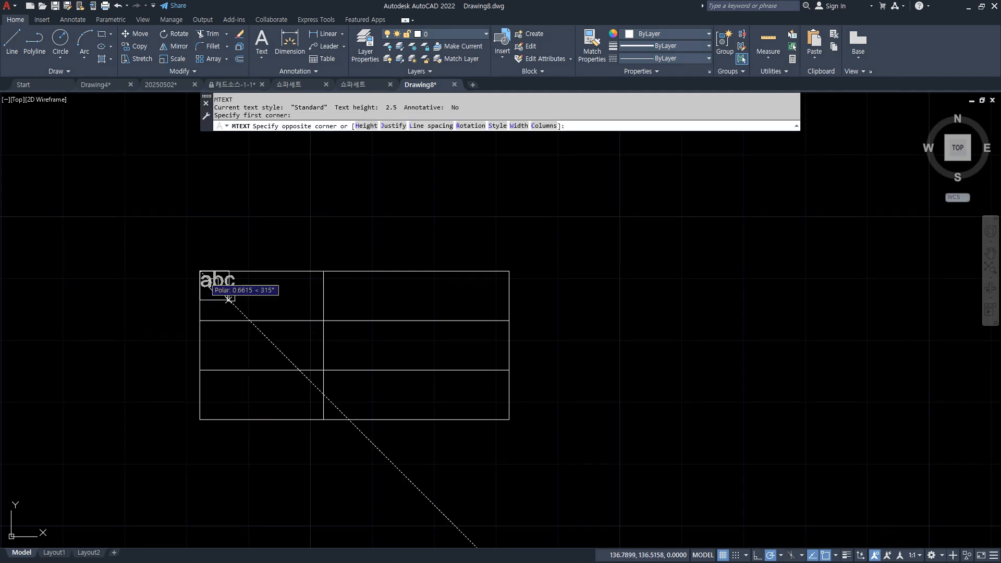
click(324, 308)
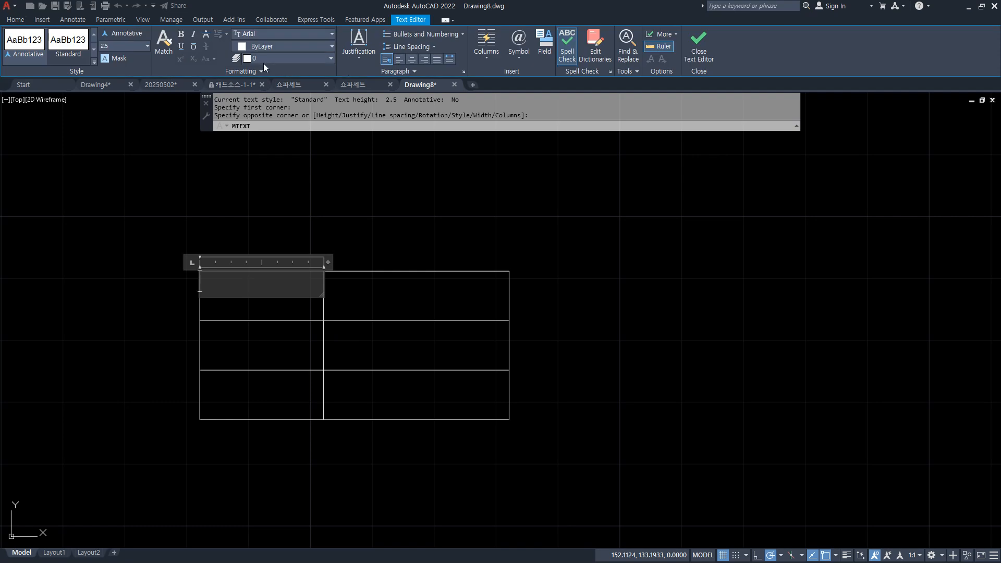
Give the text in the table's upper-left cell Middle Center justification and enter "날 짜"
click(363, 57)
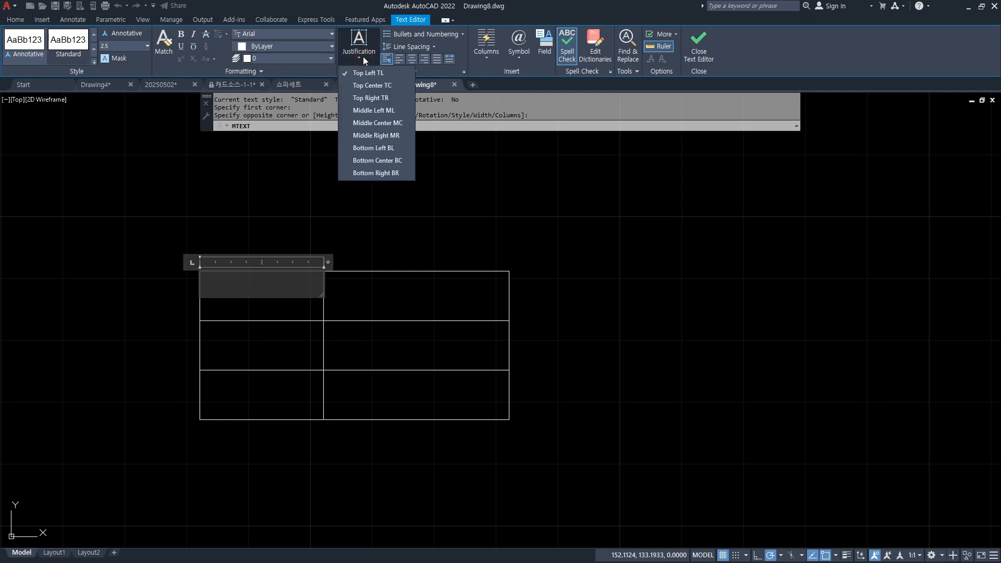
click(376, 121)
text(날 짜)
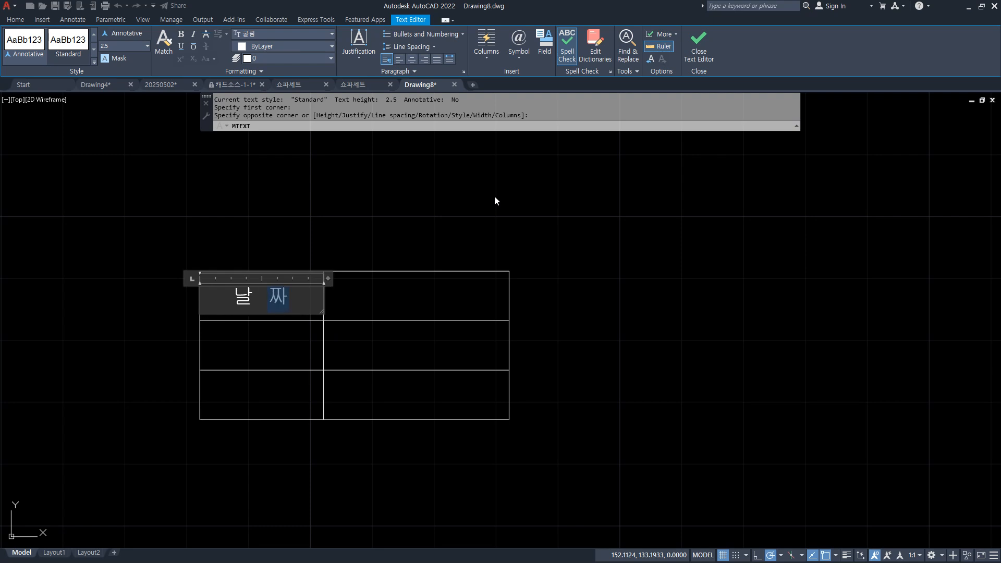
click(496, 197)
Copy the "날 짜" text from the cell's upper-left corner into the two cells below it
text(cp)
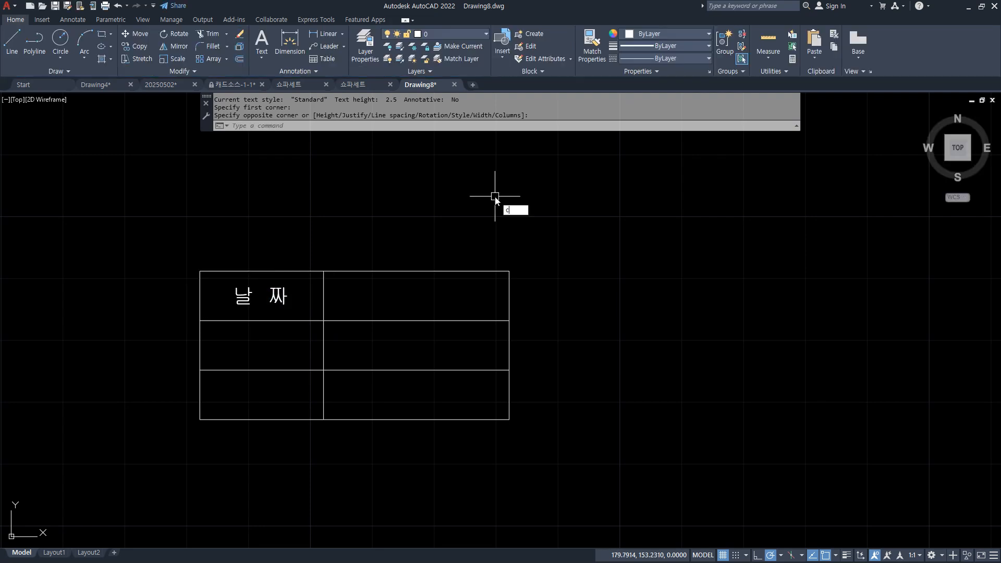
key(Return)
click(219, 264)
click(302, 315)
key(Return)
click(200, 272)
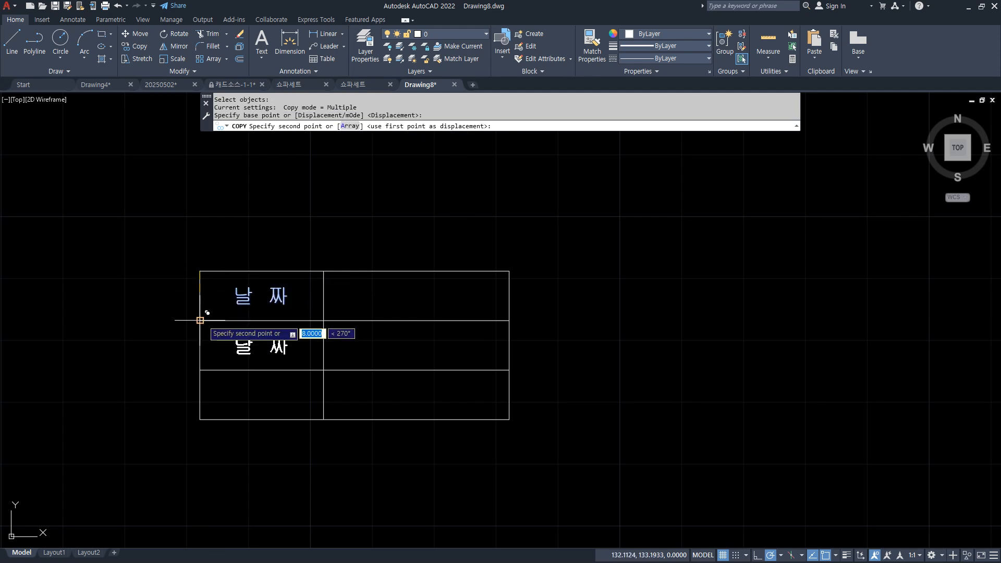
click(200, 320)
click(199, 371)
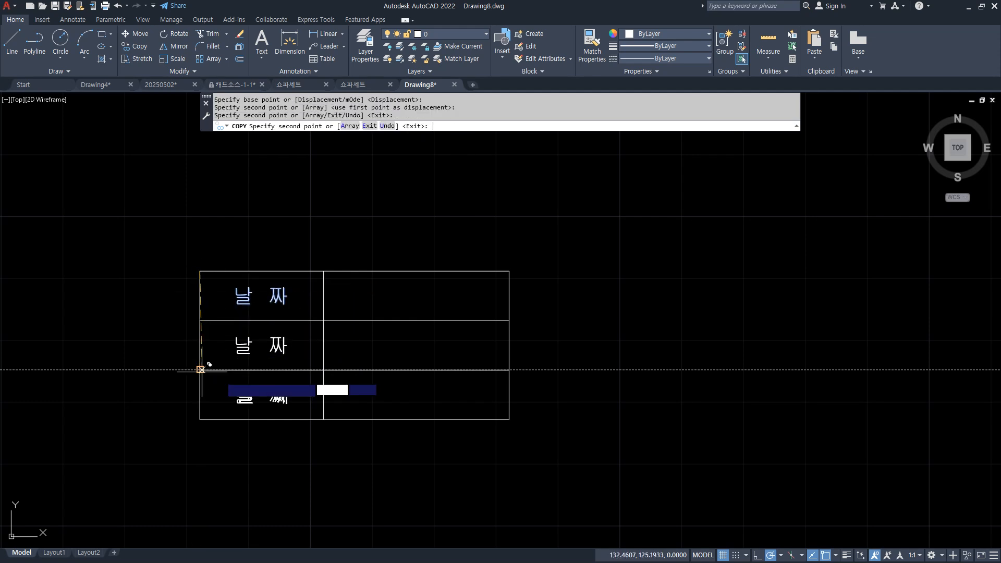
key(Return)
Change the text in the middle row's label cell to "설 계"
double_click(261, 346)
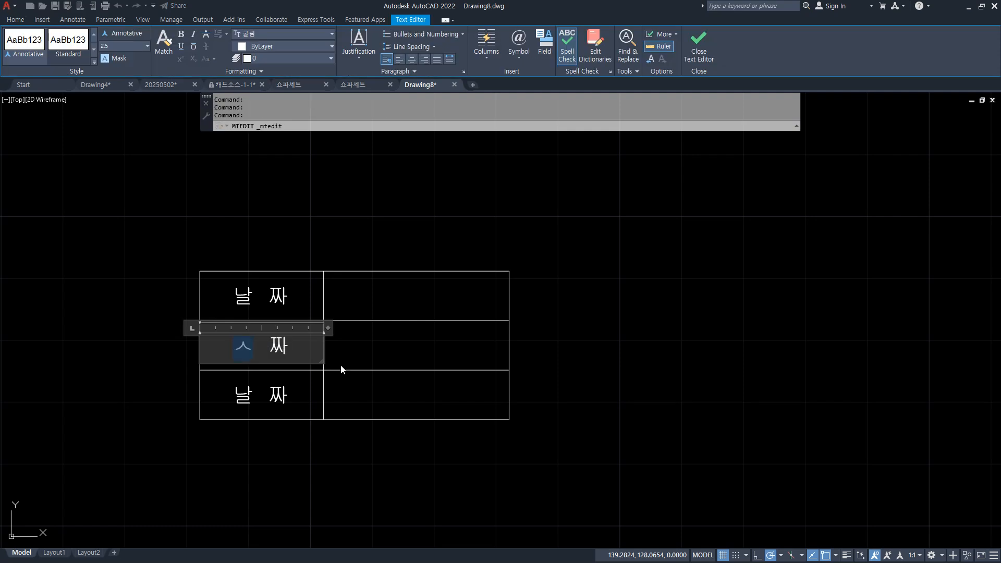
text(설 계)
click(340, 365)
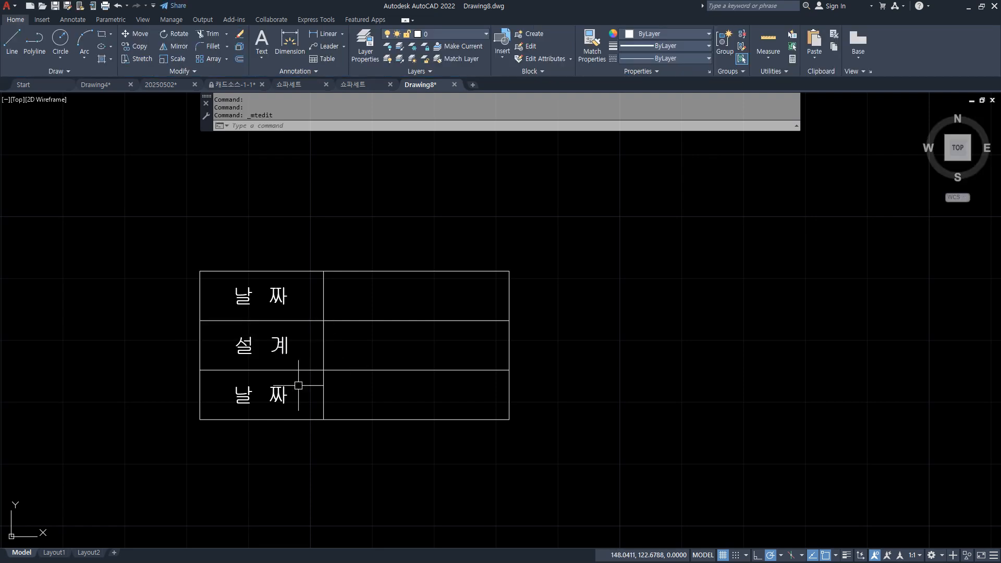
Change the text in the lowest row's label cell to "도 명"
key(Return)
click(255, 402)
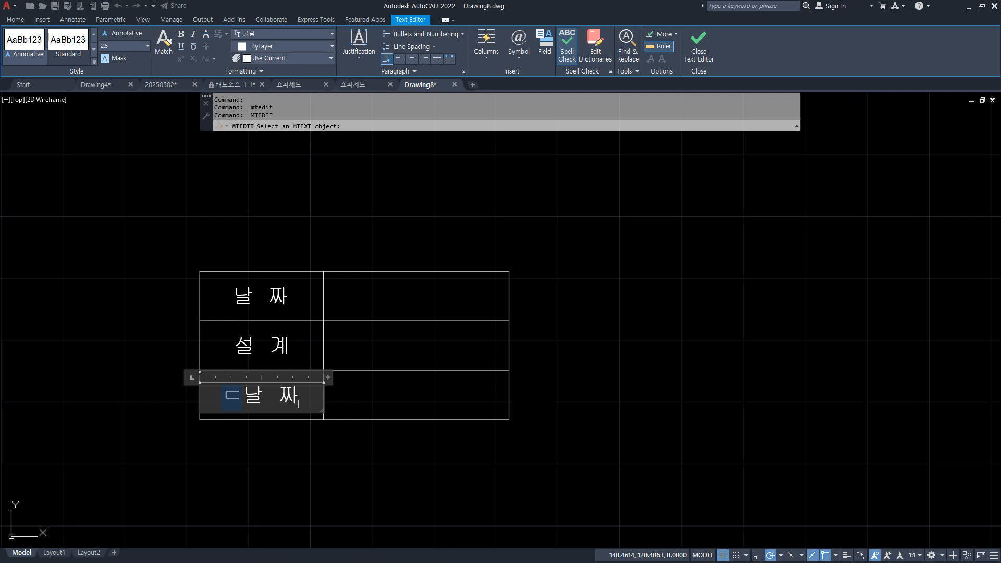
key(End)
key(BackSpace)
text(명)
key(ctrl+Return)
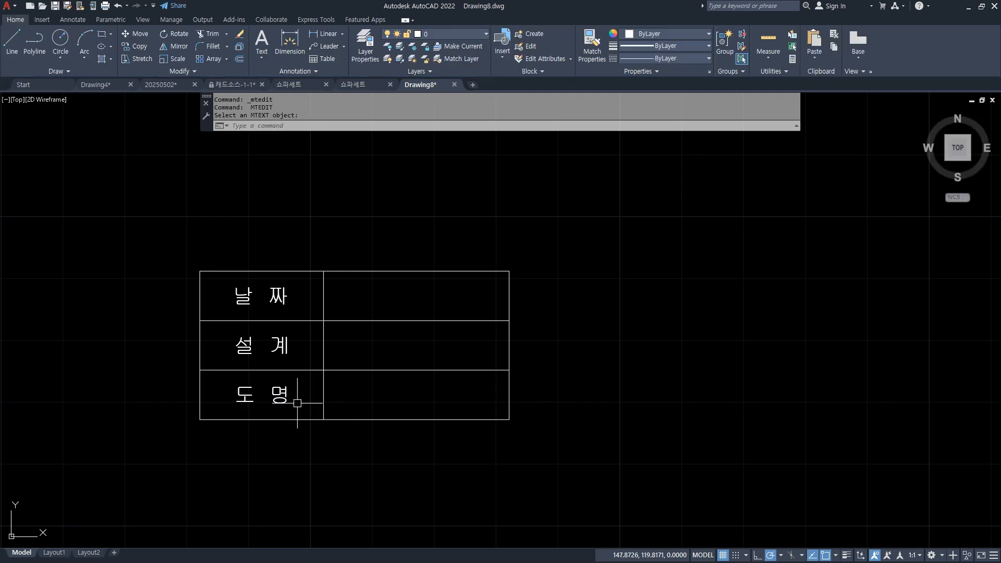
Offset the lower edge of each of the three rows upward by 4 to make horizontal guide lines
text(o)
key(Return)
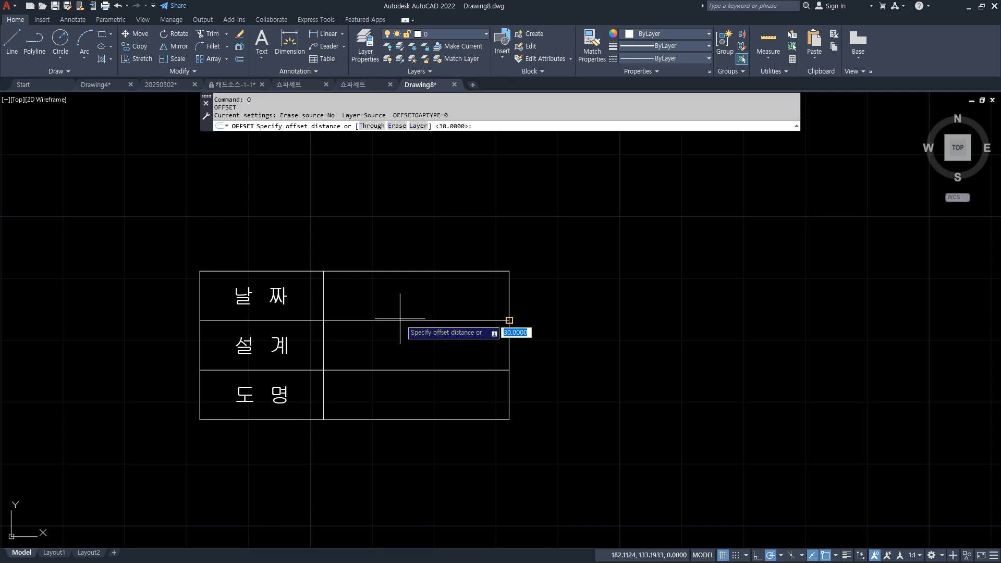
text(4)
key(Return)
click(419, 419)
click(418, 399)
click(418, 370)
click(419, 344)
click(420, 319)
click(418, 295)
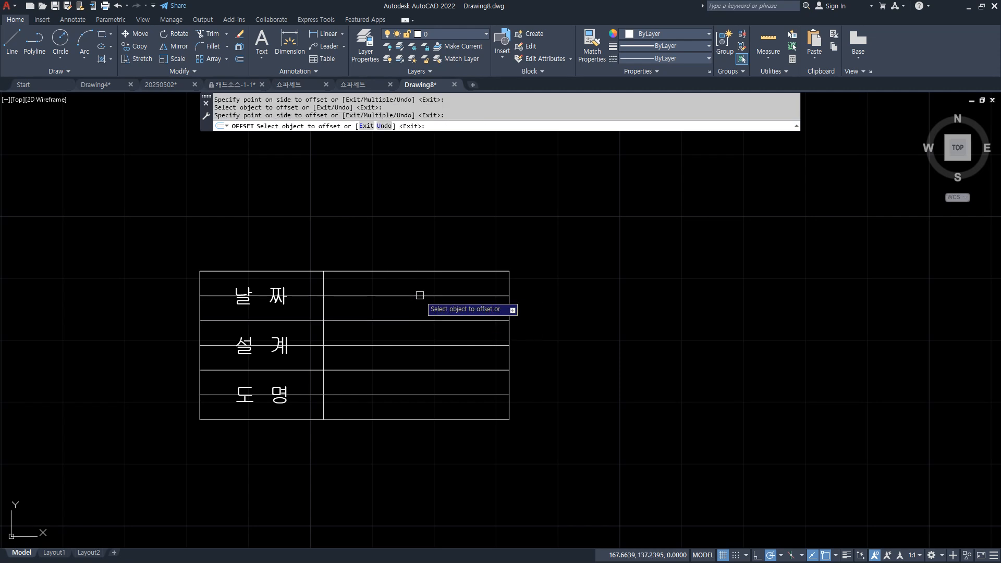
key(Return)
Offset the table's vertical divider by 2 into the empty column
text(o)
key(Return)
text(2)
key(Return)
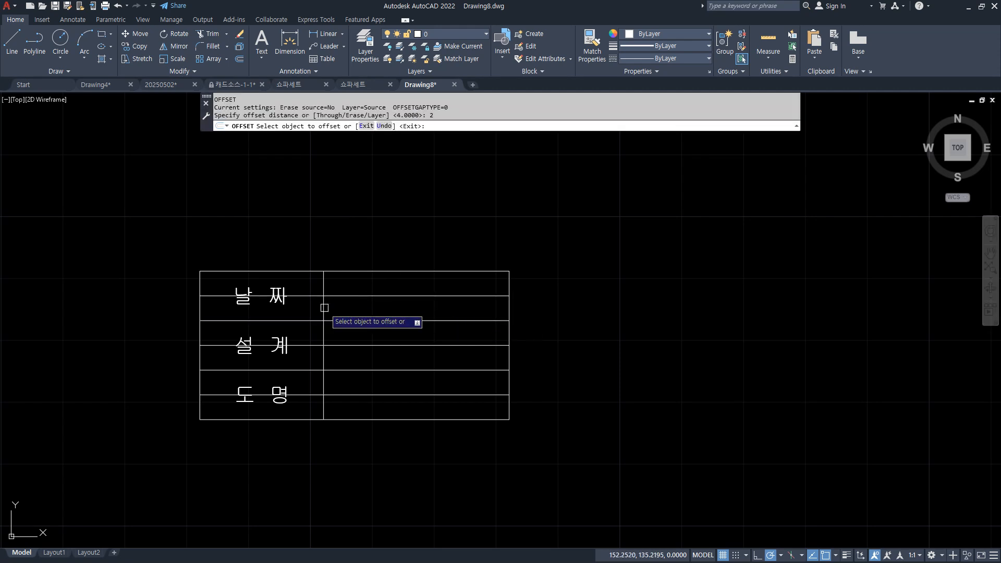
click(325, 316)
click(347, 307)
key(Return)
Try to trim the horizontal guide lines between the two vertical lines in the upper two rows, and undo it
scroll(345, 303, up, 2)
text(tr)
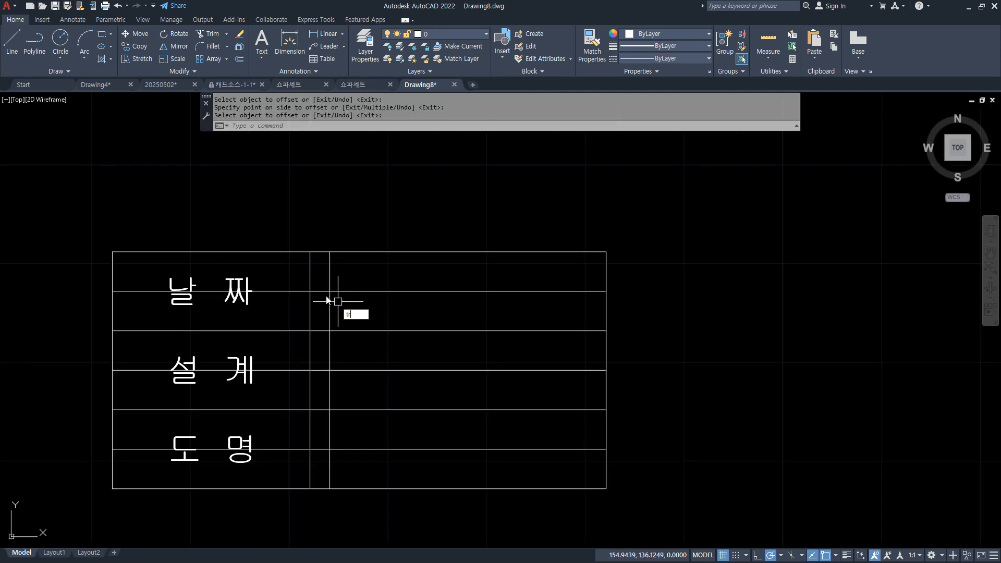
key(Return)
click(323, 291)
click(325, 370)
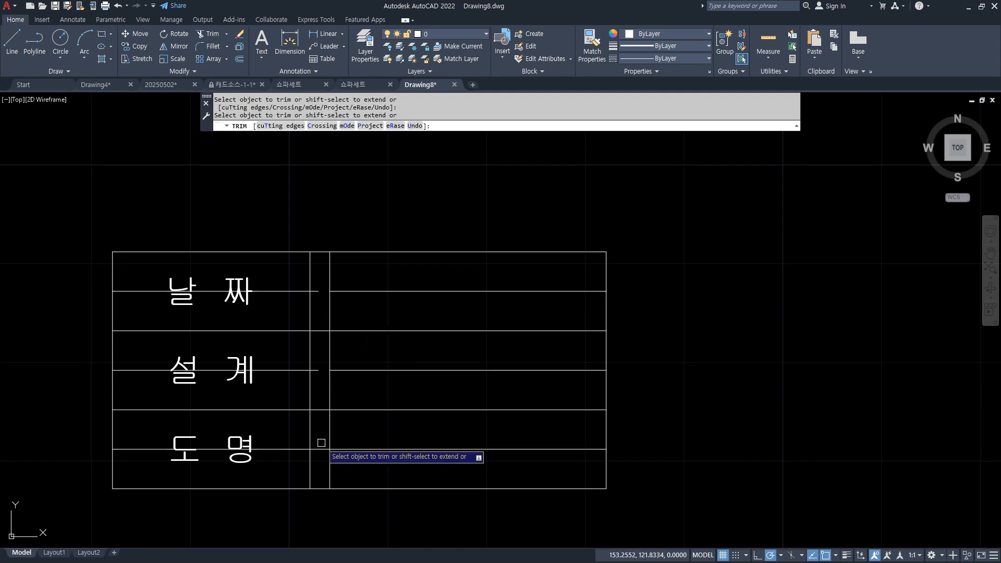
key(ctrl+z)
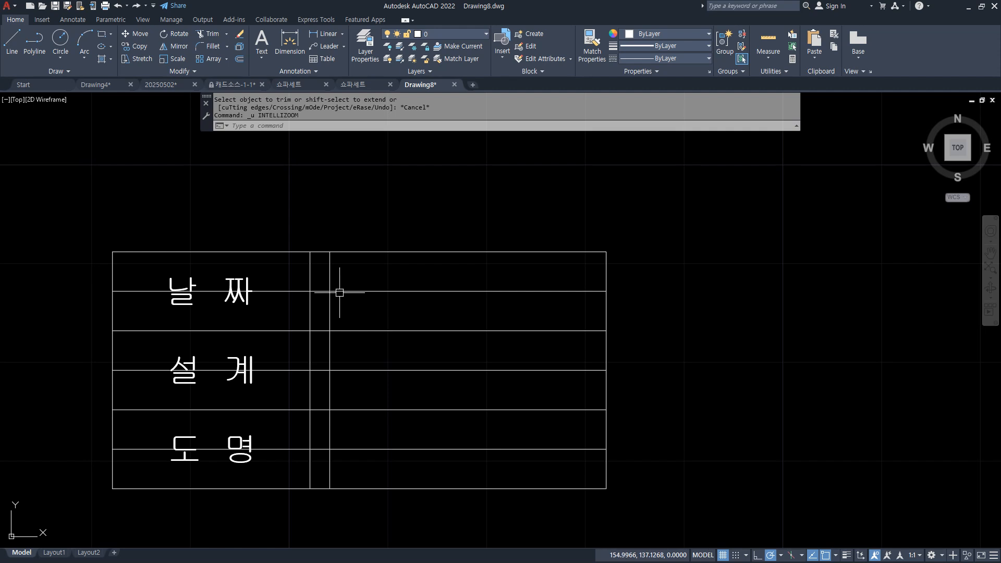
Trim away the part of the offset vertical line above the guide line in each of the three rows
text(tr)
key(space)
click(330, 279)
click(331, 348)
click(331, 421)
key(Return)
Fillet each remaining short vertical line with its row's guide line into a sharp corner, so the guide starts there
text(f)
key(space)
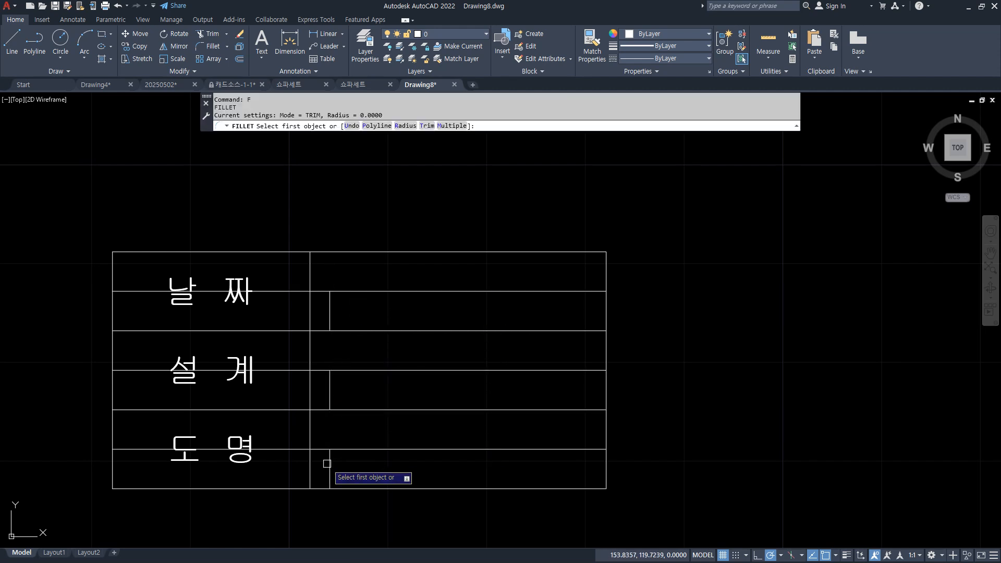
click(329, 467)
click(347, 449)
key(space)
click(331, 389)
click(347, 371)
key(space)
click(330, 308)
click(340, 292)
Erase the three short vertical lines at the start of the guide lines
click(330, 304)
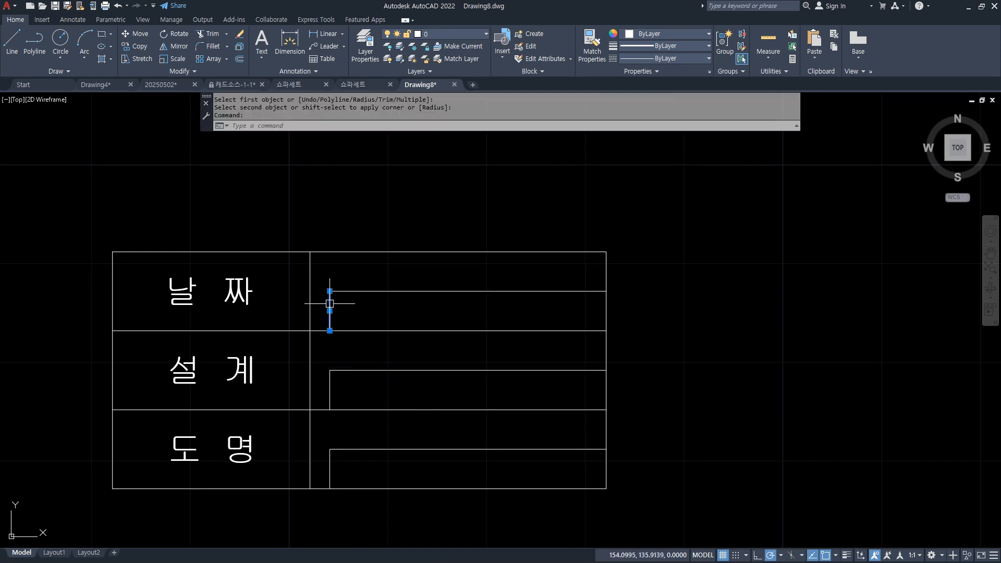
click(330, 389)
click(333, 475)
text(e)
key(space)
drag(342, 287, 345, 307)
mouse_move(342, 383)
mouse_down()
mouse_move(325, 367)
mouse_move(341, 381)
mouse_up()
drag(332, 447, 333, 465)
key(Escape)
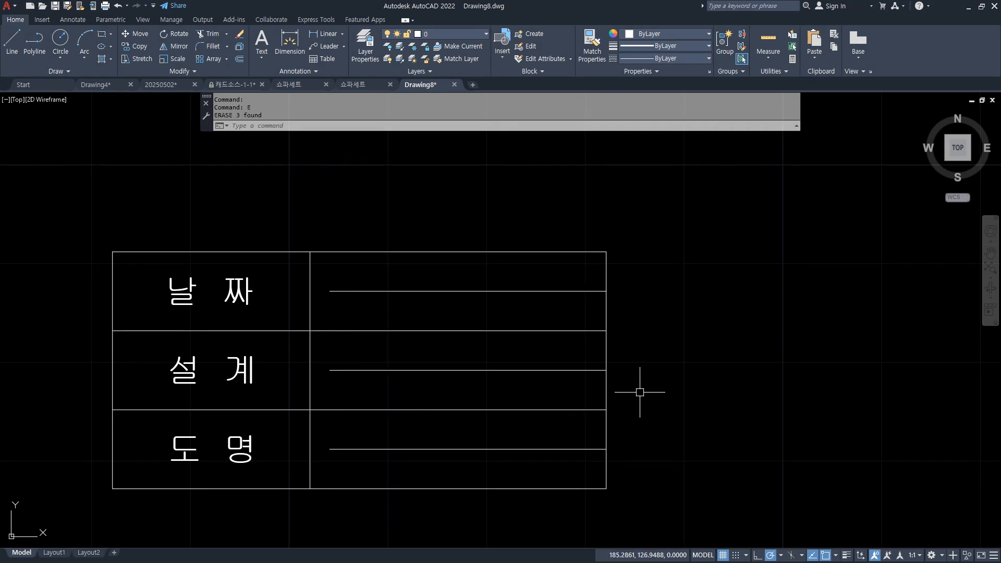
Define an attribute with tag DWG_NAME, prompt 도명 and Middle left justification, placed at the start of the "도 명" row's guide line
text(att)
key(Return)
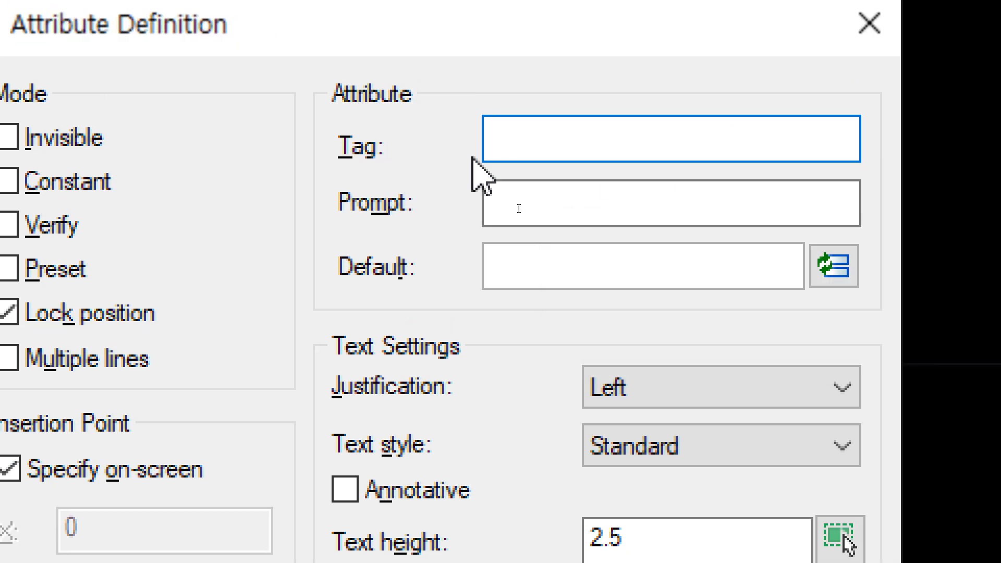
click(543, 142)
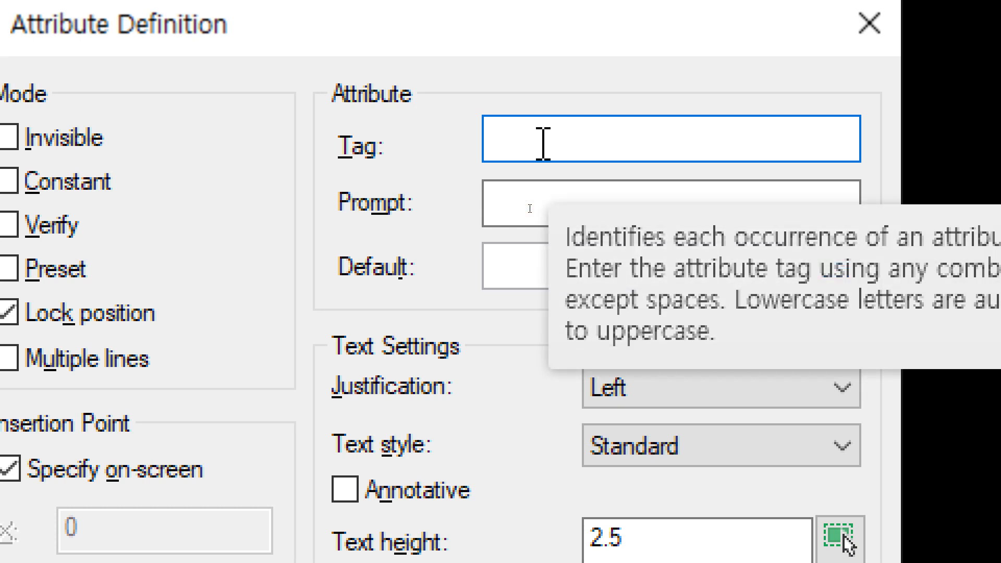
click(501, 205)
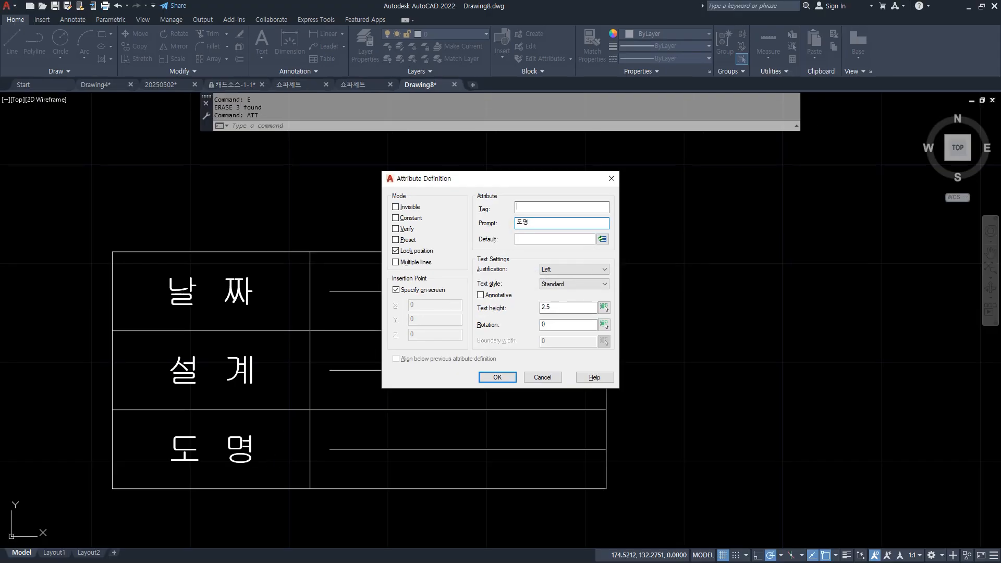
click(517, 207)
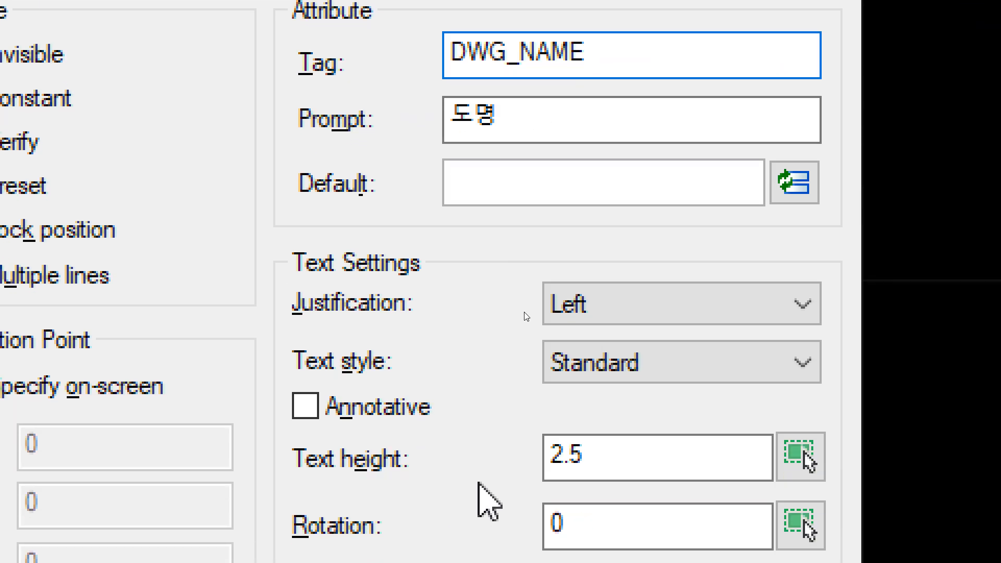
click(683, 305)
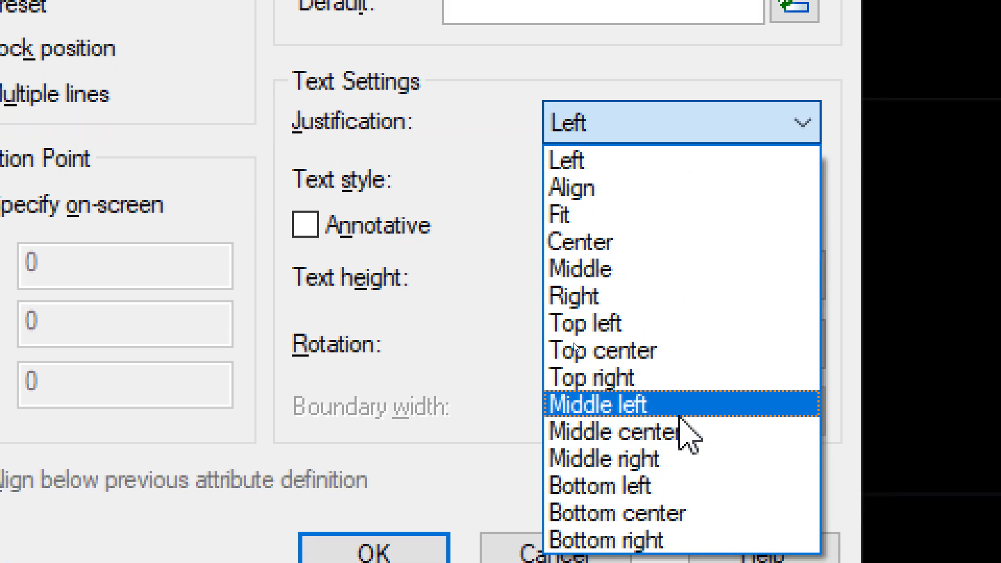
click(680, 416)
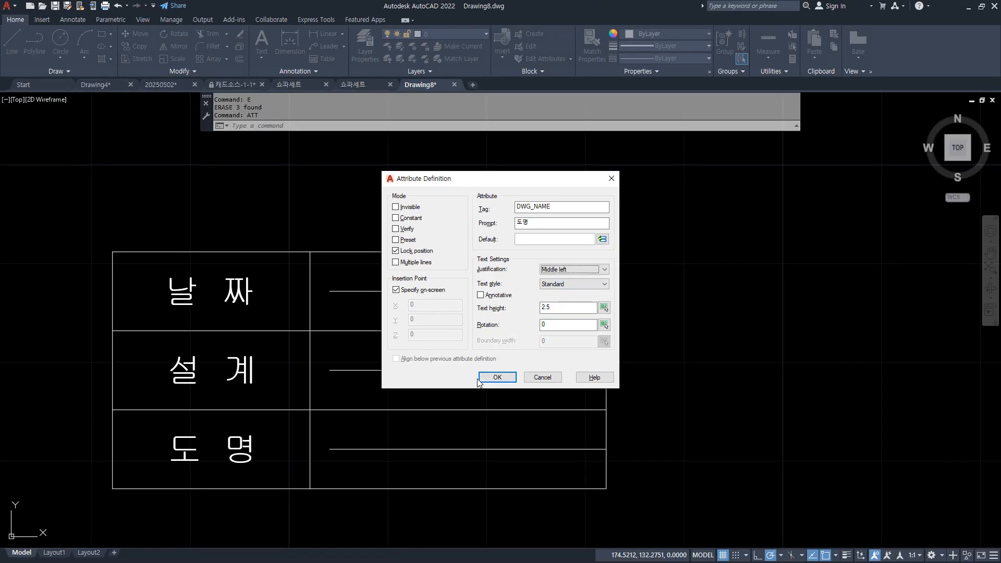
click(497, 377)
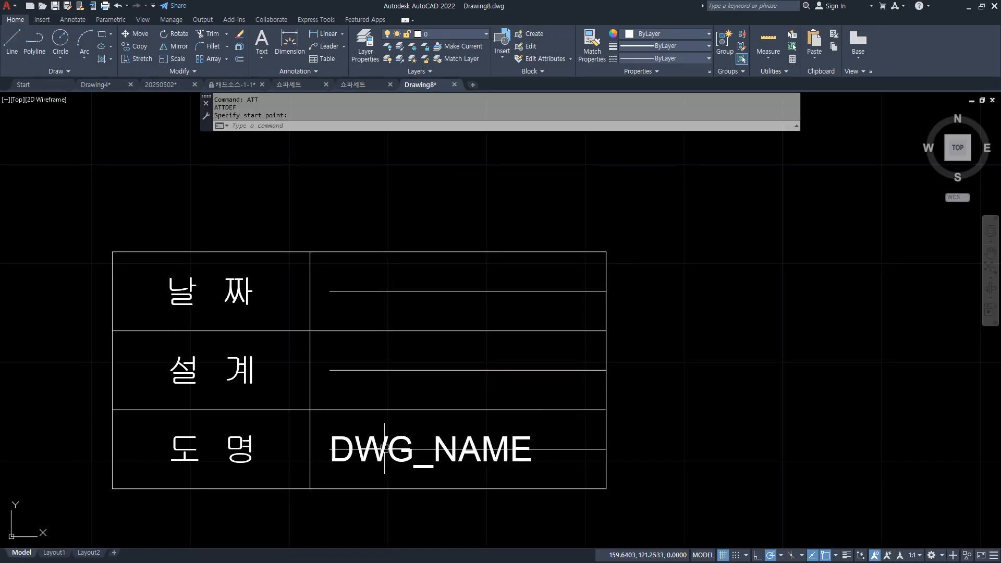
Erase the horizontal guide line running through the DWG_NAME attribute
click(525, 455)
click(609, 451)
text(E)
key(Return)
Define an attribute with tag DWG, prompt 설계 and Middle left justification, placed at the start of the "설 계" row's guide line
text(ATT)
key(Return)
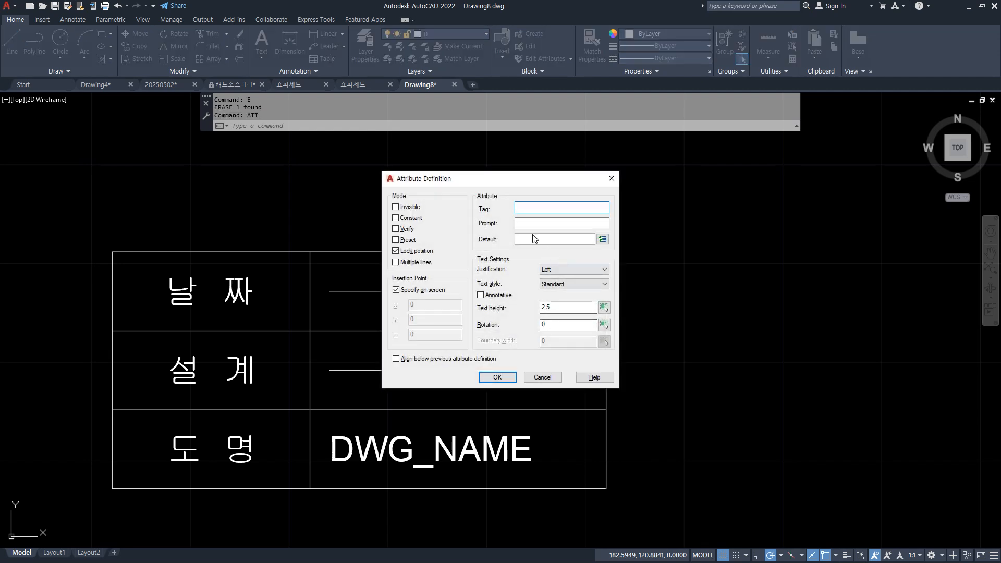
click(532, 226)
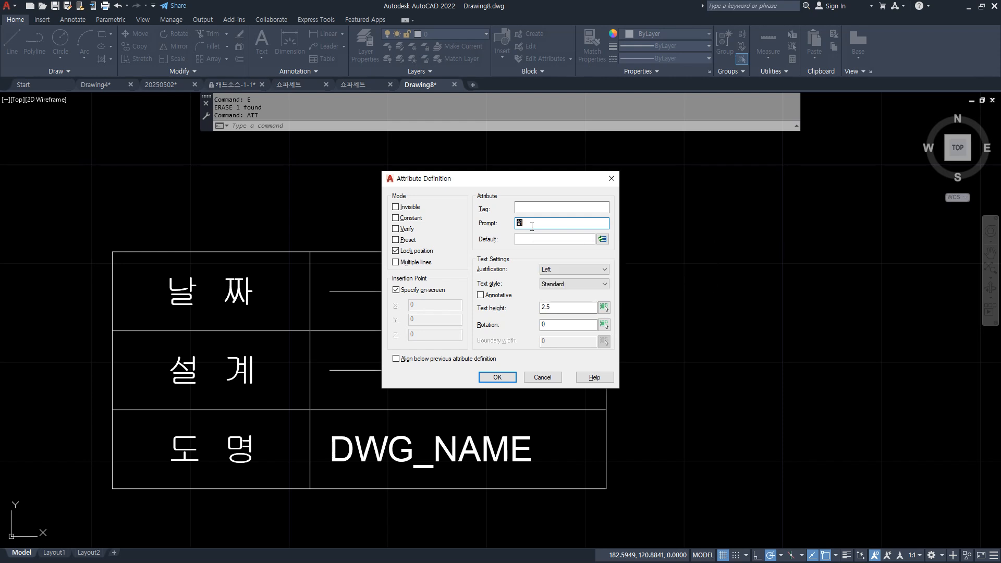
key(shift+Tab)
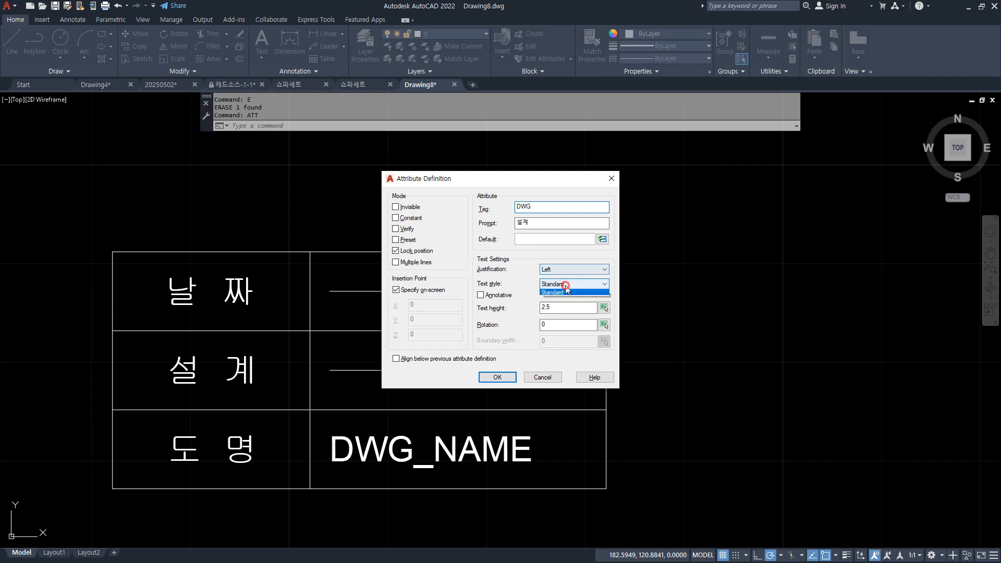
click(565, 270)
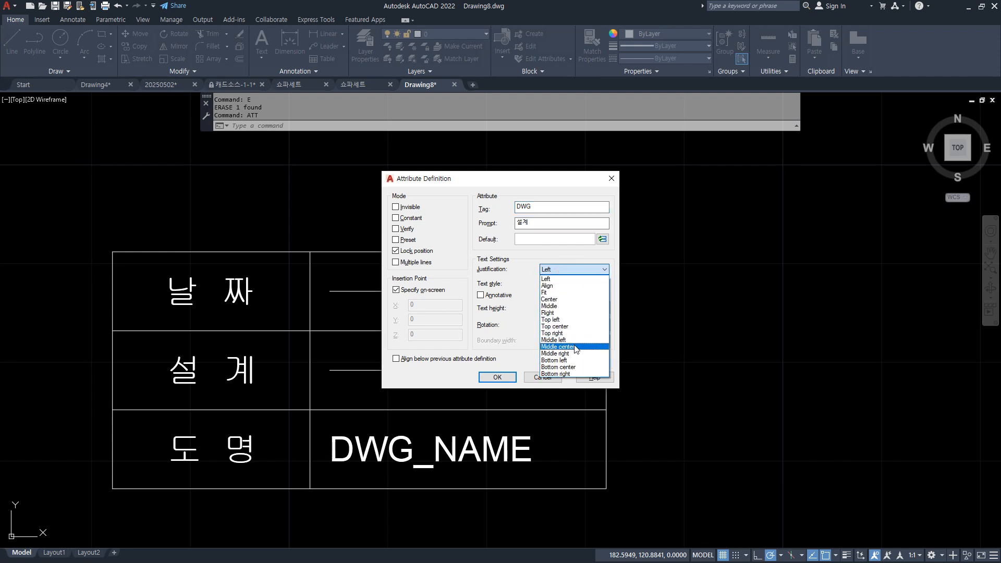
click(573, 340)
click(497, 377)
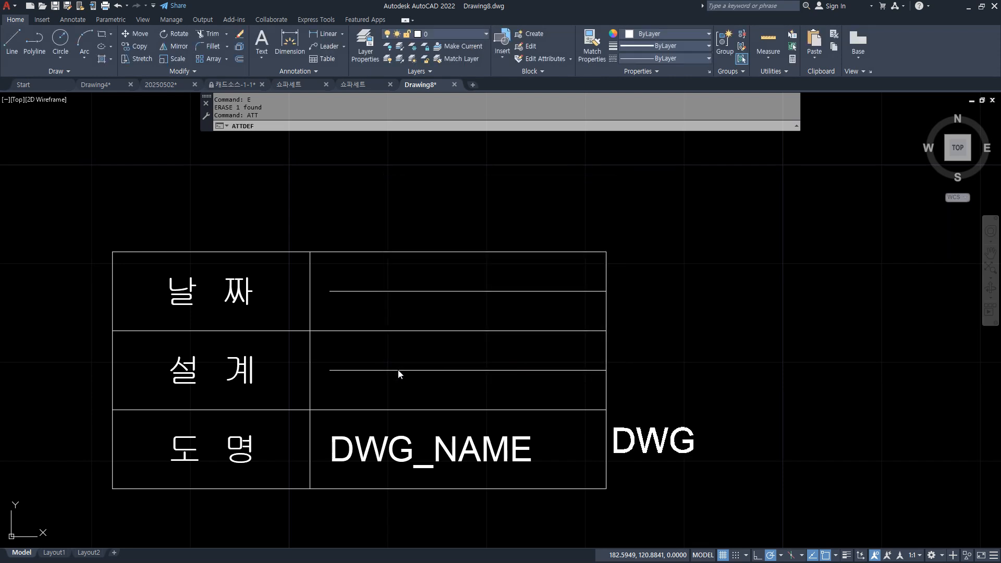
click(330, 370)
Erase the horizontal guide line running through the DWG attribute
click(463, 371)
text(e)
key(Return)
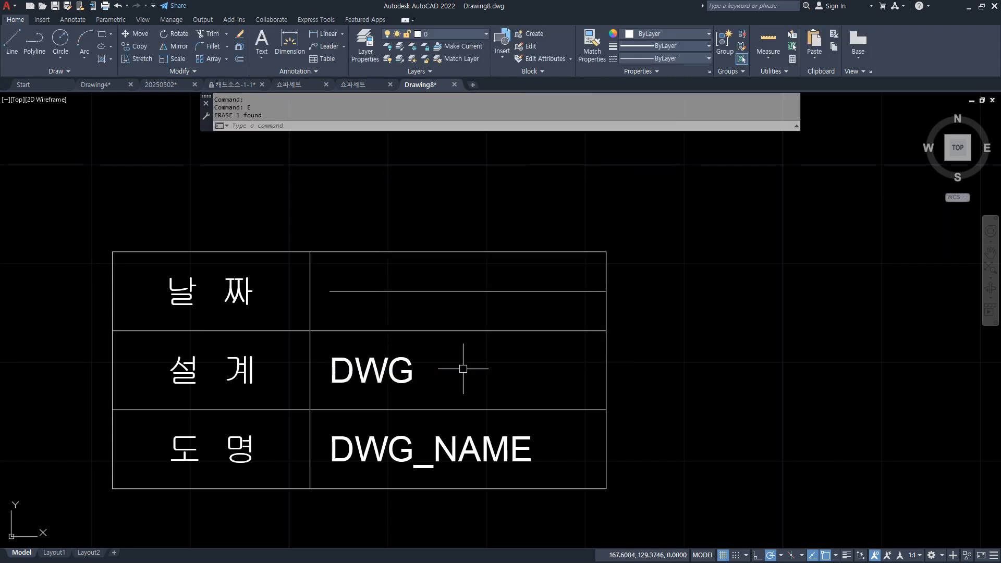
Define an attribute with tag DATE, prompt 날짜 and Middle left justification, placed at the start of the "날 짜" row's guide line
text(att)
key(Return)
click(534, 226)
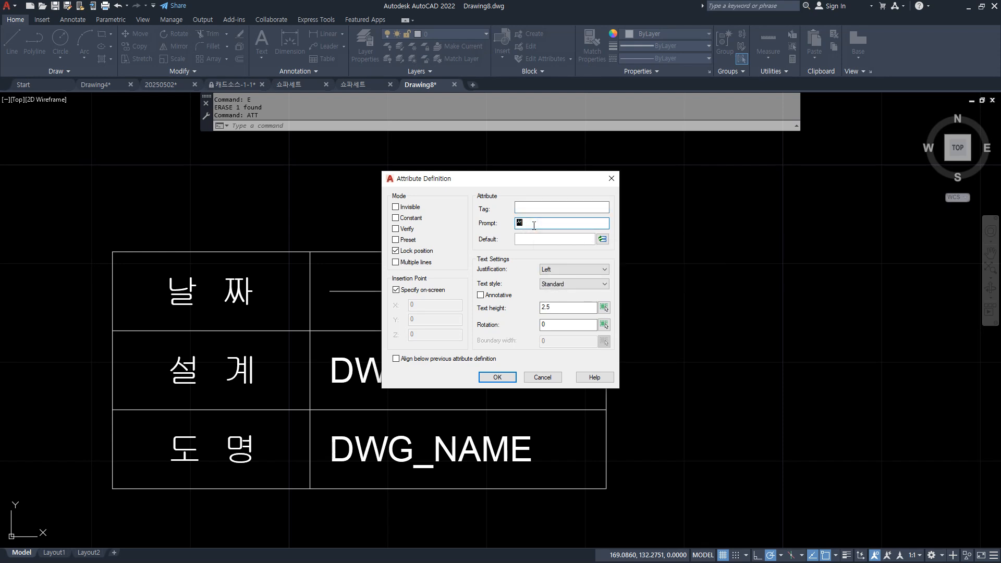
key(shift+Tab)
click(602, 269)
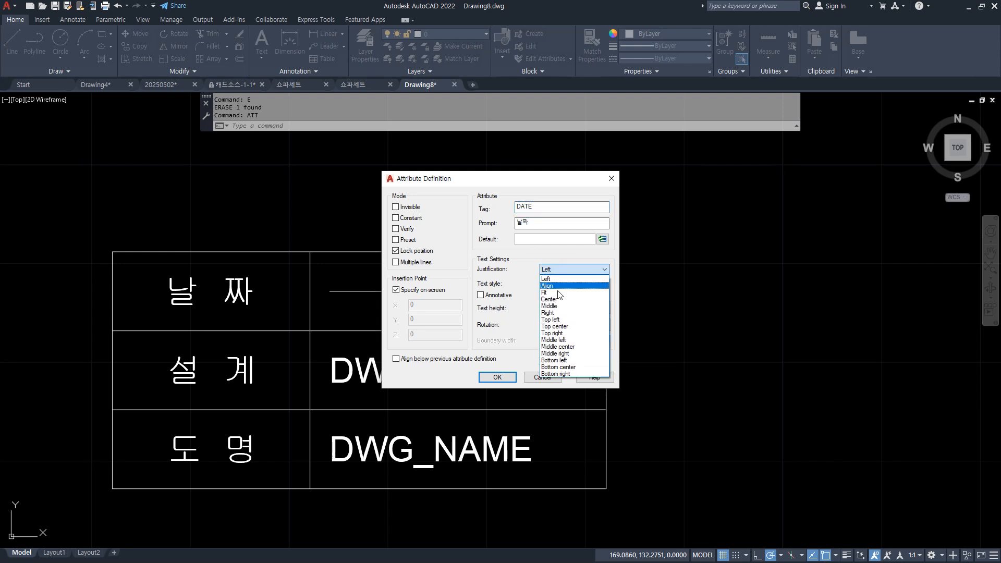
click(589, 340)
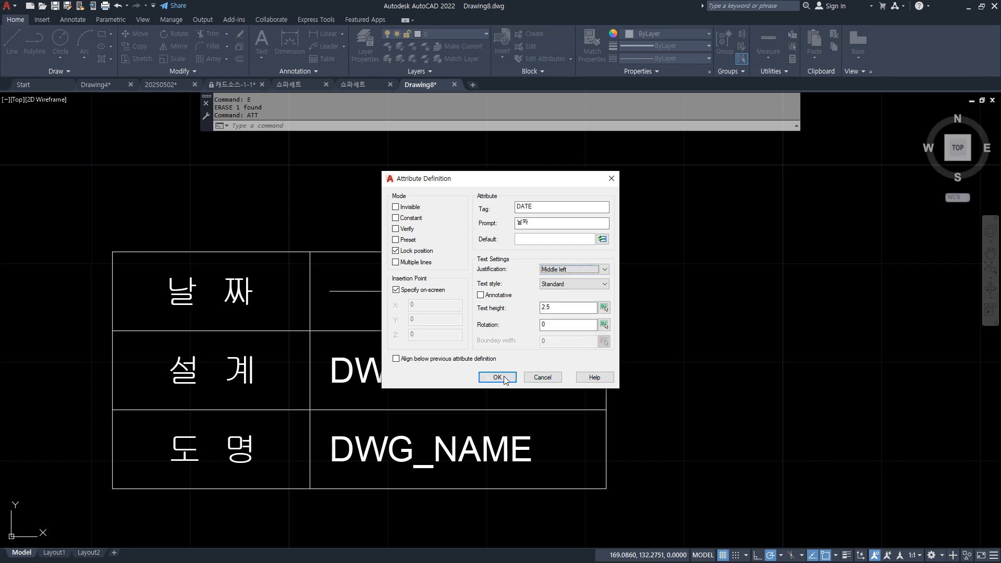
click(502, 377)
click(364, 287)
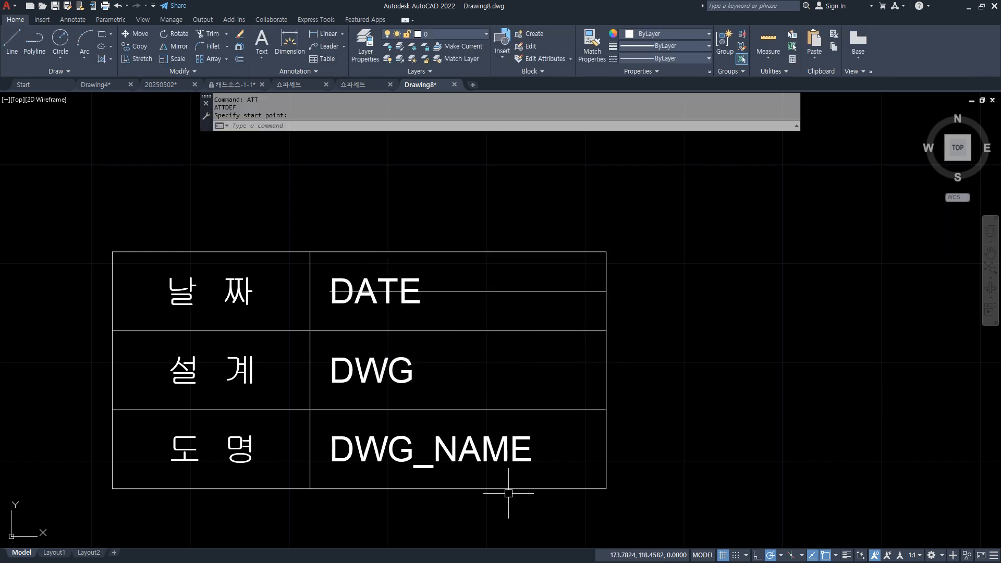
Erase the horizontal guide line running through the DATE attribute
click(495, 289)
text(e)
key(Return)
mouse_move(455, 498)
mouse_down()
mouse_move(326, 277)
mouse_move(514, 474)
mouse_move(440, 490)
mouse_up()
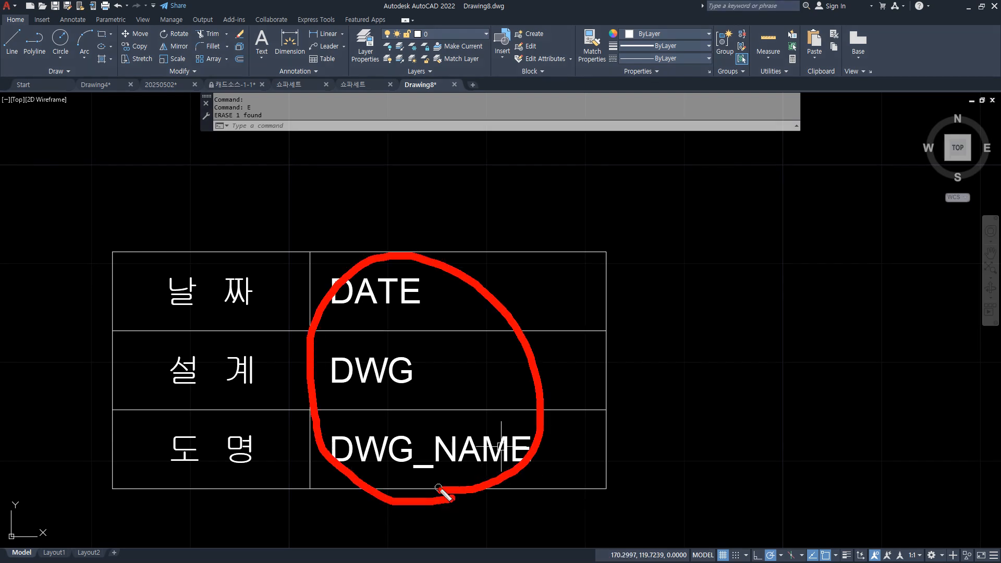
key(Escape)
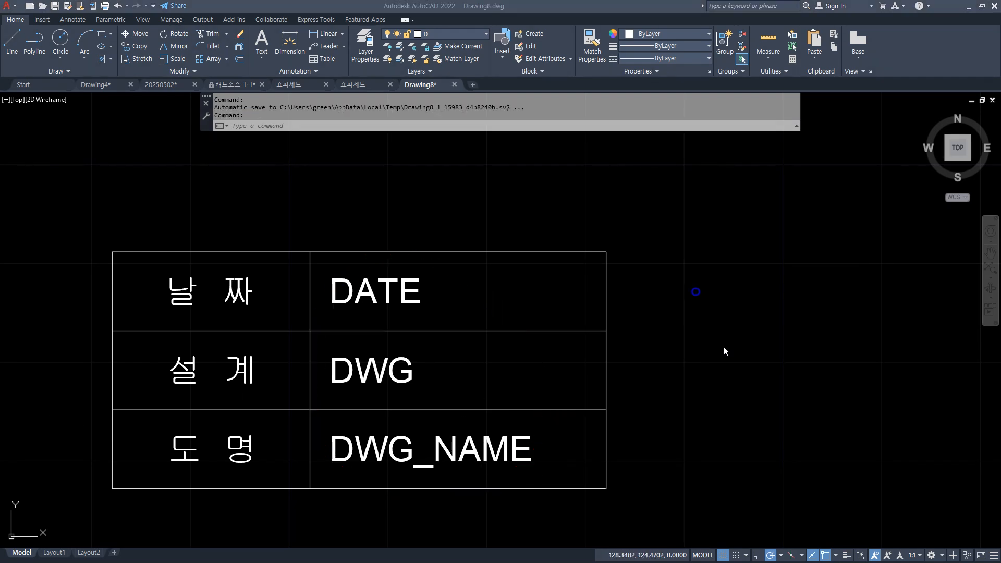
Define a block named 표제란 from the whole table with its labels and attributes, using the table's lower-left corner as base point
middle_drag(577, 382, 586, 355)
text(B)
key(Return)
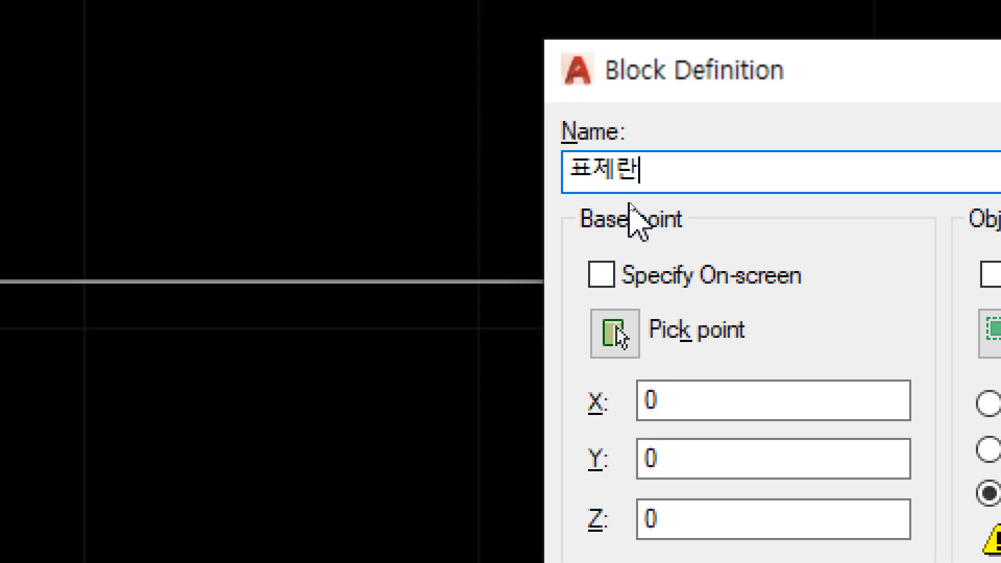
click(616, 331)
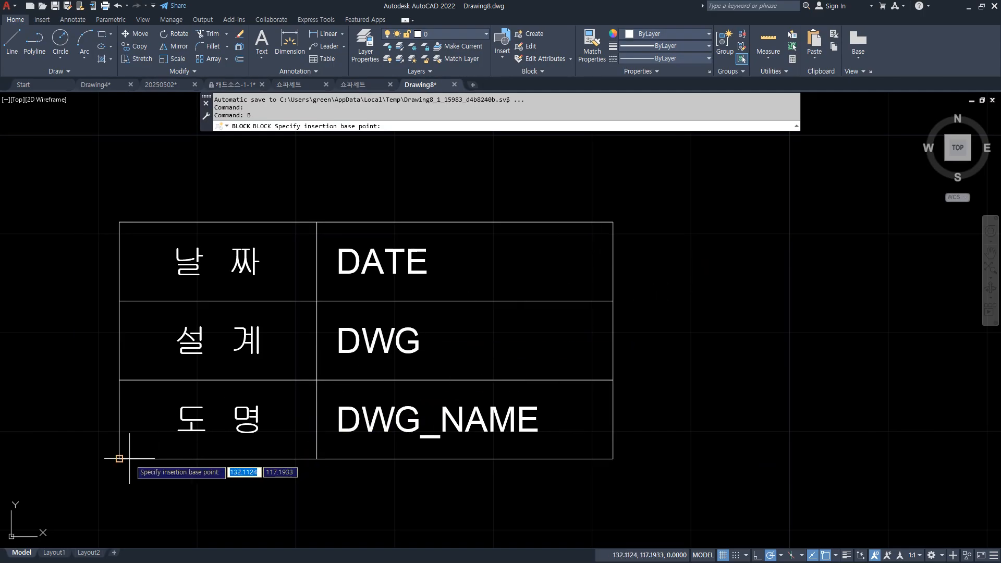
click(119, 458)
click(723, 235)
click(643, 475)
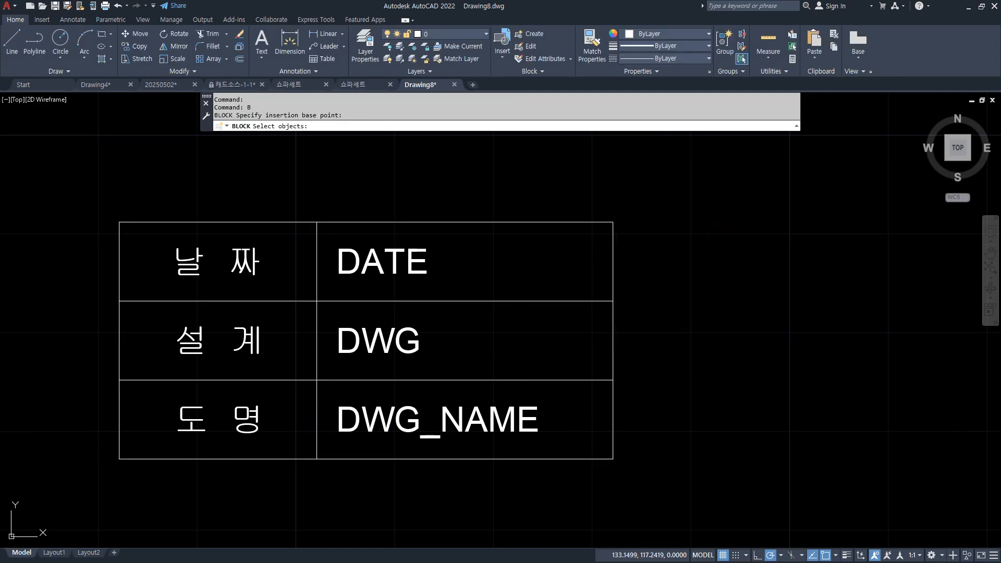
click(112, 211)
key(Return)
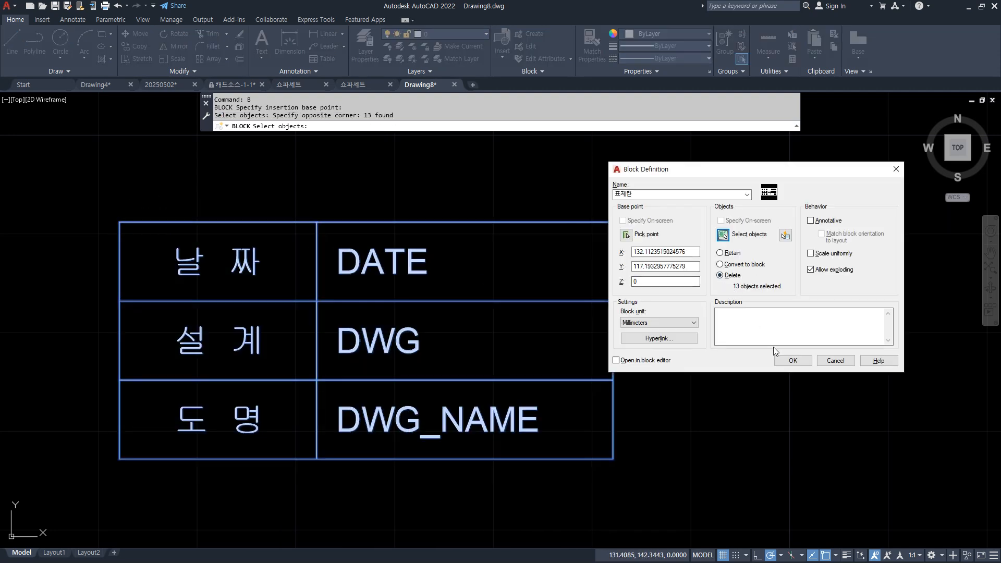
click(793, 360)
Start inserting the 표제란 block from the current drawing's blocks
text(z)
key(Return)
text(a)
key(Return)
text(i)
key(Return)
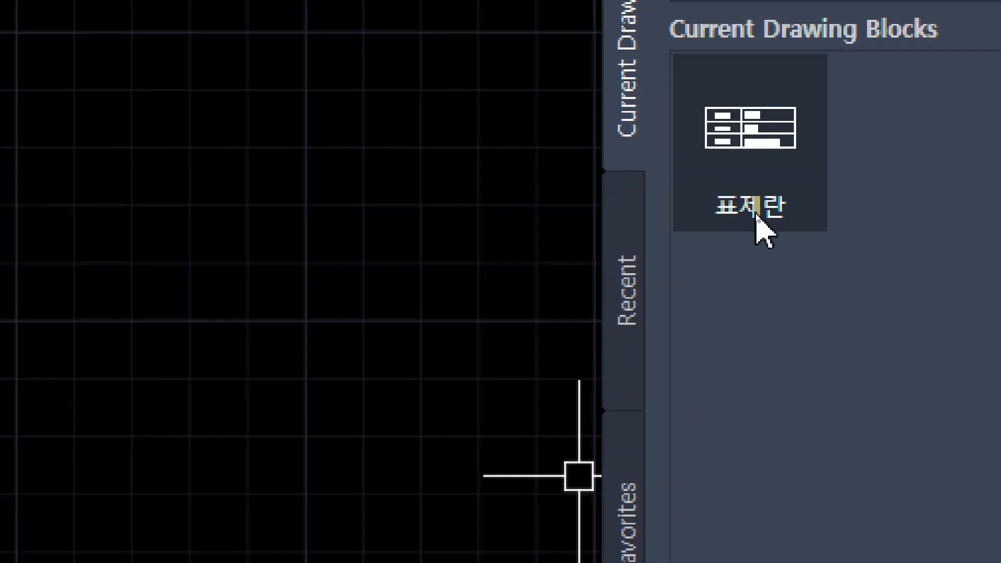
mouse_move(758, 197)
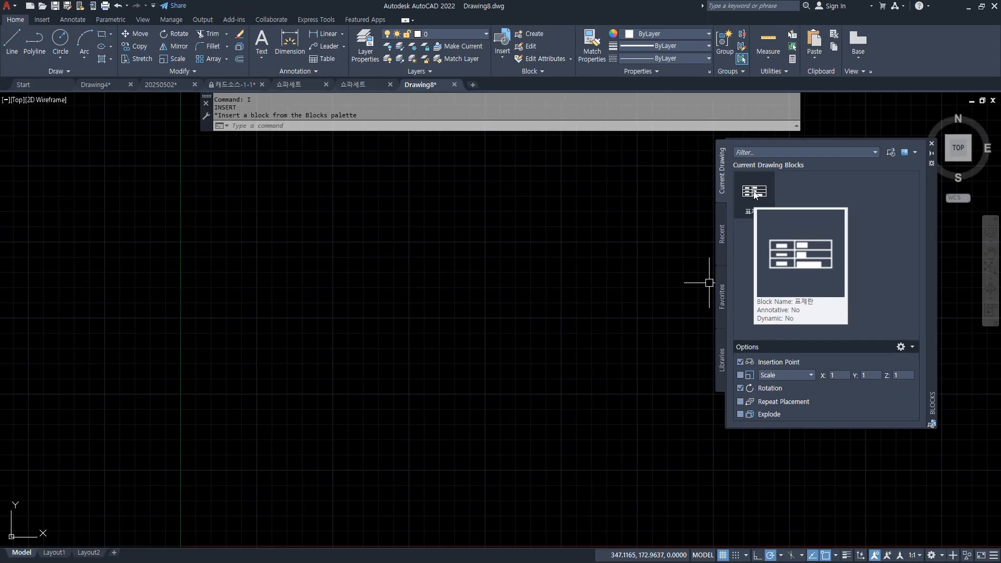
click(756, 194)
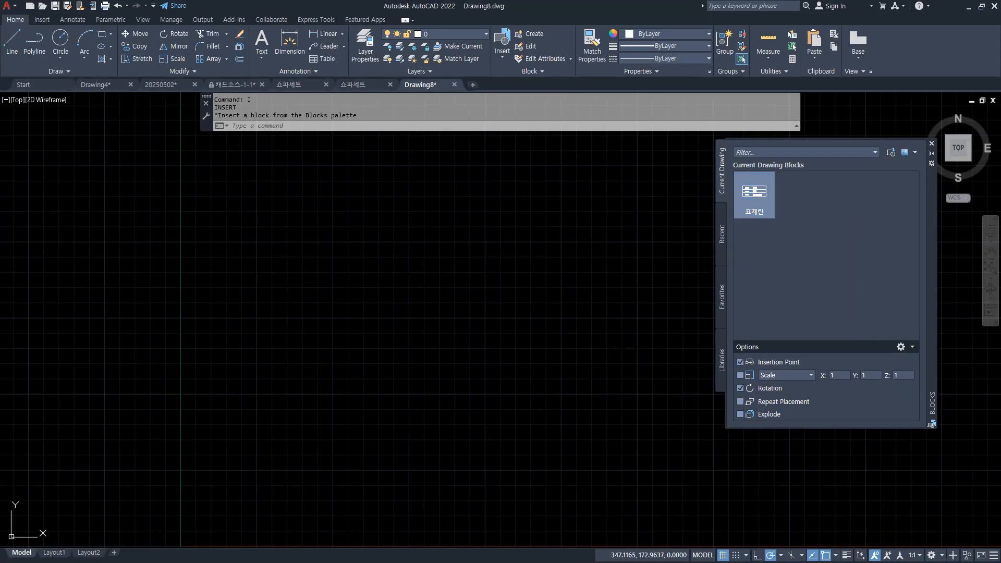
scroll(327, 315, up, 5)
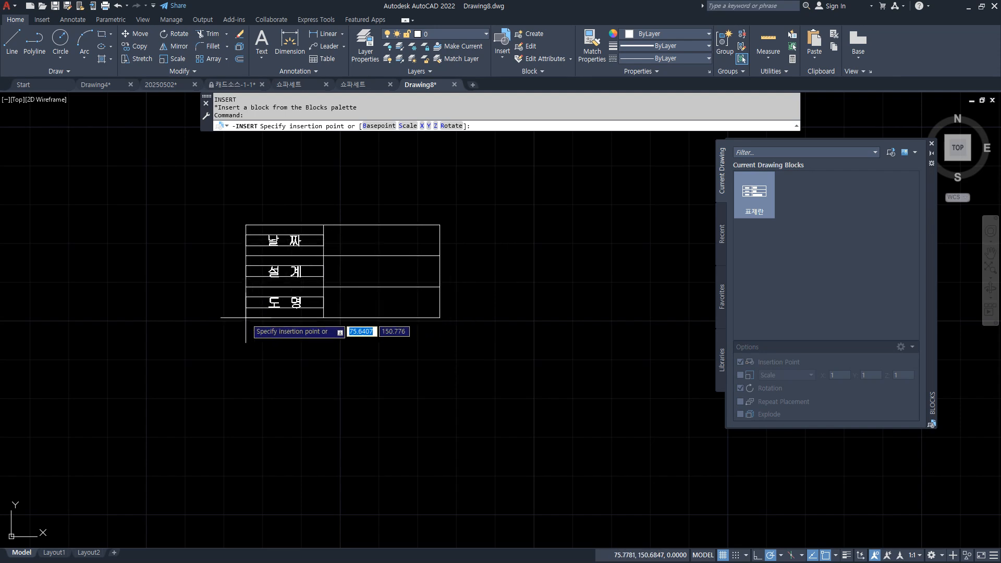
drag(460, 304, 453, 283)
mouse_move(444, 247)
mouse_down()
mouse_move(424, 233)
mouse_move(433, 195)
mouse_up()
mouse_move(319, 216)
mouse_down()
mouse_move(331, 270)
mouse_move(319, 313)
mouse_move(311, 288)
mouse_up()
key(e)
mouse_move(274, 344)
mouse_down()
mouse_move(360, 213)
mouse_move(259, 359)
mouse_up()
mouse_move(489, 271)
mouse_down()
mouse_move(419, 292)
mouse_move(474, 281)
mouse_up()
key(e)
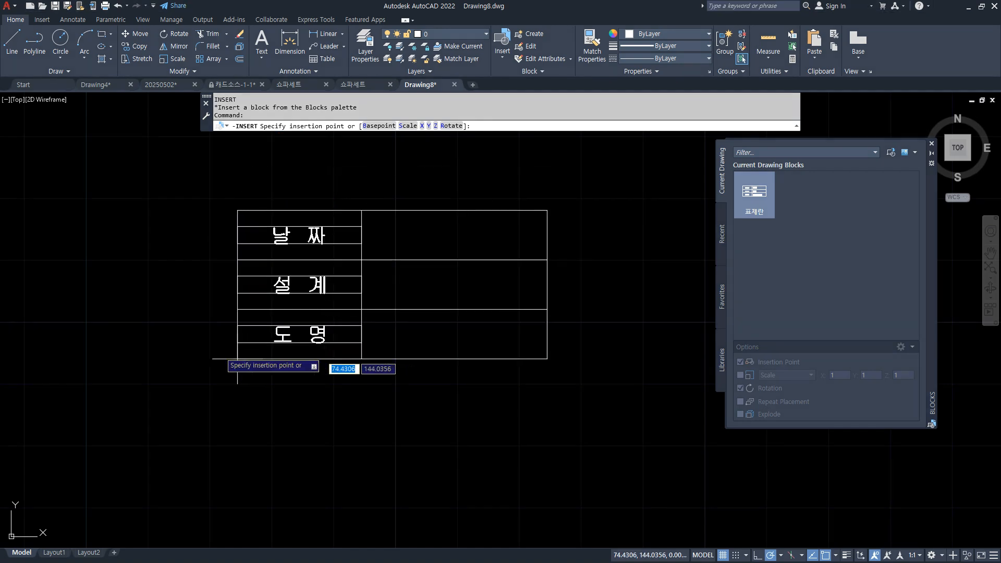
Place the 표제란 block unrotated in the empty drawing and fill in 날짜 2025-05-02, the designer's name for 설계 and 도명 우리초등학교
click(192, 380)
click(323, 327)
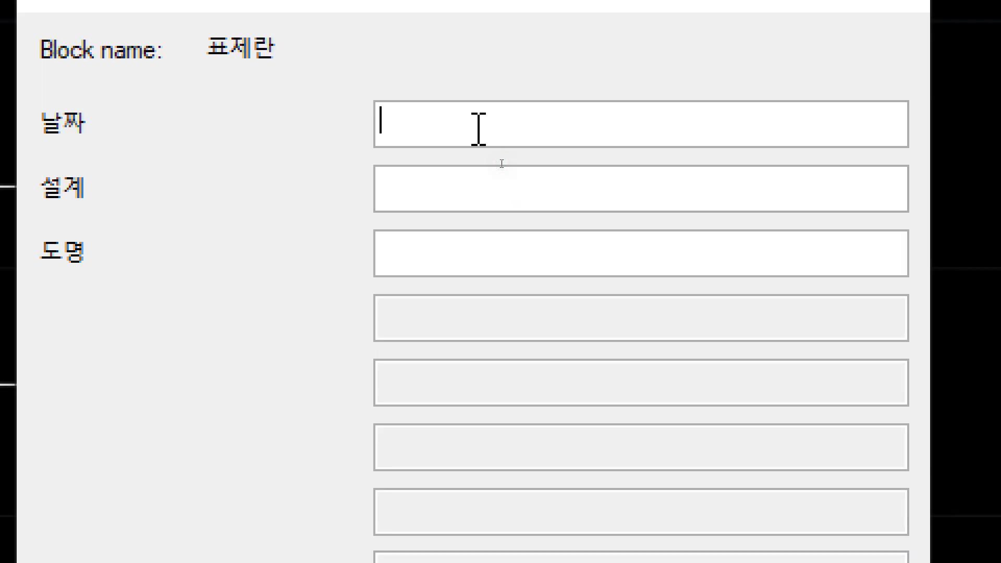
text(2022)
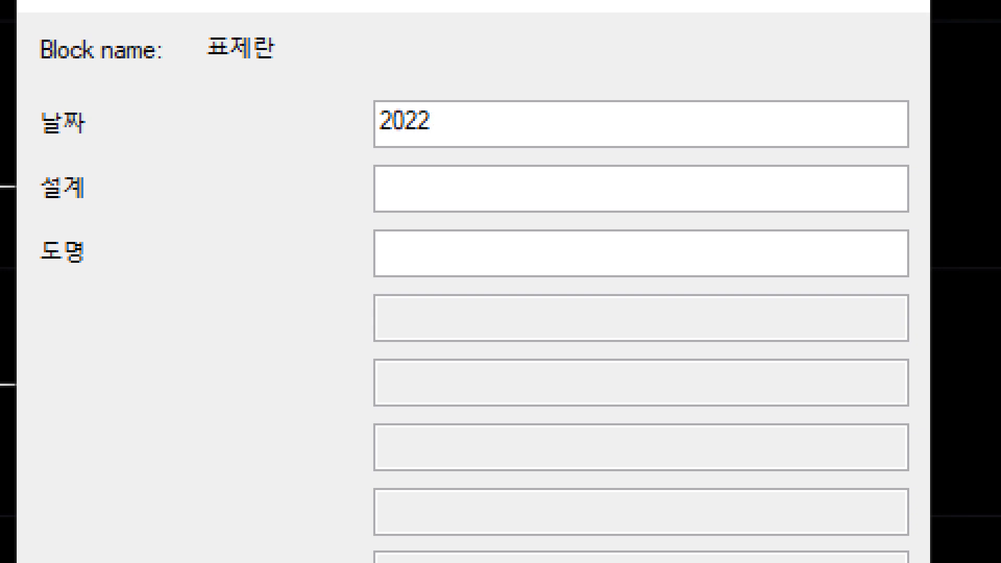
text(5-05-02)
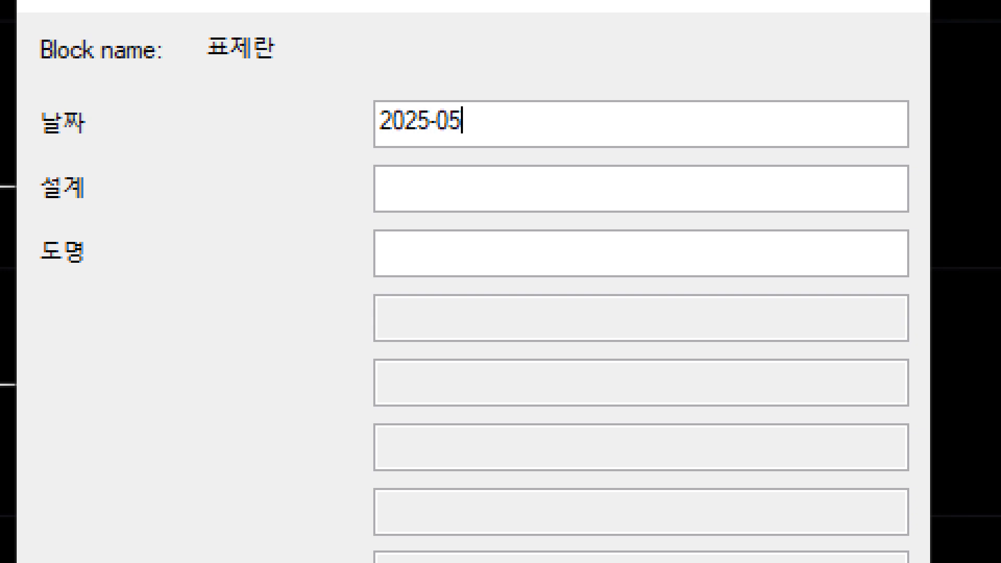
key(Tab)
text(홍길ㄷ)
key(Tab)
text(ㄷ우리초등학)
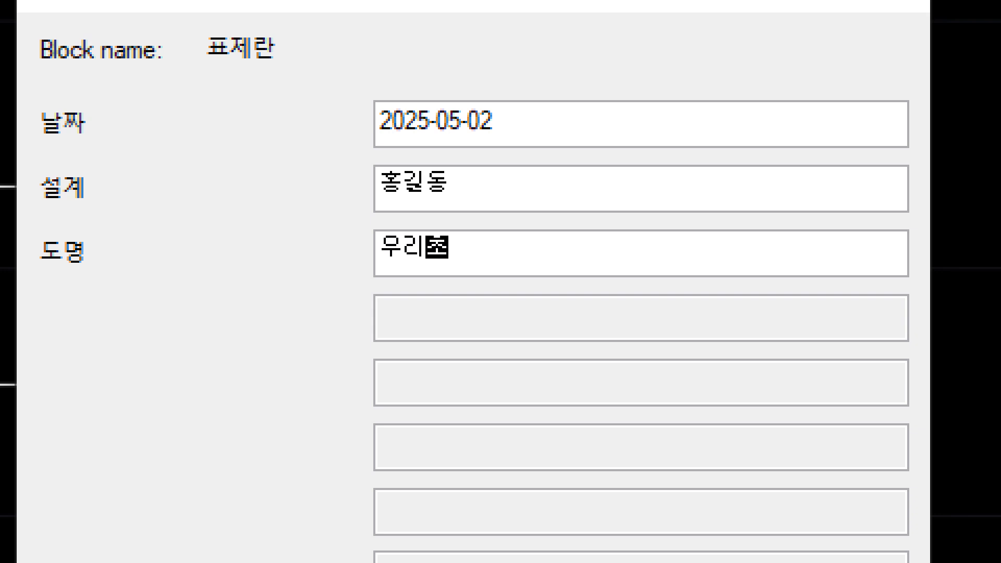
text(교)
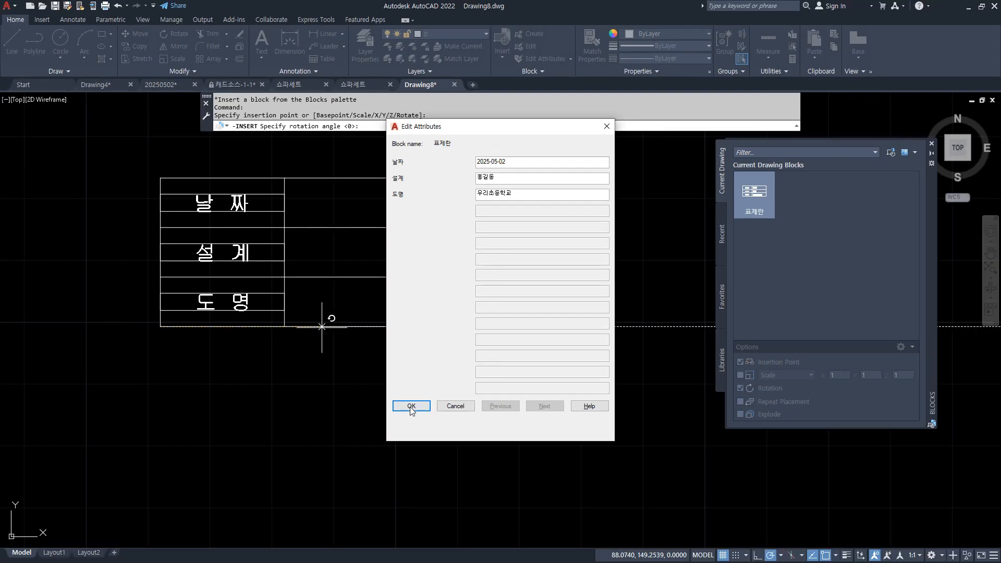
click(411, 406)
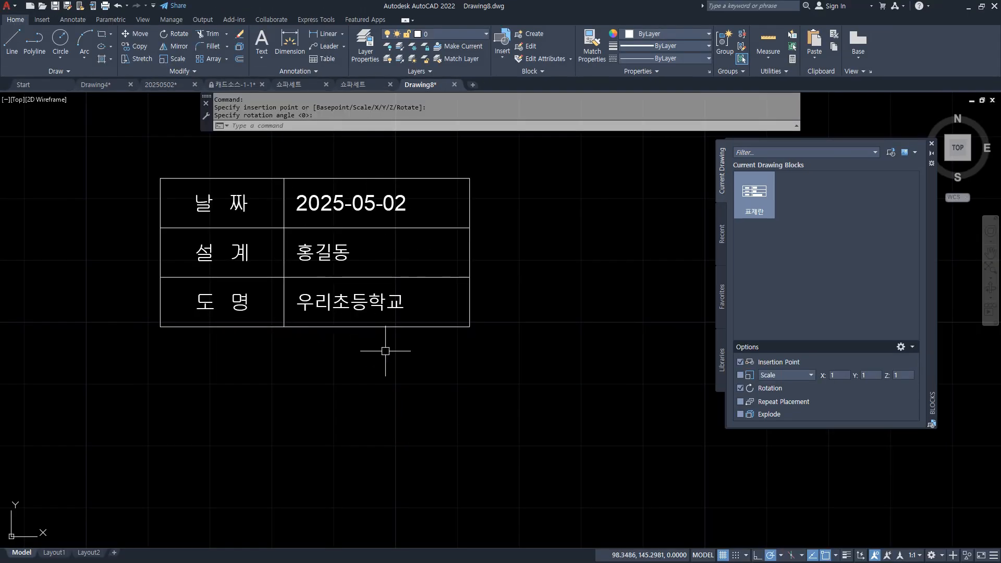
Insert a second unrotated 표제란 block to the right of the first, with 날짜 2052-05-05, a designer's name for 설계 and 도명 우리유치원
mouse_move(443, 319)
middle_down()
mouse_move(451, 316)
mouse_move(293, 375)
middle_up()
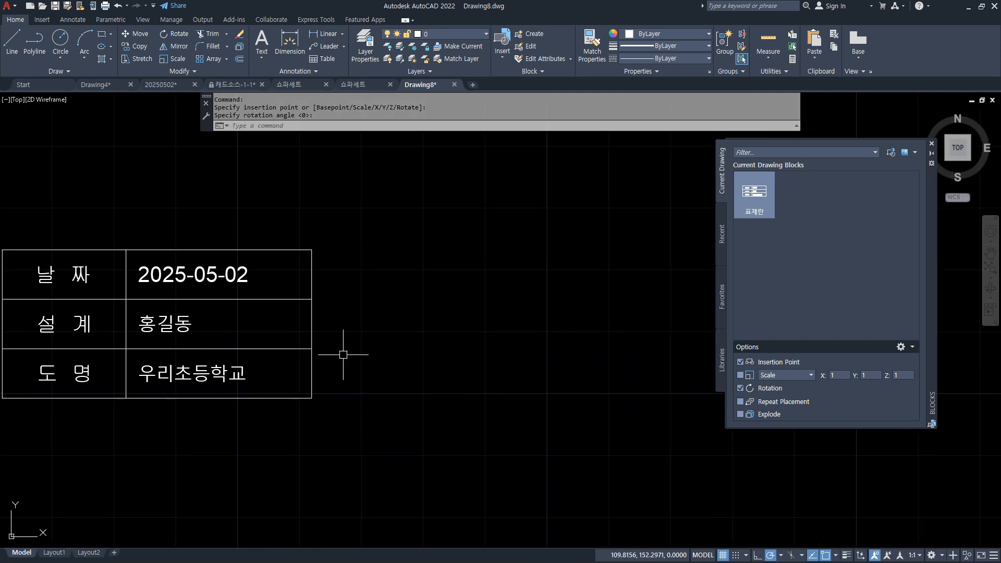
click(755, 194)
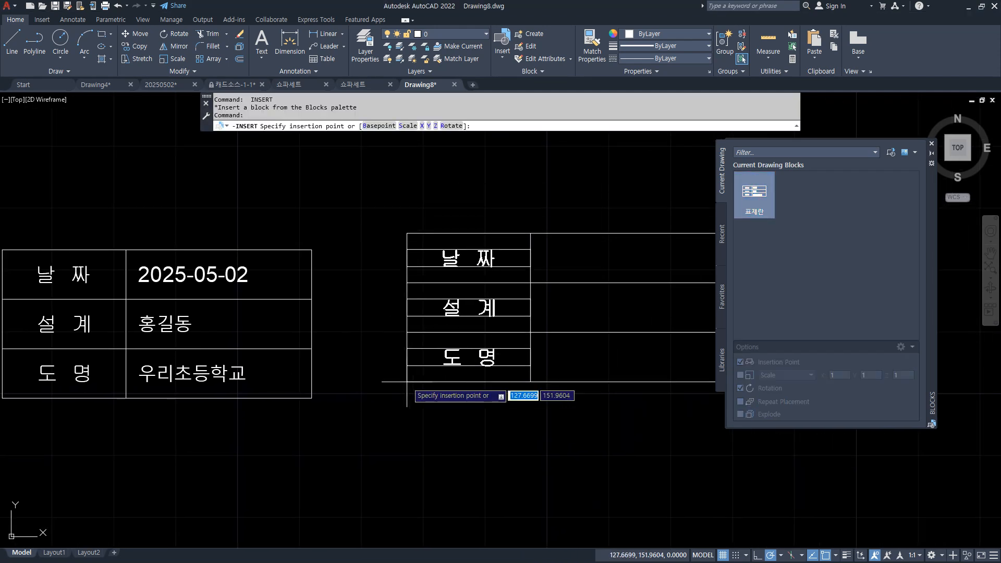
click(332, 395)
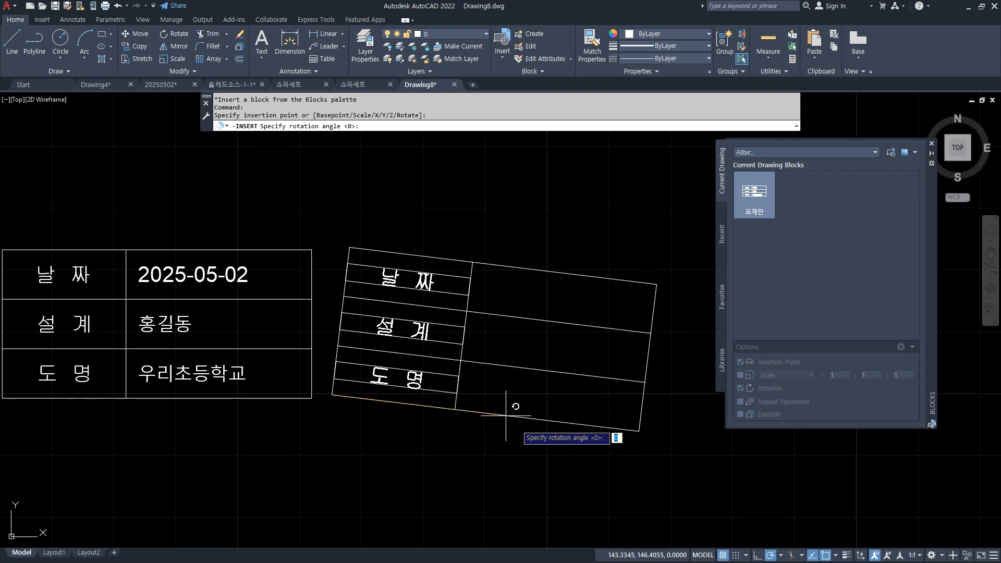
click(552, 389)
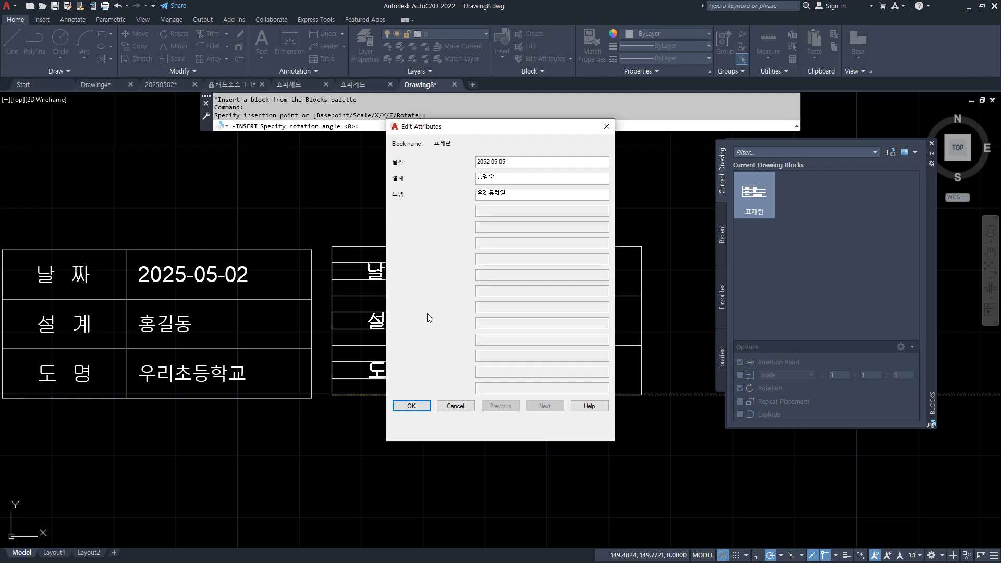
click(411, 406)
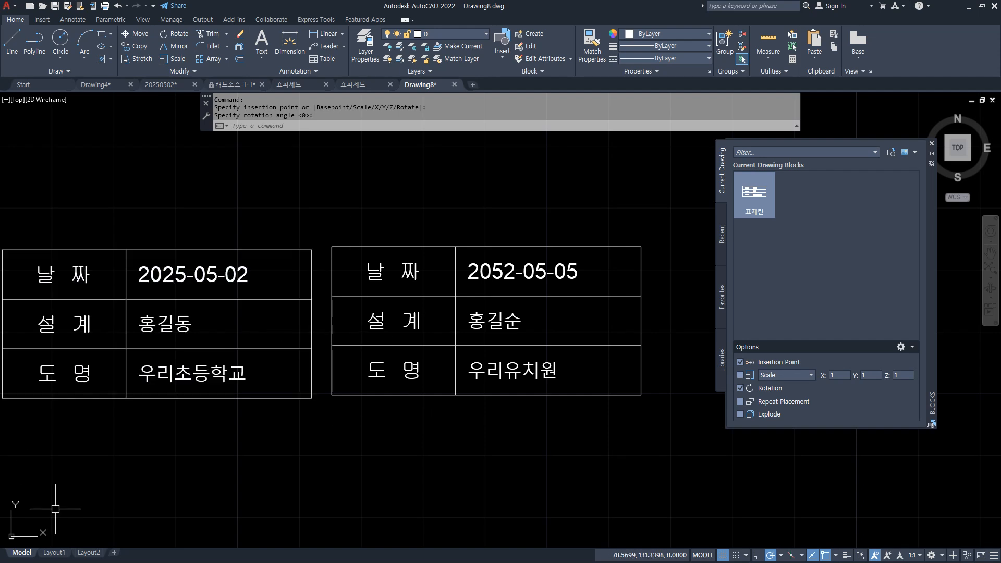
Switch to the Notepad notes to check the command for editing block attributes, and return to the AutoCAD drawing
key(alt+Tab)
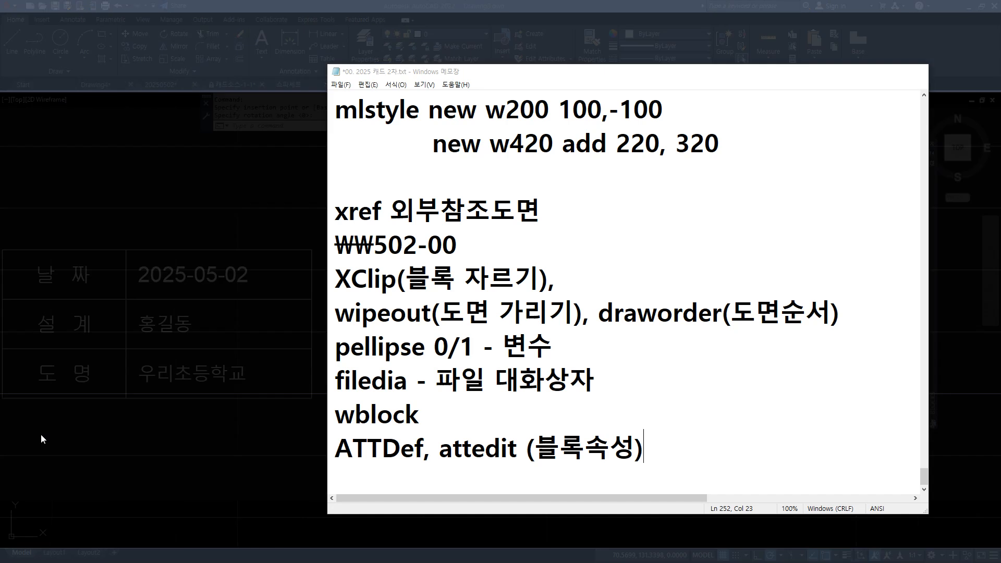
drag(443, 468, 679, 462)
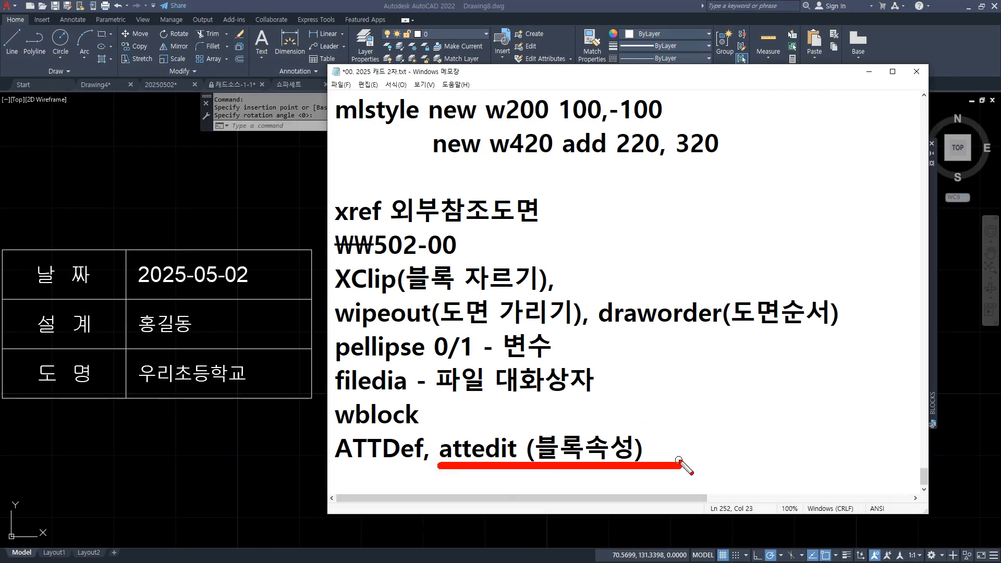
key(alt+Tab)
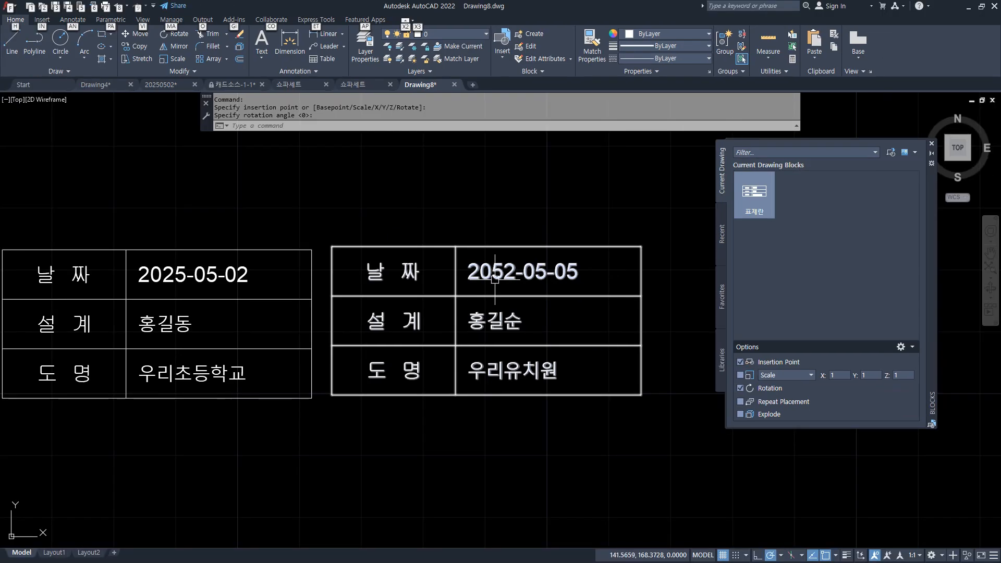
key(Escape)
Set the 날짜 attribute of the right-hand 표제란 block to 2025-05-05 with ATTEDIT
text(attedit)
key(Return)
click(495, 278)
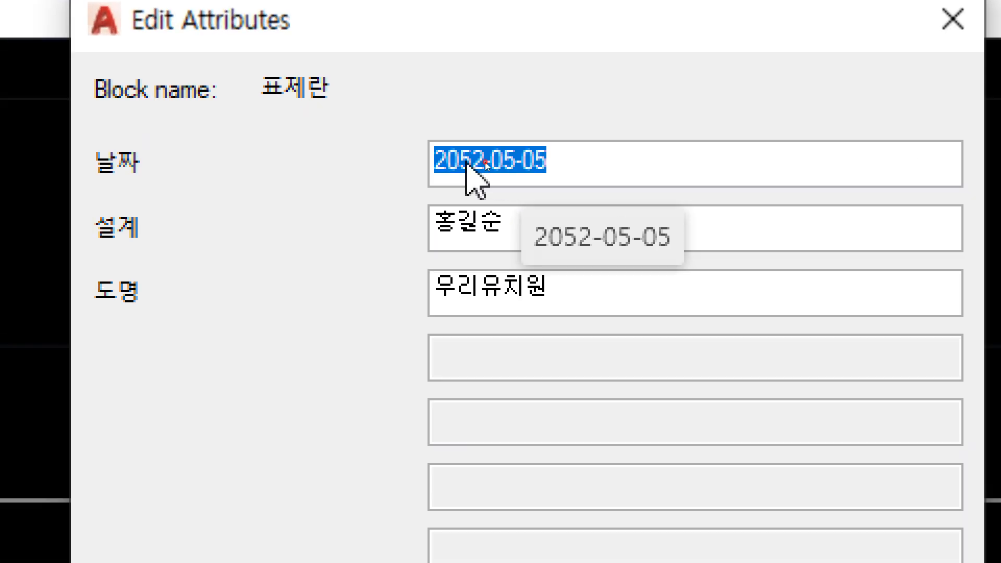
click(460, 161)
key(Delete)
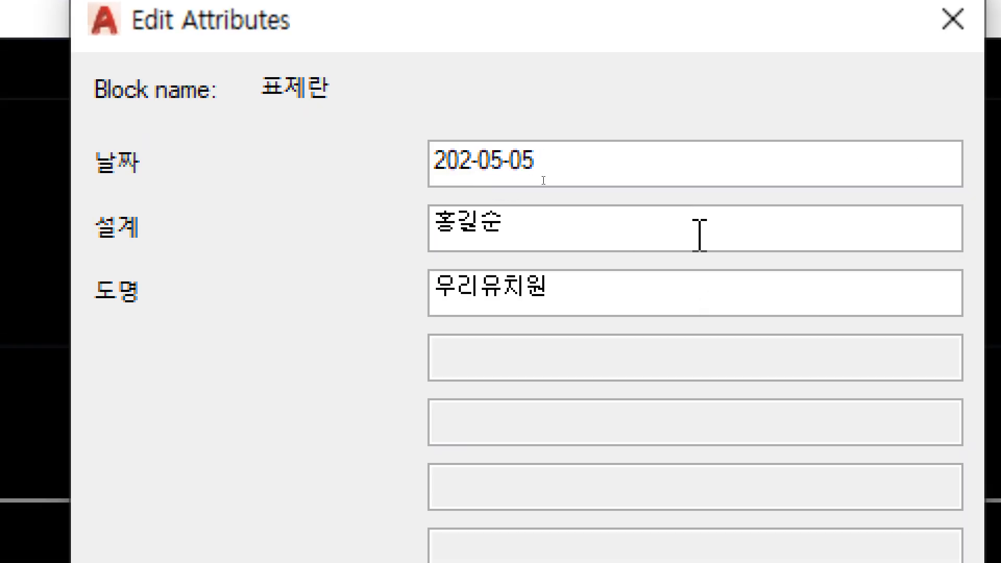
text(5)
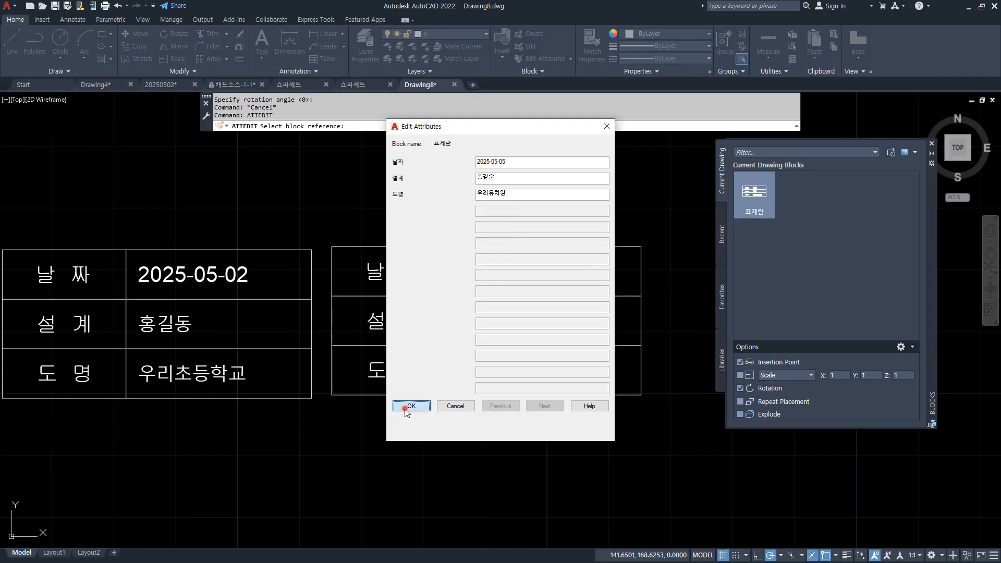
click(410, 406)
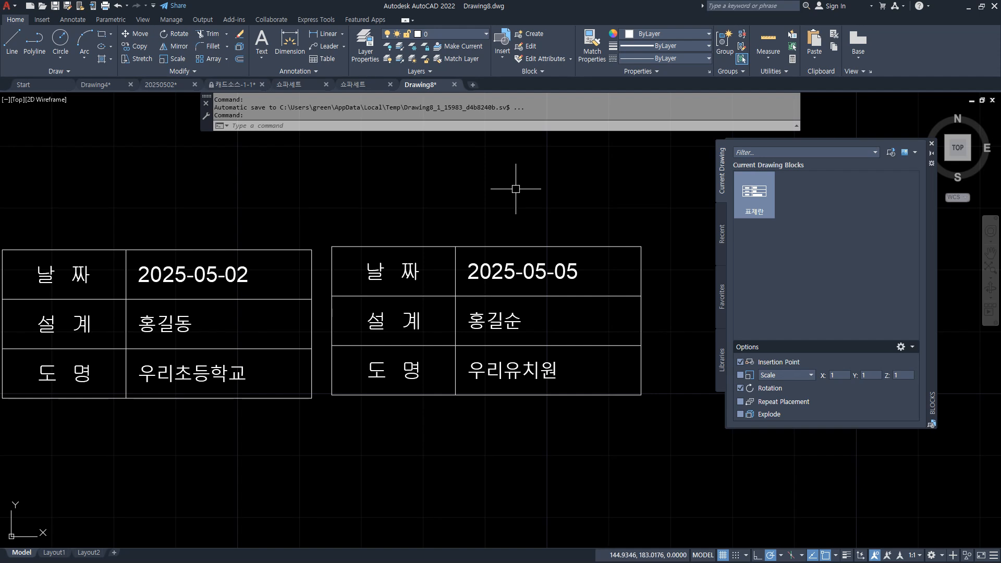
Open the right-hand title block in the Enhanced Attribute Editor with TEXTEDIT and examine its DATE, DWG and DWG_NAME attributes
key(Return)
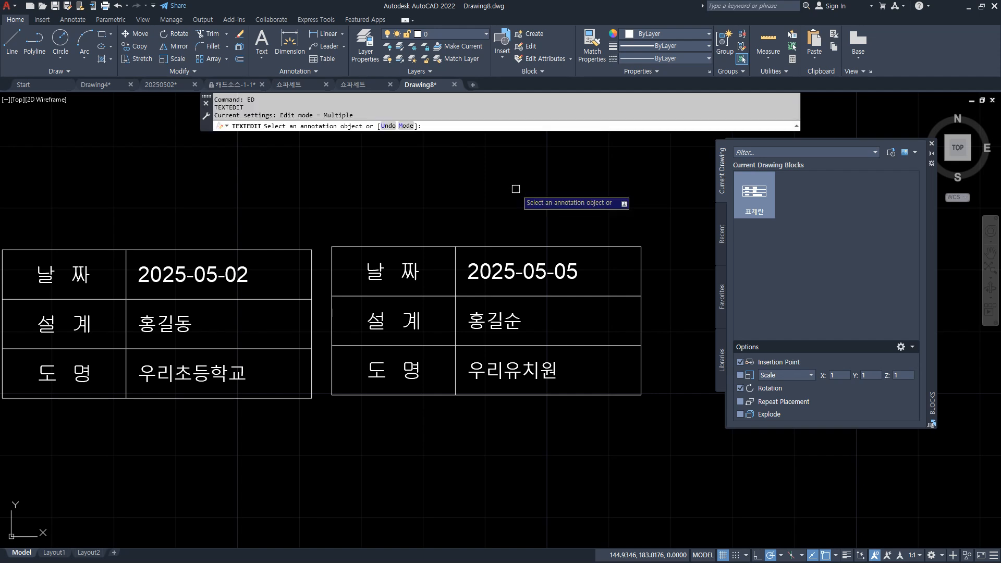
click(507, 269)
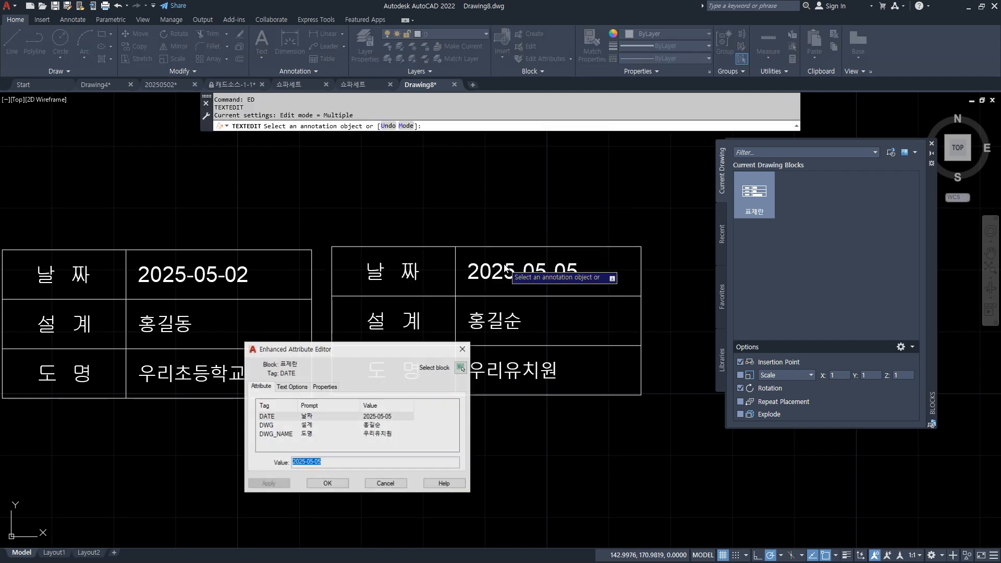
drag(343, 356, 308, 255)
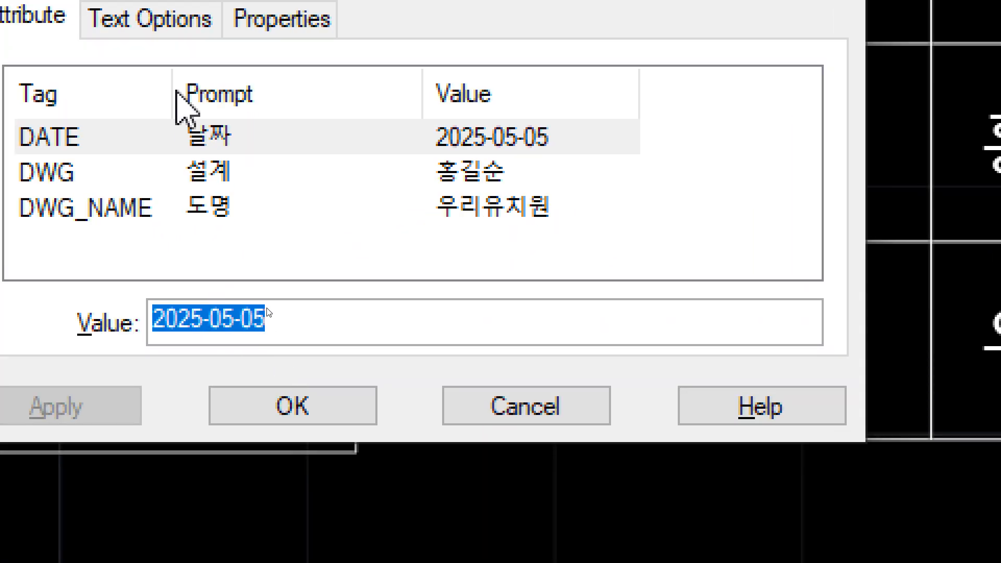
click(69, 142)
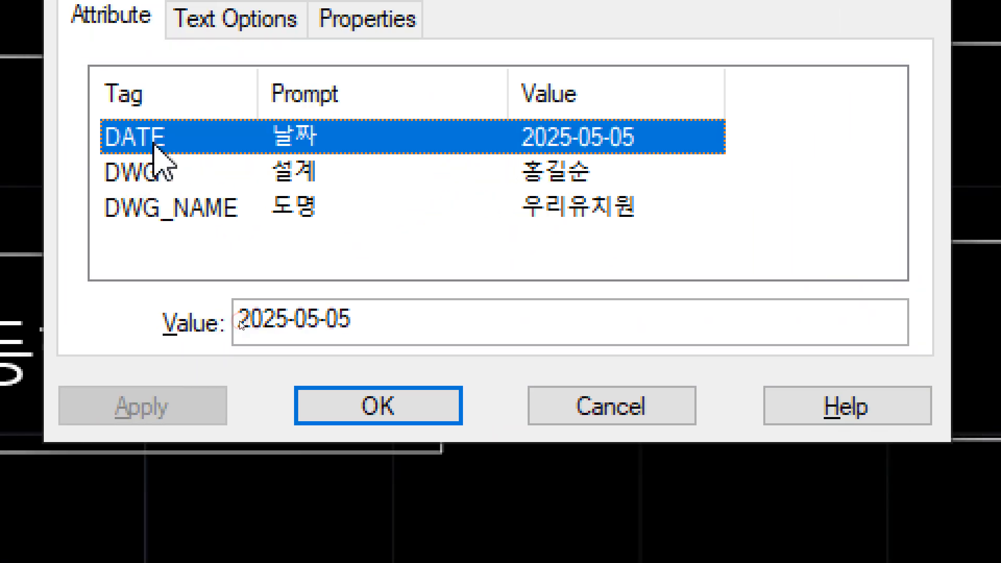
click(151, 177)
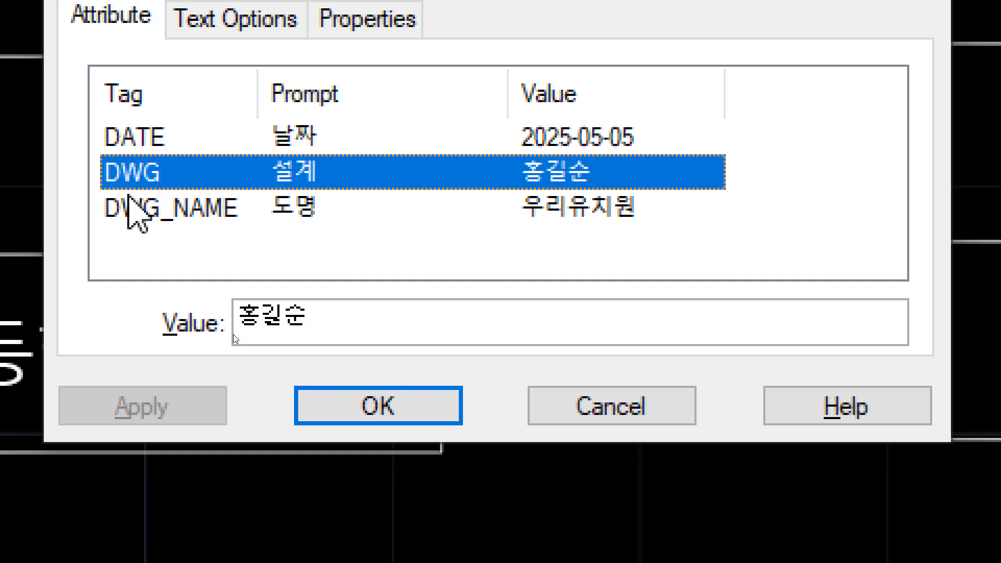
click(137, 209)
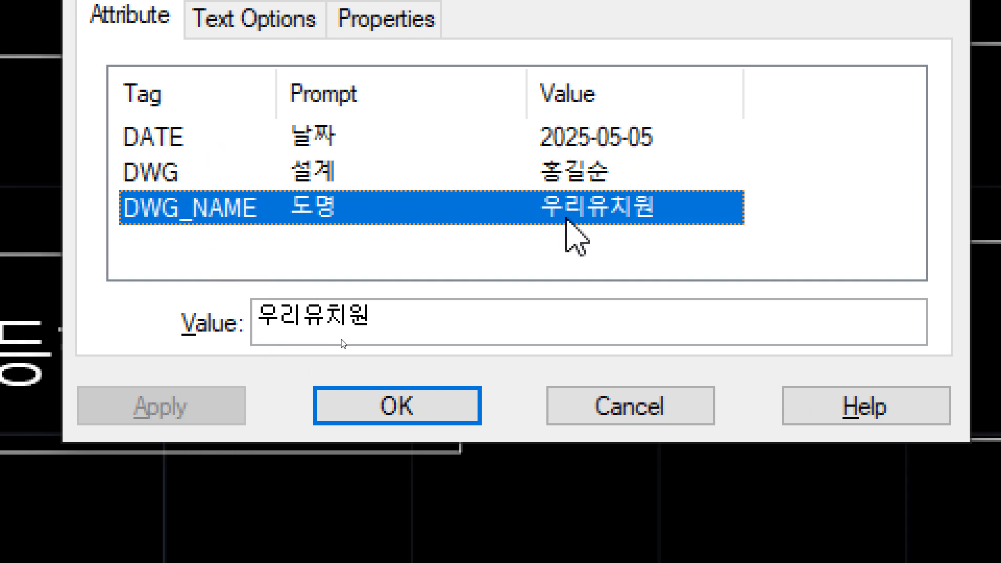
Change the value of the right-hand title block's DWG_NAME (도명) attribute to 우리초등학교
double_click(311, 319)
drag(311, 319, 437, 317)
text(초)
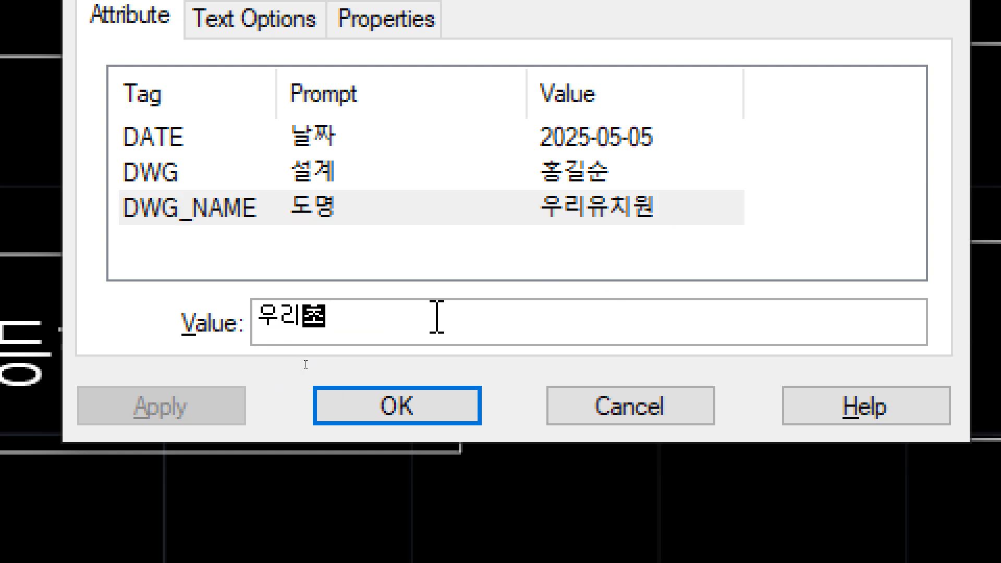
text(등학교)
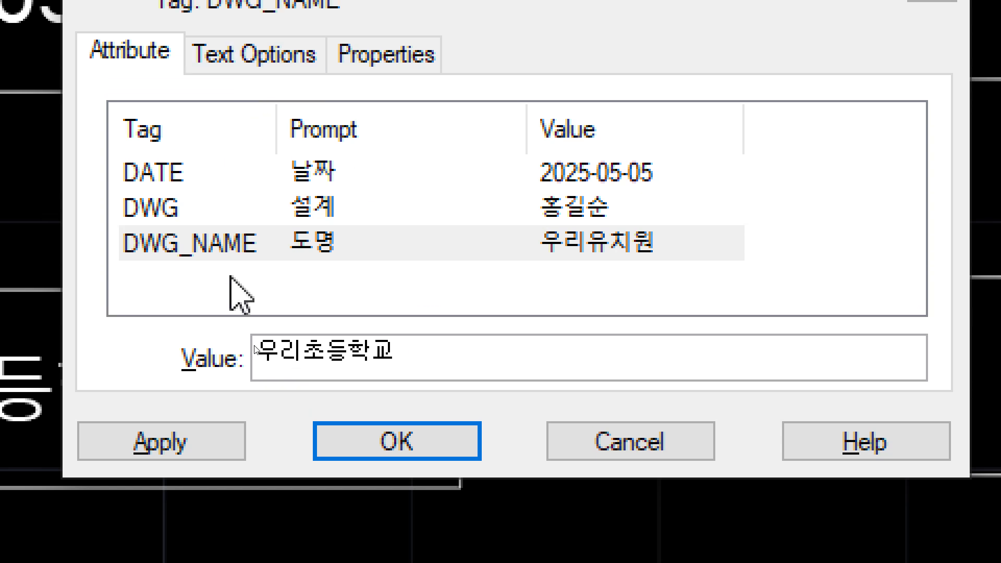
Set the oblique angle of the DWG_NAME attribute text to 15, apply it and close the attribute editor
click(230, 215)
click(250, 58)
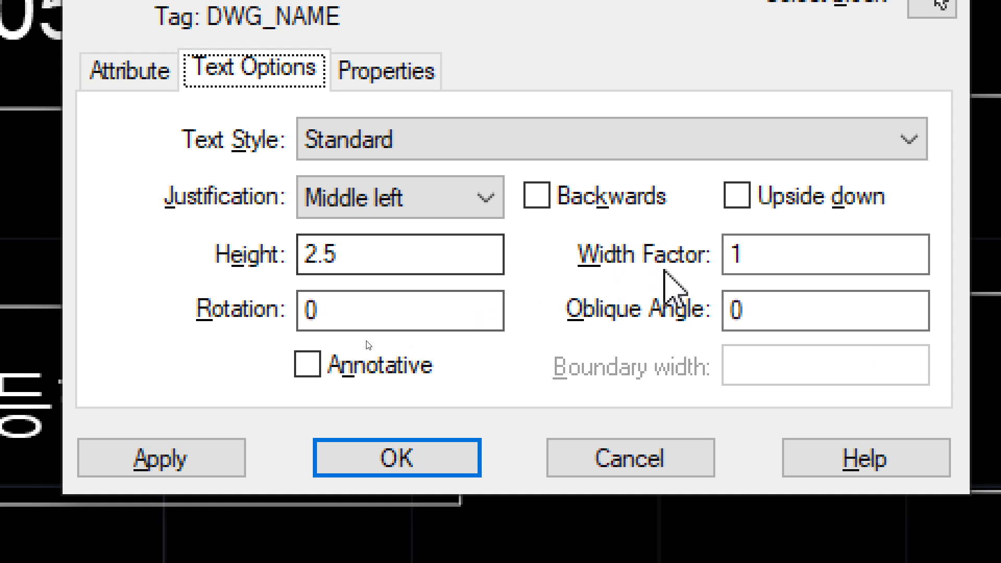
double_click(768, 310)
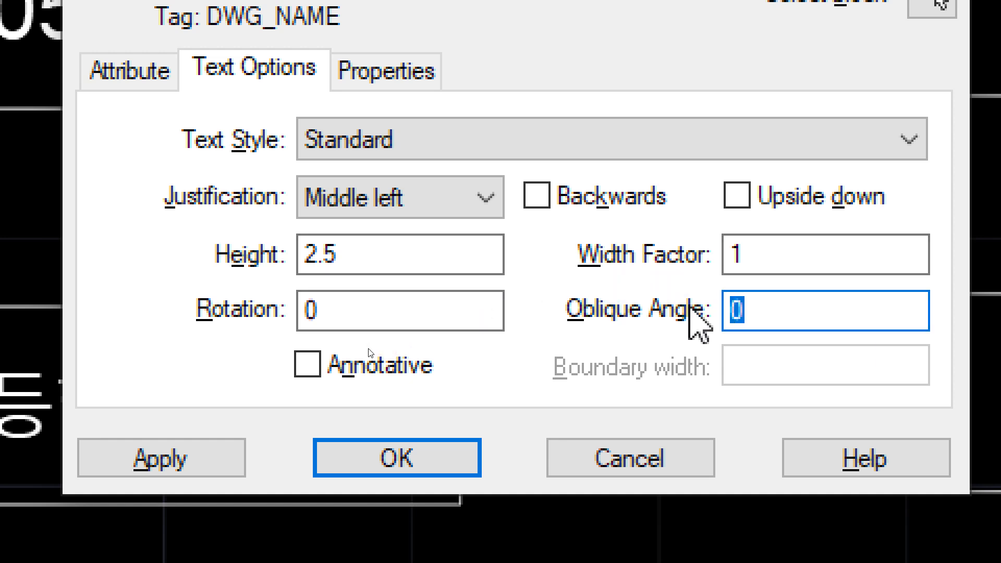
text(15)
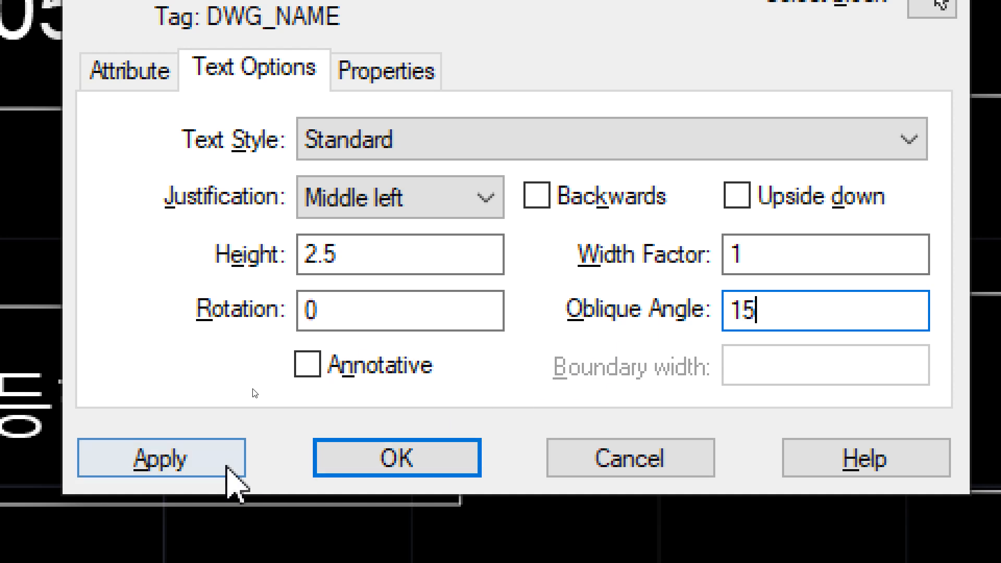
click(228, 470)
click(348, 460)
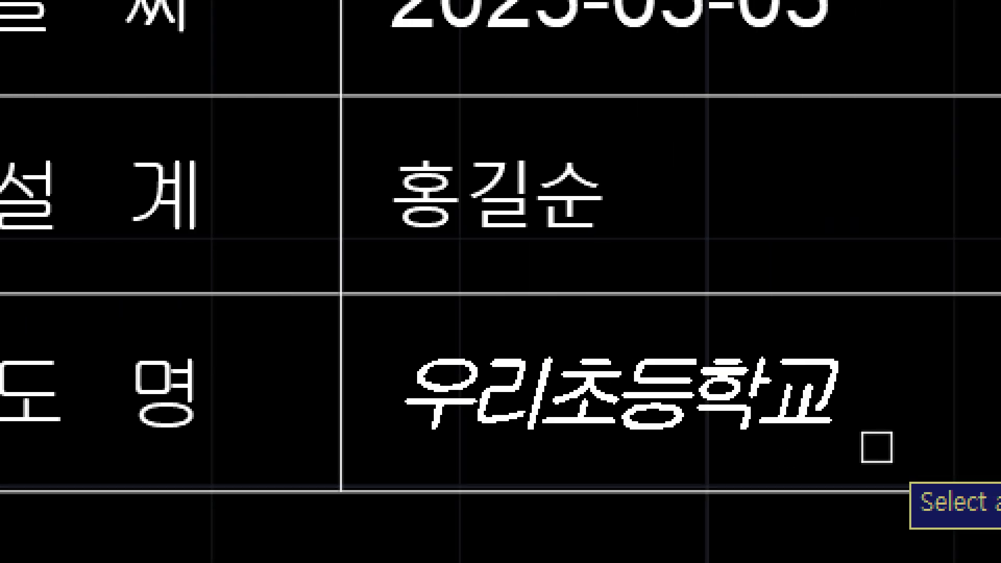
Reopen the right-hand title block's attributes, set the DWG_NAME colour to Green and end the text editing command
click(779, 410)
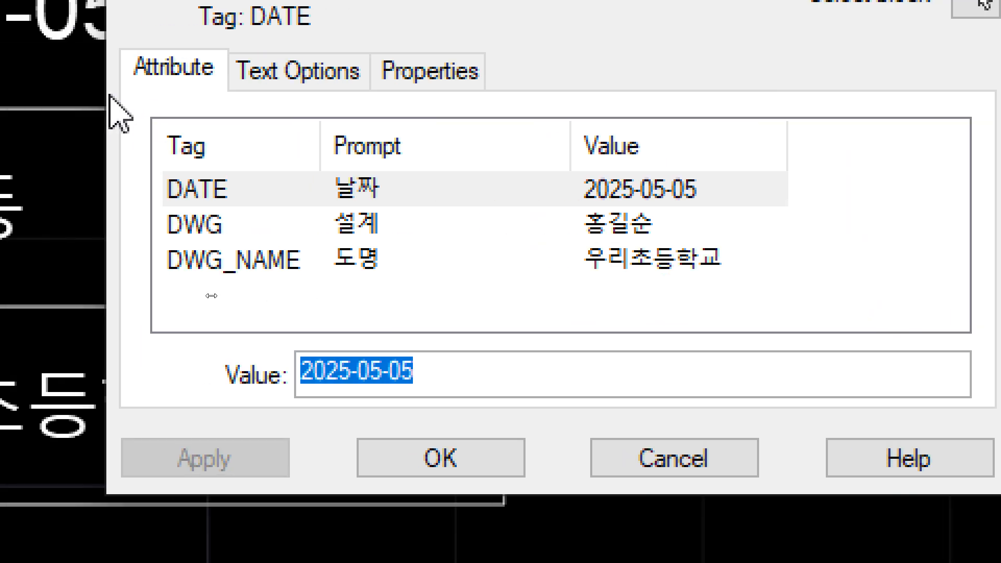
click(254, 262)
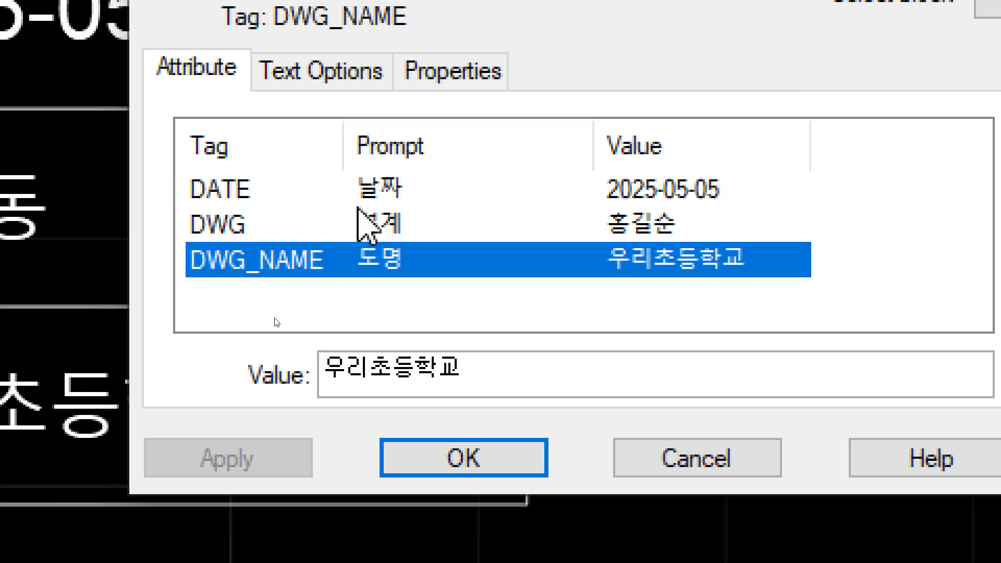
click(441, 73)
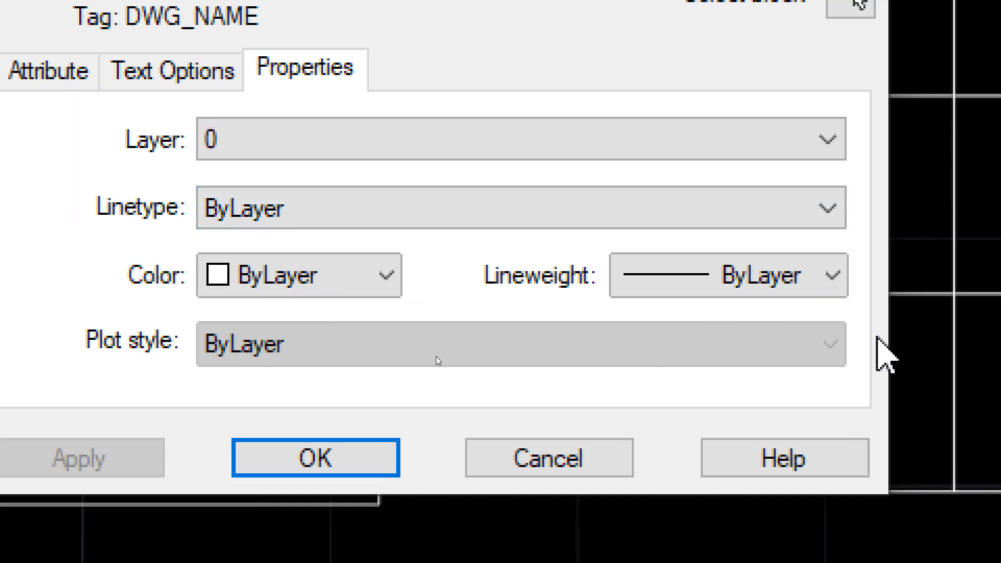
click(303, 274)
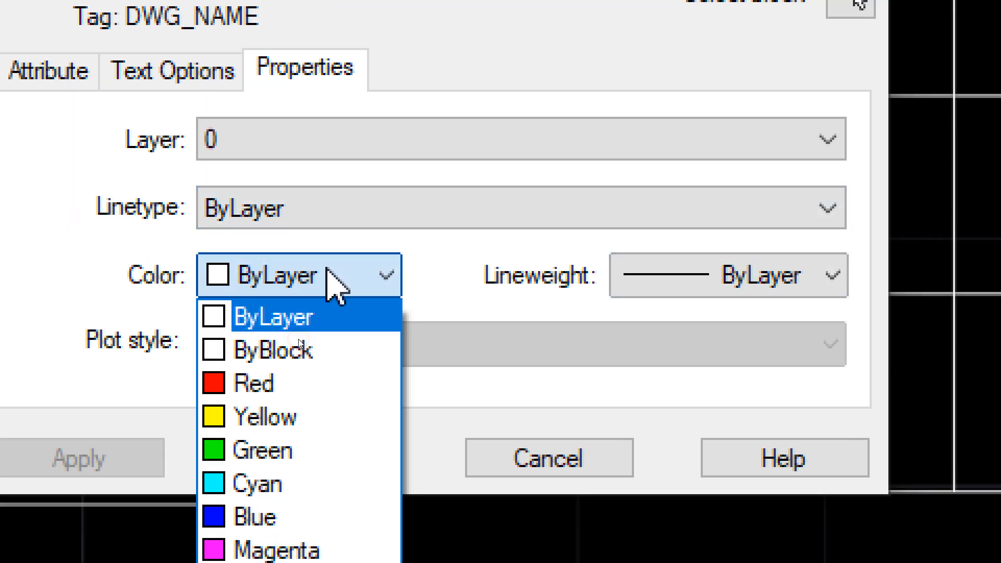
click(295, 459)
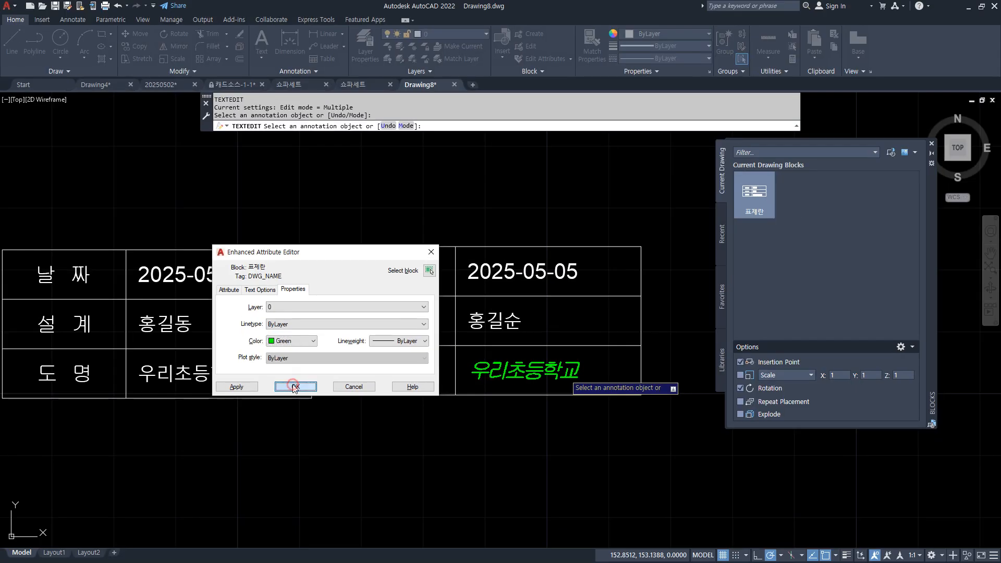
click(294, 386)
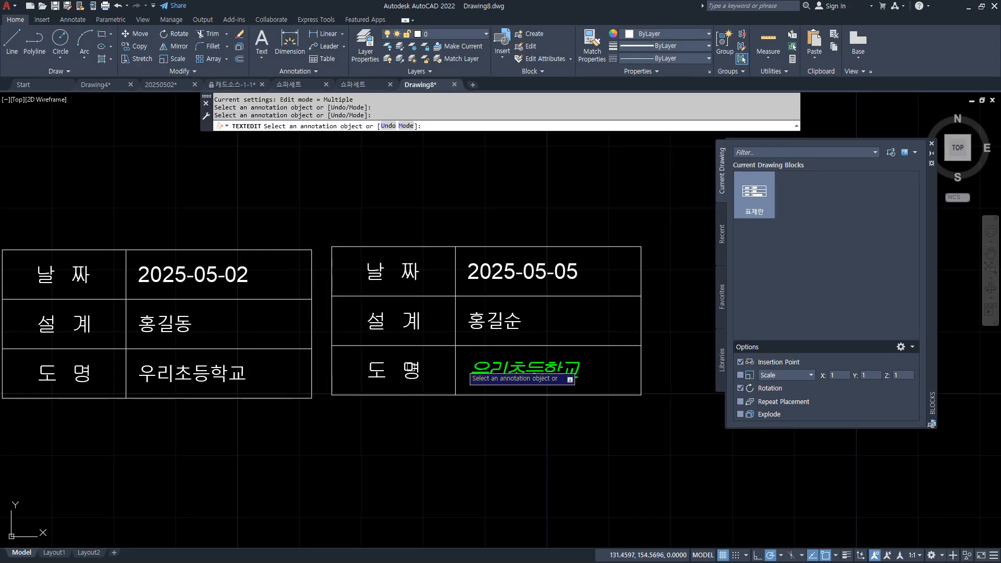
key(Escape)
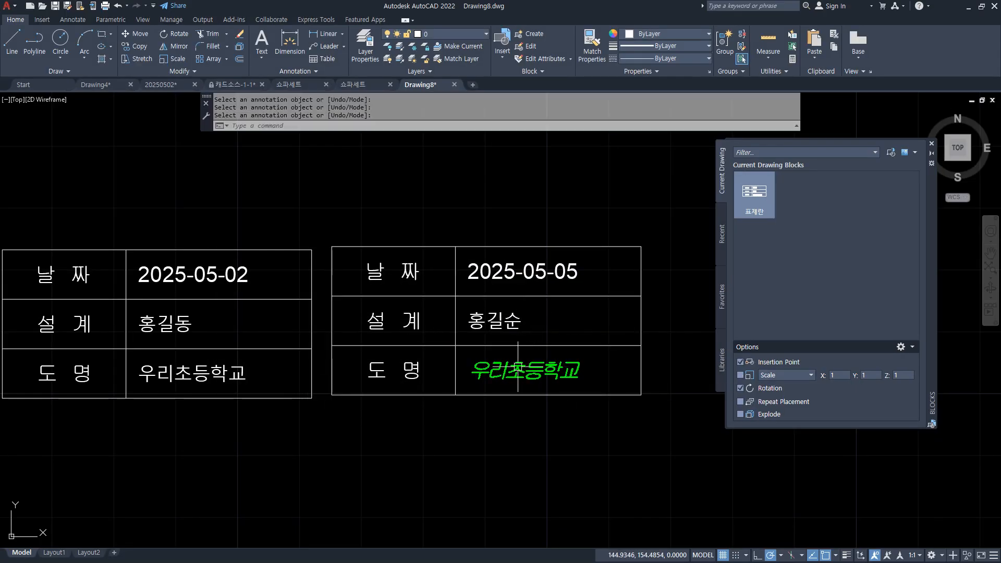
double_click(518, 371)
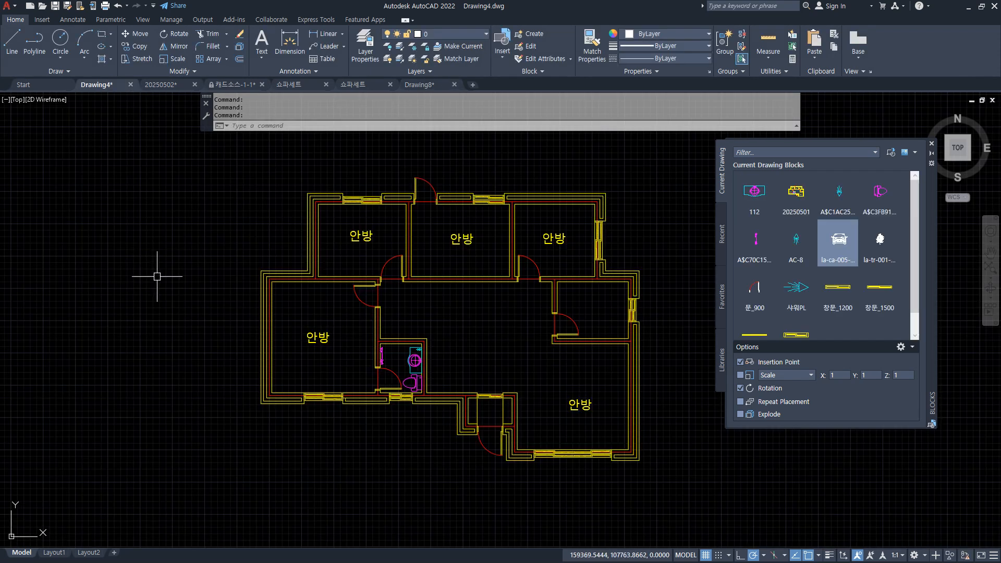
In Drawing4, draw a circle of radius 5 in the empty space beside the floor plan's west wall
text(c)
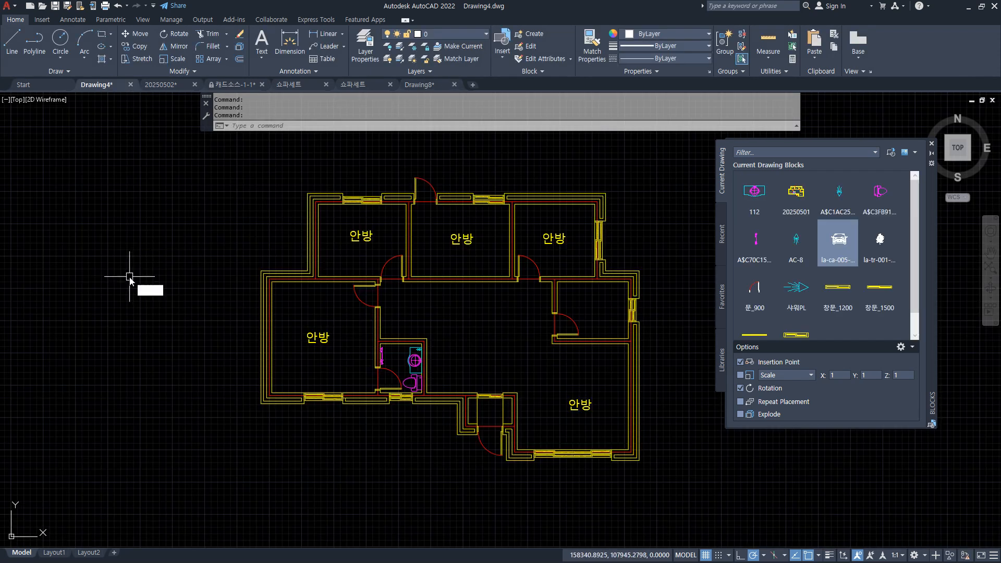
key(Return)
click(130, 278)
text(5)
key(Return)
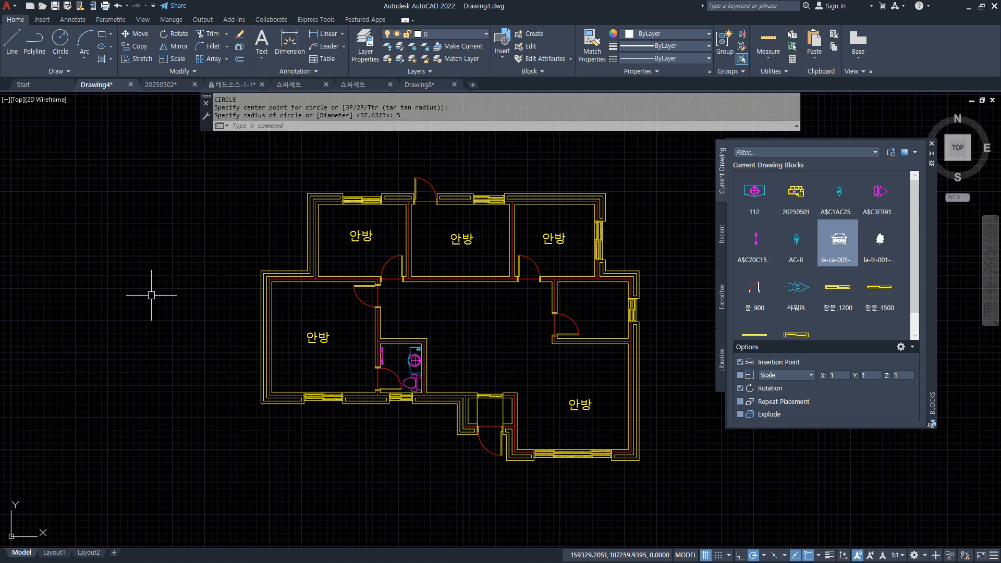
Draw a 4-sided polygon circumscribed about the circle, centred on it and rotated 45 degrees into a diamond
scroll(152, 291, up, 5)
scroll(147, 291, up, 8)
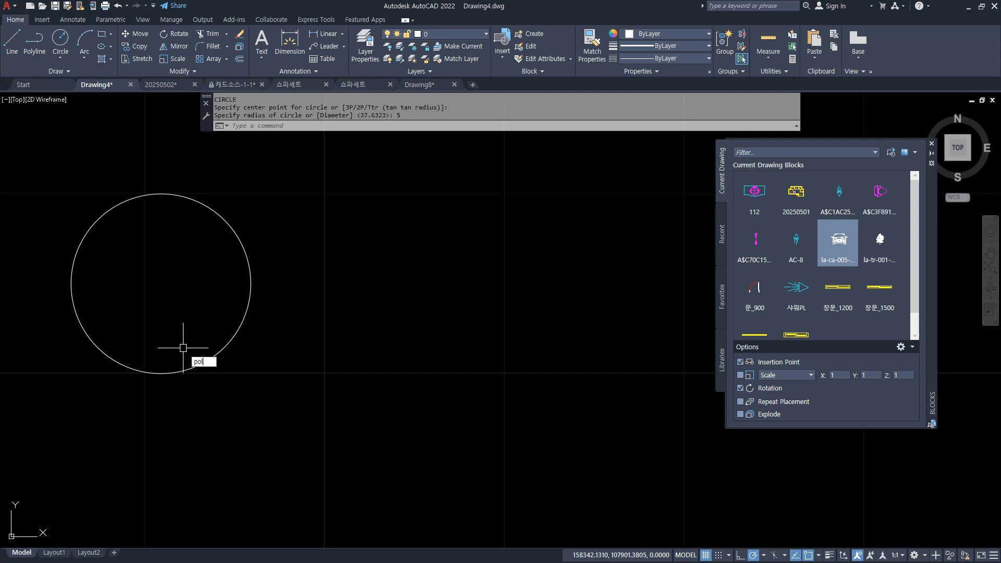
key(Return)
key(Return)
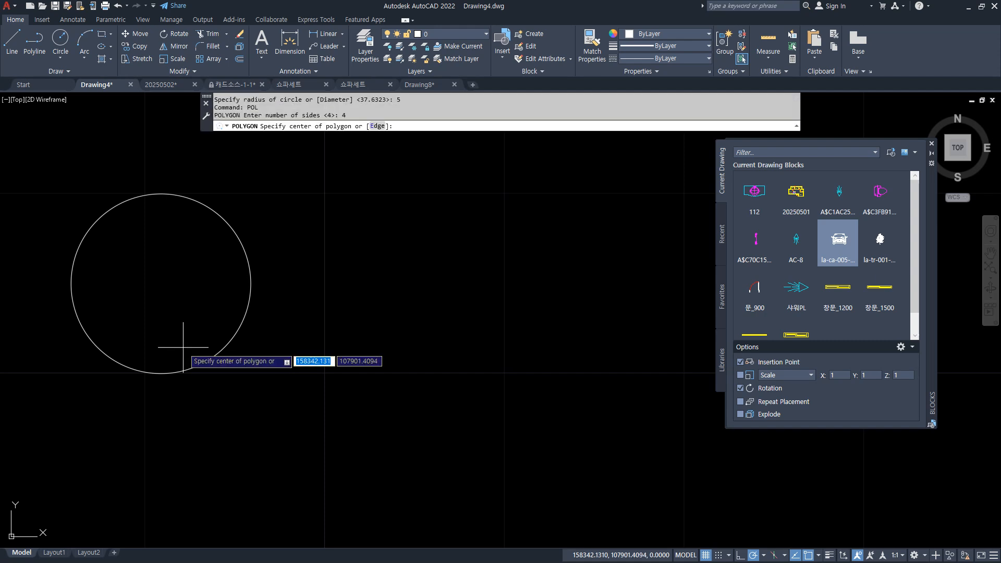
click(161, 284)
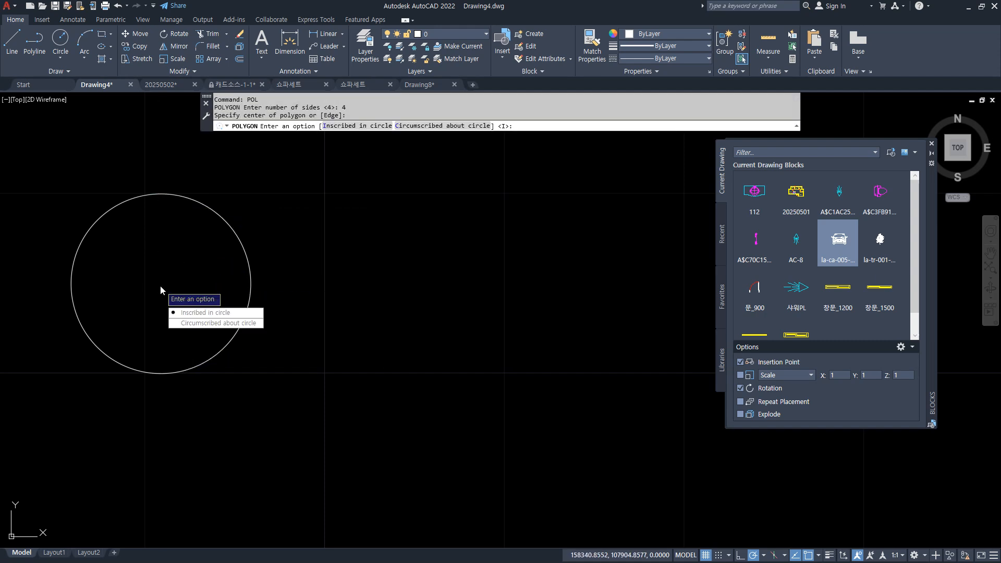
click(183, 324)
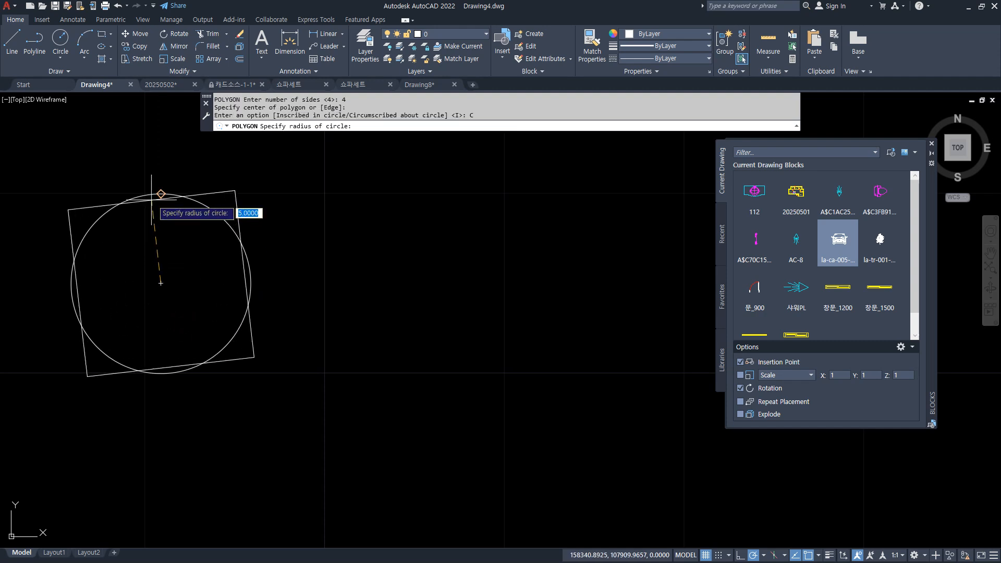
click(224, 220)
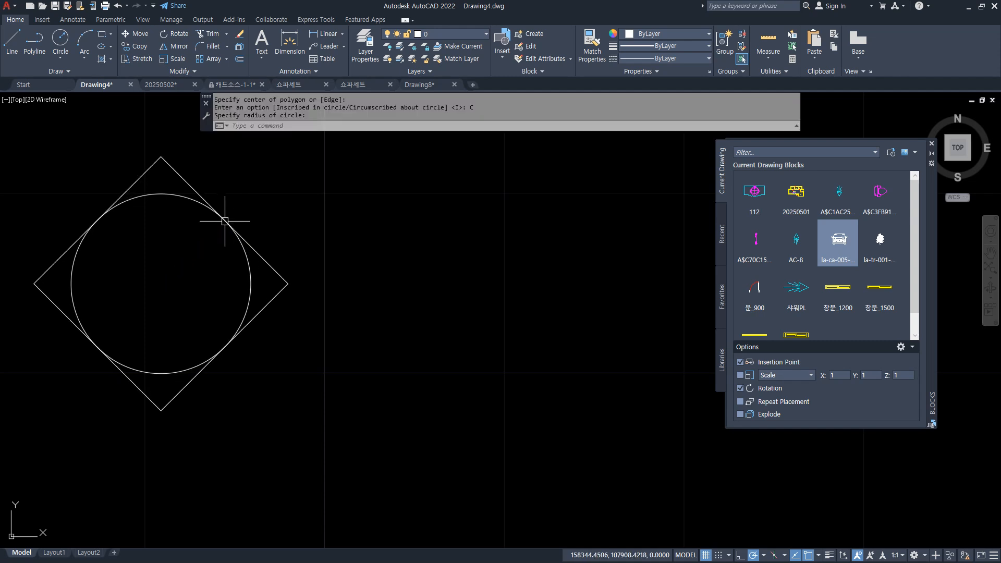
Draw a vertical line between the diamond's upper and lower corners and a horizontal line from its left corner to the centre
text(l)
key(Return)
click(161, 156)
click(161, 410)
key(Return)
key(Return)
click(34, 284)
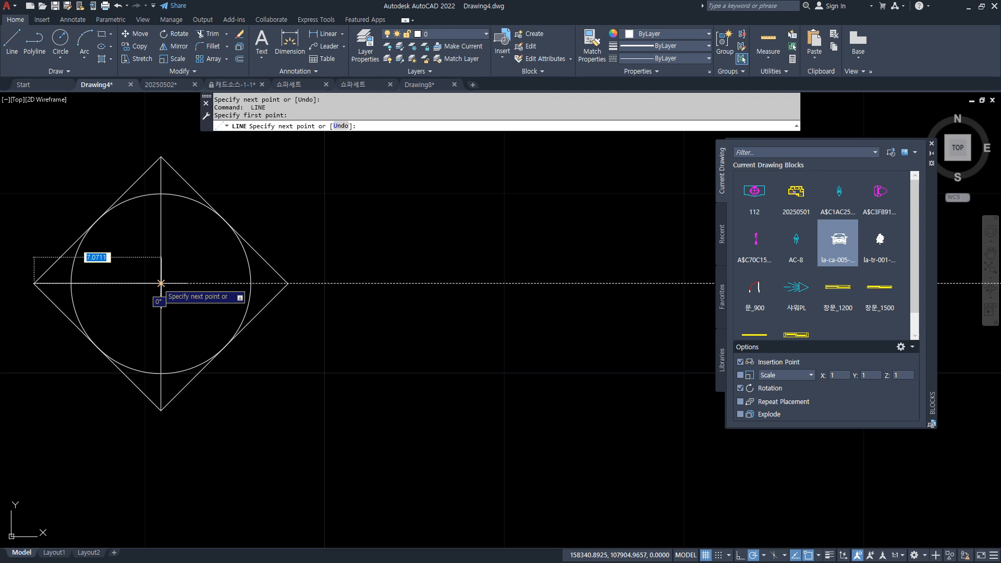
click(161, 284)
key(Return)
Fill the three areas between circle and diamond on the right of the vertical line with a SOLID hatch
text(h)
key(Return)
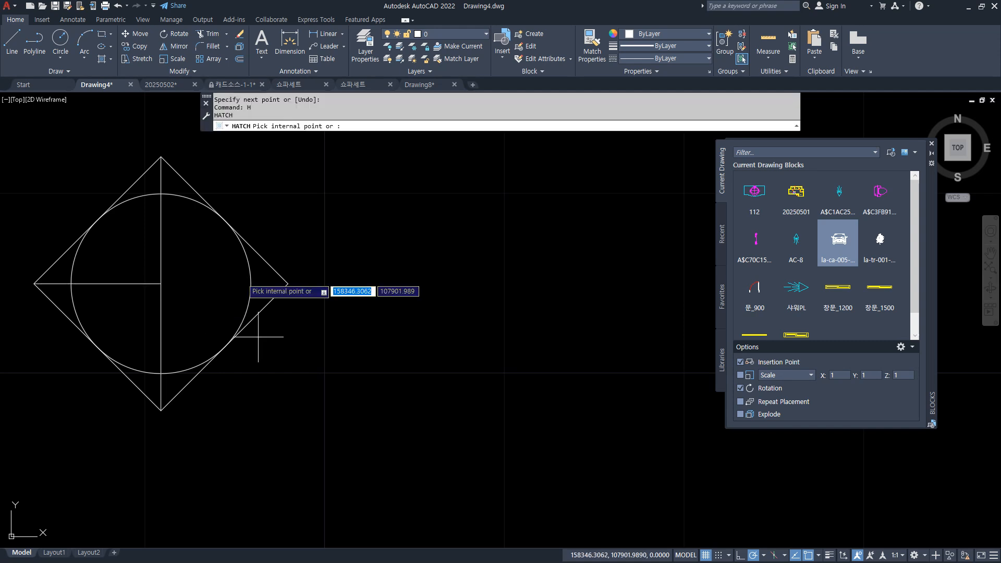
click(172, 187)
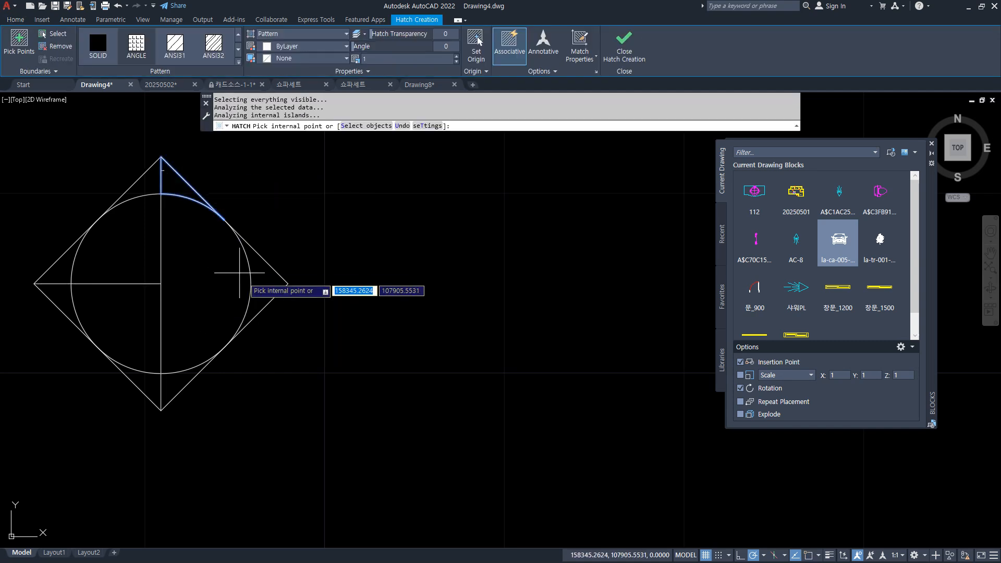
click(176, 380)
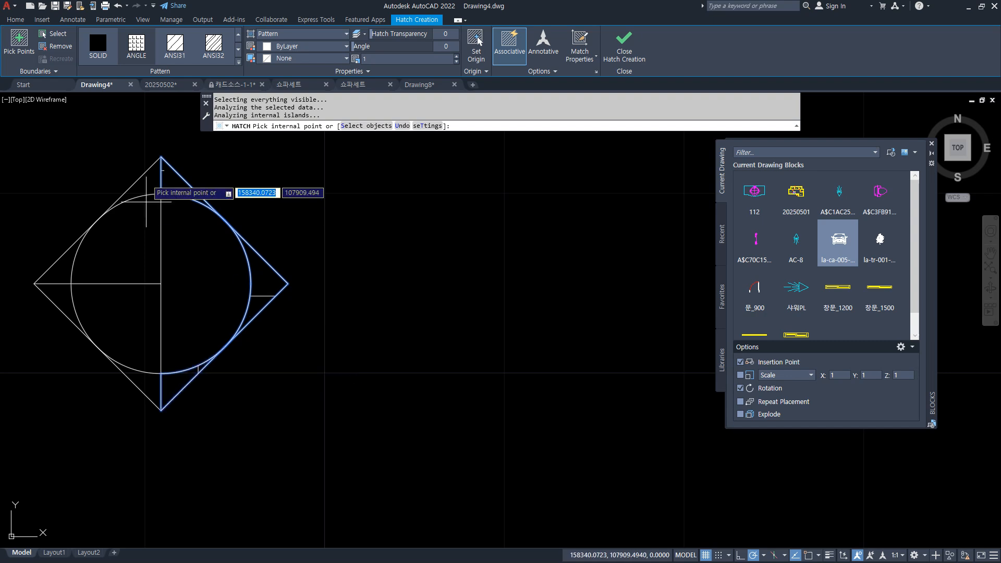
click(100, 51)
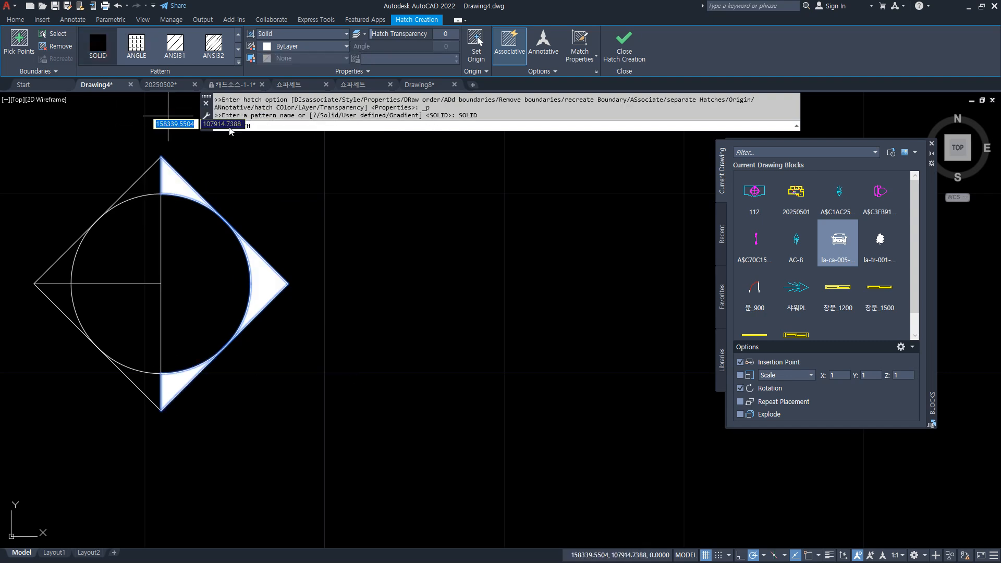
click(615, 42)
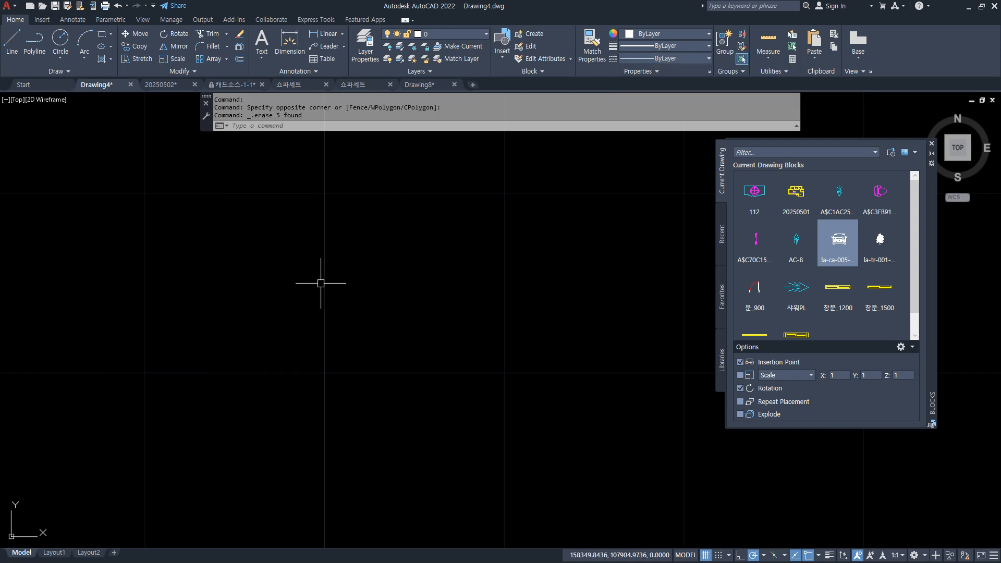
Draw a new circle of radius 5 in the cleared drawing area
text(c)
key(Return)
click(325, 281)
text(5)
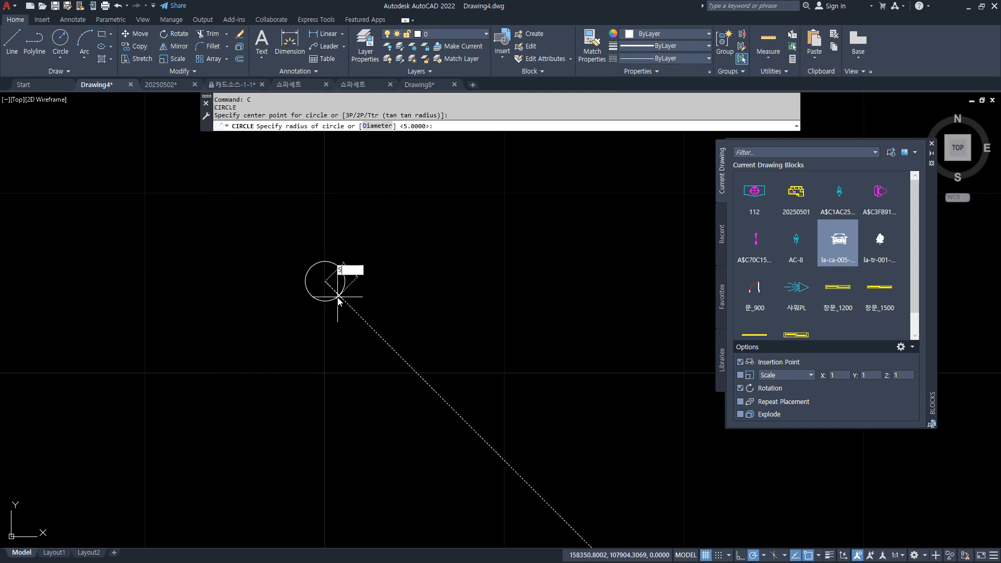
key(Return)
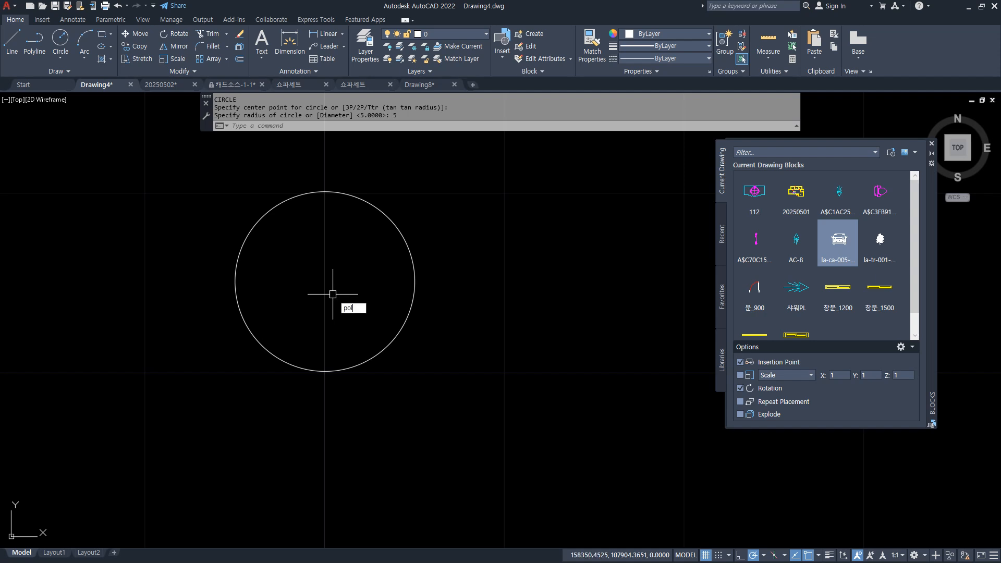
Circumscribe a 4-sided polygon about the new circle from its centre, turned 45 degrees so its corners point up and sideways
text(pol)
key(Return)
key(Return)
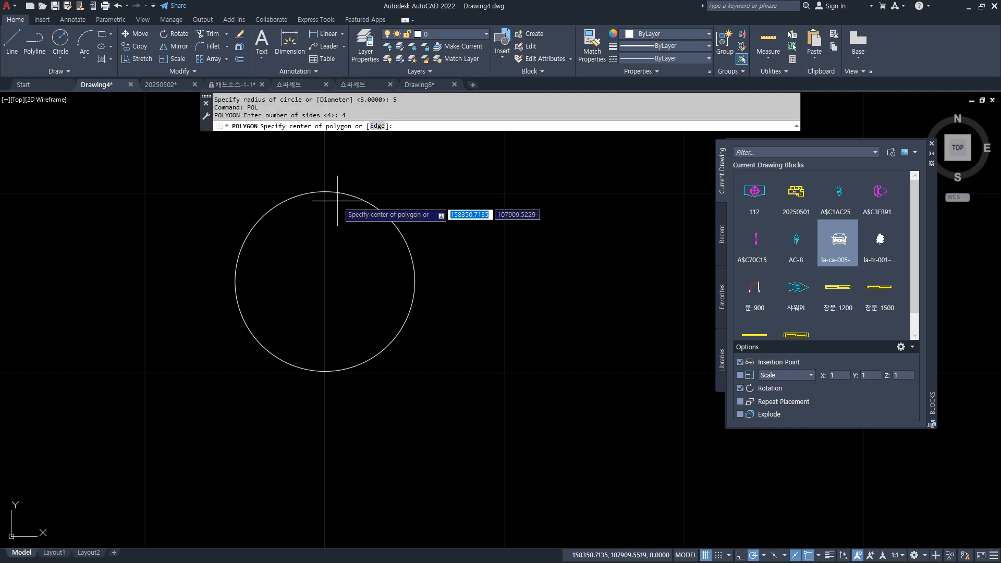
click(325, 282)
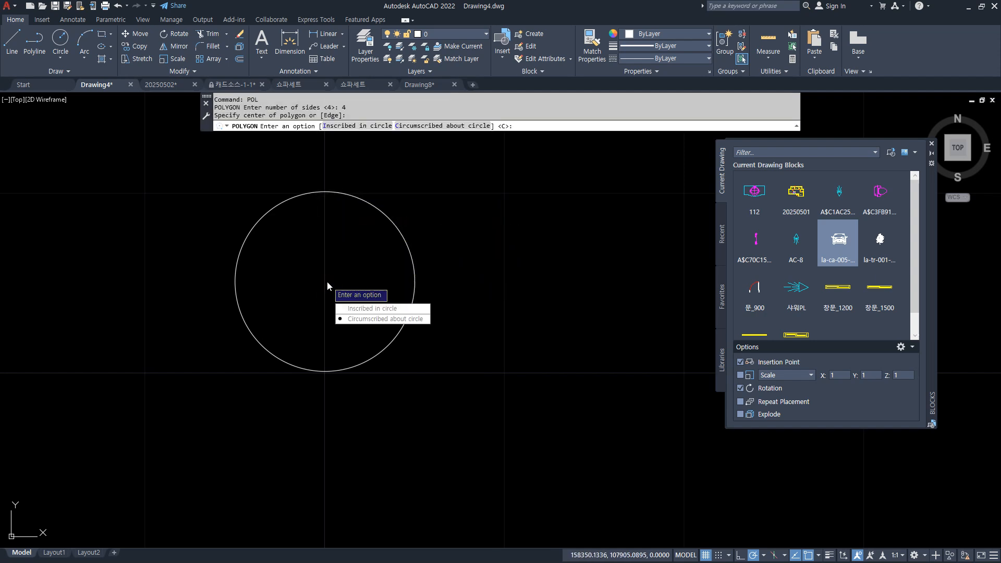
click(355, 319)
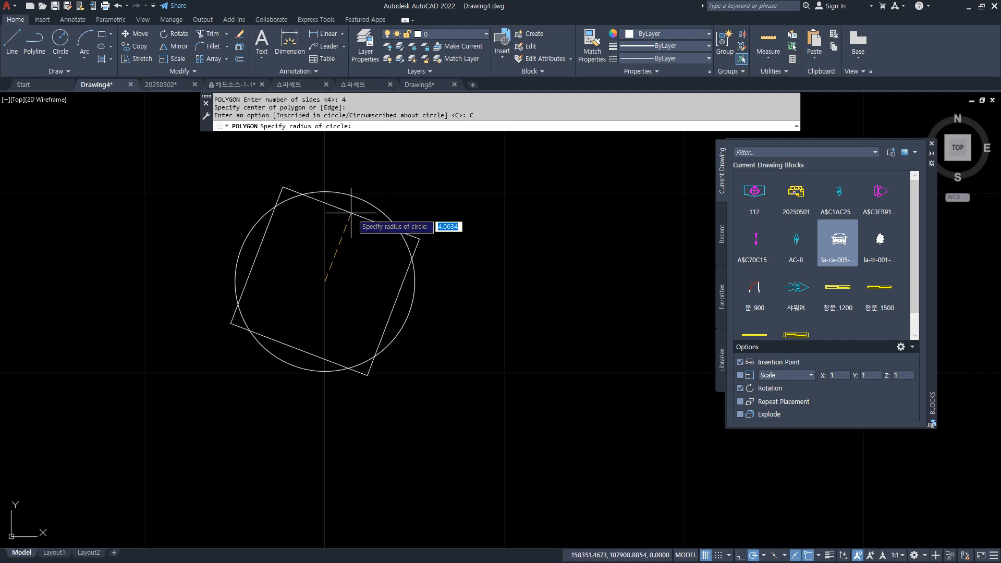
click(386, 219)
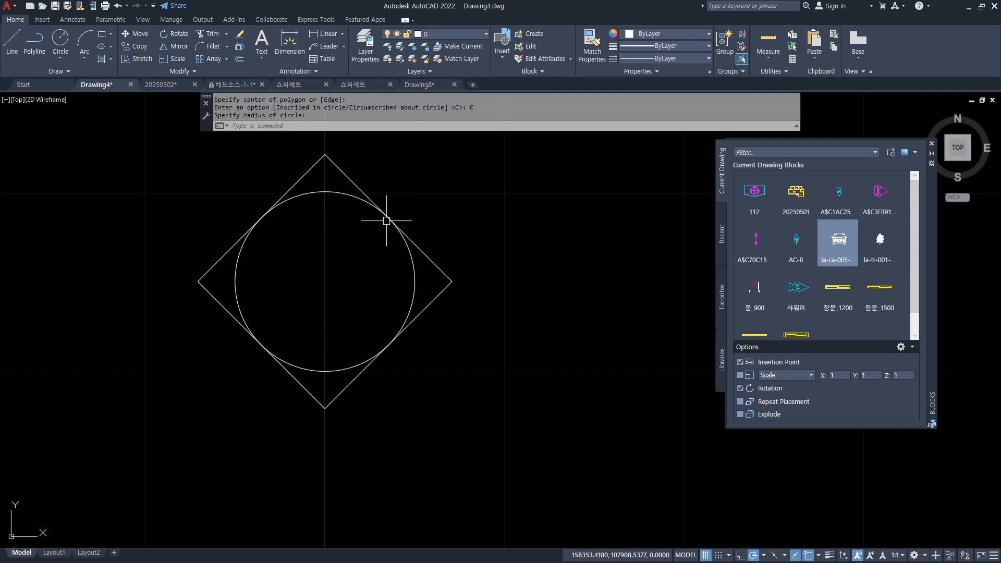
Draw a vertical line from the top corner of the new diamond to its bottom corner
text(l)
key(Return)
click(325, 155)
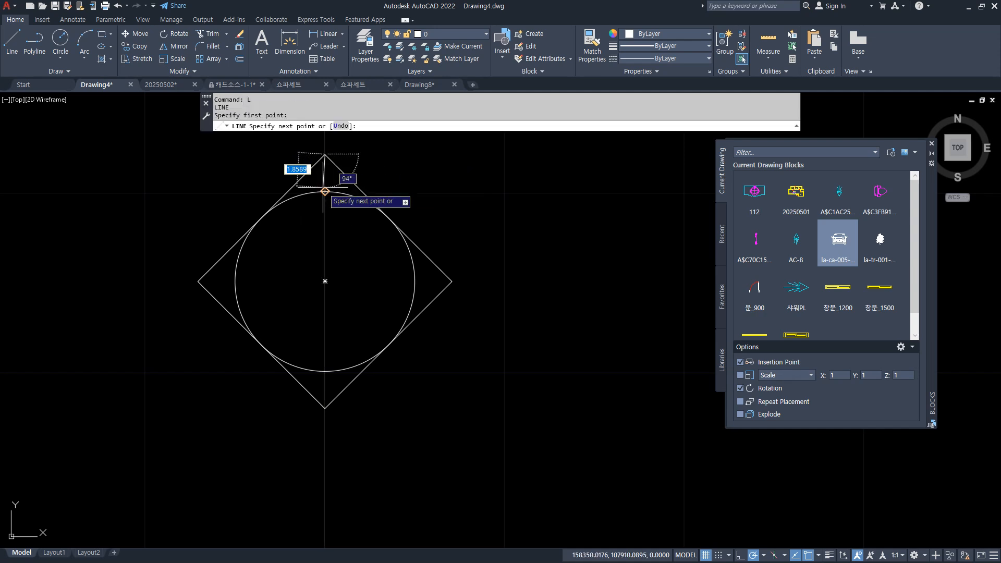
click(325, 409)
key(Return)
text(54)
key(Return)
key(Escape)
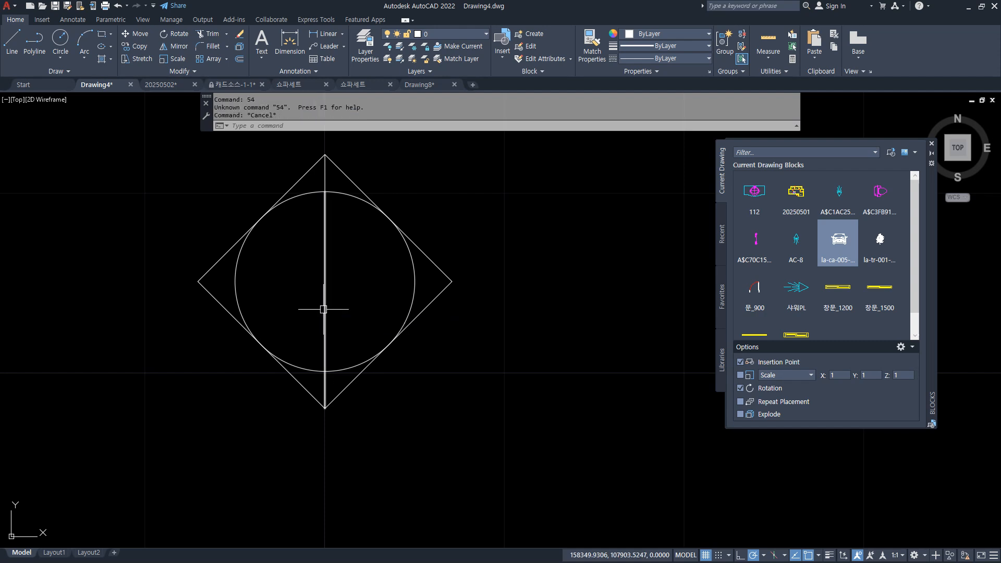
Trim away the vertical line inside the circle and the half of the diamond on the line's left side
text(tr)
key(Return)
click(324, 313)
drag(221, 343, 219, 209)
key(Return)
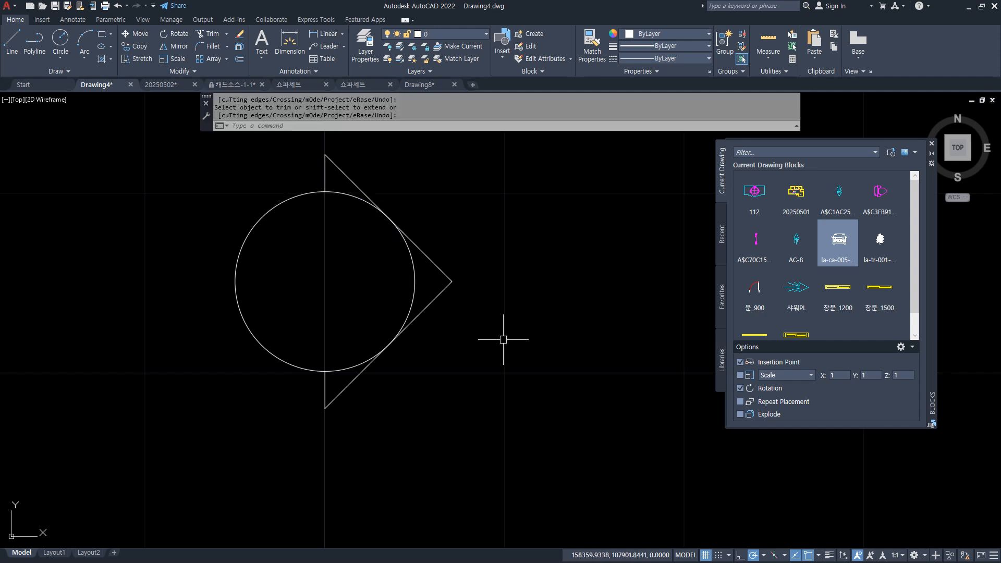
Fill the three corner areas between the circle and the remaining half diamond with a solid hatch
text(h)
key(Return)
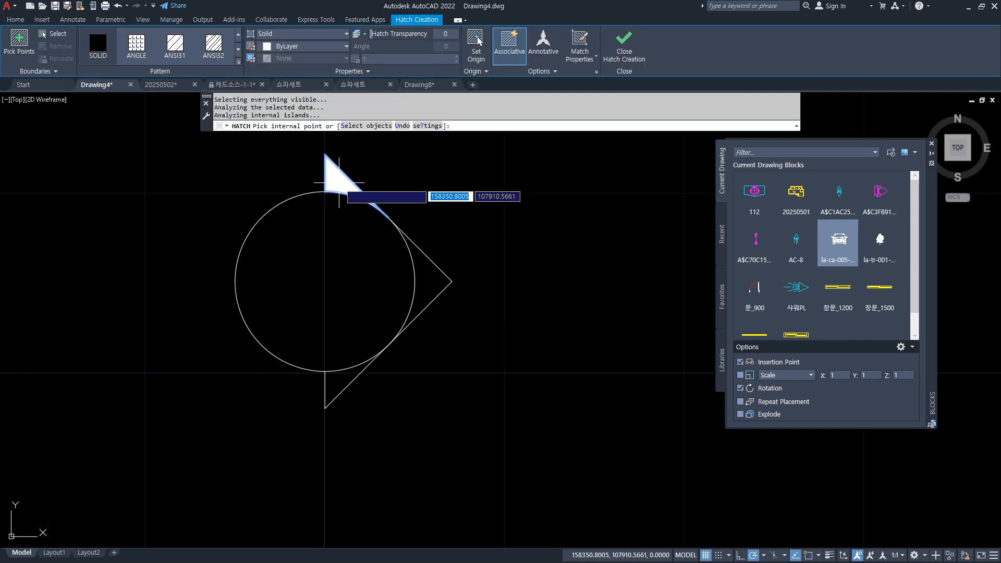
click(335, 172)
click(434, 277)
click(329, 391)
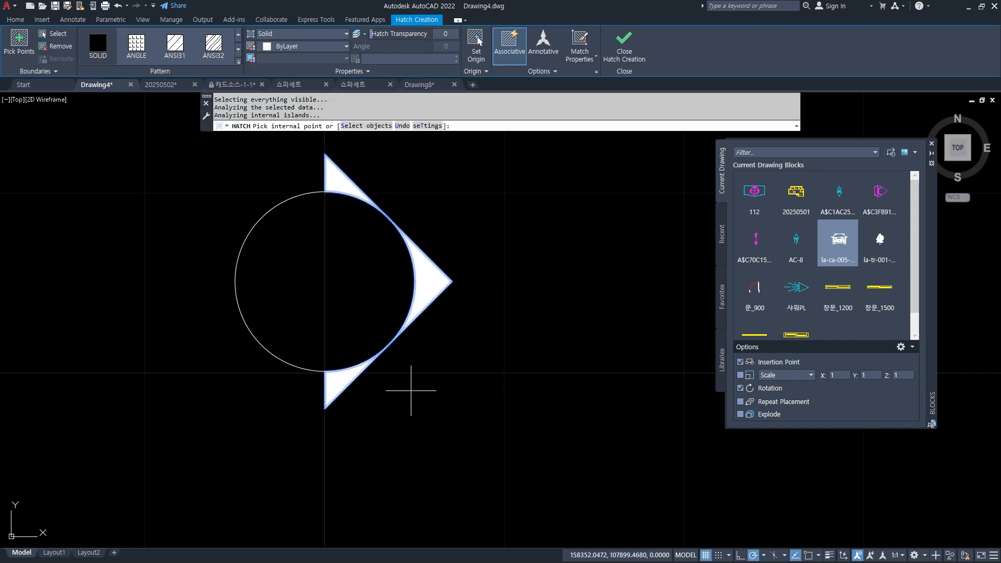
key(Return)
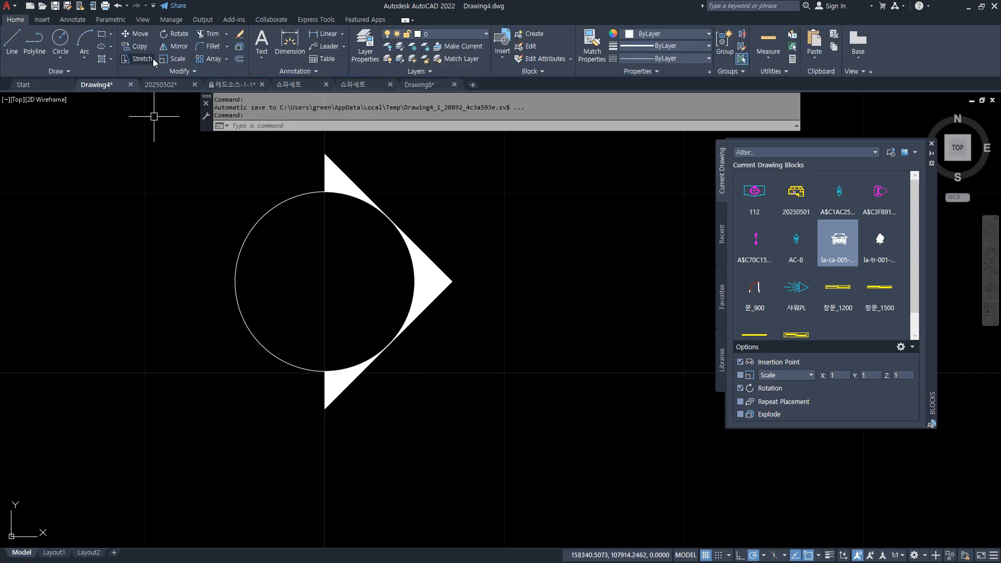
key(ctrl+2)
mouse_move(330, 298)
mouse_down()
mouse_move(342, 264)
mouse_move(306, 267)
mouse_up()
key(Escape)
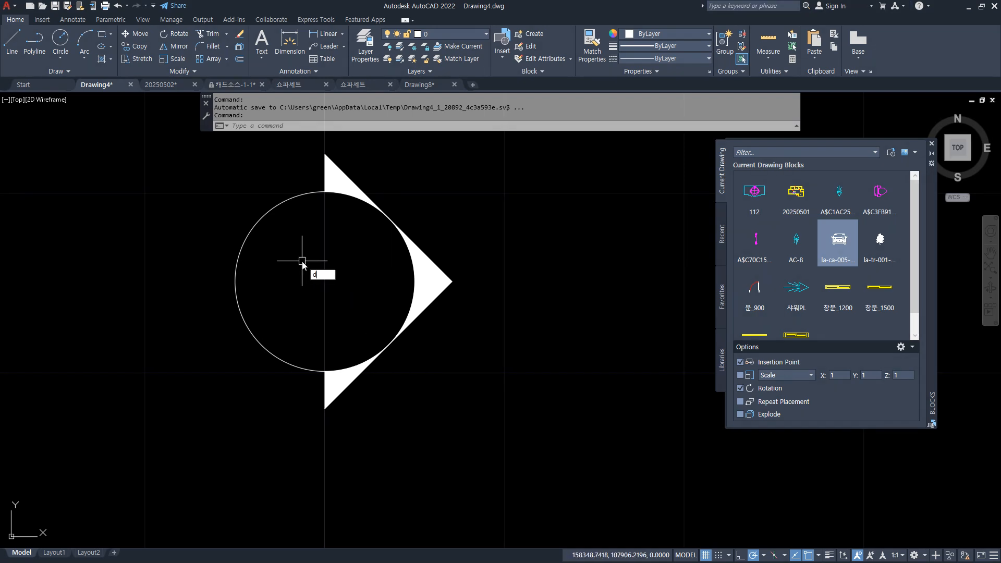
Place the single-line text "A" at the circle's centre, middle-justified, with height 2.5 and rotation 0
text(DT)
key(Return)
click(371, 127)
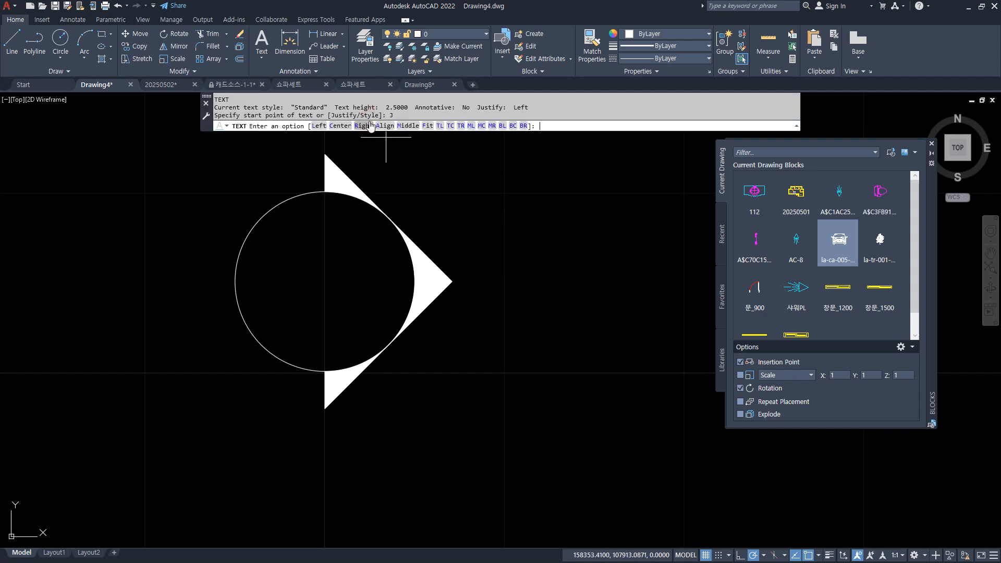
click(412, 129)
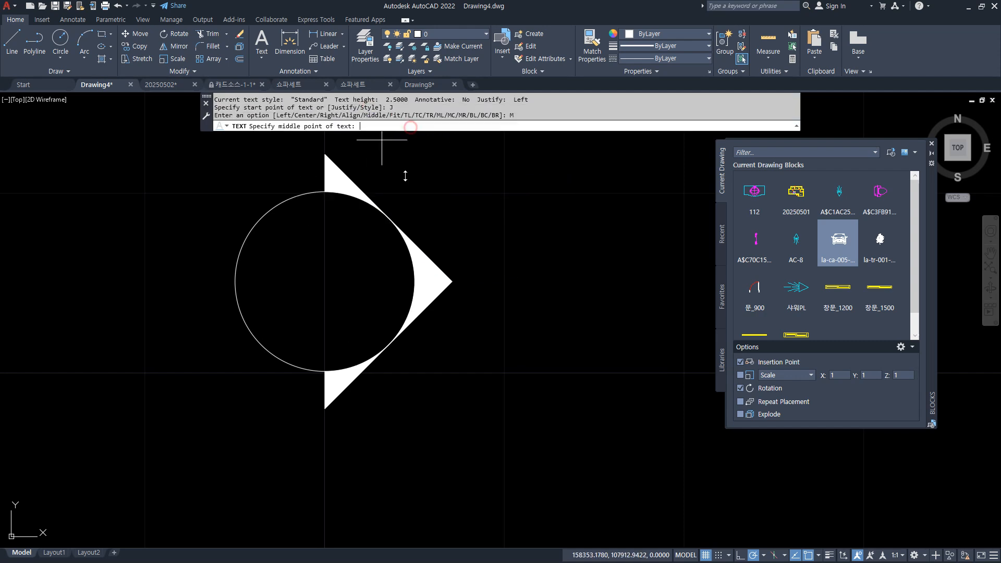
click(325, 281)
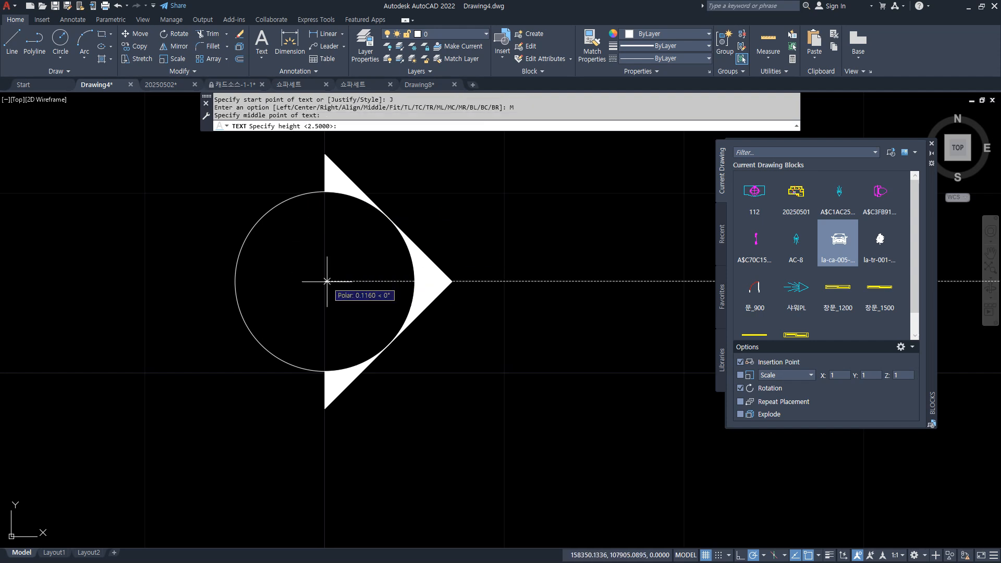
key(Return)
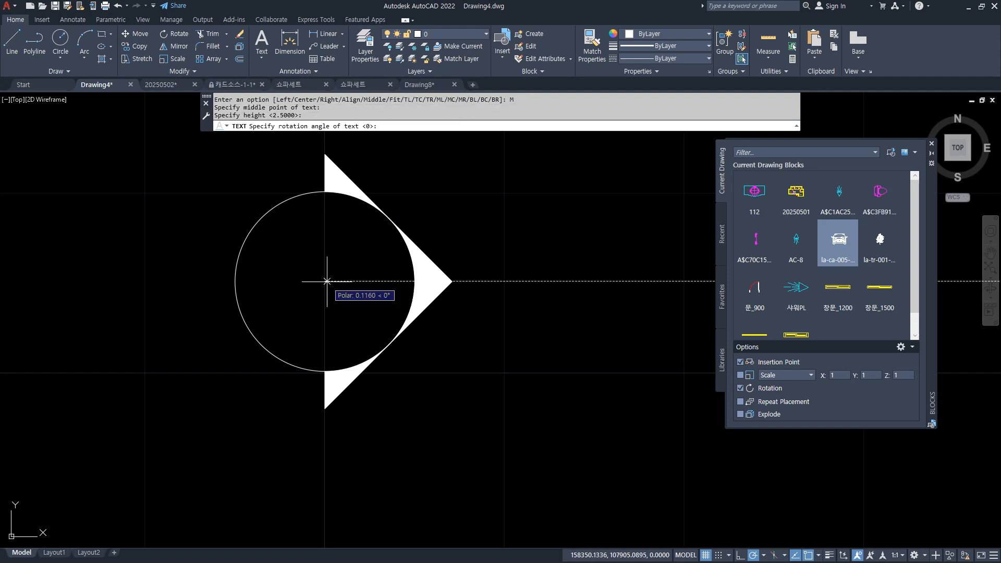
key(Return)
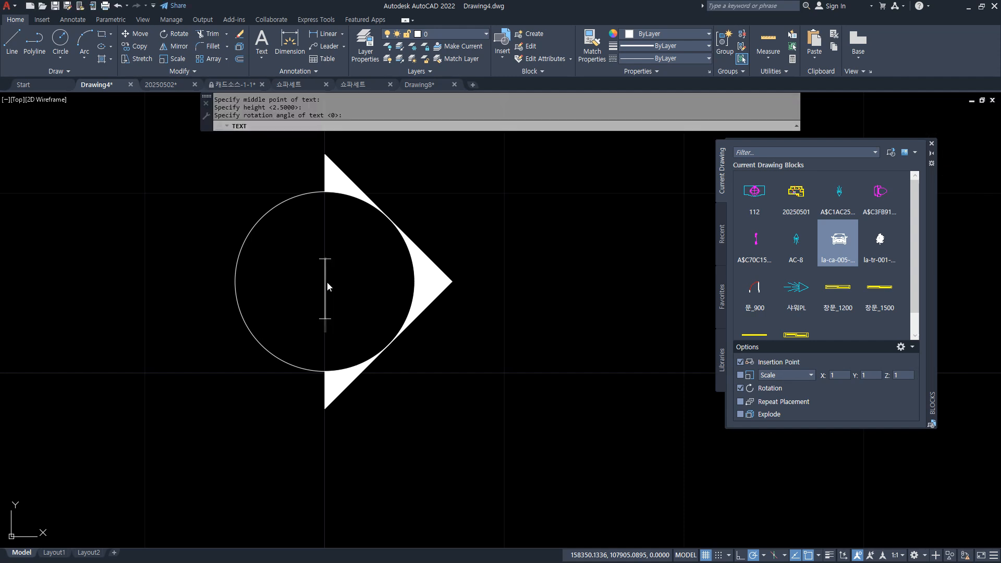
text(A)
key(Return)
key(Return)
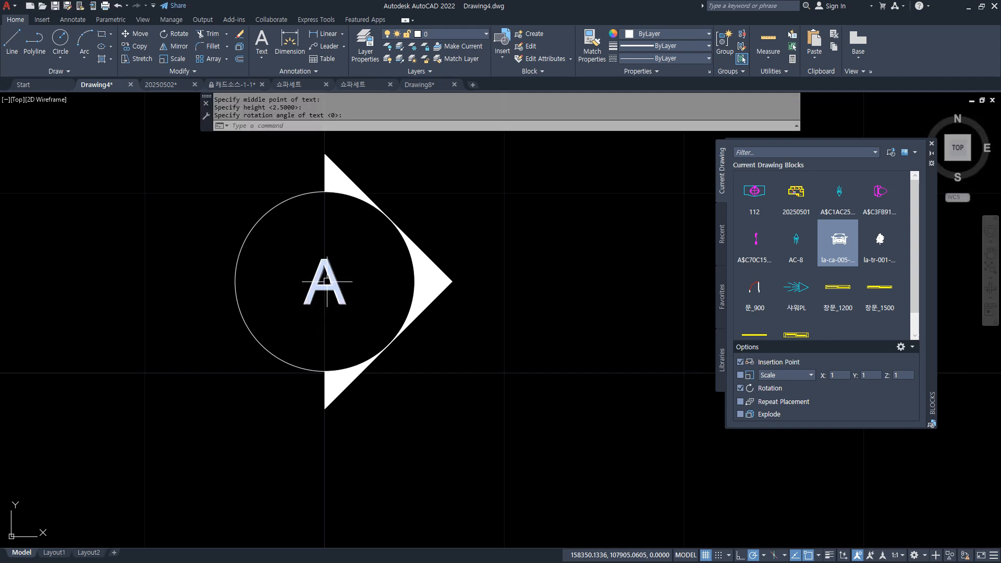
Copy the complete arrow symbol with its letter to the upper right of the original, using its bottom tip as base point
scroll(302, 344, down, 2)
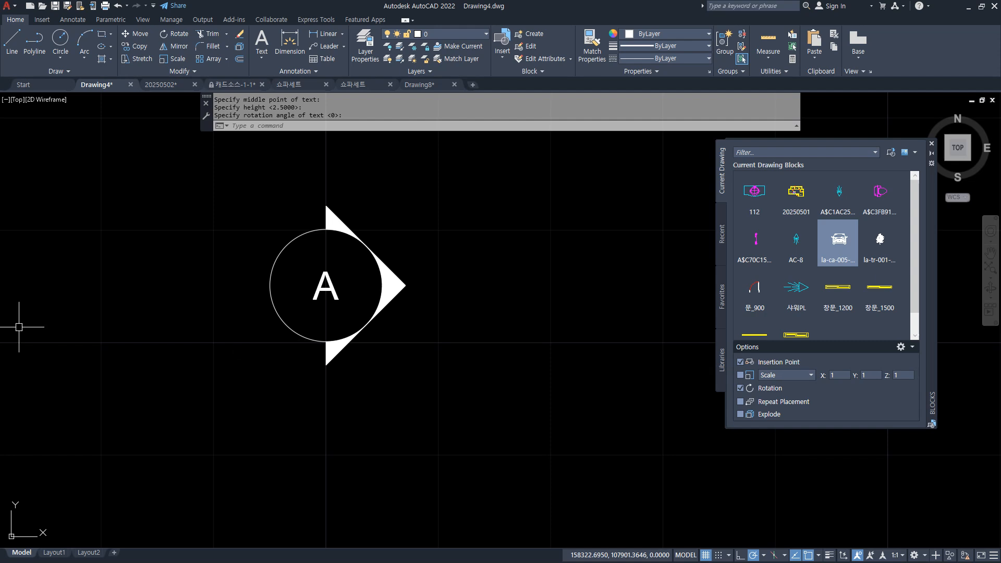
text(CP)
key(Return)
click(445, 363)
click(255, 201)
key(Return)
click(326, 365)
middle_drag(471, 300, 411, 389)
key(Return)
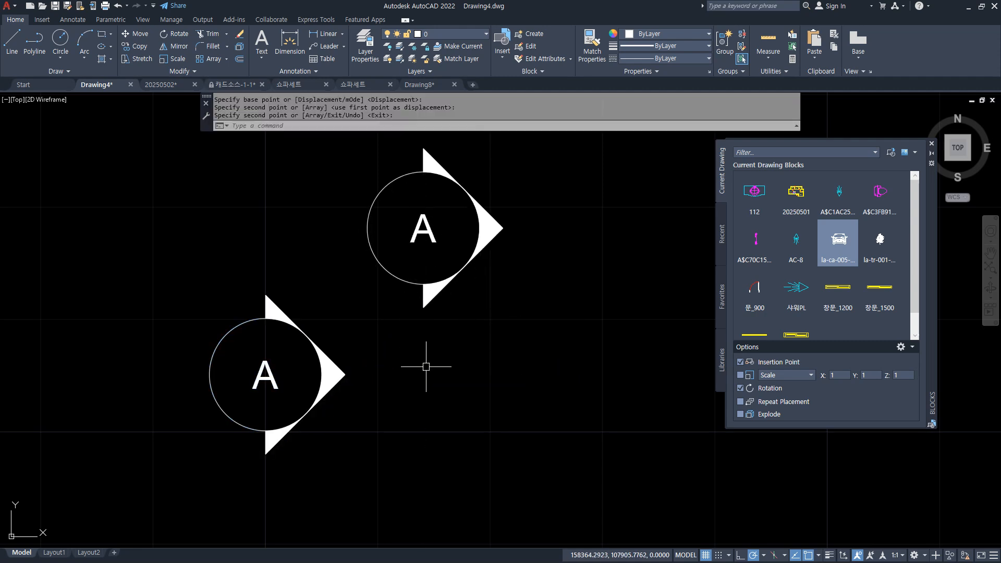
Rotate the copied symbol 90 degrees counterclockwise about its bottom tip so its arrow points upward
text(ro)
key(Return)
click(503, 308)
click(374, 141)
key(Return)
click(424, 308)
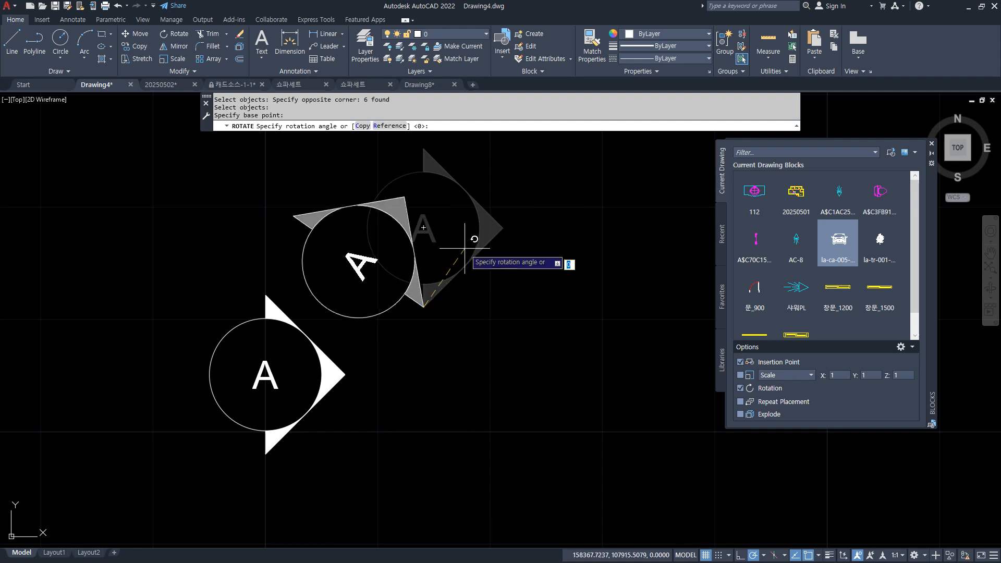
click(423, 220)
Move the rotated symbol so its right tip meets the top tip of the original symbol
text(m)
key(space)
text(p)
key(space)
key(space)
click(423, 307)
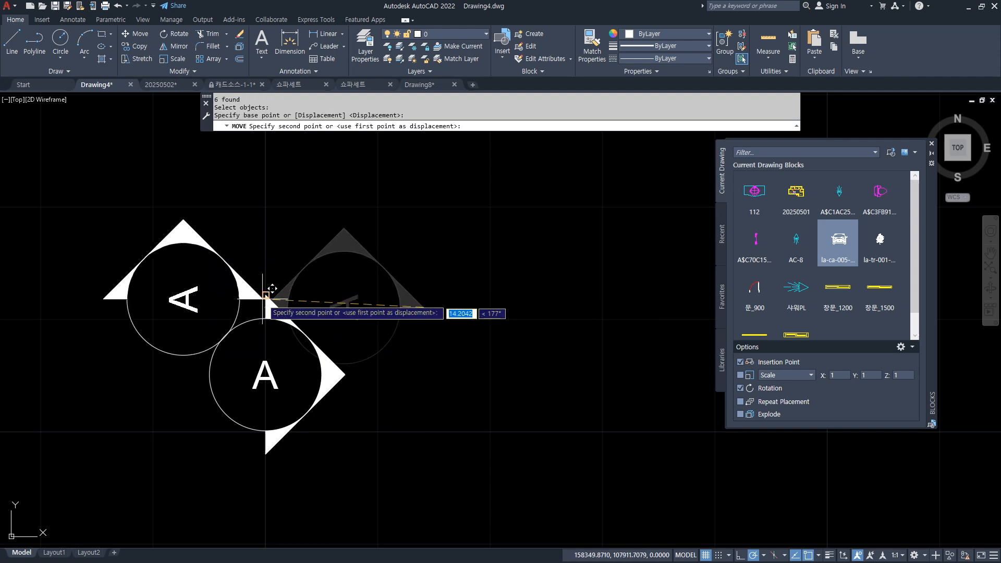
click(261, 297)
middle_drag(365, 375, 400, 336)
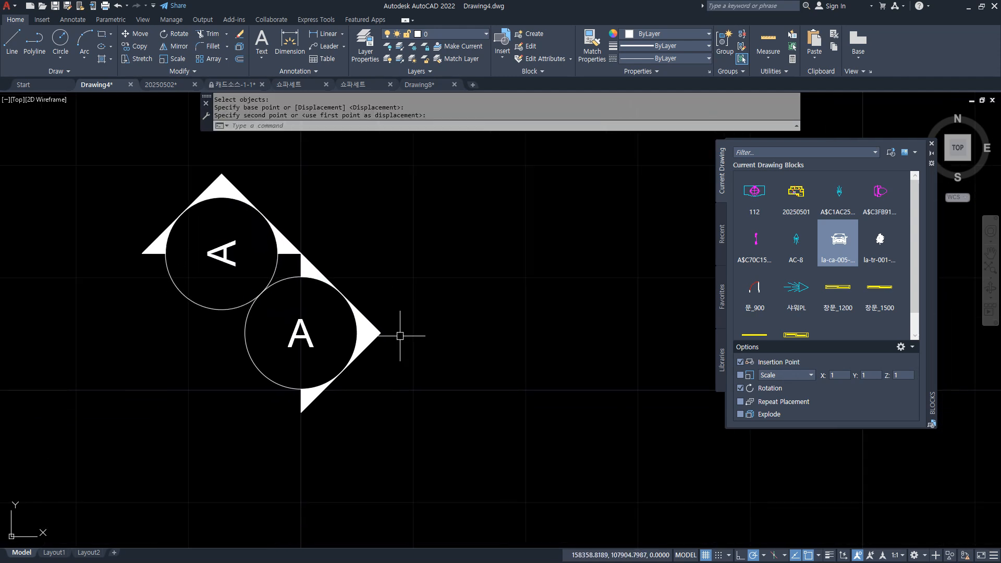
Mirror both symbols across the line from the upper symbol's left tip to the original's bottom tip, keeping the source objects
text(mi)
key(Return)
click(395, 368)
click(168, 183)
key(Return)
click(142, 255)
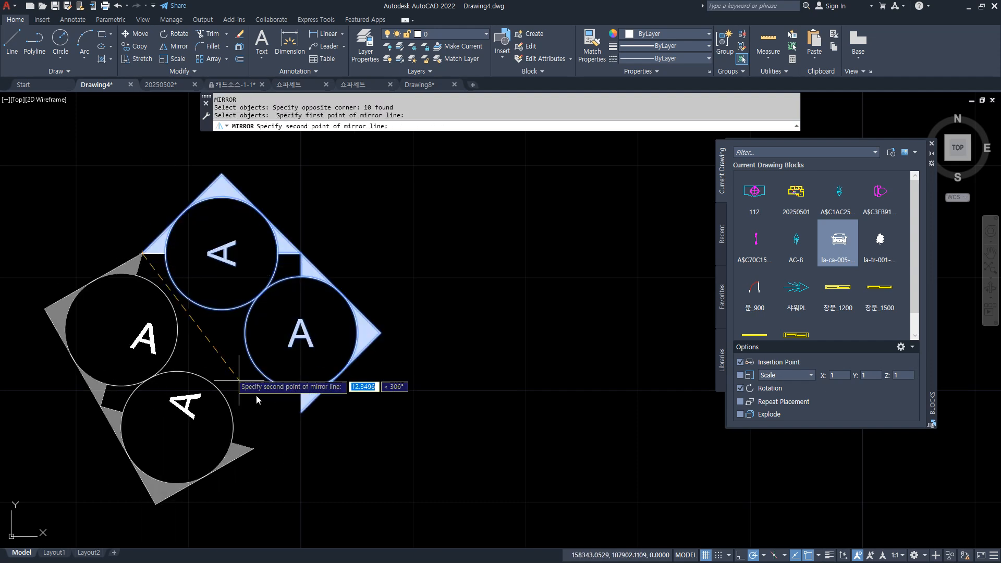
click(301, 413)
key(Return)
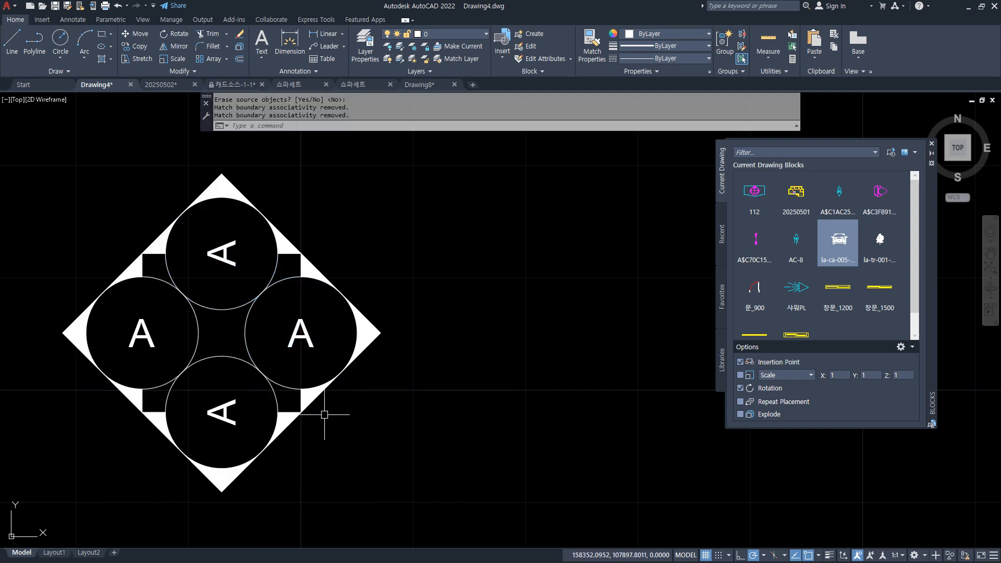
Rotate the sideways letter A in the top circle by 270 degrees about its centre to stand upright
click(233, 273)
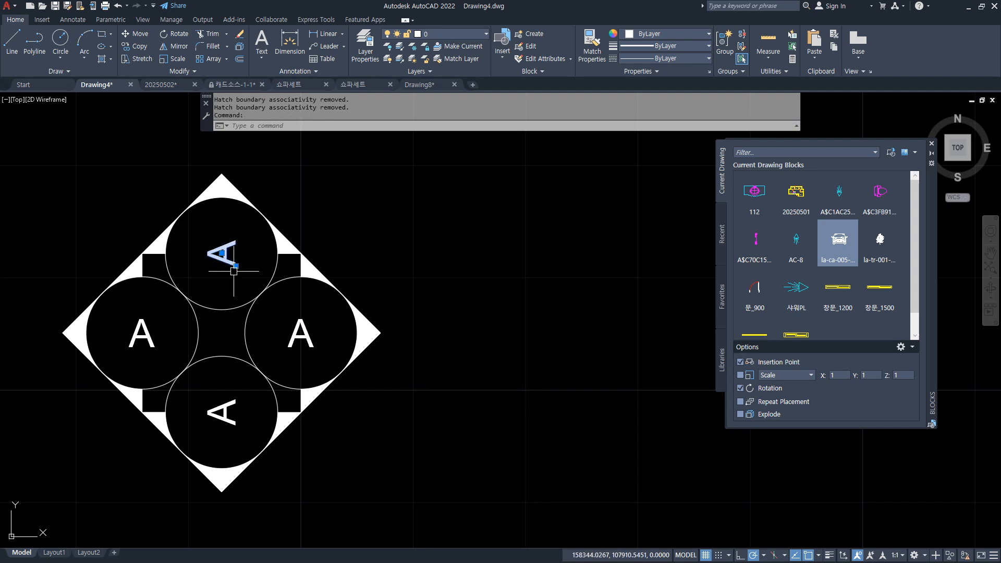
key(Return)
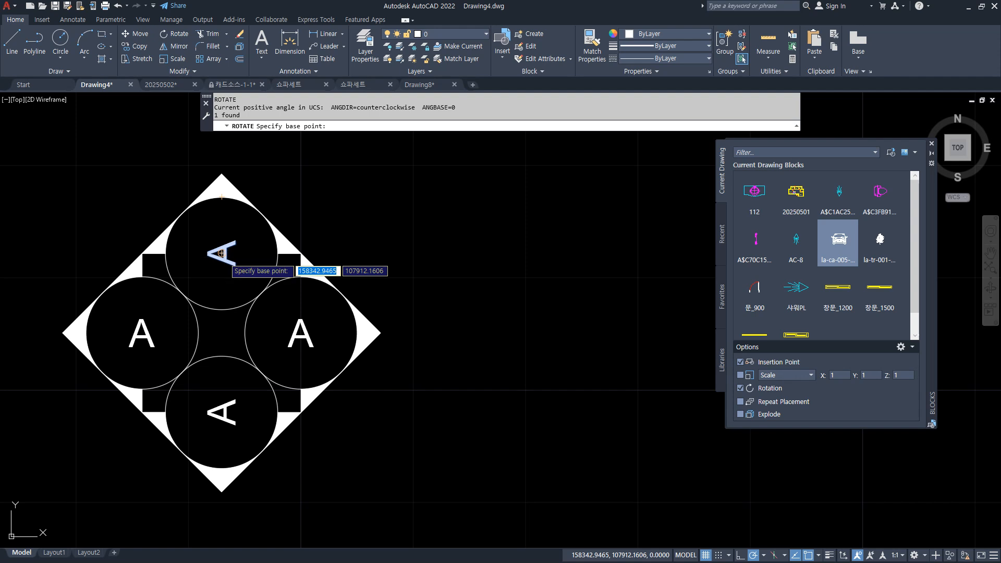
click(222, 253)
click(222, 288)
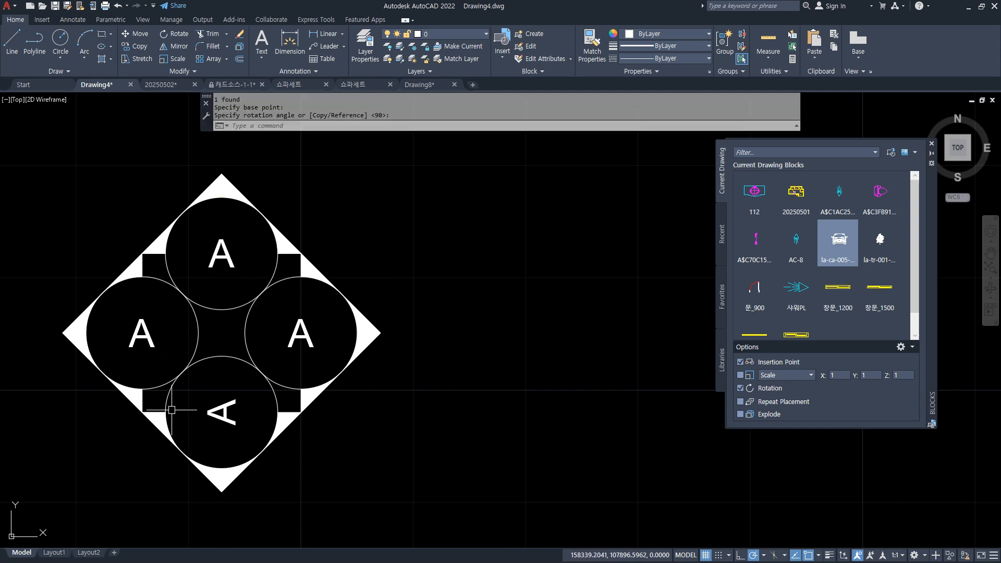
Rotate the sideways letter A in the bottom circle by 270 degrees about its centre to stand upright
key(space)
click(222, 412)
key(Return)
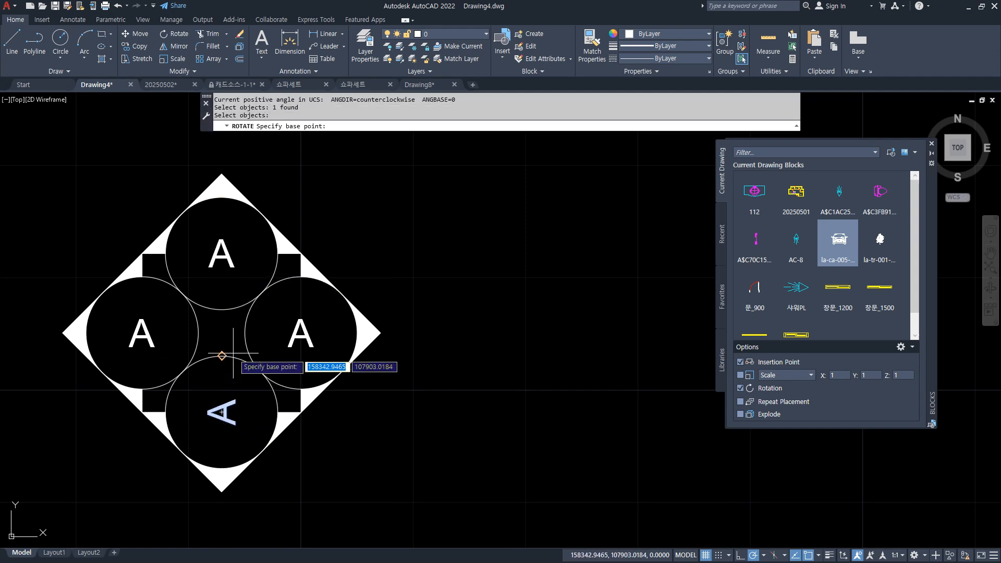
click(228, 412)
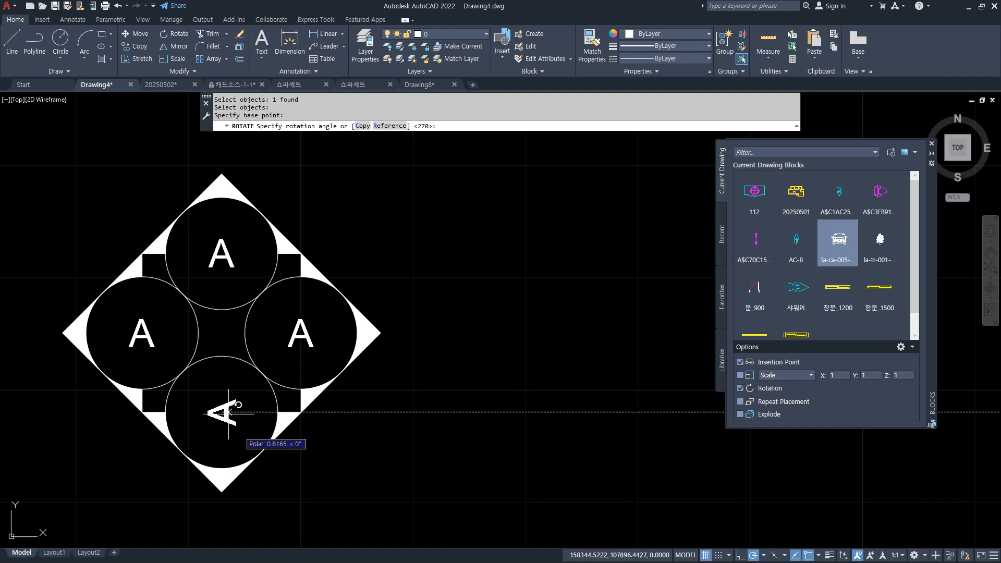
click(228, 448)
middle_drag(349, 403, 438, 378)
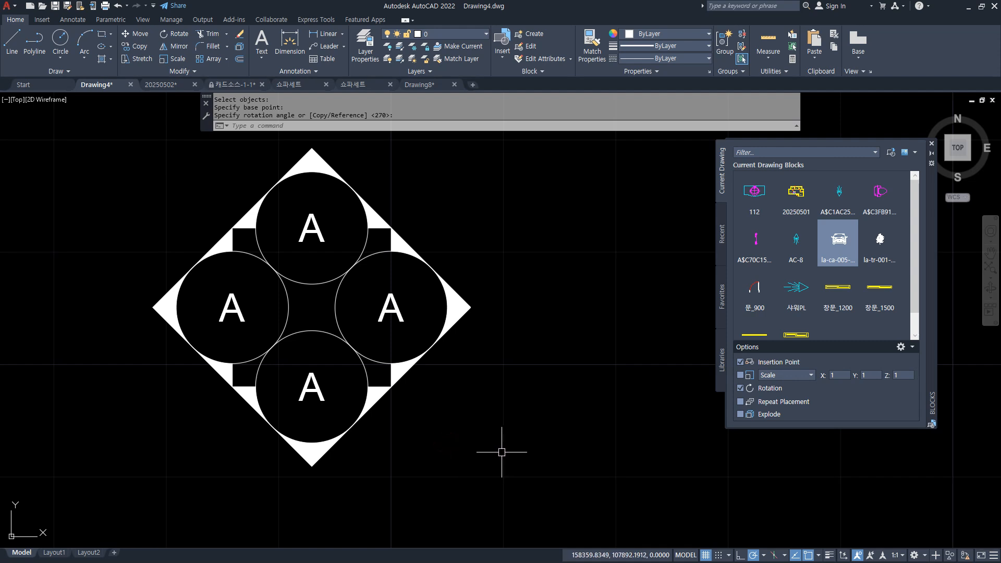
Scale the whole four-circle symbol by a factor of 50 about its centre
scroll(519, 362, down, 10)
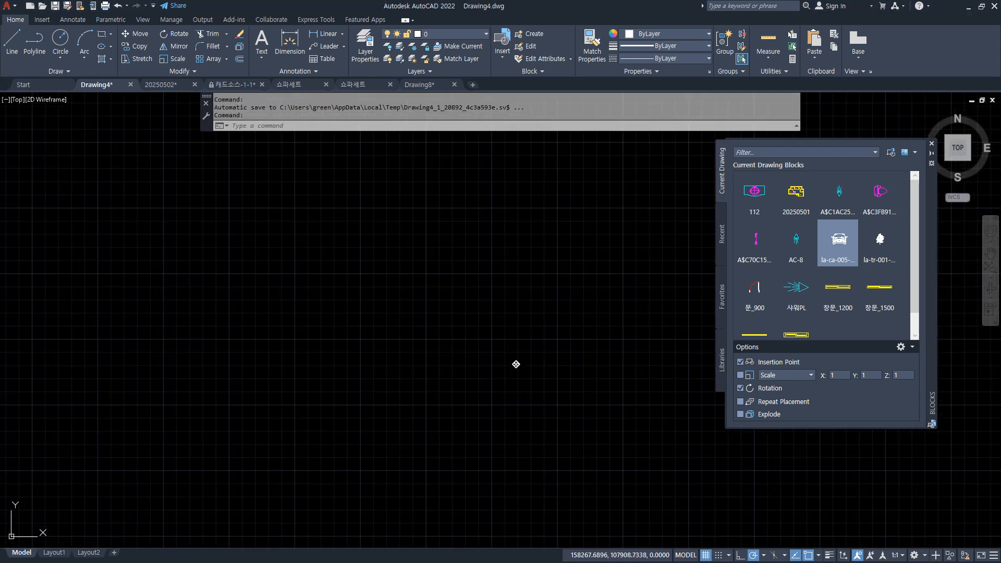
scroll(466, 360, down, 5)
middle_drag(505, 354, 199, 355)
scroll(151, 363, up, 5)
scroll(175, 367, up, 4)
scroll(356, 364, up, 2)
text(sc)
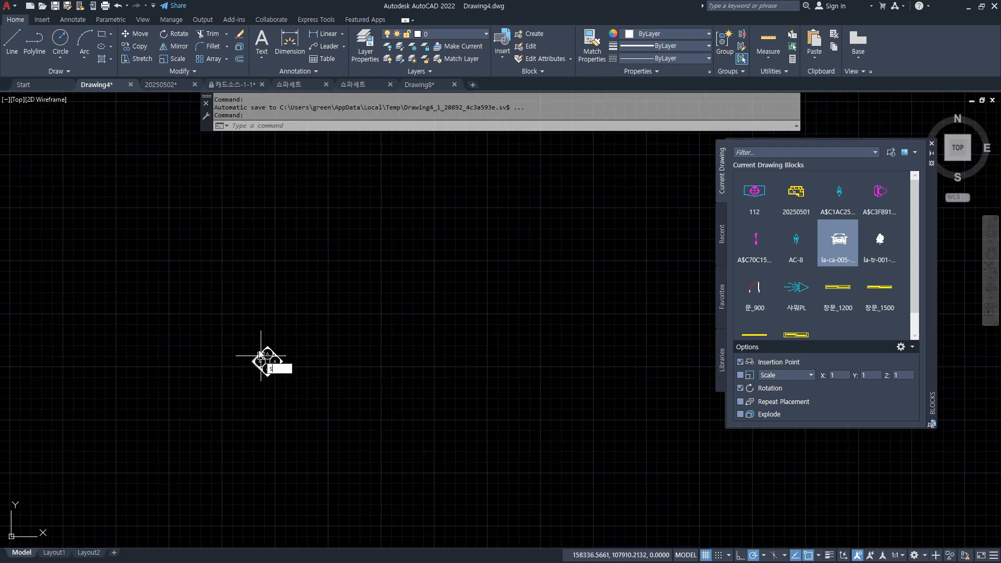
key(space)
click(230, 318)
click(360, 417)
key(space)
scroll(293, 372, up, 8)
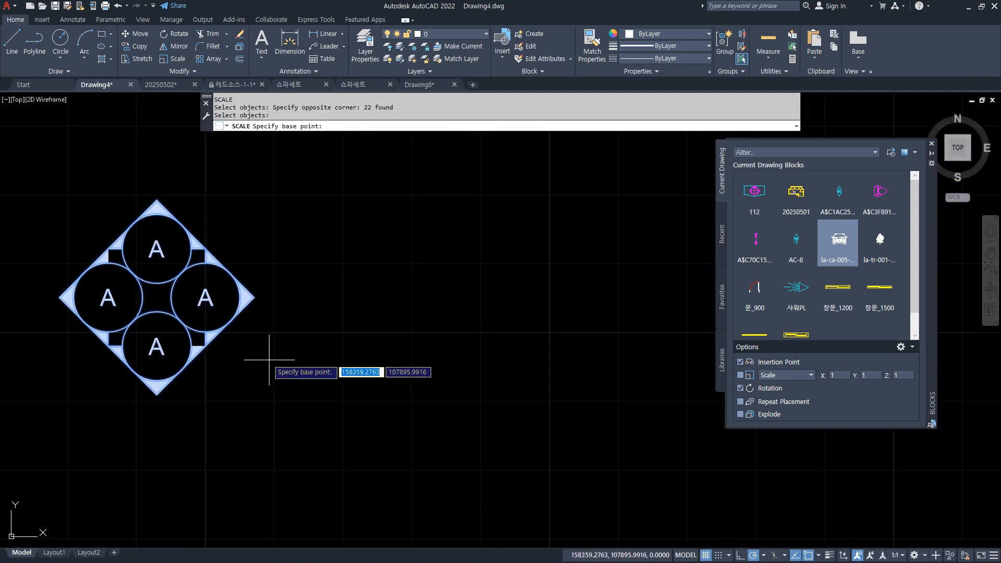
click(153, 296)
text(50)
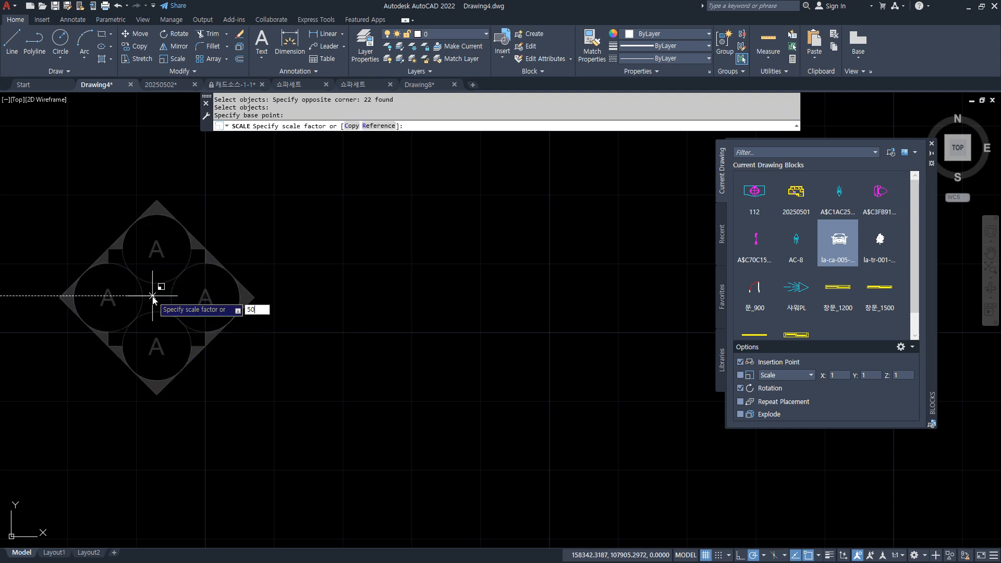
key(Return)
Move the enlarged four-circle symbol from beside the floor plan into the open central room, right of the bathroom
text(z)
key(space)
text(a)
key(Return)
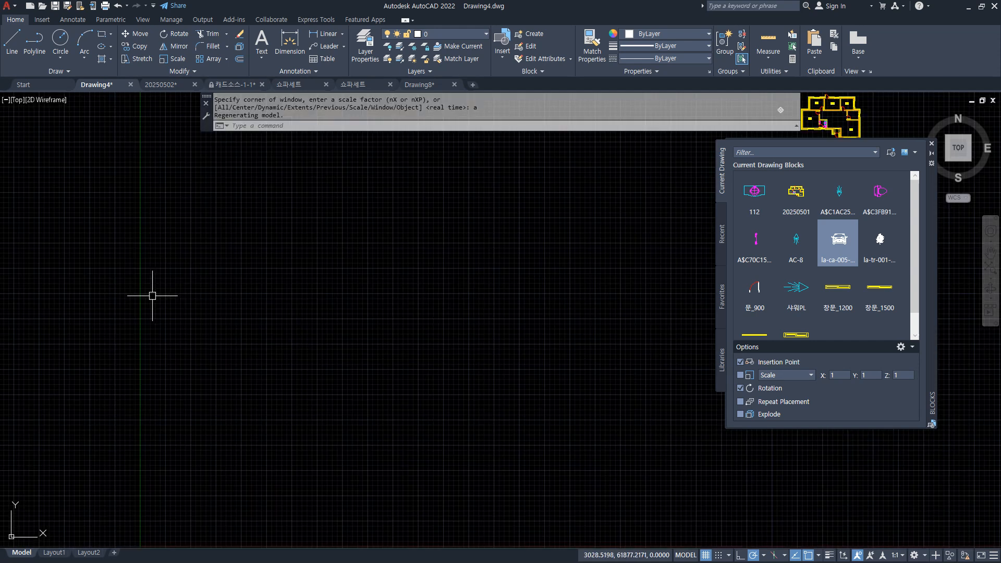
scroll(397, 208, up, 10)
scroll(226, 317, down, 2)
middle_drag(86, 314, 220, 304)
scroll(221, 305, up, 2)
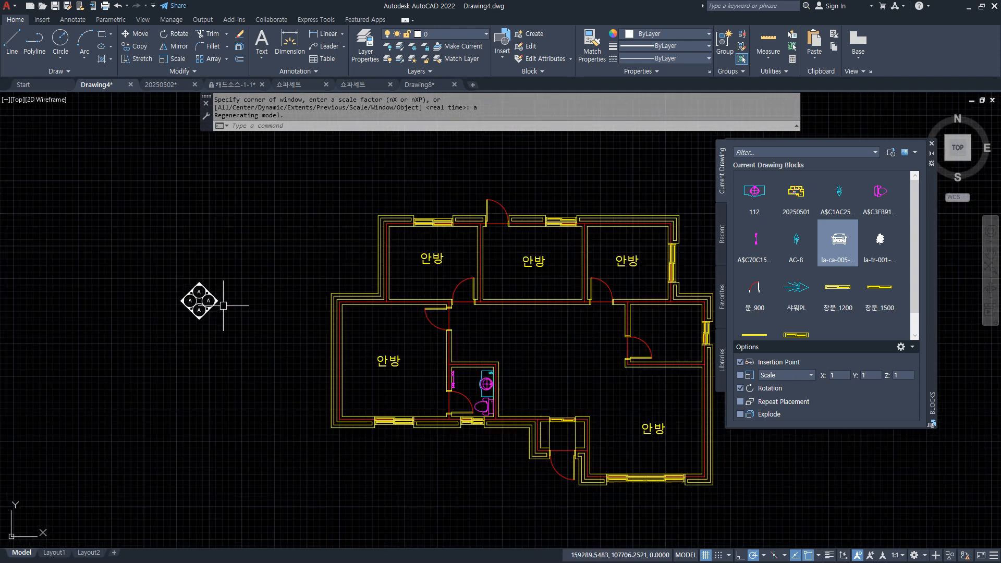
text(m)
key(space)
click(231, 344)
click(158, 235)
key(space)
click(199, 303)
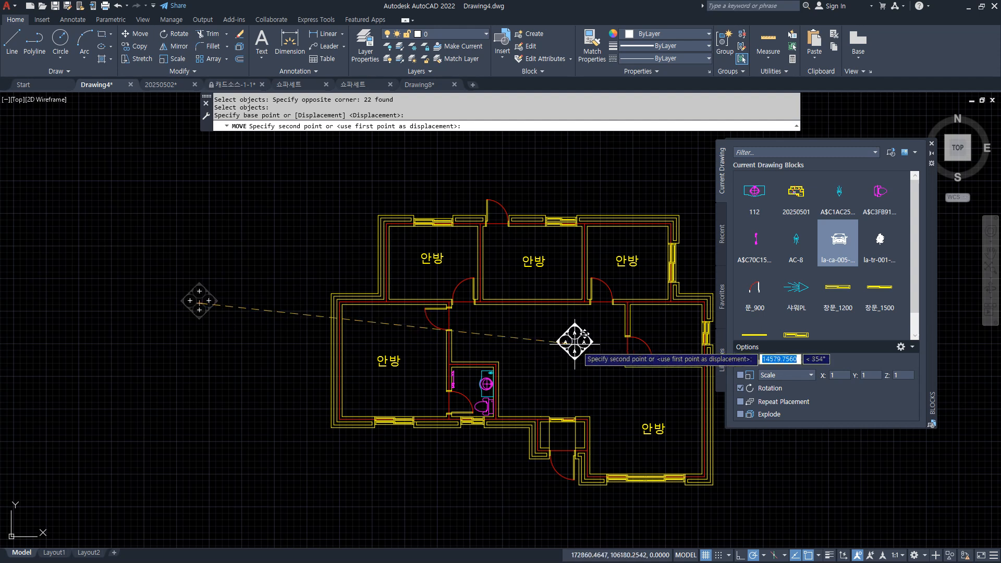
click(550, 352)
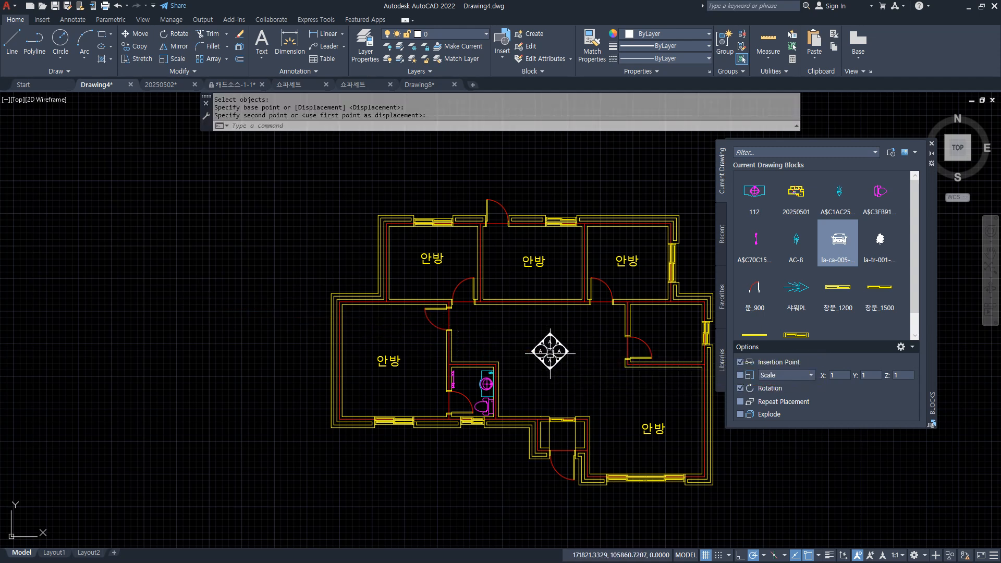
Change the letter in the symbol's top circle to B
scroll(551, 352, up, 4)
mouse_move(537, 324)
middle_down()
mouse_move(407, 250)
mouse_move(345, 195)
middle_up()
scroll(356, 211, down, 1)
click(350, 220)
double_click(348, 221)
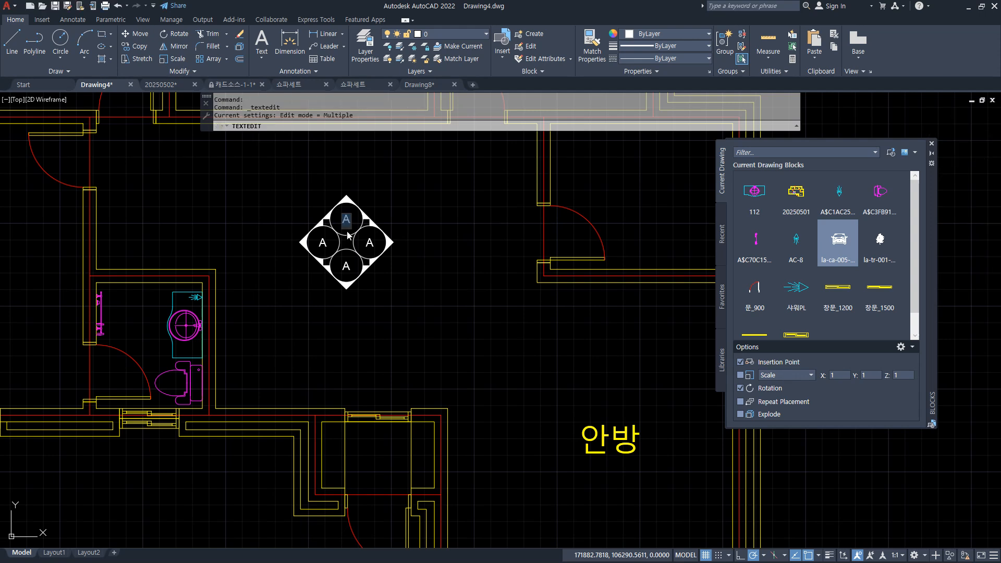
text(B)
Change the letter in the symbol's left circle to C and the one in the bottom circle to D
click(324, 242)
click(324, 242)
text(C)
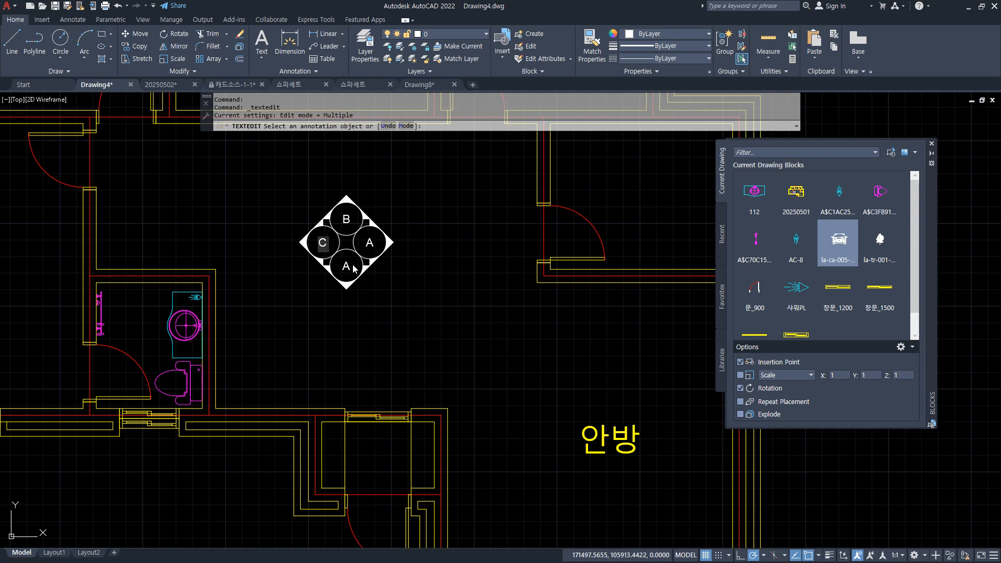
click(353, 268)
click(350, 267)
text(D)
click(398, 304)
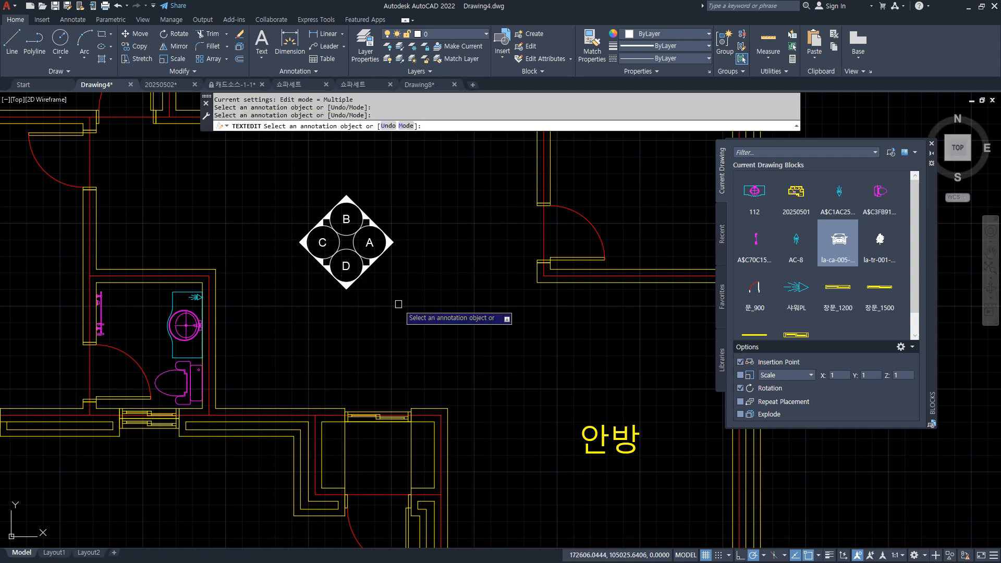
Finish editing the letters of the four-way elevation symbol in the central room
scroll(365, 250, up, 3)
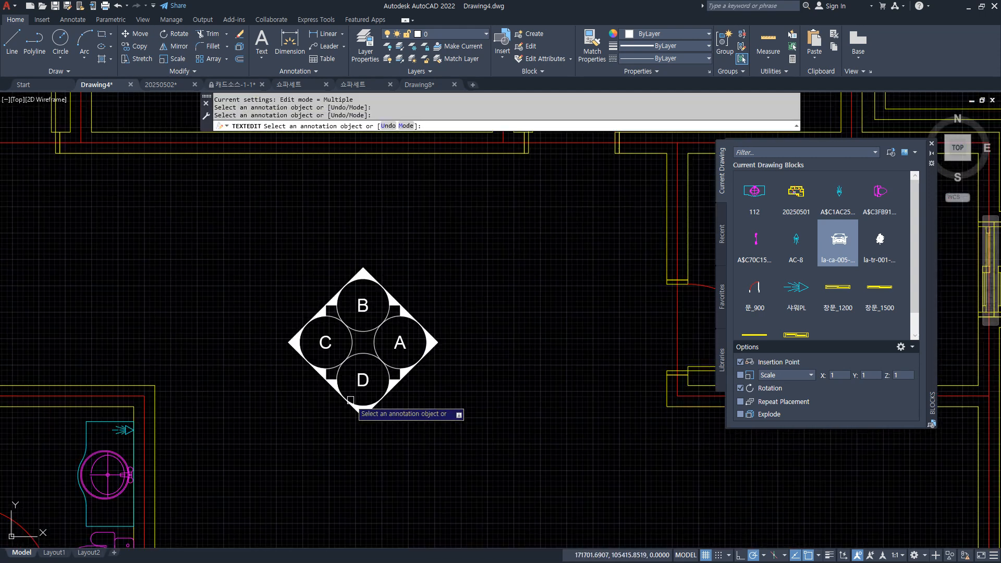
scroll(350, 401, down, 2)
middle_drag(409, 374, 429, 328)
key(Escape)
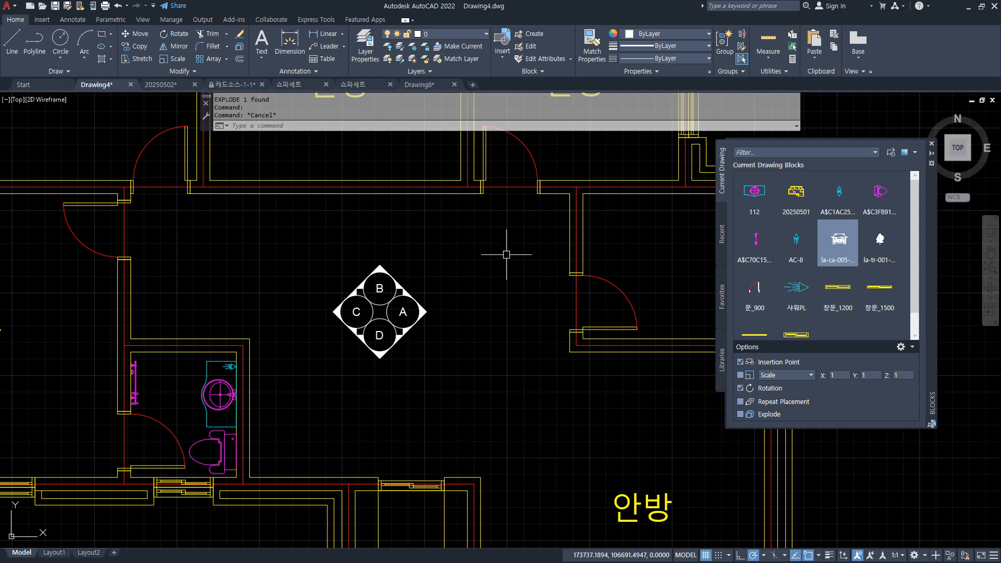
middle_drag(504, 311, 433, 304)
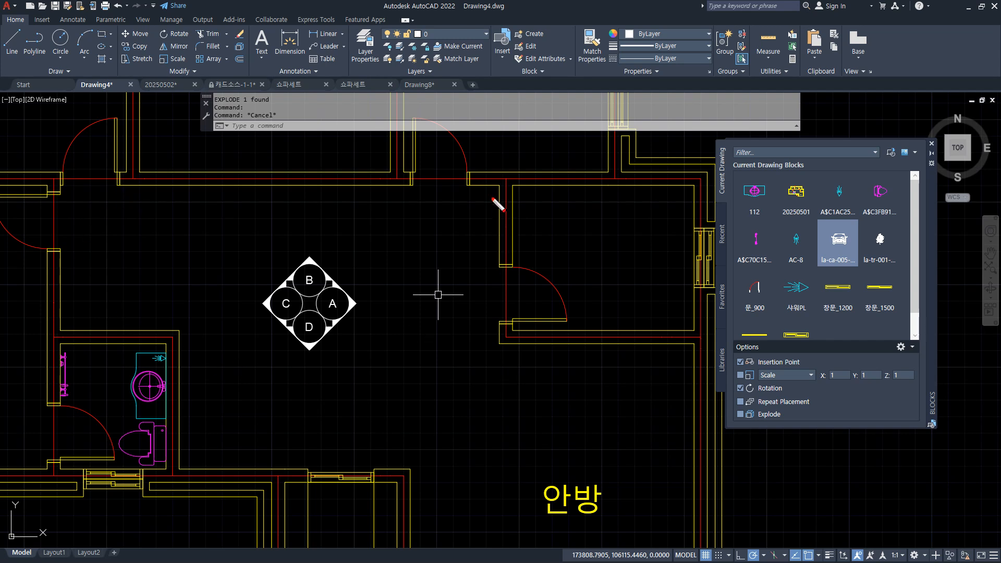
drag(499, 204, 514, 331)
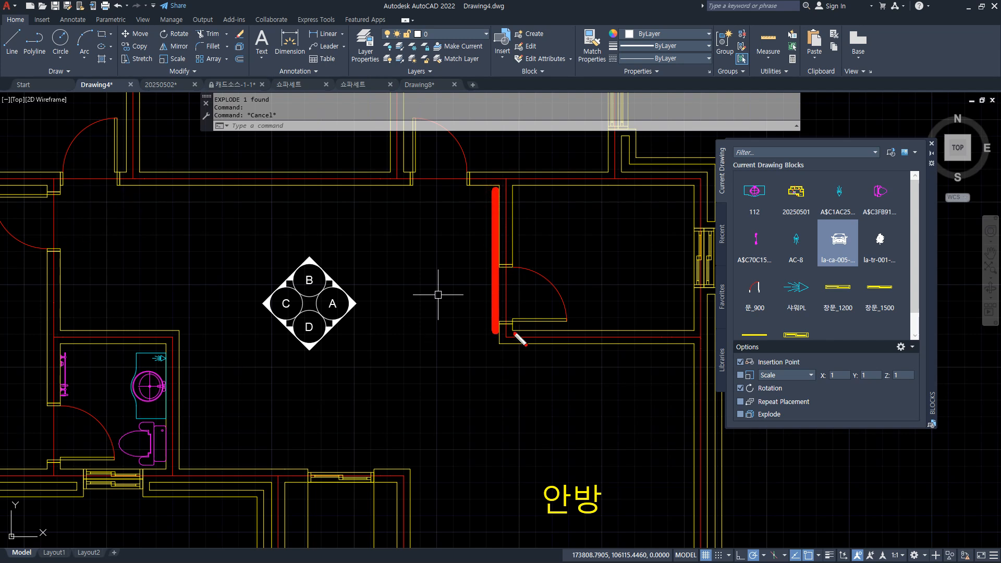
mouse_move(501, 346)
mouse_down()
mouse_move(456, 430)
mouse_move(417, 469)
mouse_up()
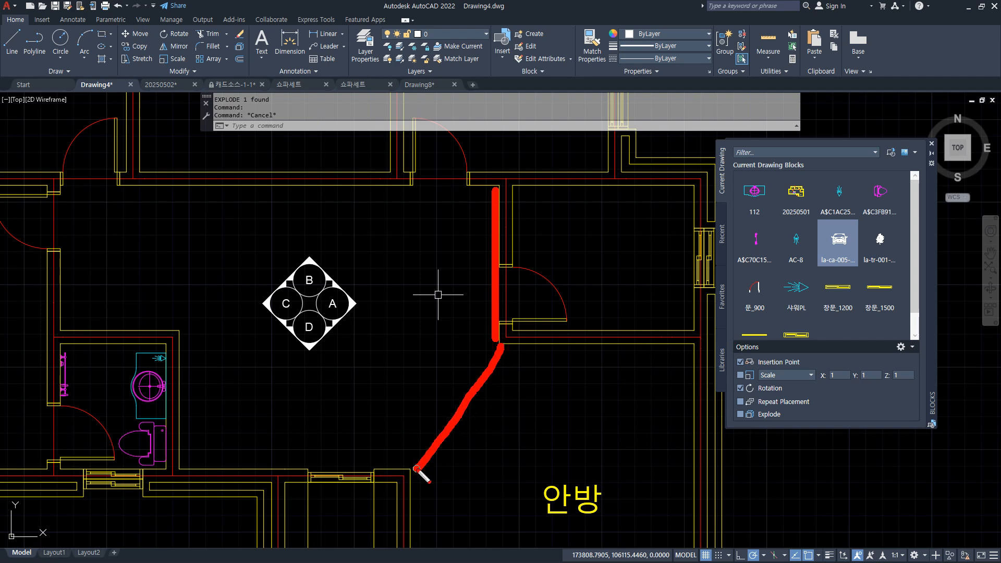
mouse_move(355, 303)
mouse_down()
mouse_move(392, 301)
mouse_move(386, 320)
mouse_up()
drag(489, 201, 491, 337)
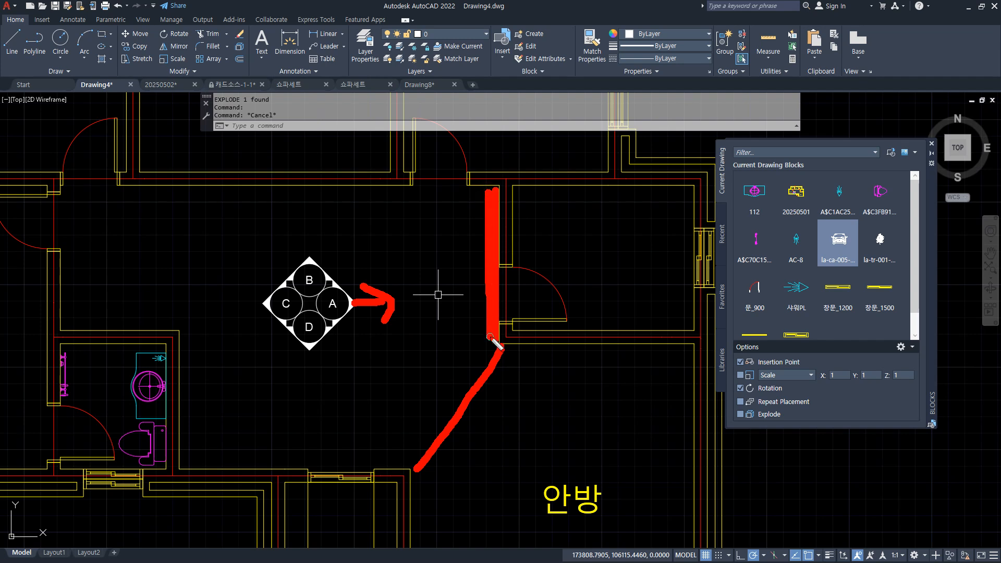
drag(302, 239, 313, 258)
drag(489, 193, 74, 201)
mouse_move(266, 303)
mouse_down()
mouse_move(245, 303)
mouse_move(251, 316)
mouse_up()
mouse_move(62, 194)
mouse_down()
mouse_move(52, 313)
mouse_move(71, 328)
mouse_move(190, 332)
mouse_move(199, 454)
mouse_up()
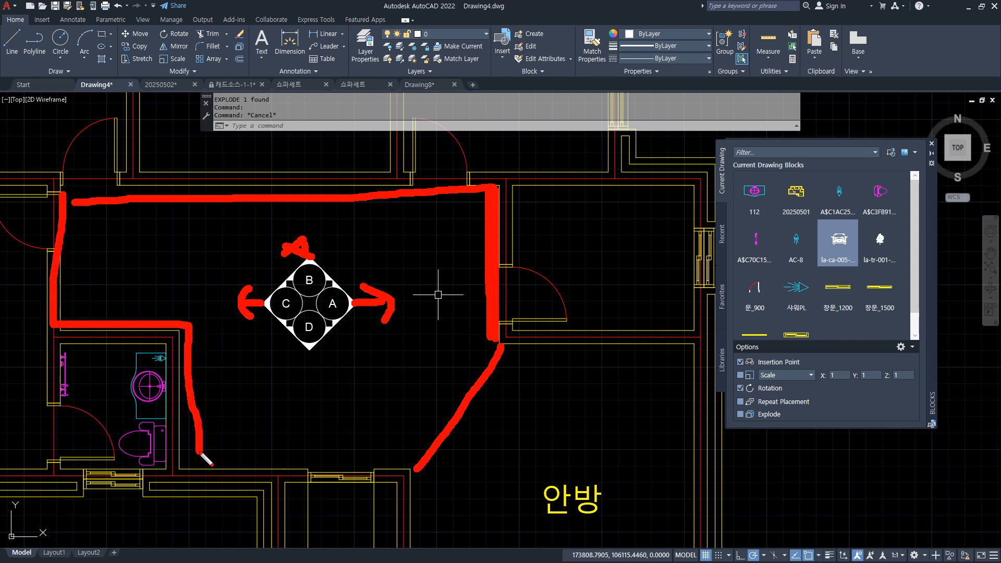
key(Escape)
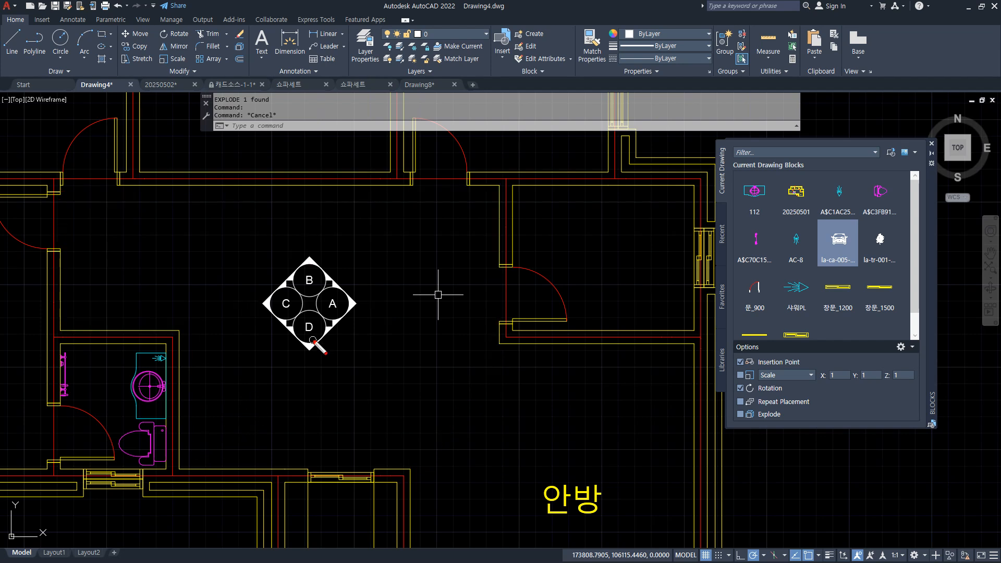
drag(402, 466, 202, 465)
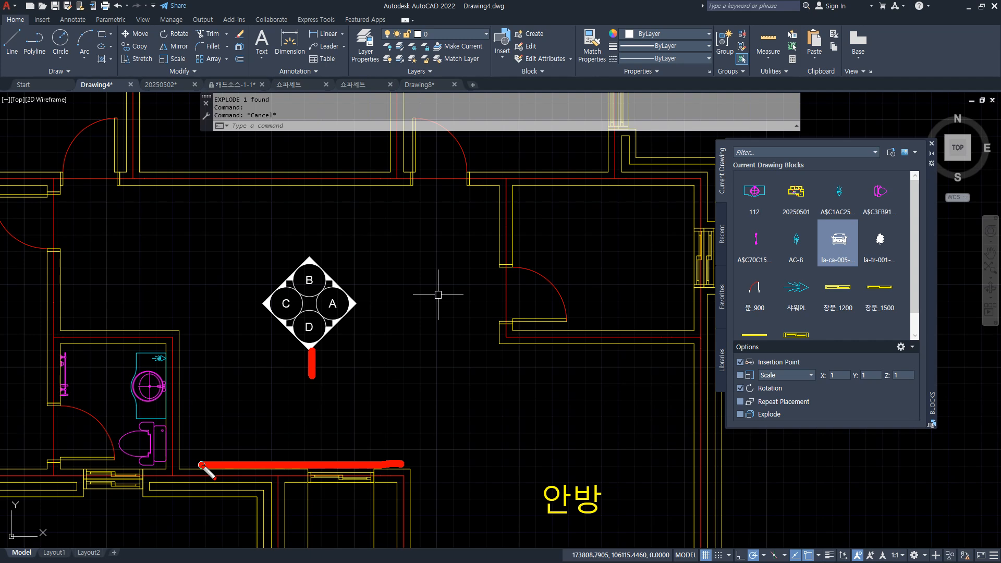
key(Escape)
mouse_move(396, 460)
mouse_down()
mouse_move(195, 455)
mouse_move(188, 331)
mouse_move(62, 321)
mouse_up()
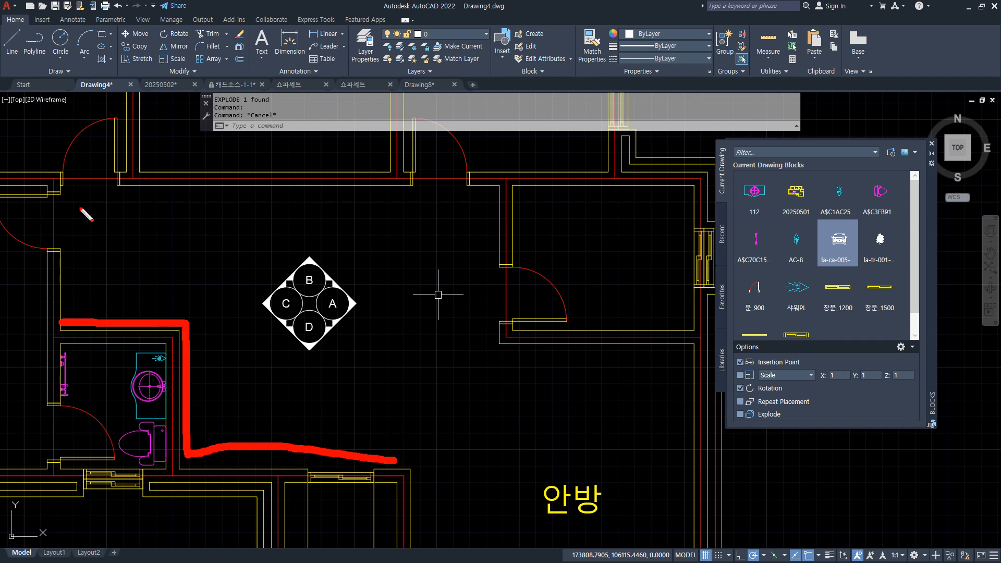
drag(66, 203, 72, 288)
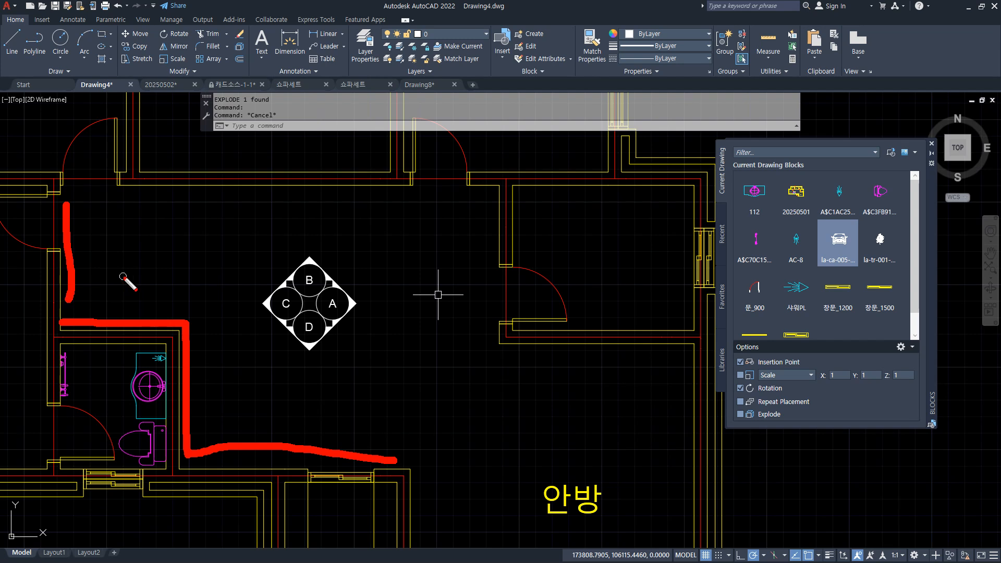
key(Escape)
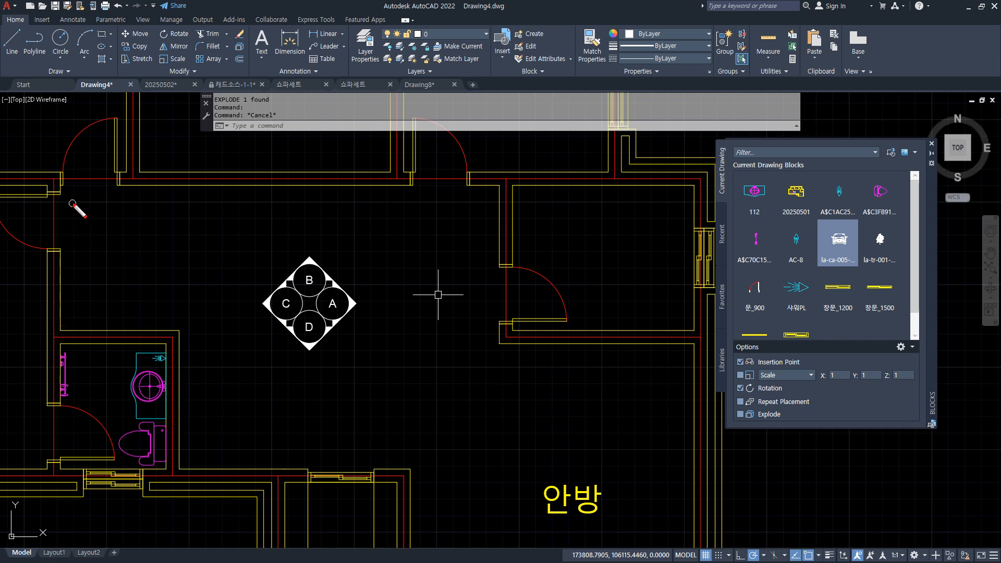
drag(72, 204, 71, 309)
drag(187, 336, 191, 472)
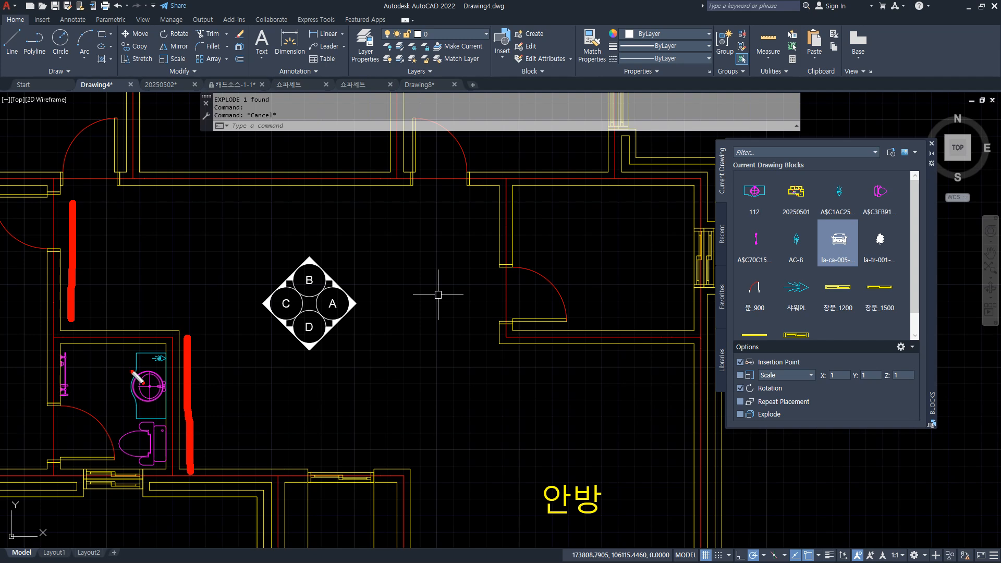
drag(104, 324, 177, 325)
drag(217, 458, 392, 467)
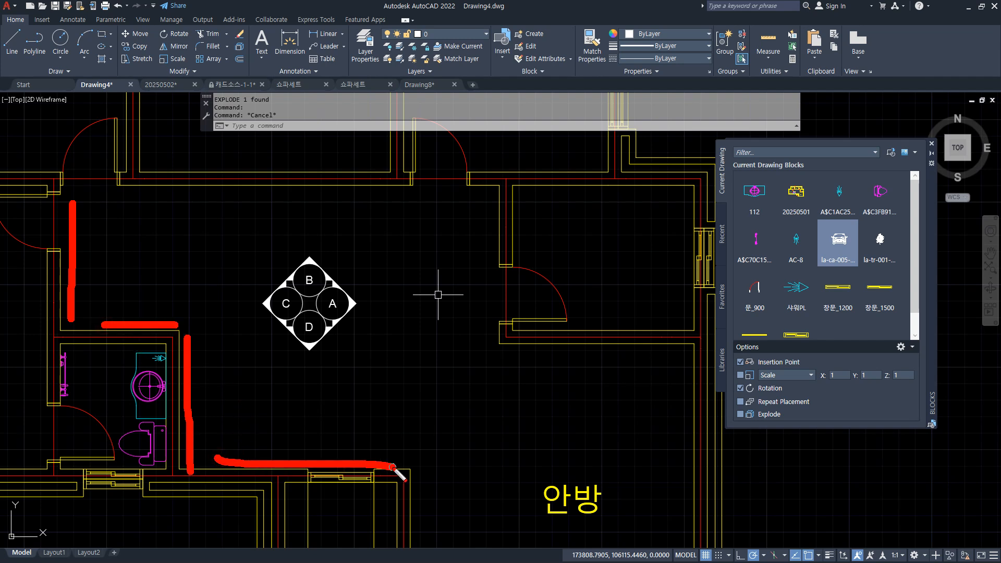
mouse_move(137, 326)
mouse_down()
mouse_move(184, 327)
mouse_move(194, 454)
mouse_move(276, 461)
mouse_up()
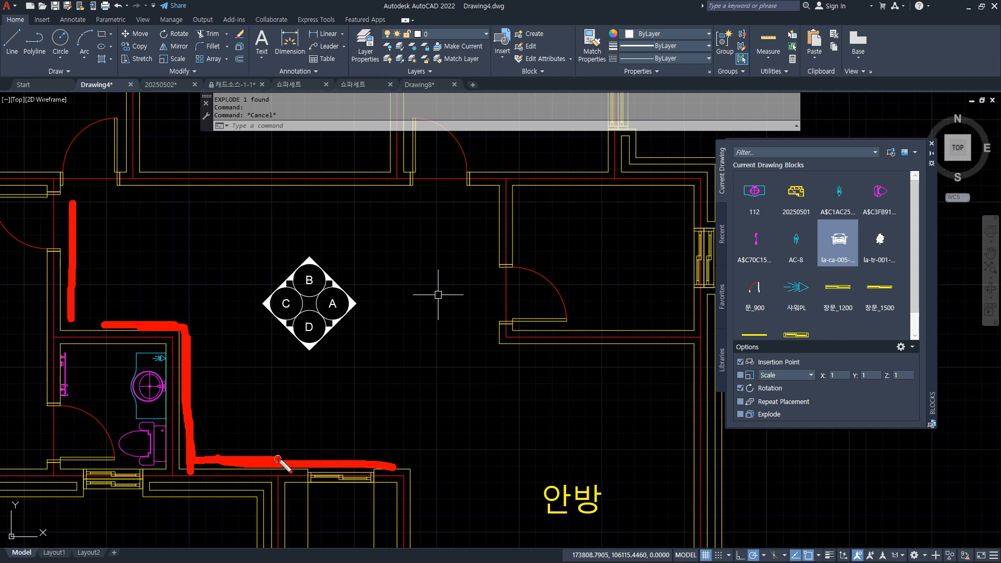
mouse_move(178, 459)
mouse_down()
mouse_move(179, 330)
mouse_move(78, 329)
mouse_move(76, 284)
mouse_up()
drag(262, 301, 206, 286)
drag(302, 343, 307, 411)
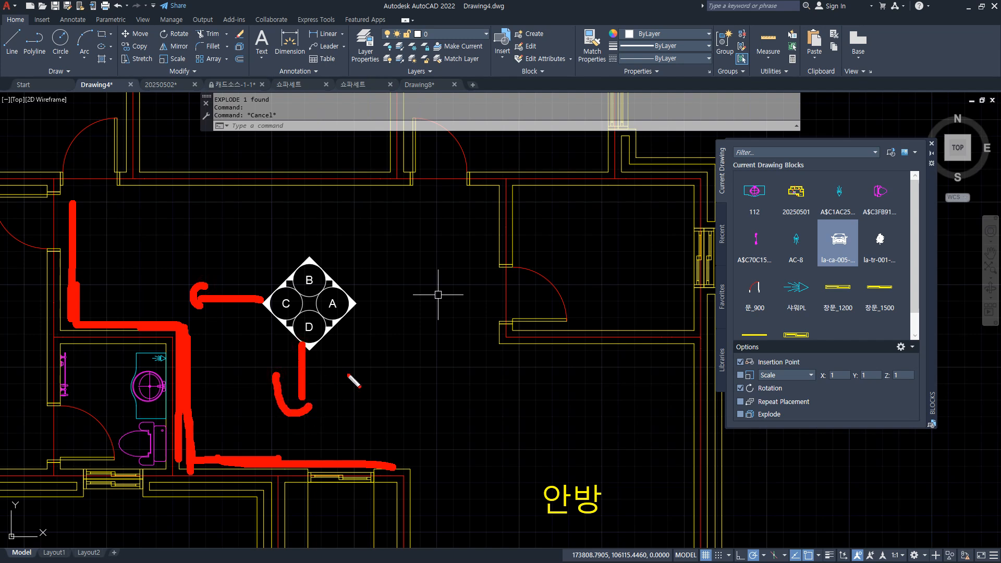
drag(381, 284, 403, 307)
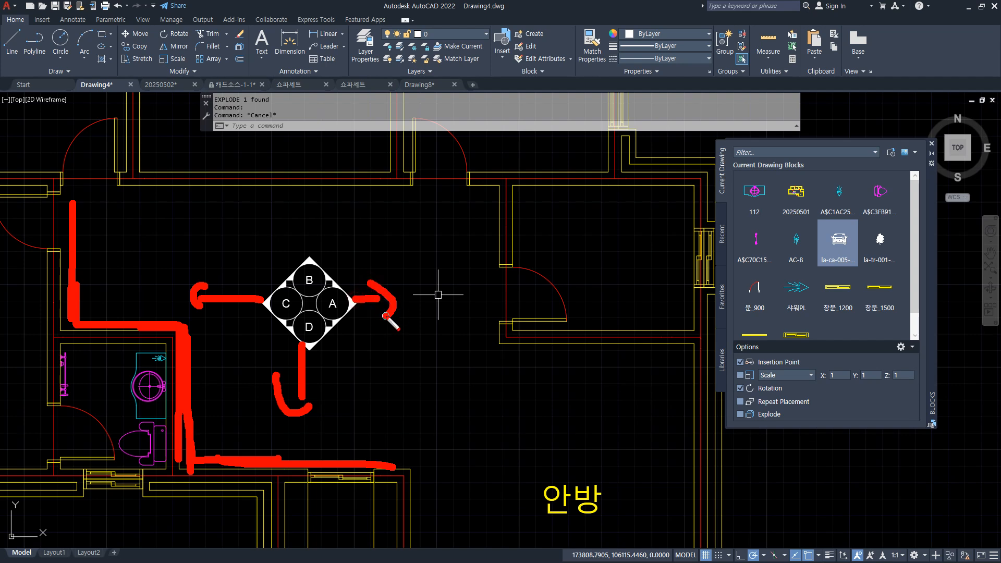
key(Escape)
Copy the walls and doors above and to the right of the elevation symbol horizontally into the empty space right of the floor plan
click(341, 140)
click(544, 398)
click(550, 397)
click(359, 157)
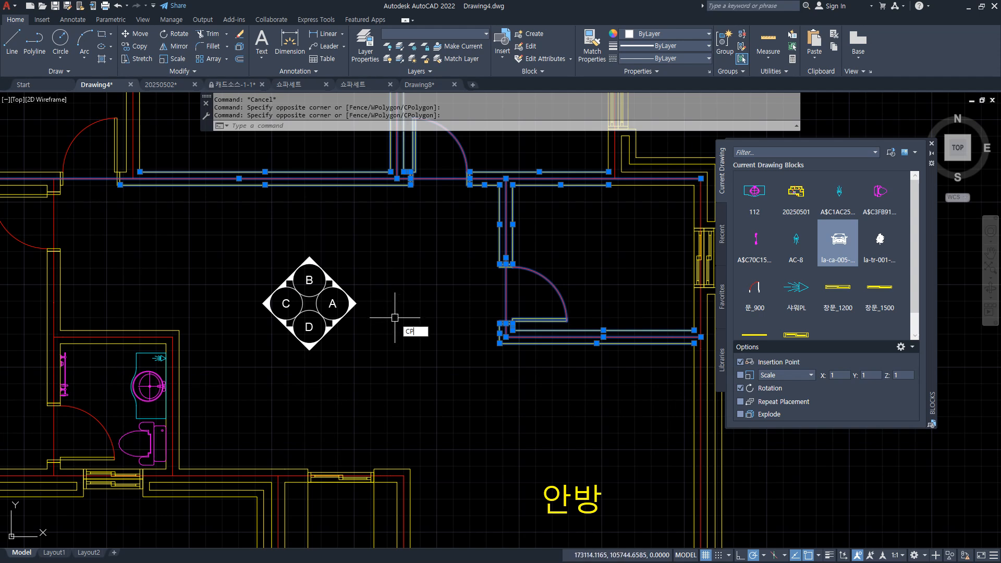
key(Return)
click(357, 303)
scroll(377, 309, down, 4)
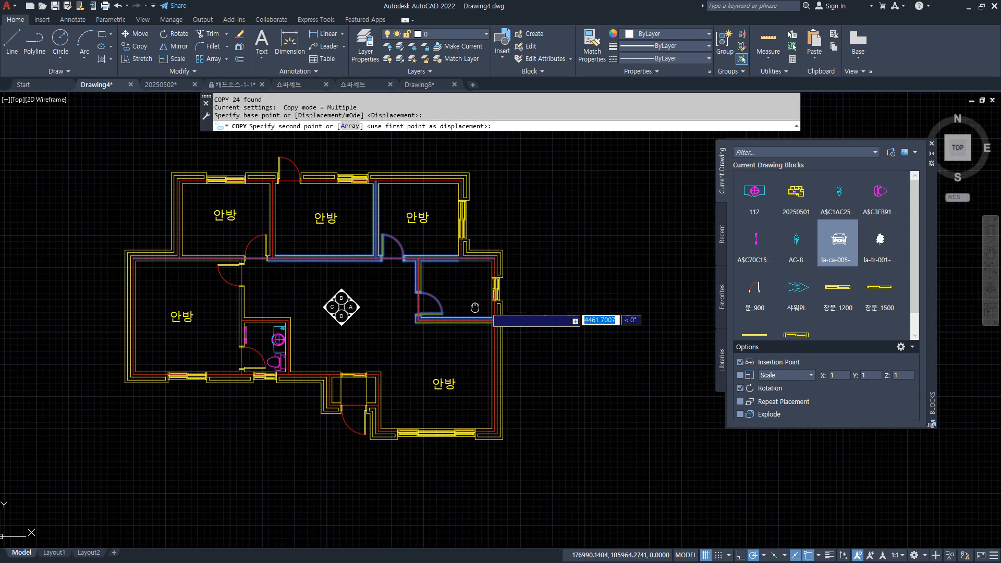
middle_drag(485, 308, 2, 307)
click(272, 300)
key(Return)
scroll(272, 300, up, 2)
mouse_move(227, 281)
mouse_down()
mouse_move(309, 285)
mouse_move(298, 304)
mouse_up()
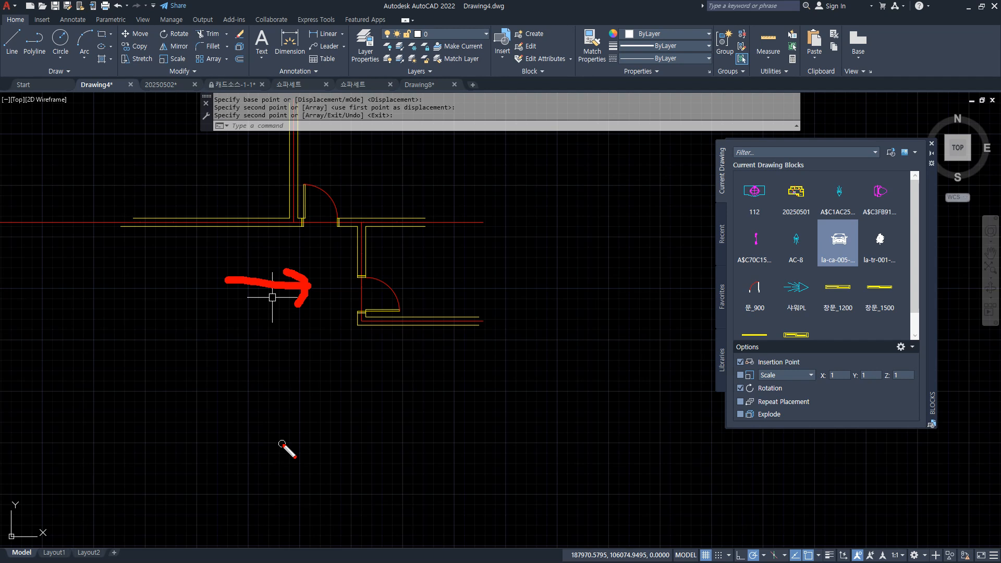
mouse_move(282, 449)
mouse_down()
mouse_move(286, 411)
mouse_move(271, 389)
mouse_move(323, 391)
mouse_up()
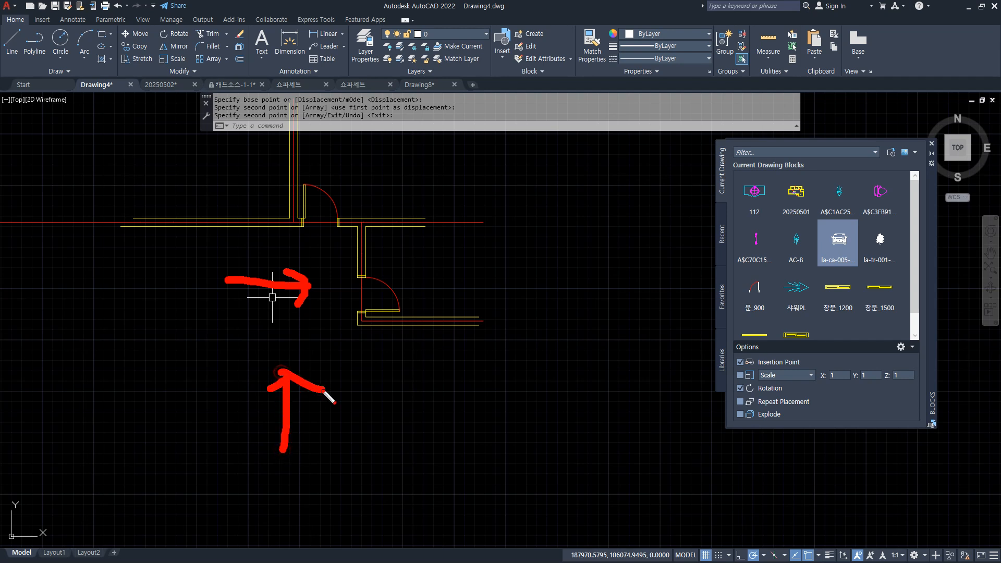
key(Escape)
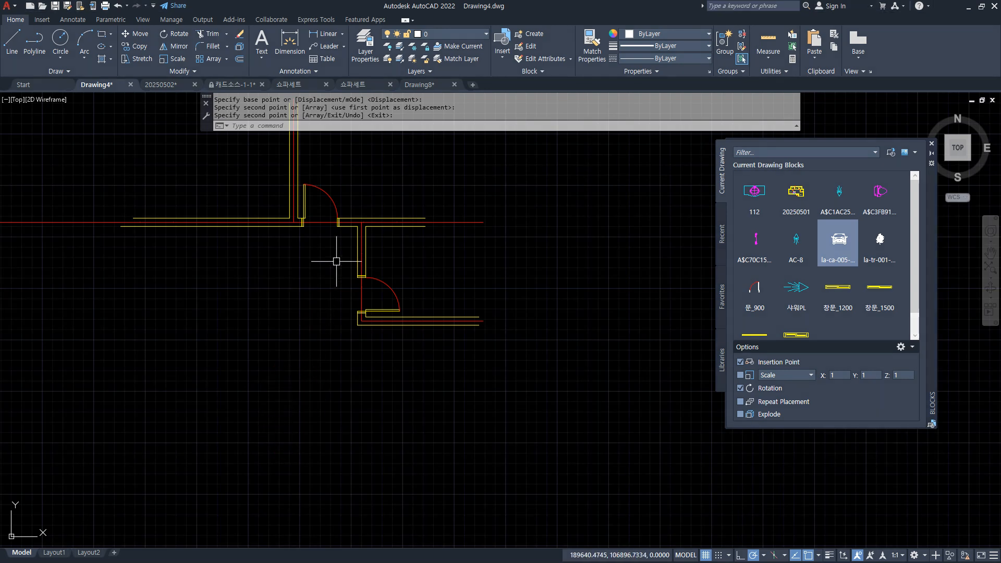
Rotate the copied walls and doors 90 degrees counterclockwise about the inner wall corner
text(RO)
key(Return)
click(389, 396)
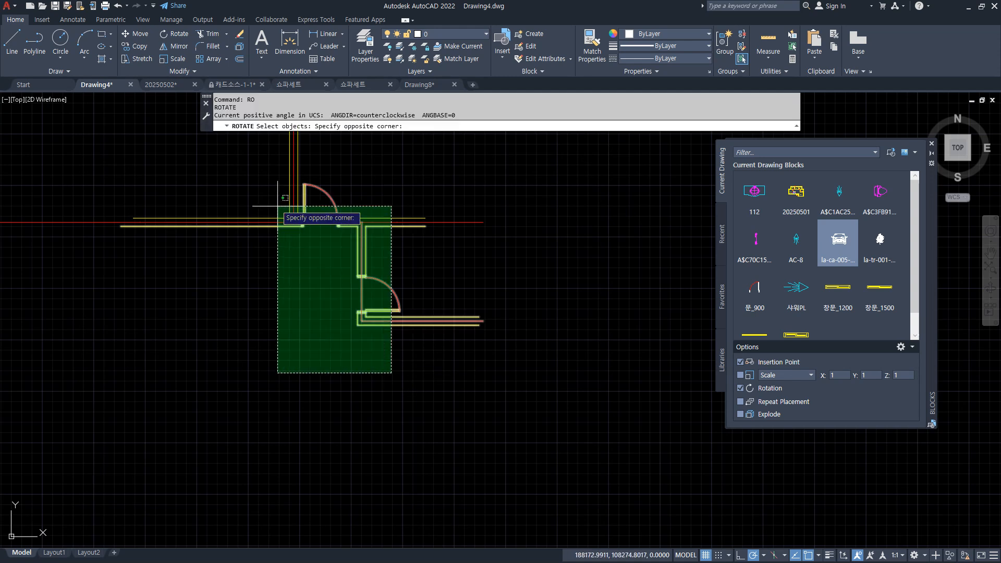
click(277, 207)
key(Return)
click(358, 223)
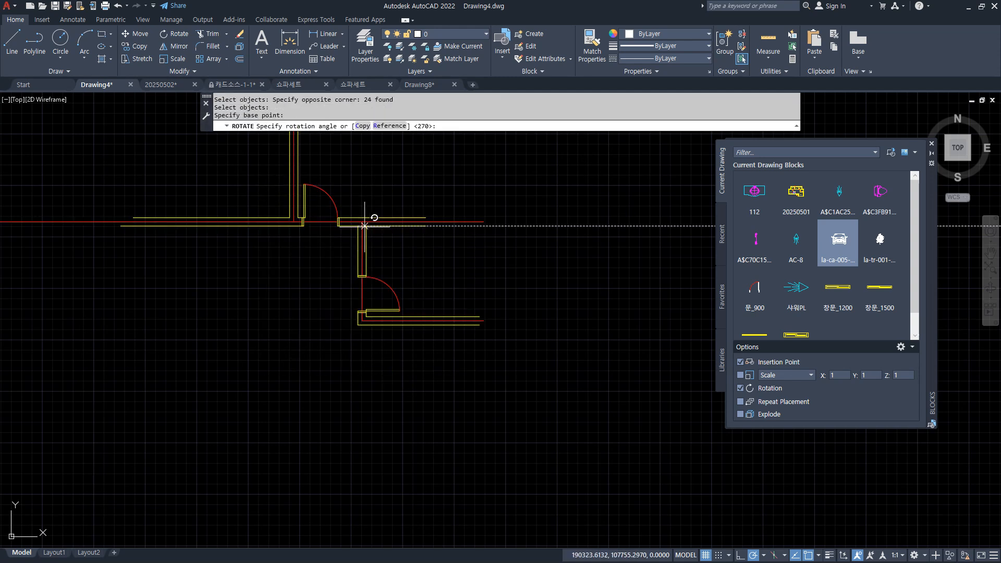
click(359, 190)
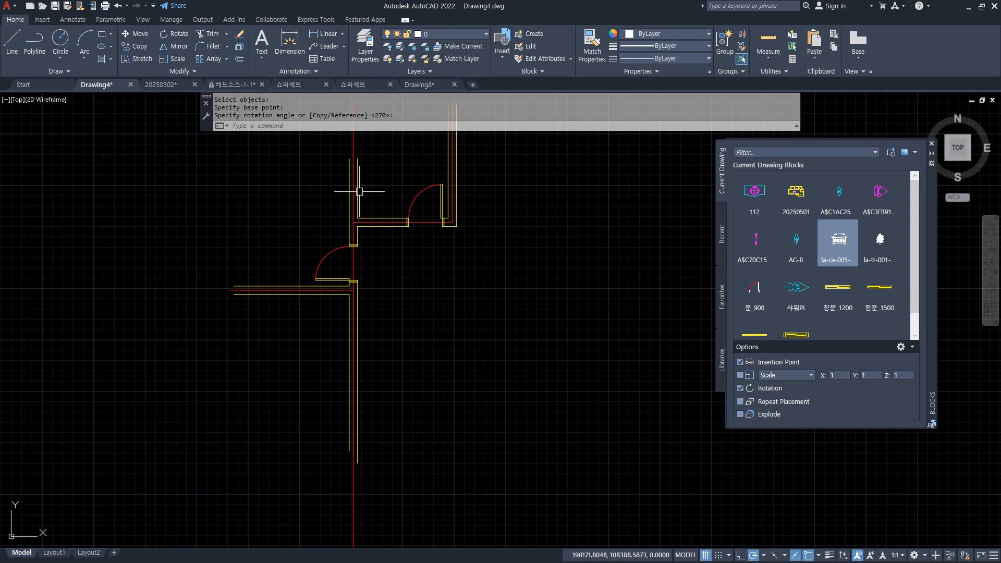
Try erasing the lower walls and door of the rotated copy, and undo the erasure
scroll(424, 240, up, 2)
middle_drag(379, 238, 283, 239)
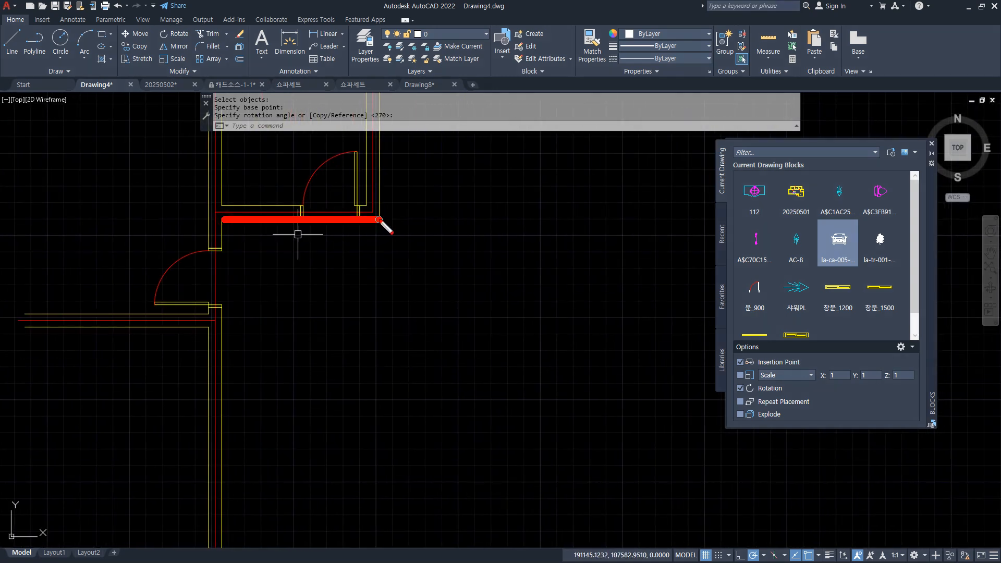
click(262, 439)
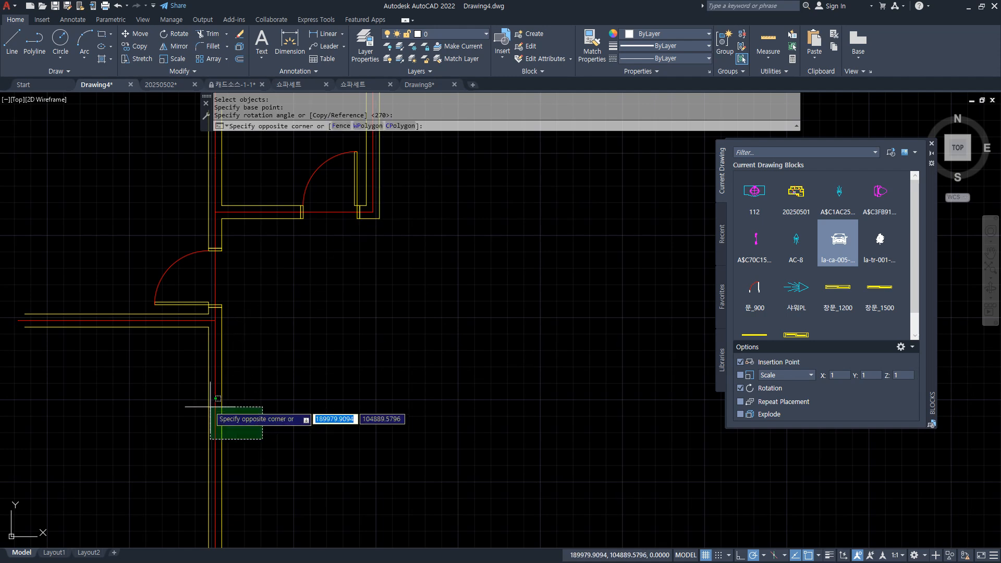
click(140, 304)
key(Return)
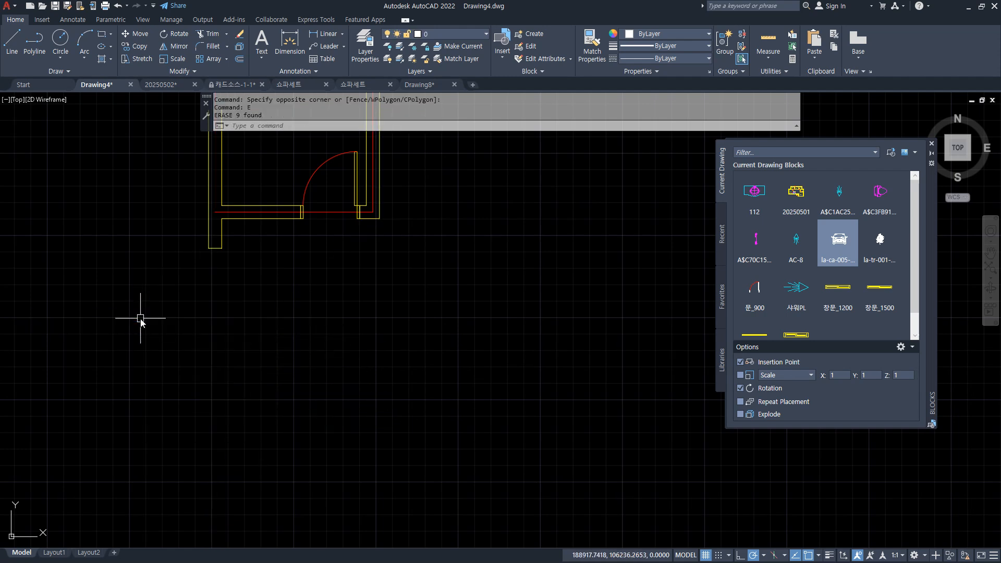
key(ctrl+z)
Trim the red centre line across the lower door opening and erase the door and walls below it
text(tr)
key(Return)
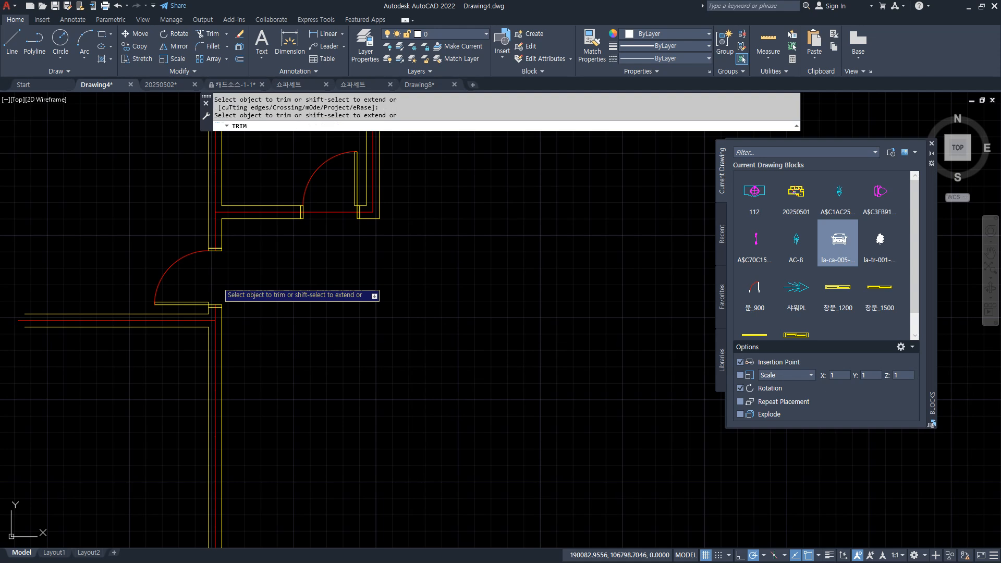
key(Escape)
click(313, 393)
click(125, 287)
text(e)
key(Return)
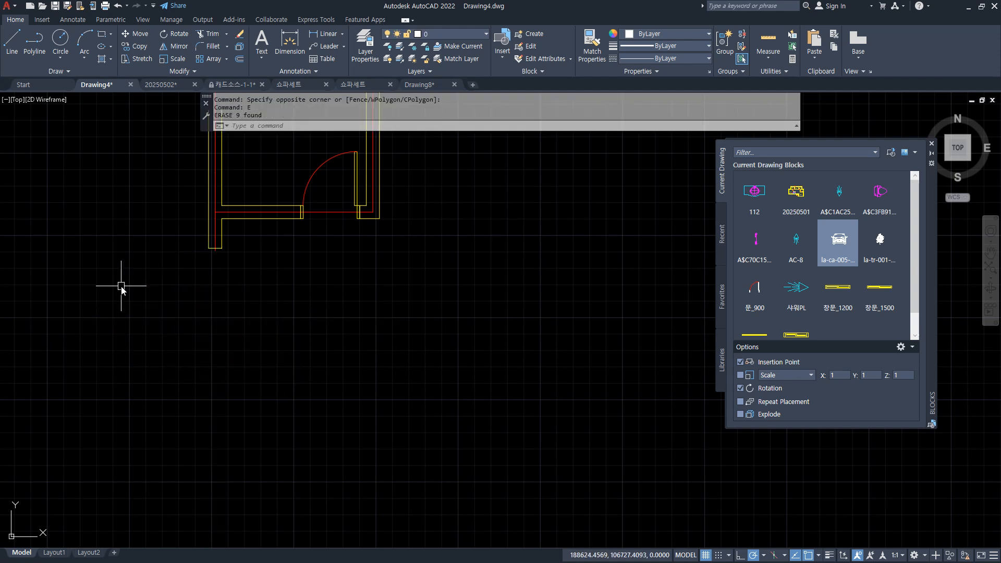
Trim the red centre line's end that projects below the short wall stub
scroll(224, 247, up, 2)
text(tr)
key(Return)
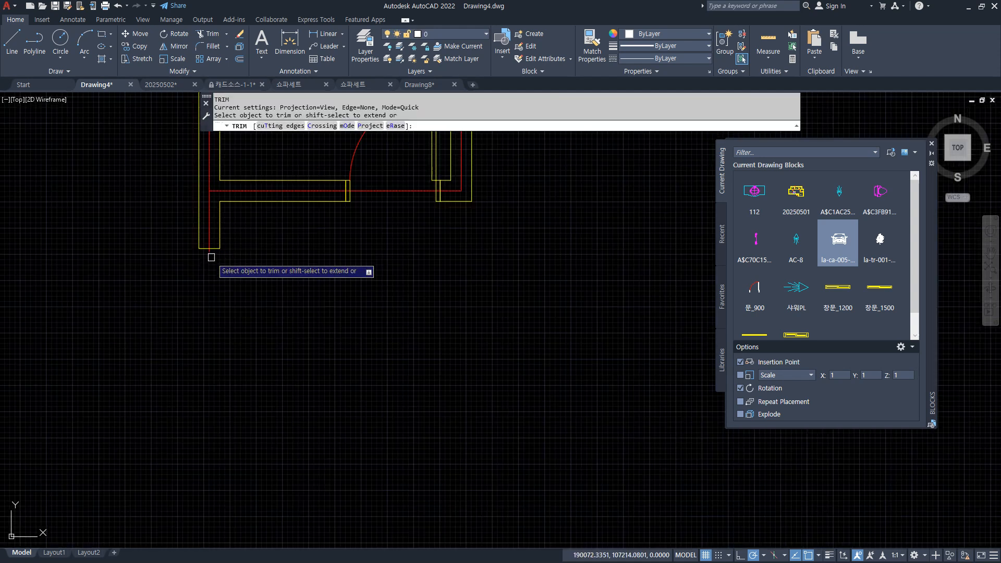
key(Return)
scroll(269, 286, down, 2)
middle_drag(268, 286, 195, 295)
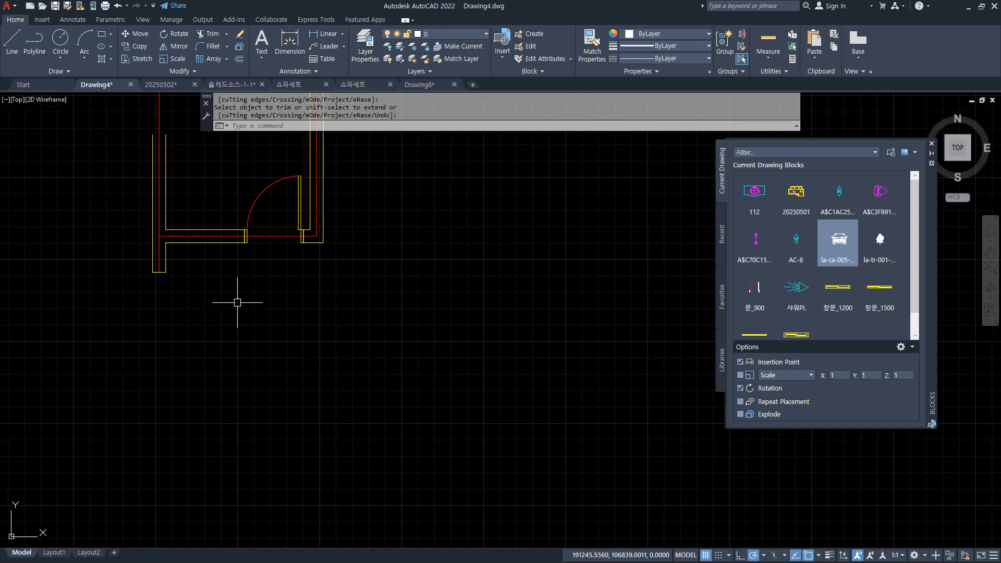
Draw a horizontal line below the wall section, slightly wider than the section on both sides
text(l)
key(Return)
click(114, 307)
click(349, 307)
key(Return)
Offset the horizontal line downward by 2400
text(o)
key(Return)
text(2400)
key(Return)
click(308, 308)
click(319, 405)
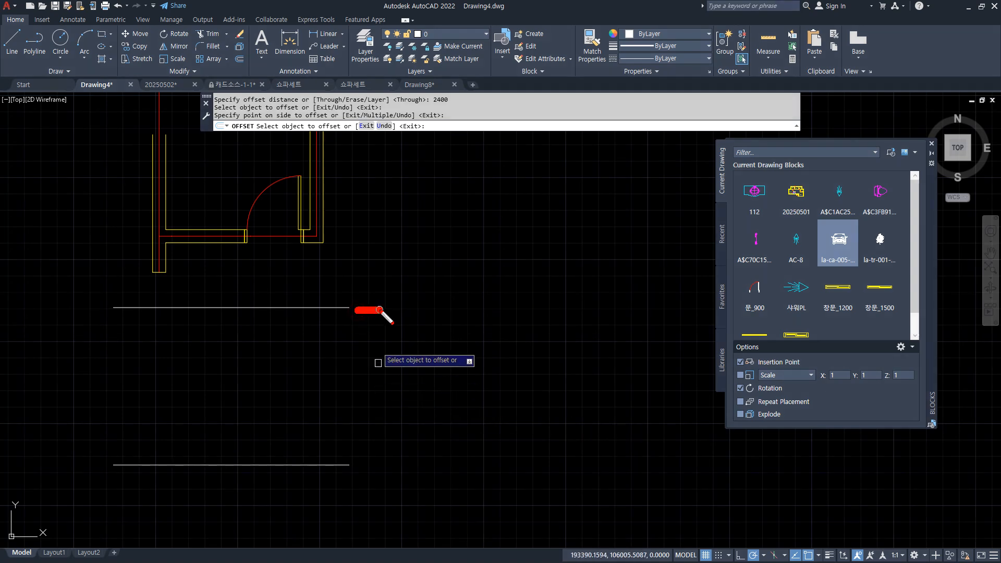
drag(372, 316, 362, 444)
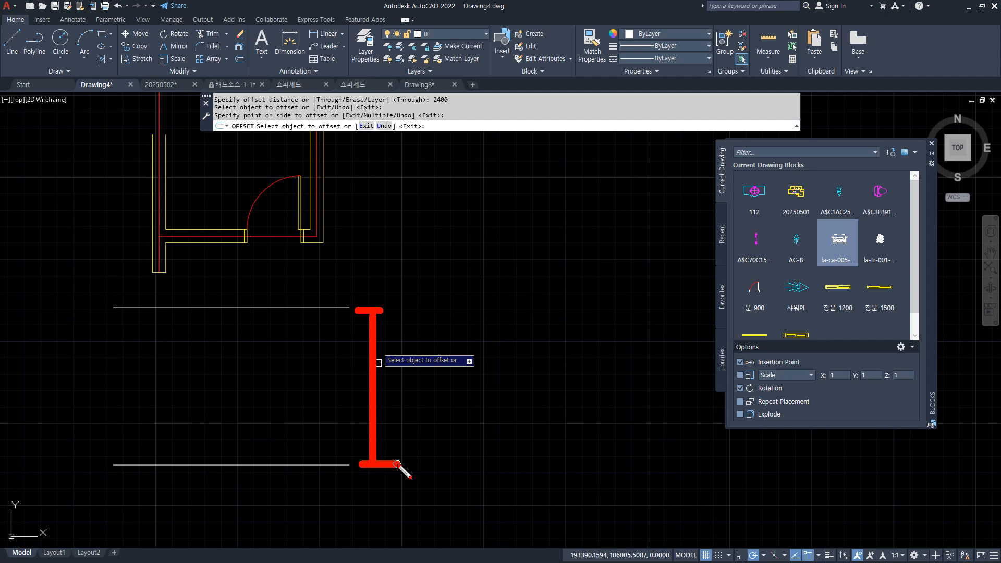
mouse_move(437, 380)
mouse_down()
mouse_move(452, 412)
mouse_move(491, 385)
mouse_move(519, 389)
mouse_move(541, 372)
mouse_up()
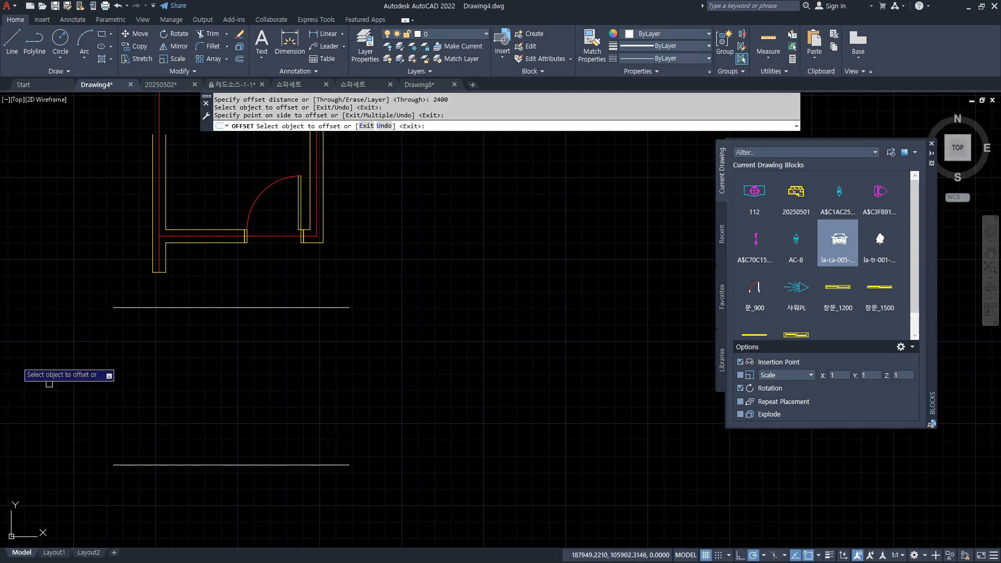
Draw two vertical lines from the wall stub's centre line and inner corner down to the lower horizontal line
key(Escape)
text(l)
key(Return)
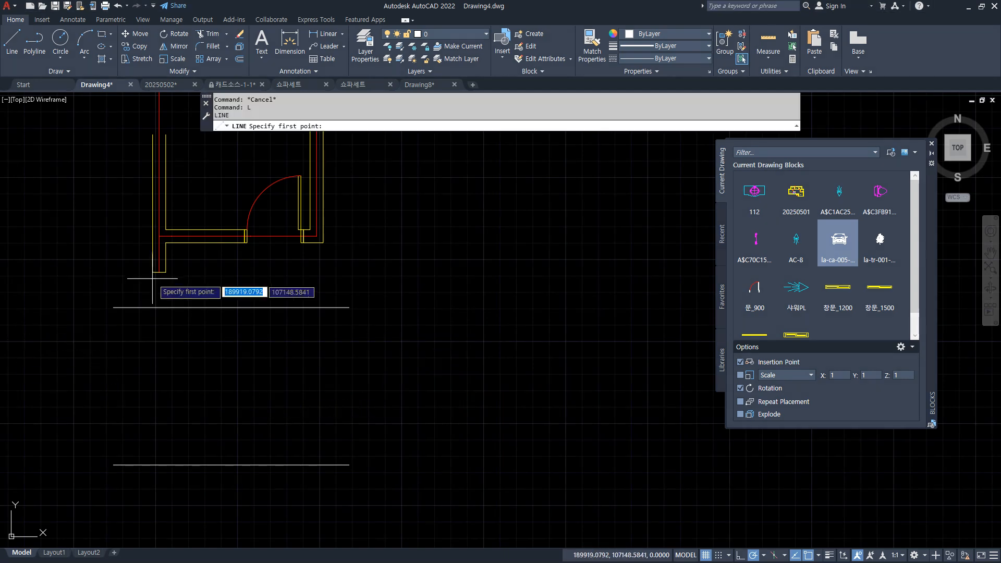
click(159, 271)
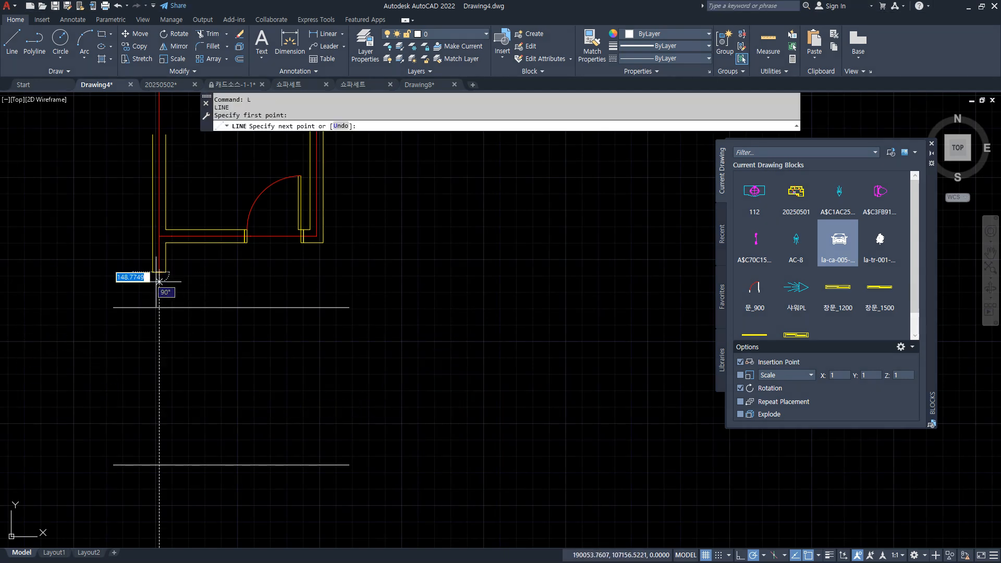
click(159, 465)
key(Return)
key(Return)
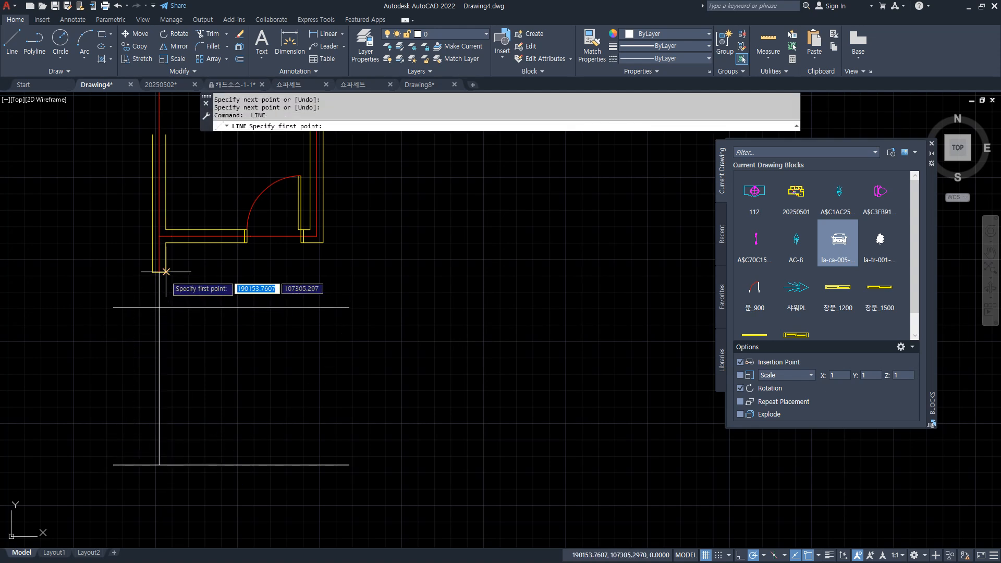
click(165, 271)
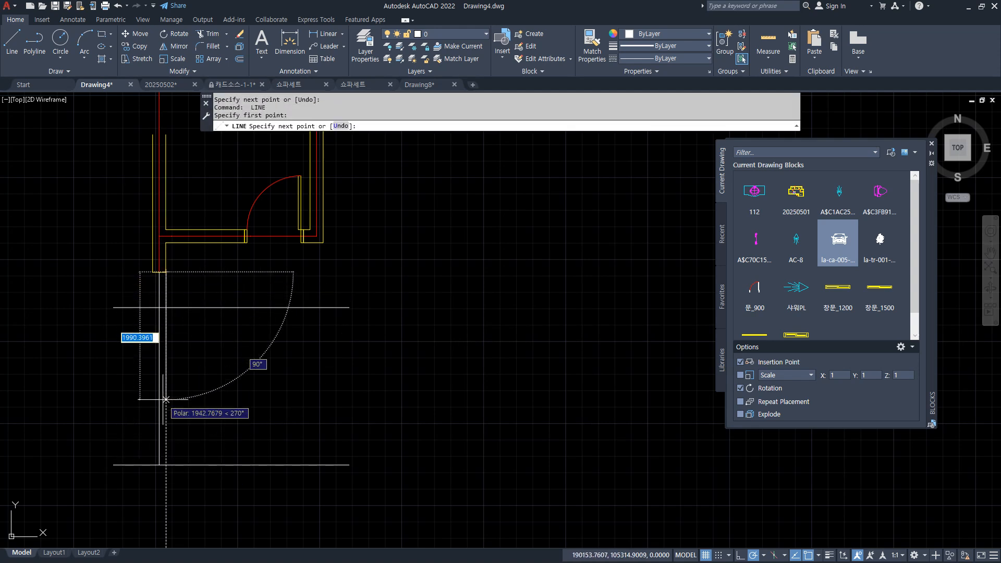
click(165, 465)
key(Return)
key(Return)
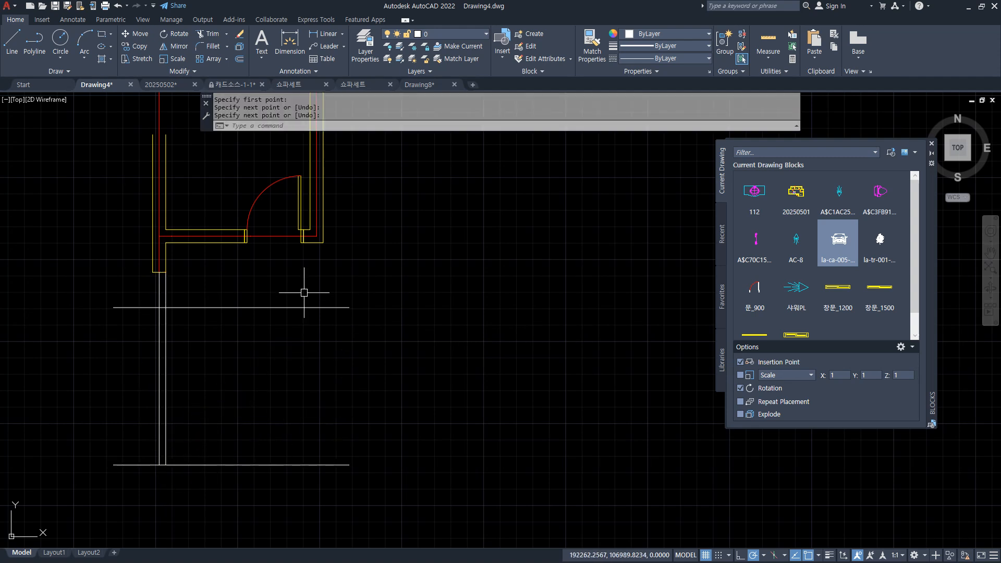
Draw vertical lines from the section's outer right corner and both edges of the door opening down to the lower horizontal line
click(323, 242)
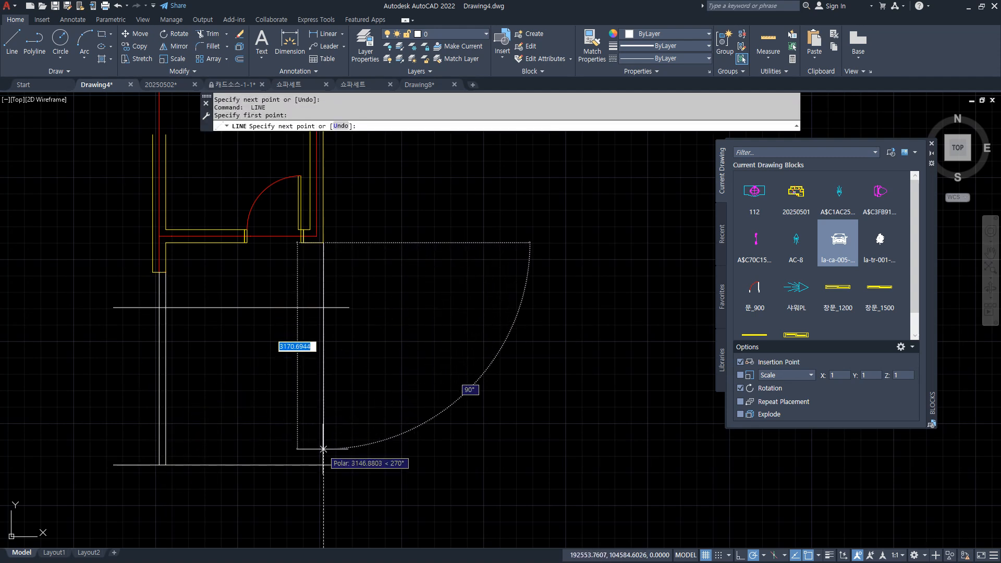
click(324, 465)
key(Return)
key(Return)
click(304, 242)
click(304, 465)
key(Return)
key(Return)
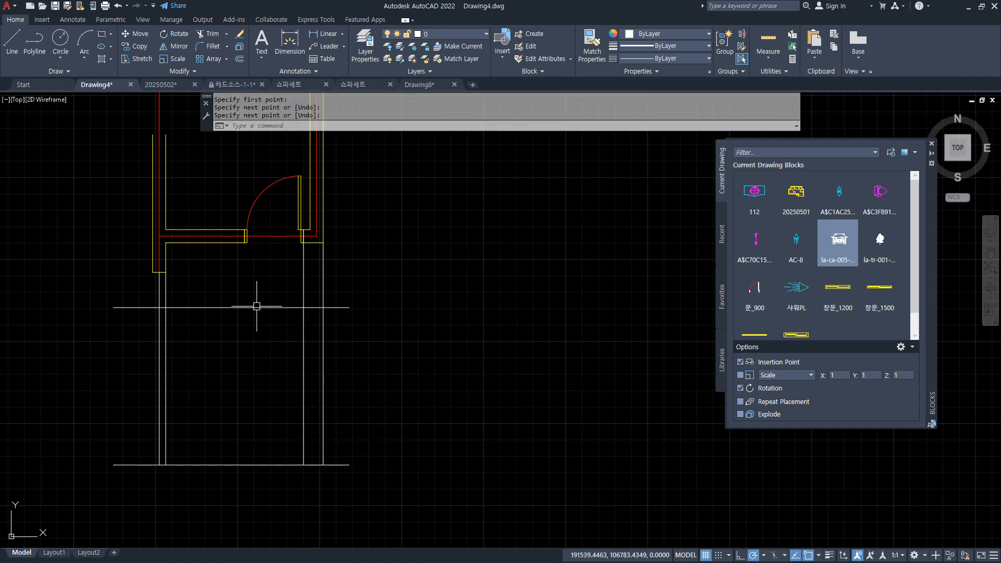
click(245, 242)
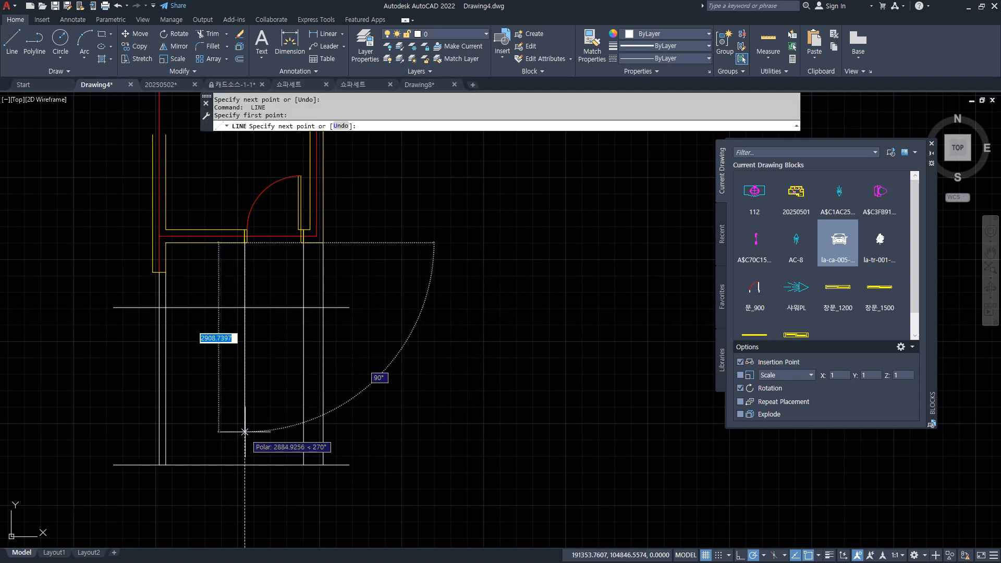
click(244, 465)
key(Return)
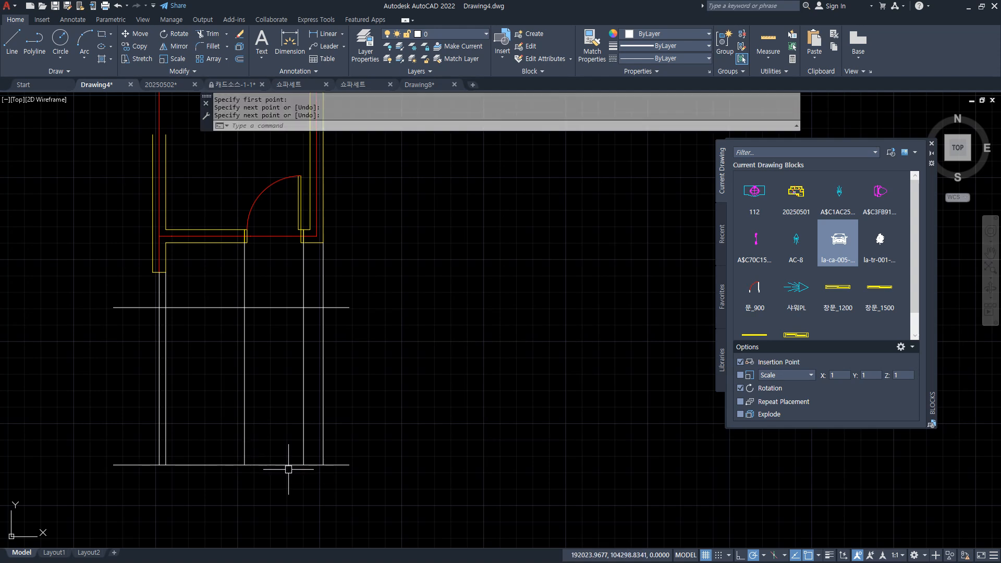
Offset the lower horizontal line upward by 2100 for the door height
text(o)
key(Return)
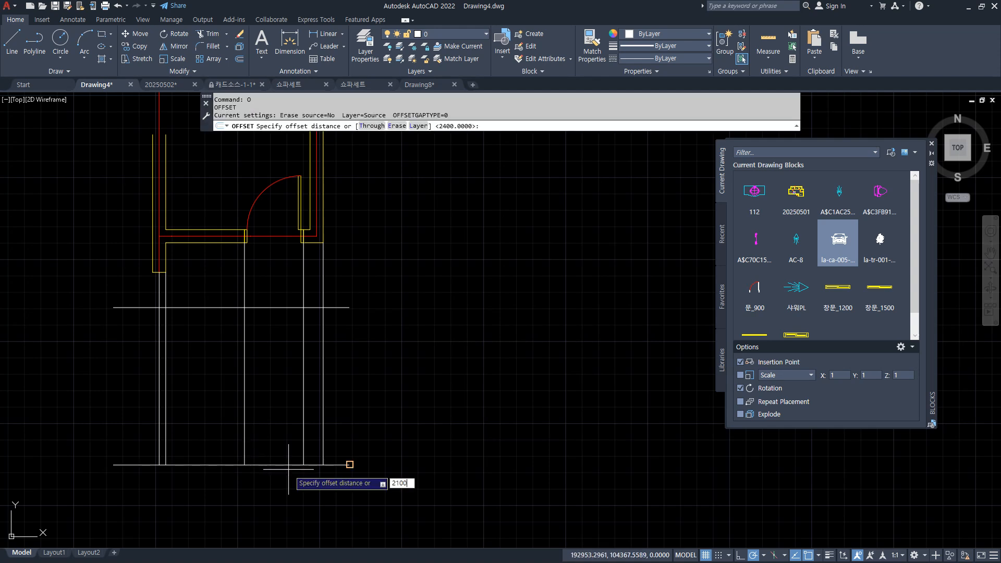
key(Return)
click(288, 465)
click(284, 401)
key(Return)
Fillet the door-height line with the two door-edge lines at radius 0 to form the door opening's outline
text(f)
key(Return)
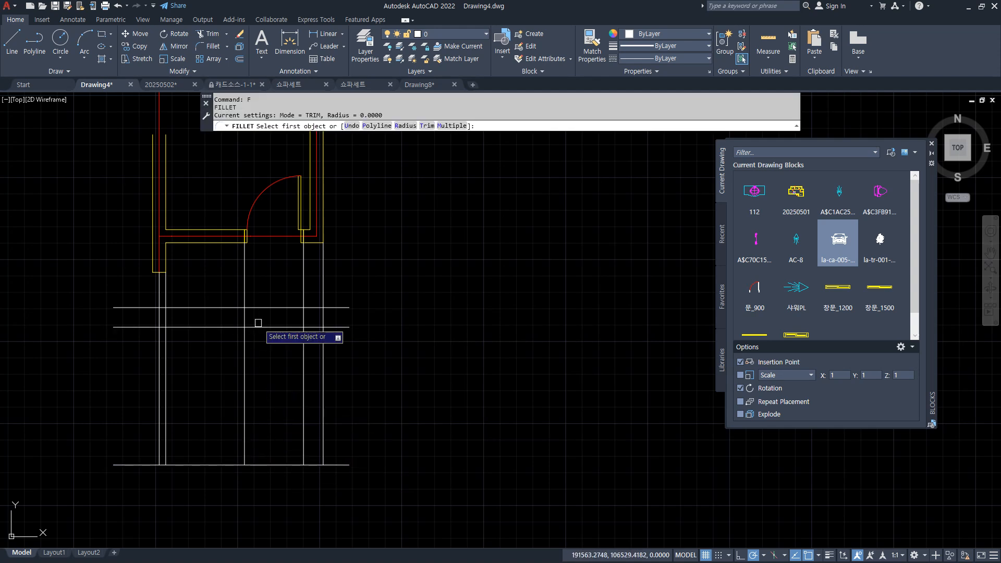
click(245, 332)
click(261, 327)
key(Return)
click(290, 328)
click(305, 351)
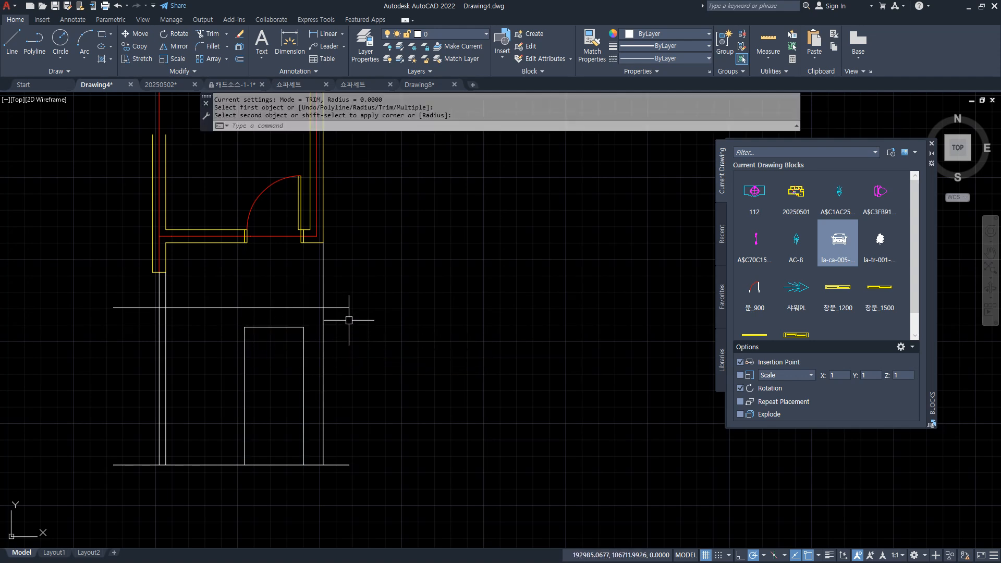
Trim the horizontal lines' overhanging ends and the vertical lines above the top line to leave a closed elevation outline
text(tr)
key(Return)
click(347, 300)
click(340, 476)
key(Return)
click(134, 309)
click(133, 455)
click(130, 472)
key(Return)
click(131, 295)
click(339, 291)
key(Return)
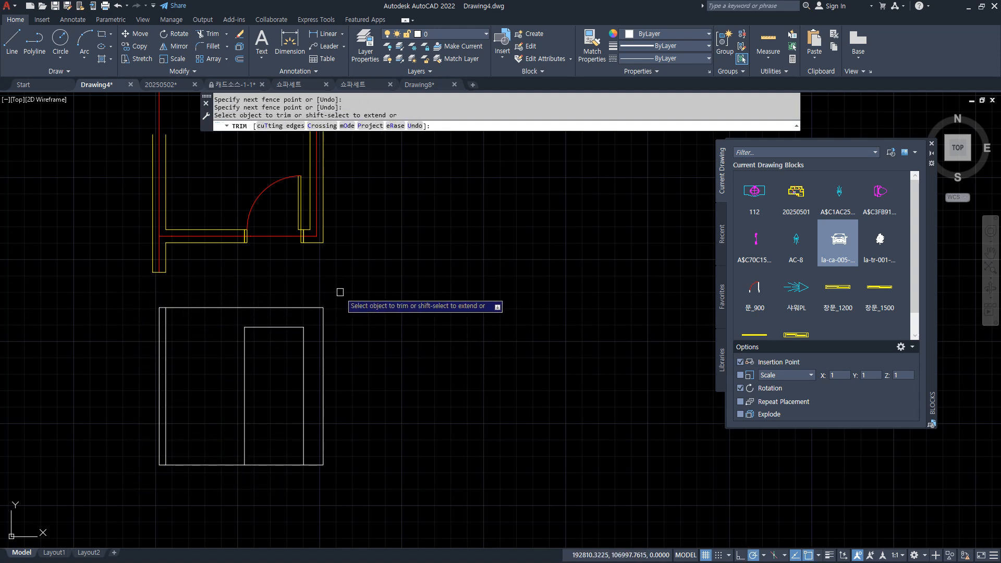
key(Return)
Match the leftmost elevation line to the red centre line's properties and turn on lineweight display
text(MA)
key(Return)
click(159, 268)
click(156, 326)
key(Return)
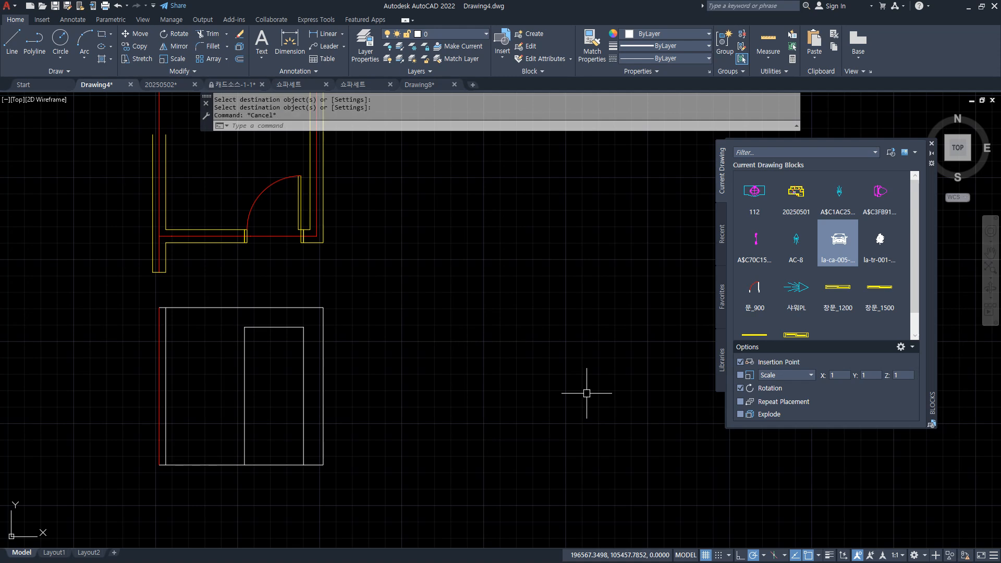
click(830, 556)
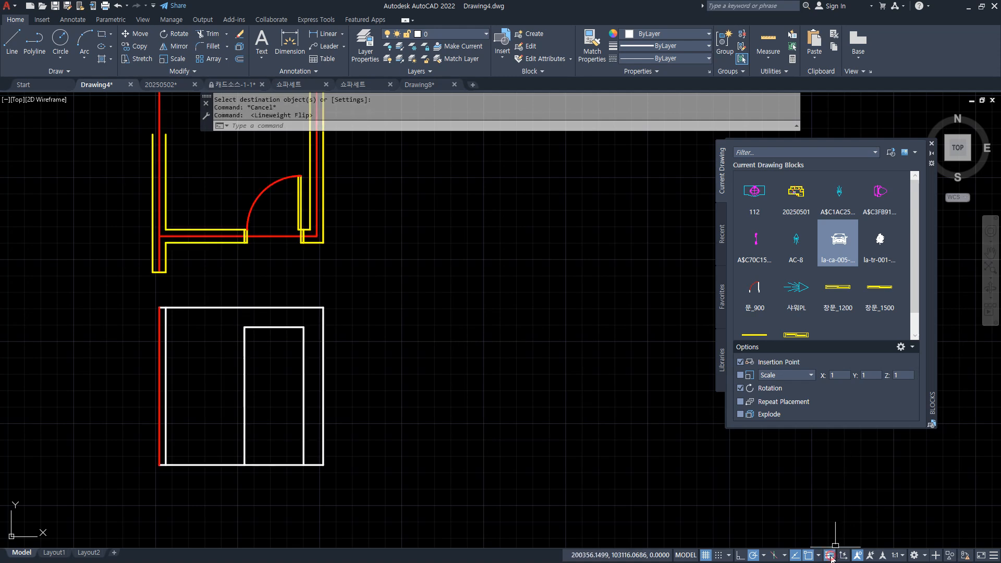
key(alt+Tab)
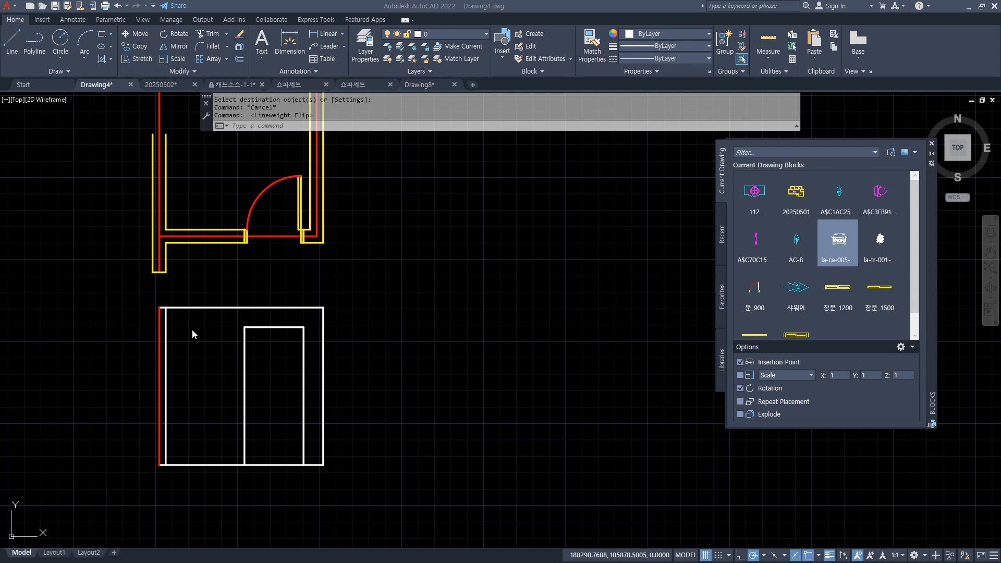
Offset the elevation's top line downward by 36
scroll(197, 325, up, 3)
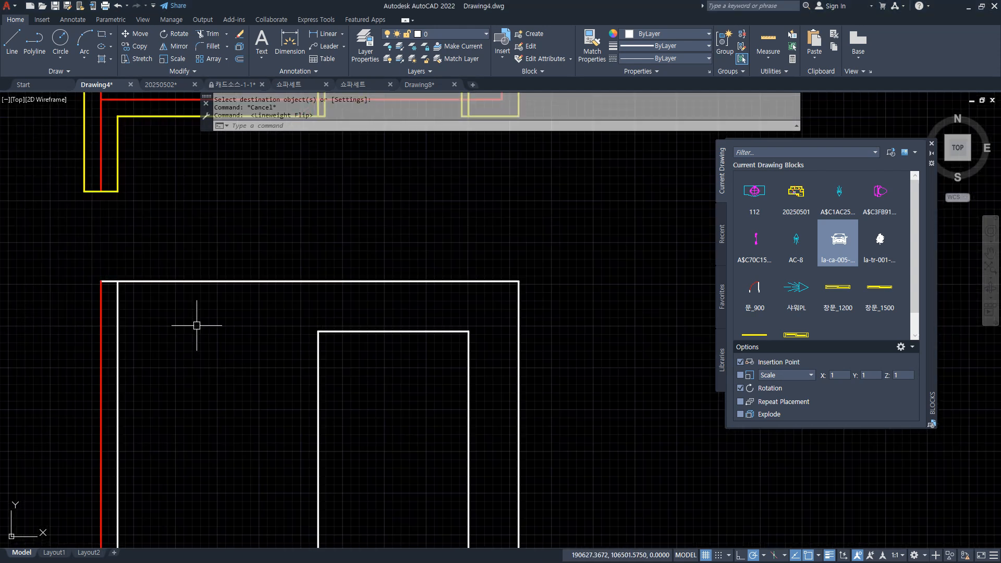
text(o)
key(Return)
text(36)
key(Return)
click(179, 282)
click(190, 331)
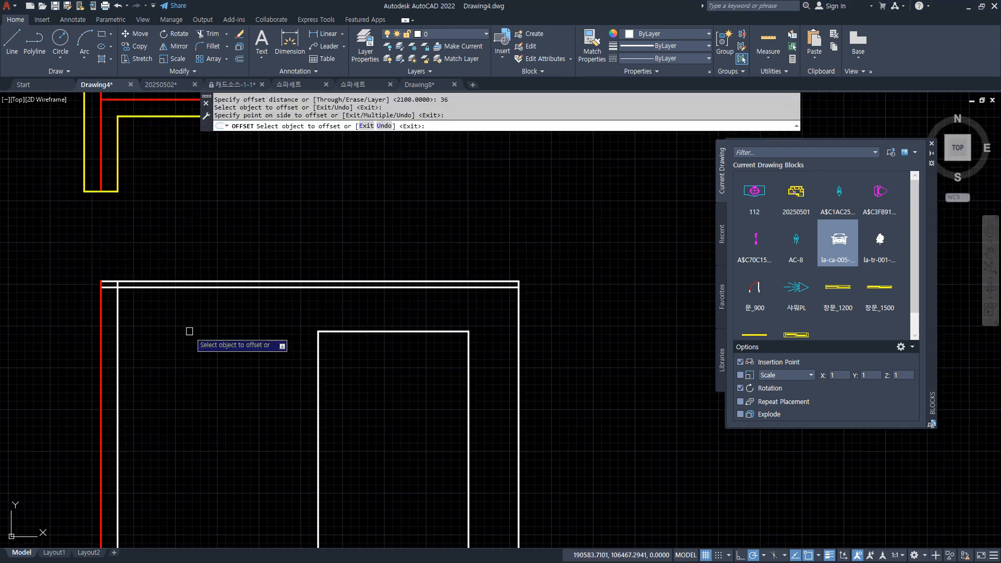
key(Escape)
Trim the offset ceiling line between the red centre line and the wall's inner face
scroll(102, 286, up, 2)
text(tr)
key(Return)
scroll(255, 350, down, 2)
middle_drag(303, 320, 233, 254)
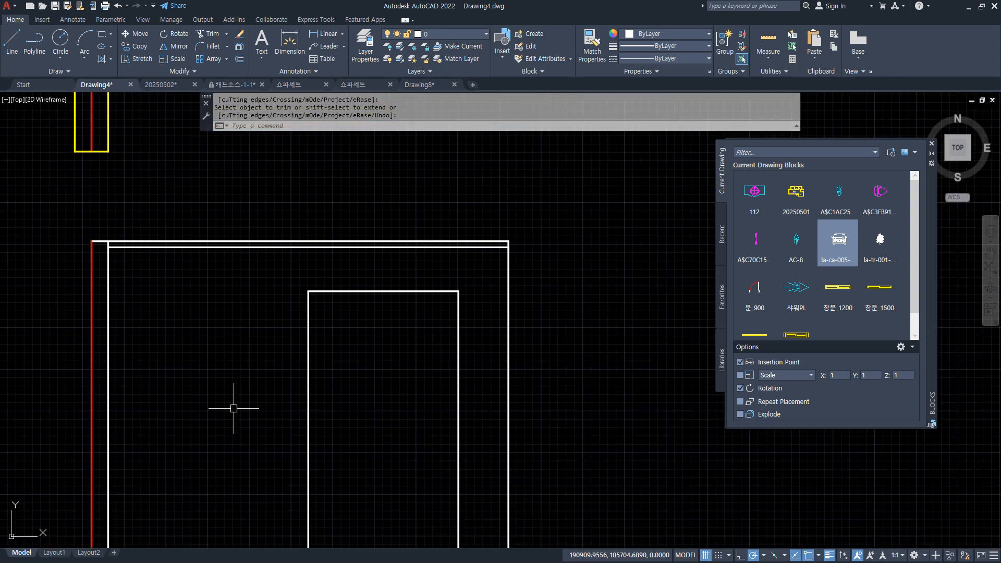
Offset the elevation's floor line upward by 100 for the baseboard
middle_drag(234, 408, 234, 251)
key(Escape)
text(o)
key(Return)
text(1)
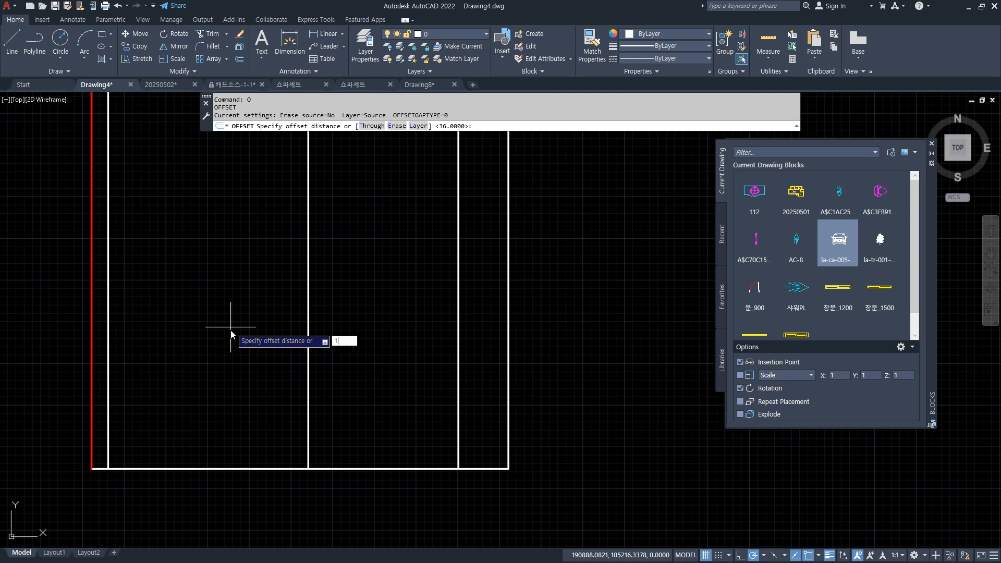
text(00)
key(Return)
click(209, 469)
click(182, 440)
key(Escape)
Trim the baseboard line beside the red centre line and across the door opening
text(tr)
key(Return)
click(98, 454)
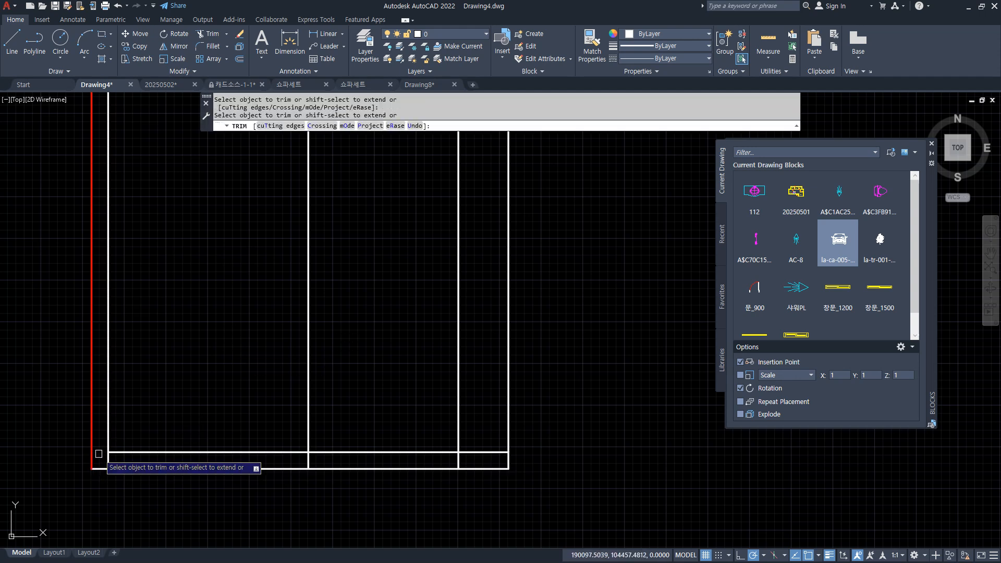
key(Escape)
text(tr)
key(Return)
click(384, 452)
scroll(391, 406, down, 2)
middle_drag(374, 333, 366, 381)
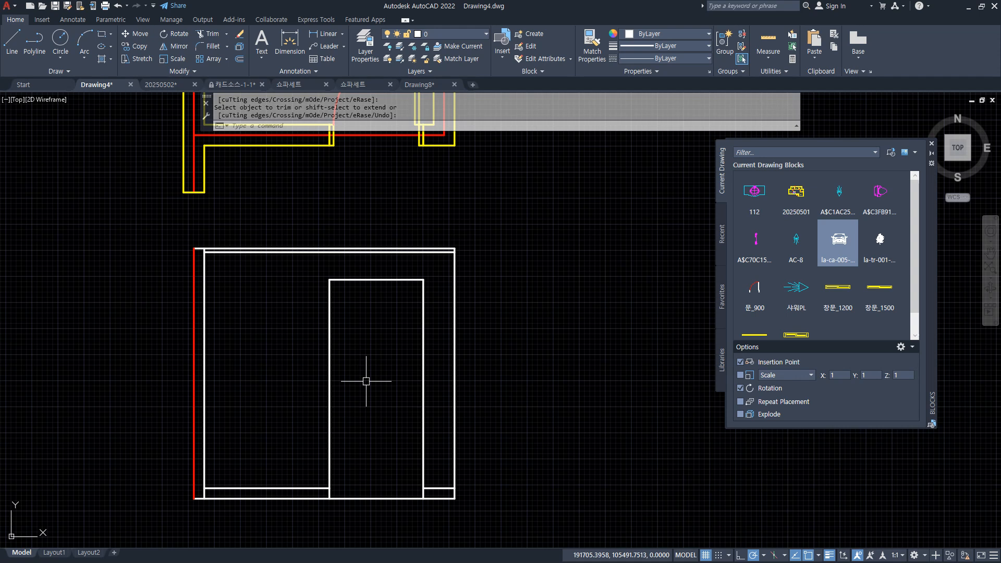
Join the door outline's three lines into one polyline
middle_drag(381, 341, 338, 324)
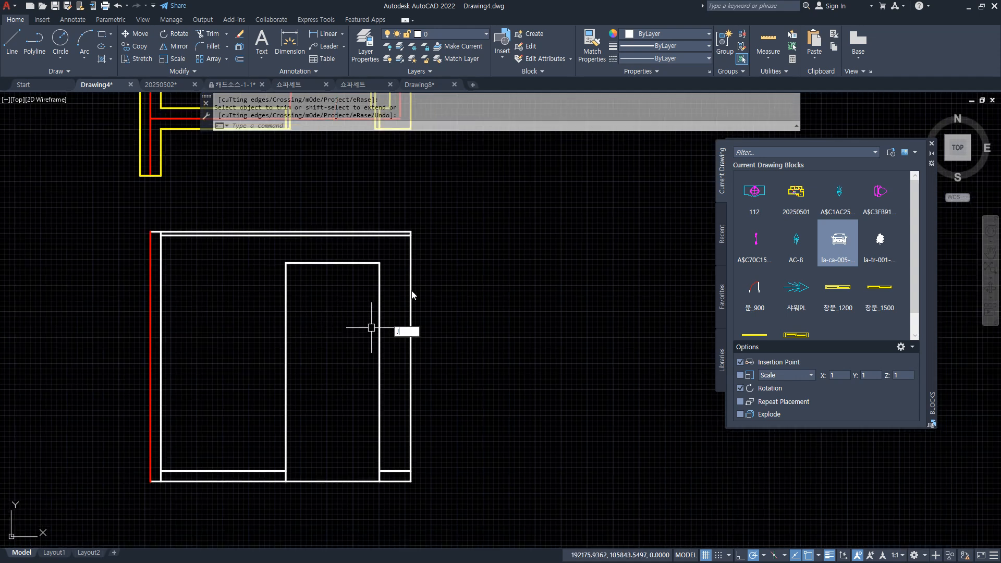
key(Return)
click(394, 258)
click(286, 306)
key(Return)
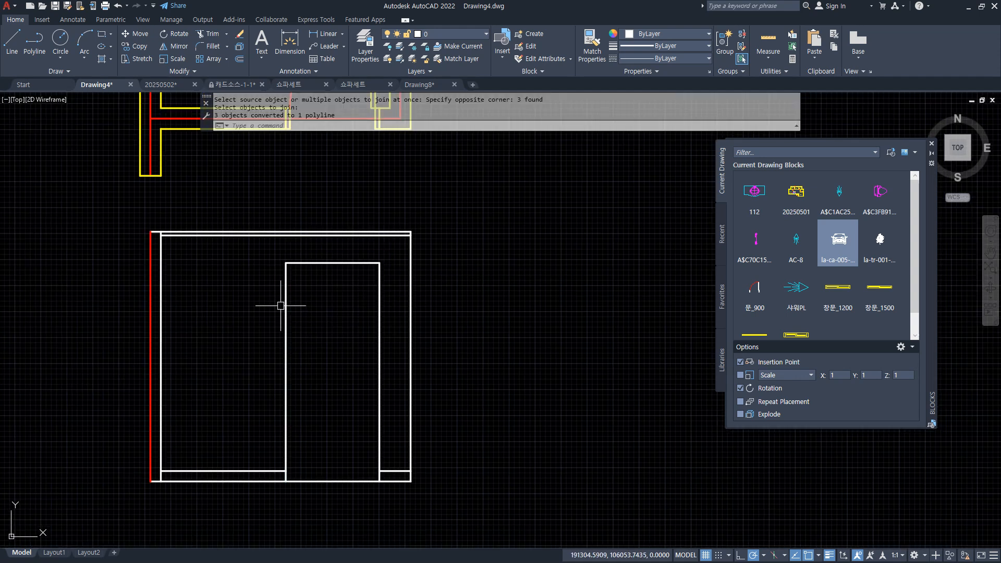
Offset the door outline inward by 40 to form the door frame
text(O)
key(Return)
text(40)
key(Return)
click(287, 294)
click(327, 326)
key(Return)
Draw door-swing lines from the inner frame's upper left corner to its right side's midpoint and back to its lower left corner
text(L)
key(Return)
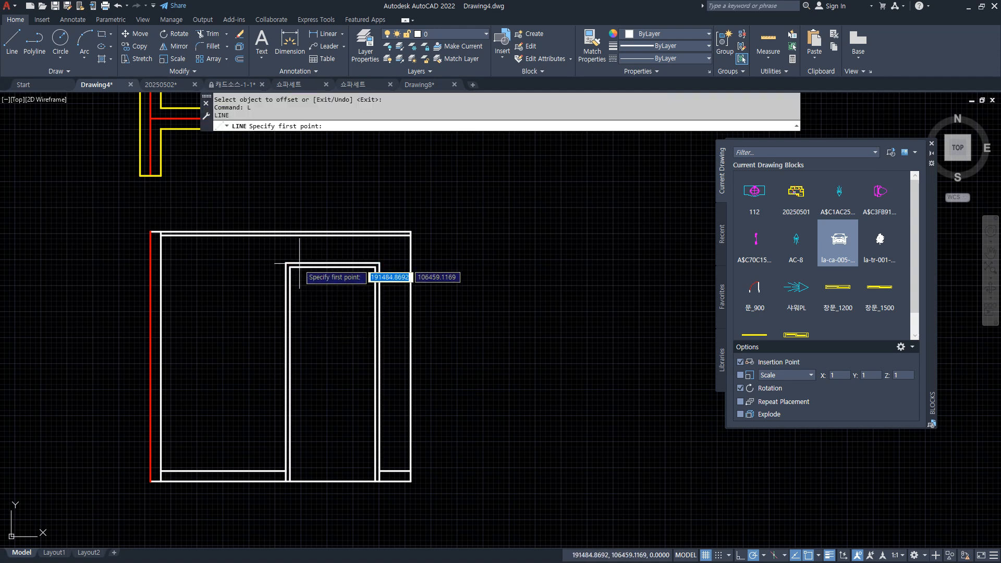
click(290, 268)
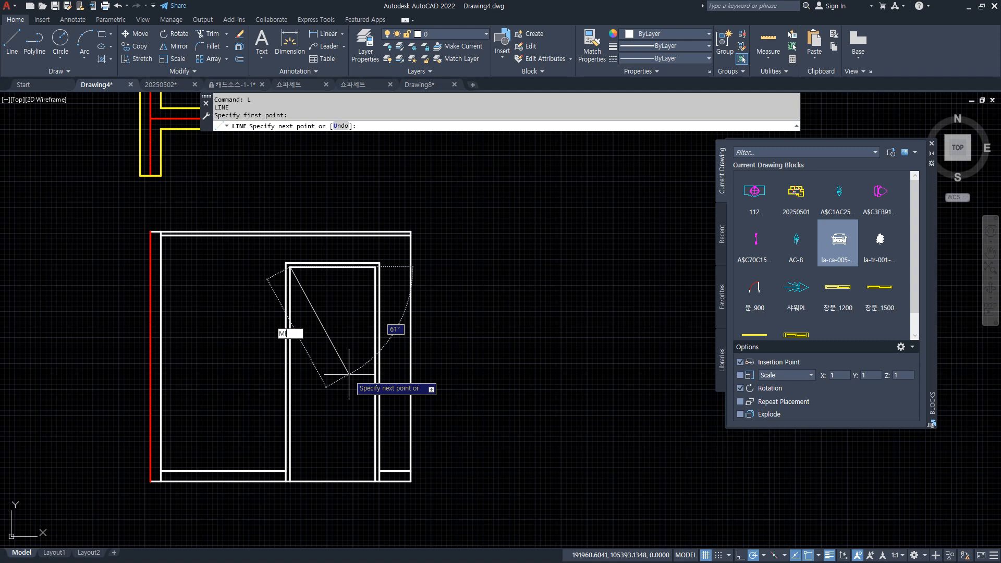
key(Return)
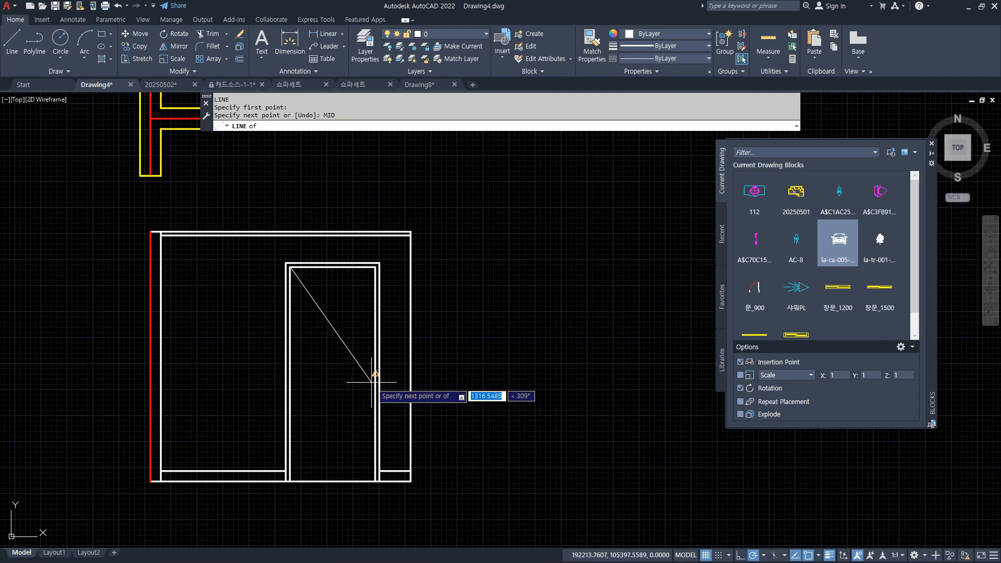
click(292, 480)
key(Return)
Match both door-swing lines to the red centre line's properties
text(MA)
key(Return)
click(152, 415)
click(353, 433)
click(337, 315)
key(Return)
Offset the elevation's floor line upward by 900 as a guide for the door handle height
scroll(311, 327, down, 3)
scroll(292, 398, up, 1)
scroll(322, 427, up, 2)
text(o)
key(Return)
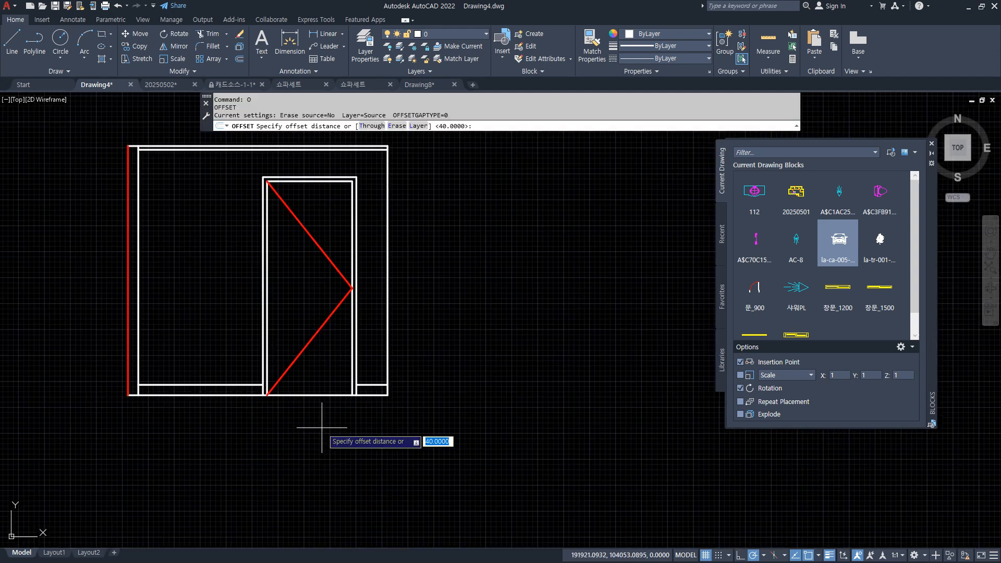
text(900)
scroll(322, 428, up, 2)
key(Return)
click(270, 375)
click(260, 286)
key(Return)
Offset the inner door frame outline inward by 60 as a handle guide
key(Return)
text(6)
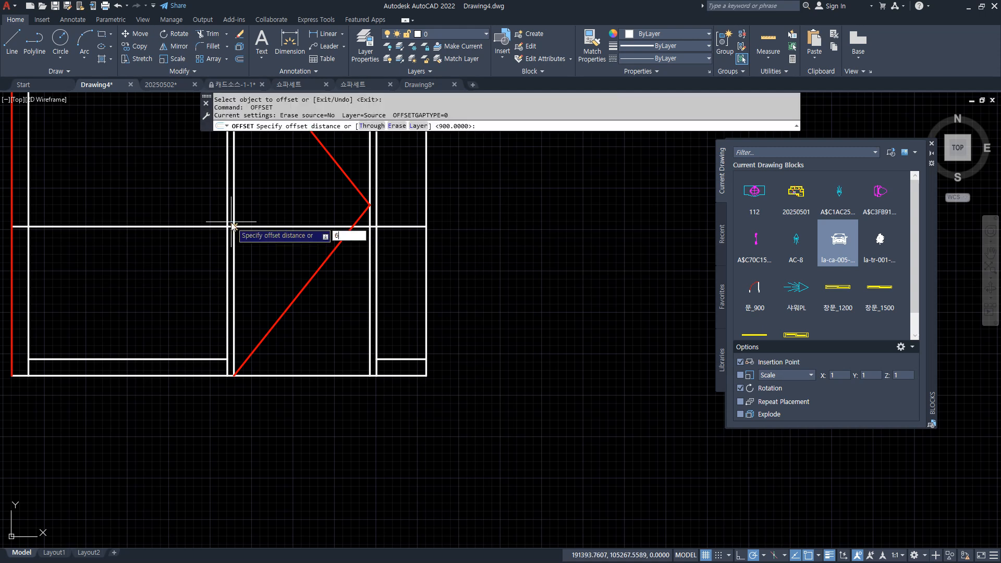
text(0)
key(Return)
click(234, 229)
click(257, 234)
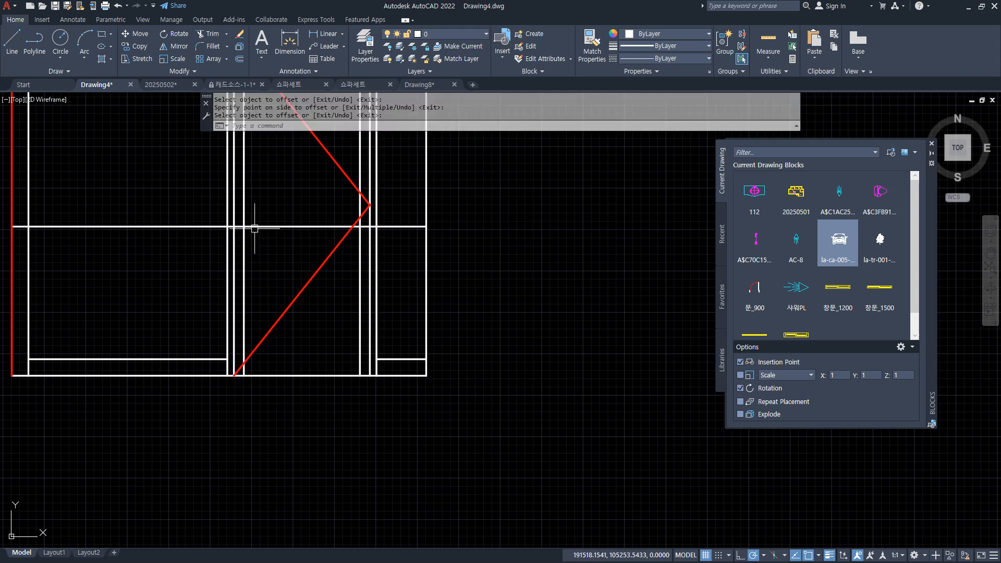
Draw a door handle circle of radius 30 centred where the left handle guide crosses the height guide
scroll(257, 234, up, 5)
key(Return)
text(c)
key(Return)
click(217, 239)
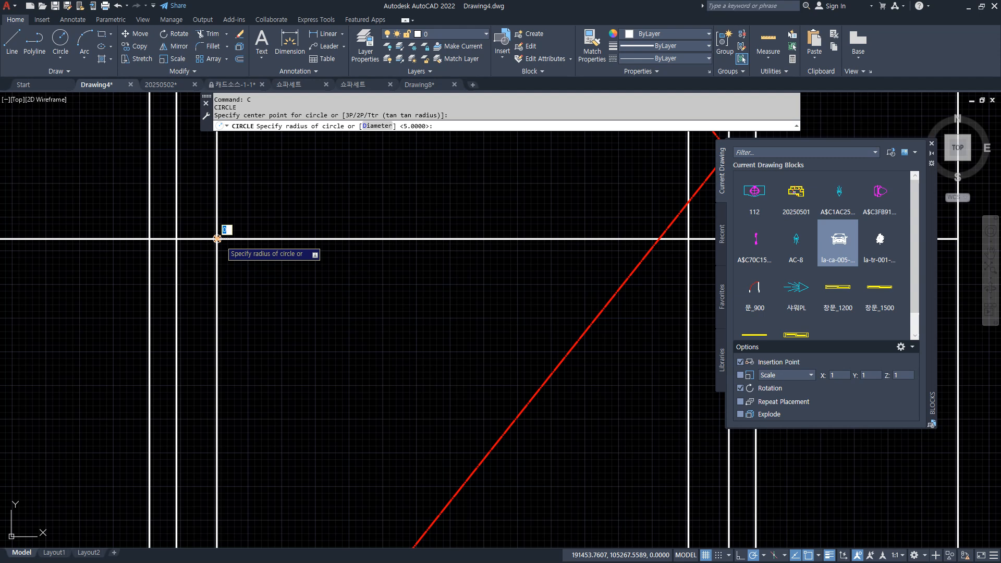
text(30)
key(Return)
Erase the horizontal and inset guide lines around the door handle circle
click(224, 245)
click(212, 230)
text(e)
key(Return)
Copy the plan's wall section facing symbol B, including its doors, to the empty area right of the A-side elevation
scroll(240, 304, down, 5)
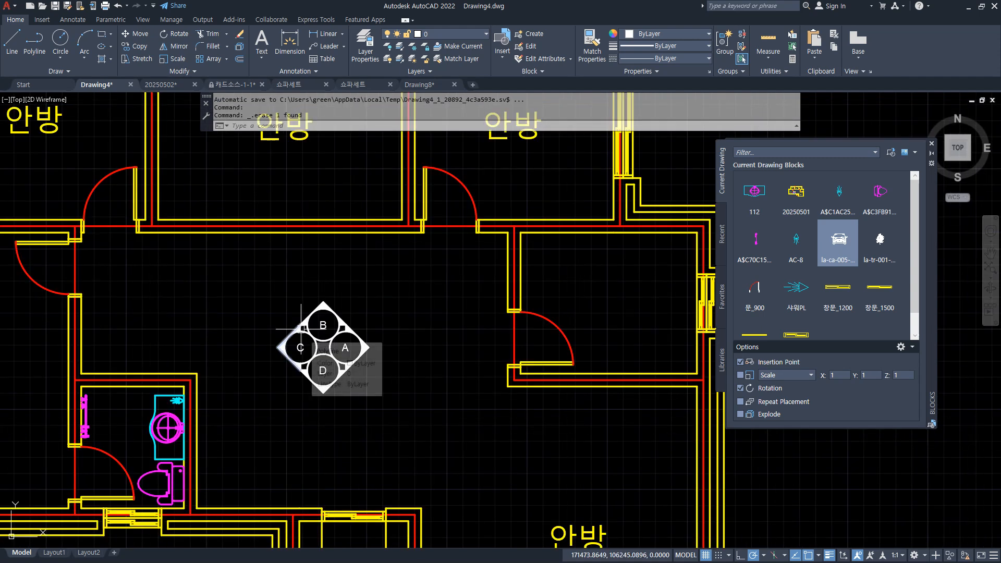
key(Return)
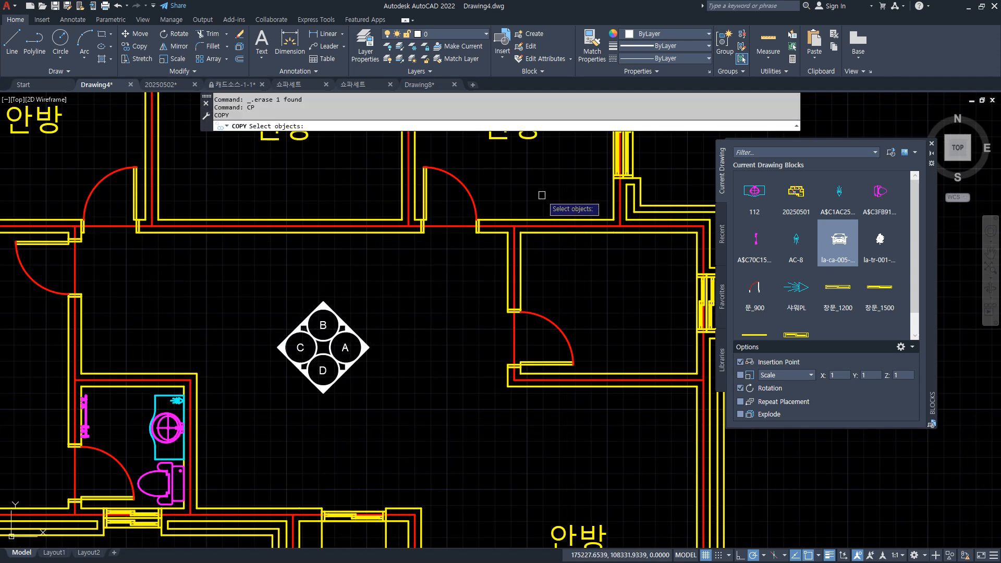
click(542, 196)
click(53, 245)
key(Return)
click(218, 259)
scroll(292, 273, down, 4)
middle_drag(310, 279, 2, 278)
middle_drag(491, 280, 170, 280)
click(186, 265)
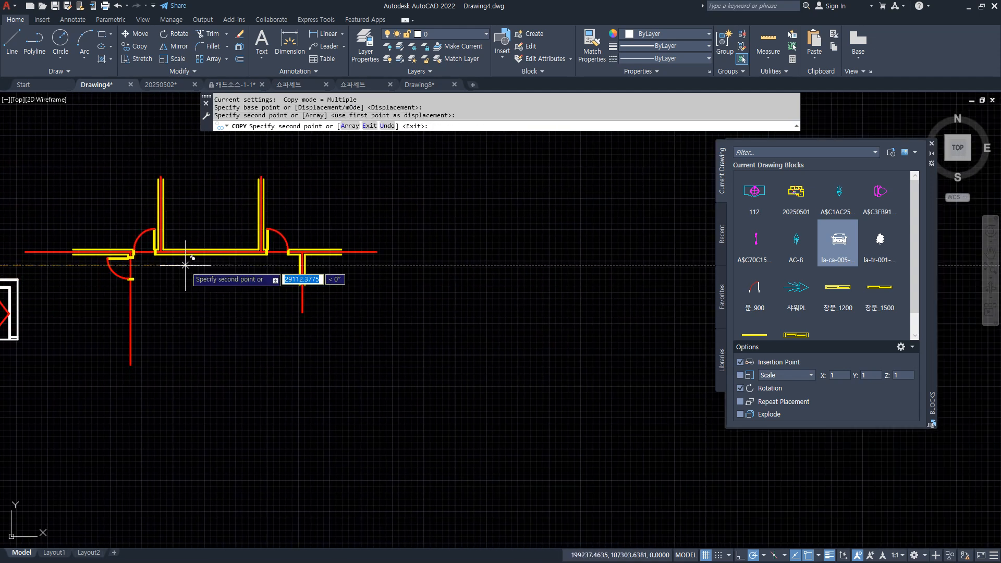
key(Return)
scroll(197, 286, up, 4)
scroll(200, 297, down, 1)
mouse_move(196, 286)
middle_down()
mouse_move(200, 296)
mouse_move(332, 291)
middle_up()
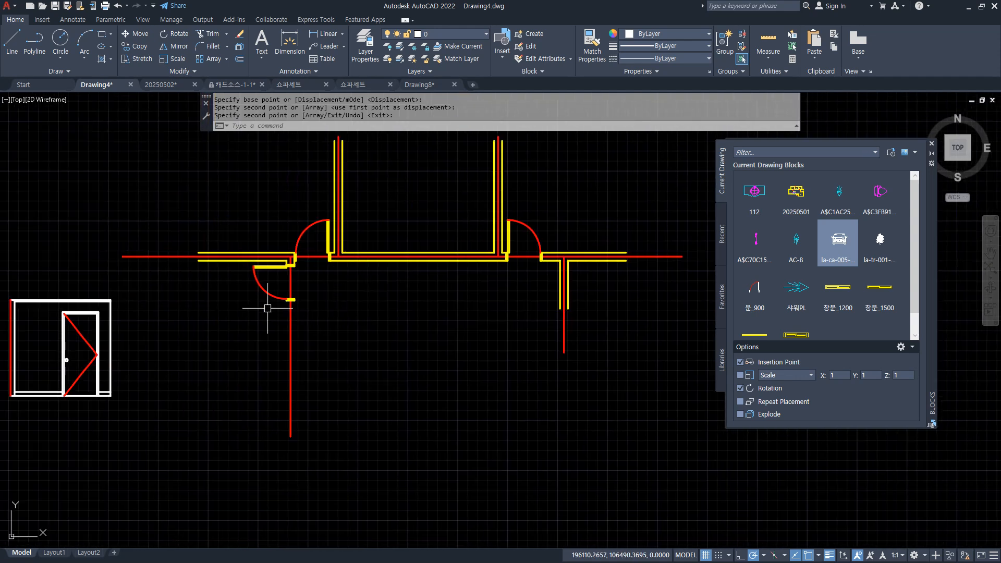
Draw a horizontal floor line from the A-side elevation's lower corner across to beyond the copied wall section
text(l)
key(Return)
scroll(157, 375, up, 2)
click(80, 412)
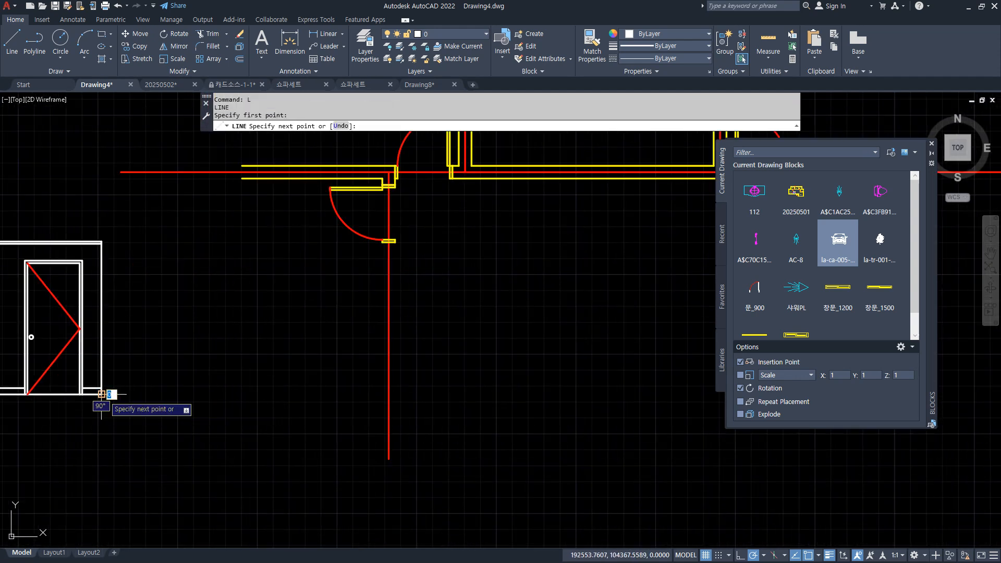
scroll(322, 371, down, 4)
middle_drag(557, 388, 438, 380)
click(491, 378)
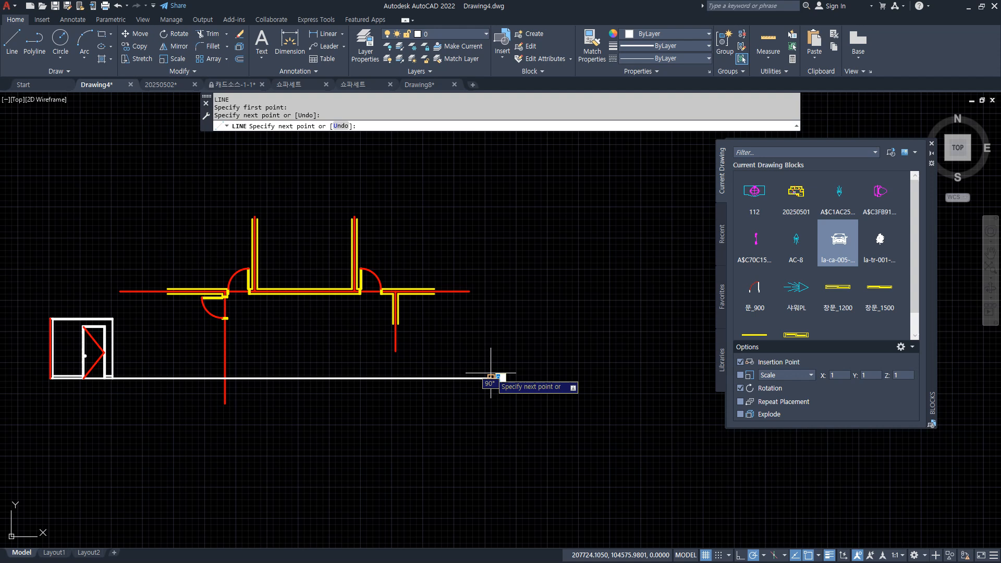
key(Return)
Offset the floor line upward by 2400 to create the B-side ceiling line
key(Return)
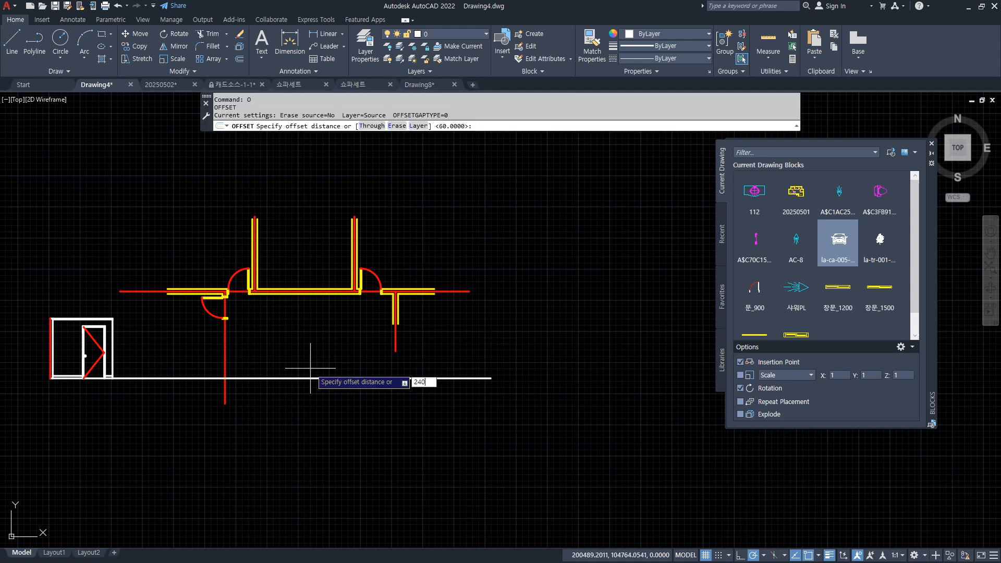
text(2400)
key(Return)
click(311, 378)
click(304, 333)
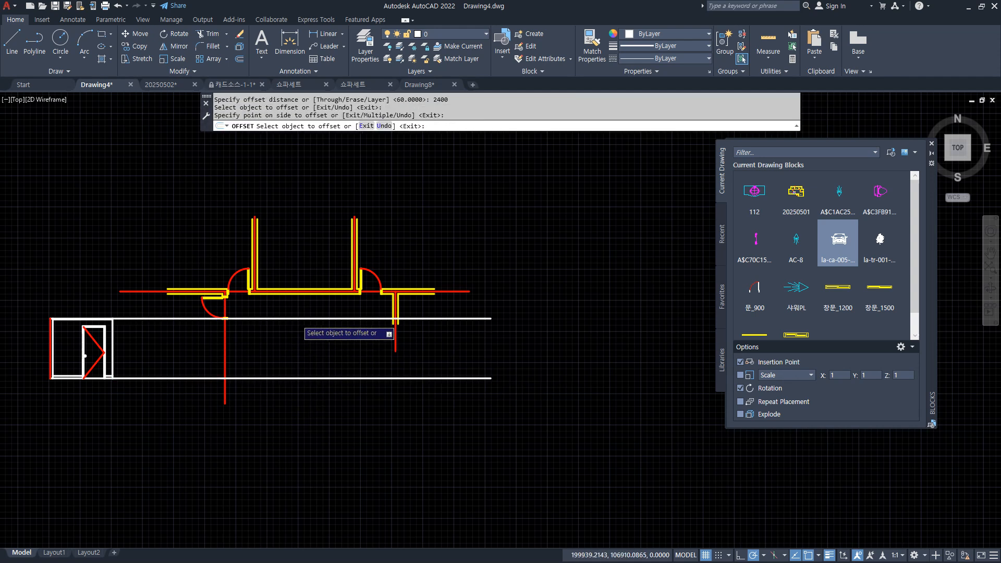
key(Return)
Draw a vertical wall line from the copied section's left inner wall corner straight down to the floor line
scroll(294, 302, up, 3)
scroll(120, 287, up, 5)
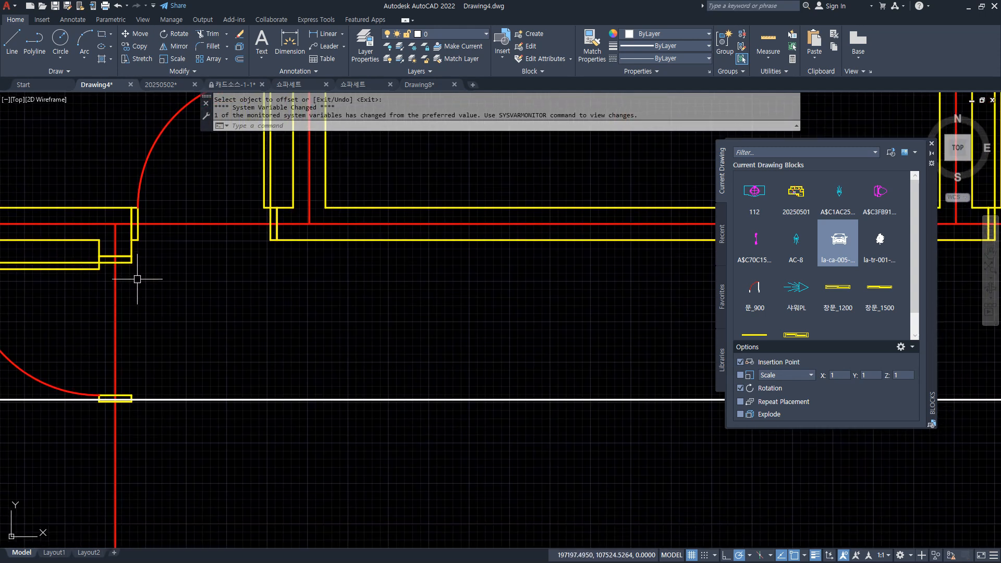
text(l)
key(Return)
click(131, 263)
scroll(126, 411, down, 2)
middle_drag(129, 444, 150, 284)
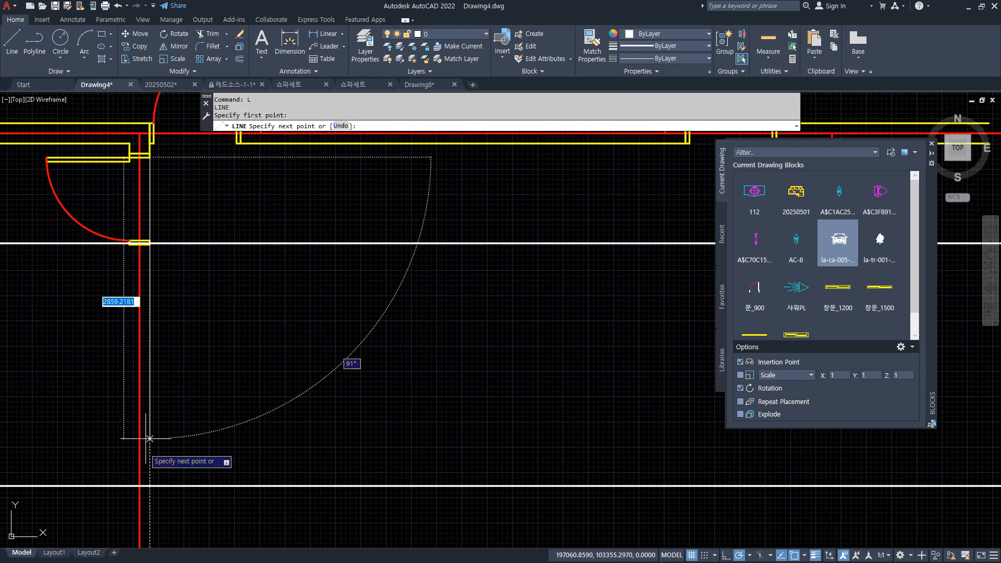
click(150, 486)
key(space)
middle_drag(689, 395, 237, 459)
Extend the copied section's right red wall centreline down to the floor line
key(space)
middle_drag(396, 421, 409, 286)
key(Escape)
text(ex)
key(Return)
click(407, 286)
key(space)
Draw the right wall line along the right wall's inner face, from the ceiling line down to the floor line
text(l)
key(space)
click(395, 156)
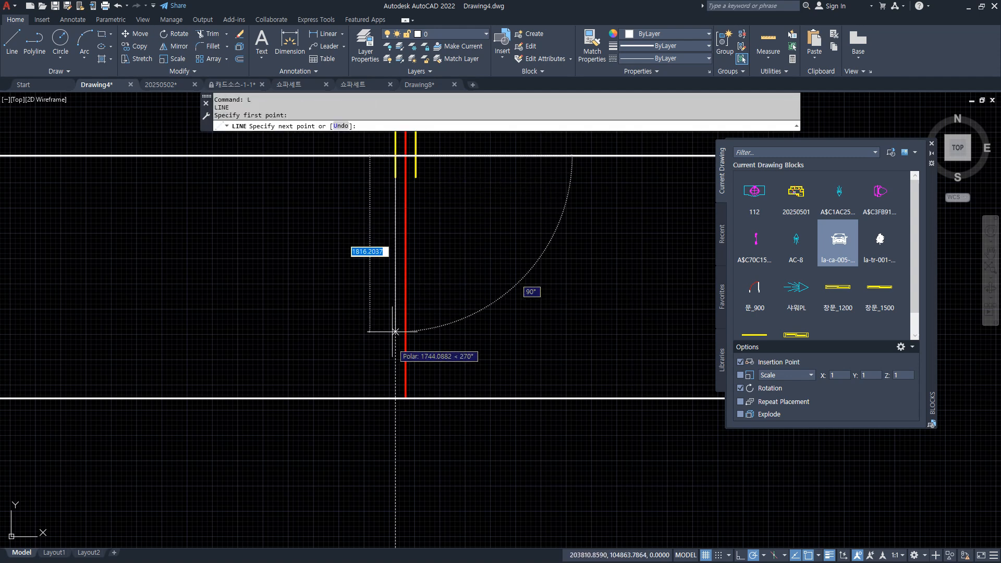
click(395, 398)
key(space)
scroll(280, 313, down, 2)
middle_drag(280, 313, 387, 365)
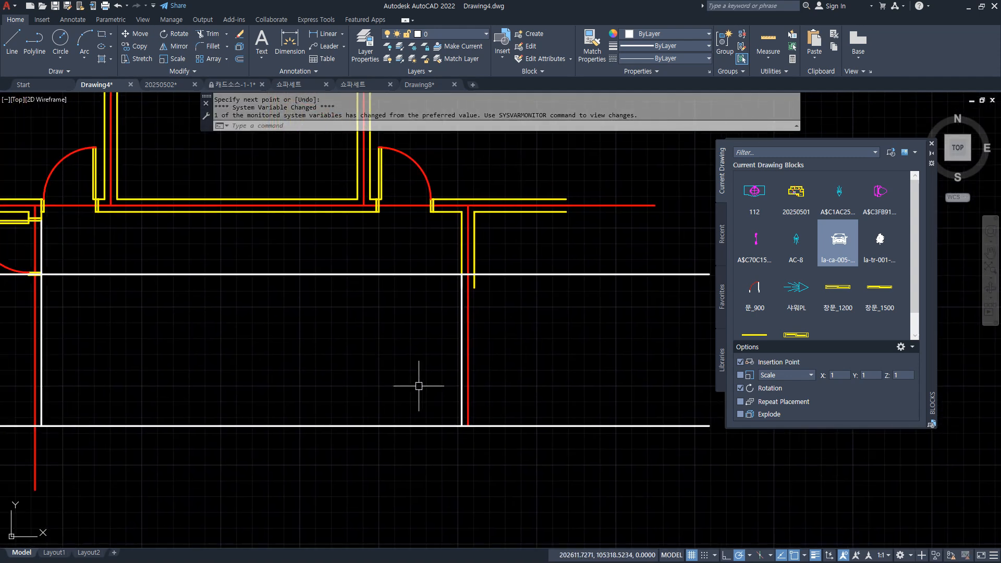
Trim the ends of the ceiling and floor lines that overhang both side walls of the B-side elevation
text(tr)
key(space)
click(530, 456)
drag(525, 253, 496, 476)
middle_drag(190, 344, 334, 329)
mouse_move(129, 276)
mouse_down()
mouse_move(138, 290)
mouse_move(141, 438)
mouse_move(242, 454)
mouse_move(182, 454)
mouse_up()
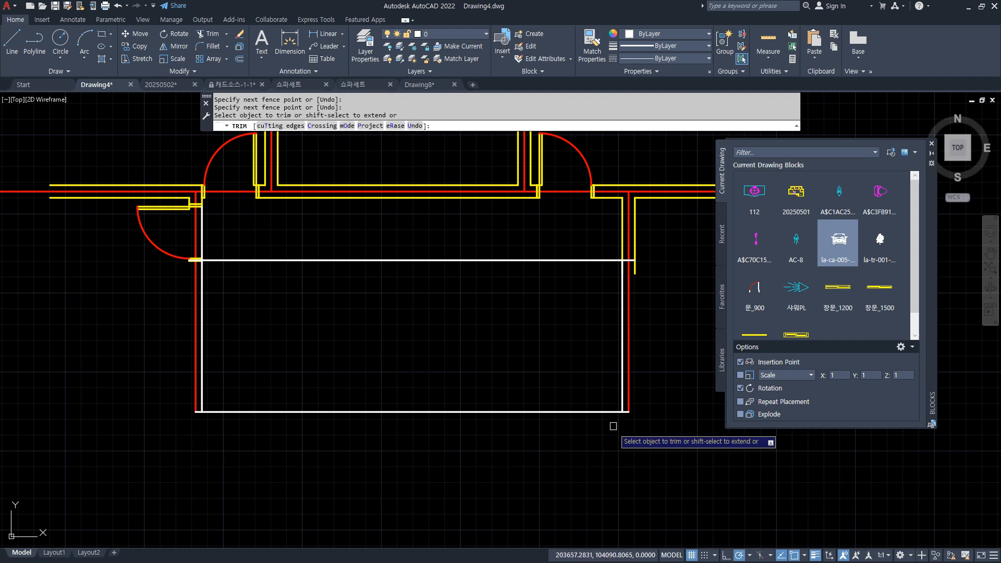
scroll(650, 260, up, 1)
scroll(579, 334, down, 1)
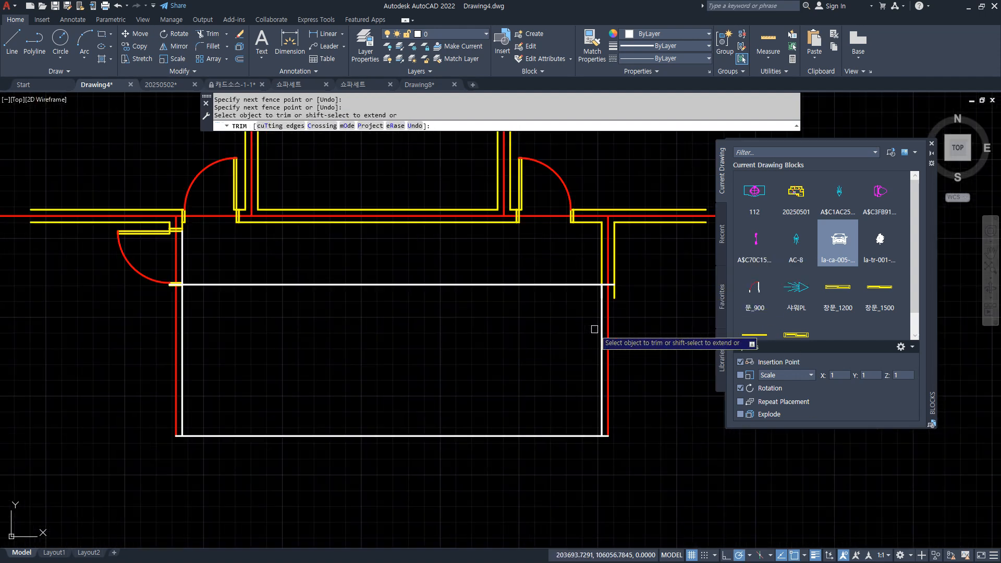
key(Escape)
text(l)
key(Return)
key(Escape)
Offset the B-side ceiling line downward by 36
text(o)
key(Return)
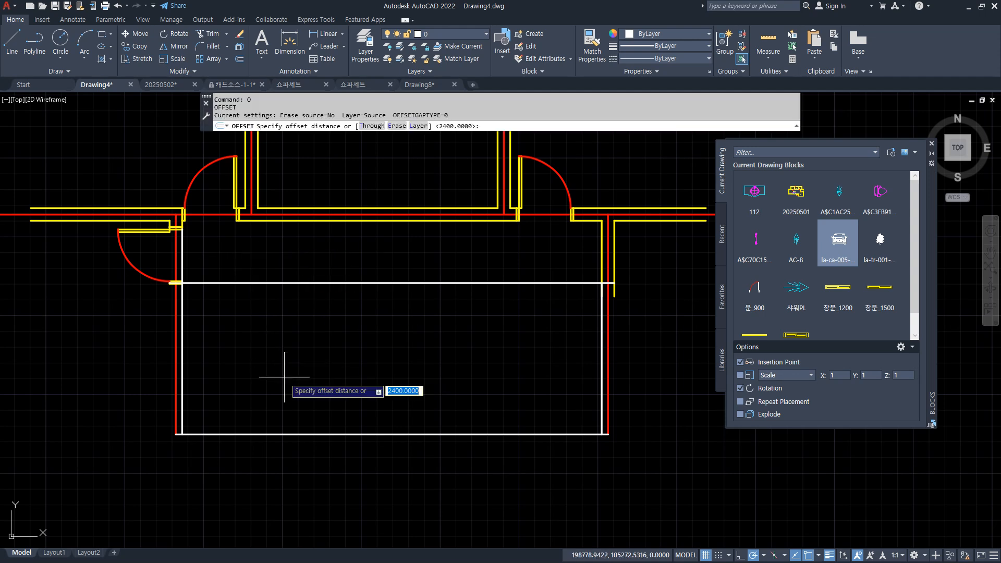
text(36)
key(Return)
click(291, 284)
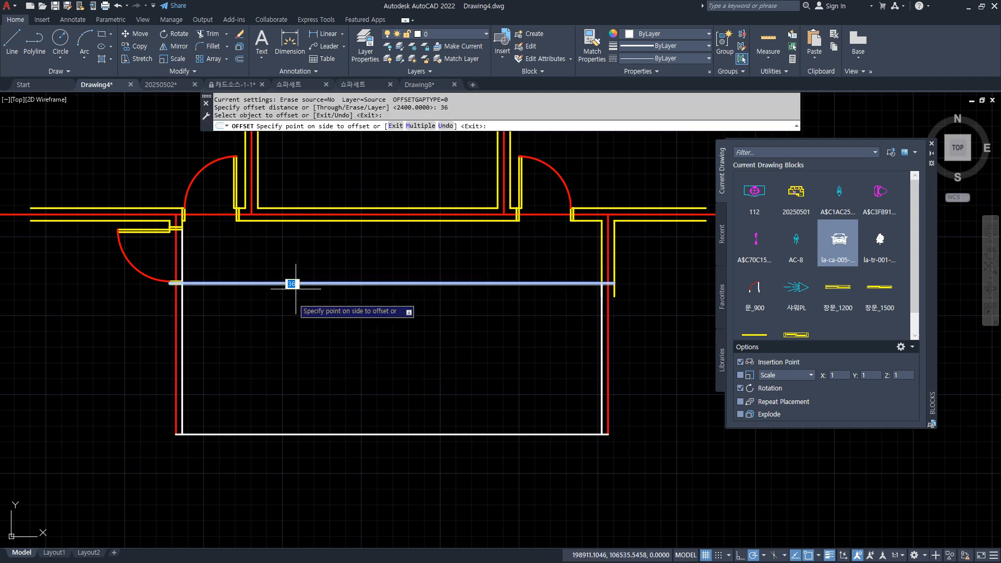
click(285, 327)
key(Return)
Offset the B-side floor line upward by 100 for the baseboard
key(Return)
key(Escape)
key(Return)
text(100)
key(Return)
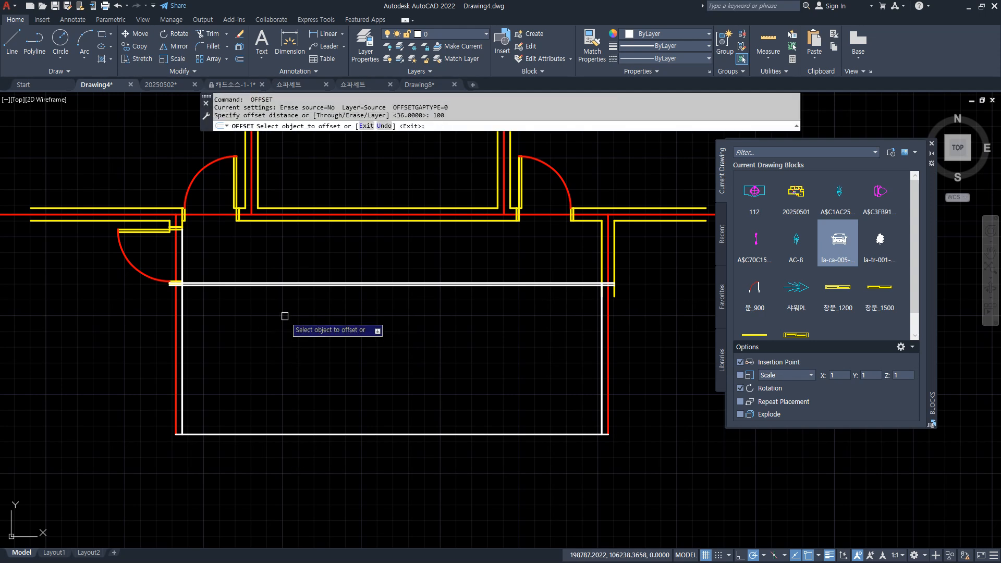
click(265, 434)
click(272, 366)
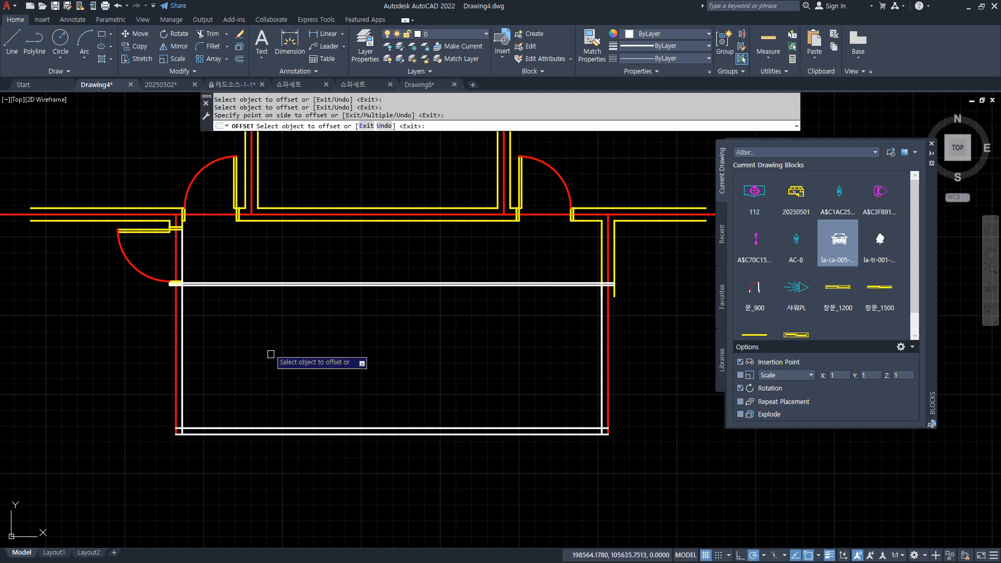
key(Return)
Project the left door's right edge and both edges of the right door from the plan down to the floor line
text(L)
key(Return)
click(239, 221)
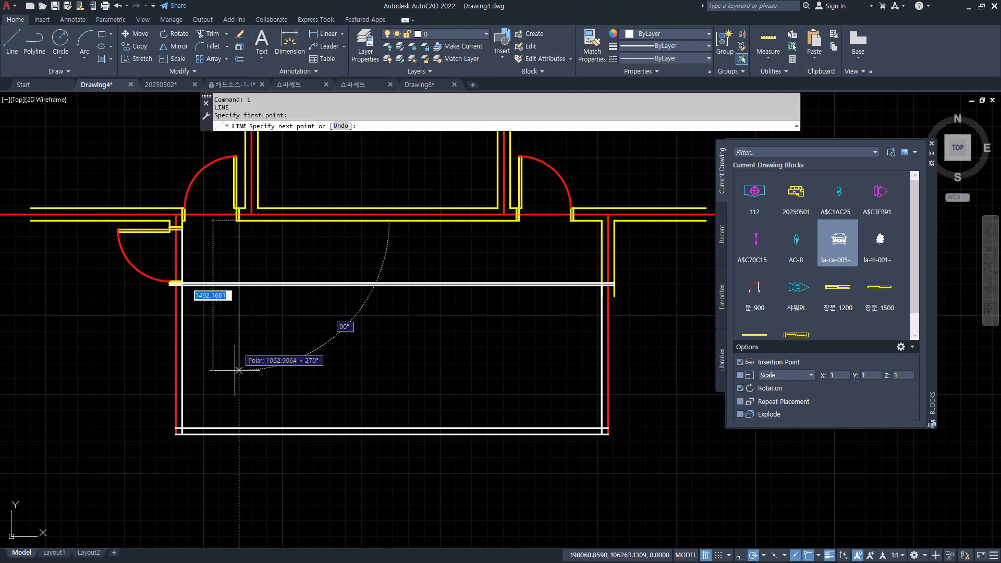
click(239, 434)
key(Return)
key(Return)
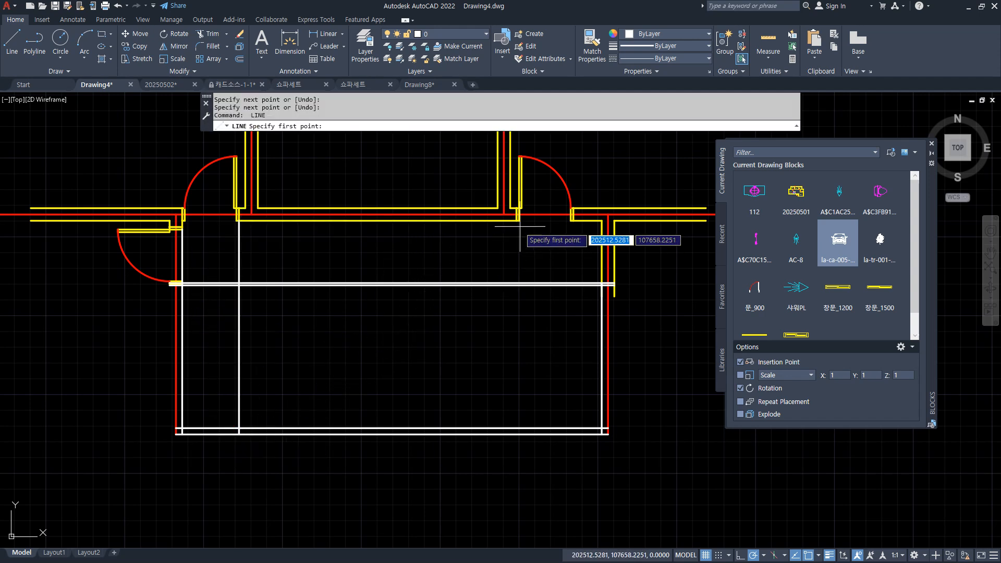
click(516, 220)
click(517, 434)
key(Return)
key(Return)
click(574, 221)
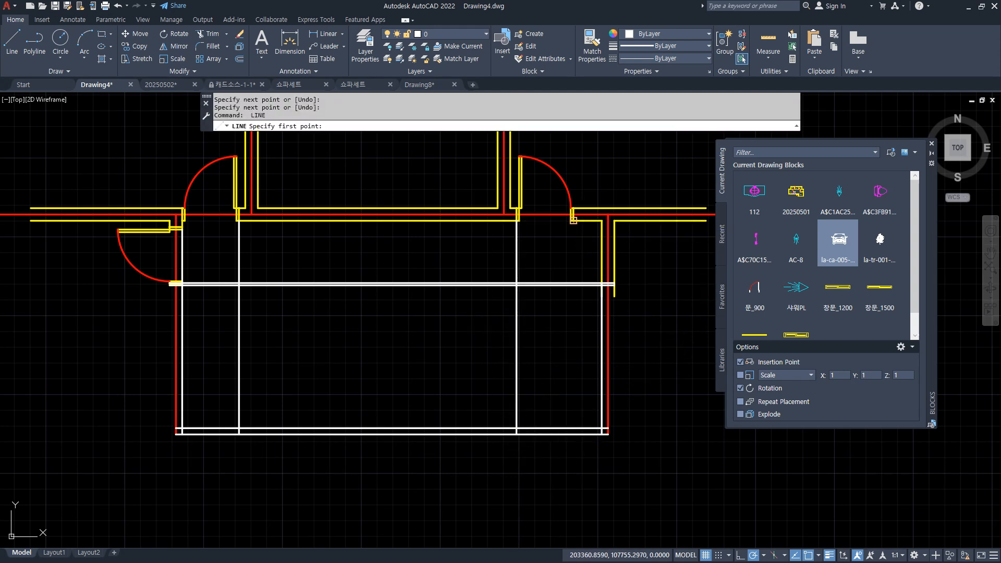
click(573, 435)
Trim the baseboard line out of both door openings and beyond the outer wall lines
scroll(183, 430, up, 2)
text(tr)
key(space)
drag(223, 418, 210, 430)
scroll(174, 425, down, 2)
click(173, 423)
scroll(259, 421, down, 4)
middle_drag(476, 379, 159, 372)
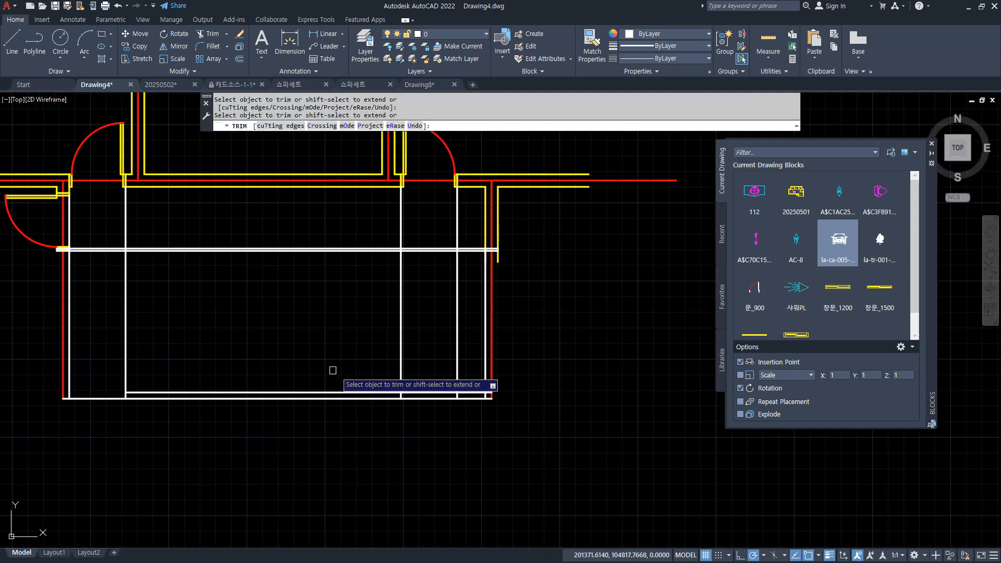
scroll(379, 380, up, 4)
click(477, 412)
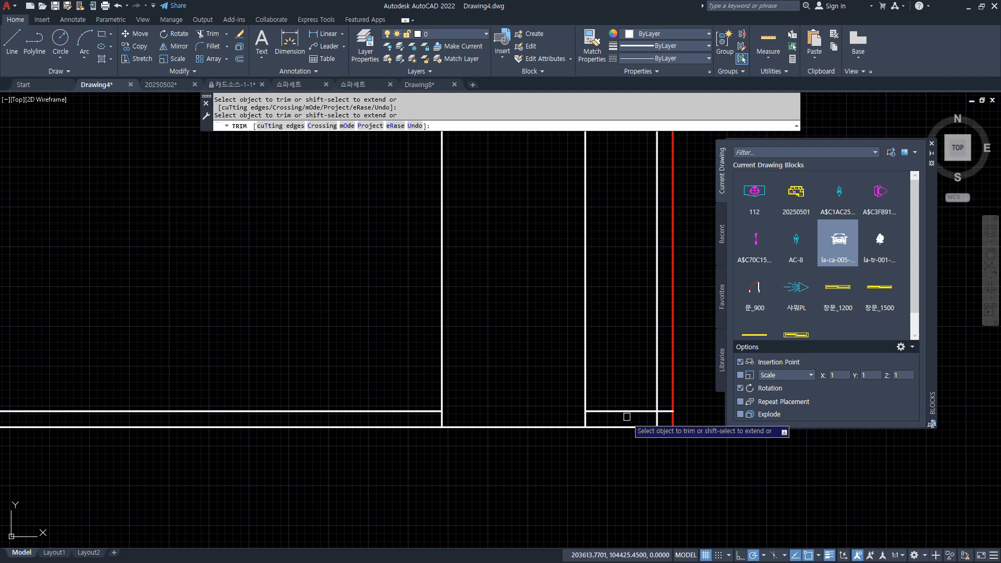
scroll(365, 385, down, 4)
middle_drag(257, 352, 325, 356)
key(space)
Offset the floor line upward by 2100 to create the door head line
text(o)
key(space)
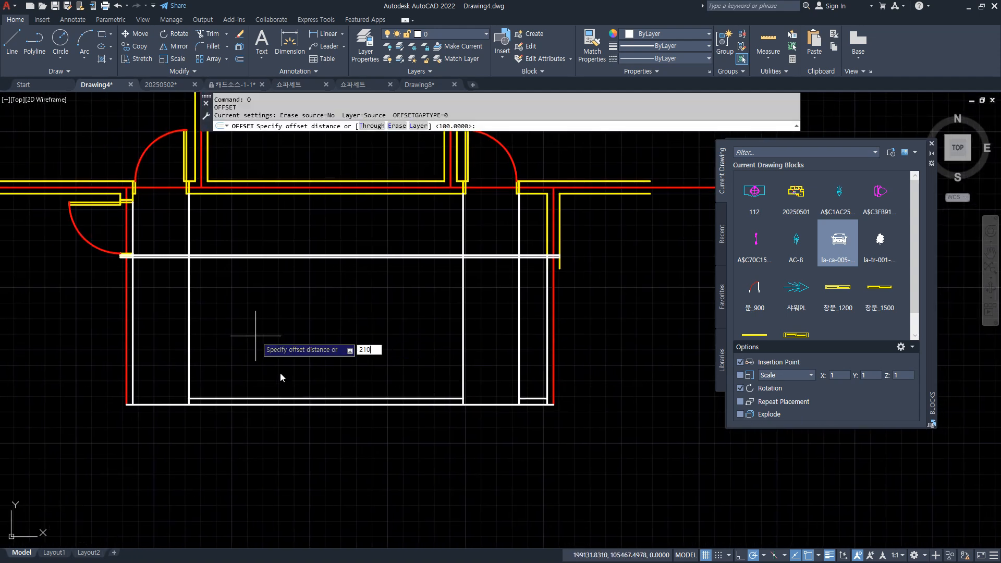
text(2100)
key(space)
click(220, 403)
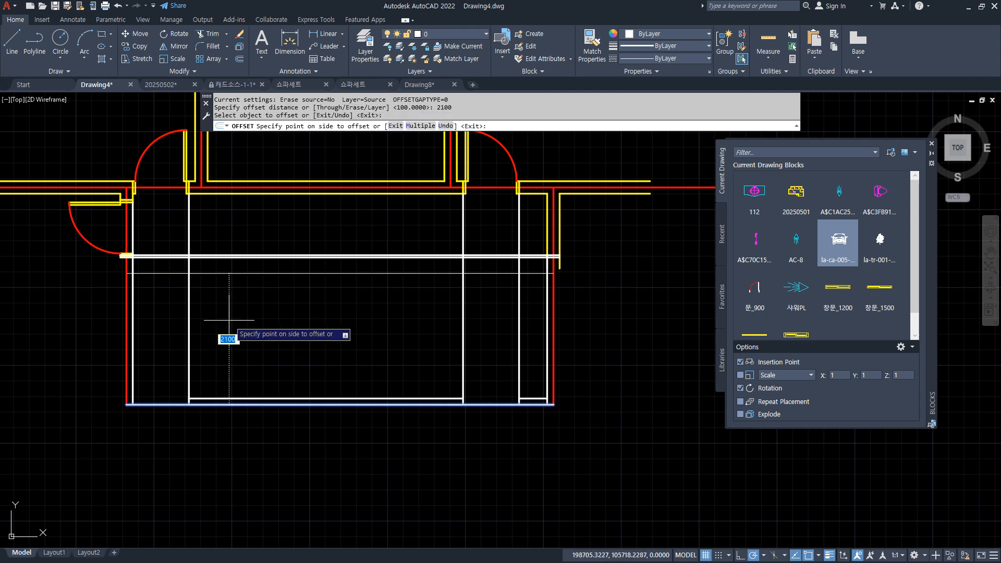
click(129, 277)
key(space)
Square off the left door's upper corners with zero-radius fillets and trim the head line between the two doors
text(f)
key(space)
click(133, 282)
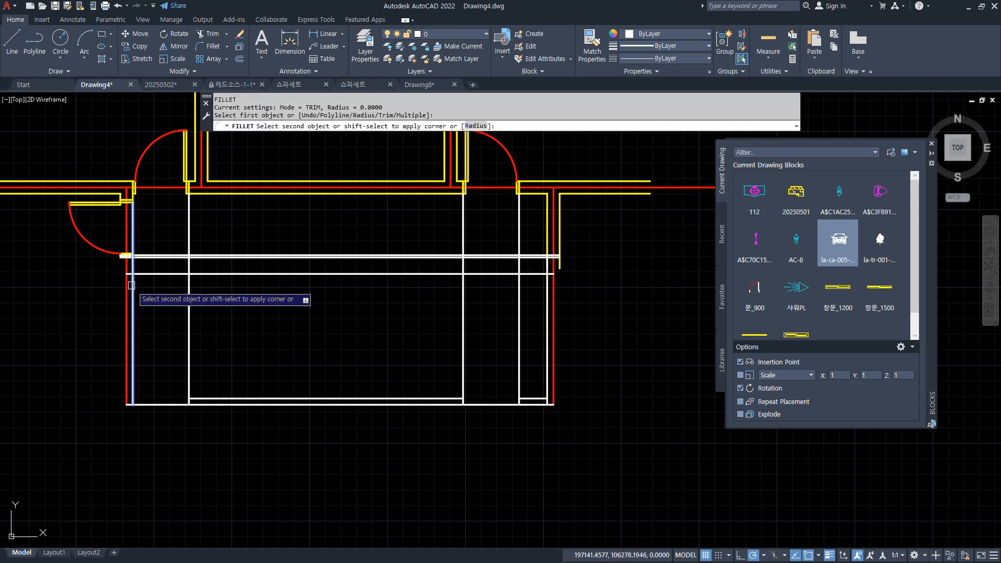
click(263, 275)
text(tr)
key(space)
click(323, 274)
text(f)
key(space)
click(183, 275)
click(189, 285)
Fillet the right door's head line and edge lines into square upper corners
key(space)
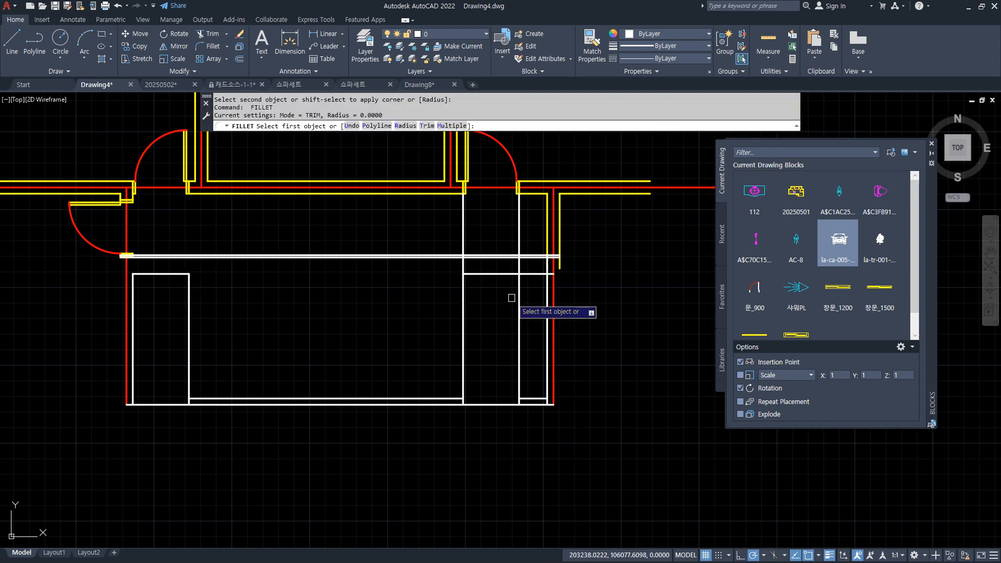
click(486, 274)
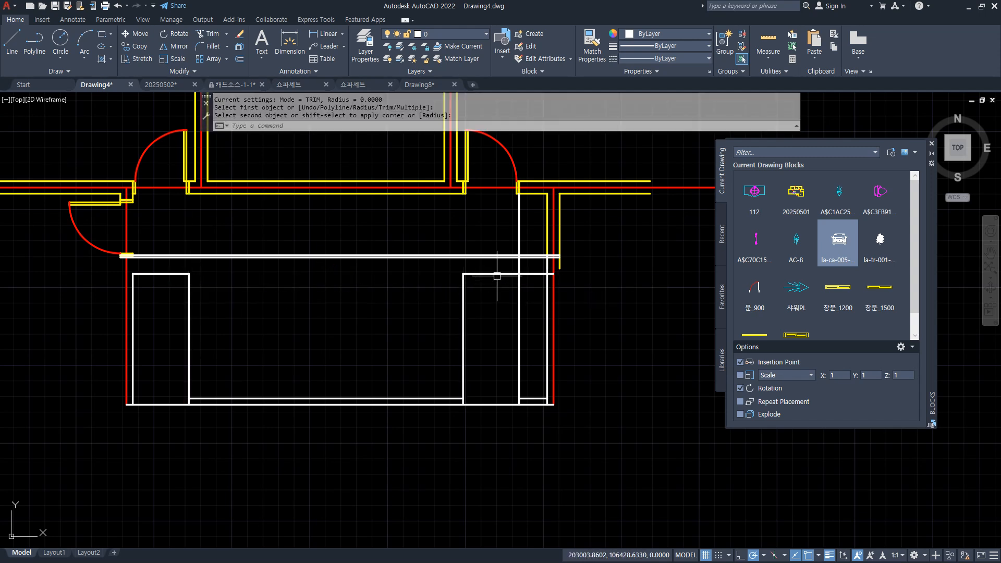
click(519, 308)
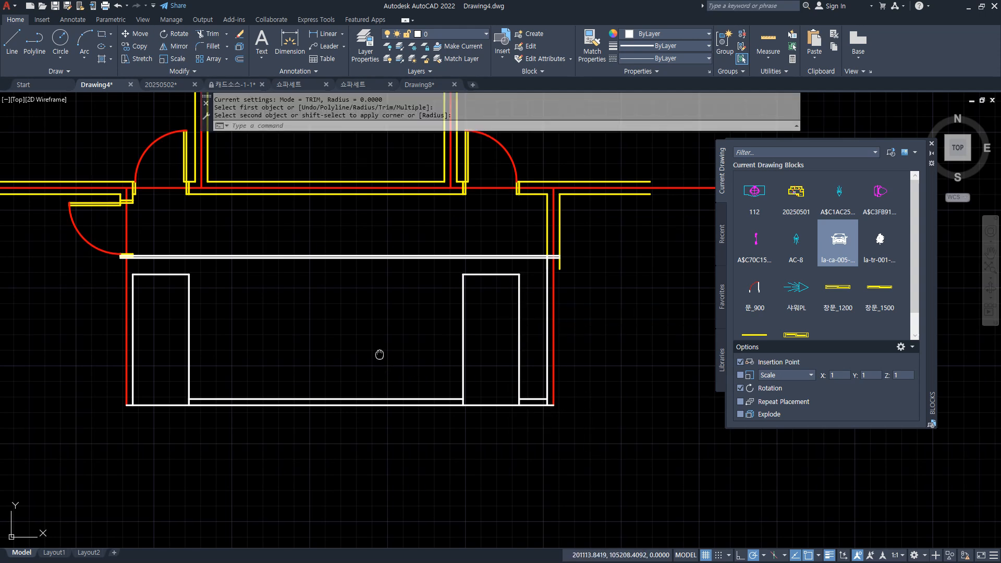
middle_drag(380, 353, 388, 386)
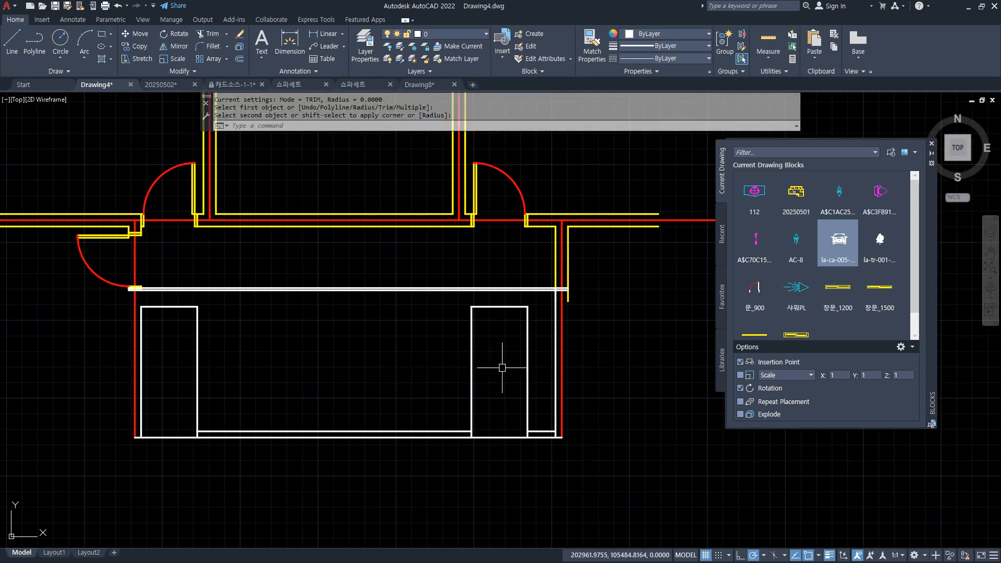
middle_drag(369, 232, 362, 349)
mouse_move(360, 368)
mouse_down()
mouse_move(320, 335)
mouse_move(409, 346)
mouse_up()
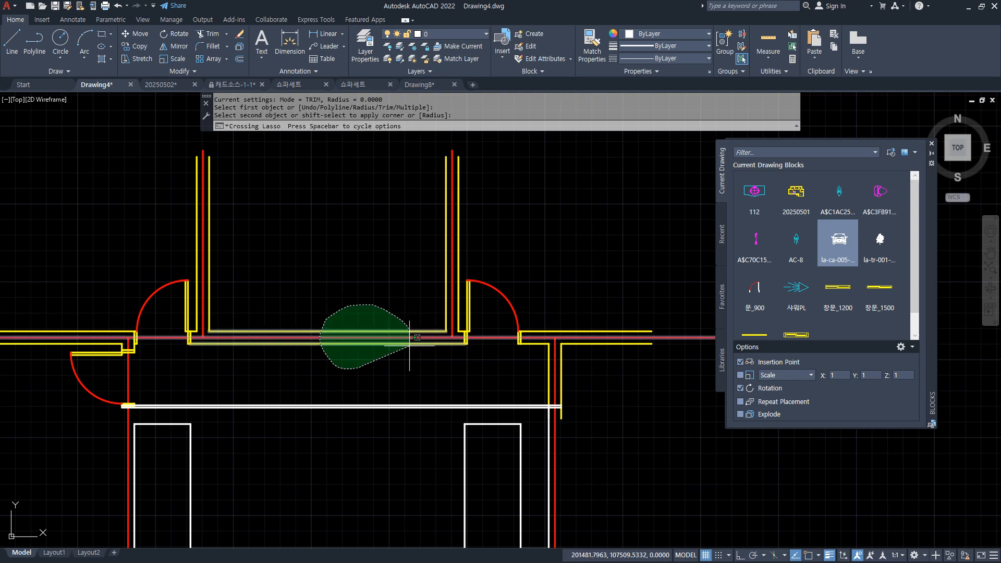
drag(309, 358, 390, 312)
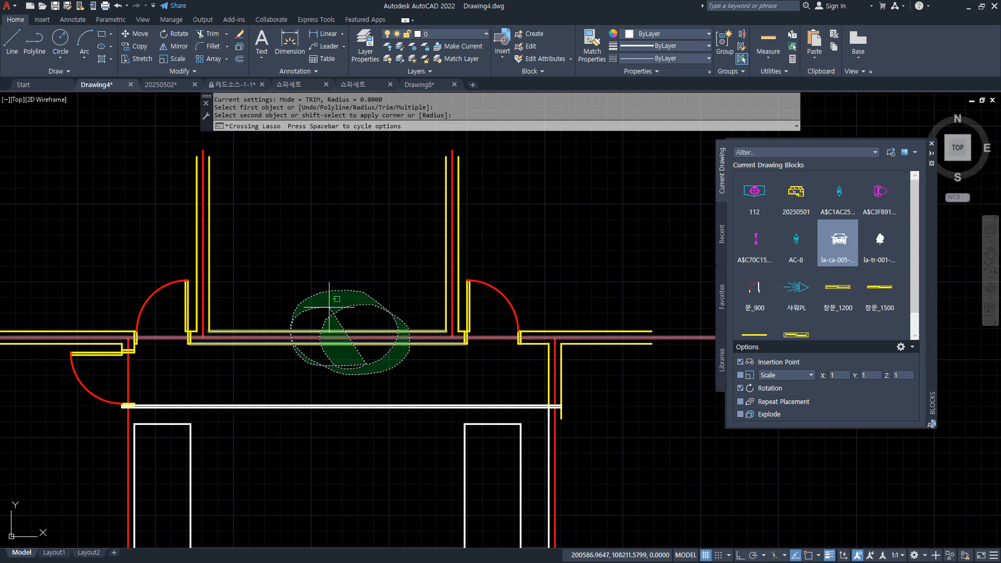
drag(326, 299, 318, 305)
key(Escape)
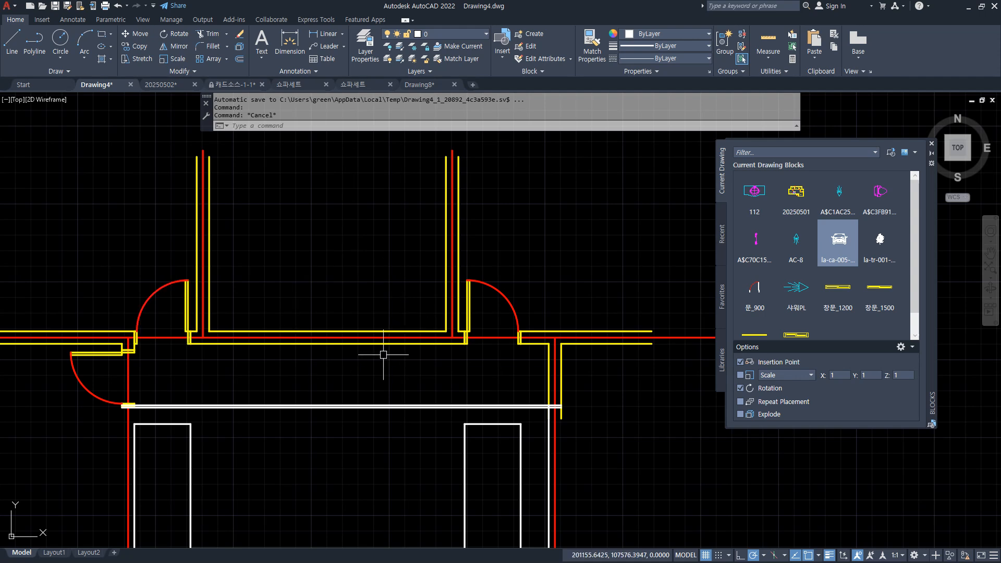
key(Return)
scroll(351, 348, up, 2)
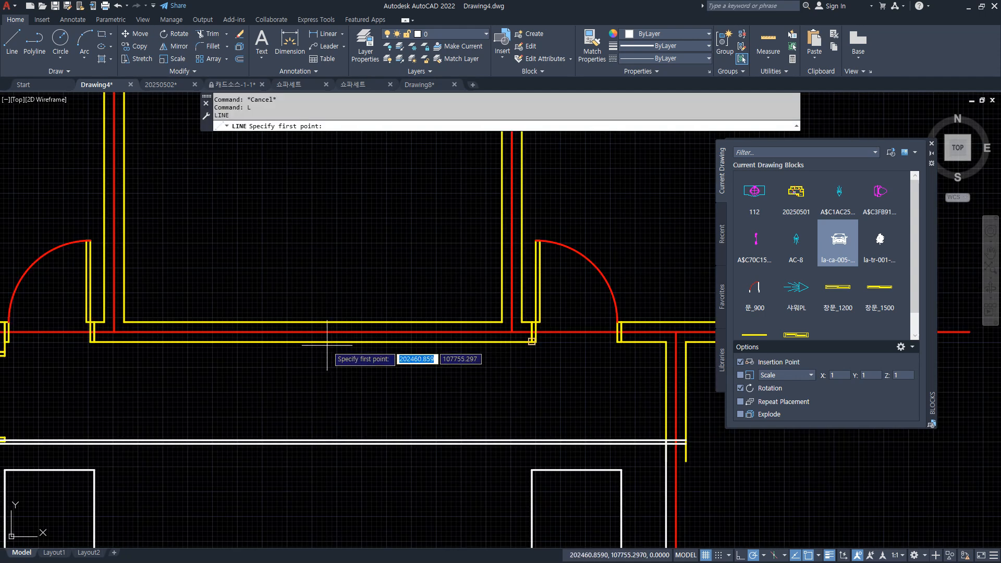
text(MID)
key(Return)
click(320, 345)
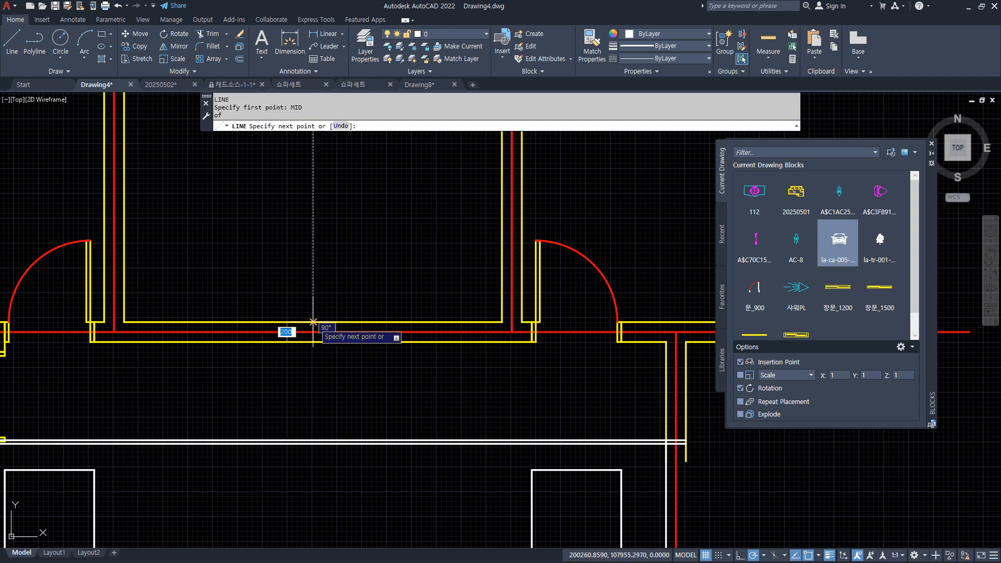
key(Escape)
Draw a 200 long line across the wall between the doors, starting at its lower face's midpoint
key(Return)
text(MID)
key(Return)
click(313, 341)
text(200)
key(Return)
key(Return)
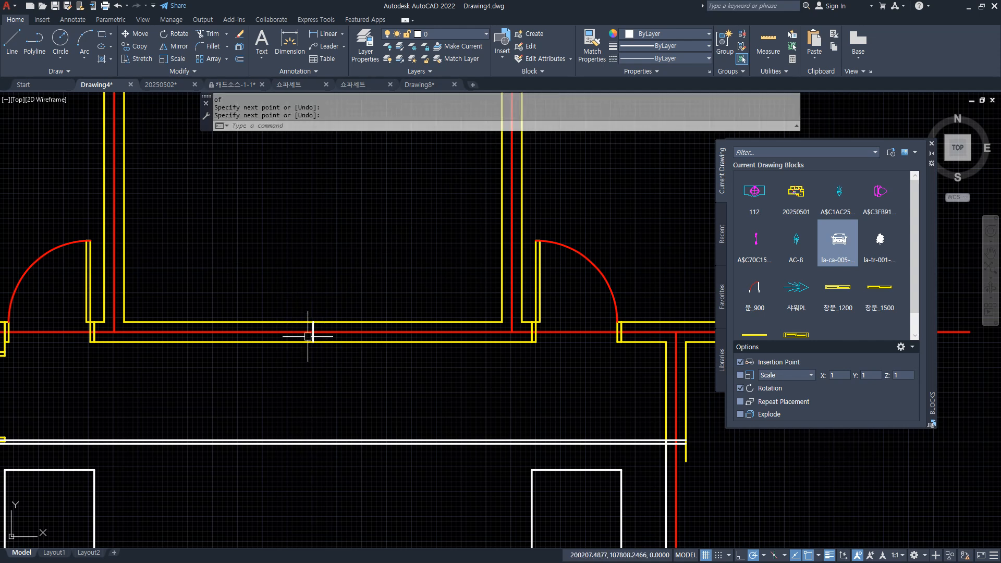
Offset the cross line at the wall's middle by 900 to both sides
scroll(308, 336, up, 3)
text(O)
key(Return)
text(900)
key(Return)
scroll(311, 337, up, 2)
click(315, 335)
click(325, 340)
click(316, 342)
click(246, 346)
key(Return)
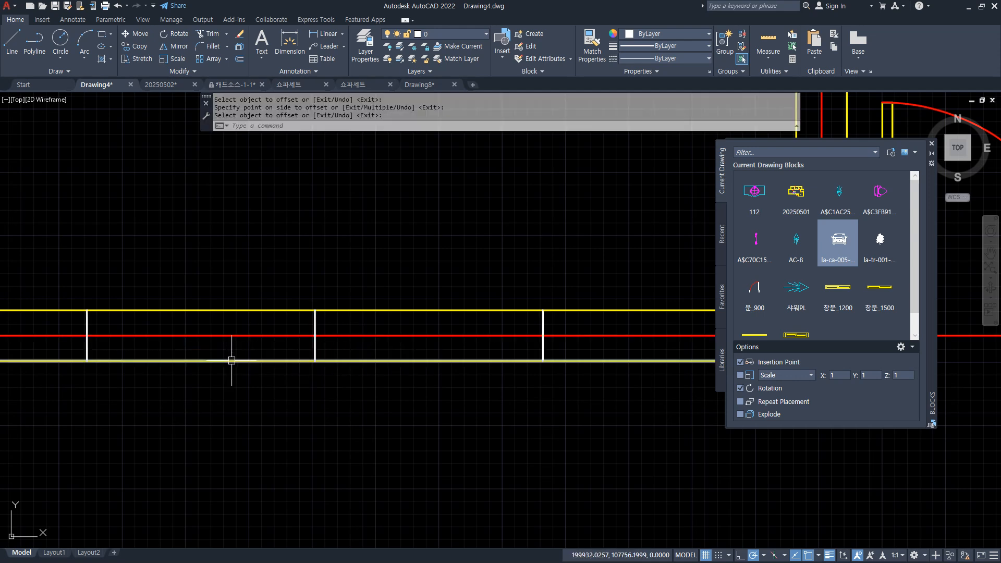
Offset the upper face line of the wall between the doors inward by 50
text(O)
key(Return)
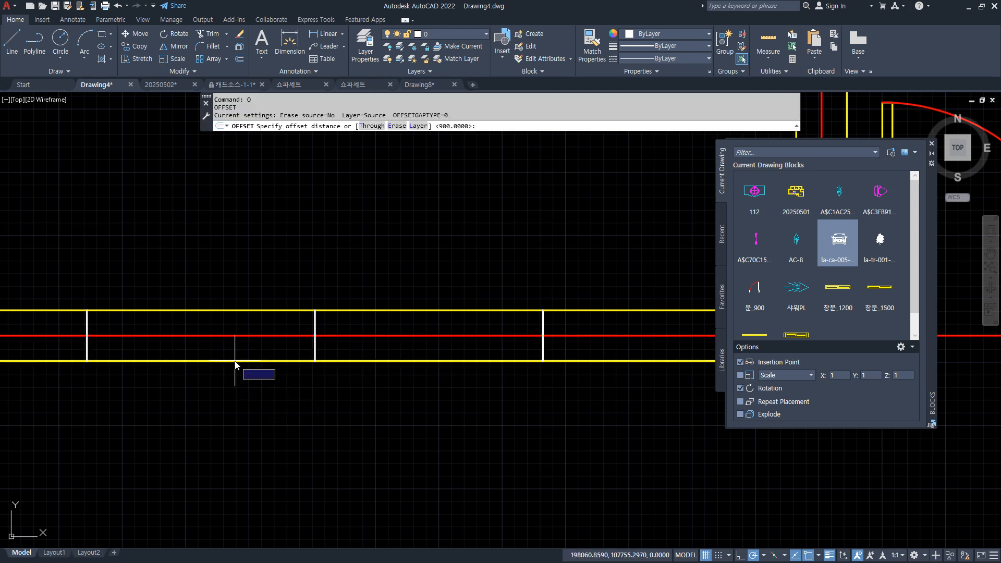
text(50)
key(Return)
click(227, 311)
click(219, 329)
key(Return)
scroll(81, 311, up, 2)
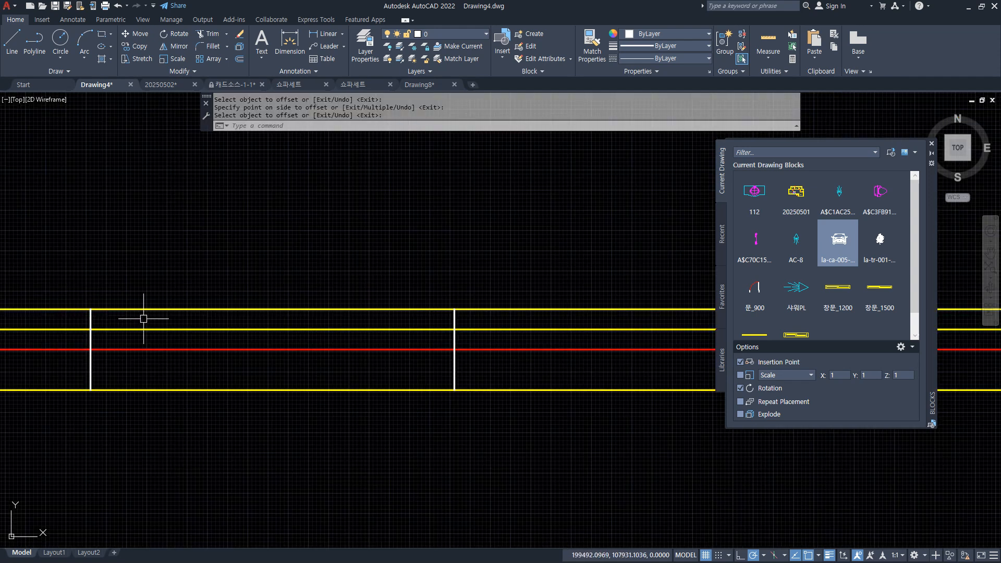
Fillet the left cross line and the inner offset line into a square corner
text(f)
key(Return)
click(91, 335)
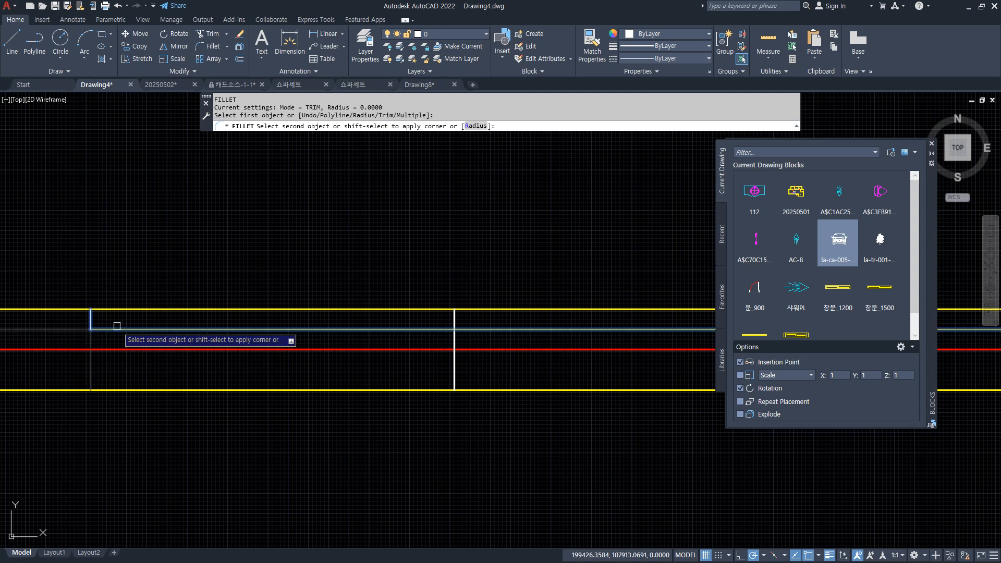
click(117, 327)
Trim the inner offset line back to the middle cross line and erase its remaining piece on the right
scroll(324, 349, down, 4)
scroll(487, 337, up, 2)
text(tr)
key(Return)
click(437, 323)
key(Return)
click(483, 327)
text(e)
key(Return)
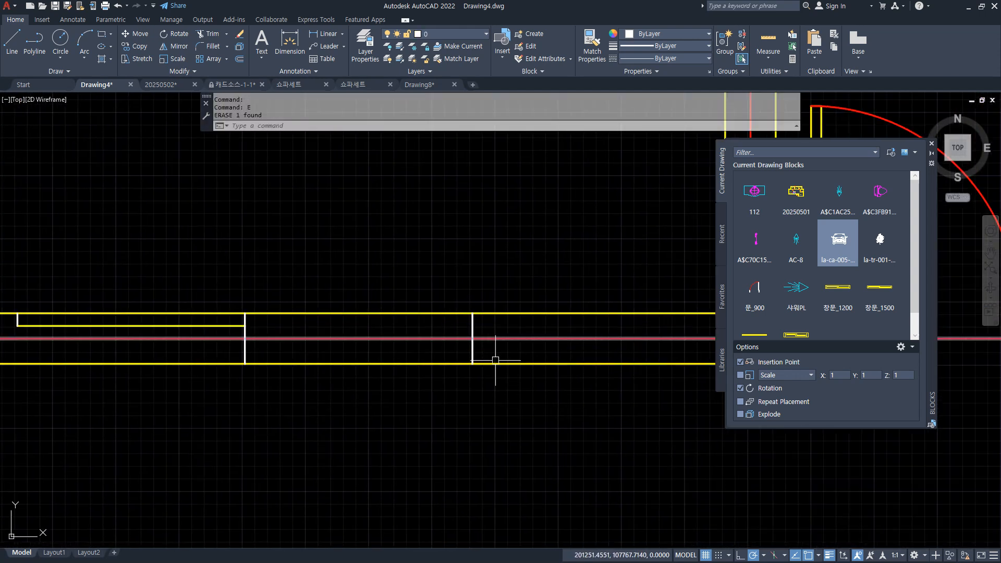
Trim both wall face lines between the middle and right cross lines to open the doorway
scroll(287, 359, up, 2)
text(tr)
key(Return)
click(350, 362)
click(350, 288)
key(Return)
Draw a 900 by 35 rectangle as the sliding door panel inside the wall recess
scroll(201, 320, down, 3)
scroll(62, 308, up, 3)
scroll(63, 308, up, 2)
text(REC)
key(Return)
click(104, 296)
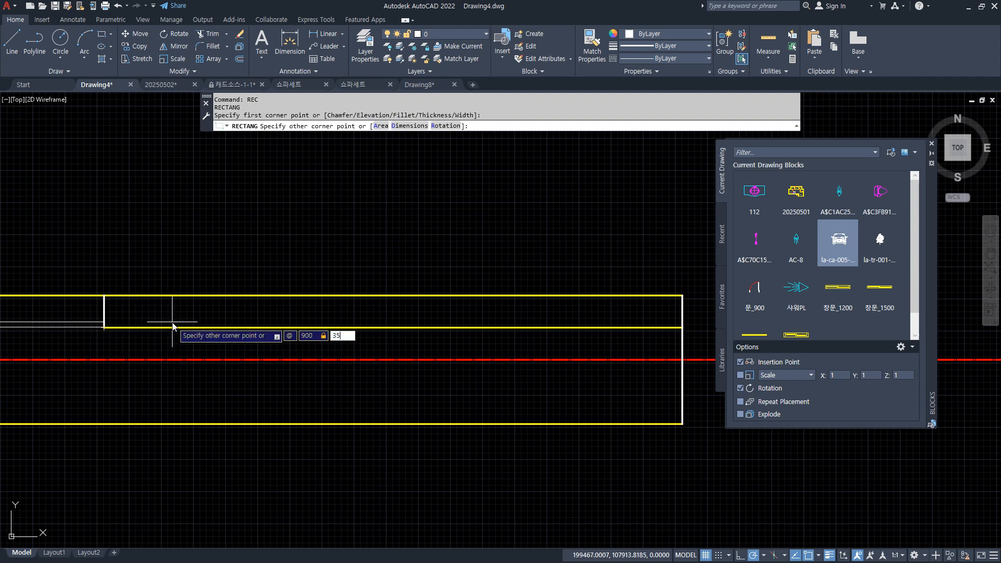
key(Return)
text(M)
key(Return)
click(164, 305)
key(Return)
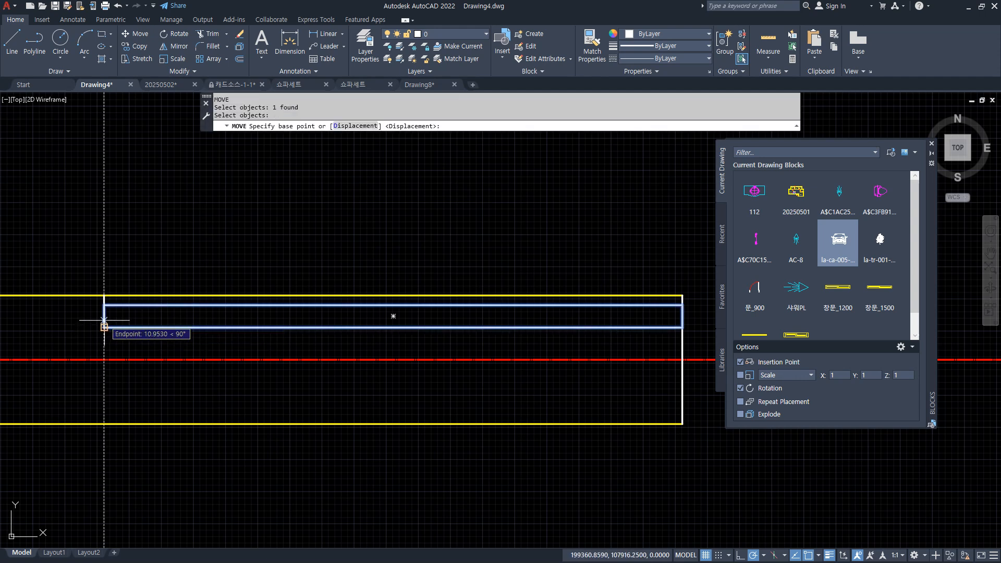
text(MID)
key(Return)
click(105, 319)
key(Escape)
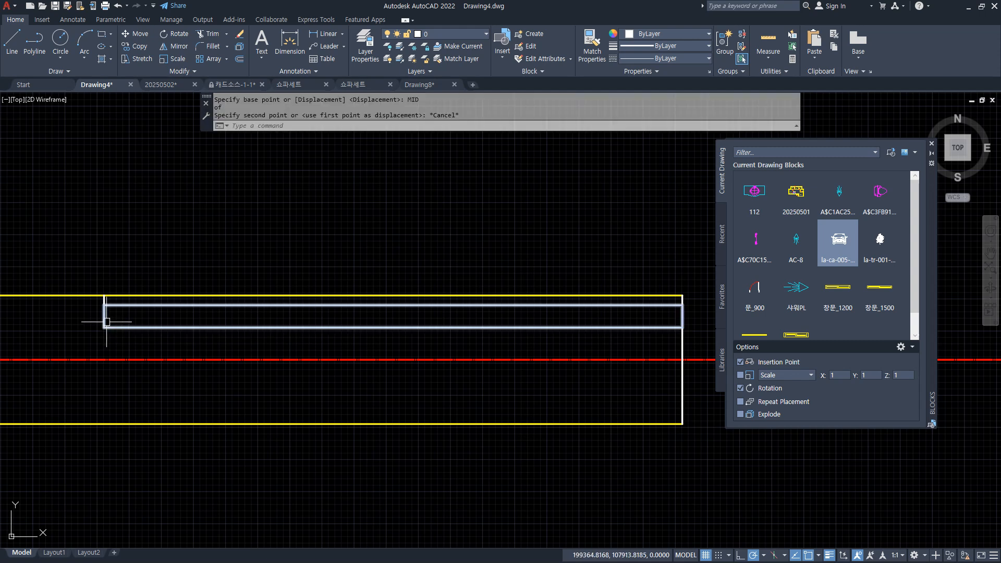
text(MID)
key(Return)
click(122, 304)
key(Escape)
key(Return)
key(Escape)
key(Escape)
Move the sliding door panel up so its upper edge lies on the wall's upper face
text(M)
key(Return)
click(123, 305)
key(Return)
click(105, 305)
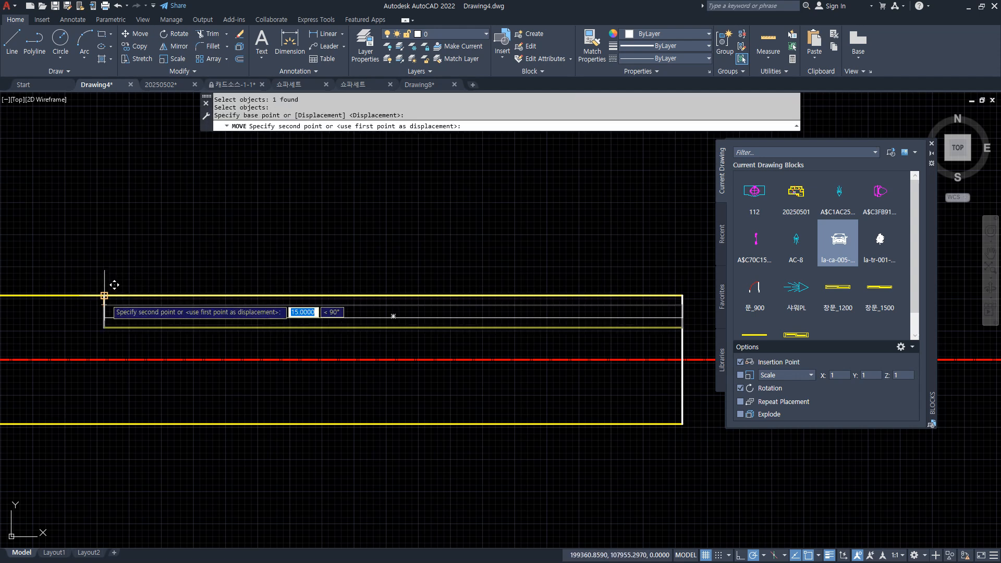
click(110, 292)
scroll(257, 346, down, 3)
Move the sliding door panel horizontally to the right so that about half of it extends into the opening
text(M)
key(Return)
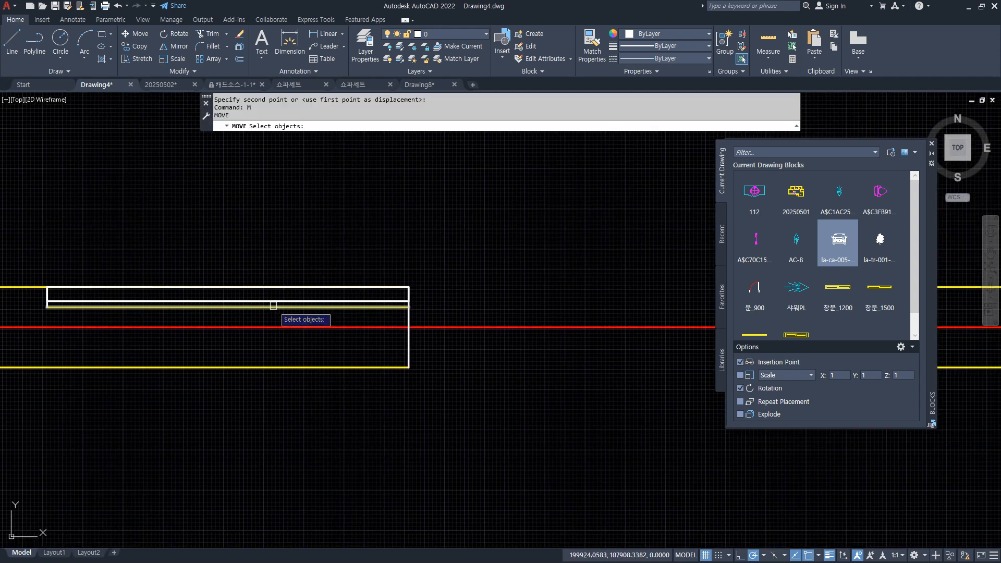
click(273, 301)
key(Return)
click(143, 257)
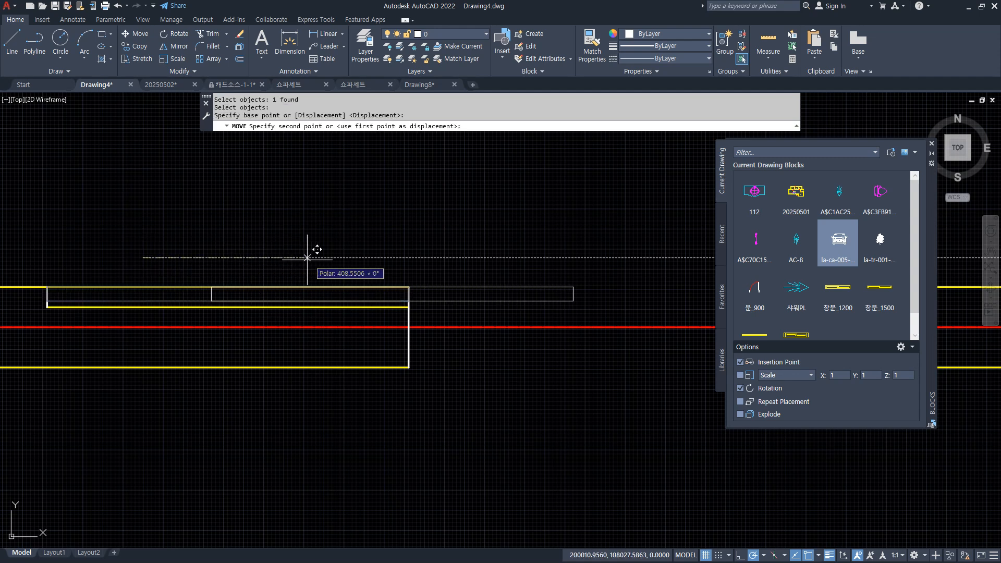
click(323, 259)
scroll(321, 359, down, 3)
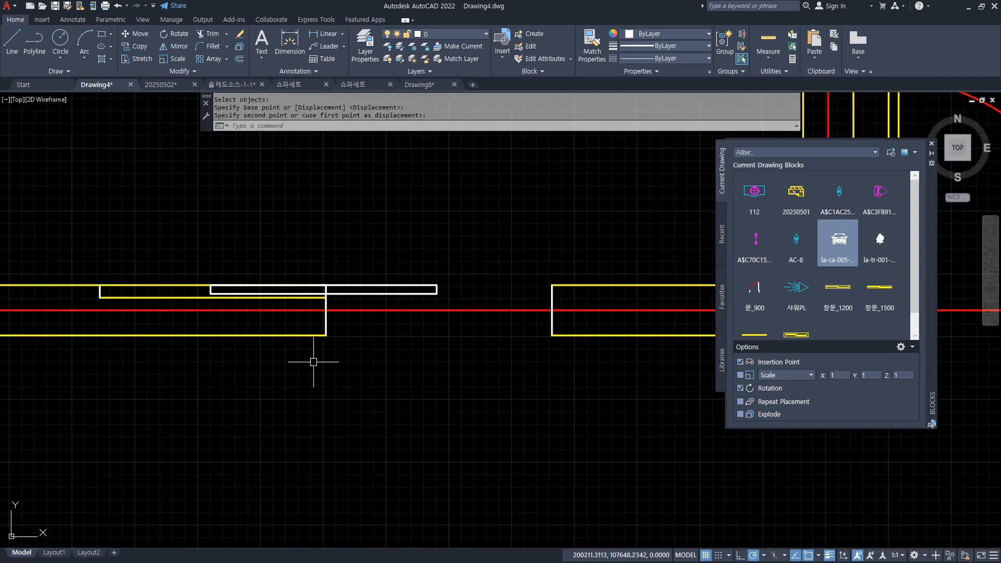
Trim the part of the opening's left jamb line that crosses the recess and the sliding panel
scroll(327, 289, up, 2)
text(tr)
key(Return)
key(Return)
Draw vertical lines from the opening's right and left jambs down to the elevation's floor line
scroll(385, 409, down, 2)
mouse_move(384, 409)
middle_down()
mouse_move(385, 334)
mouse_move(365, 345)
mouse_move(336, 240)
middle_up()
scroll(366, 333, down, 2)
scroll(337, 242, down, 2)
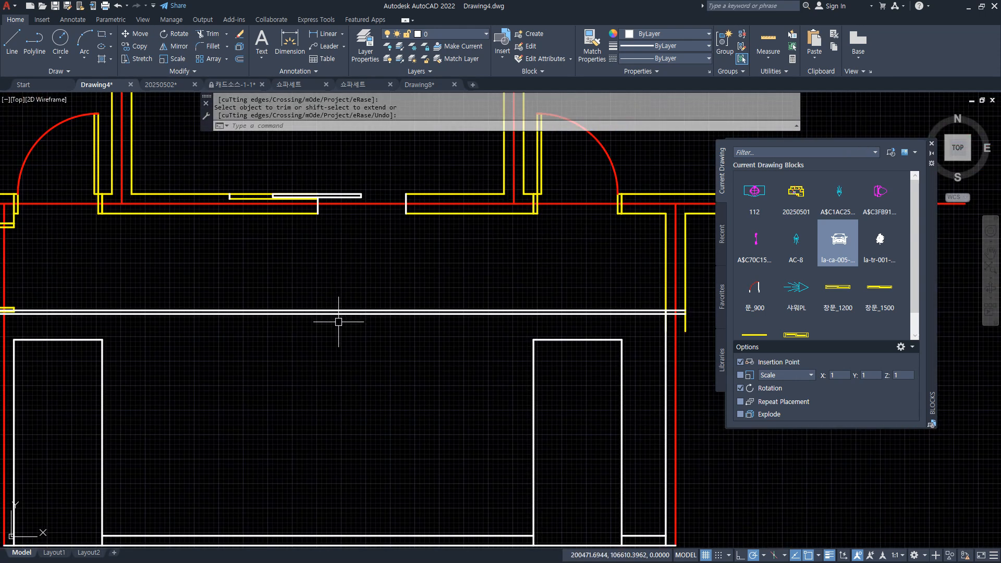
text(L)
key(Return)
click(406, 214)
scroll(407, 388, down, 2)
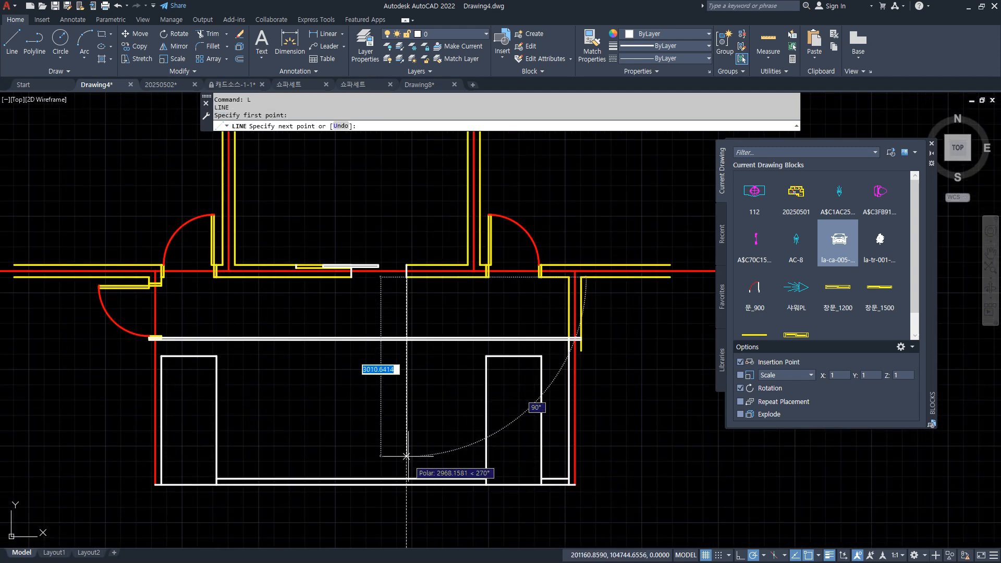
click(406, 484)
key(Return)
key(Return)
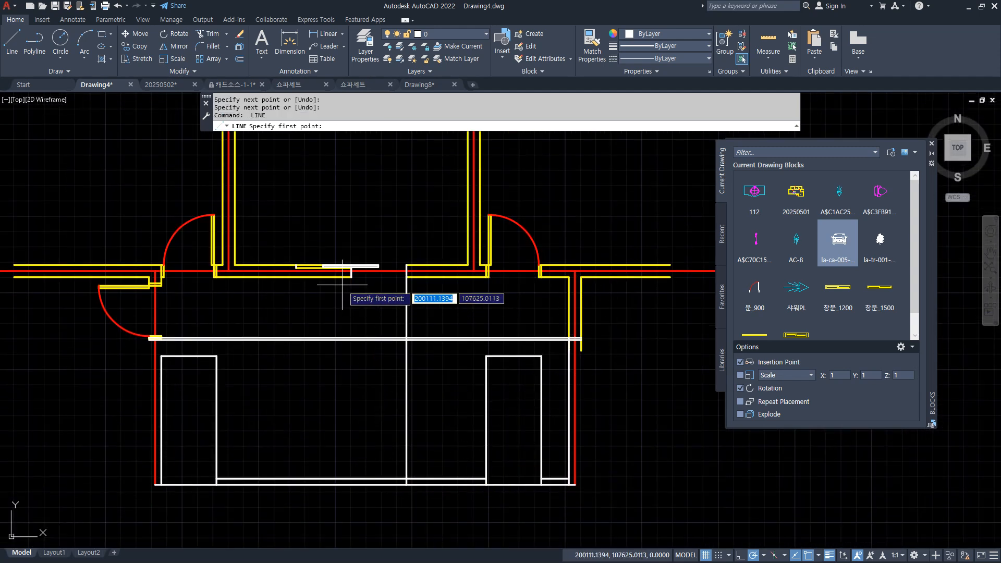
click(351, 277)
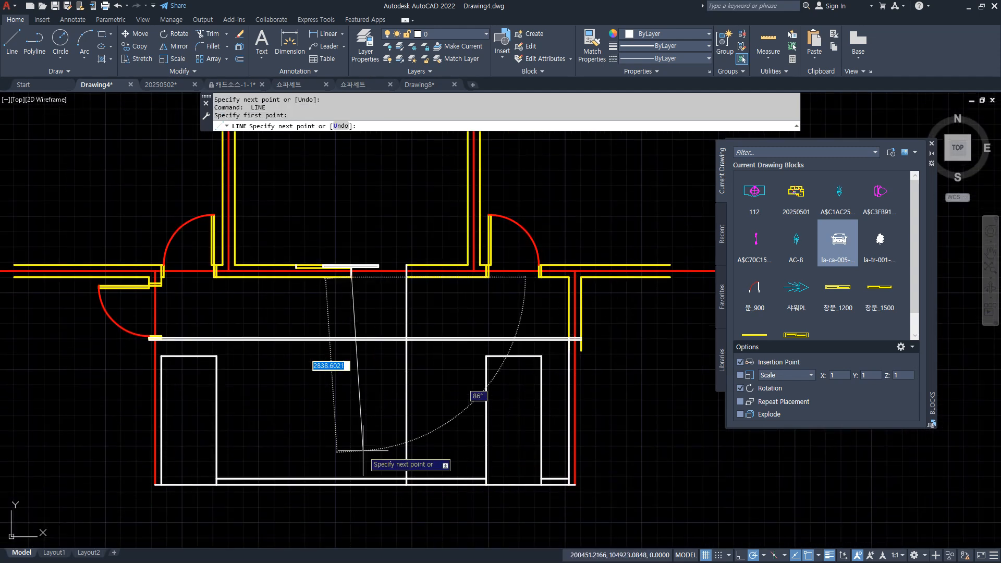
click(351, 484)
key(Return)
Trim the baseboard line between the two projected jamb lines
text(tr)
key(Return)
click(376, 477)
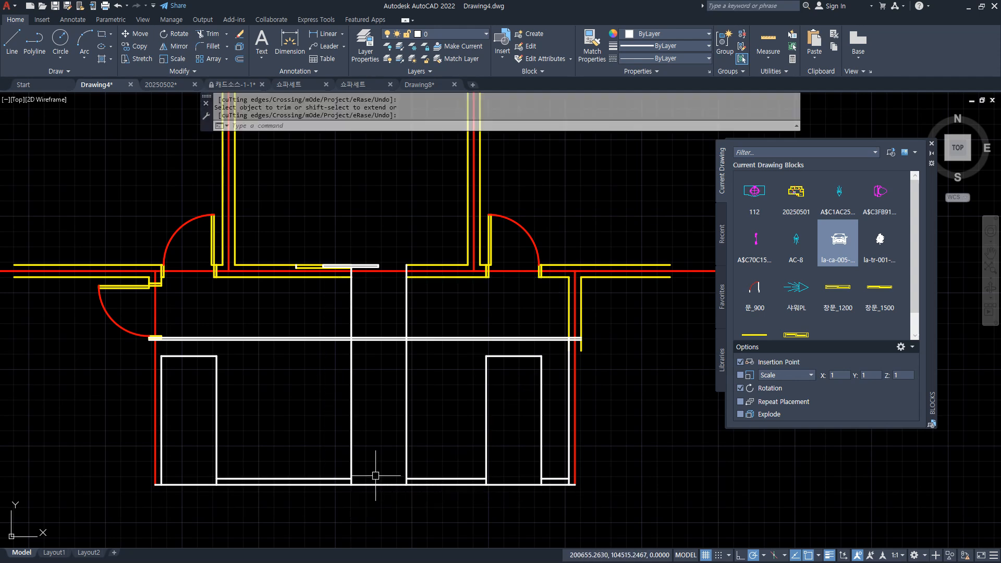
key(Return)
Draw a horizontal line from the right door's upper-left corner to the opening's left jamb line
text(l)
key(Return)
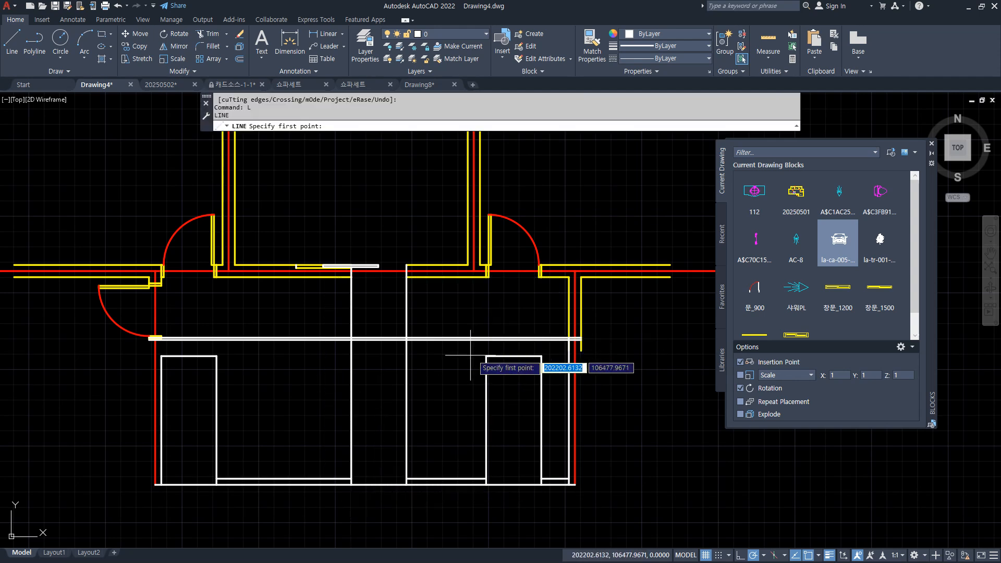
click(486, 355)
click(352, 357)
key(Return)
Fillet the middle opening's head line with both jamb lines into square upper corners
text(f)
key(Return)
click(349, 365)
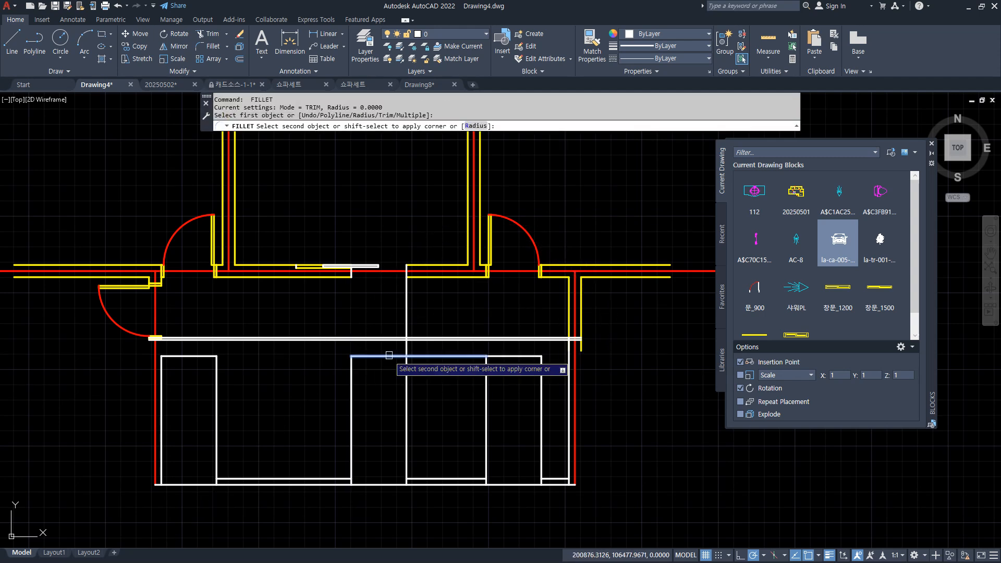
click(407, 374)
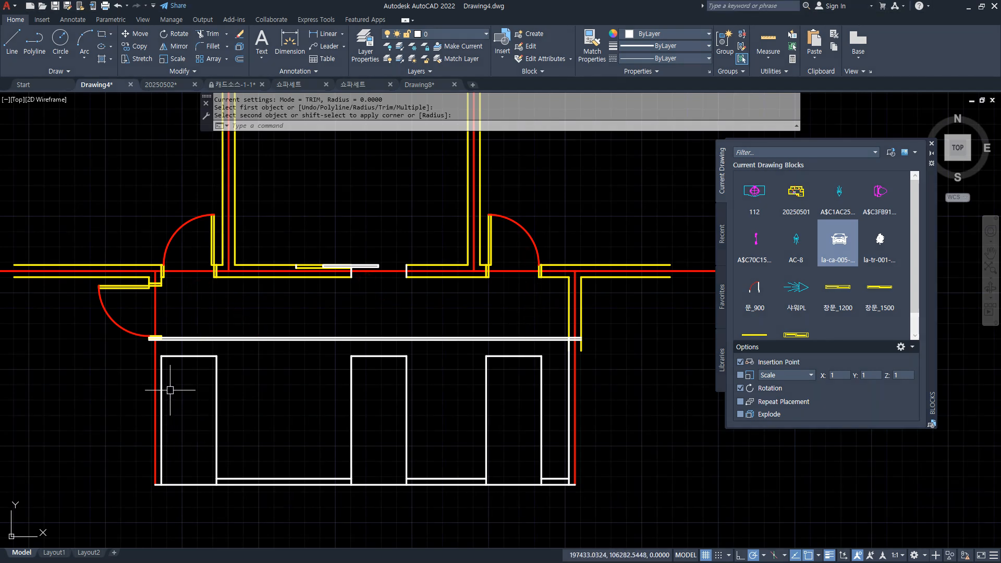
Join the head and side lines of the left door, middle opening and right door into single outlines
text(j)
key(Return)
click(226, 352)
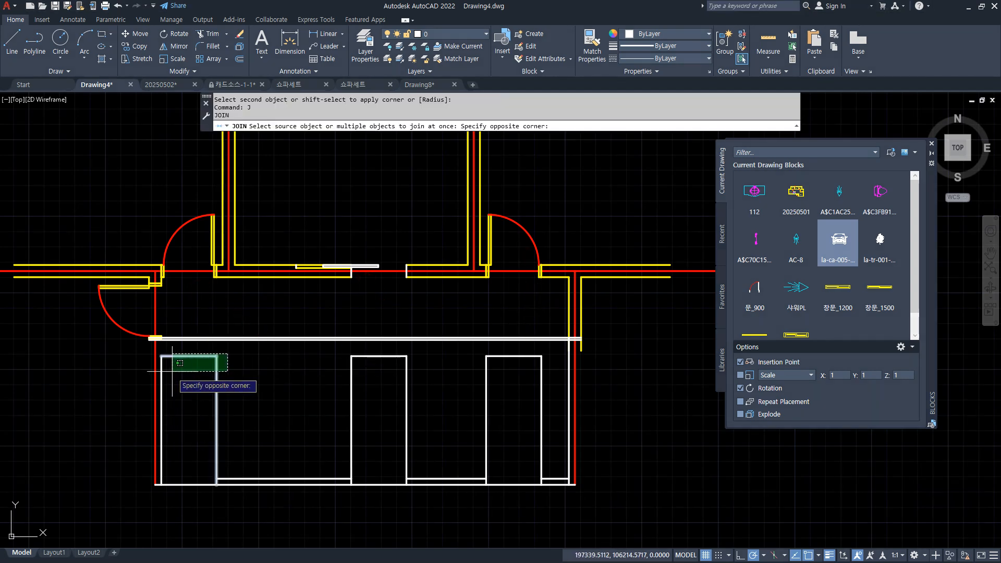
click(156, 368)
click(422, 366)
click(334, 397)
click(385, 355)
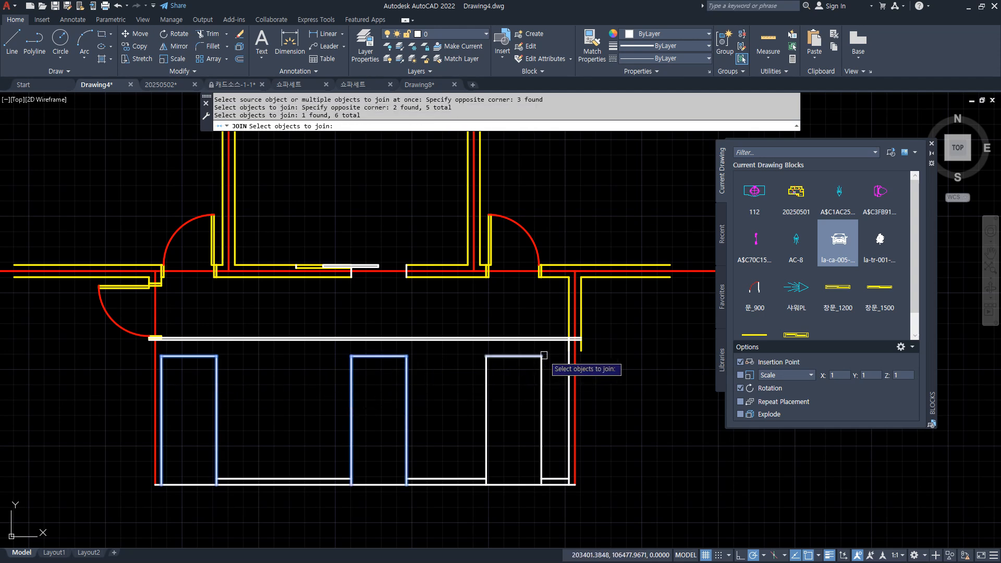
click(488, 369)
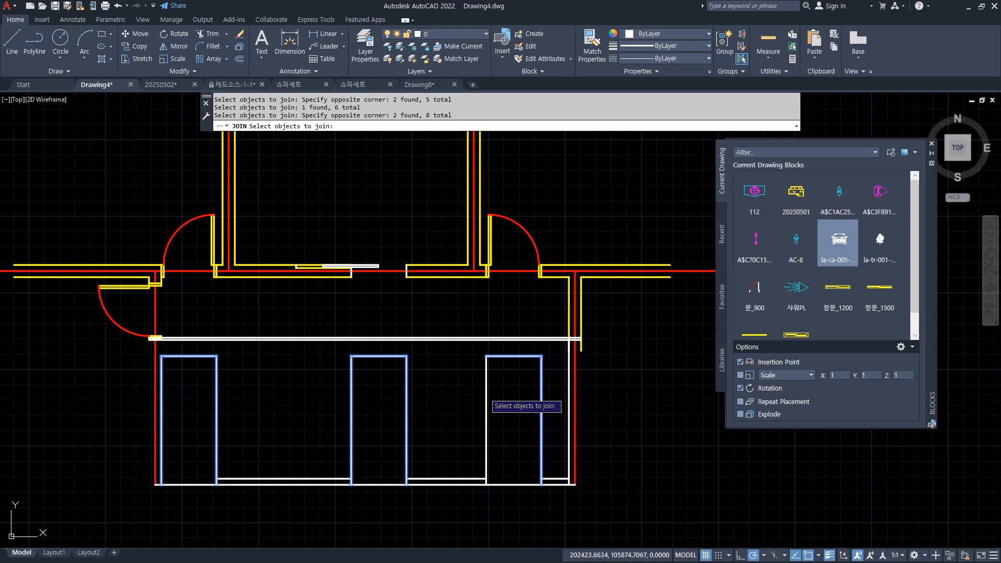
click(484, 392)
key(Return)
Offset the left and right door outlines inward by 40
text(o)
key(Return)
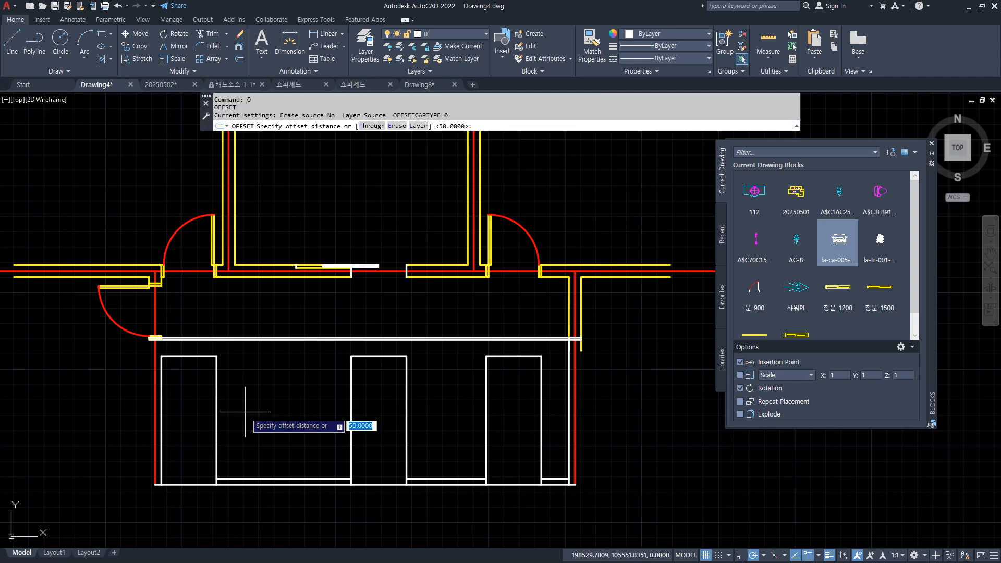
text(40)
key(Return)
click(194, 357)
click(167, 394)
click(502, 358)
click(509, 410)
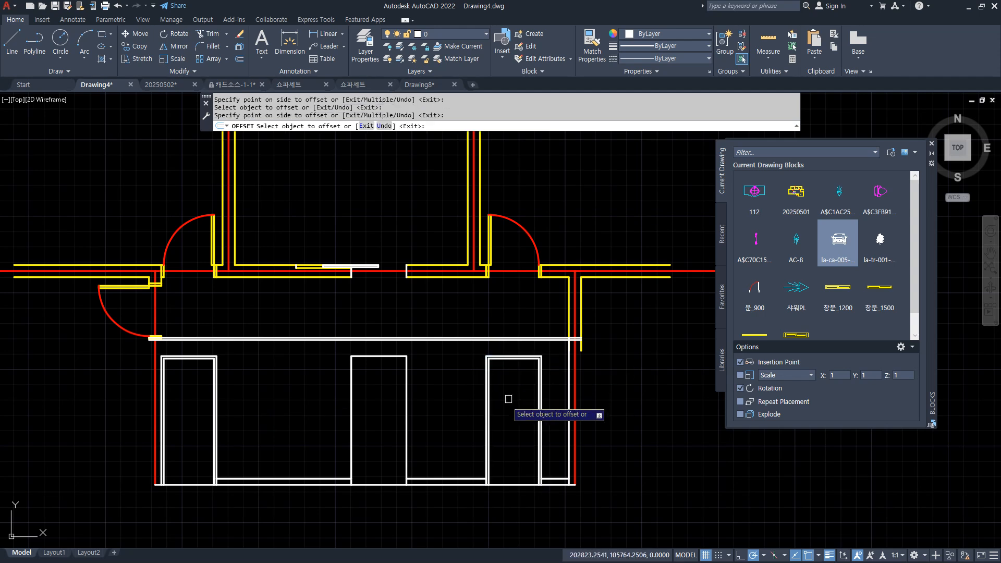
key(Return)
Draw a diagonal from the left door's inner upper-left corner to the midpoint of its inner right side
text(l)
key(Return)
scroll(117, 406, up, 2)
scroll(193, 318, up, 3)
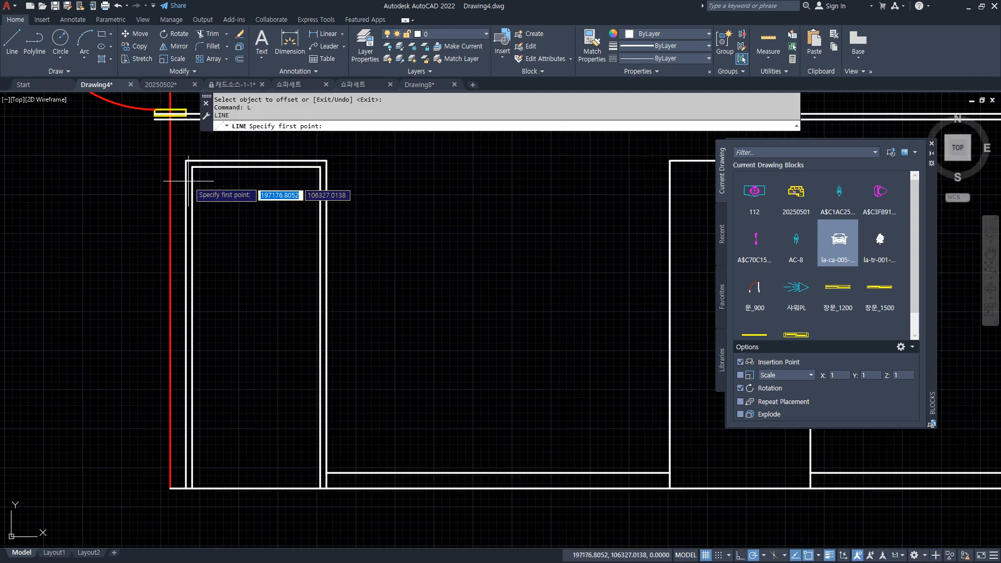
click(192, 168)
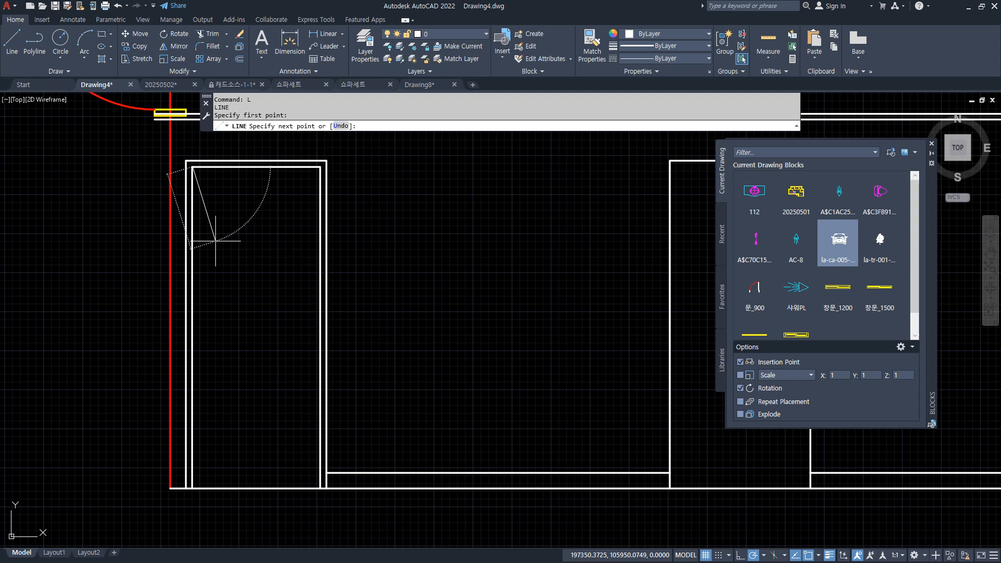
text(mid)
key(Return)
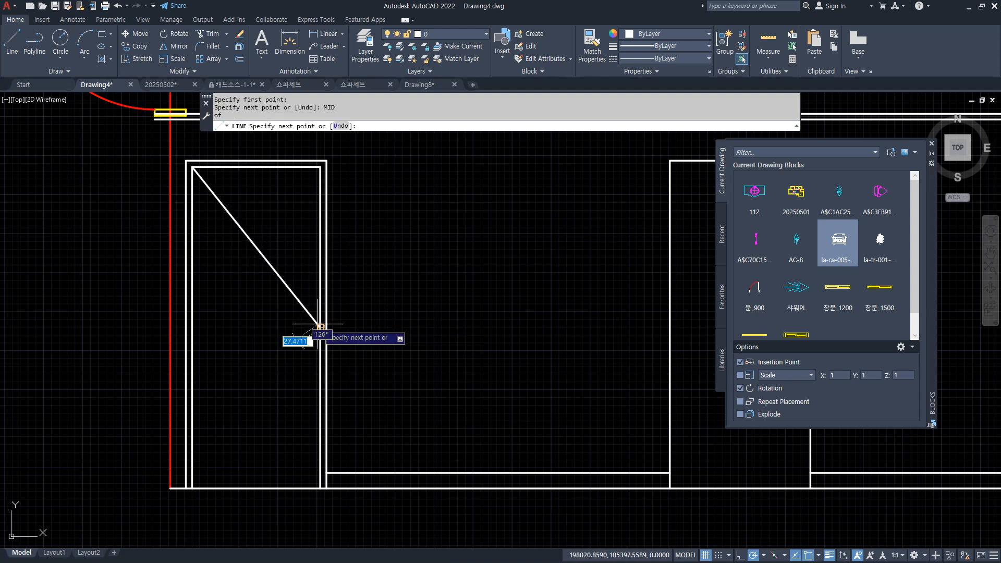
click(320, 328)
Draw a horizontal line across the left door's inner frame at mid-height and erase it
text(mid)
key(Return)
click(192, 327)
key(Escape)
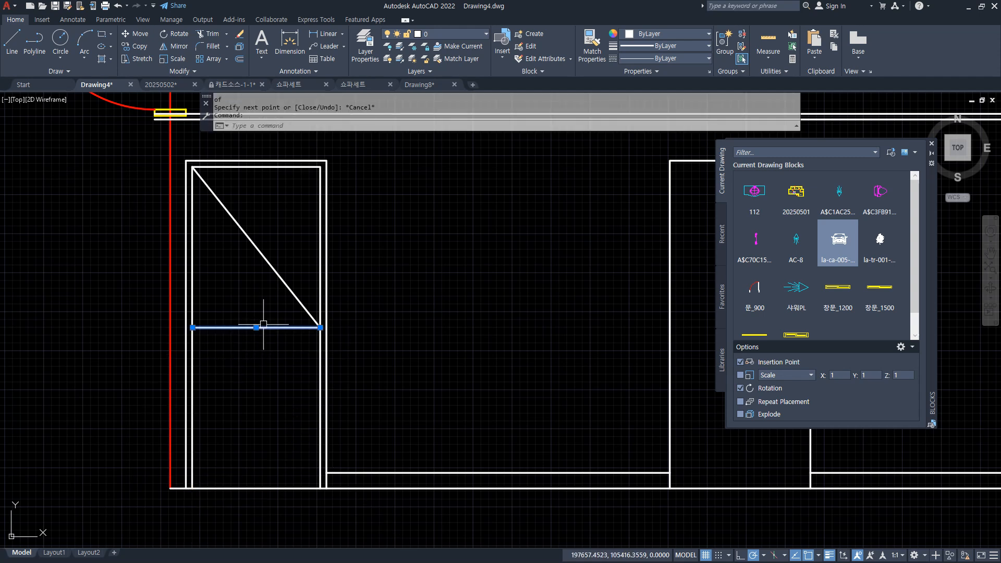
Draw a second diagonal from the left door's inner right midpoint to its inner lower-left corner
text(l)
key(Return)
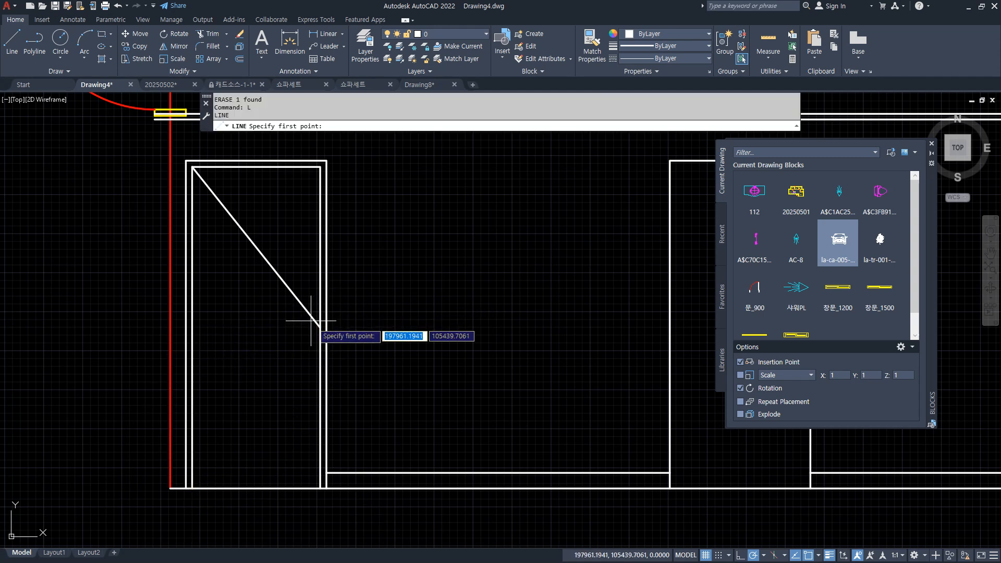
click(320, 327)
click(194, 486)
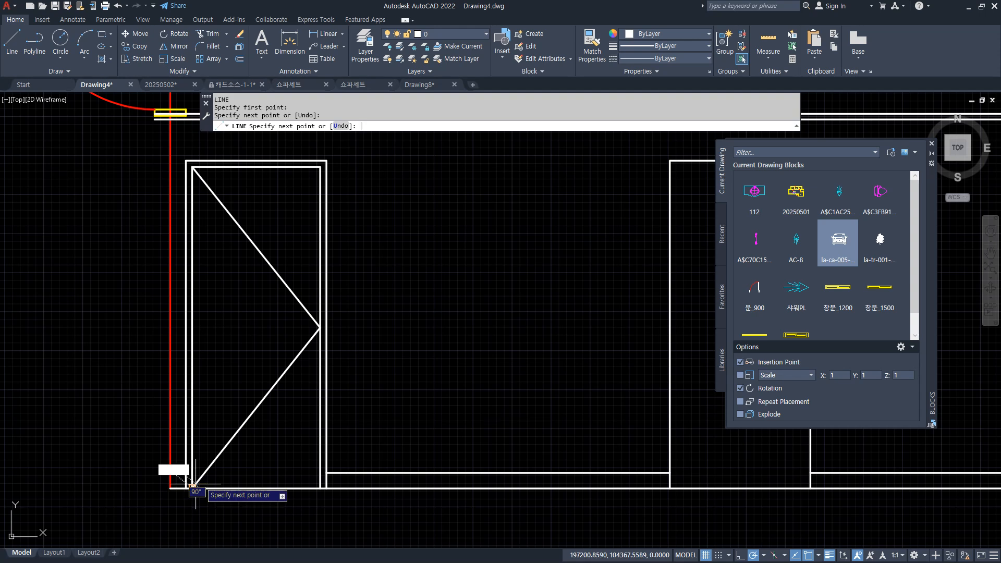
key(Return)
Match the properties of the red centre line onto both diagonals of the left door
scroll(272, 432, down, 2)
text(Ma)
key(Return)
click(208, 280)
click(278, 291)
click(245, 432)
key(Return)
Draw the right door's diagonals from its inner upper-right corner to the left side's midpoint and on to the lower-right corner
middle_drag(449, 355, 392, 444)
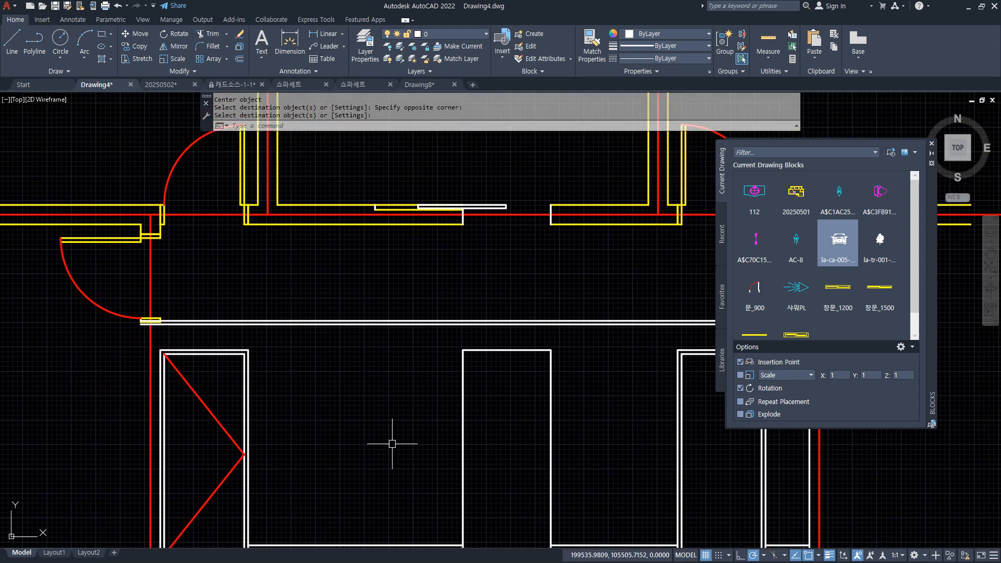
middle_drag(506, 379, 293, 351)
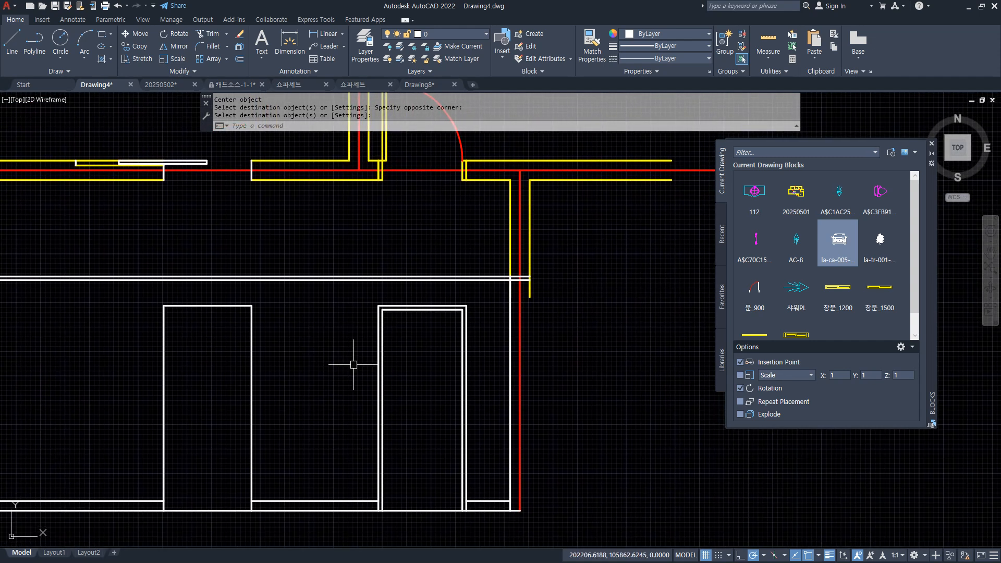
key(Escape)
key(Escape)
key(space)
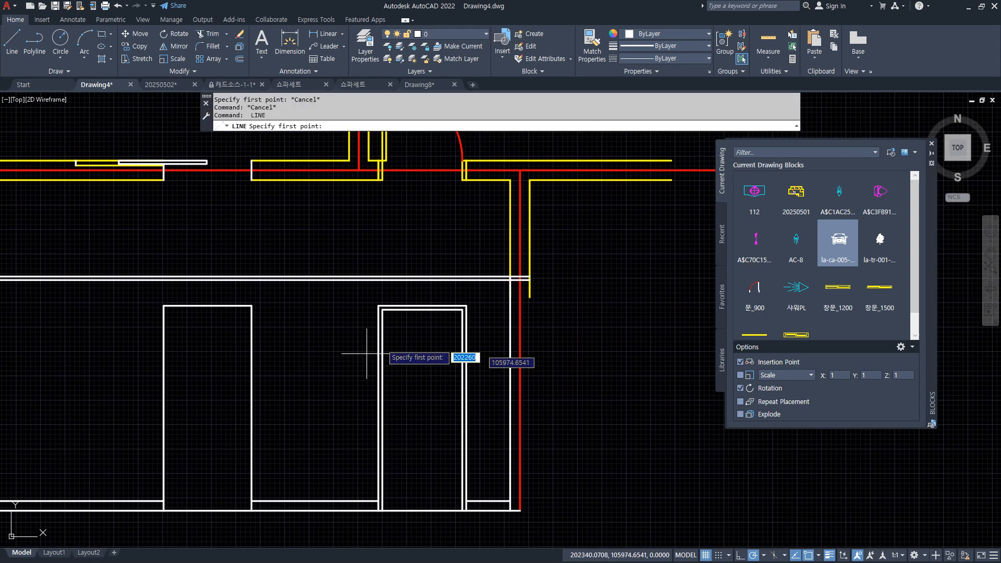
click(463, 310)
text(MID)
key(space)
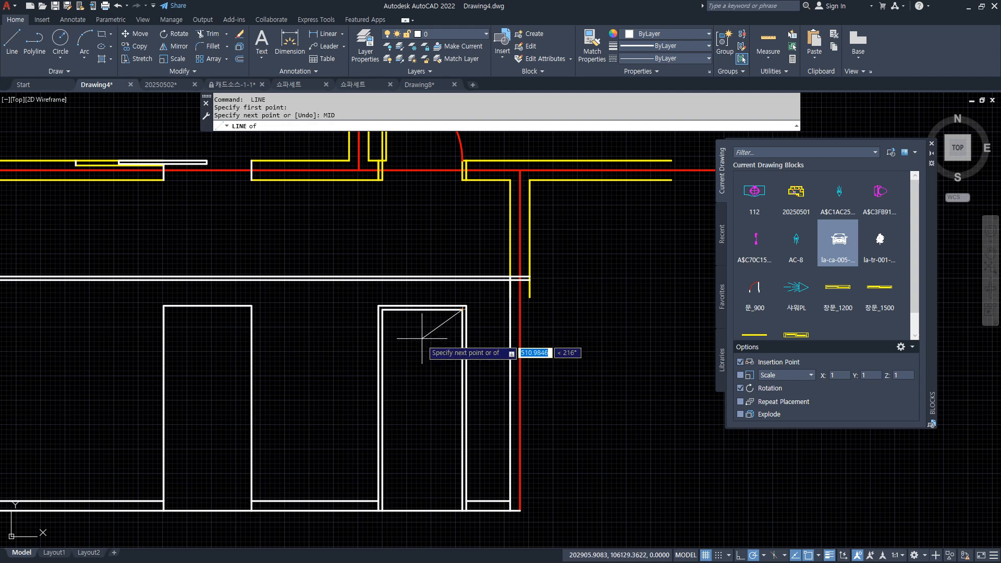
click(386, 410)
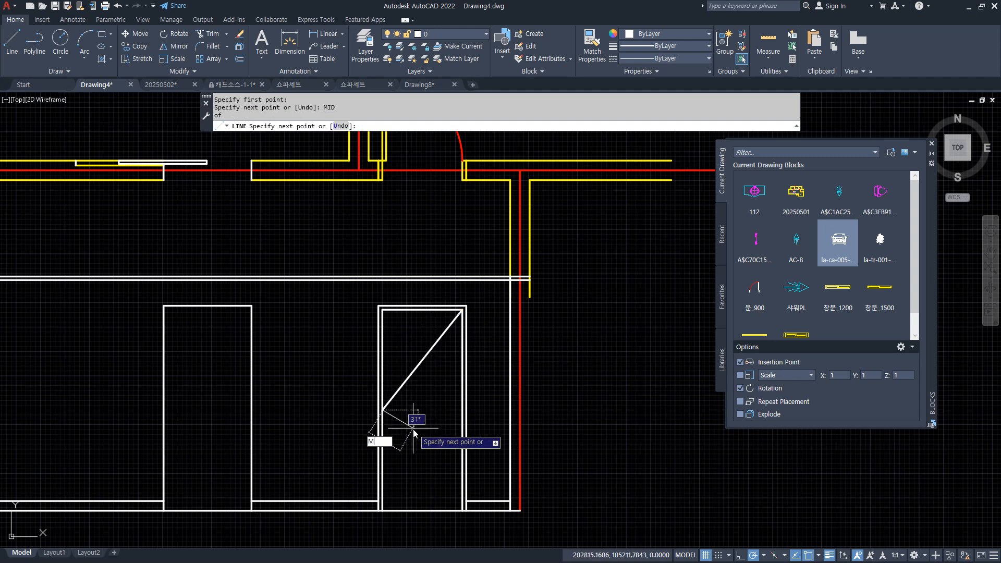
key(Escape)
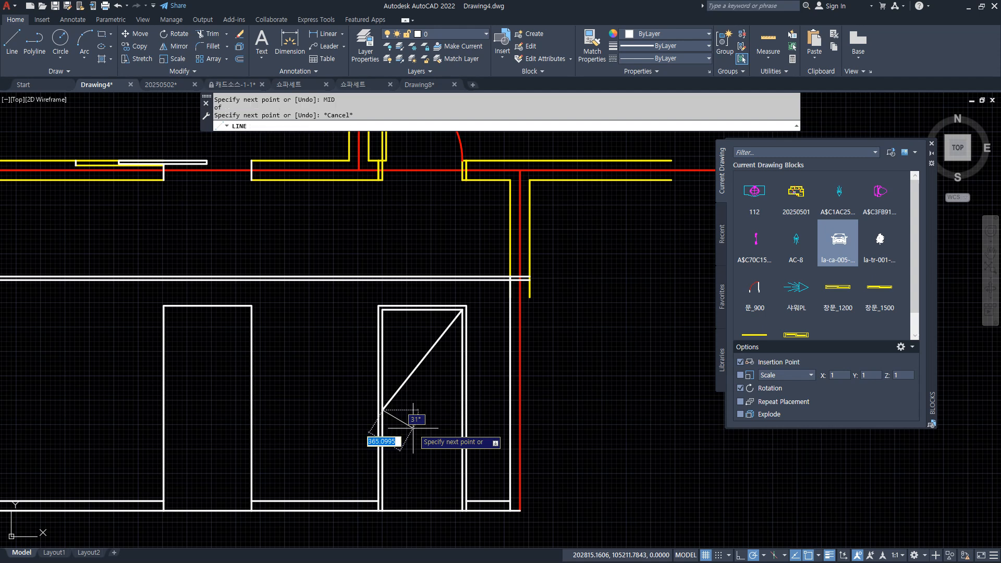
click(460, 508)
key(Escape)
Match the properties of the right red centre line onto both diagonals of the right door
text(MA)
key(Return)
click(521, 410)
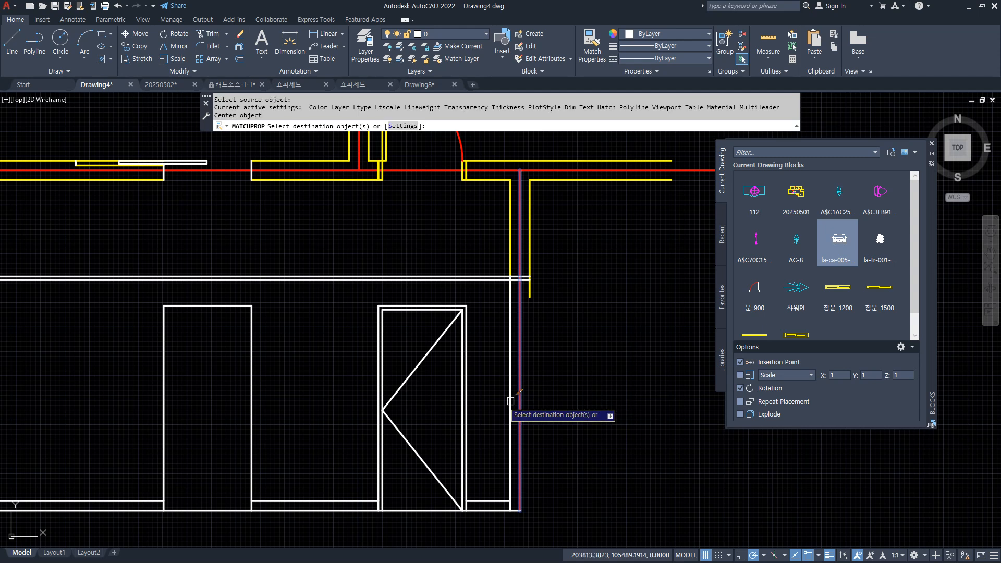
click(418, 367)
click(405, 444)
key(Return)
Offset the elevation's floor line upward by 900 as a guide for the door handle height
text(O)
key(Return)
text(900)
key(Return)
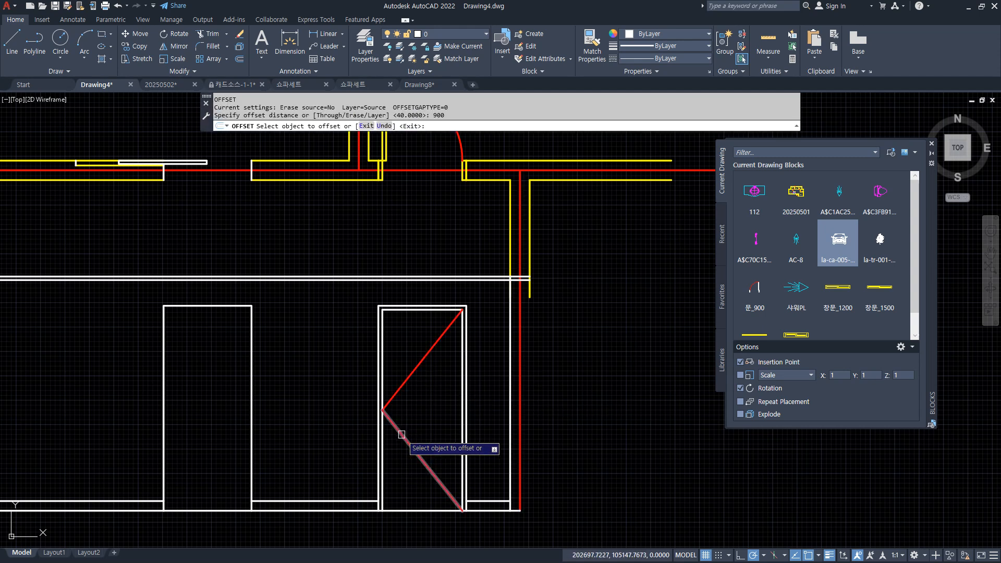
click(411, 514)
click(463, 431)
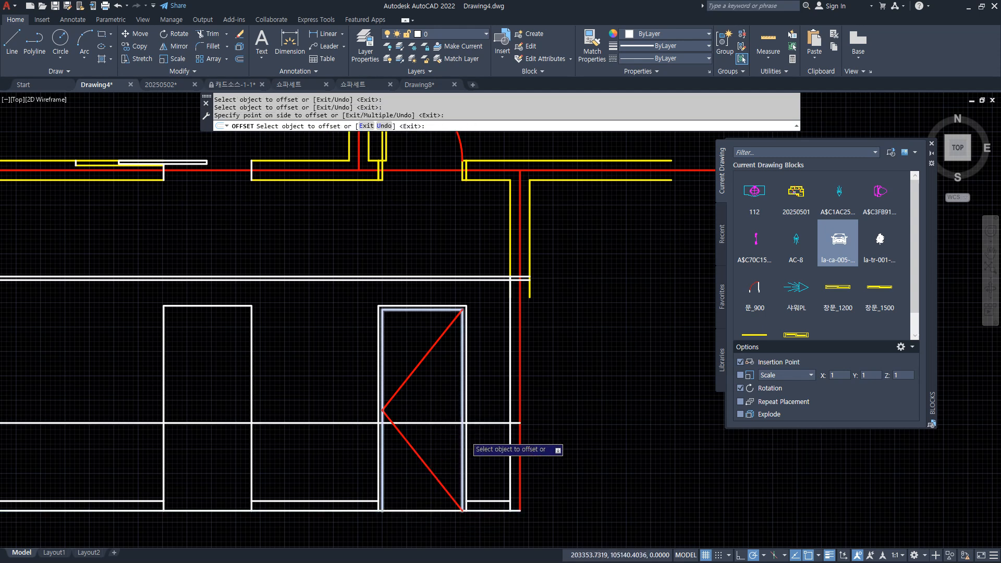
Offset the right door's inner frame inward by 60 as a handle position guide
scroll(464, 433, up, 4)
key(Return)
key(Return)
key(Return)
click(457, 436)
click(448, 421)
key(Return)
Draw a handle circle of radius 30 at the right door's guide intersection and erase that door's 60 offset frame
text(C)
key(Return)
click(441, 404)
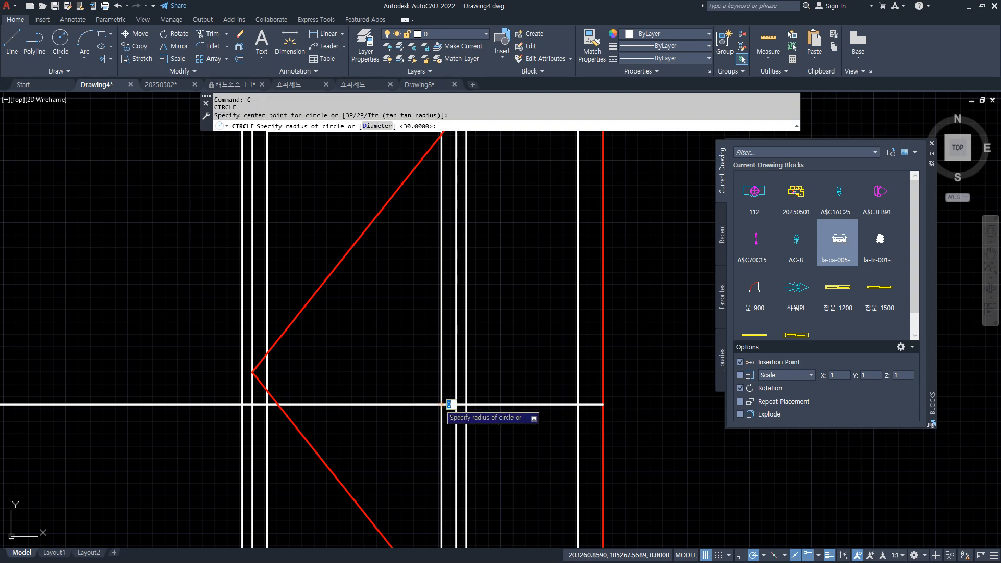
text(30)
key(Return)
click(441, 402)
text(E)
key(Return)
Offset the left door's inner frame inward by 60 as a handle position guide
middle_drag(89, 358, 671, 355)
middle_drag(263, 355, 621, 347)
middle_drag(187, 351, 308, 351)
middle_drag(250, 362, 520, 352)
text(O)
key(Return)
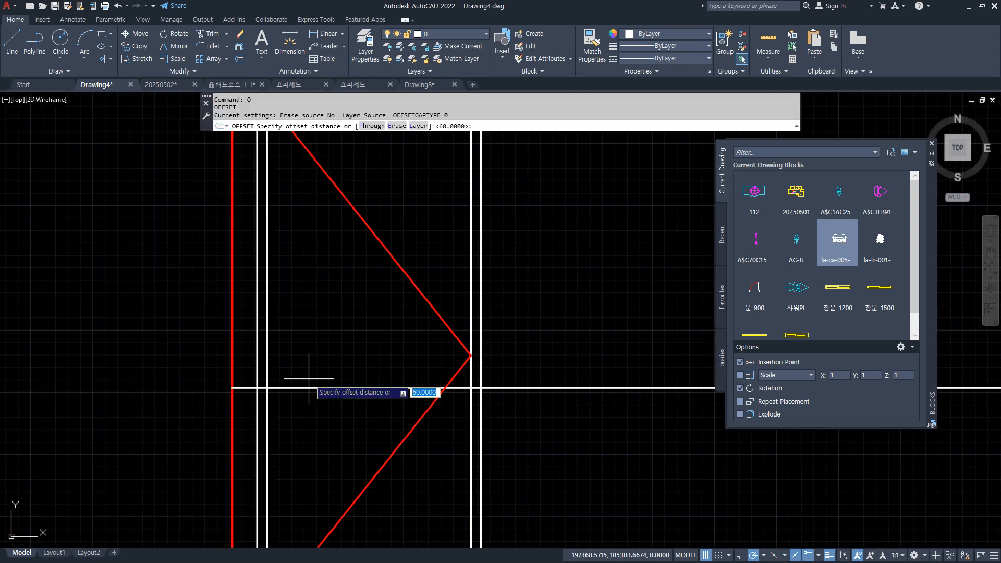
key(Return)
key(Escape)
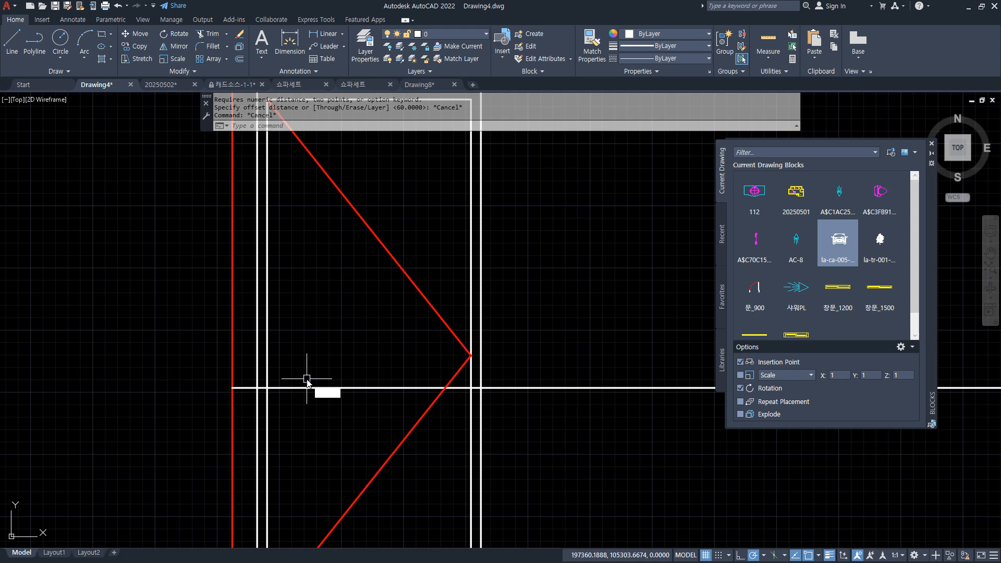
text(O)
key(Return)
key(Return)
click(268, 376)
click(328, 374)
key(Return)
Draw a handle circle of radius 30 where the left door's offset frame crosses the handle height line
text(C)
key(Return)
click(282, 388)
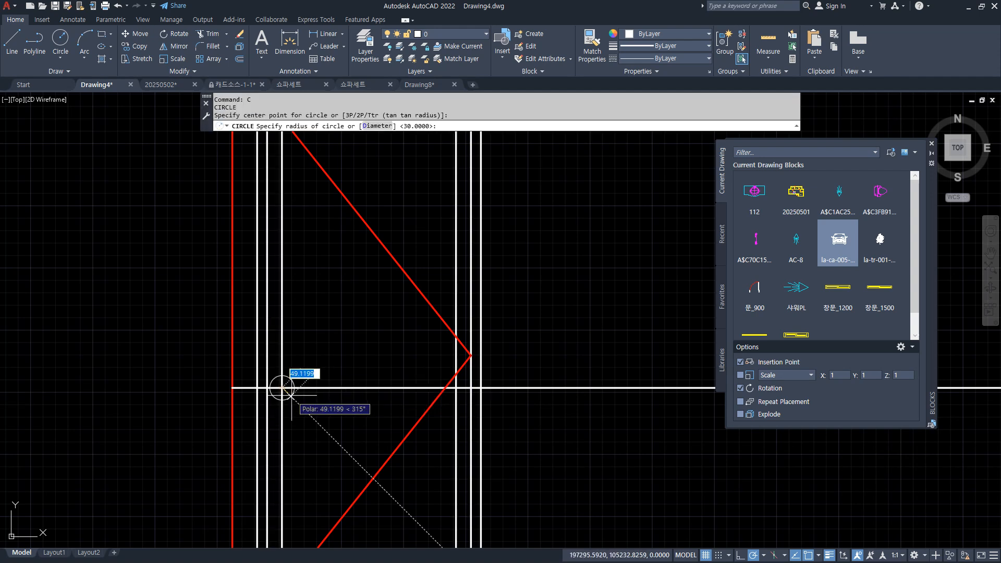
text(30)
key(Return)
Erase the horizontal handle height line and the left door's offset guide frame
click(300, 388)
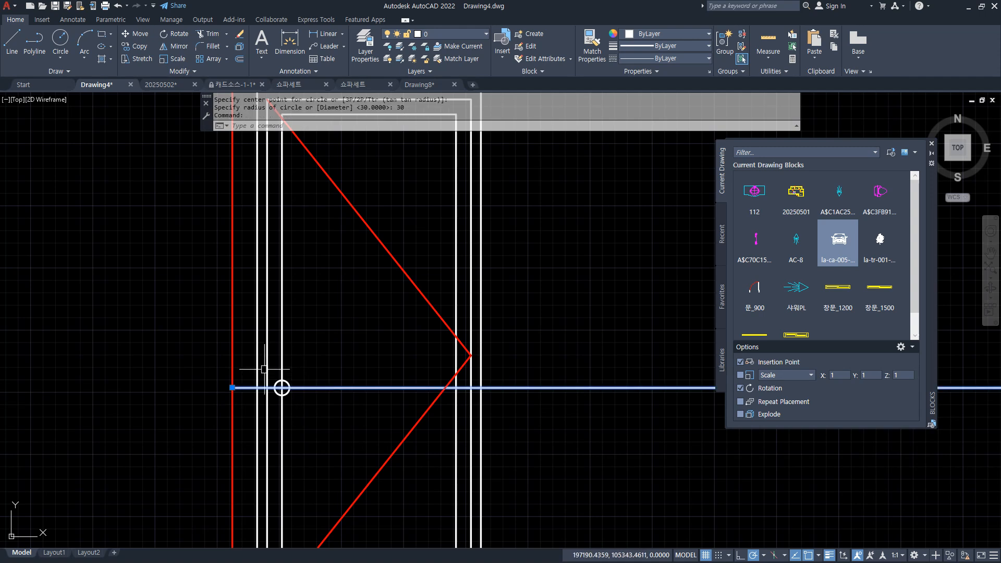
click(290, 376)
click(280, 380)
scroll(280, 380, down, 5)
middle_drag(465, 387, 259, 358)
scroll(300, 353, up, 2)
text(e)
key(Return)
scroll(299, 360, down, 2)
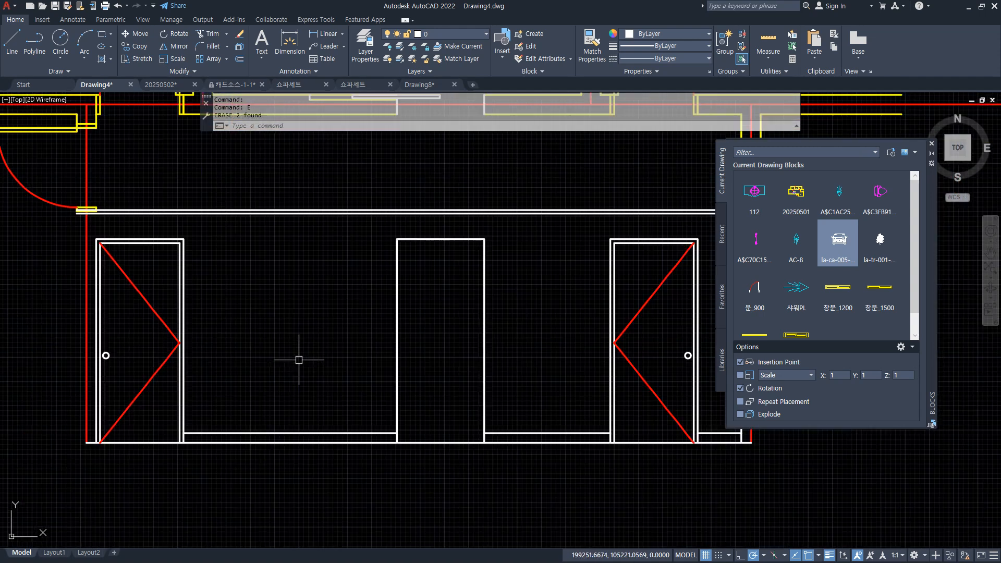
middle_drag(360, 364, 312, 371)
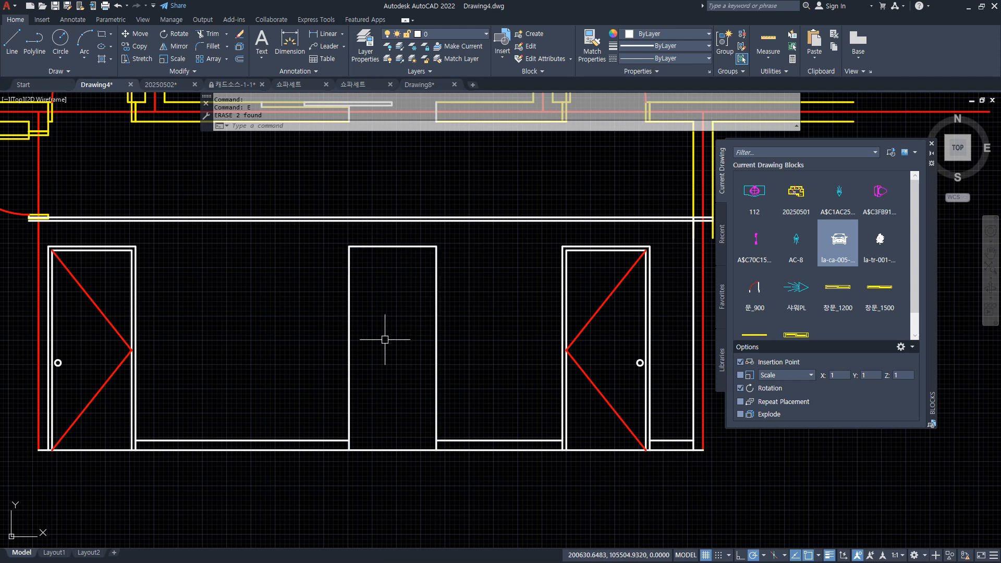
key(Return)
scroll(378, 345, up, 4)
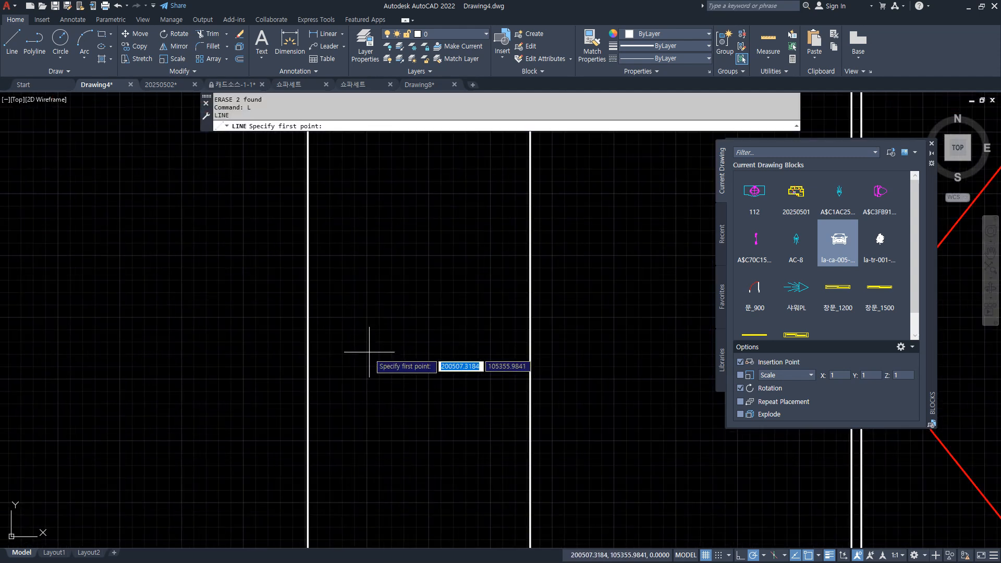
scroll(331, 351, up, 2)
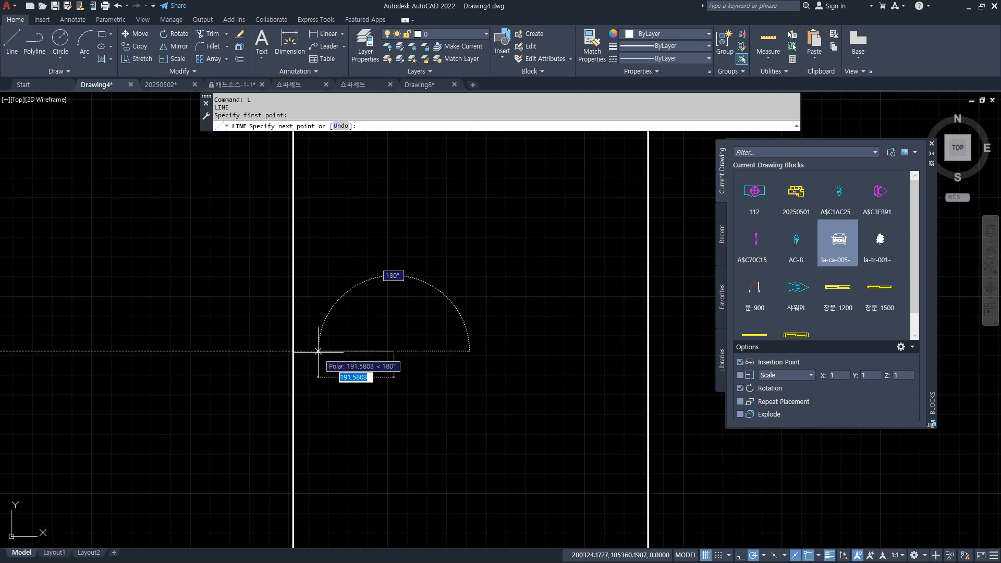
key(Escape)
Draw a half-headed sliding direction arrow pointing left inside the middle door, using a polyline of width 20
text(PL)
key(Return)
click(377, 349)
text(W)
key(Return)
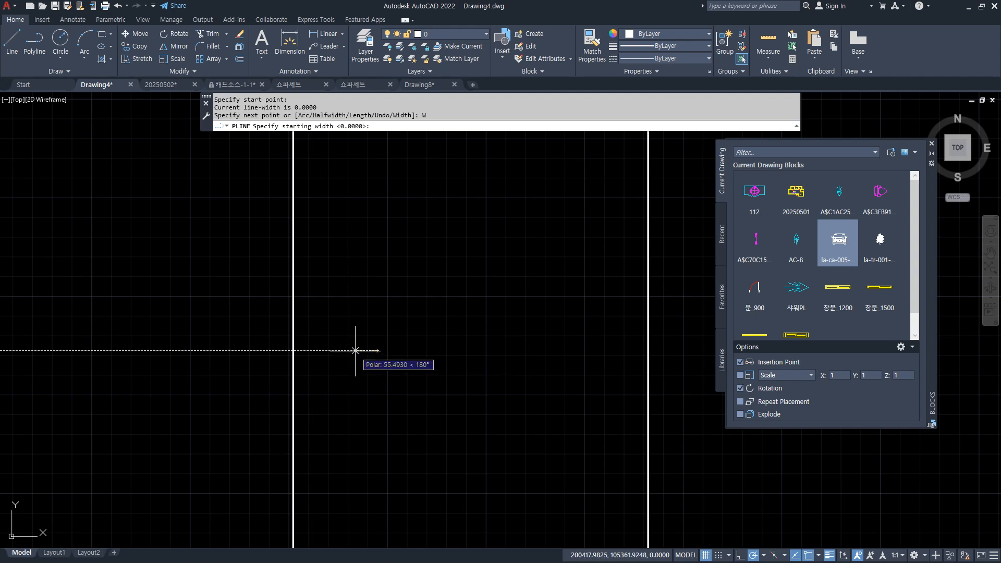
text(20)
key(Return)
scroll(357, 350, up, 5)
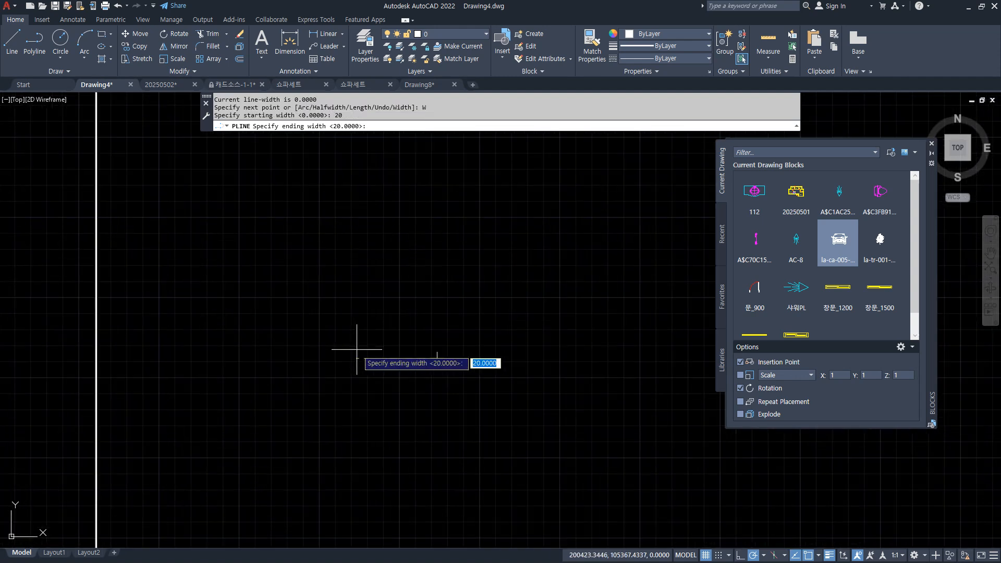
key(Return)
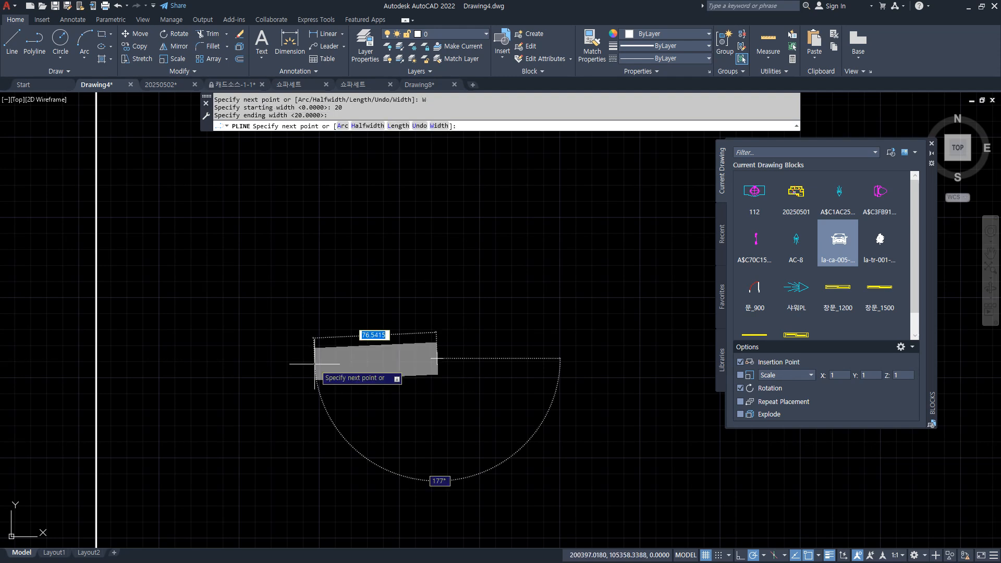
click(164, 358)
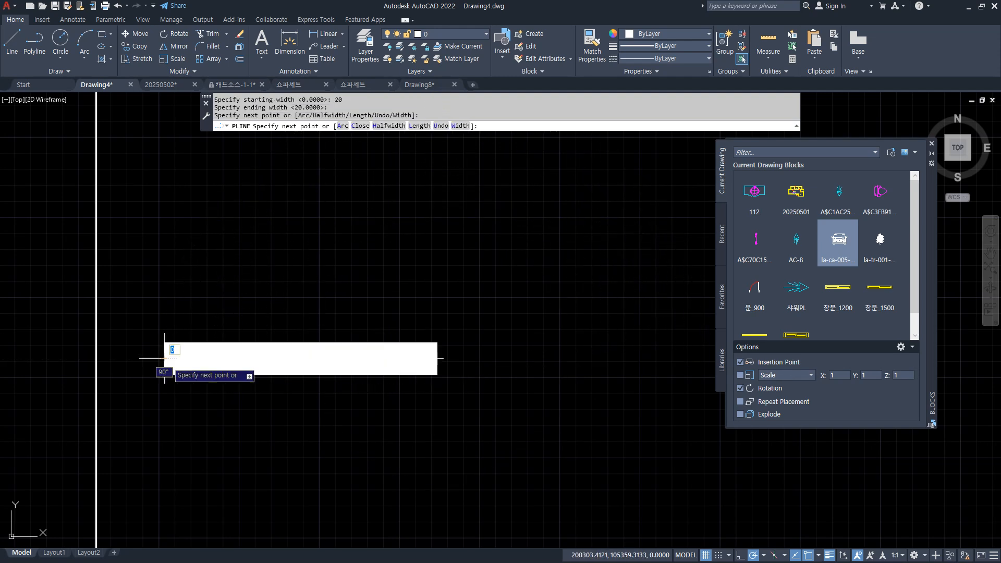
click(253, 267)
key(Return)
Move the sliding direction arrow into the right half of the middle door at about mid-height
scroll(335, 327, down, 6)
middle_drag(346, 425, 276, 369)
text(m)
key(space)
click(302, 380)
click(252, 324)
key(Return)
click(271, 402)
scroll(309, 407, down, 6)
scroll(298, 404, up, 4)
key(space)
click(317, 391)
click(277, 360)
key(Return)
click(276, 422)
click(340, 421)
scroll(306, 415, down, 3)
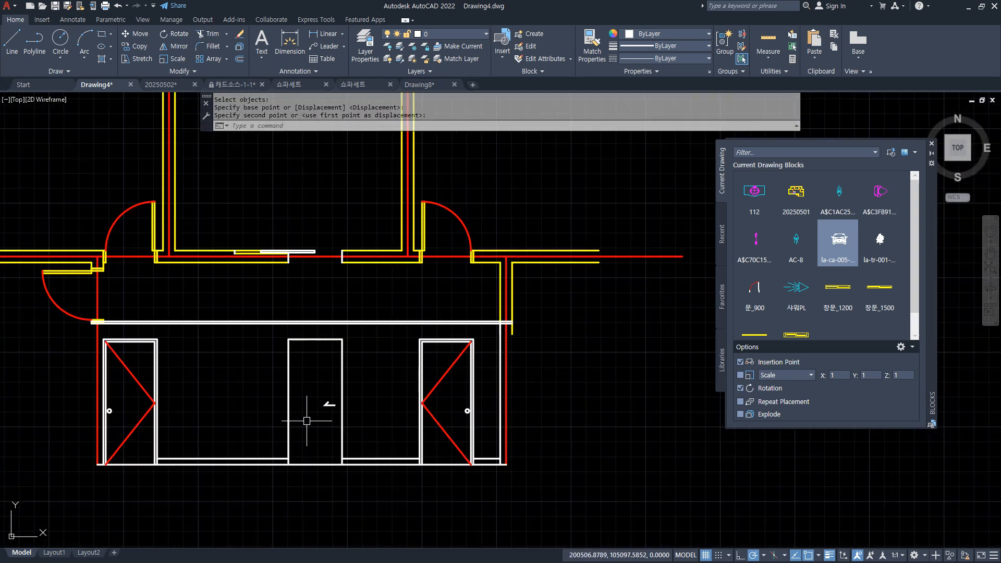
Try to erase the lines crossing the strip just above the ceiling lines
scroll(301, 416, up, 2)
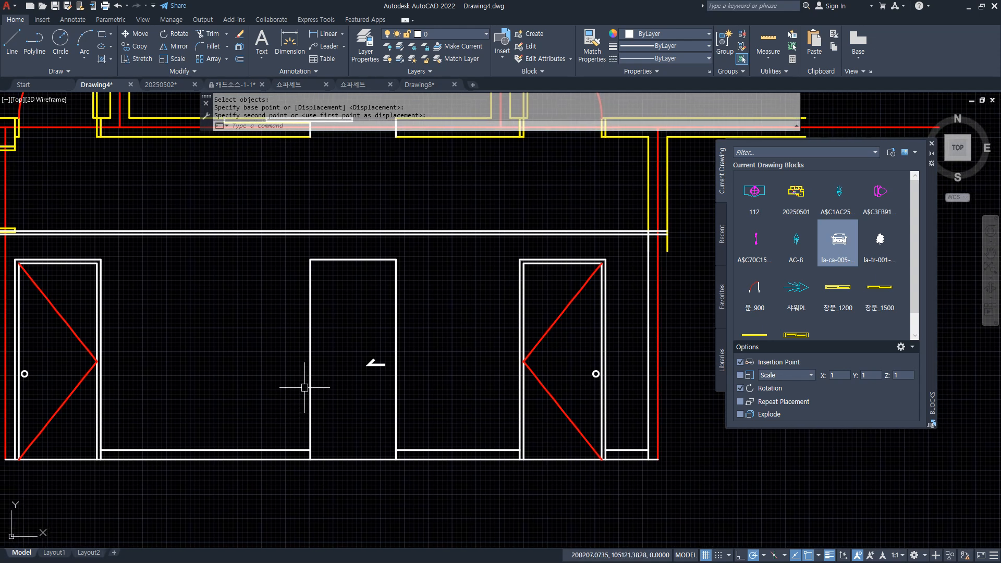
click(679, 188)
middle_drag(237, 173, 320, 173)
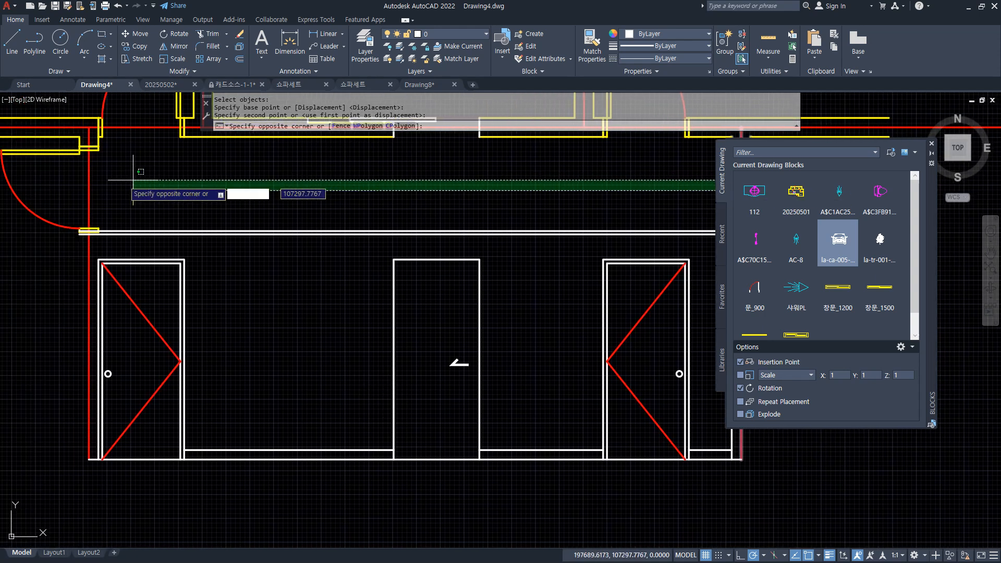
click(72, 173)
text(e)
key(Return)
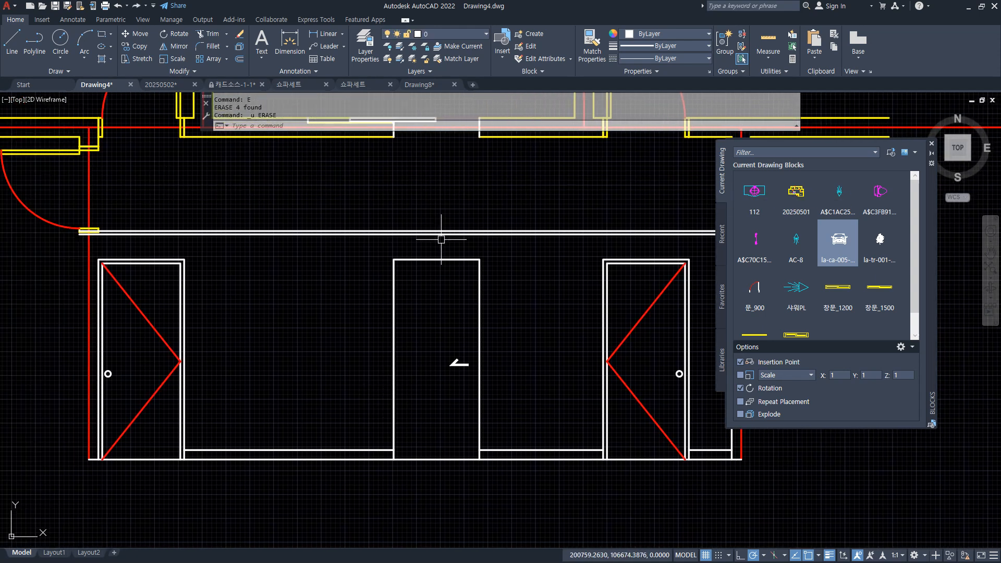
Trim the left red centre line just above the upper ceiling line and erase the yellow door block overlapping it
scroll(86, 232, up, 10)
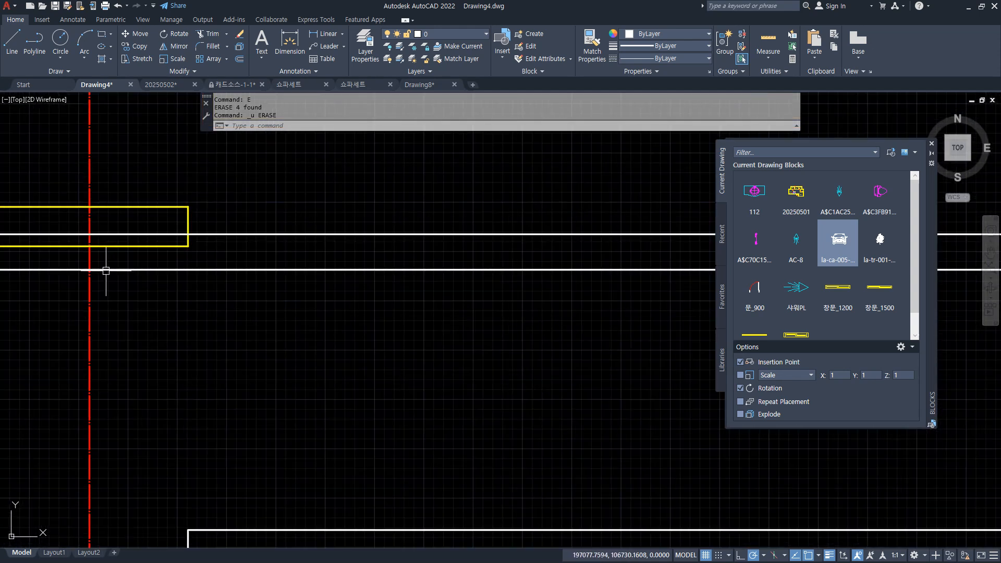
text(tr)
key(space)
click(80, 197)
key(space)
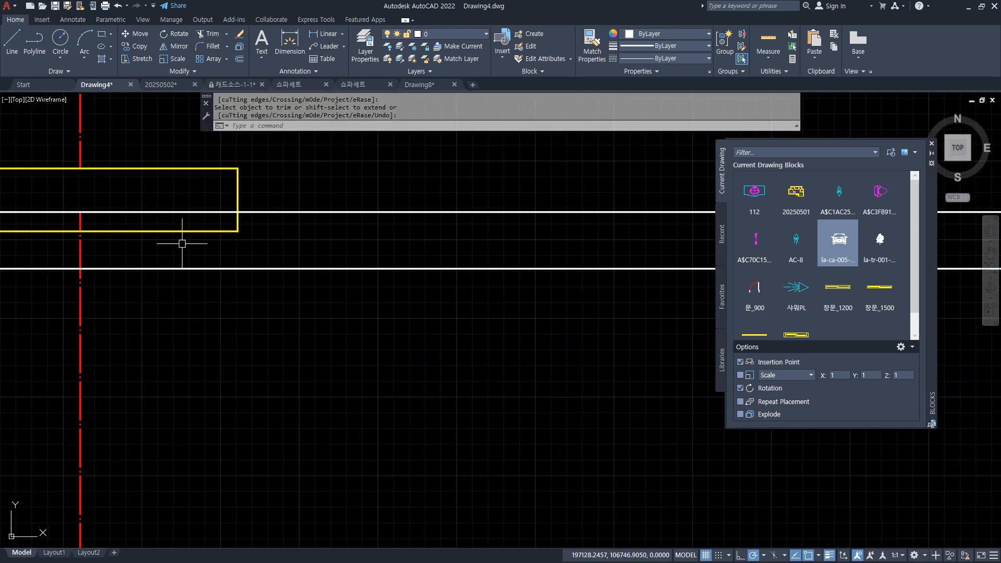
click(146, 219)
text(e)
key(Return)
Trim the right red centre line at the ceiling and erase its upper part together with both yellow wall lines
scroll(212, 196, down, 6)
middle_drag(191, 186, 81, 330)
middle_drag(471, 319, 67, 313)
middle_drag(513, 310, 1, 311)
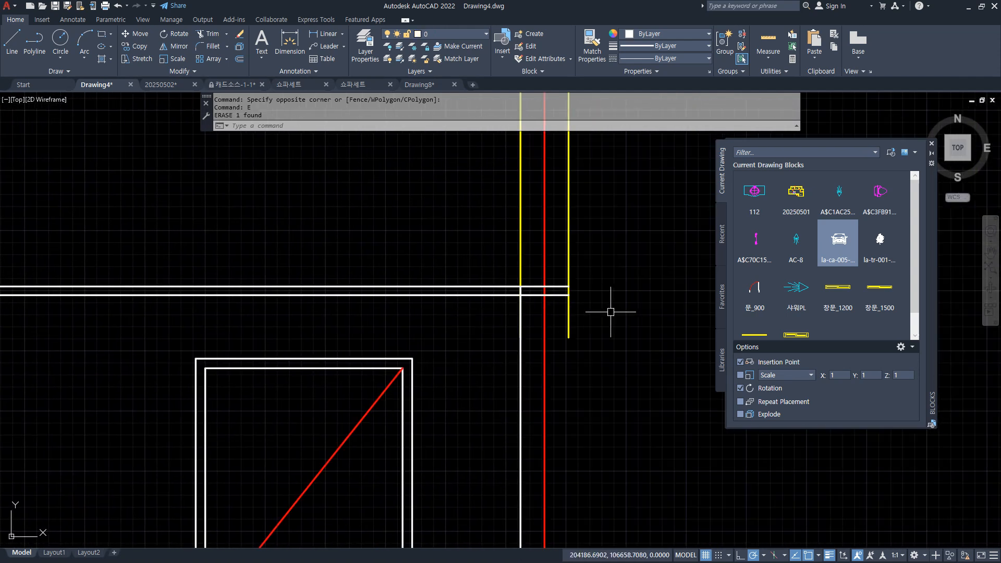
scroll(591, 306, up, 5)
text(tr)
key(space)
click(471, 266)
key(space)
click(573, 204)
click(329, 174)
text(e)
key(Return)
Trim the ends of both ceiling lines that overhang the right wall
scroll(326, 188, down, 3)
scroll(331, 197, down, 2)
scroll(344, 205, up, 3)
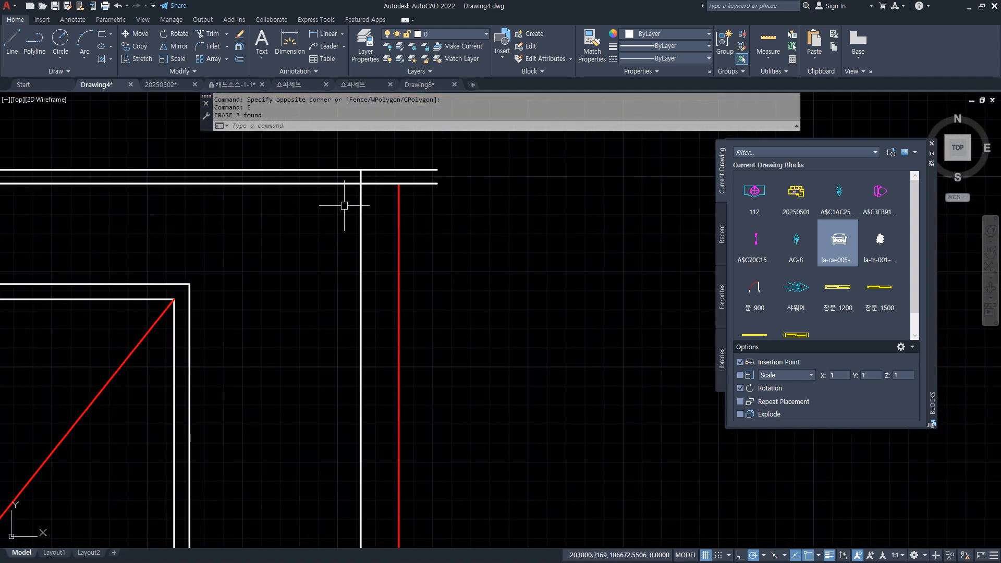
text(tr)
key(space)
click(431, 193)
click(420, 166)
key(Return)
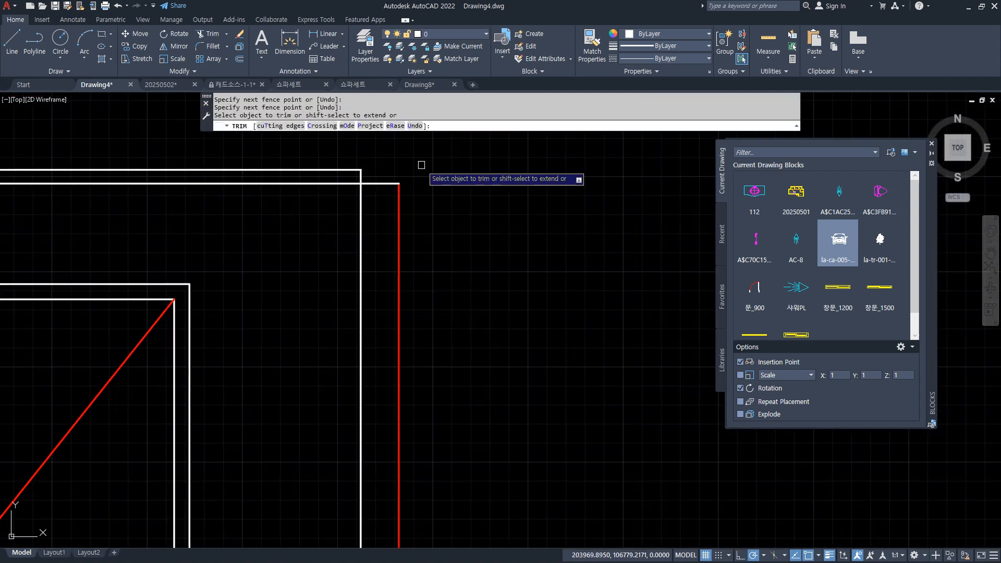
key(Escape)
Fillet the right red centre line with the upper ceiling line and trim the lower ceiling line beyond the white wall line
text(f)
key(space)
click(399, 194)
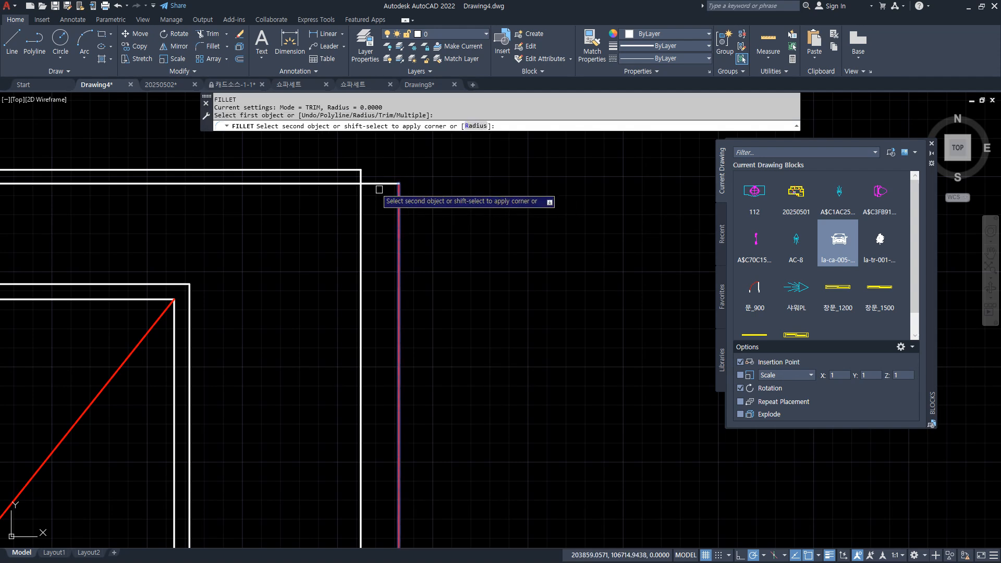
click(337, 169)
text(tr)
key(space)
click(372, 184)
key(space)
Draw a vertical line from the left door frame's outer upper-left corner up to the upper ceiling line
scroll(303, 226, down, 6)
middle_drag(157, 237, 470, 243)
scroll(227, 215, up, 6)
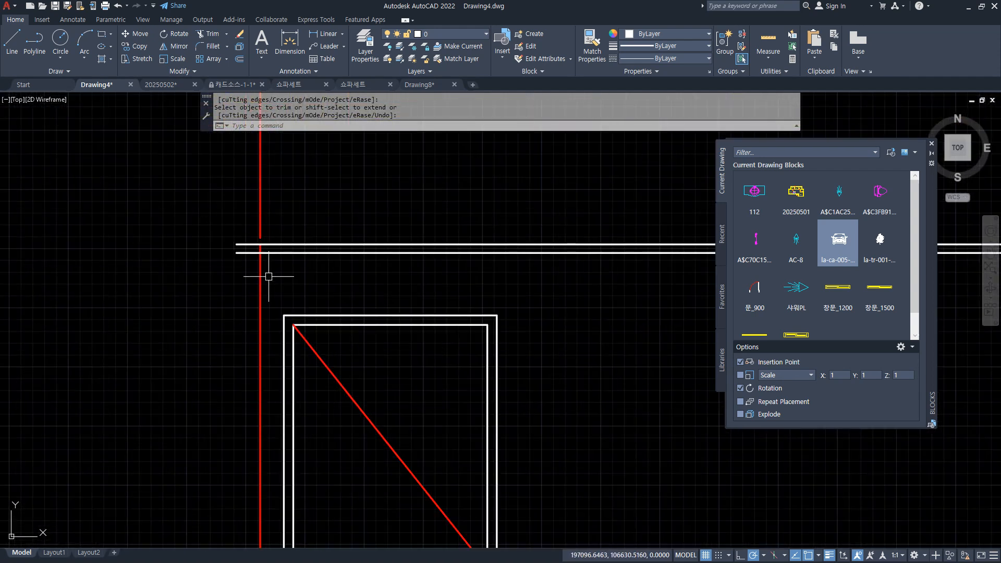
scroll(267, 277, down, 2)
mouse_move(264, 278)
middle_down()
mouse_move(128, 385)
mouse_move(171, 307)
middle_up()
key(space)
text(l)
key(space)
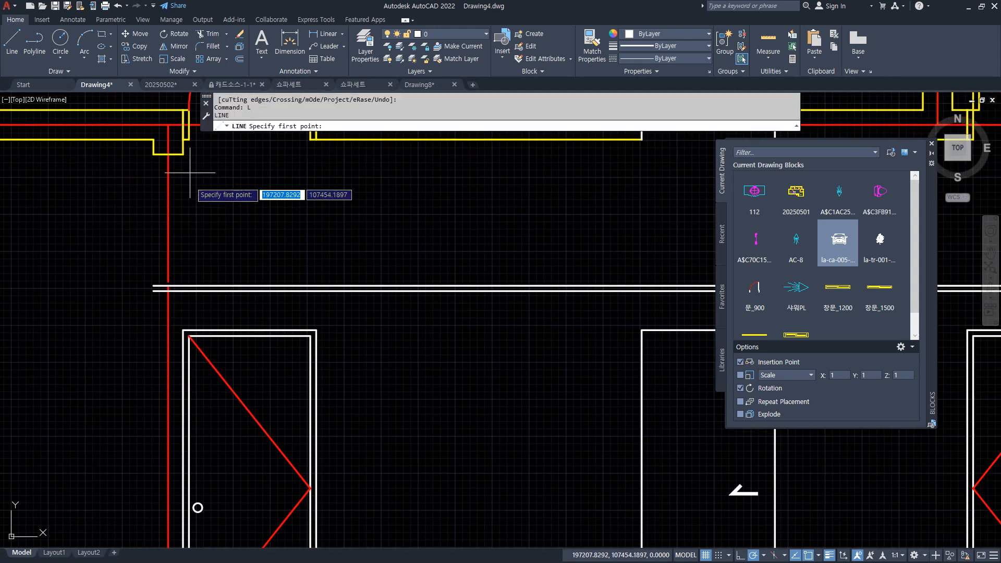
click(184, 155)
key(Escape)
key(space)
click(184, 330)
click(183, 286)
key(space)
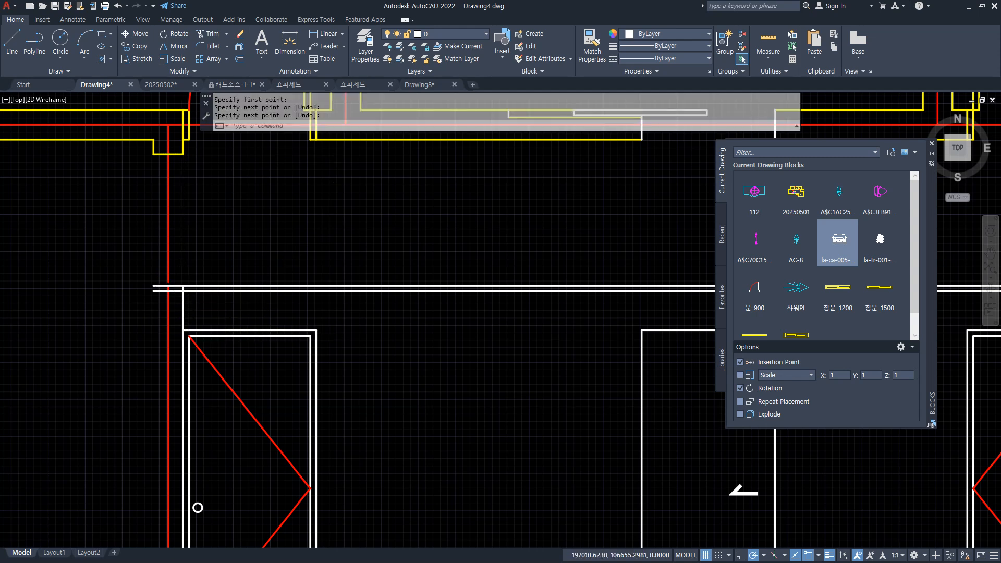
Trim the ends of both ceiling lines that overhang the left red centre line
scroll(161, 301, up, 2)
text(tr)
key(space)
drag(153, 238, 146, 330)
scroll(146, 331, down, 3)
middle_drag(146, 362, 151, 238)
scroll(140, 379, up, 1)
scroll(154, 158, up, 1)
middle_drag(154, 196, 132, 353)
key(Escape)
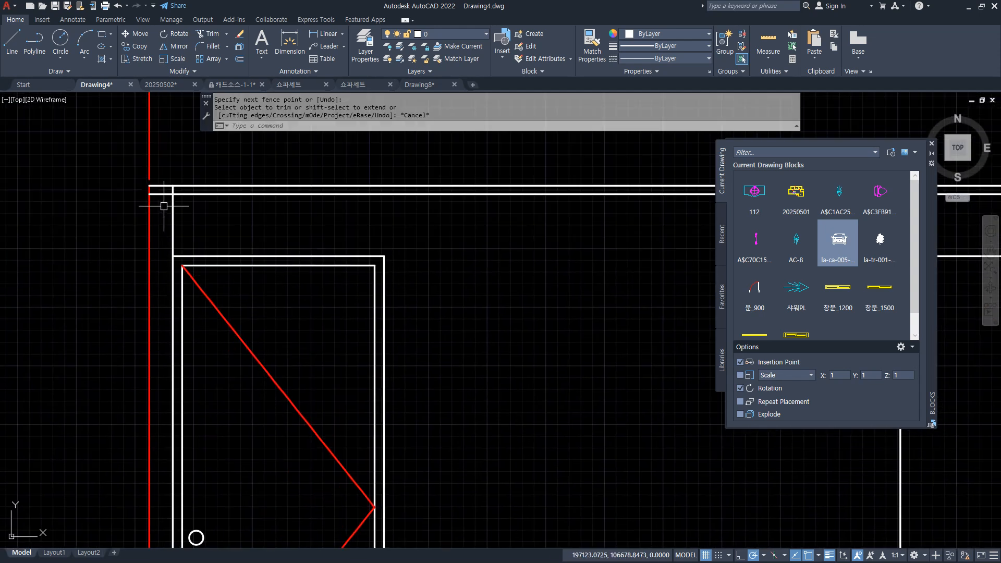
Erase the leftover red centre line piece above the ceiling and trim the lower ceiling line's overhang at the left wall
key(Escape)
scroll(162, 189, up, 2)
text(tr)
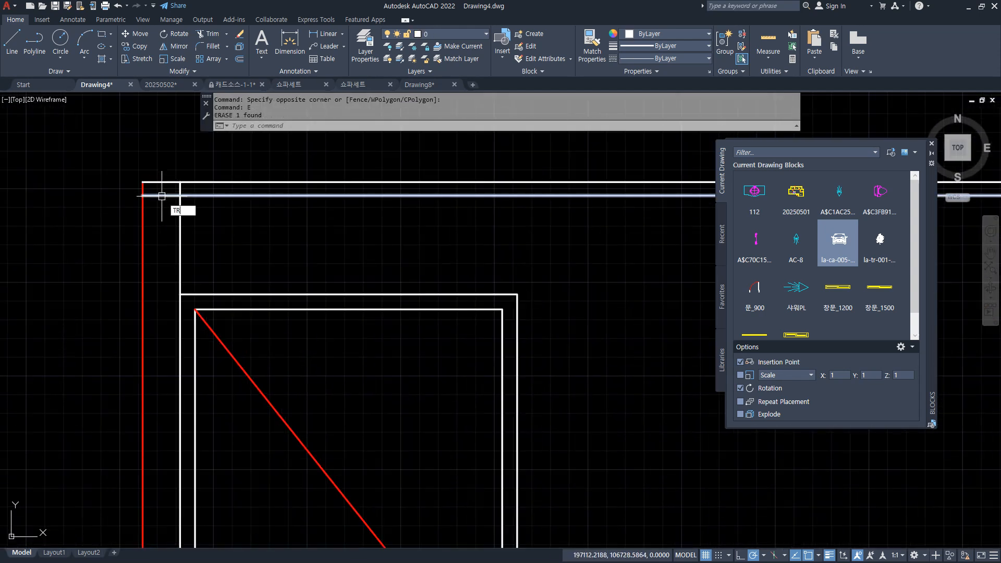
key(space)
click(162, 194)
key(space)
Erase the leftover floor-plan copy above the B-side elevation
scroll(201, 221, down, 3)
scroll(641, 246, down, 2)
middle_drag(641, 246, 360, 309)
click(537, 269)
click(96, 206)
text(e)
key(space)
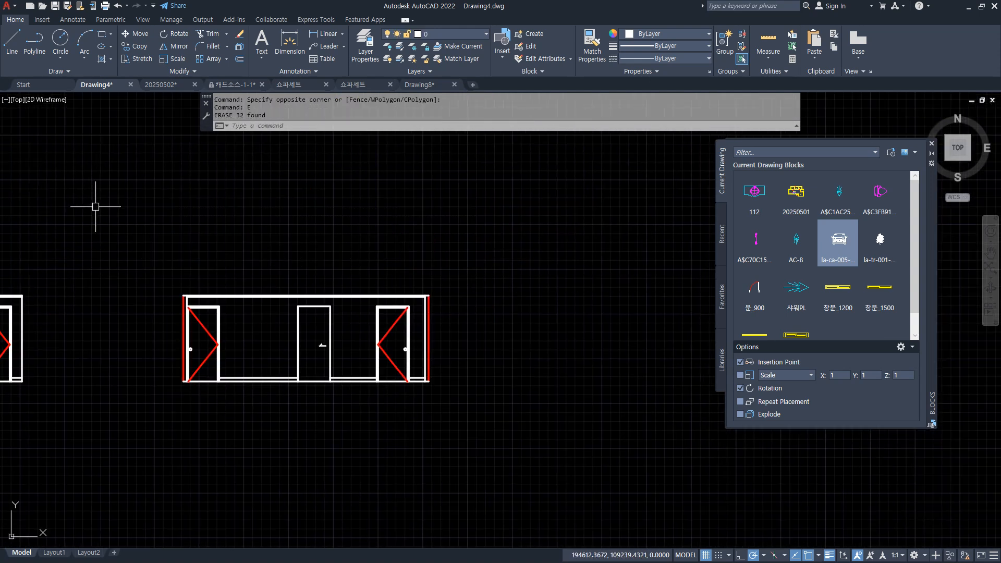
Close the Blocks palette and inspect the complete B-side elevation
scroll(386, 334, up, 4)
middle_drag(291, 290, 520, 315)
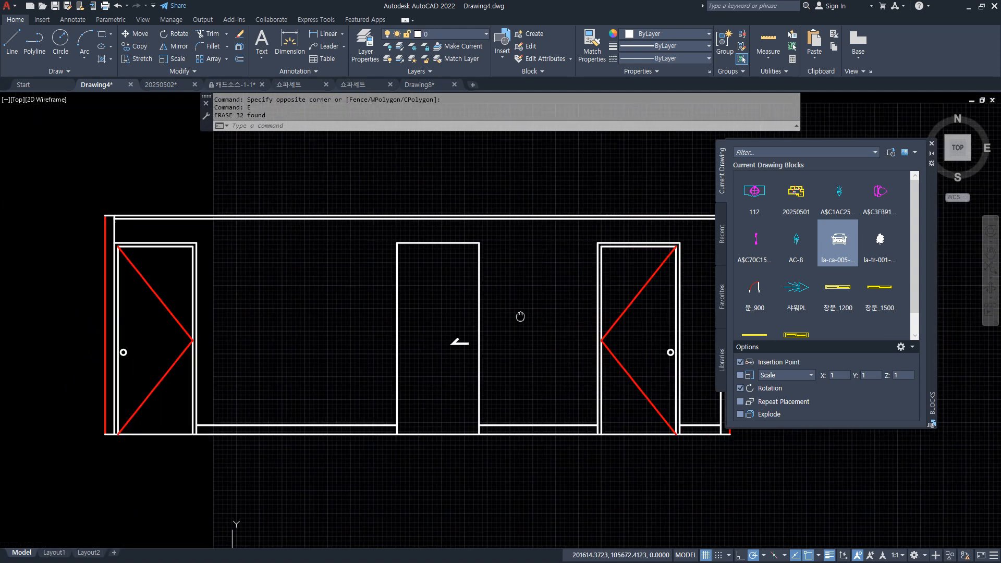
click(931, 144)
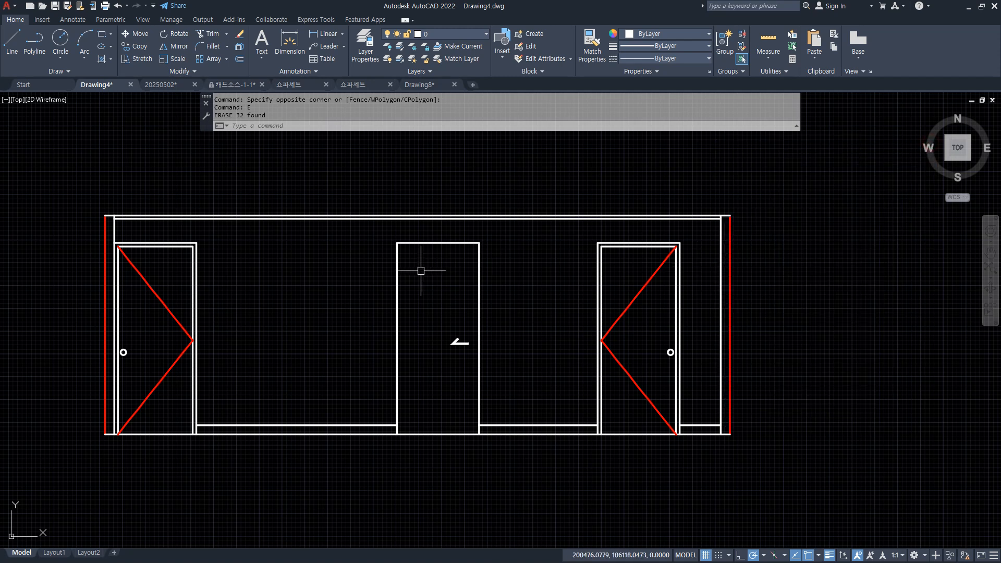
text(z)
key(space)
key(Return)
mouse_move(364, 369)
mouse_down()
mouse_move(340, 335)
mouse_move(349, 224)
mouse_up()
middle_drag(313, 298, 438, 317)
key(Escape)
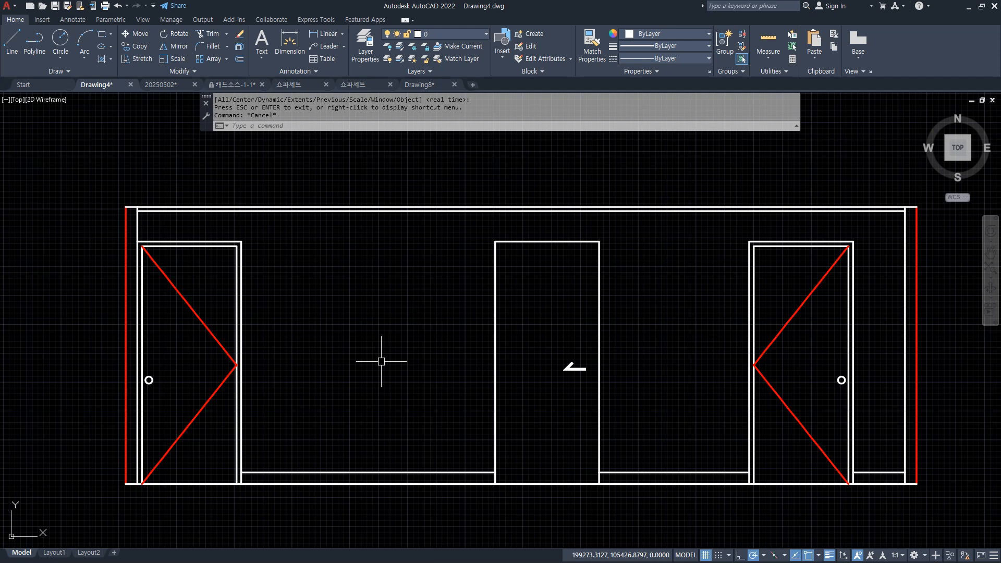
Copy the floor-plan portion with the C-side walls and bathroom to the empty area right of the B-side elevation
scroll(243, 275, down, 5)
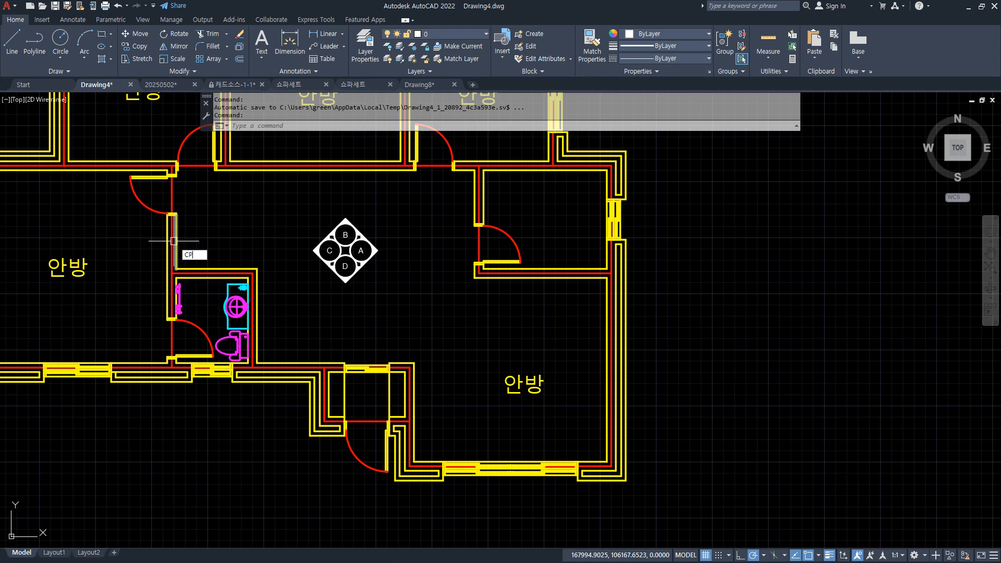
text(cp)
key(space)
click(274, 408)
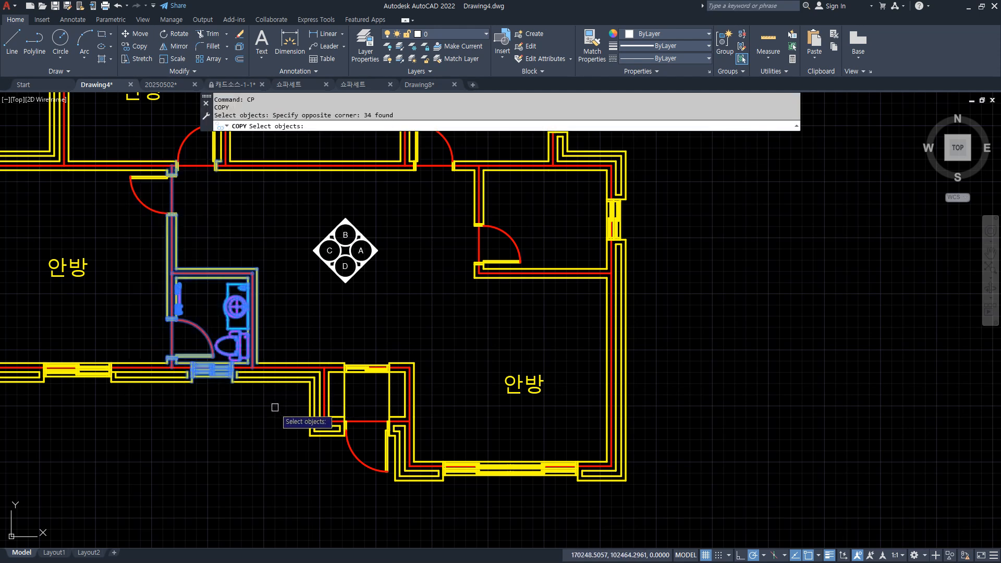
click(275, 408)
click(125, 143)
key(space)
click(195, 231)
scroll(200, 230, down, 4)
middle_drag(452, 249, 154, 252)
middle_drag(545, 253, 538, 156)
middle_drag(487, 246, 191, 375)
click(332, 189)
key(space)
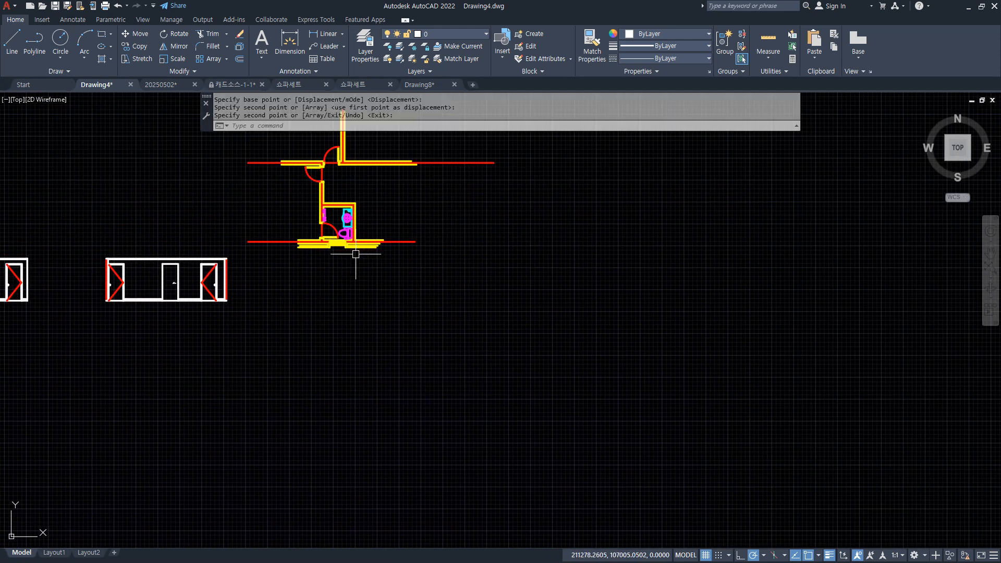
Rotate the copied plan portion 270° so the C-side wall faces up
text(RO)
key(space)
click(408, 262)
click(273, 148)
key(space)
click(353, 238)
click(365, 329)
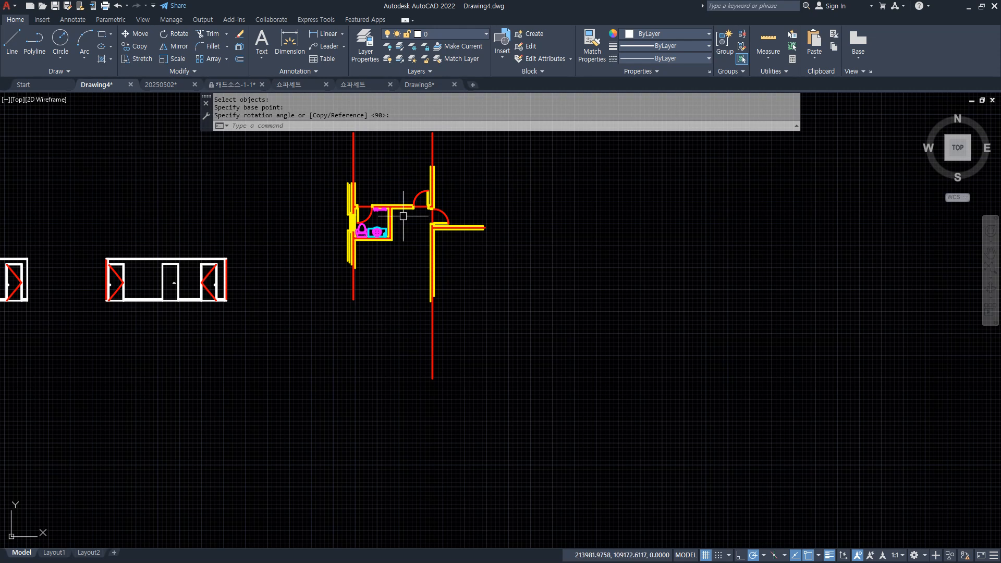
Rotate the bathroom's side wall together with the adjoining door walls 270° about the bathroom's lower-right outer corner
scroll(381, 305, up, 4)
middle_drag(378, 301, 341, 405)
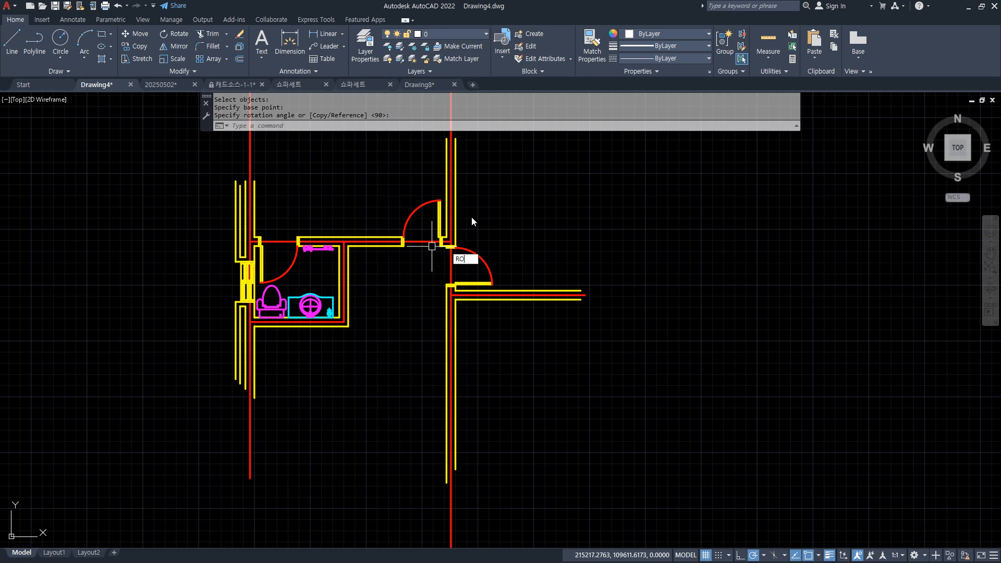
key(Return)
click(492, 140)
click(436, 365)
click(441, 158)
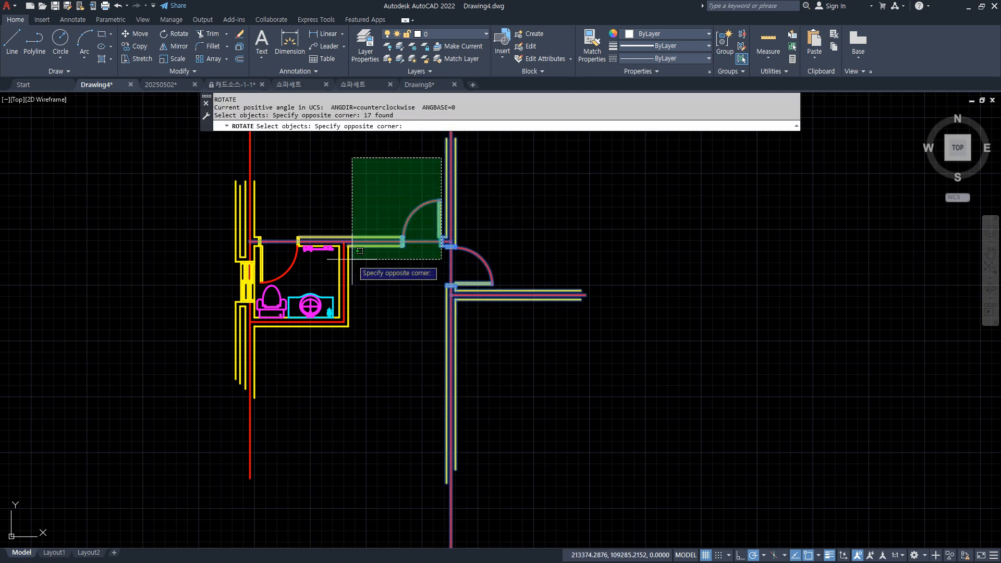
click(334, 259)
key(Return)
click(348, 326)
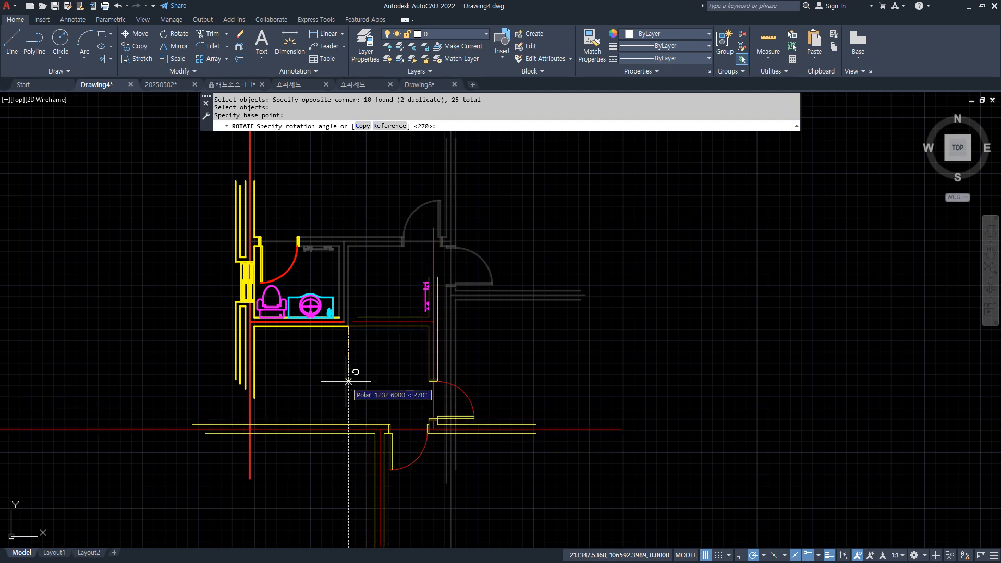
click(349, 381)
Draw a vertical line upward from the bathroom's lower-right outer corner to mark the first fold
text(l)
key(Return)
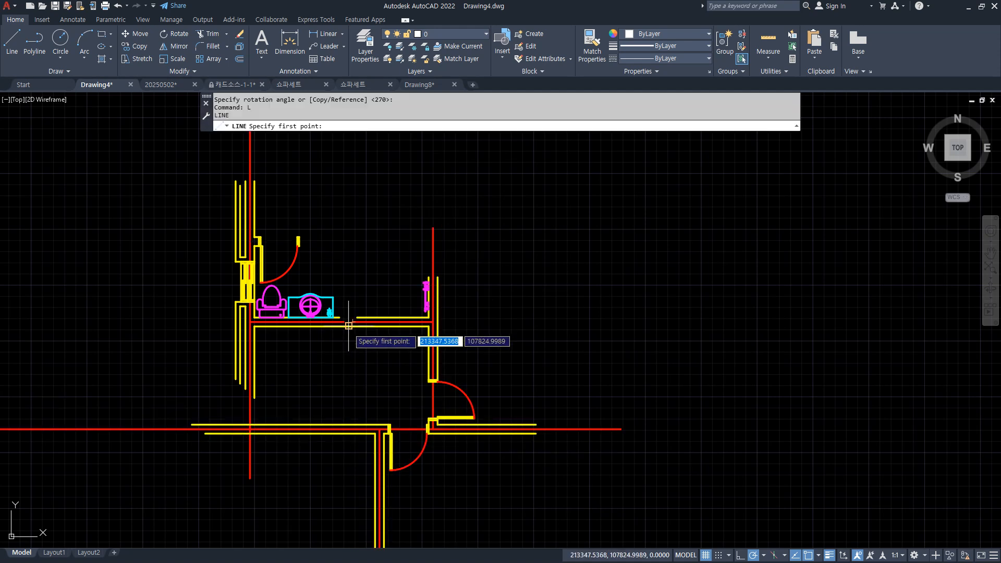
click(348, 325)
click(349, 174)
key(Return)
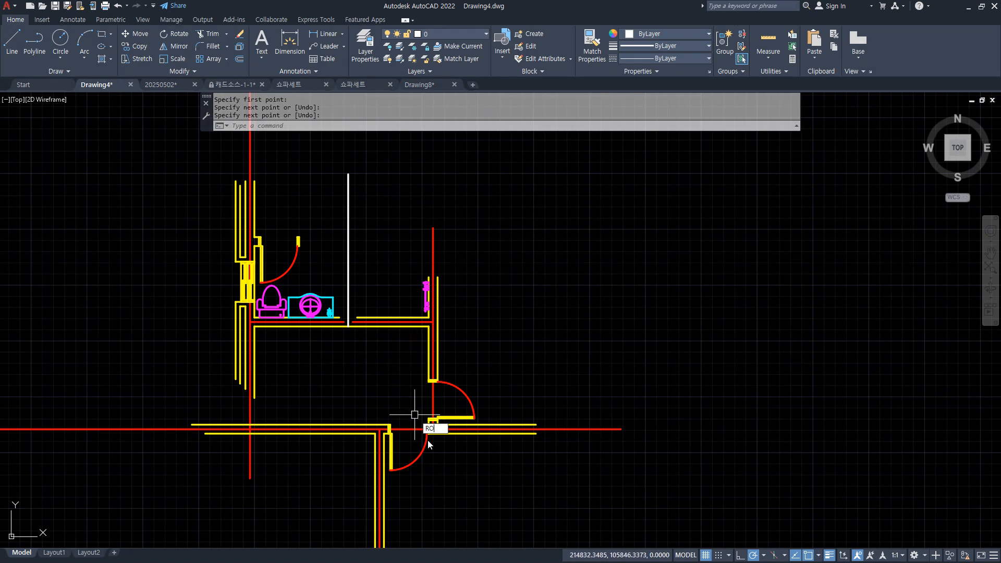
Rotate the remaining wall section with the two doors 90° about the second wall corner, aligning it with the bathroom wall
text(RO)
key(Return)
click(521, 505)
click(335, 364)
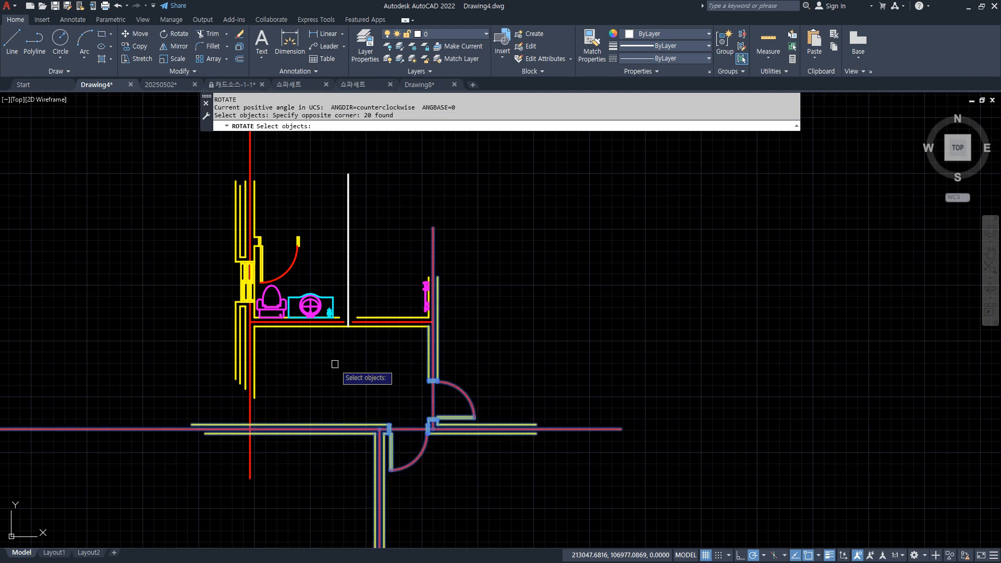
key(Return)
click(428, 326)
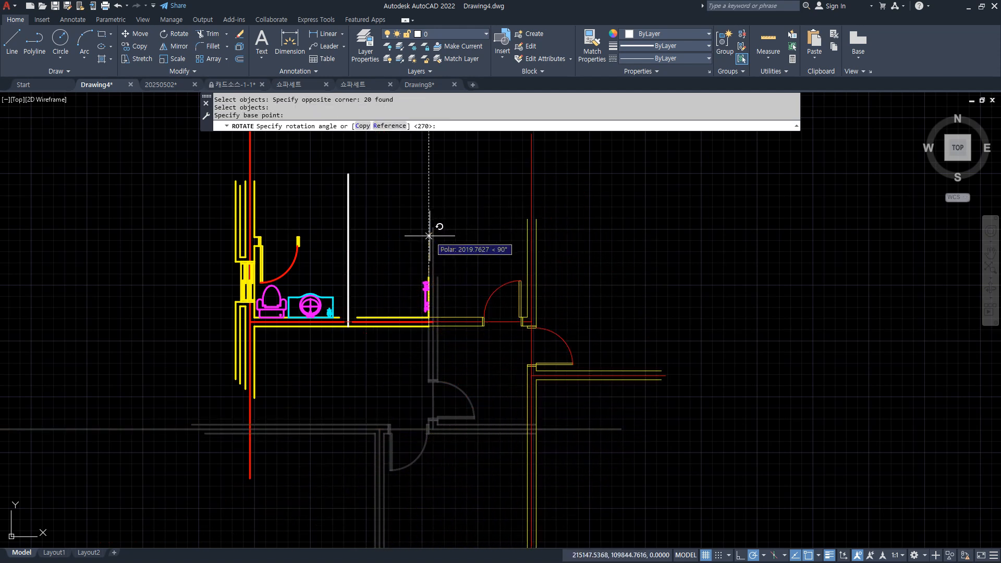
click(429, 236)
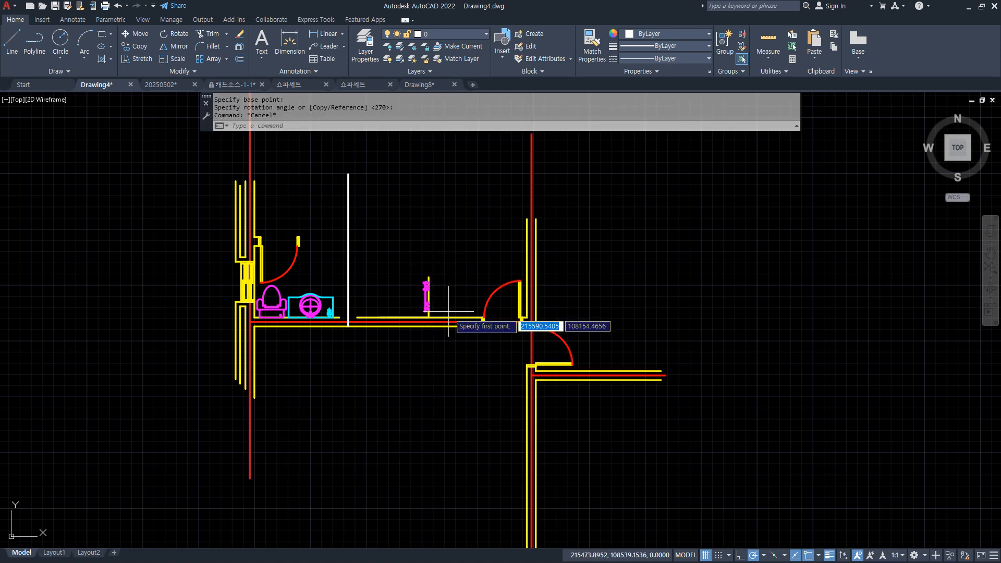
Draw a vertical line upward from the second wall corner to mark the second fold
click(429, 326)
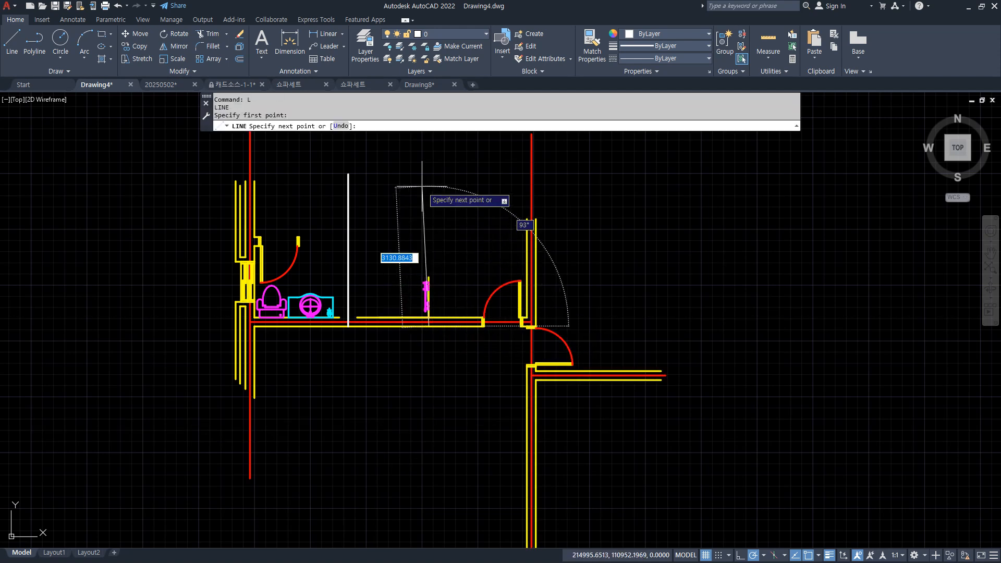
click(428, 178)
key(Return)
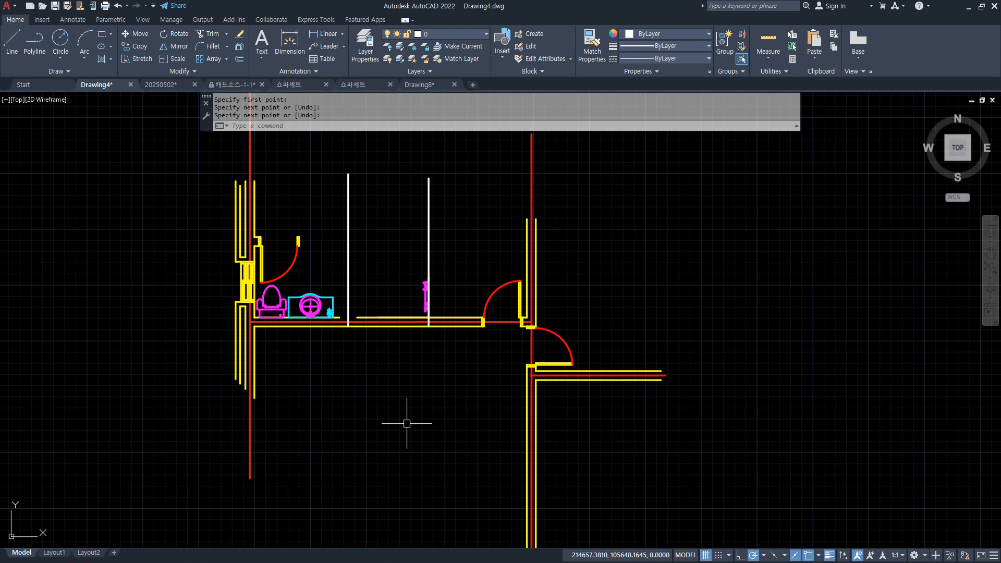
Draw a horizontal floor line from the B-side elevation's lower-right corner across and past the unfolded plan walls
scroll(376, 397, up, 2)
scroll(369, 405, down, 2)
middle_drag(387, 401, 318, 362)
text(l)
key(Return)
scroll(130, 383, down, 2)
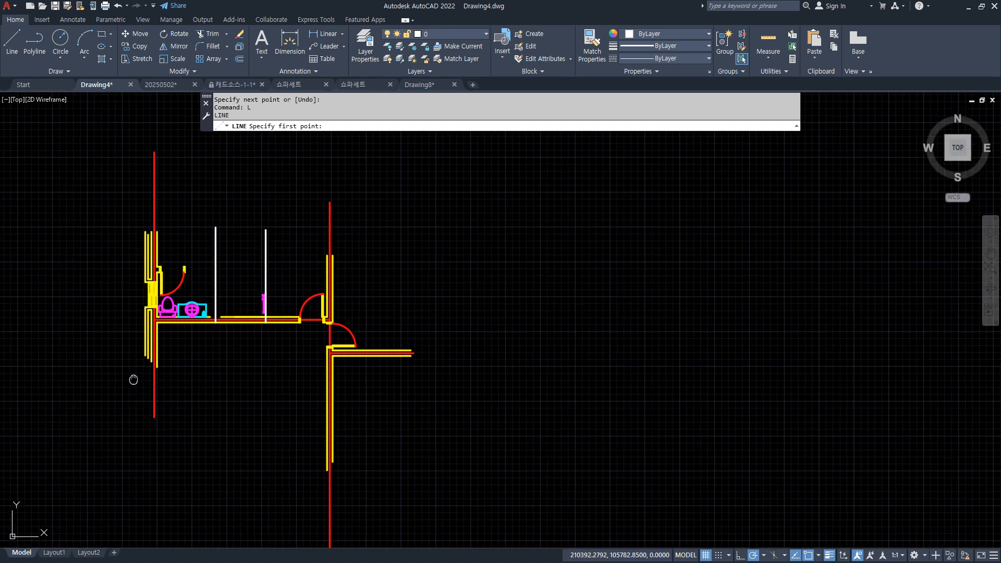
middle_drag(134, 380, 235, 339)
click(67, 408)
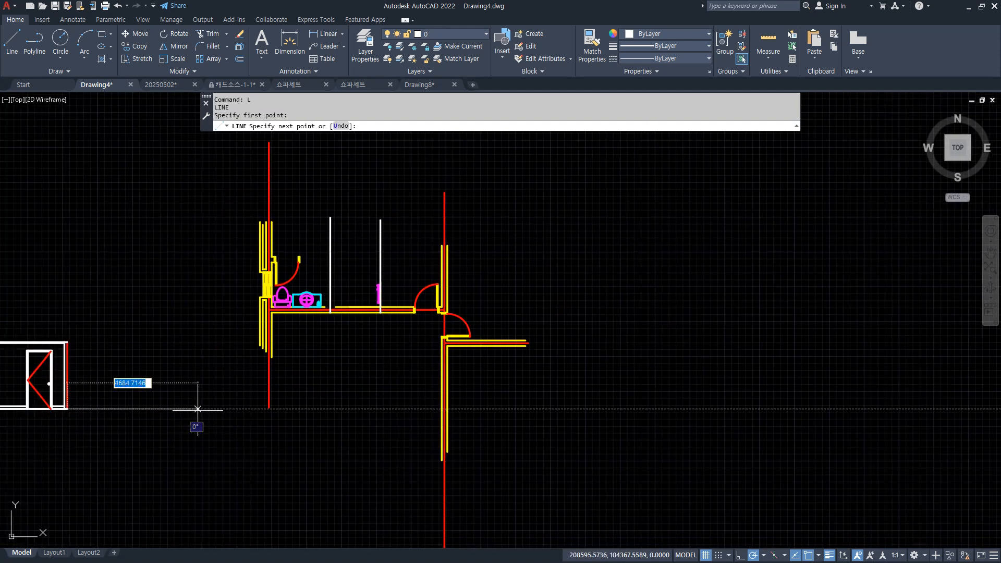
click(627, 409)
key(Return)
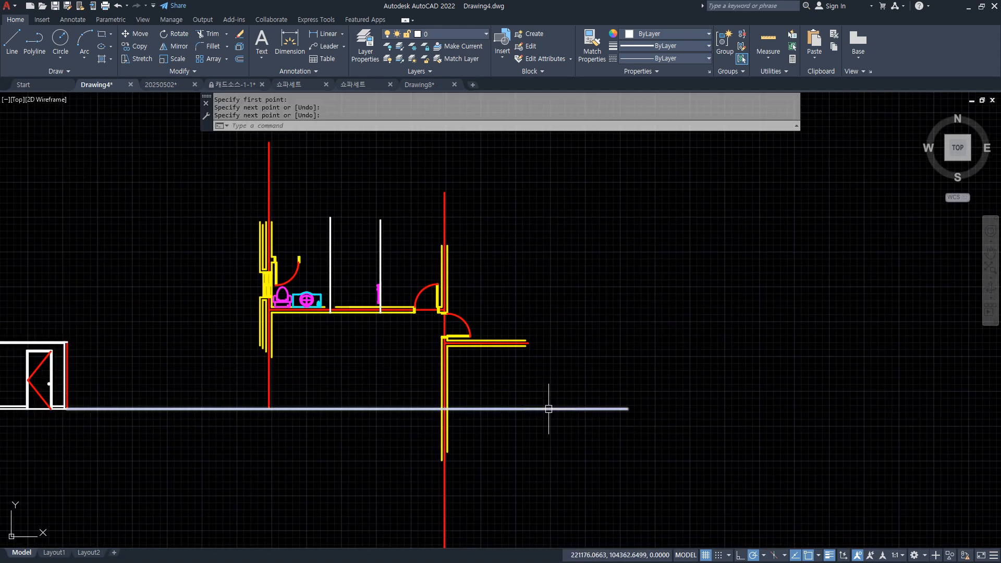
Offset the floor line 2400 upward to create the ceiling line
text(o)
key(Return)
text(2400)
key(Return)
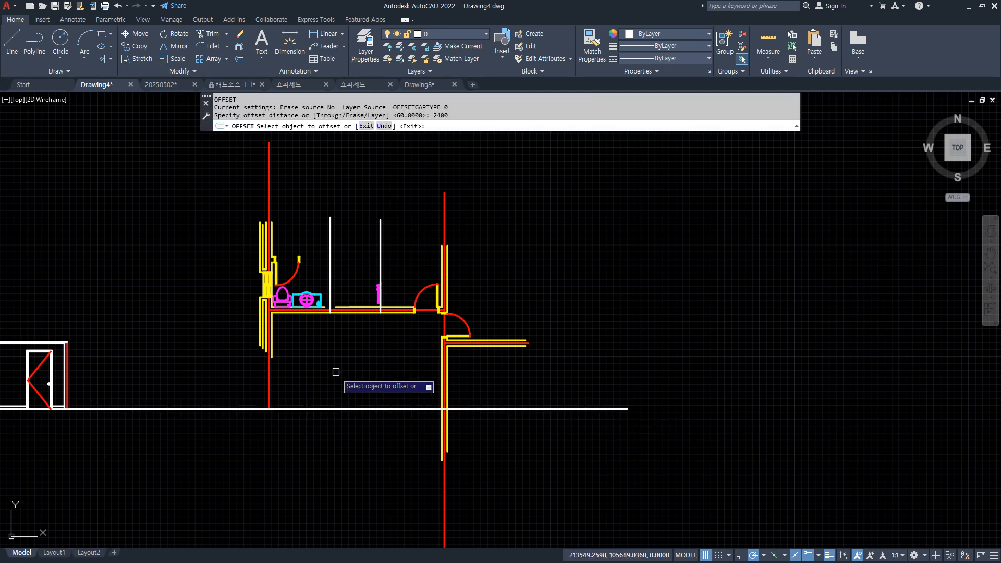
click(341, 407)
click(338, 362)
key(Return)
scroll(253, 345, up, 2)
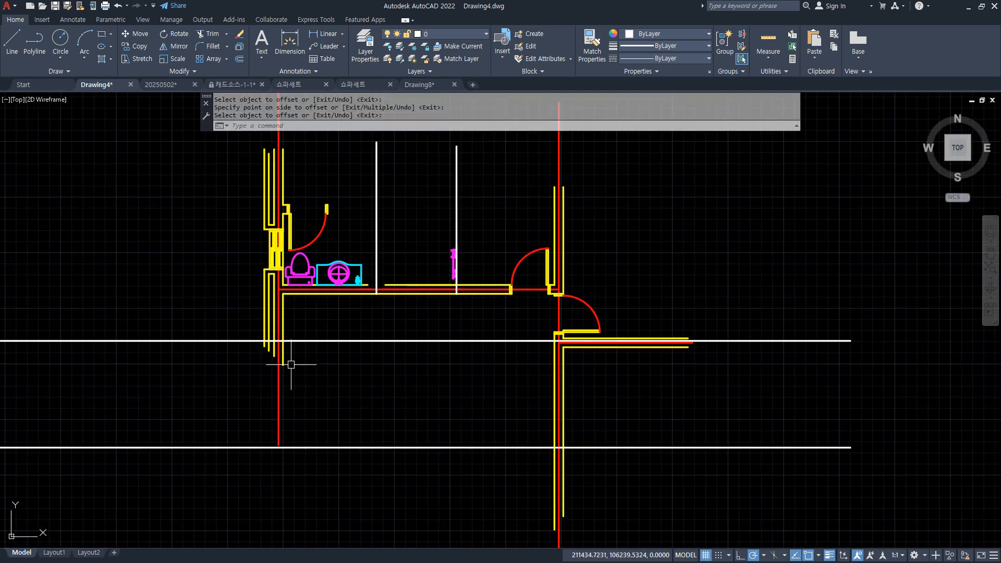
Extend the left wall lines and their red centre line down to the floor line
scroll(291, 365, up, 2)
text(ex)
key(Return)
click(330, 312)
click(226, 305)
key(Return)
middle_drag(762, 440, 698, 408)
key(Return)
Trim the right wall lines and their red centre line below the floor line
text(tr)
key(Return)
click(743, 477)
click(572, 481)
key(Return)
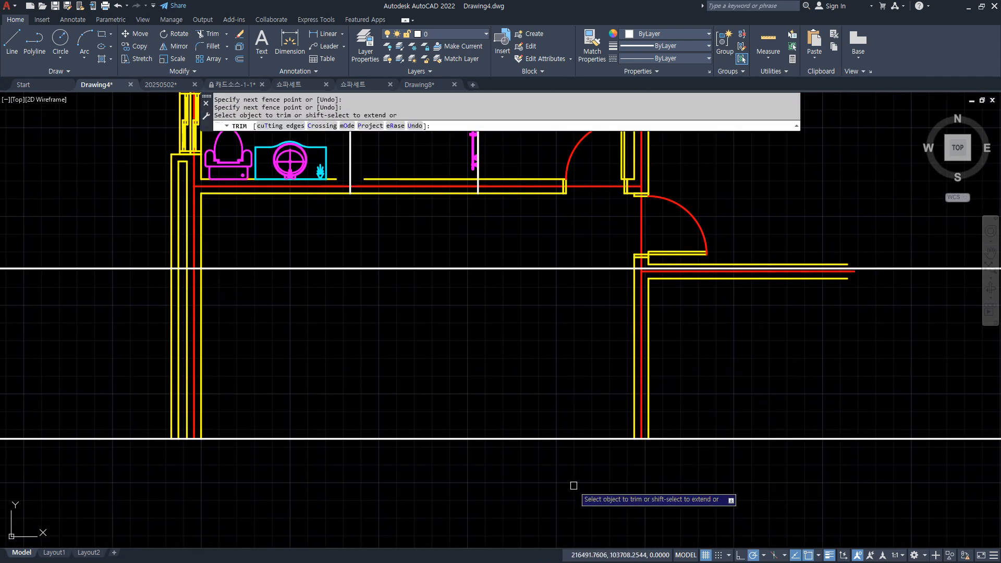
key(Return)
Erase the horizontal branch wall lines below the right door and extend the right wall's outer line up to the ceiling line
scroll(694, 258, up, 3)
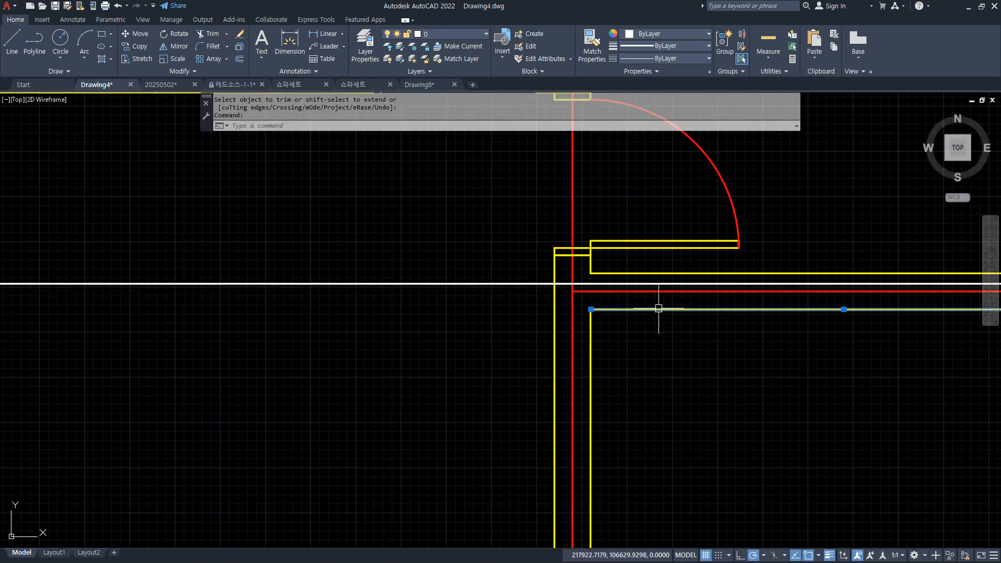
text(e)
key(Return)
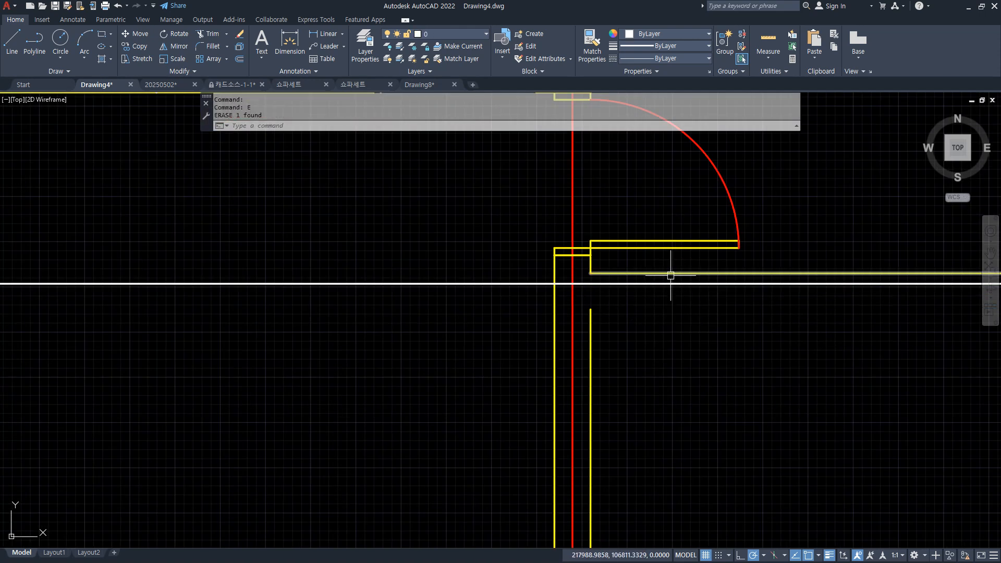
text(ex)
key(Return)
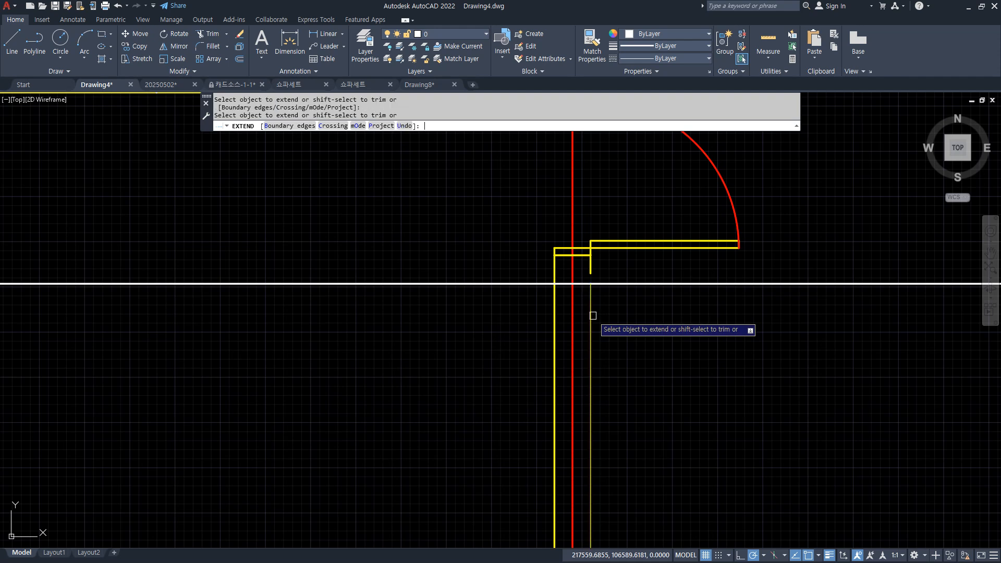
key(Return)
Trim the left and right wall lines and centre lines just above the ceiling line
scroll(599, 320, down, 4)
scroll(588, 308, up, 2)
text(tr)
key(Return)
click(590, 303)
click(629, 304)
middle_drag(642, 297, 775, 285)
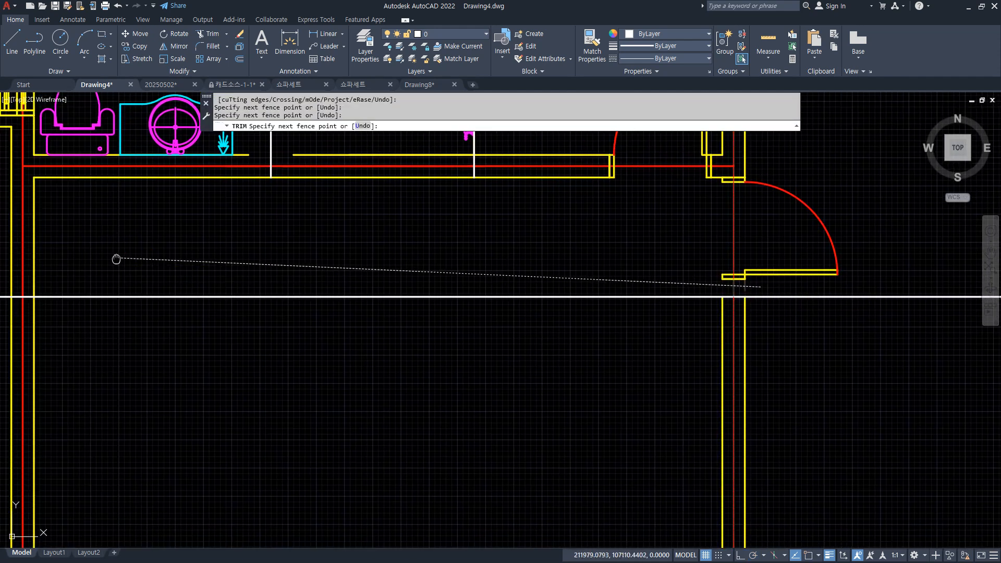
middle_drag(116, 260, 191, 255)
click(21, 287)
key(Return)
middle_drag(190, 336, 179, 266)
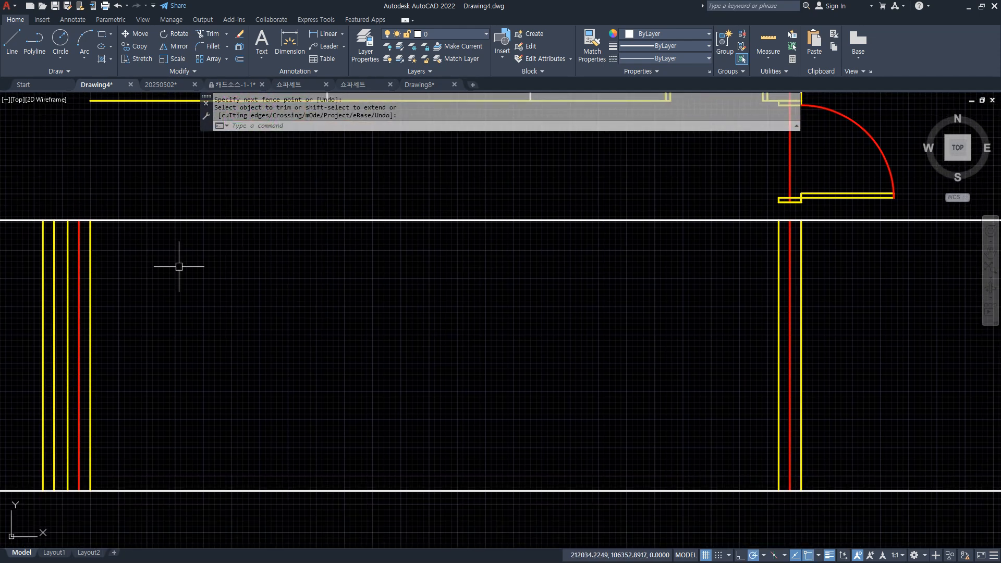
Erase the yellow wall lines outside the red centre lines at both ends of the elevation
scroll(179, 267, down, 2)
scroll(101, 275, up, 4)
key(Escape)
click(142, 271)
click(45, 290)
text(e)
key(Return)
scroll(56, 298, down, 2)
mouse_move(505, 306)
middle_down()
mouse_move(571, 312)
mouse_move(312, 282)
middle_up()
click(710, 282)
click(641, 311)
key(Delete)
Trim the ceiling and floor lines where they overhang the left and right red centre lines
scroll(694, 347, down, 2)
text(tr)
key(Return)
drag(767, 206, 784, 423)
drag(179, 219, 173, 469)
key(Return)
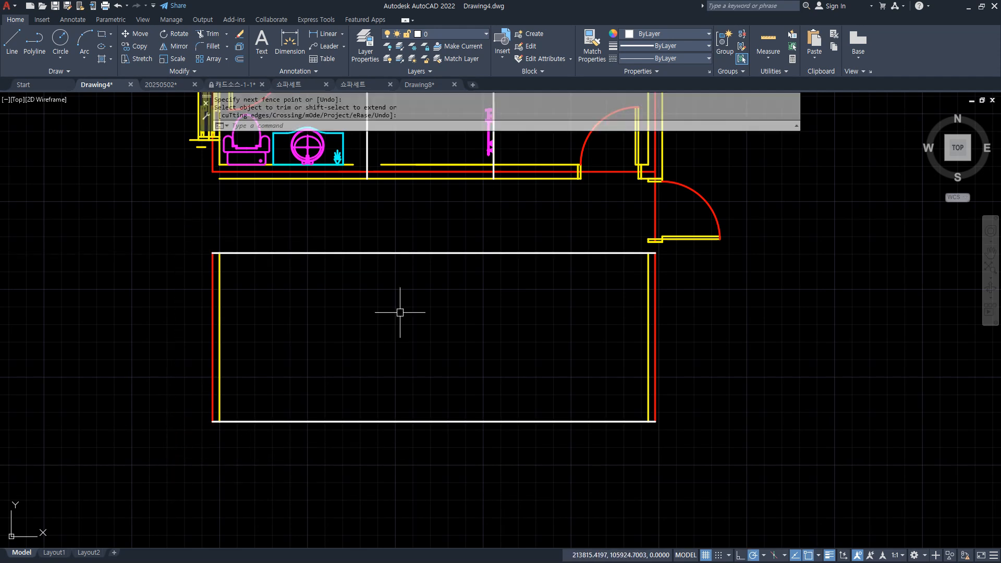
Draw vertical lines from the two fold points of the unfolded wall down to the floor line
text(l)
key(Return)
click(367, 179)
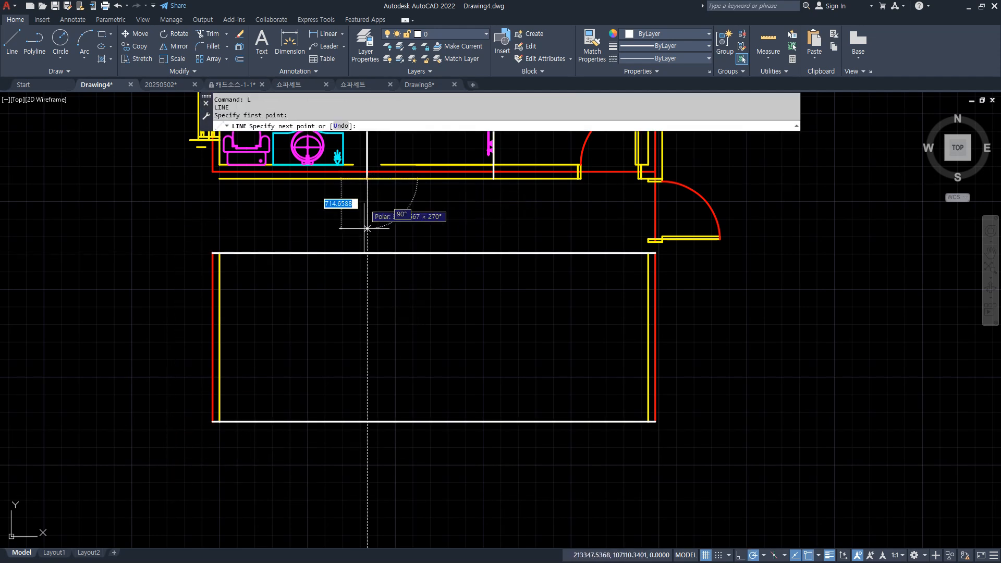
click(368, 421)
key(Return)
key(Return)
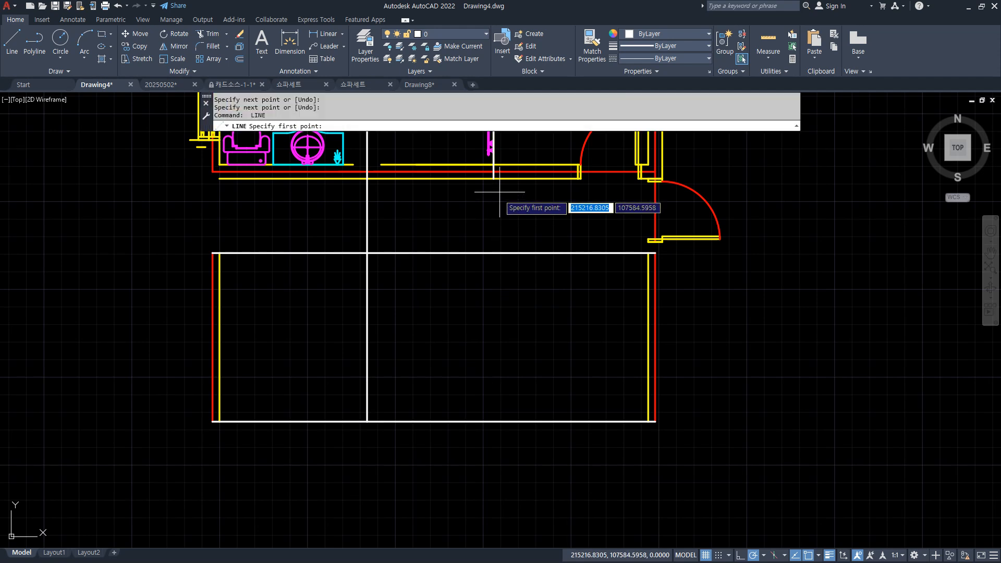
click(494, 179)
click(494, 420)
key(Return)
Trim the two fold lines between the plan wall and the ceiling line
text(tr)
key(Return)
drag(513, 224, 295, 228)
key(Escape)
Offset the elevation's ceiling line 36 mm downward as the ceiling moulding line
text(o)
key(Return)
text(36)
key(Return)
click(401, 254)
click(391, 304)
key(Return)
Offset the elevation's floor line 100 mm upward as the baseboard line
key(Return)
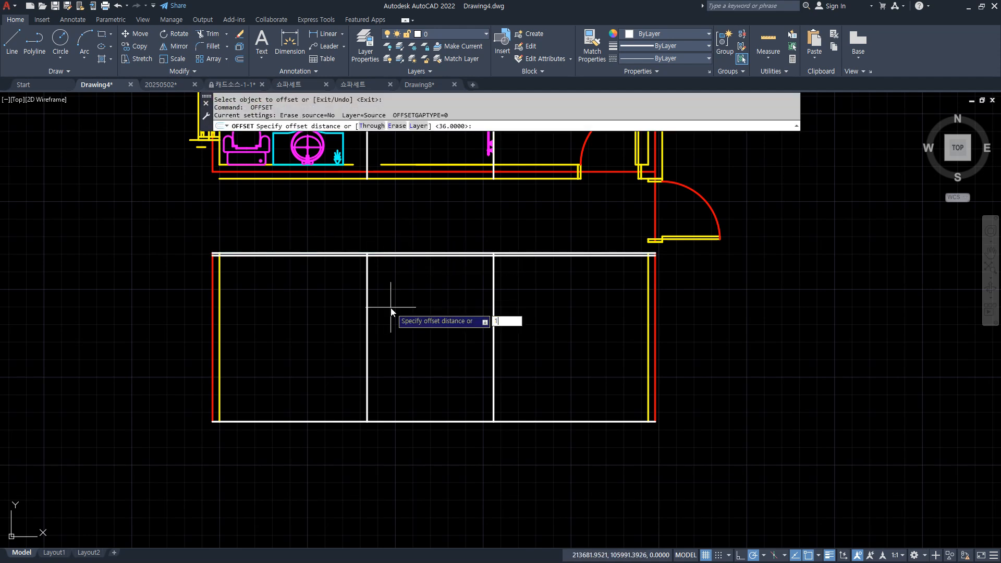
key(Return)
click(399, 422)
click(398, 386)
key(Return)
Trim the moulding and baseboard lines back to the yellow wall lines at both ends of the elevation
scroll(221, 435, up, 4)
key(Return)
click(206, 384)
middle_drag(245, 280, 243, 455)
click(204, 151)
middle_drag(943, 248, 375, 224)
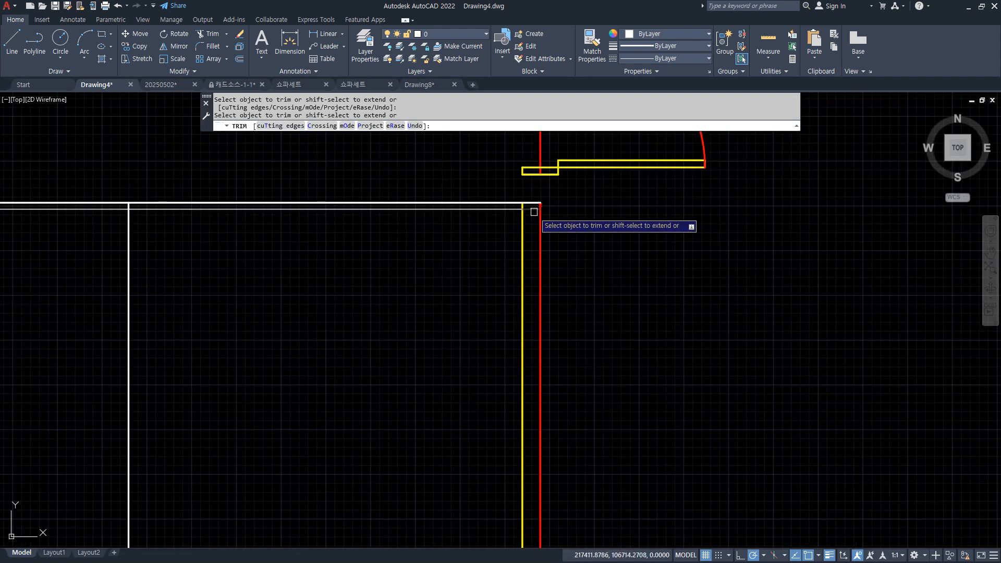
middle_drag(615, 392, 615, 130)
click(530, 381)
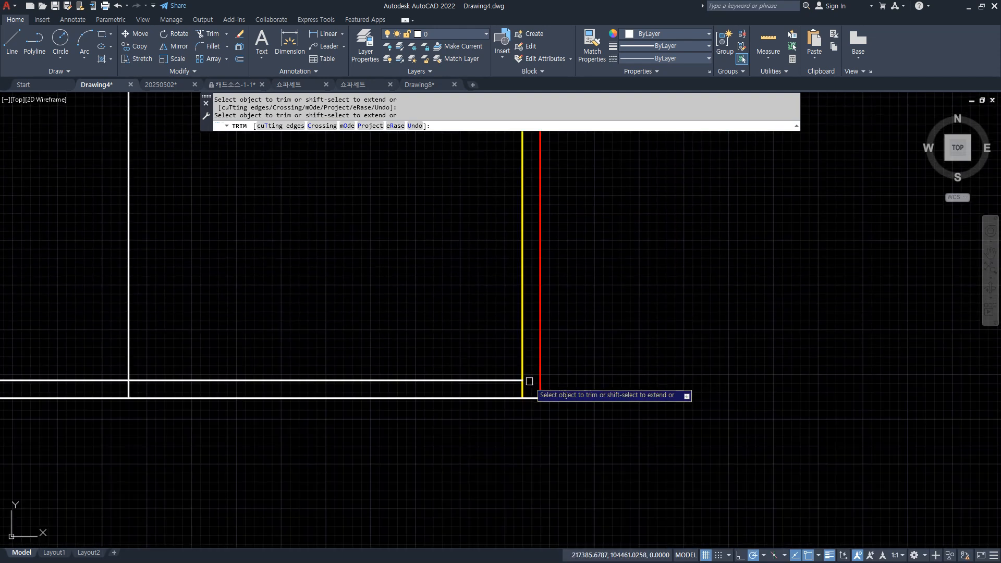
key(space)
Draw a vertical line from the plan door opening's right-hand edge down to the elevation's floor line
scroll(442, 324, down, 2)
middle_drag(456, 168, 440, 324)
scroll(447, 267, up, 1)
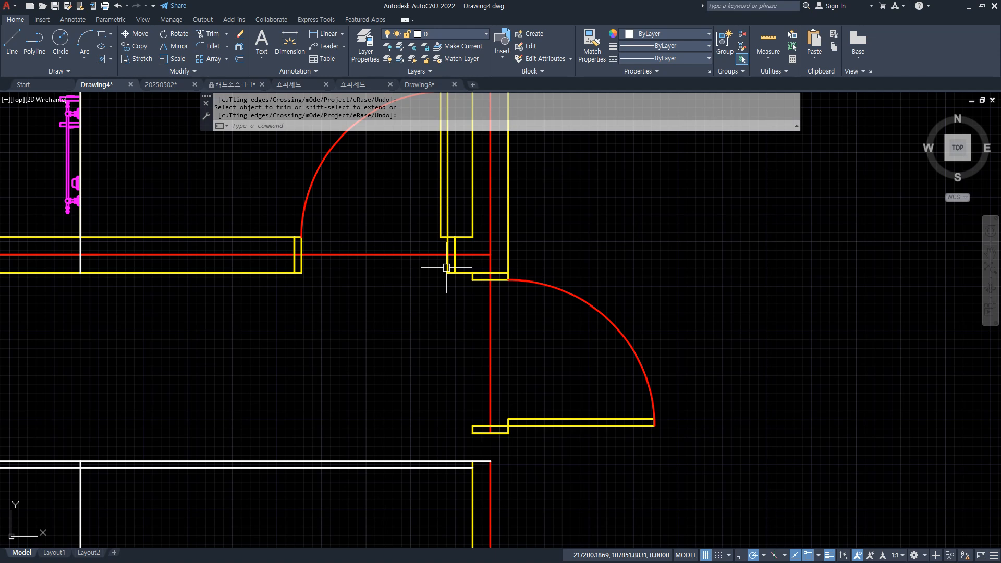
text(l)
key(space)
click(447, 271)
middle_drag(454, 393, 454, 139)
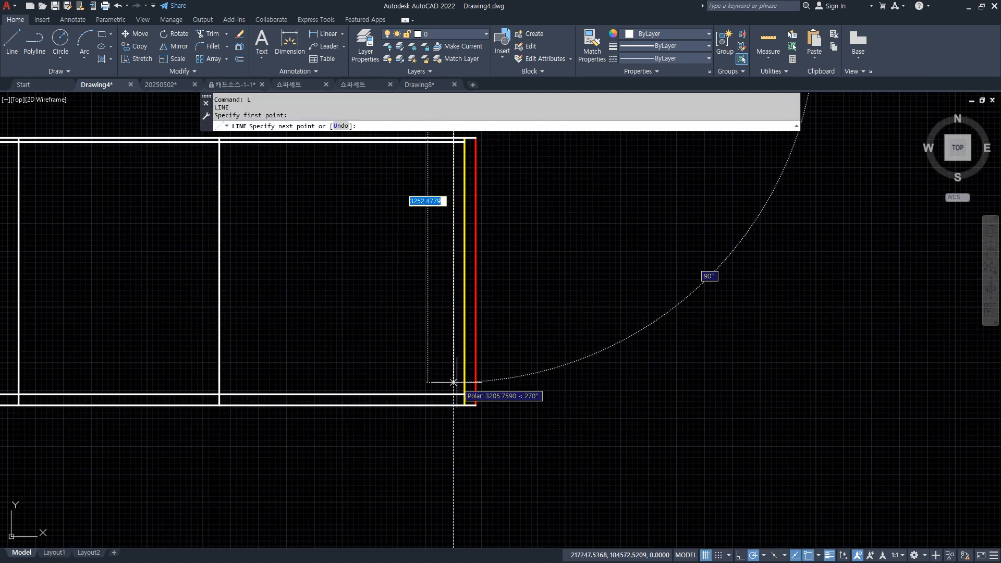
click(453, 405)
key(space)
Offset the vertical door line 900 mm to the left for the door width
text(o)
key(space)
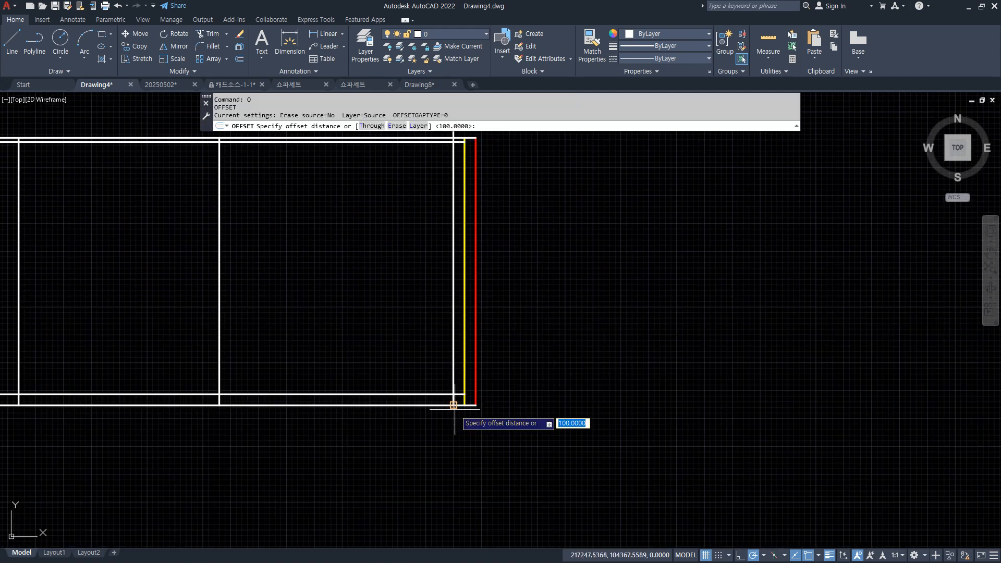
text(900)
key(space)
click(453, 372)
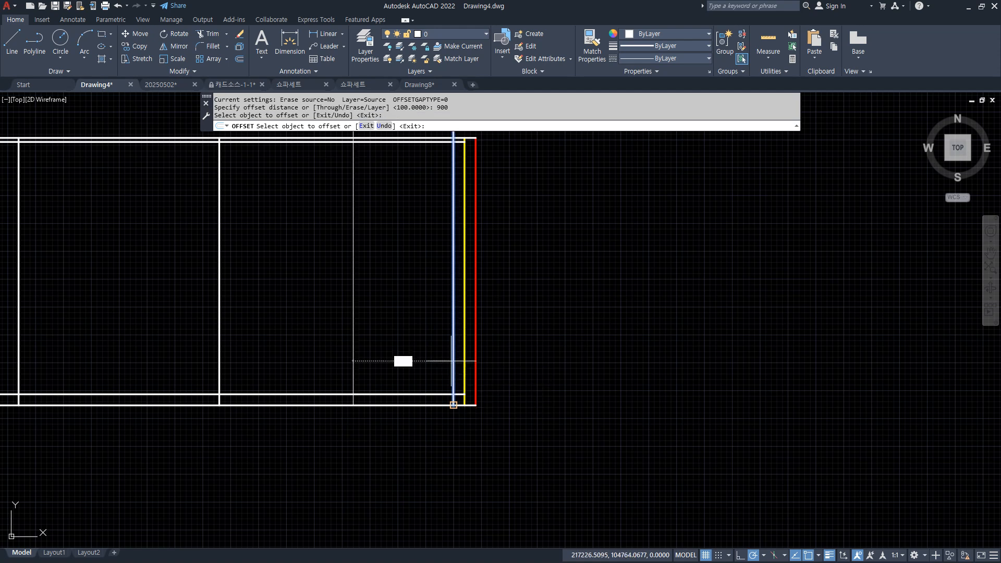
click(407, 368)
key(space)
Offset the floor line 2100 mm upward for the door height
key(space)
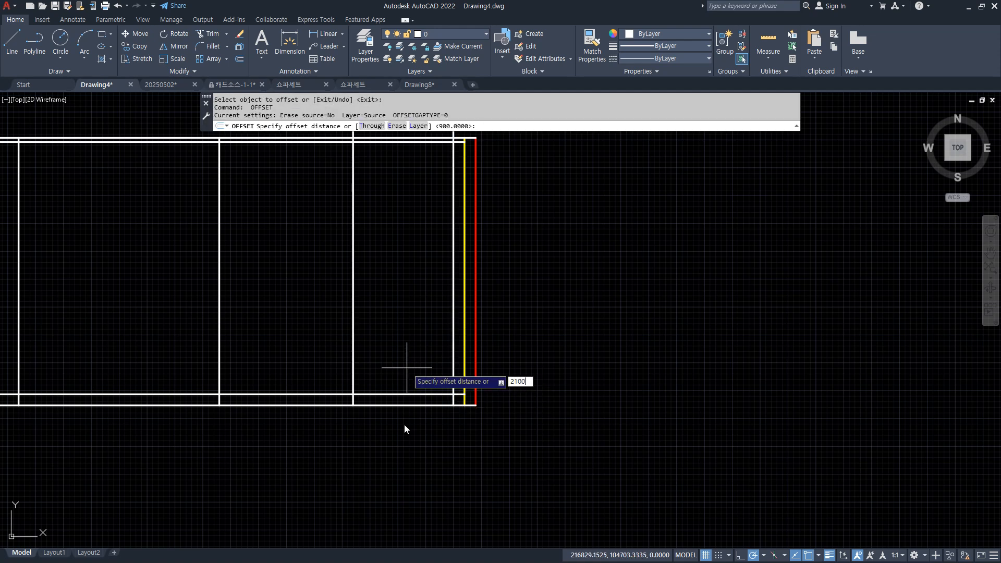
key(space)
click(404, 405)
click(418, 218)
key(Escape)
Fillet the door height line with both vertical door lines to close the two upper corners
text(f)
key(space)
click(454, 187)
click(438, 172)
key(space)
click(397, 173)
click(352, 191)
Trim the baseboard line inside the door opening
text(t)
key(space)
click(406, 394)
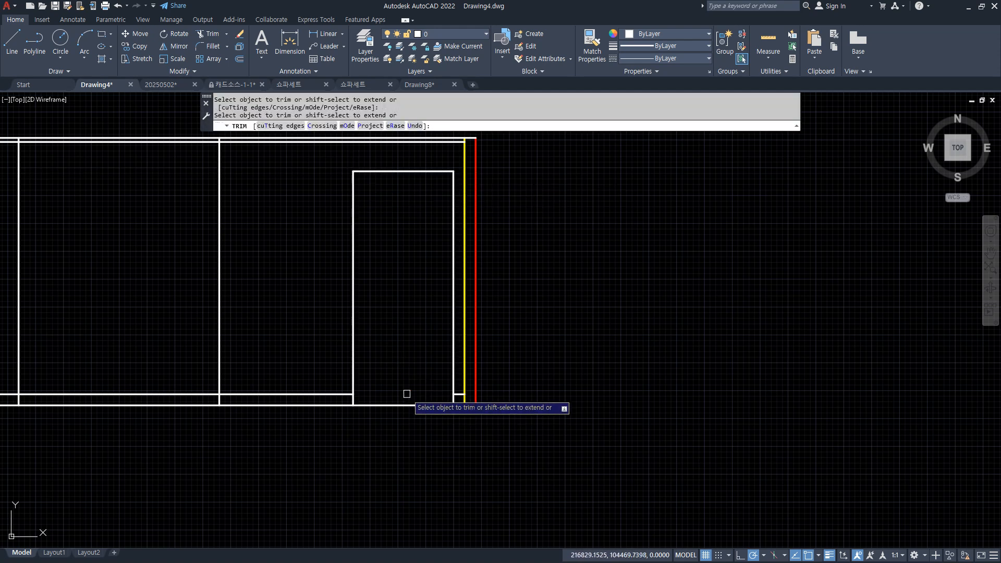
middle_drag(443, 246, 474, 294)
key(Escape)
Join the three door outline lines into one polyline
text(j)
key(space)
click(490, 206)
click(361, 265)
key(space)
Offset the door outline 40 mm inward to form the door frame
text(o)
key(space)
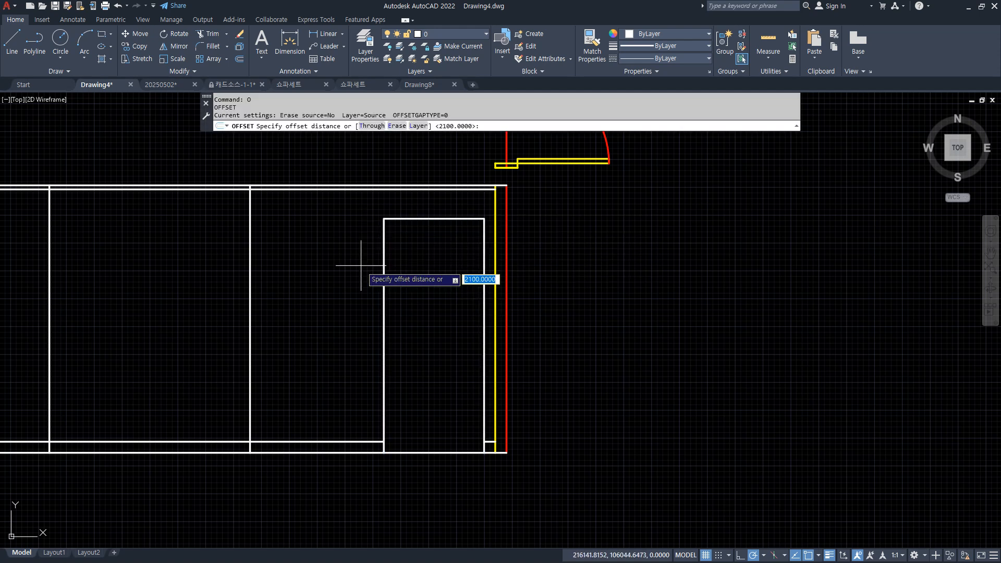
key(space)
click(415, 220)
click(426, 306)
key(space)
Draw door swing lines from the inner frame's upper-left corner to the right jamb's midpoint and down to the lower-left corner
scroll(425, 306, down, 2)
middle_drag(425, 306, 385, 358)
scroll(384, 358, up, 2)
text(l)
key(space)
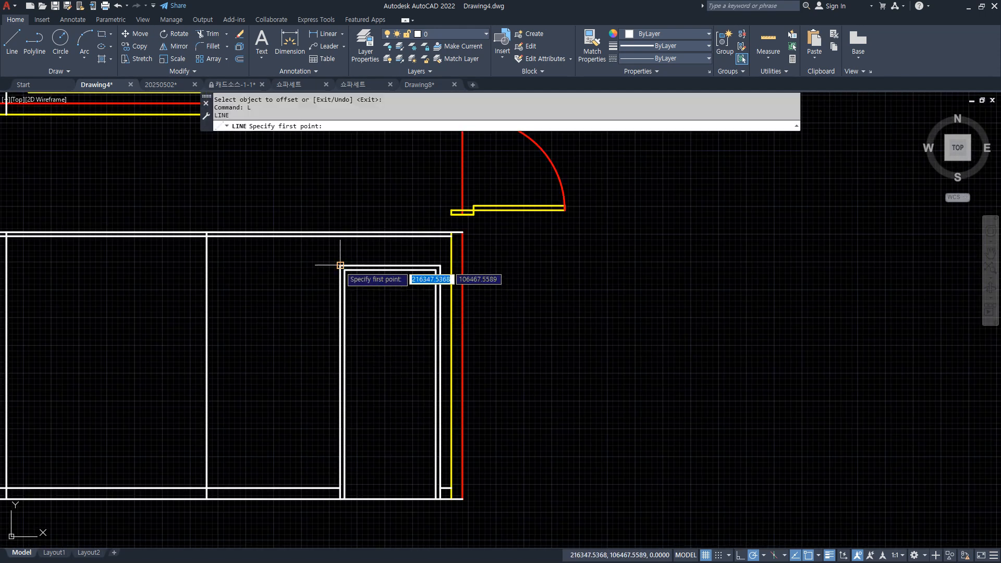
click(344, 271)
text(mid)
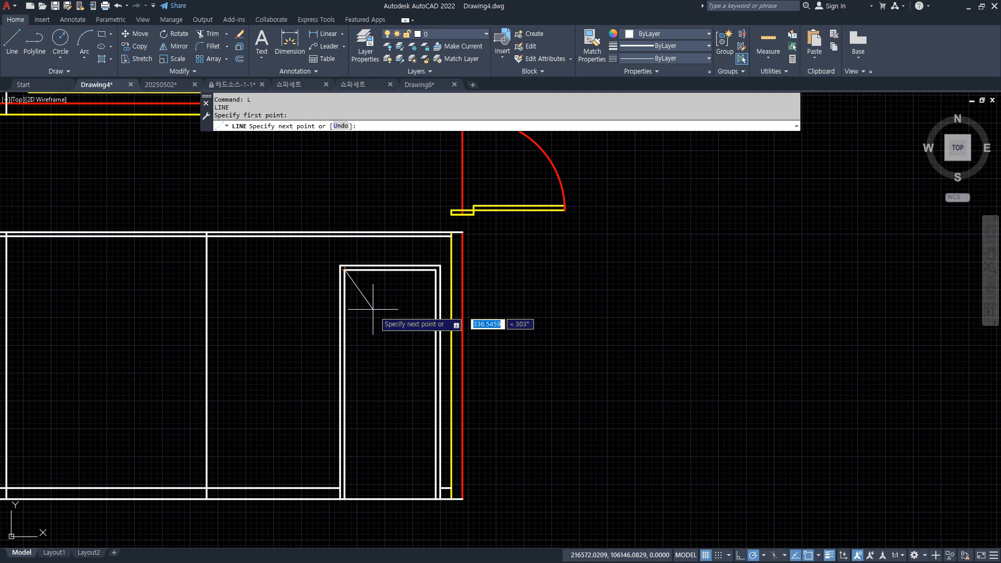
key(space)
click(434, 387)
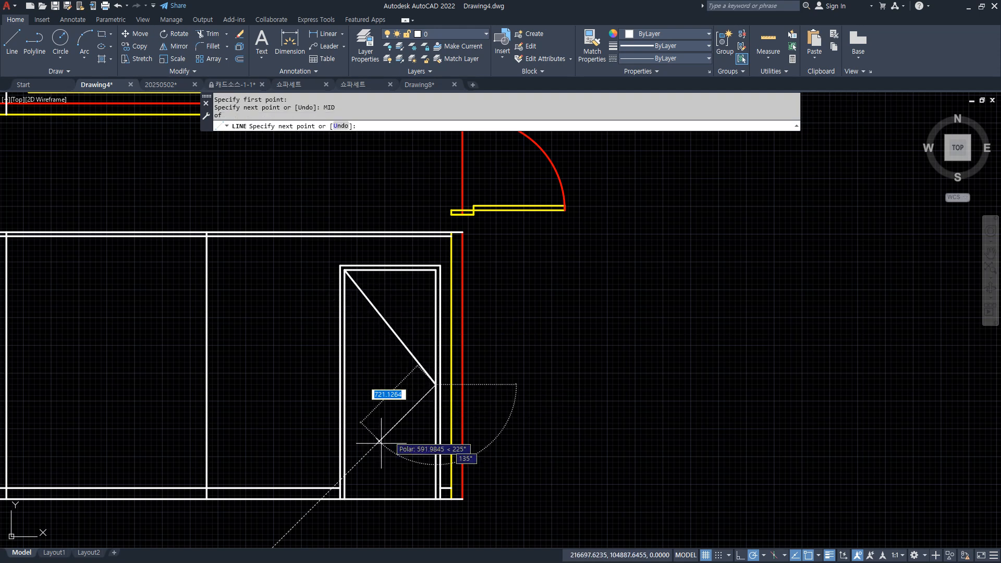
click(344, 499)
key(space)
Match the properties of the red centre line onto both door swing lines
scroll(375, 459, up, 2)
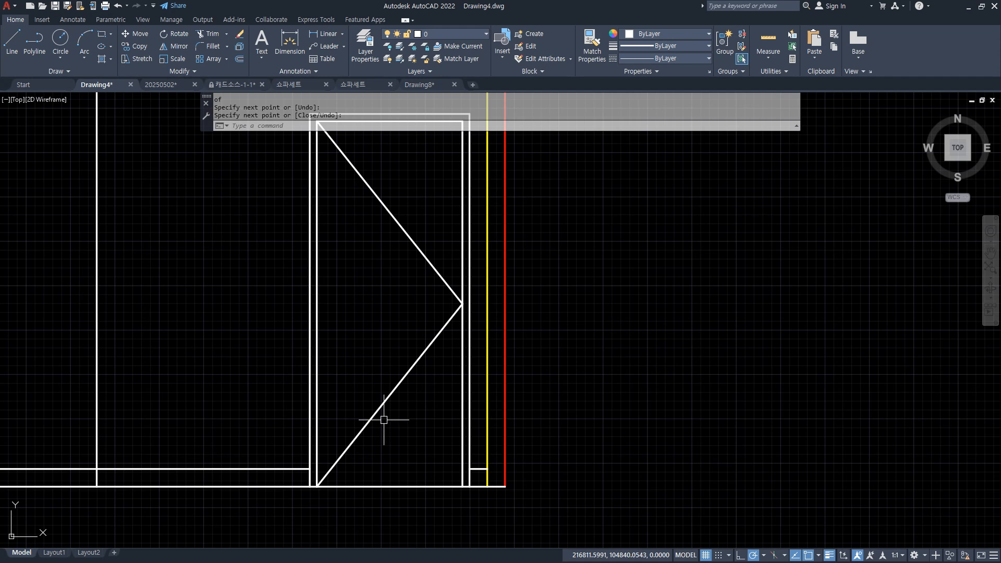
text(MA)
key(space)
click(522, 384)
click(448, 245)
click(402, 447)
key(space)
Offset the floor line 900 mm upward as a guide for the door knob height
text(O)
key(space)
text(9)
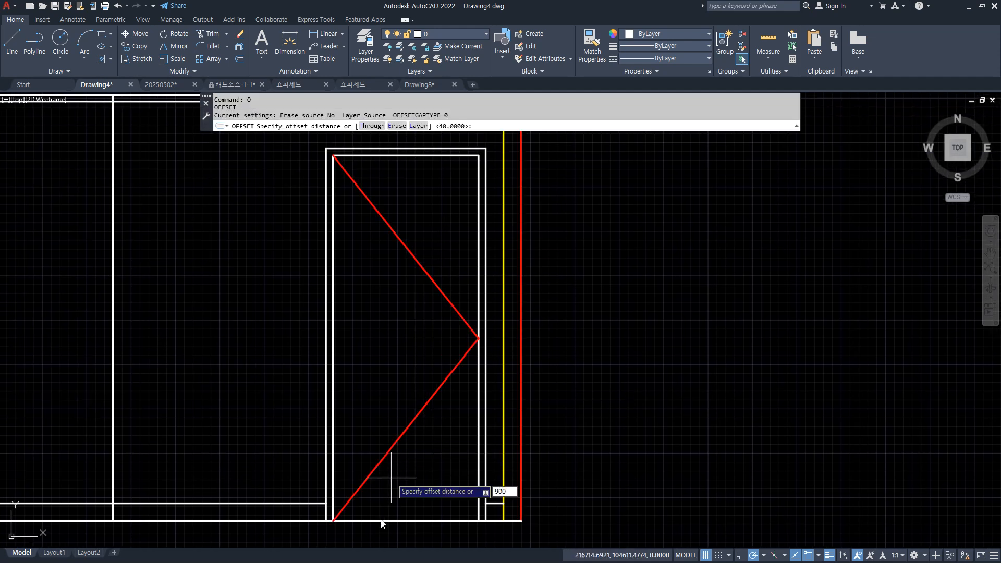
text(00)
key(space)
click(365, 520)
click(359, 374)
key(space)
Offset the inner door frame outline 60 mm inward as a guide for the knob position
key(space)
text(60)
key(space)
click(333, 367)
click(368, 386)
key(space)
Draw a 30 mm radius door knob circle at the left intersection of the guides, and erase both guides
text(C)
key(space)
click(344, 361)
text(30)
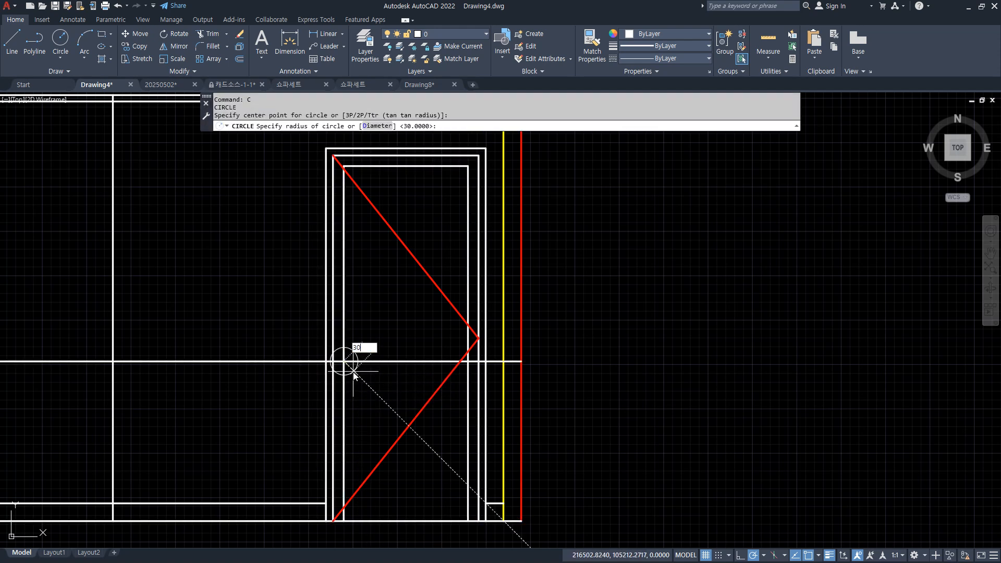
key(space)
click(386, 361)
click(343, 326)
text(E)
key(space)
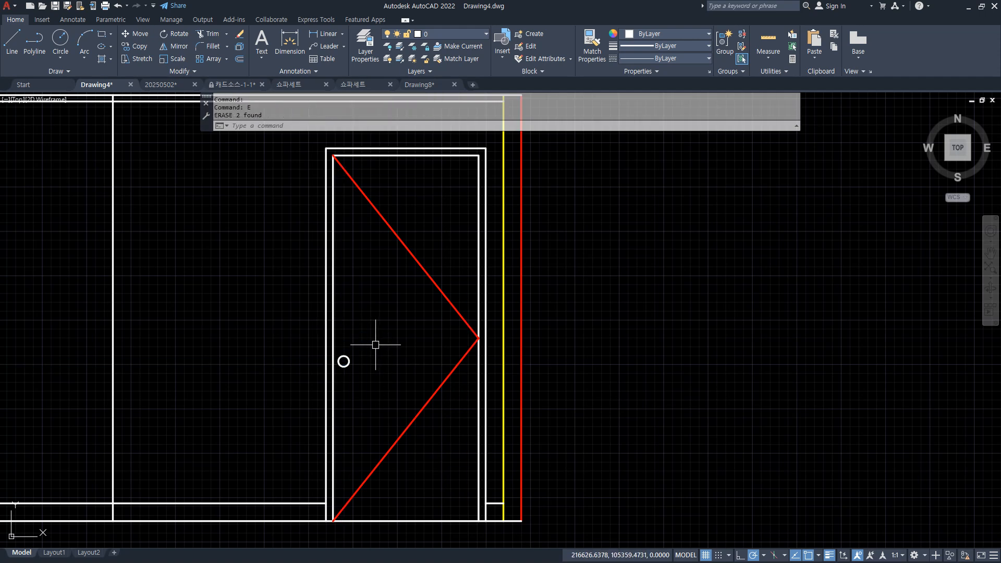
Erase the unfolded plan copy's walls, furniture and doors directly above the elevation
scroll(375, 345, down, 4)
middle_drag(504, 235, 642, 327)
click(652, 337)
click(437, 191)
click(434, 282)
click(89, 177)
text(e)
key(Return)
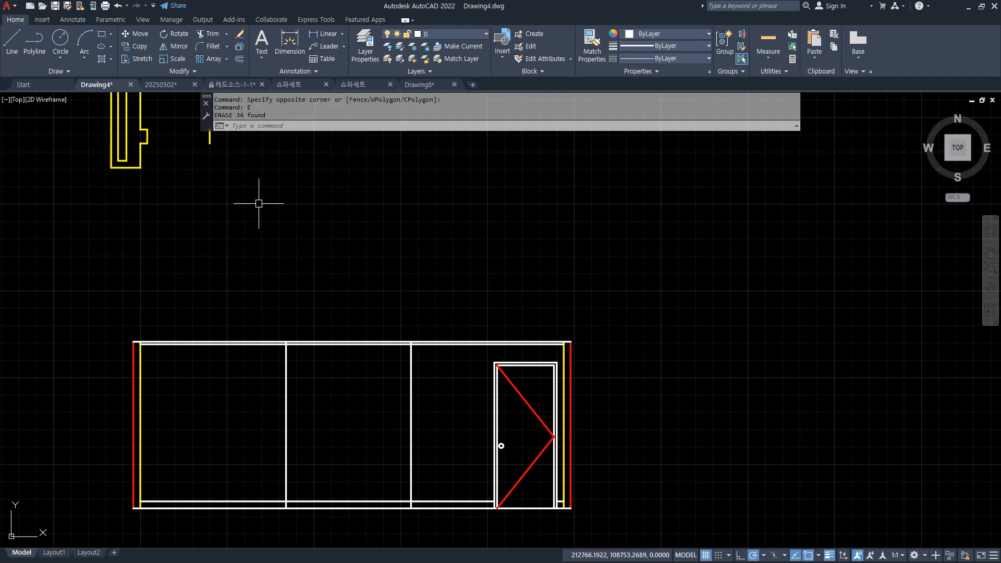
Erase the remaining leftover plan pieces above the elevation
scroll(131, 186, down, 5)
middle_drag(134, 190, 189, 265)
click(312, 245)
click(119, 164)
text(e)
key(Return)
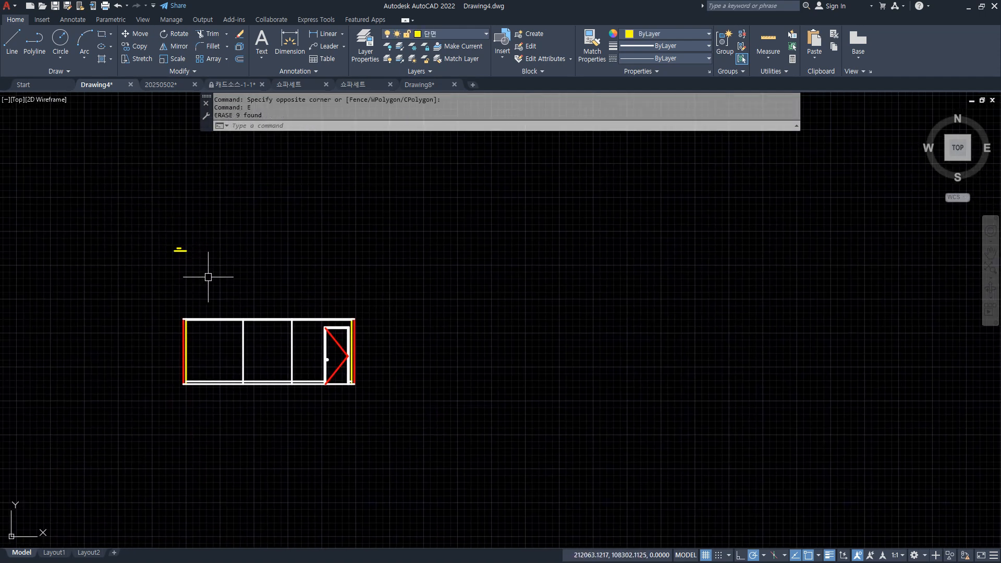
click(209, 277)
click(112, 206)
text(e)
key(Return)
Draw a two-point circle 60 mm in diameter standing on the ceiling line above the left fold line
middle_drag(184, 318, 346, 301)
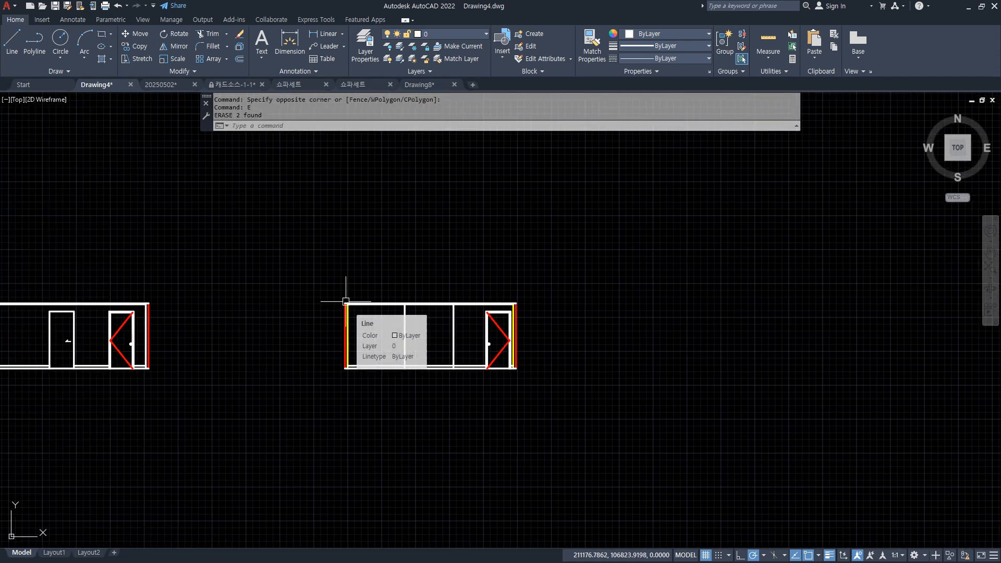
scroll(443, 357, up, 6)
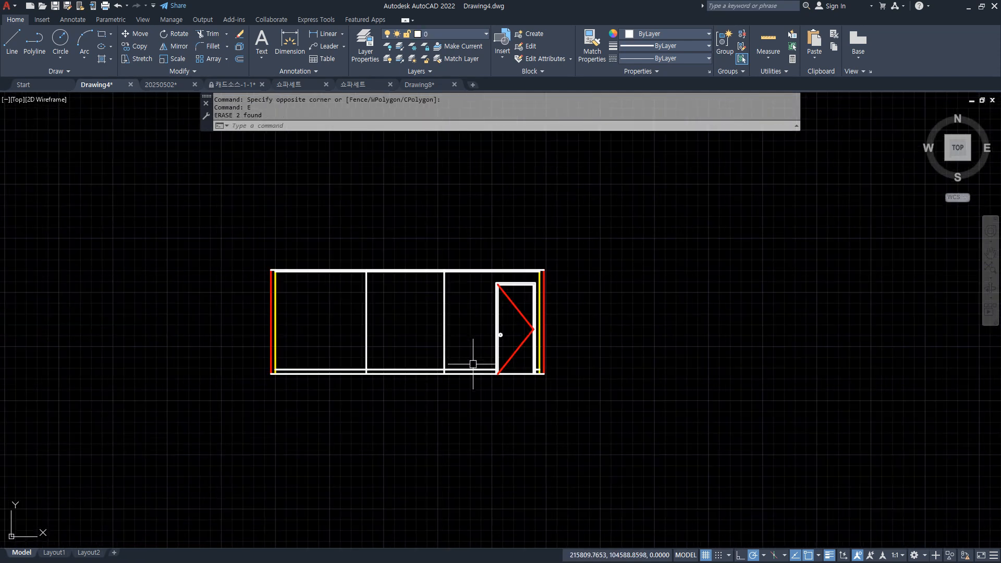
middle_drag(320, 248, 311, 296)
scroll(297, 230, up, 4)
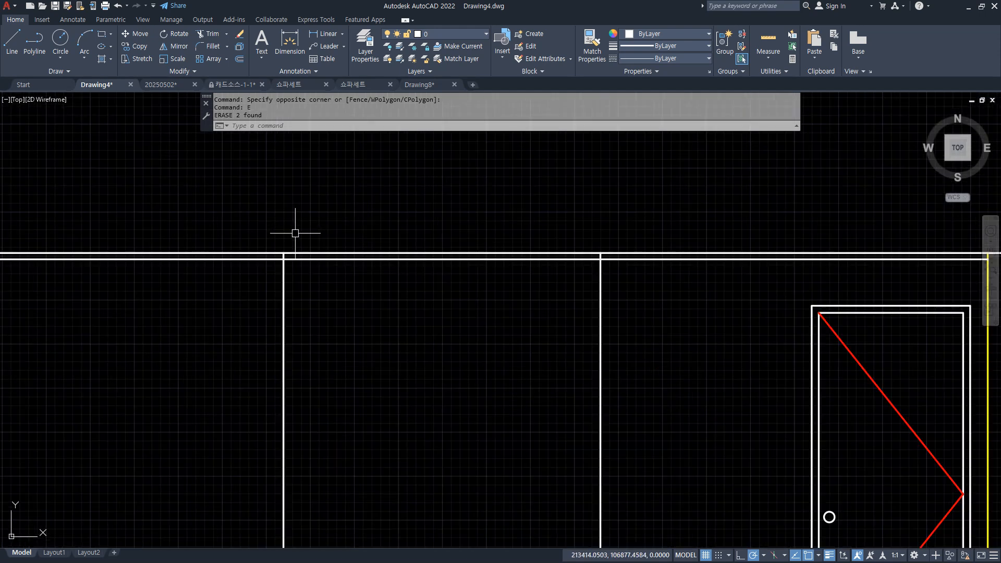
text(c)
key(Return)
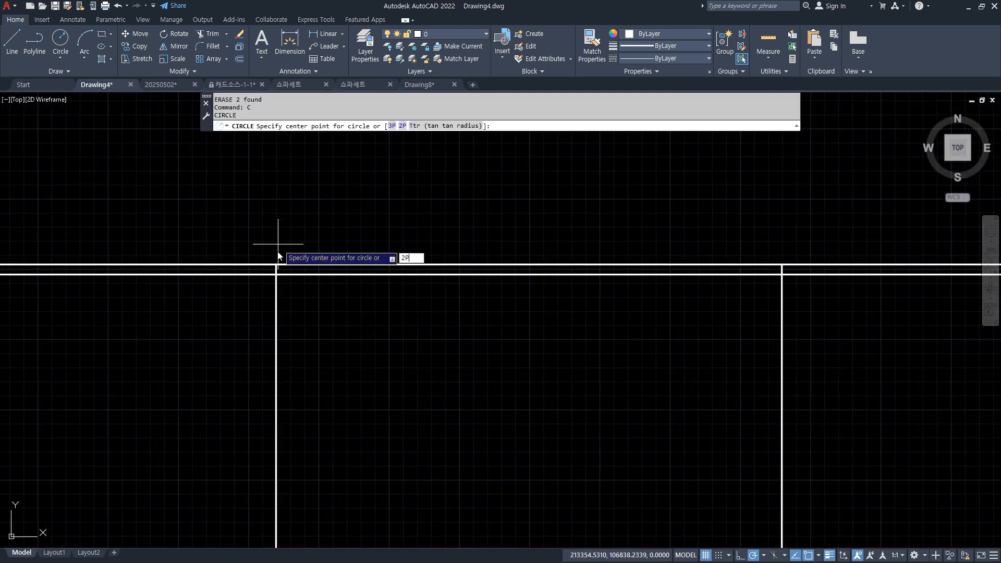
text(2P)
key(Return)
click(276, 264)
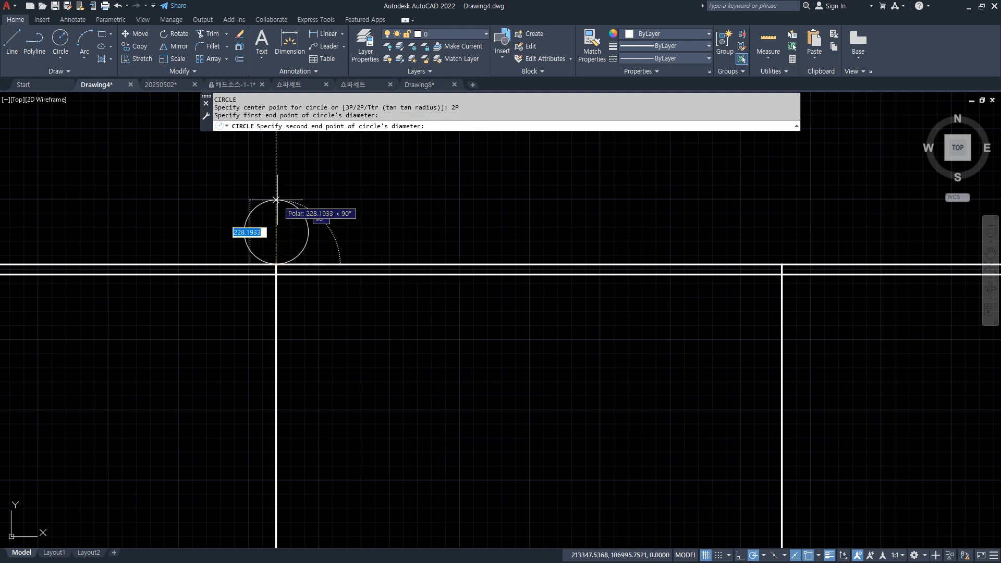
text(60)
key(Return)
scroll(263, 253, up, 5)
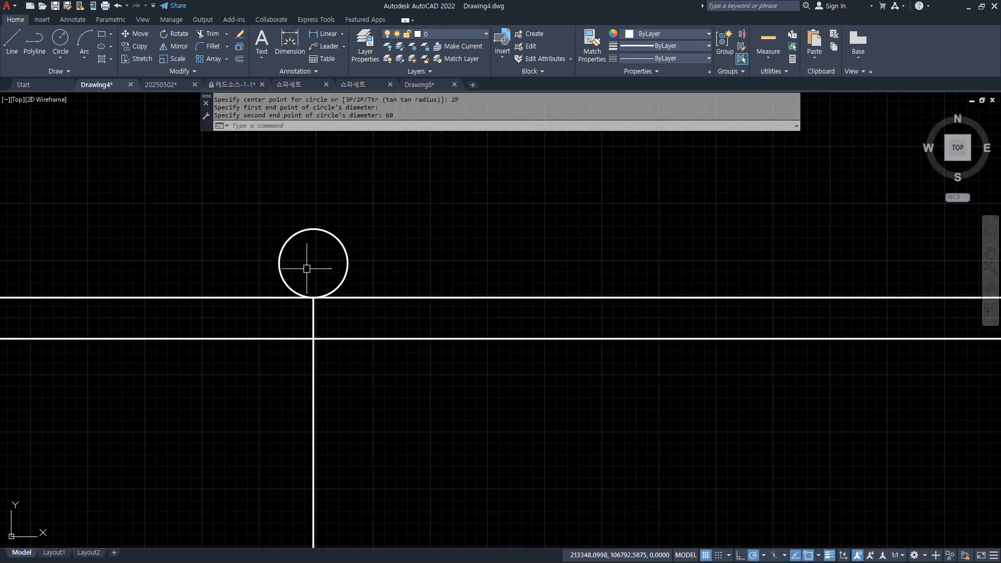
Draw a three-sided polygon inscribed in the circle, with one vertex pointing down at the fold line's upper end
middle_drag(313, 268, 258, 266)
text(POL)
key(Return)
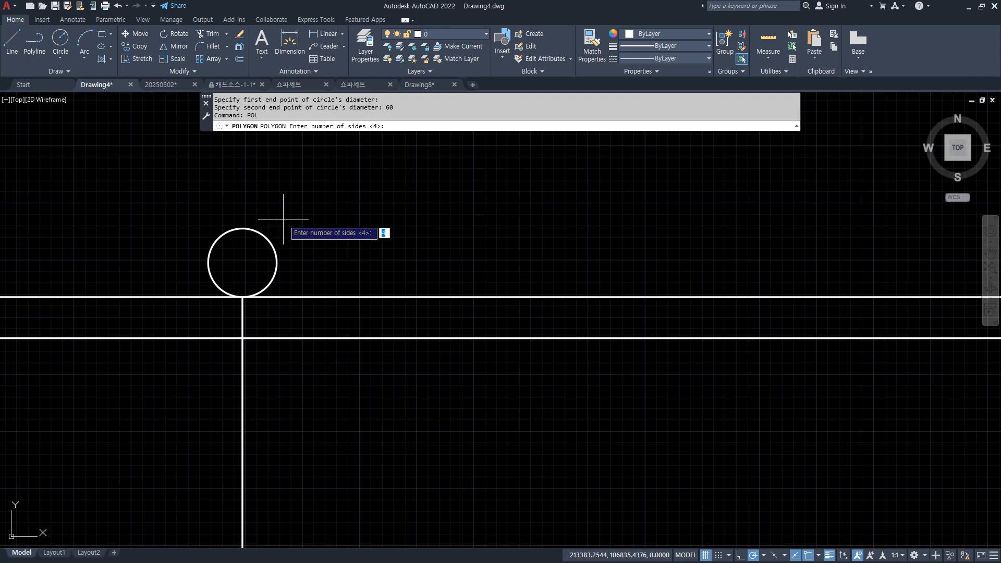
text(3)
key(Return)
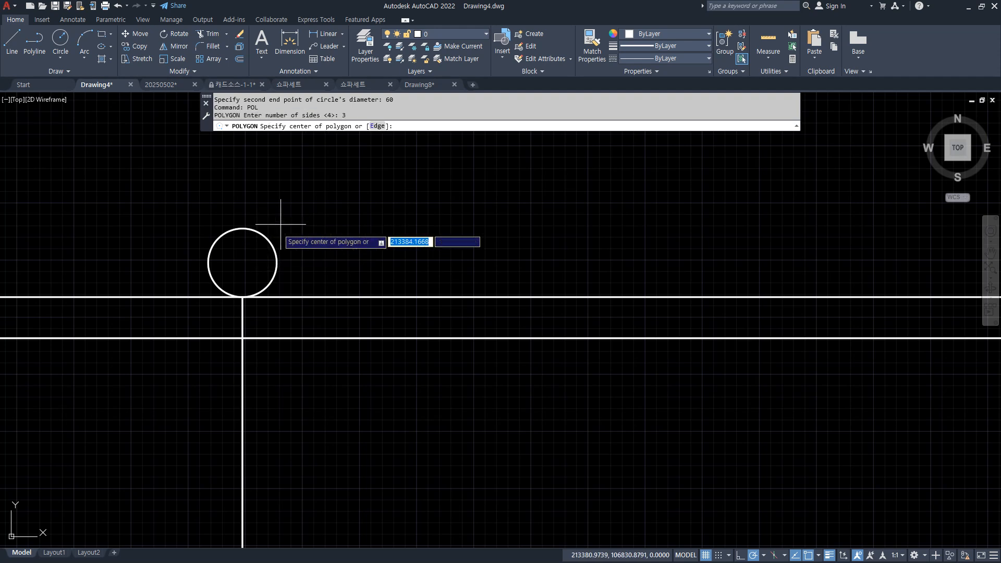
click(243, 263)
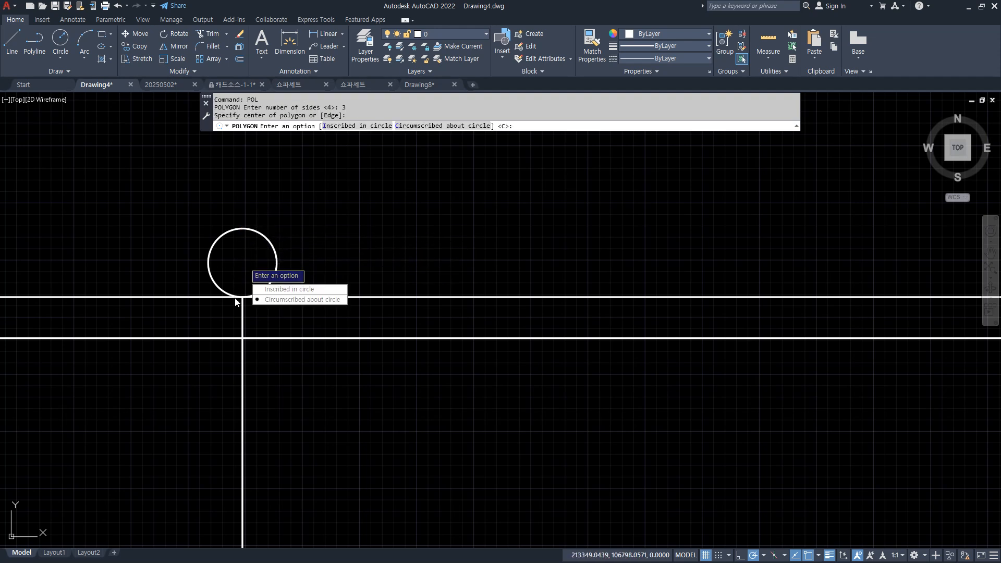
text(I)
key(Return)
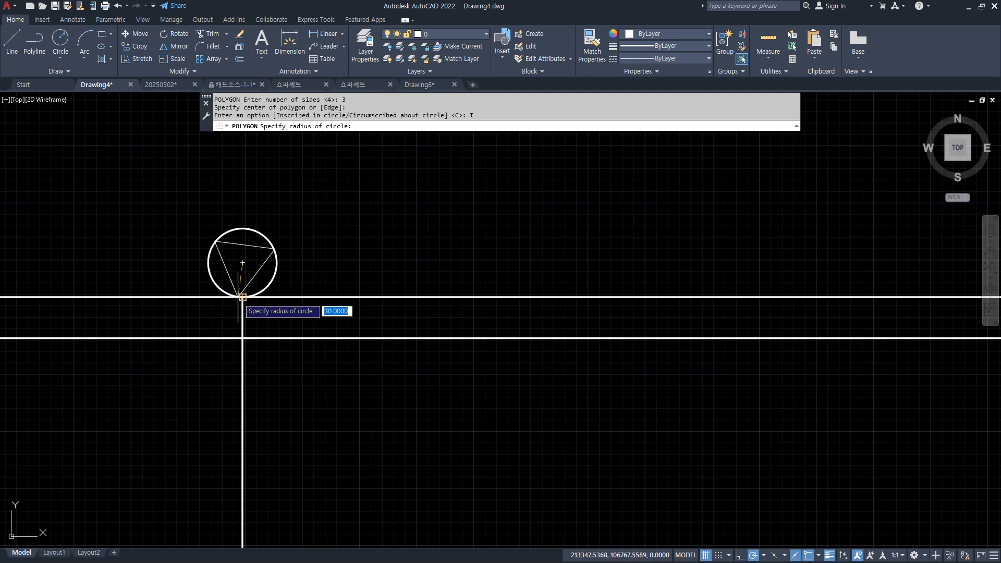
click(243, 297)
Erase the construction circle around the triangle
click(278, 278)
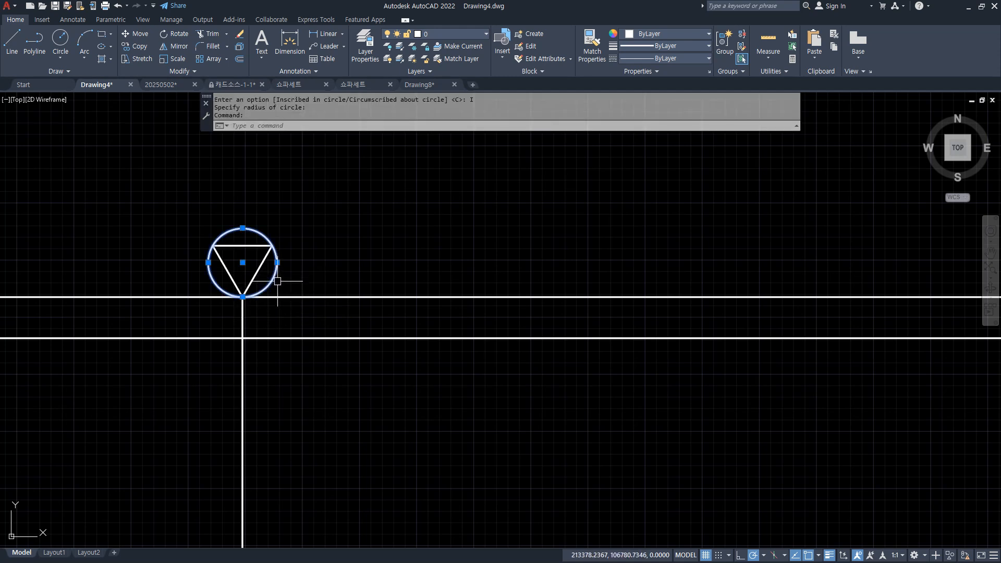
text(E)
key(Return)
Fill the triangle above the left fold line with a solid hatch
text(H)
key(Return)
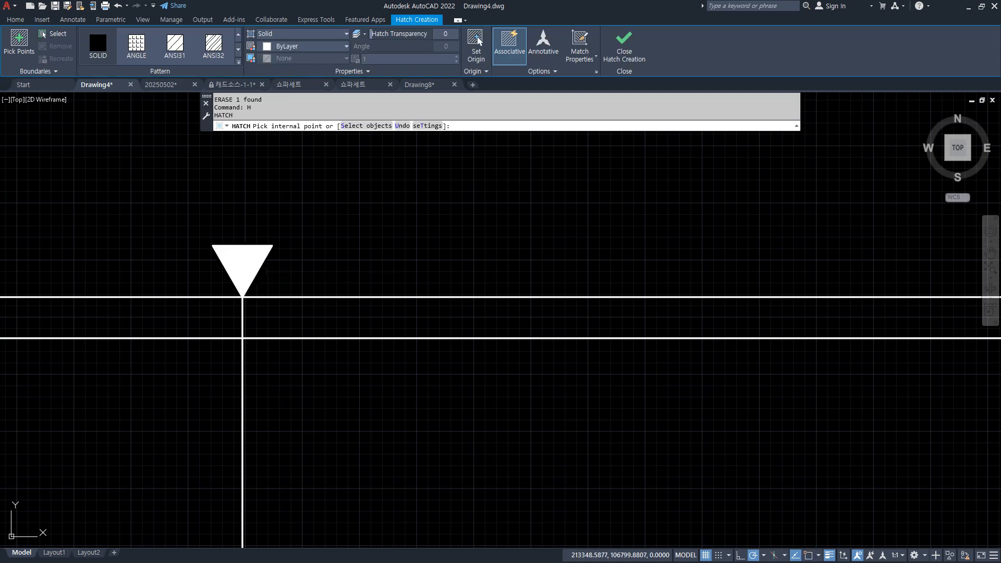
click(242, 263)
key(Return)
text(C)
click(303, 279)
click(201, 230)
key(Return)
key(Escape)
Draw a vertical guide line upward from the midpoint of the triangle's top edge
middle_drag(235, 217, 229, 299)
text(l)
key(Return)
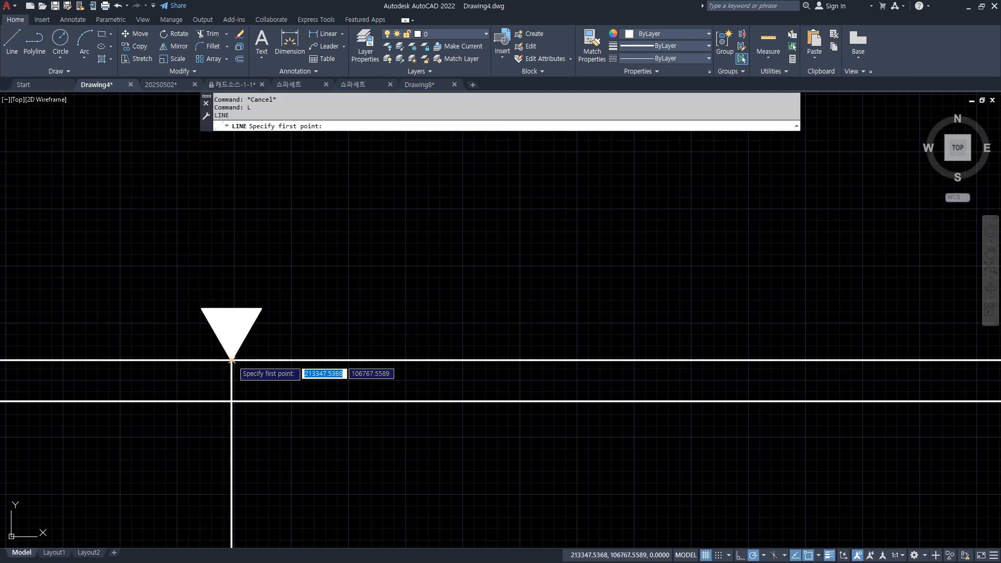
click(231, 307)
click(231, 183)
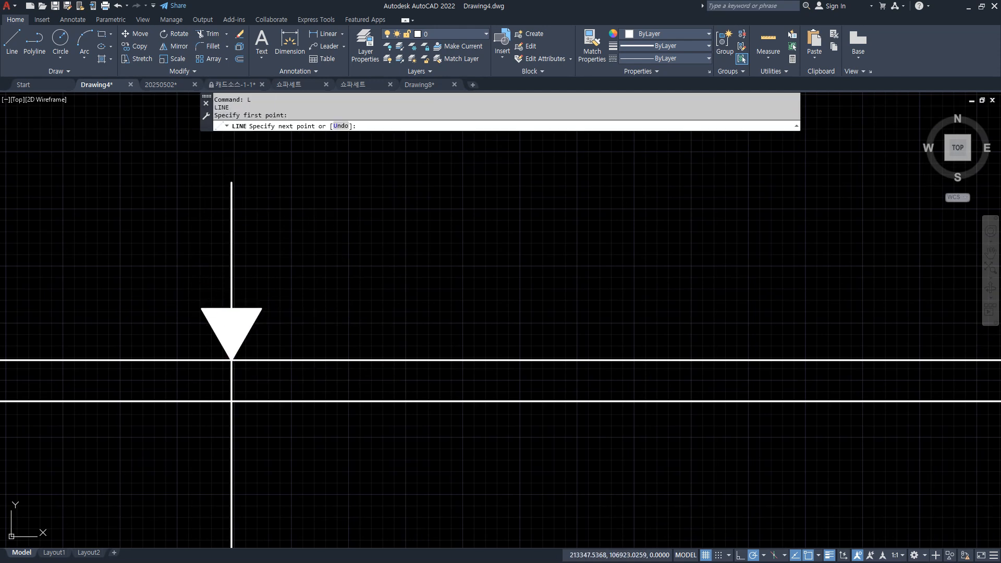
key(Escape)
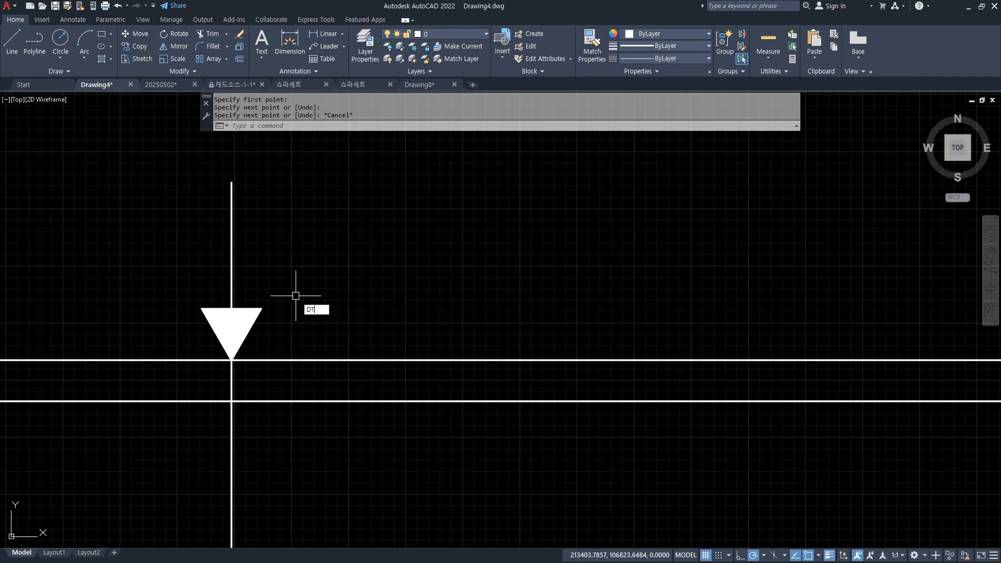
Add single-line text 90° above the triangle with Middle justification on the guide line using Nearest snap, height 60 and rotation 0
text(DT)
key(Return)
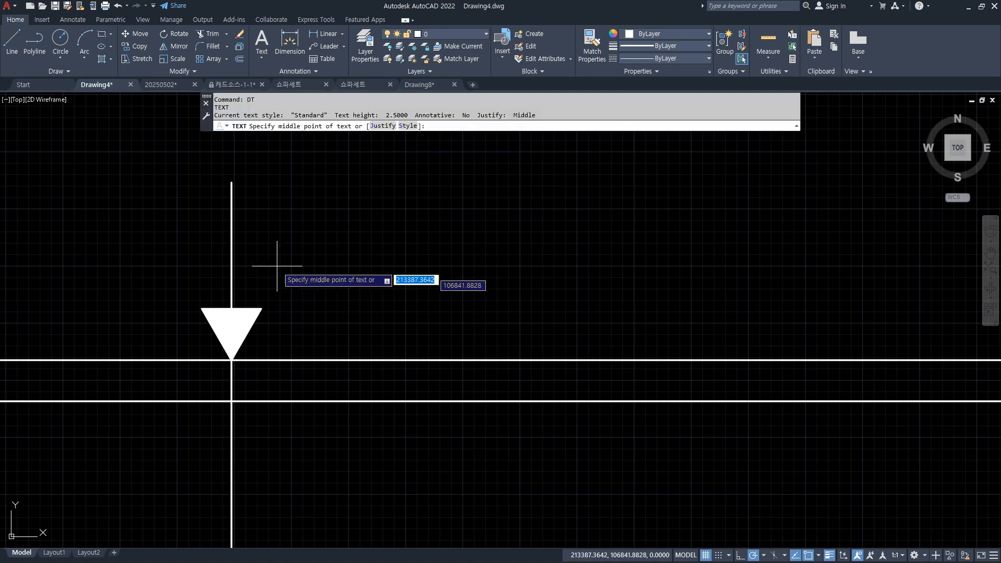
click(383, 126)
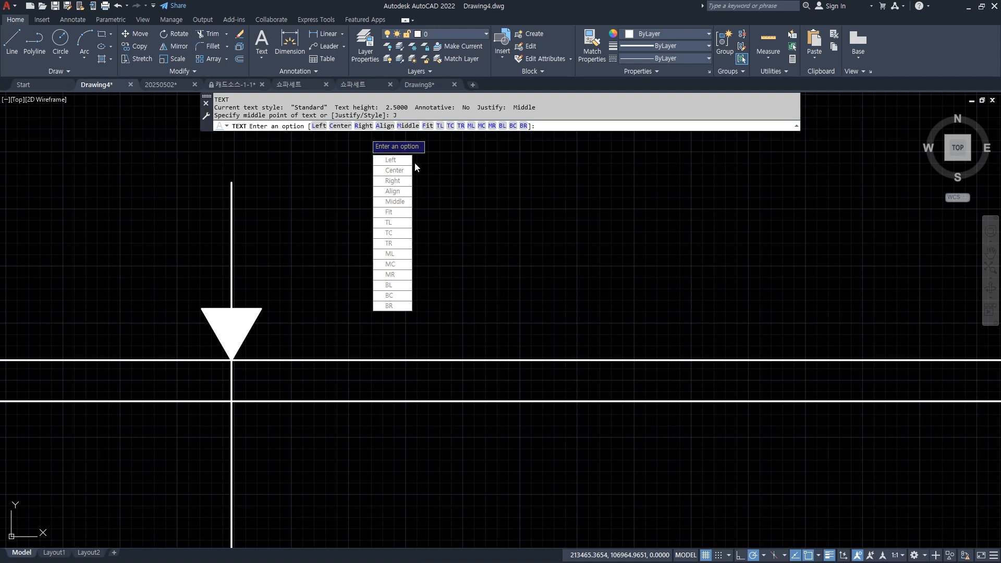
click(409, 203)
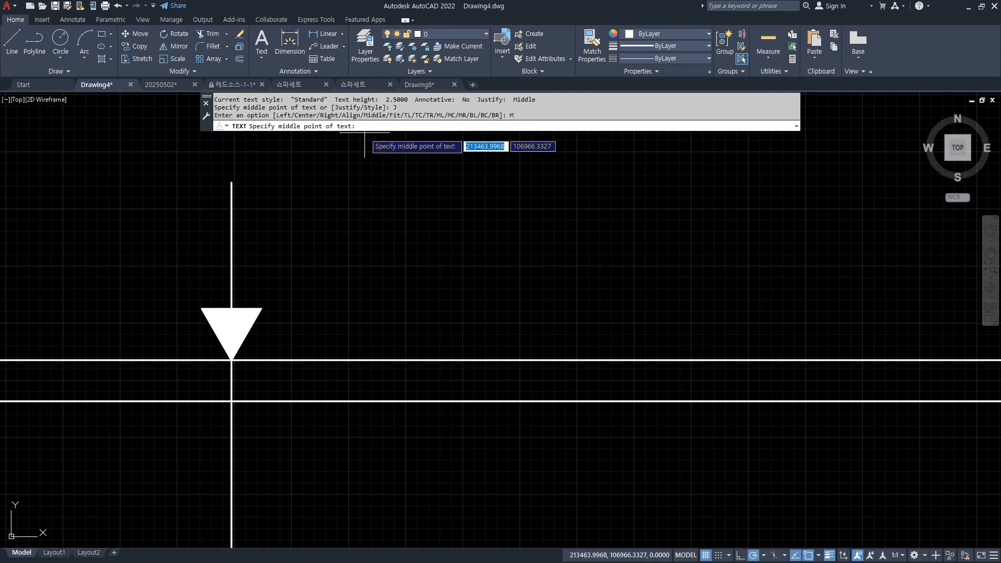
text(N)
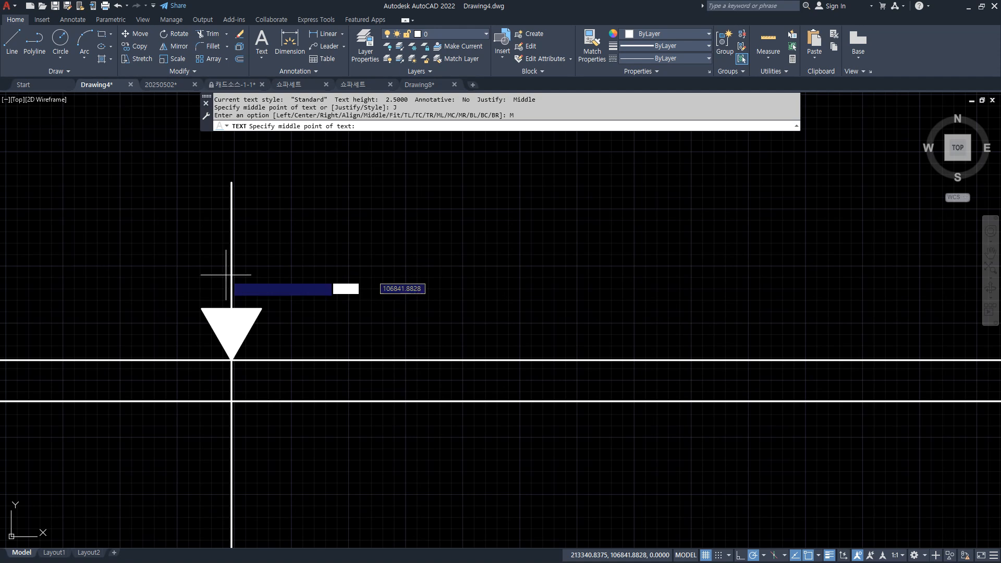
text(EA)
key(Return)
click(232, 271)
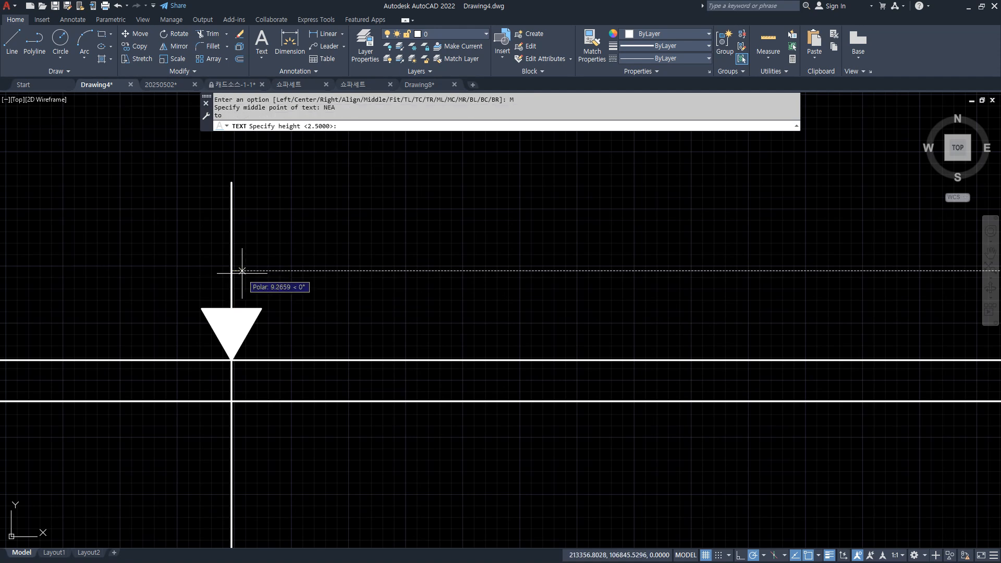
key(Return)
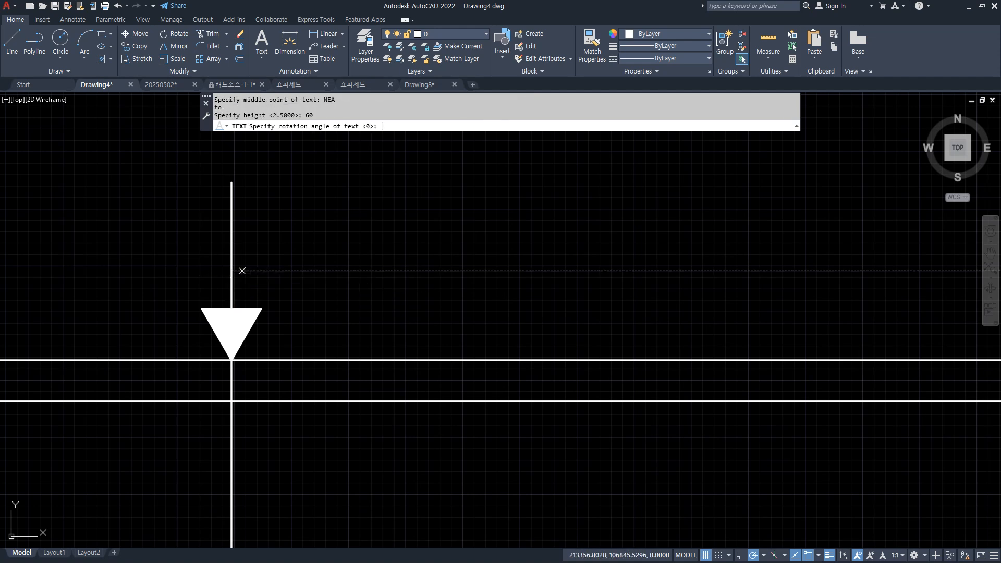
key(Return)
text(90)
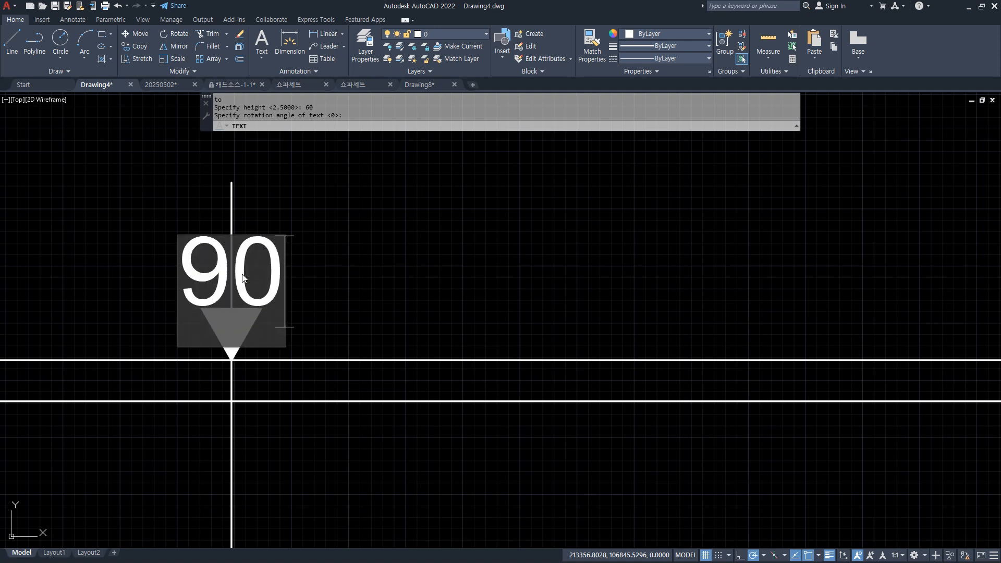
text(%%d)
key(Return)
key(Return)
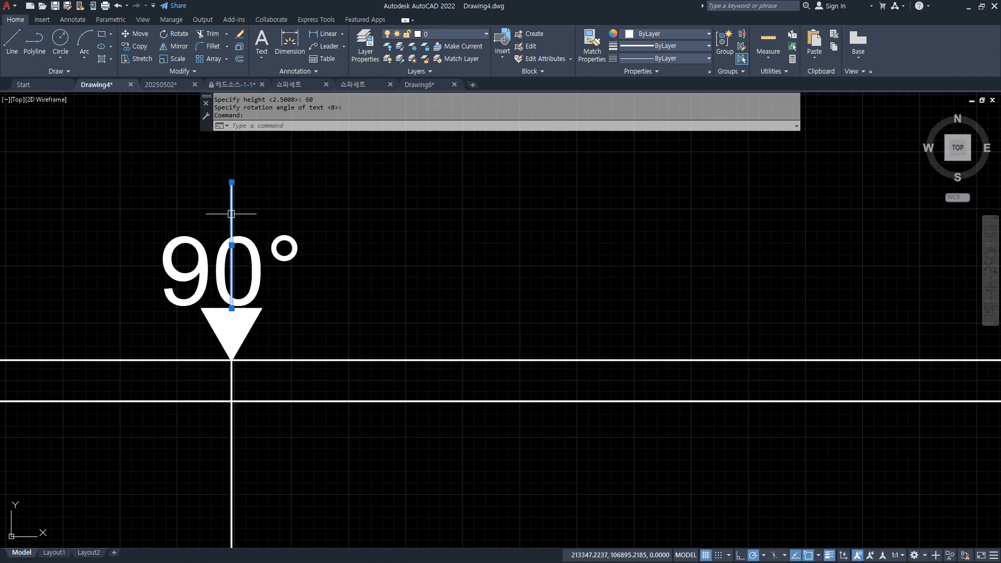
Erase the vertical guide line and move the 90° text up about 20 mm, clear of the triangle
text(m)
key(Return)
click(269, 250)
key(Return)
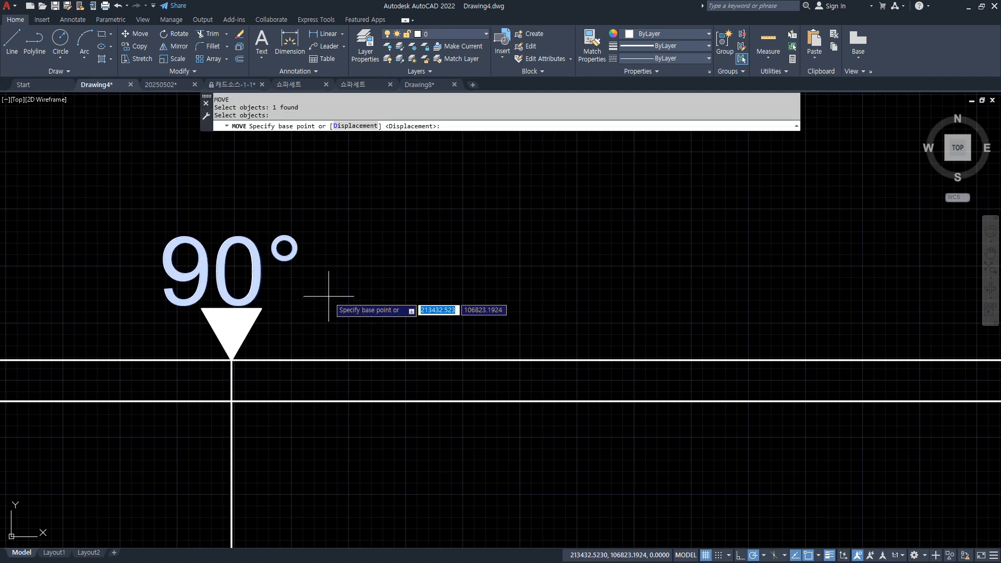
click(329, 295)
click(326, 273)
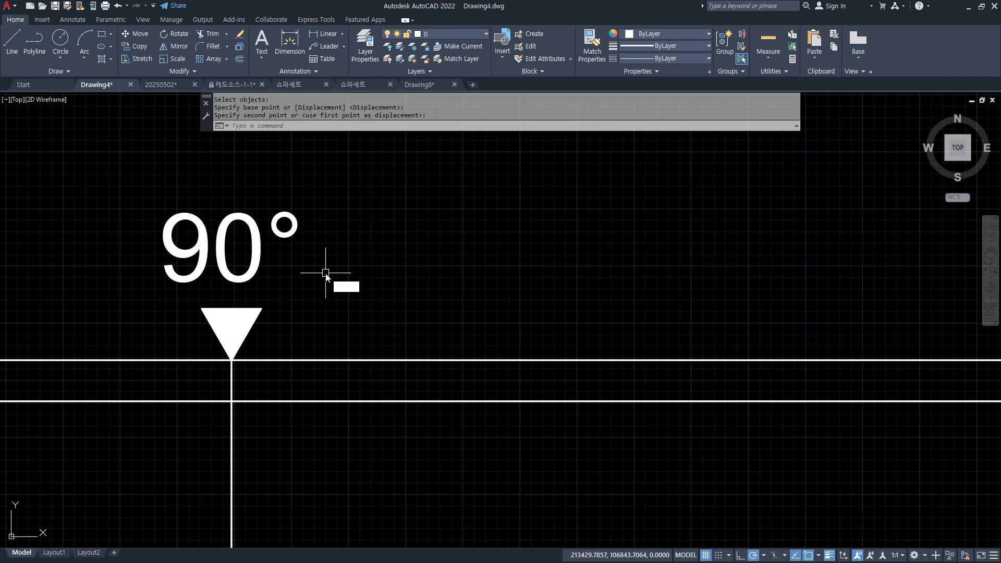
Copy the triangle and its 90° text from the triangle's lower tip to the upper end of the right fold line
key(Return)
click(335, 190)
click(123, 350)
key(Return)
click(231, 360)
scroll(259, 360, down, 1)
scroll(590, 357, down, 1)
middle_drag(596, 357, 182, 324)
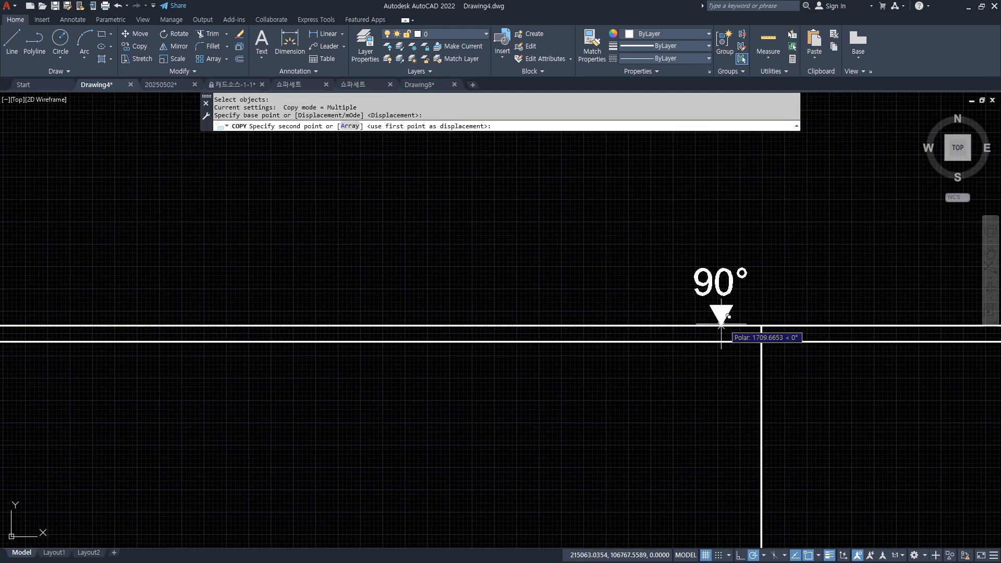
click(756, 326)
key(Return)
scroll(516, 351, down, 2)
scroll(476, 359, down, 1)
middle_drag(475, 359, 402, 242)
key(Escape)
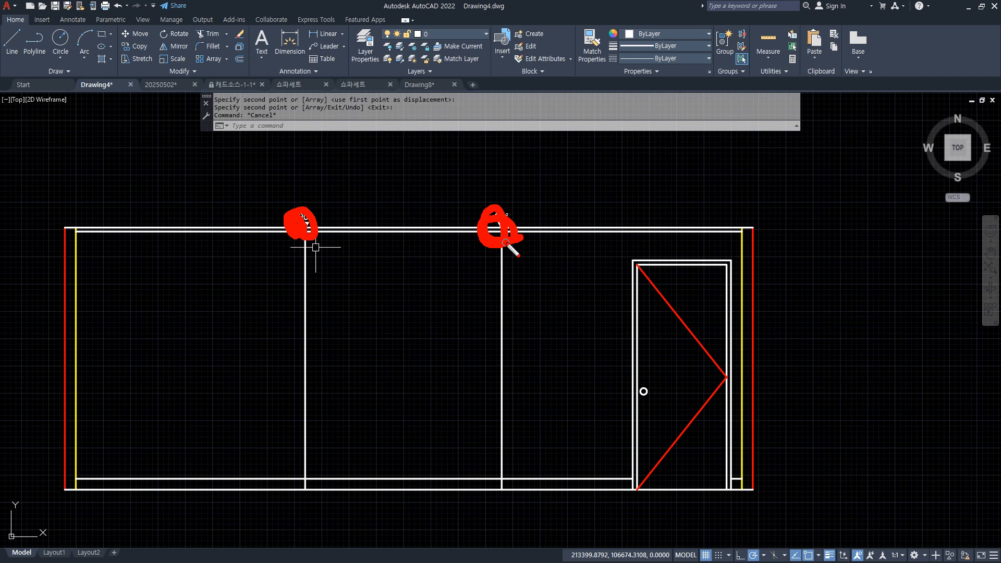
key(Escape)
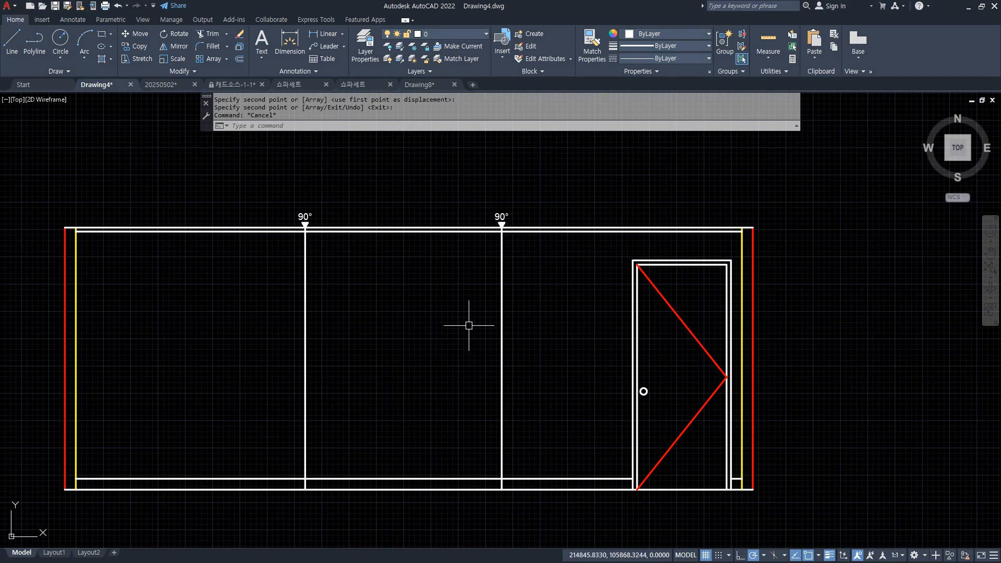